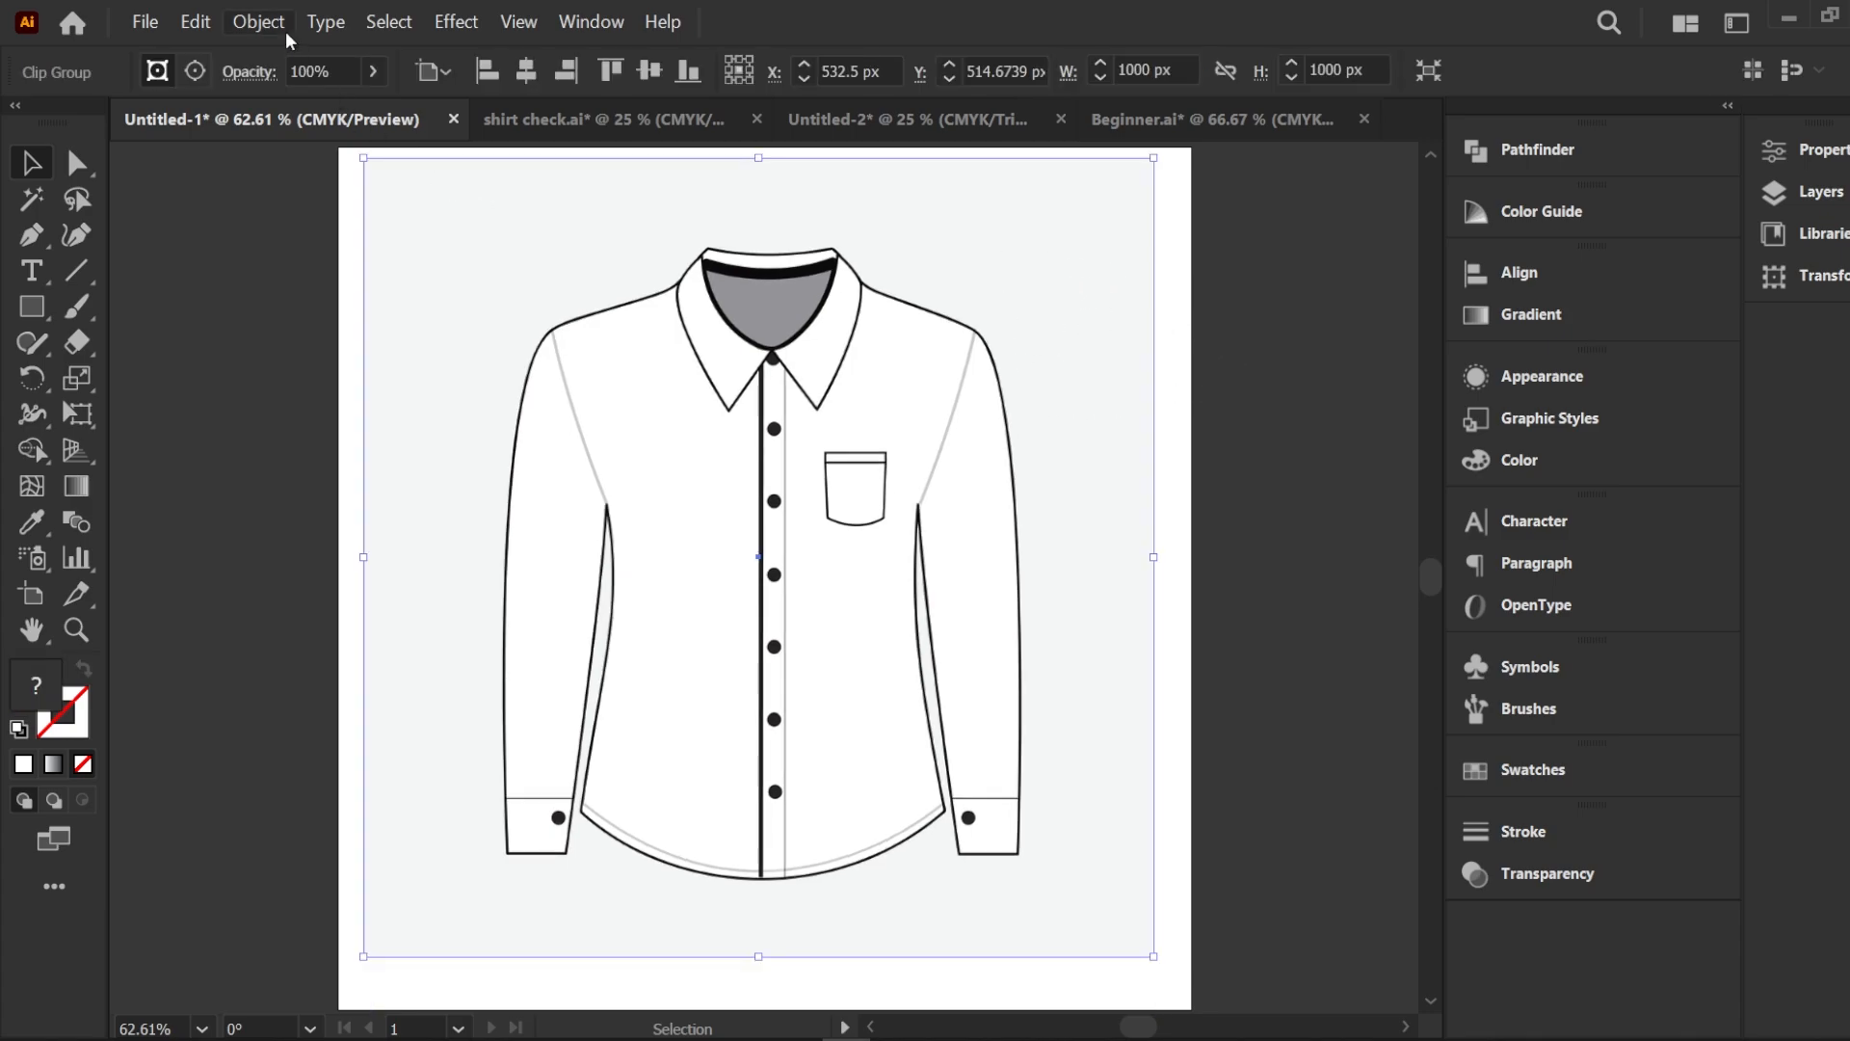
Lock the selected shirt reference artwork in place
{"action": "left_click", "coordinate": [279, 29]}
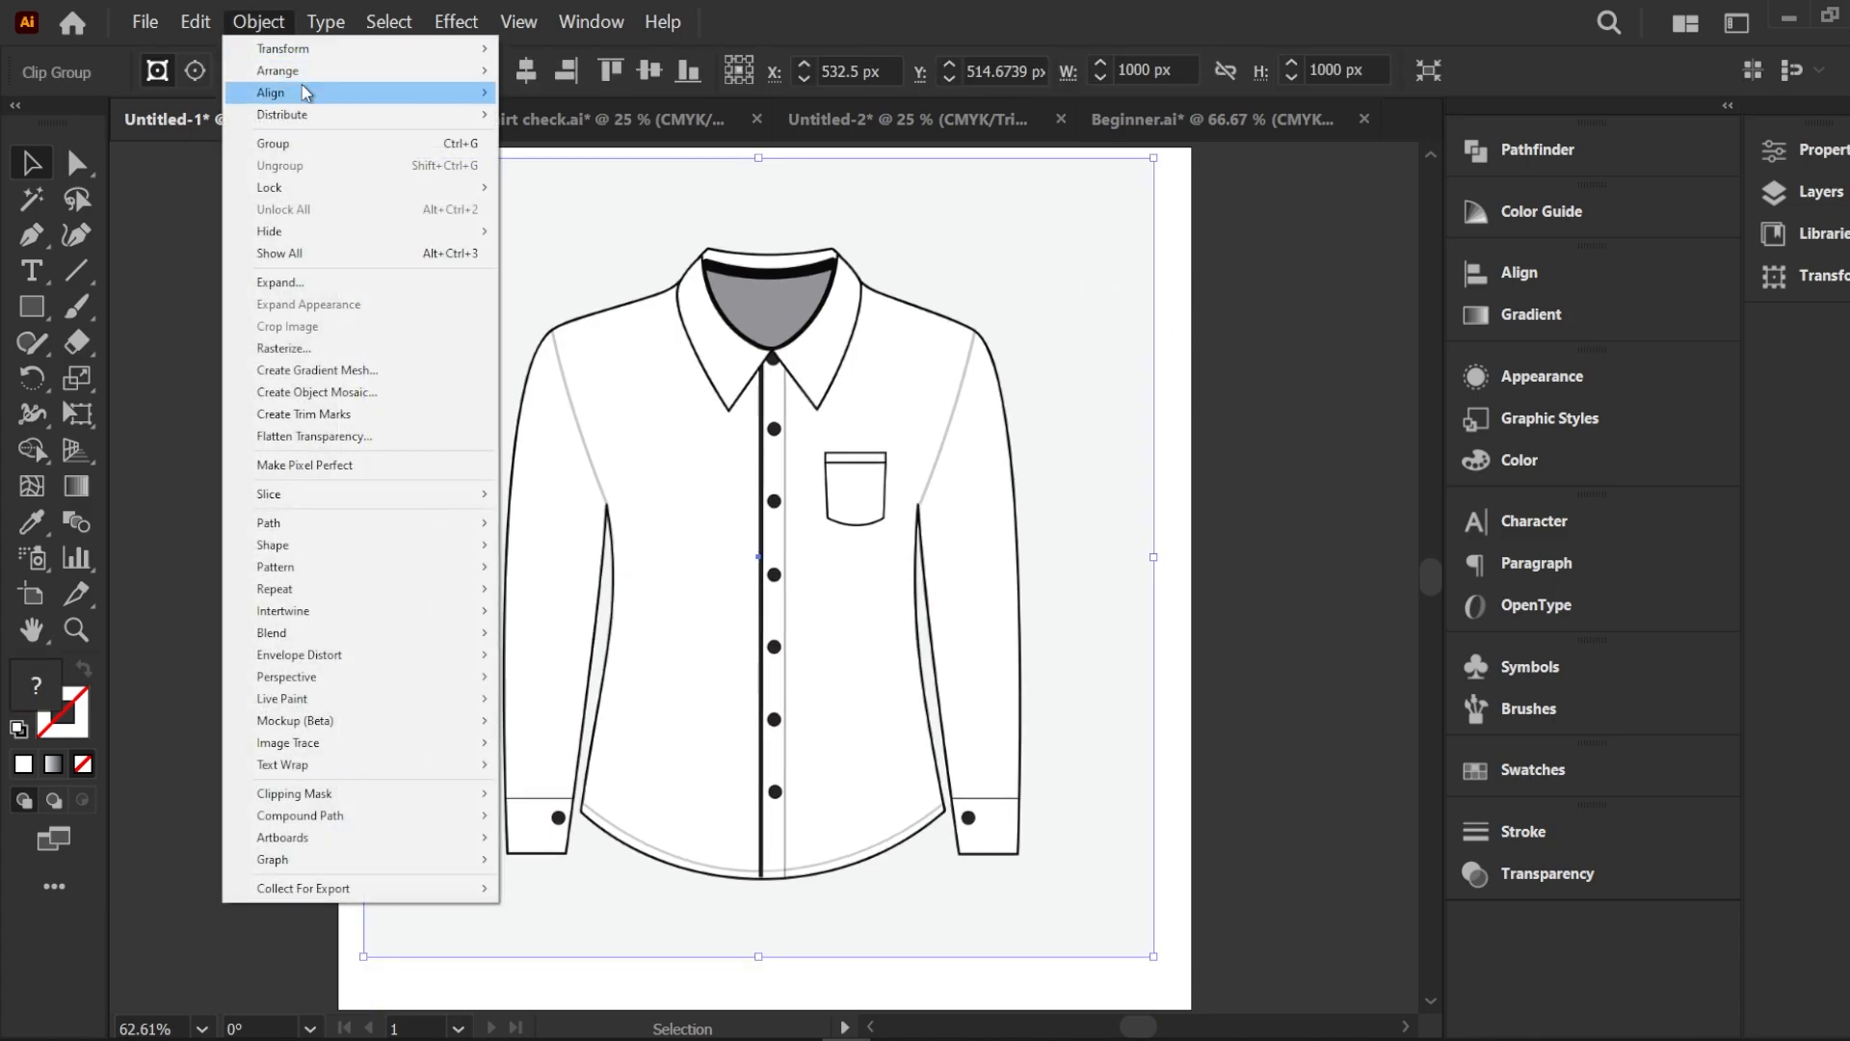
{"action": "mouse_move", "coordinate": [320, 188]}
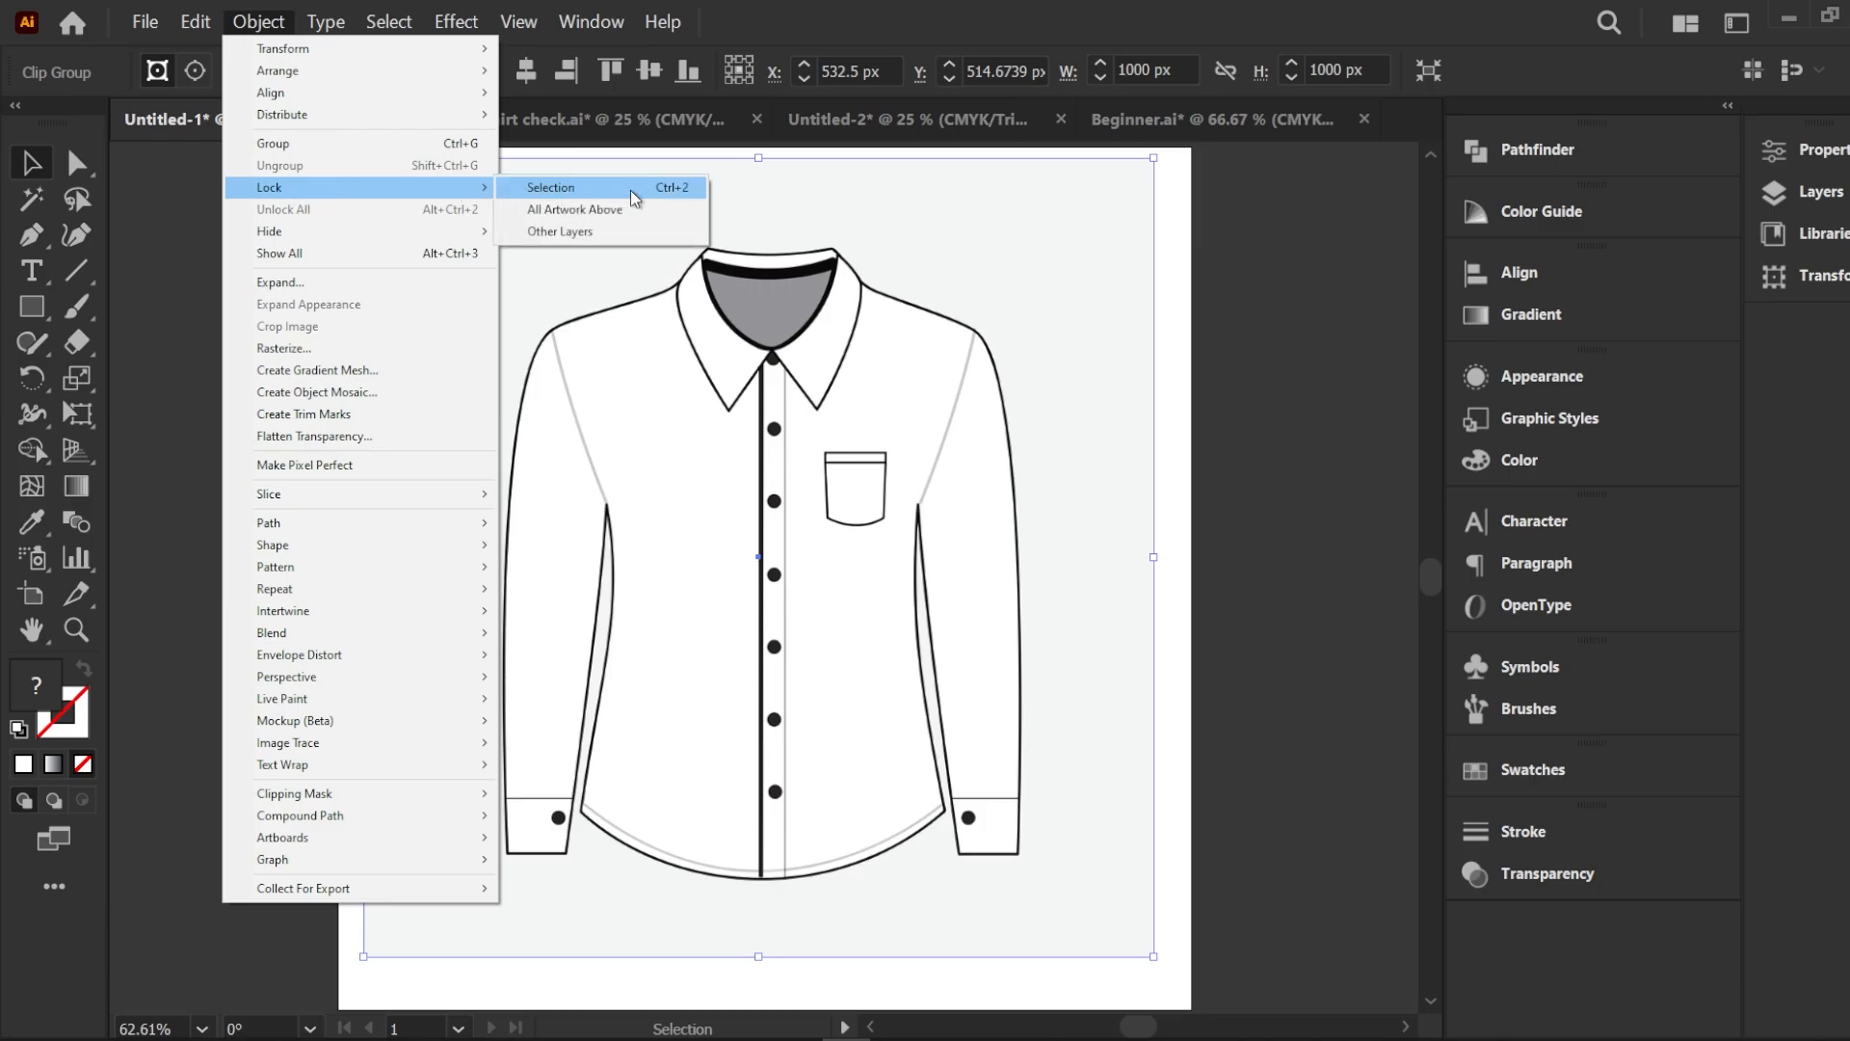
{"action": "left_click", "coordinate": [667, 190]}
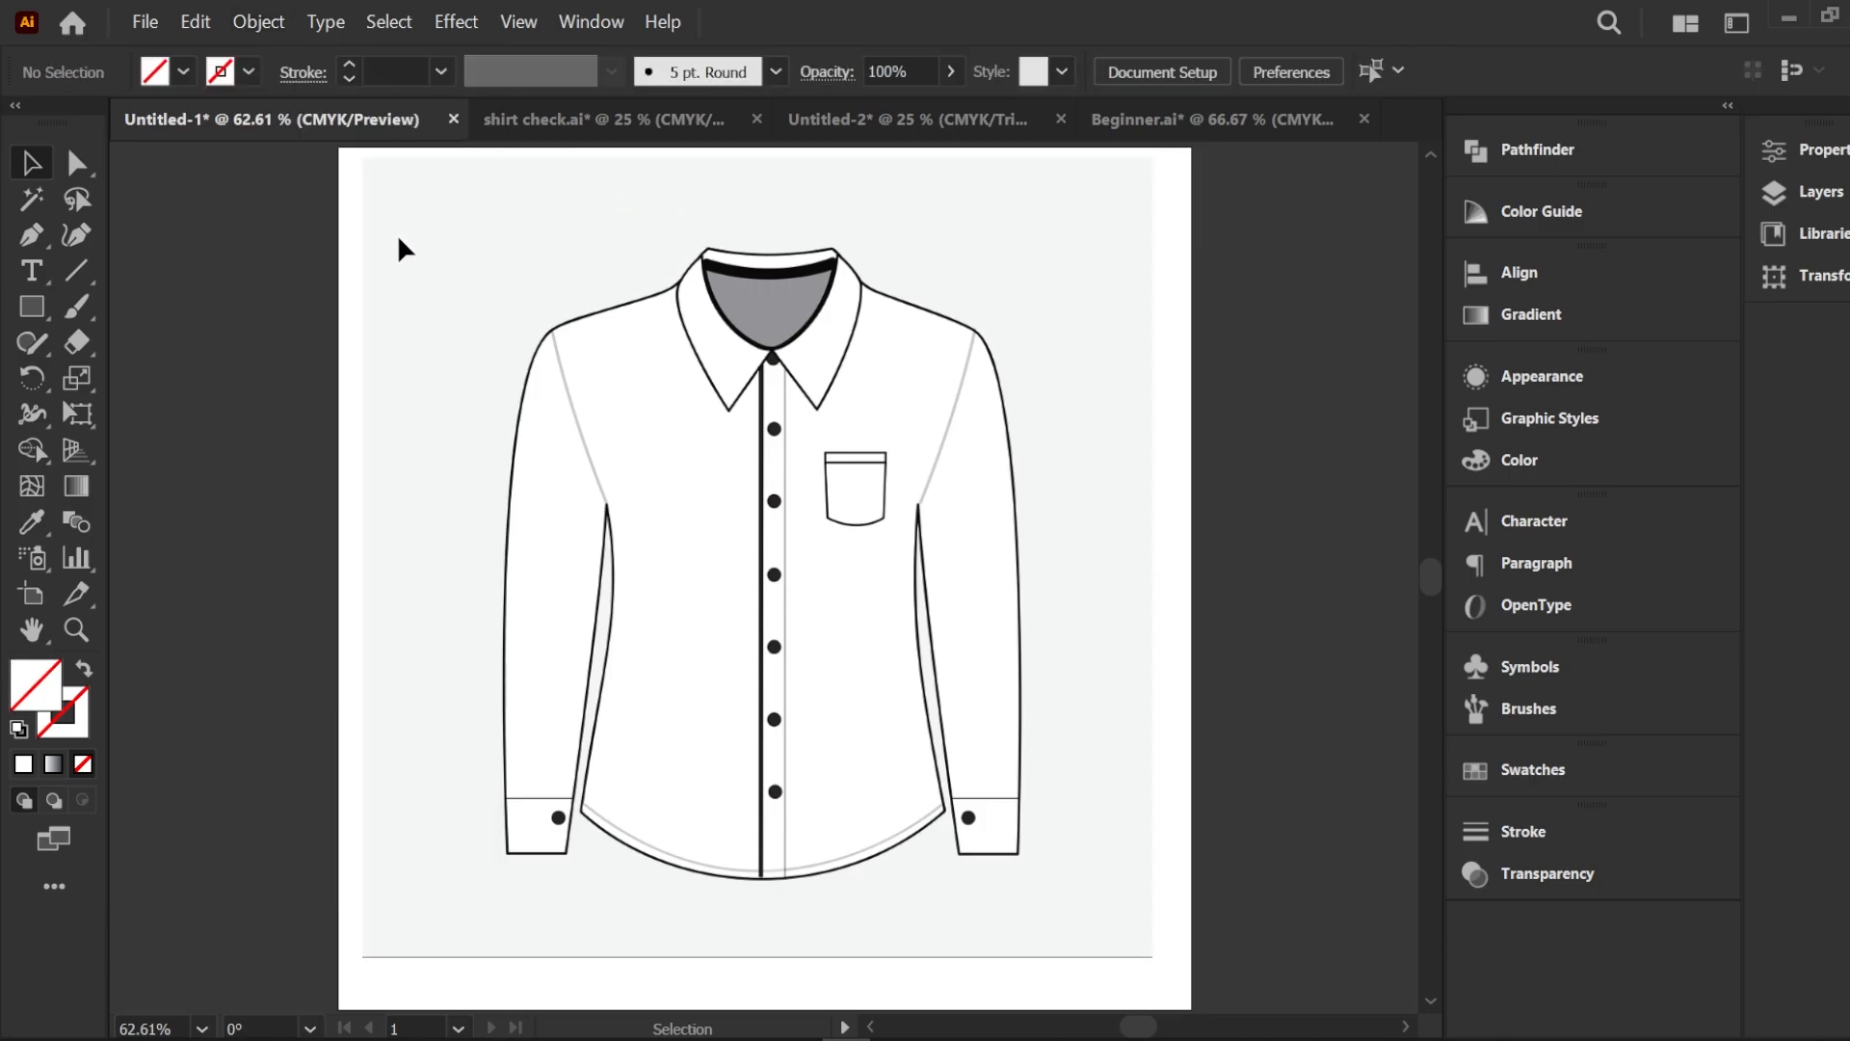
Start a Pen path at the collar's centre point and set its stroke colour to red FF001F
{"action": "left_click", "coordinate": [30, 234]}
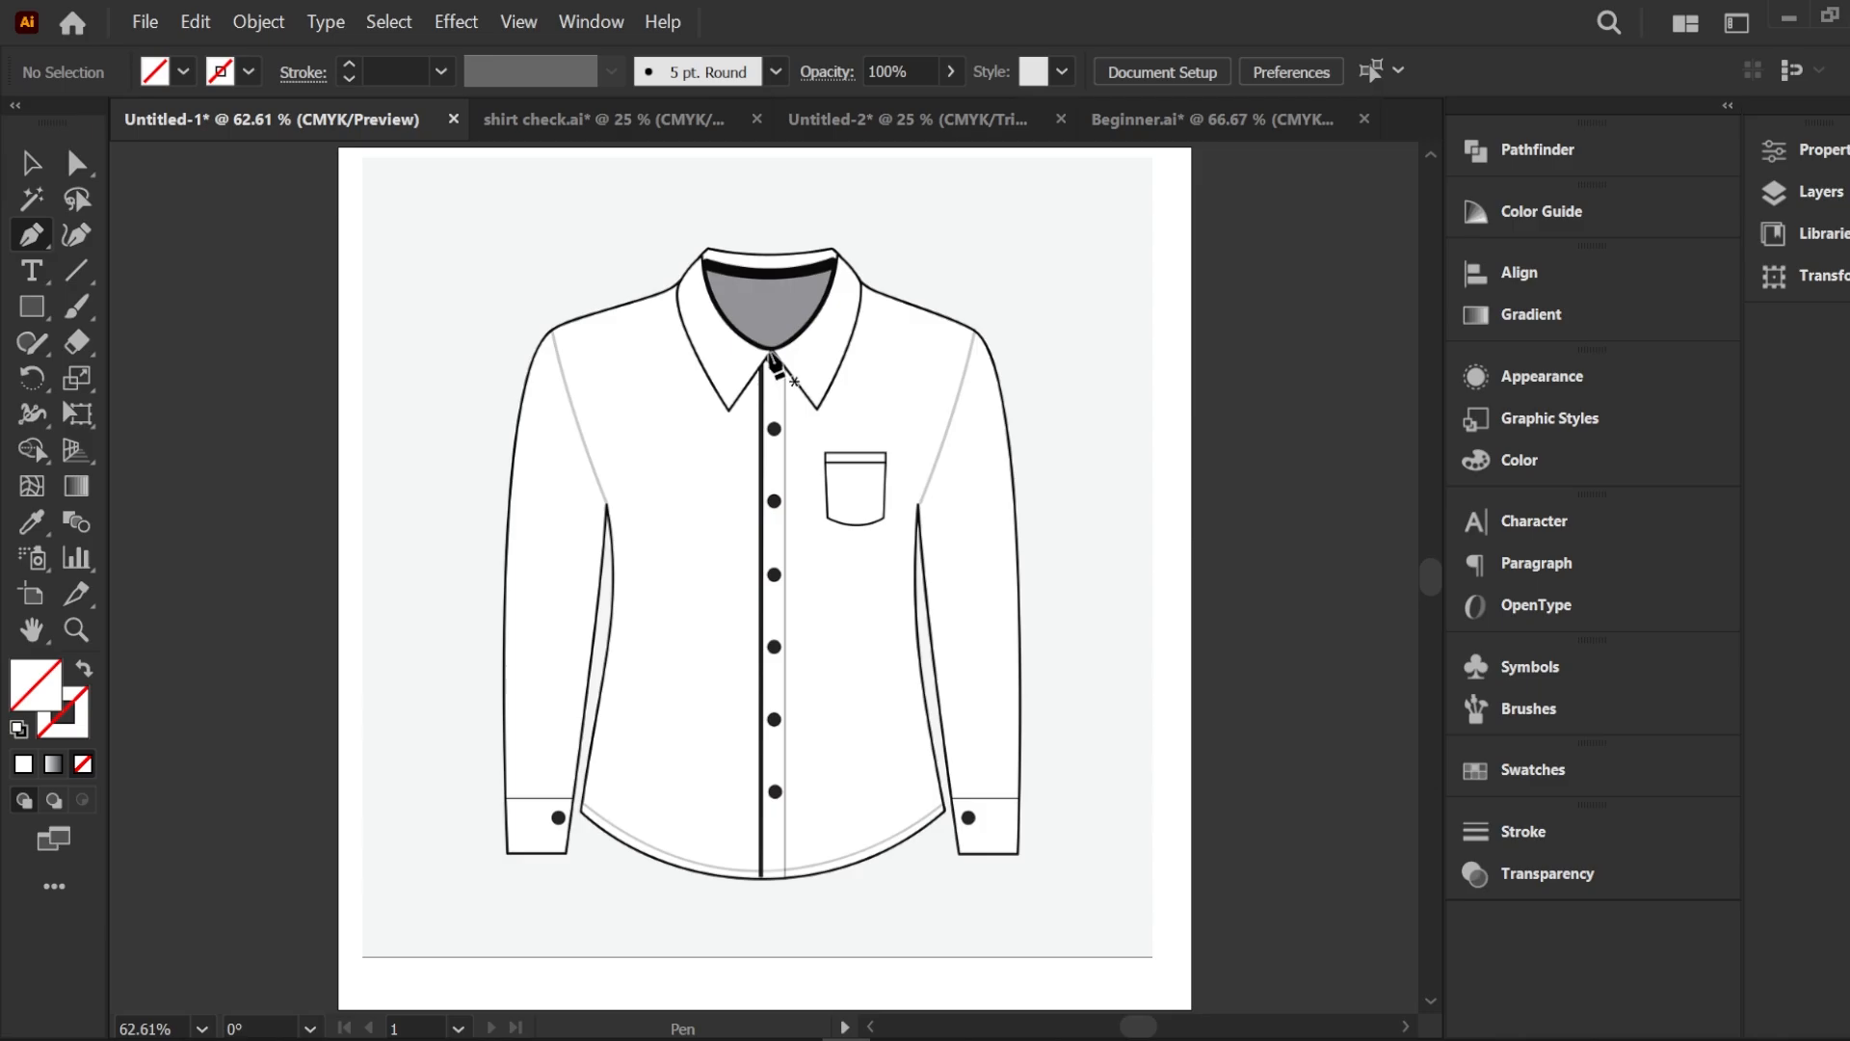
{"action": "left_click", "coordinate": [770, 352]}
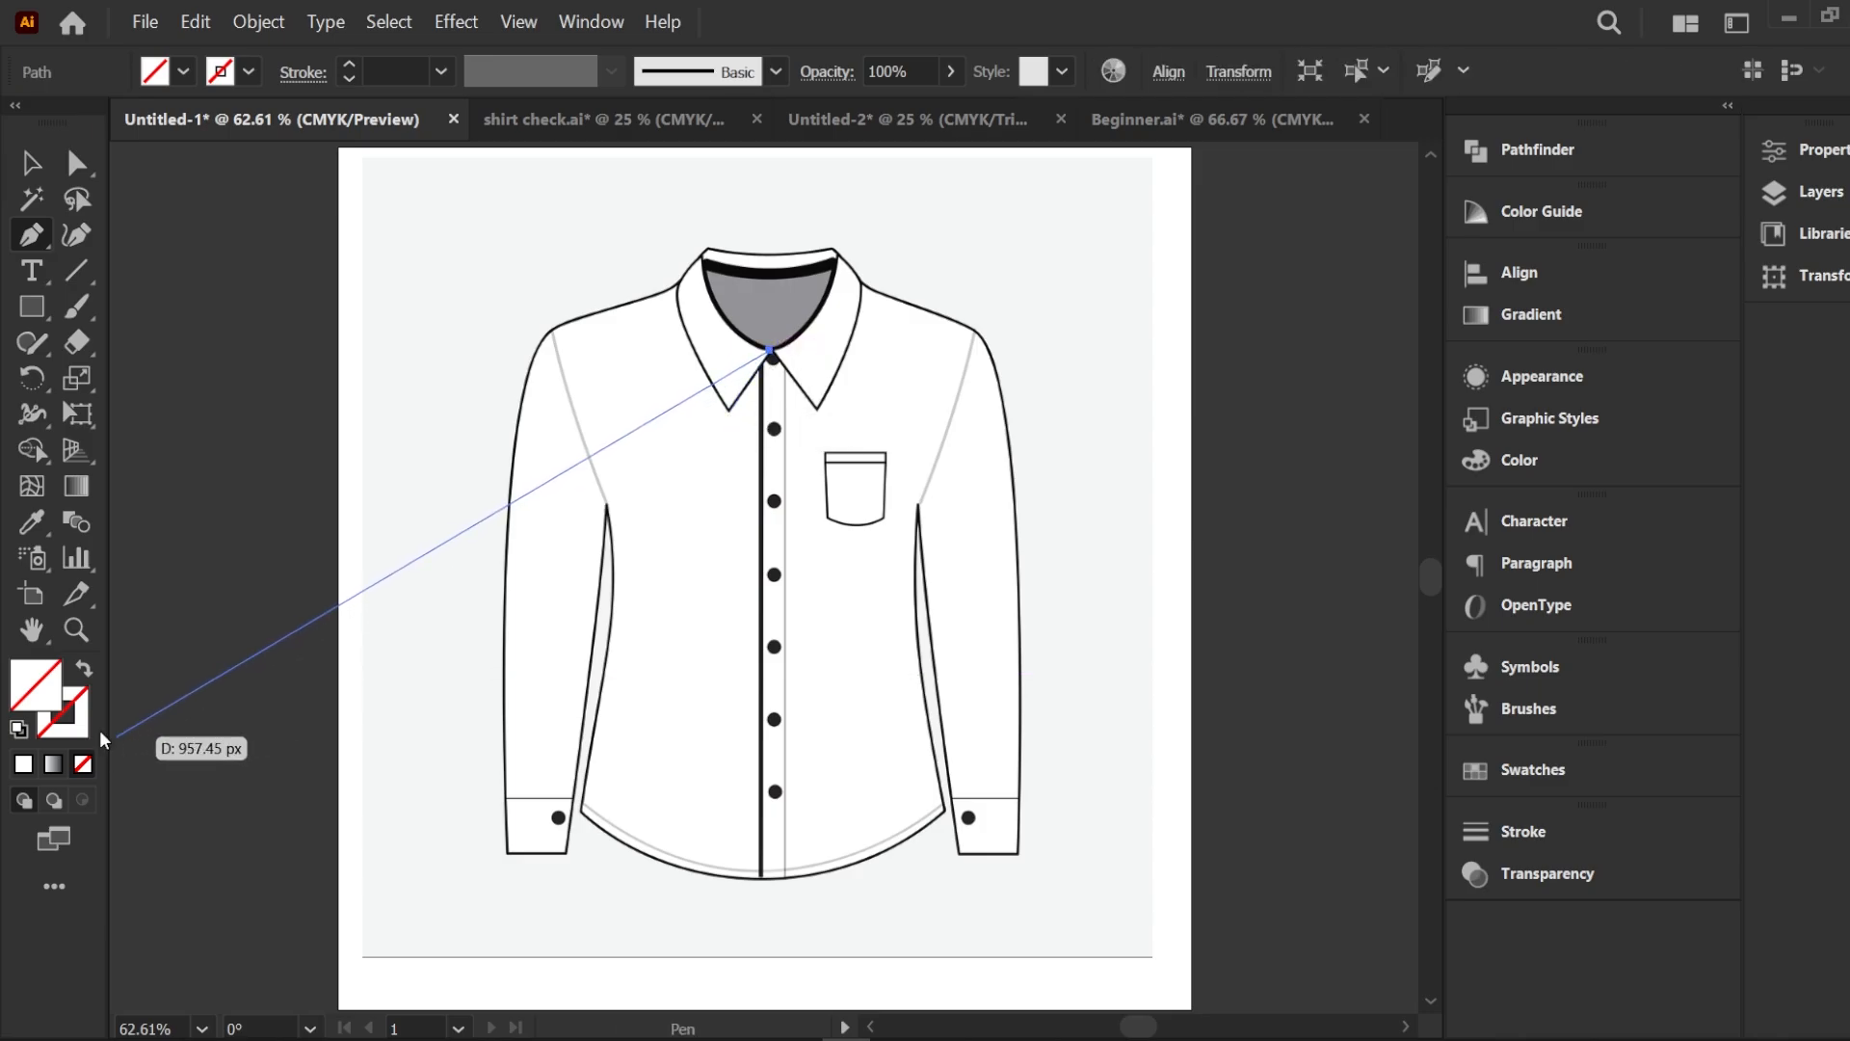
{"action": "double_click", "coordinate": [82, 703]}
{"action": "left_click", "coordinate": [1465, 343]}
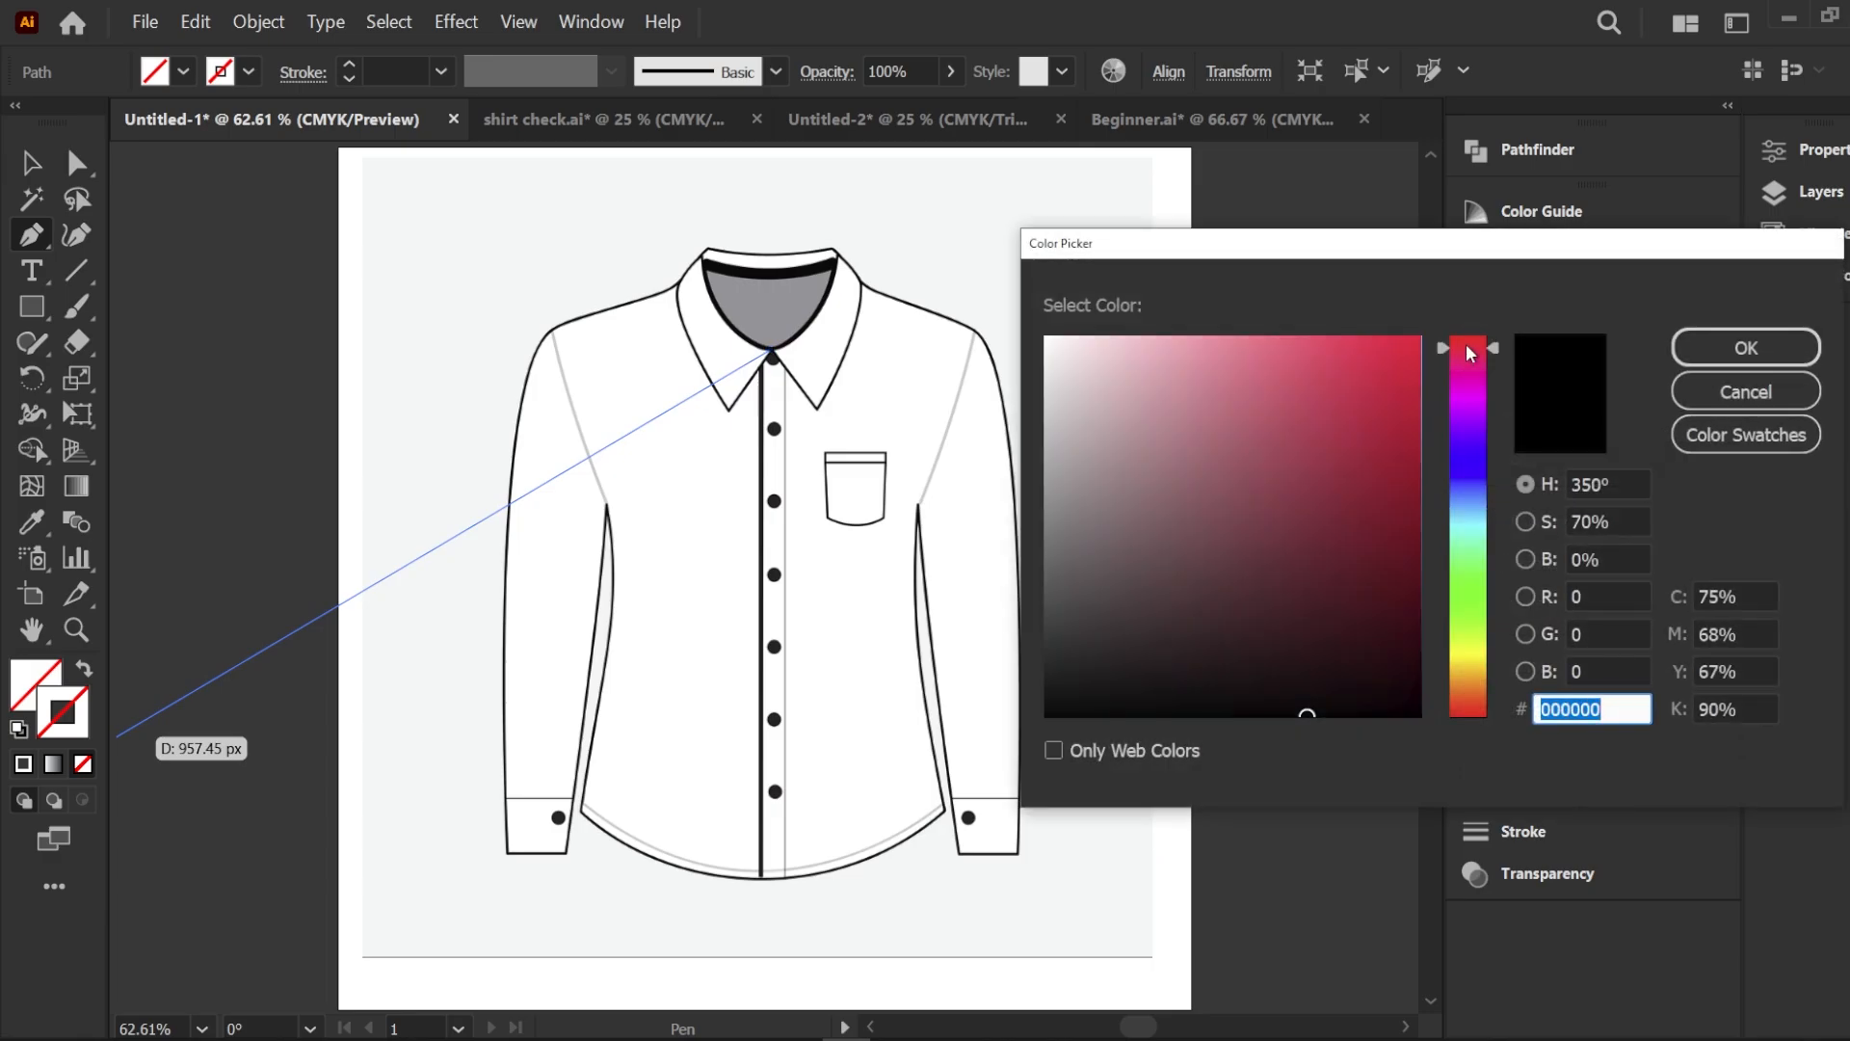
{"action": "left_click", "coordinate": [1419, 347]}
{"action": "left_click", "coordinate": [1745, 348]}
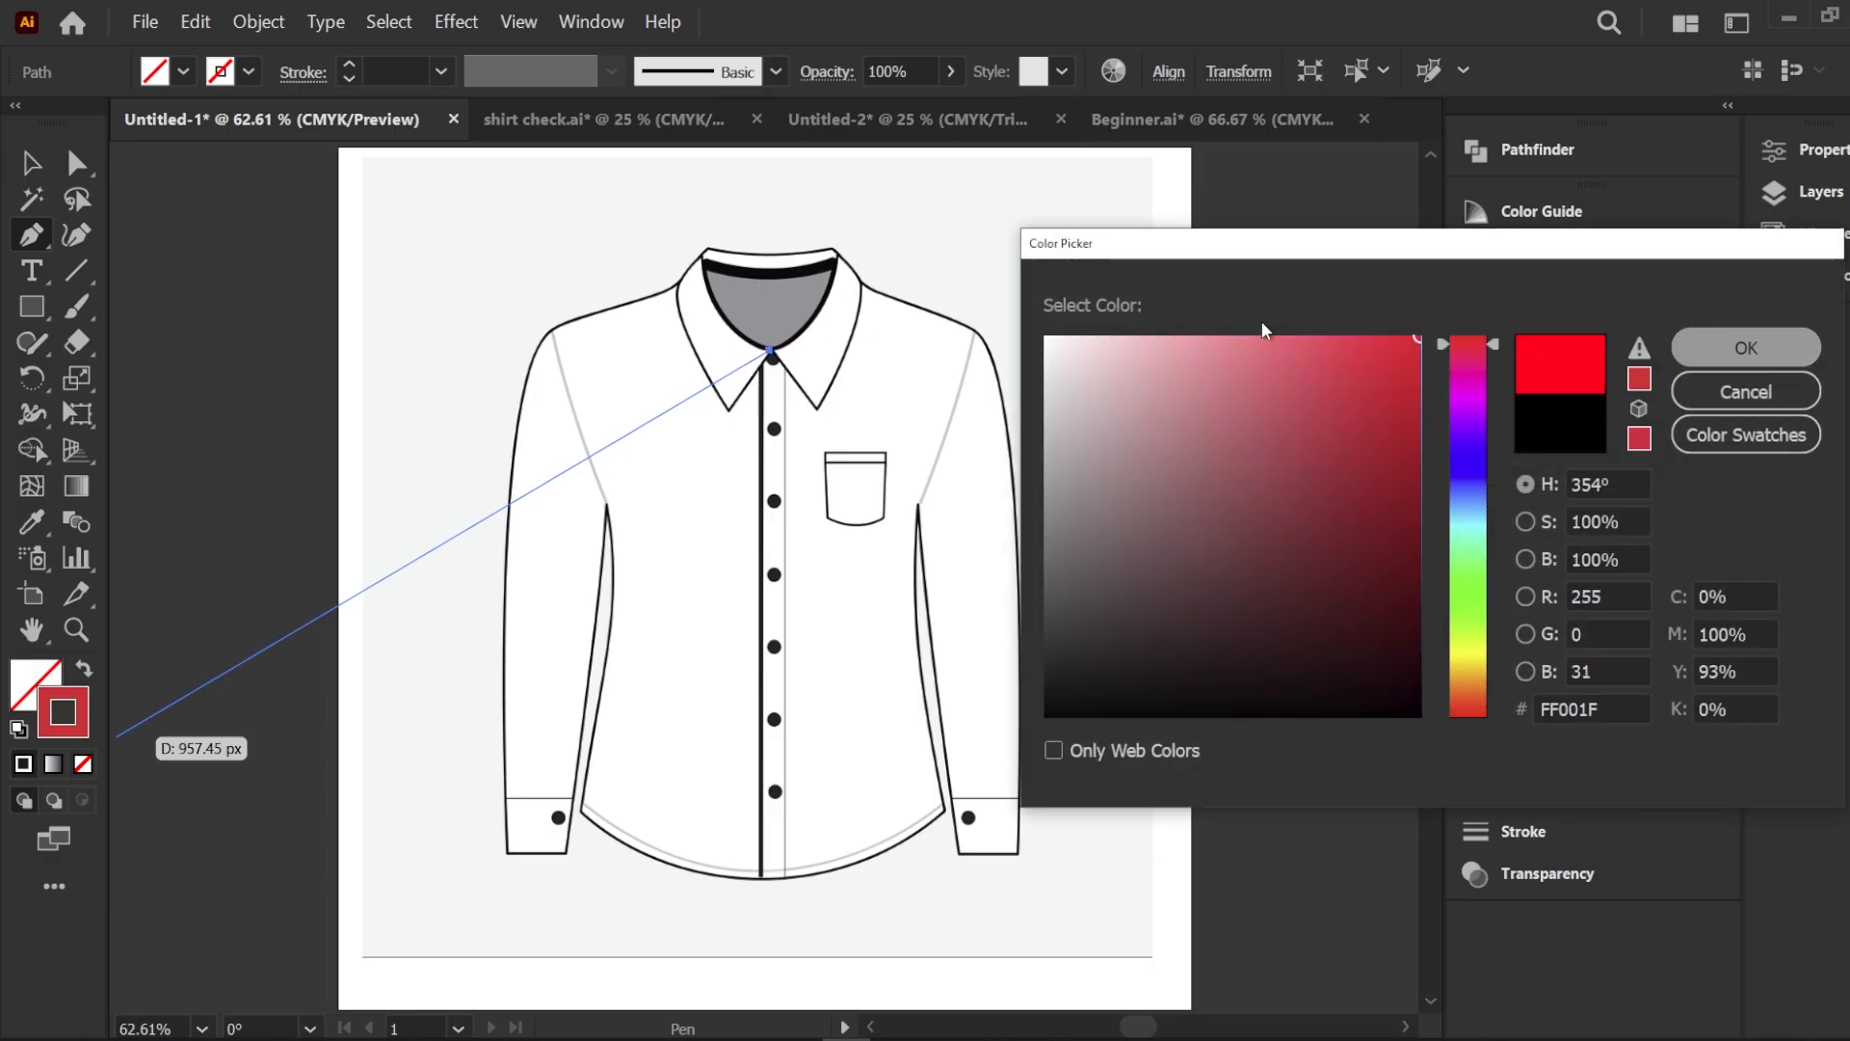
Trace the left collar edge and the left shoulder line with the path, down to the top of the sleeve seam
{"action": "scroll", "coordinate": [732, 415], "scroll_direction": "up", "scroll_amount": 2}
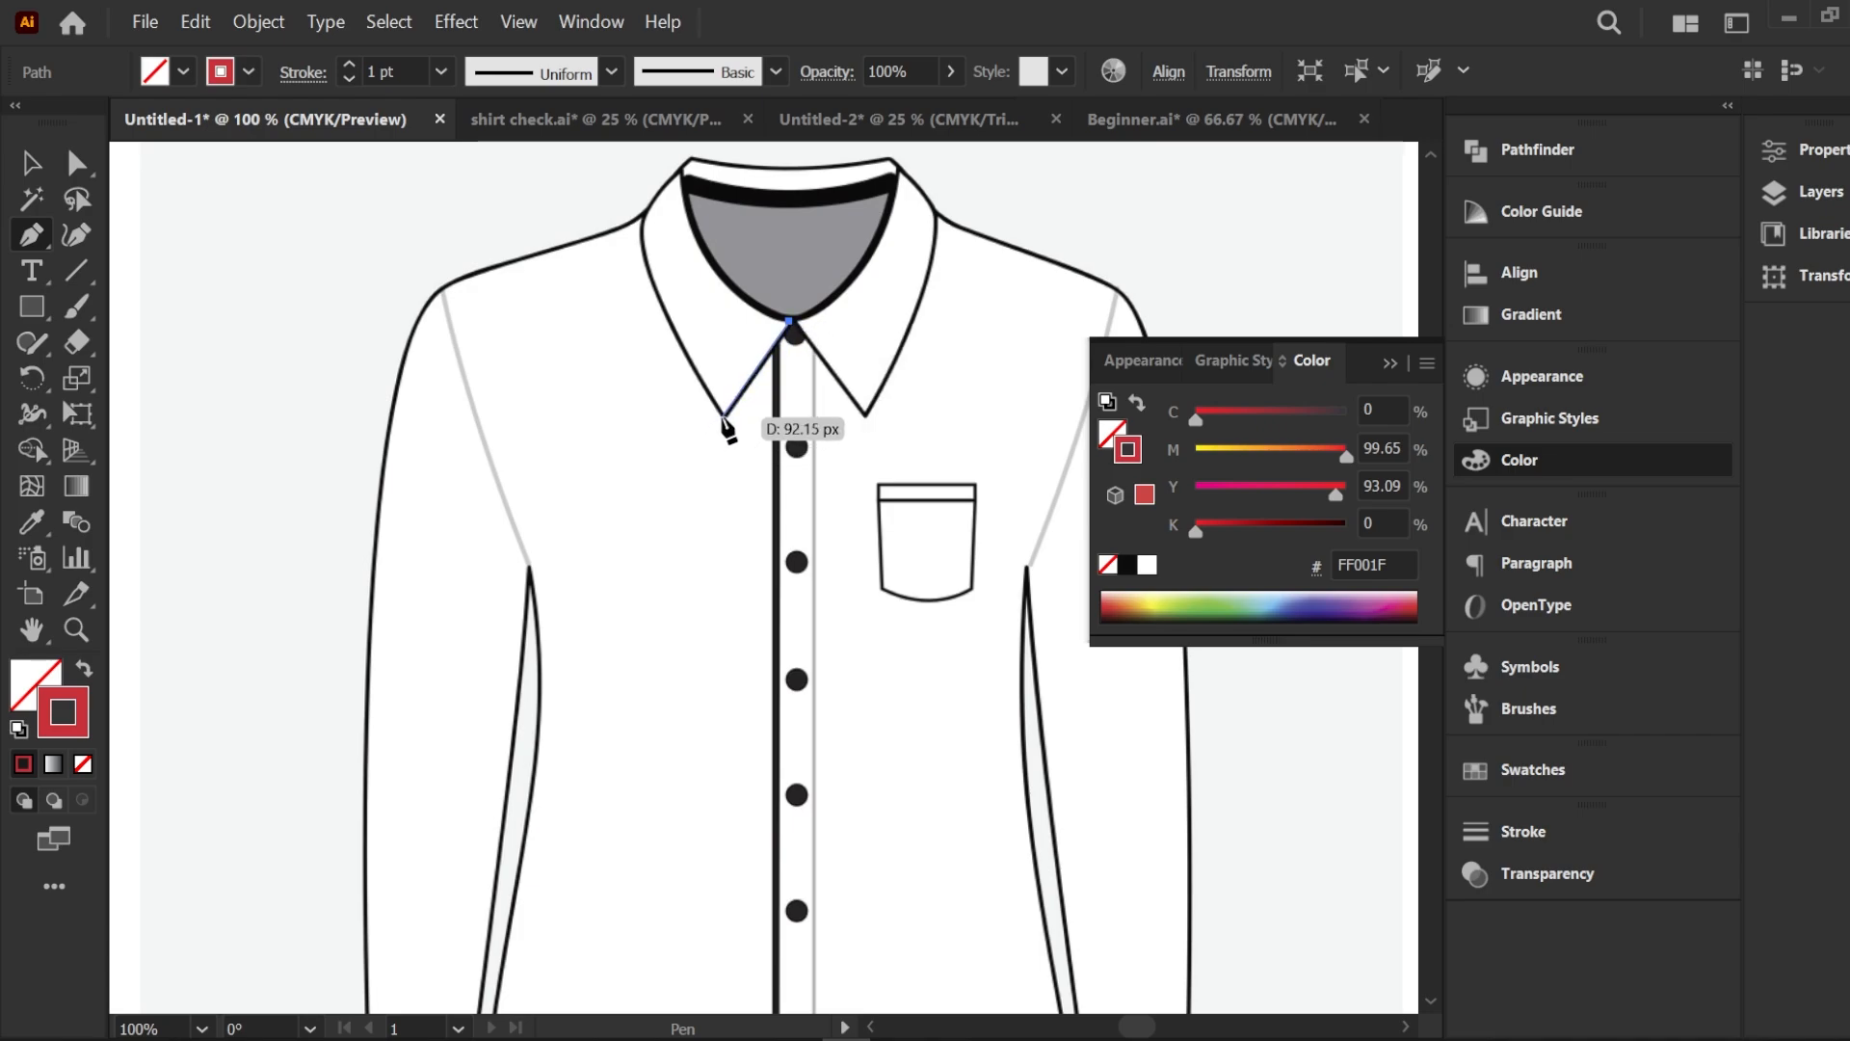
{"action": "left_click", "coordinate": [725, 416]}
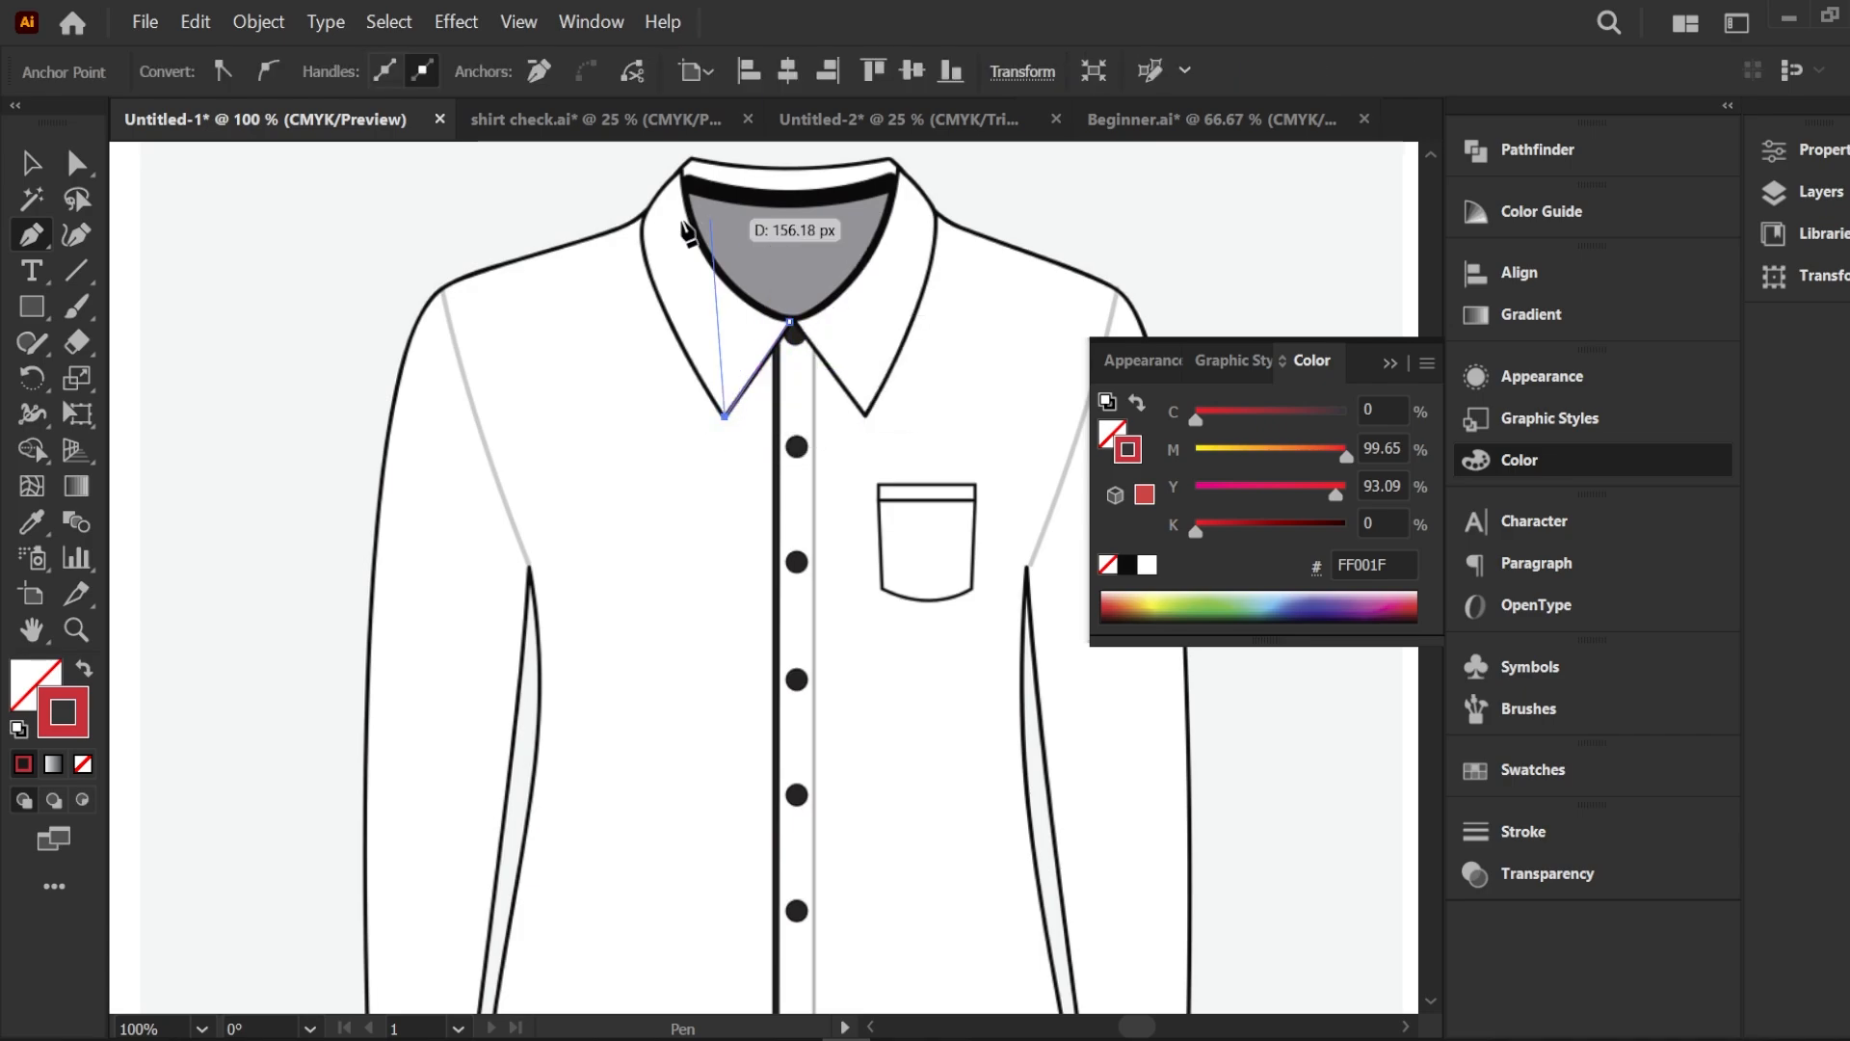
{"action": "left_click_drag", "start_coordinate": [645, 212], "coordinate": [665, 175]}
{"action": "scroll", "coordinate": [661, 165], "scroll_direction": "up", "scroll_amount": 2}
{"action": "left_click", "coordinate": [646, 245]}
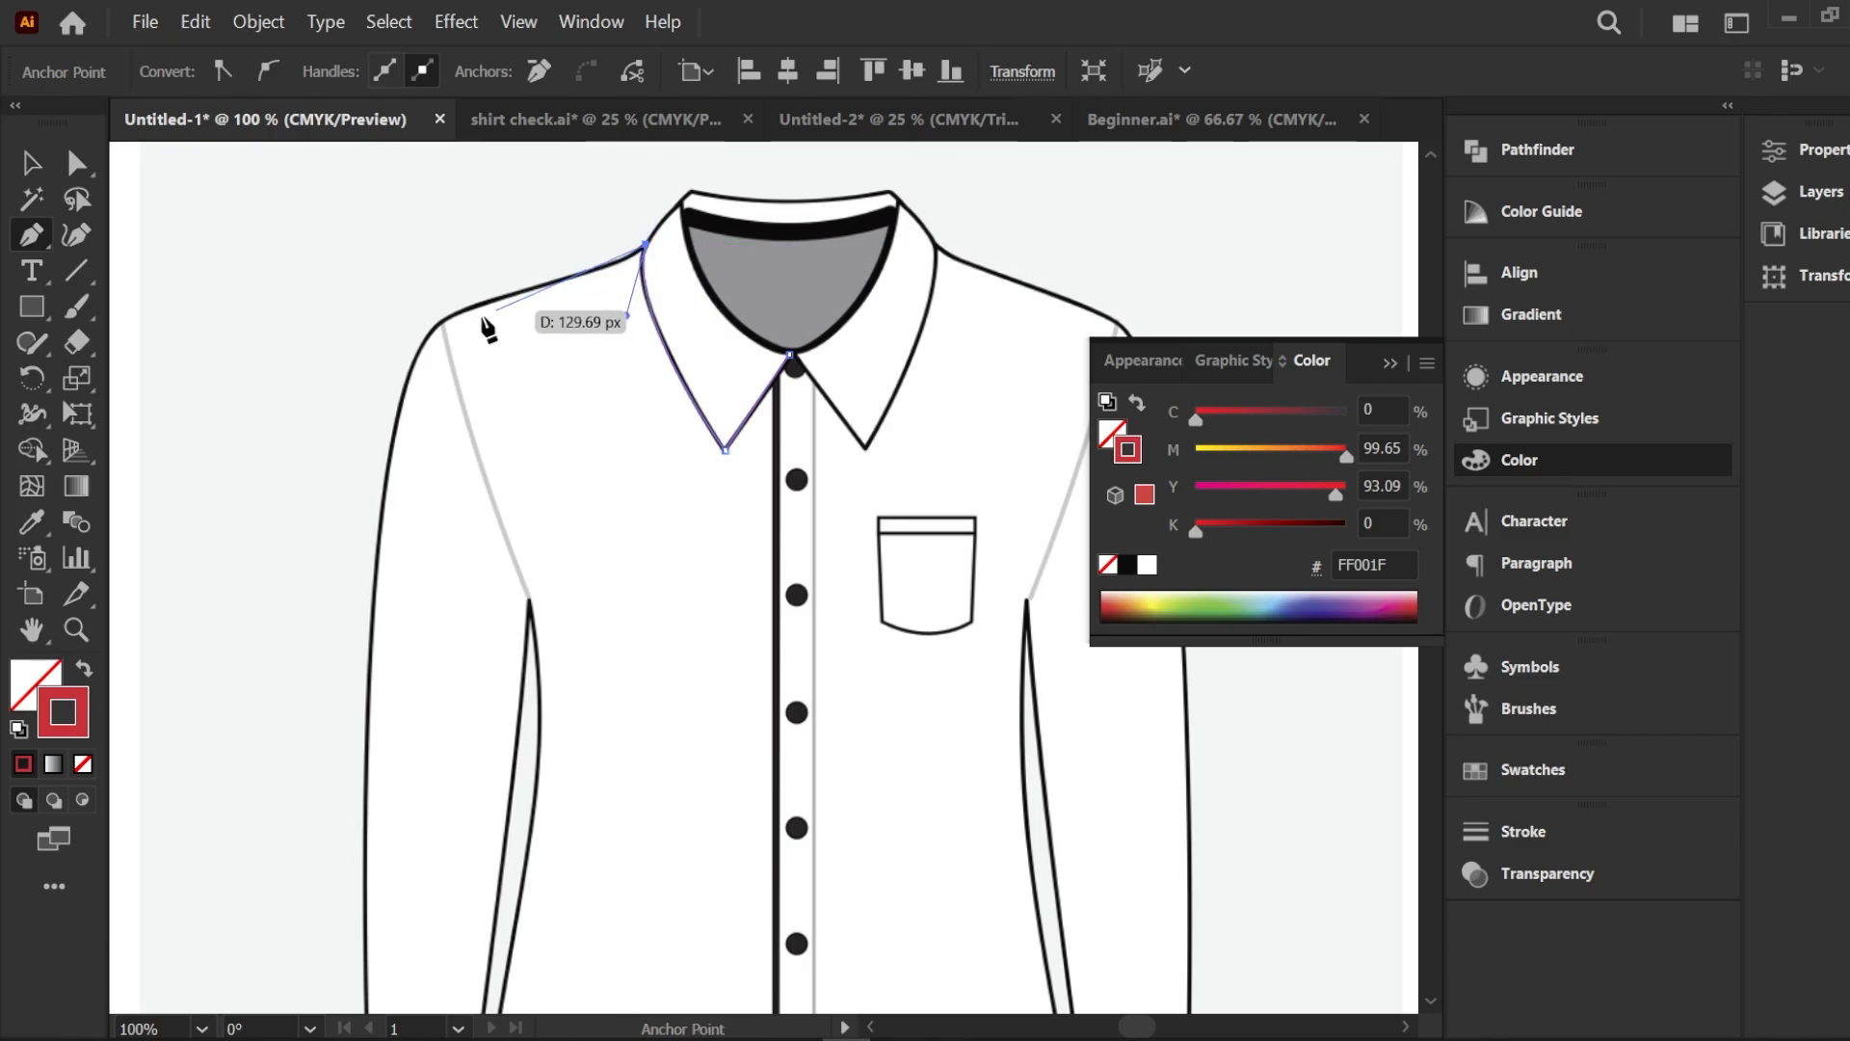
{"action": "left_click_drag", "start_coordinate": [558, 279], "coordinate": [436, 326]}
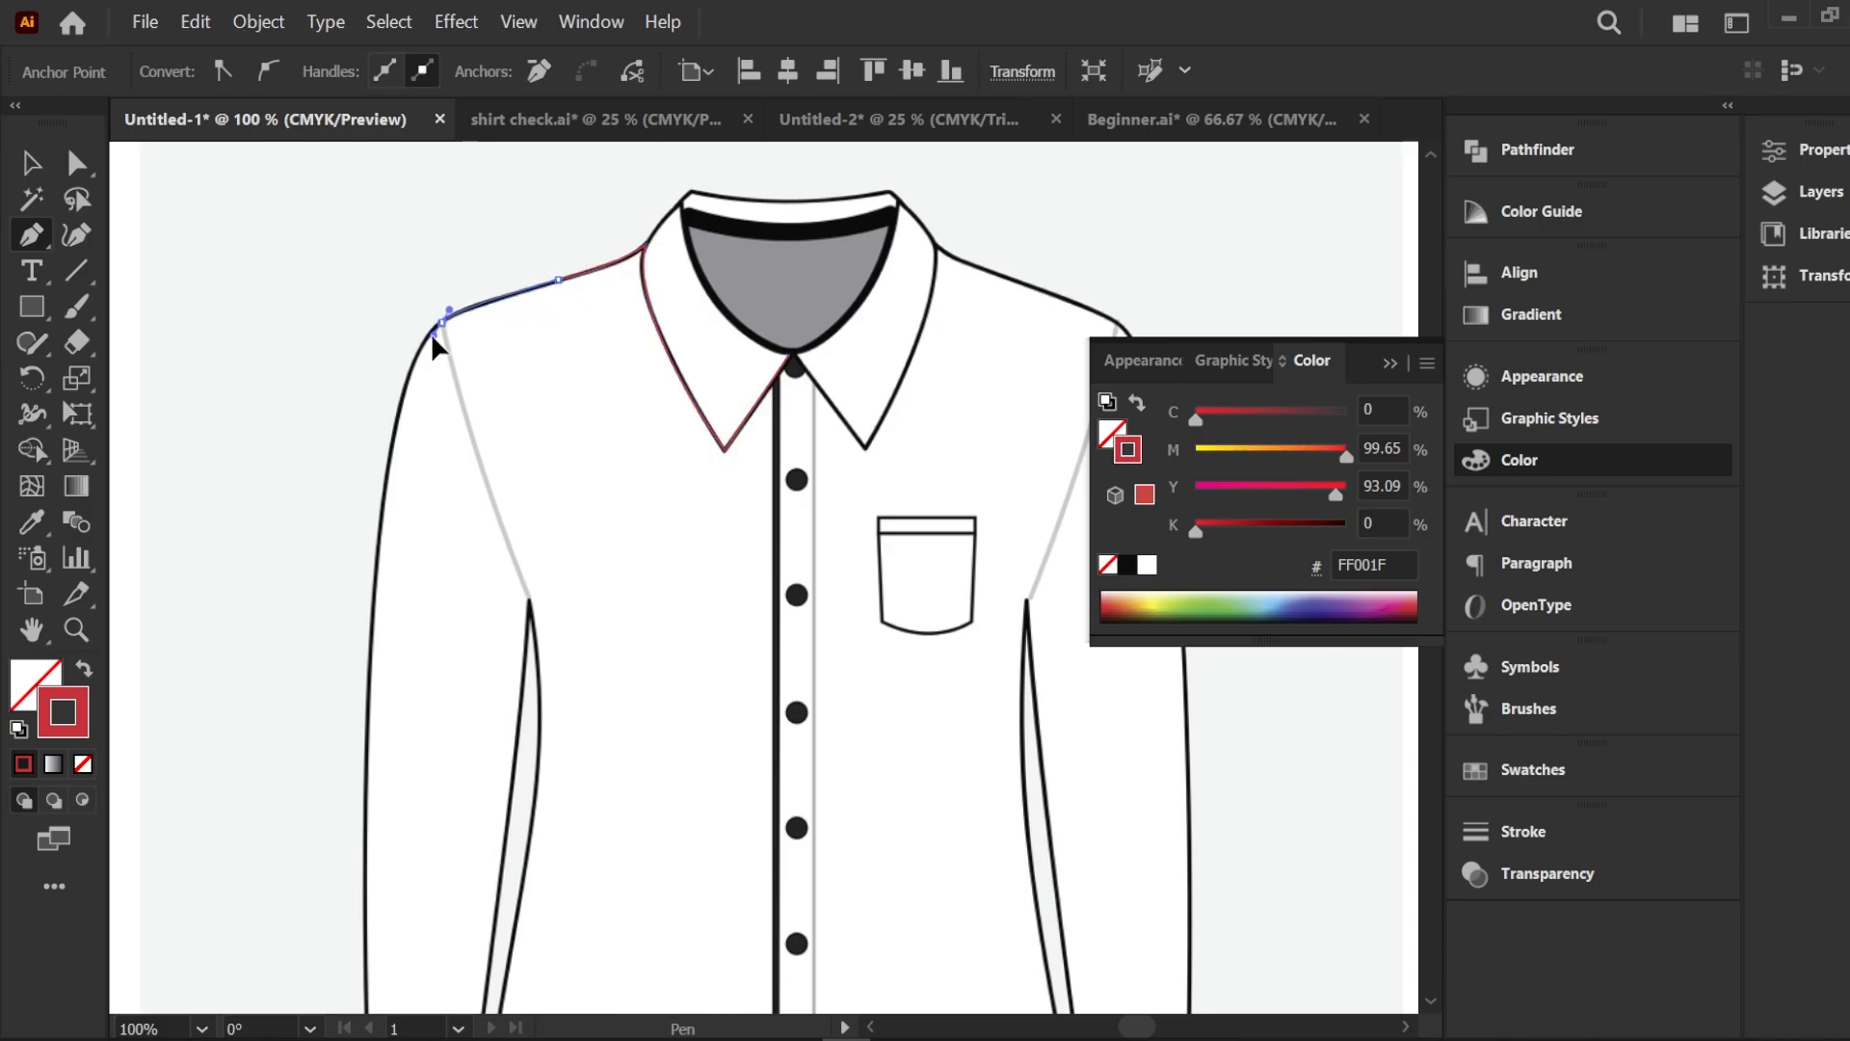
Continue the path along the curved left sleeve seam to the underarm and end it there in a corner point
{"action": "scroll", "coordinate": [478, 352], "scroll_direction": "down", "scroll_amount": 2}
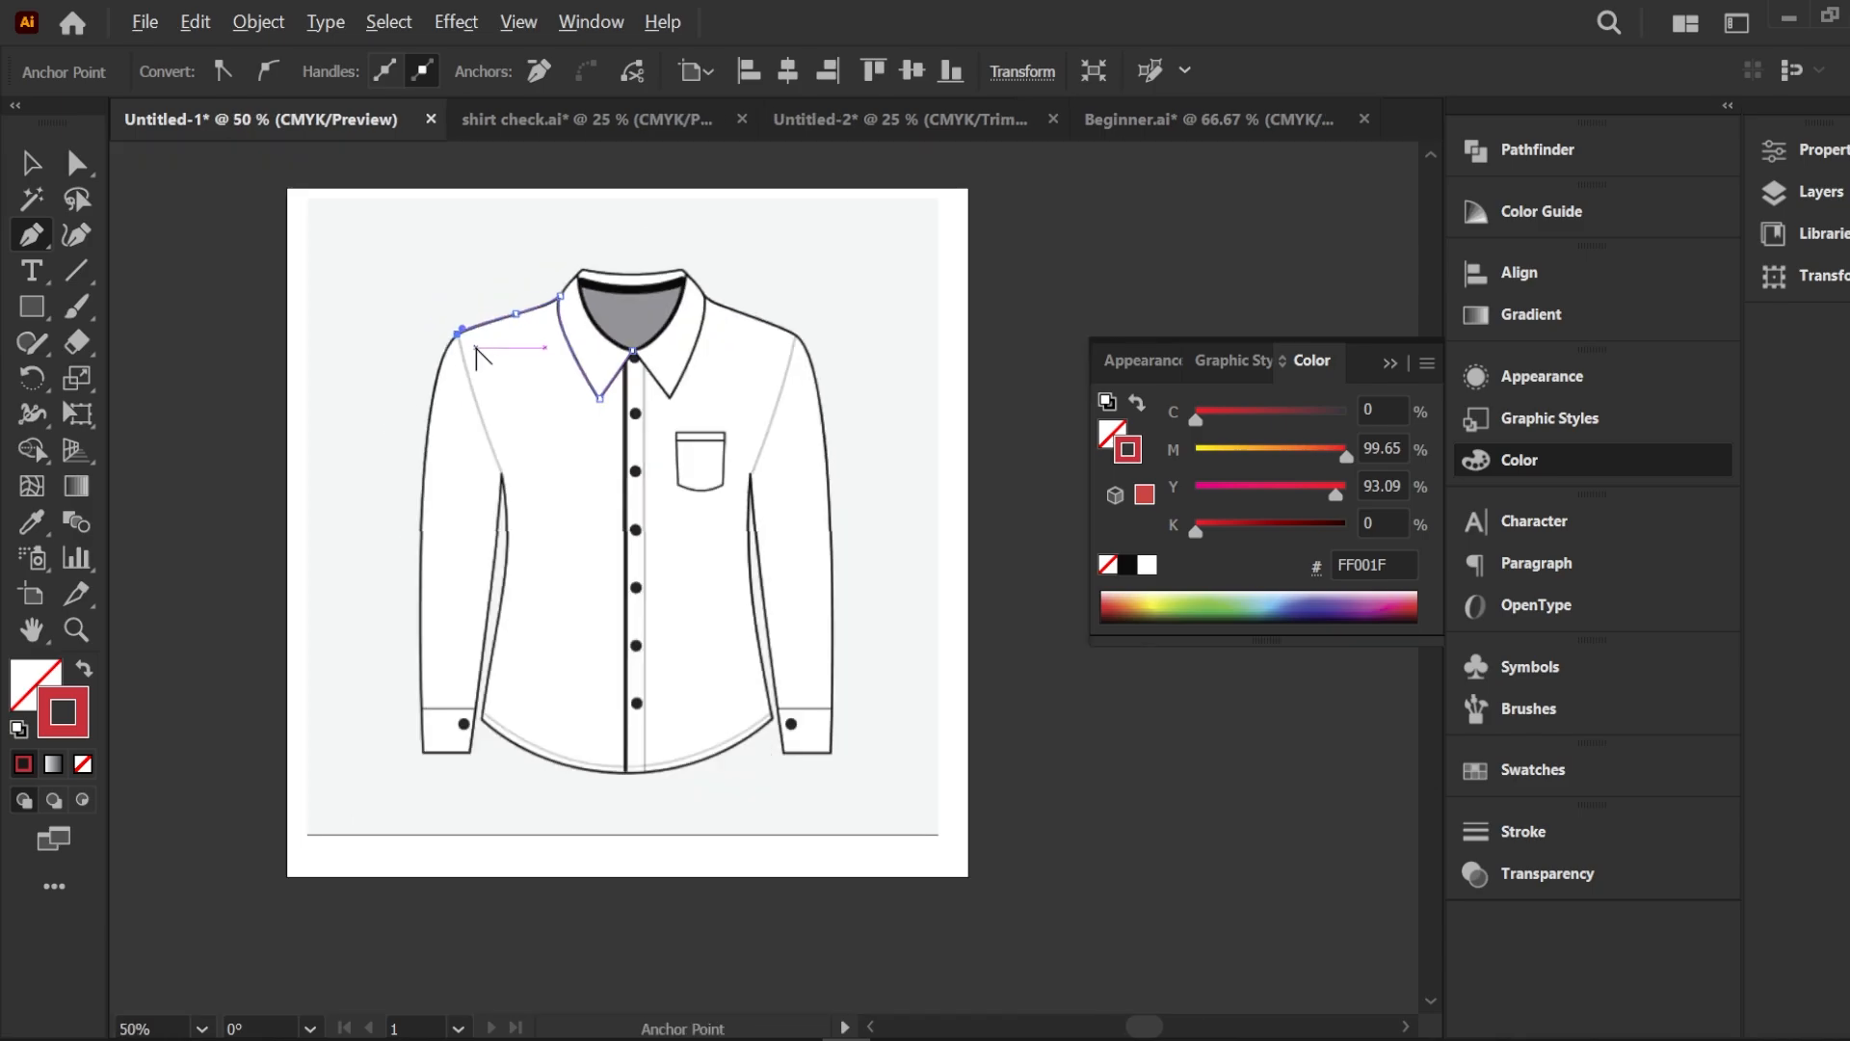
{"action": "scroll", "coordinate": [475, 409], "scroll_direction": "up", "scroll_amount": 2}
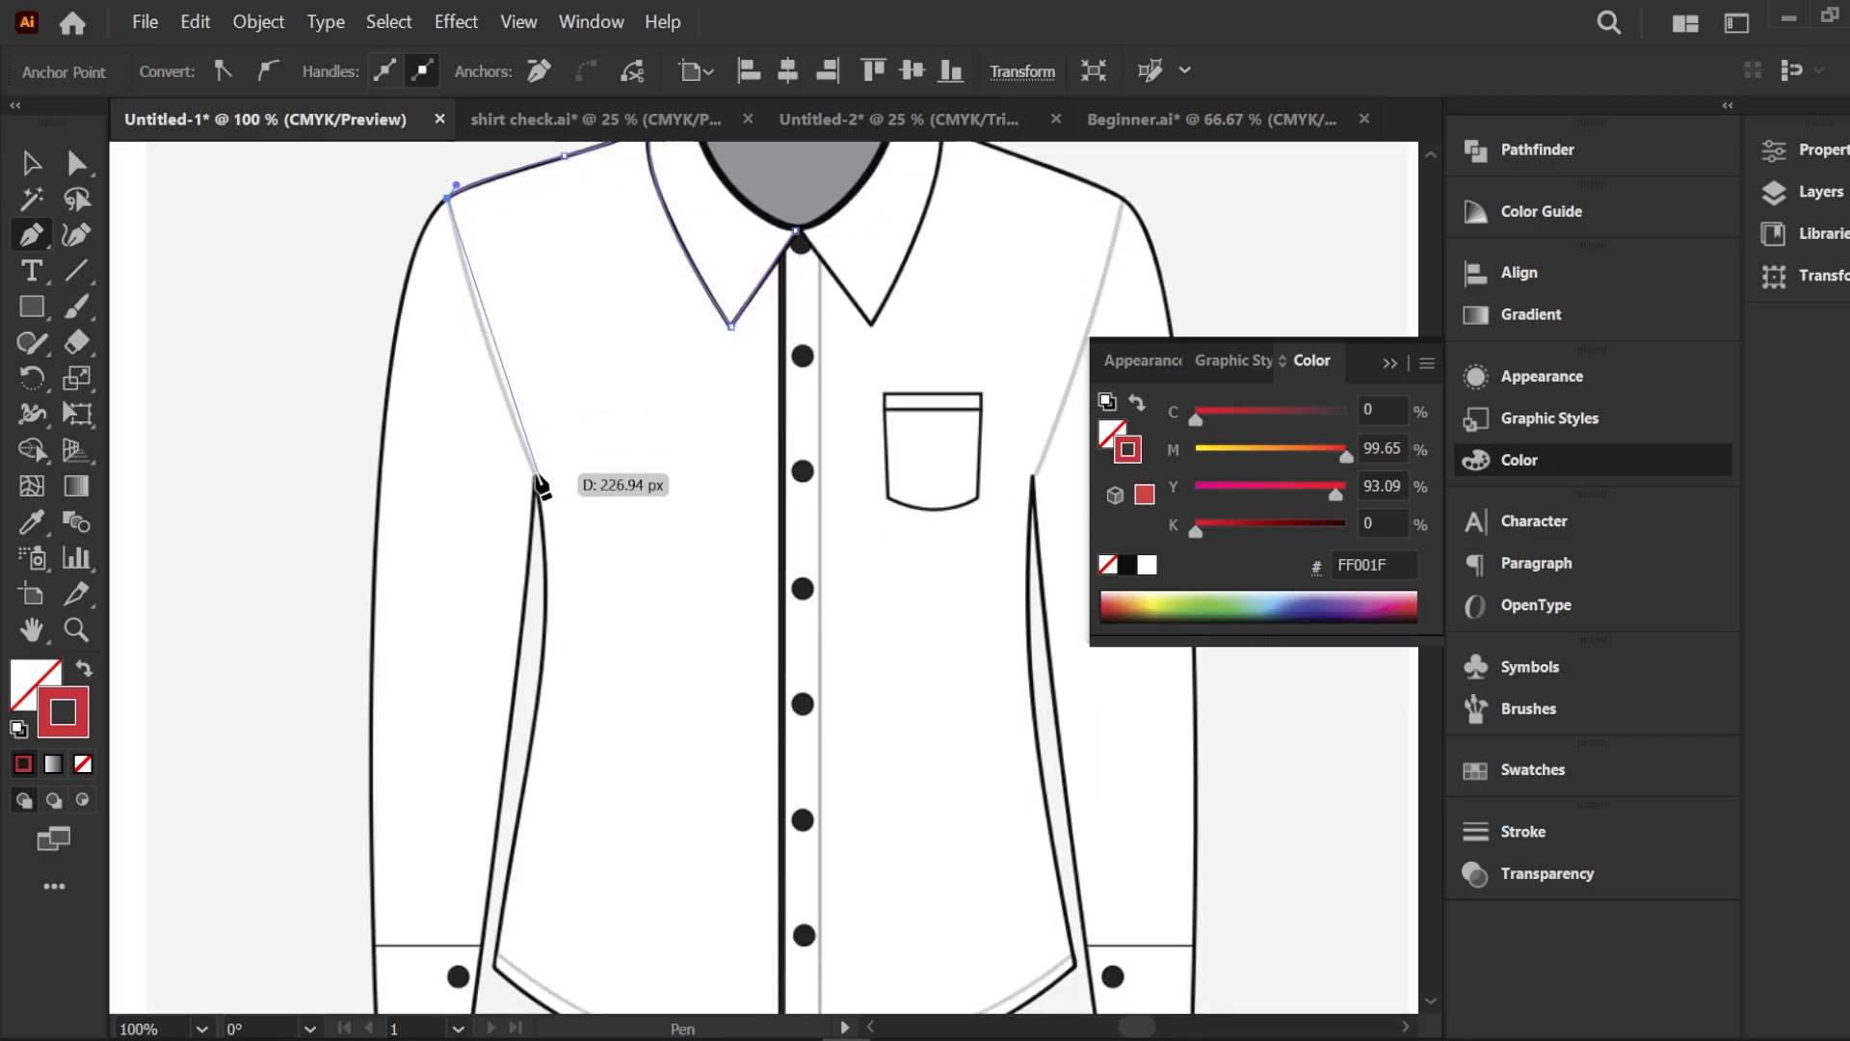
{"action": "left_click", "coordinate": [533, 474]}
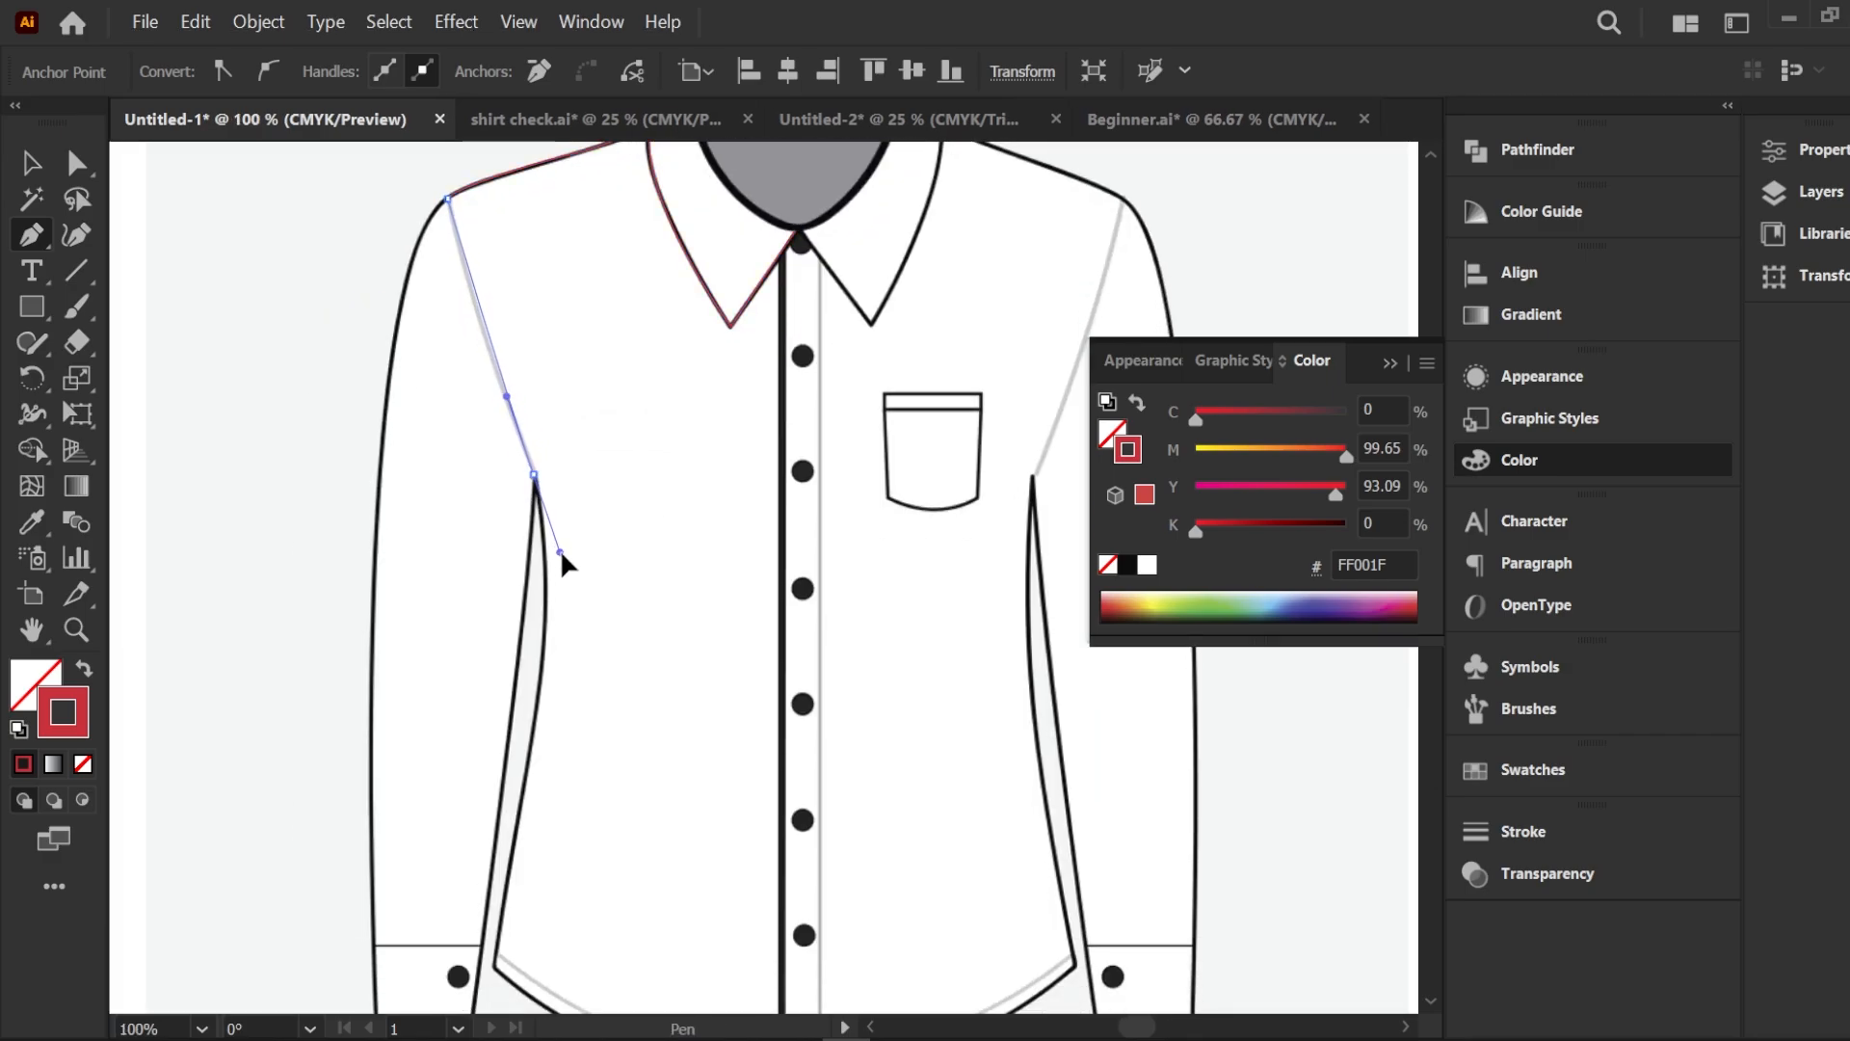
{"action": "left_click_drag", "start_coordinate": [559, 551], "coordinate": [574, 567]}
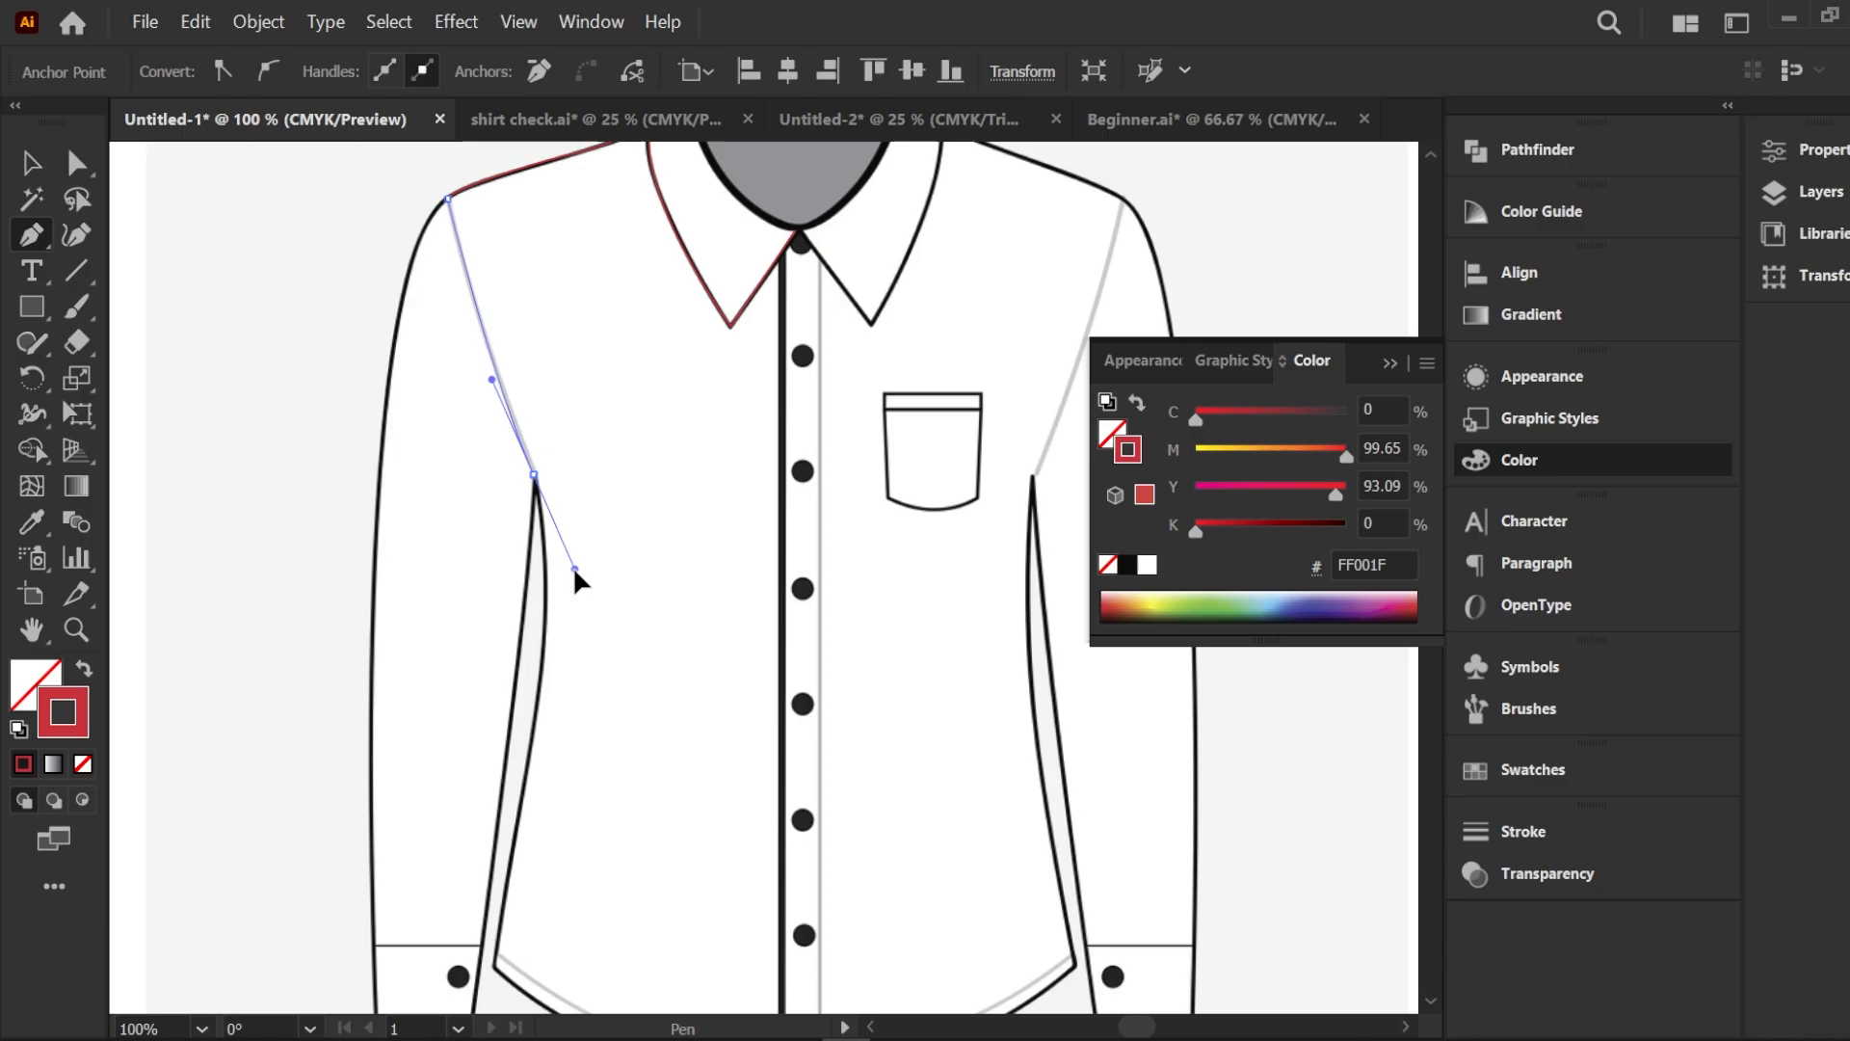
{"action": "scroll", "coordinate": [554, 500], "scroll_direction": "down", "scroll_amount": 2}
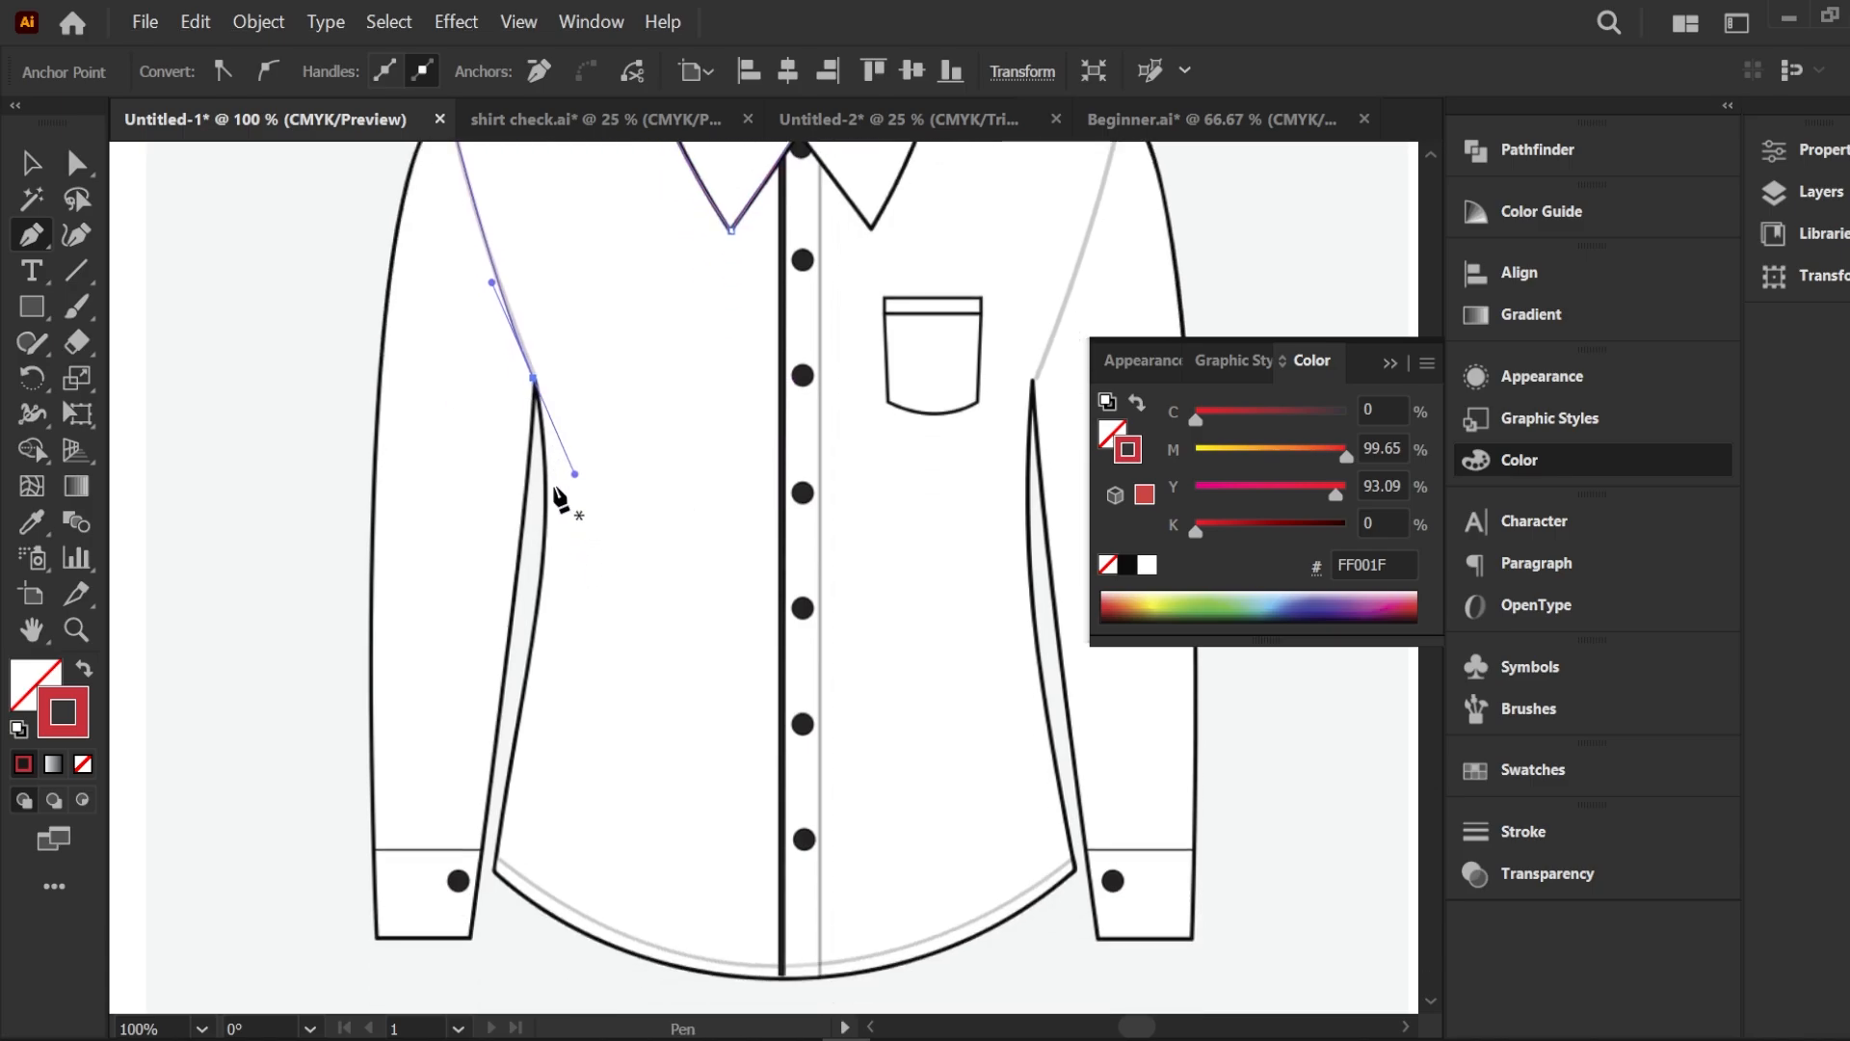
{"action": "left_click", "coordinate": [534, 379]}
Trace the shirt's curved left side seam from the underarm to the hem corner
{"action": "scroll", "coordinate": [535, 379], "scroll_direction": "down", "scroll_amount": 3}
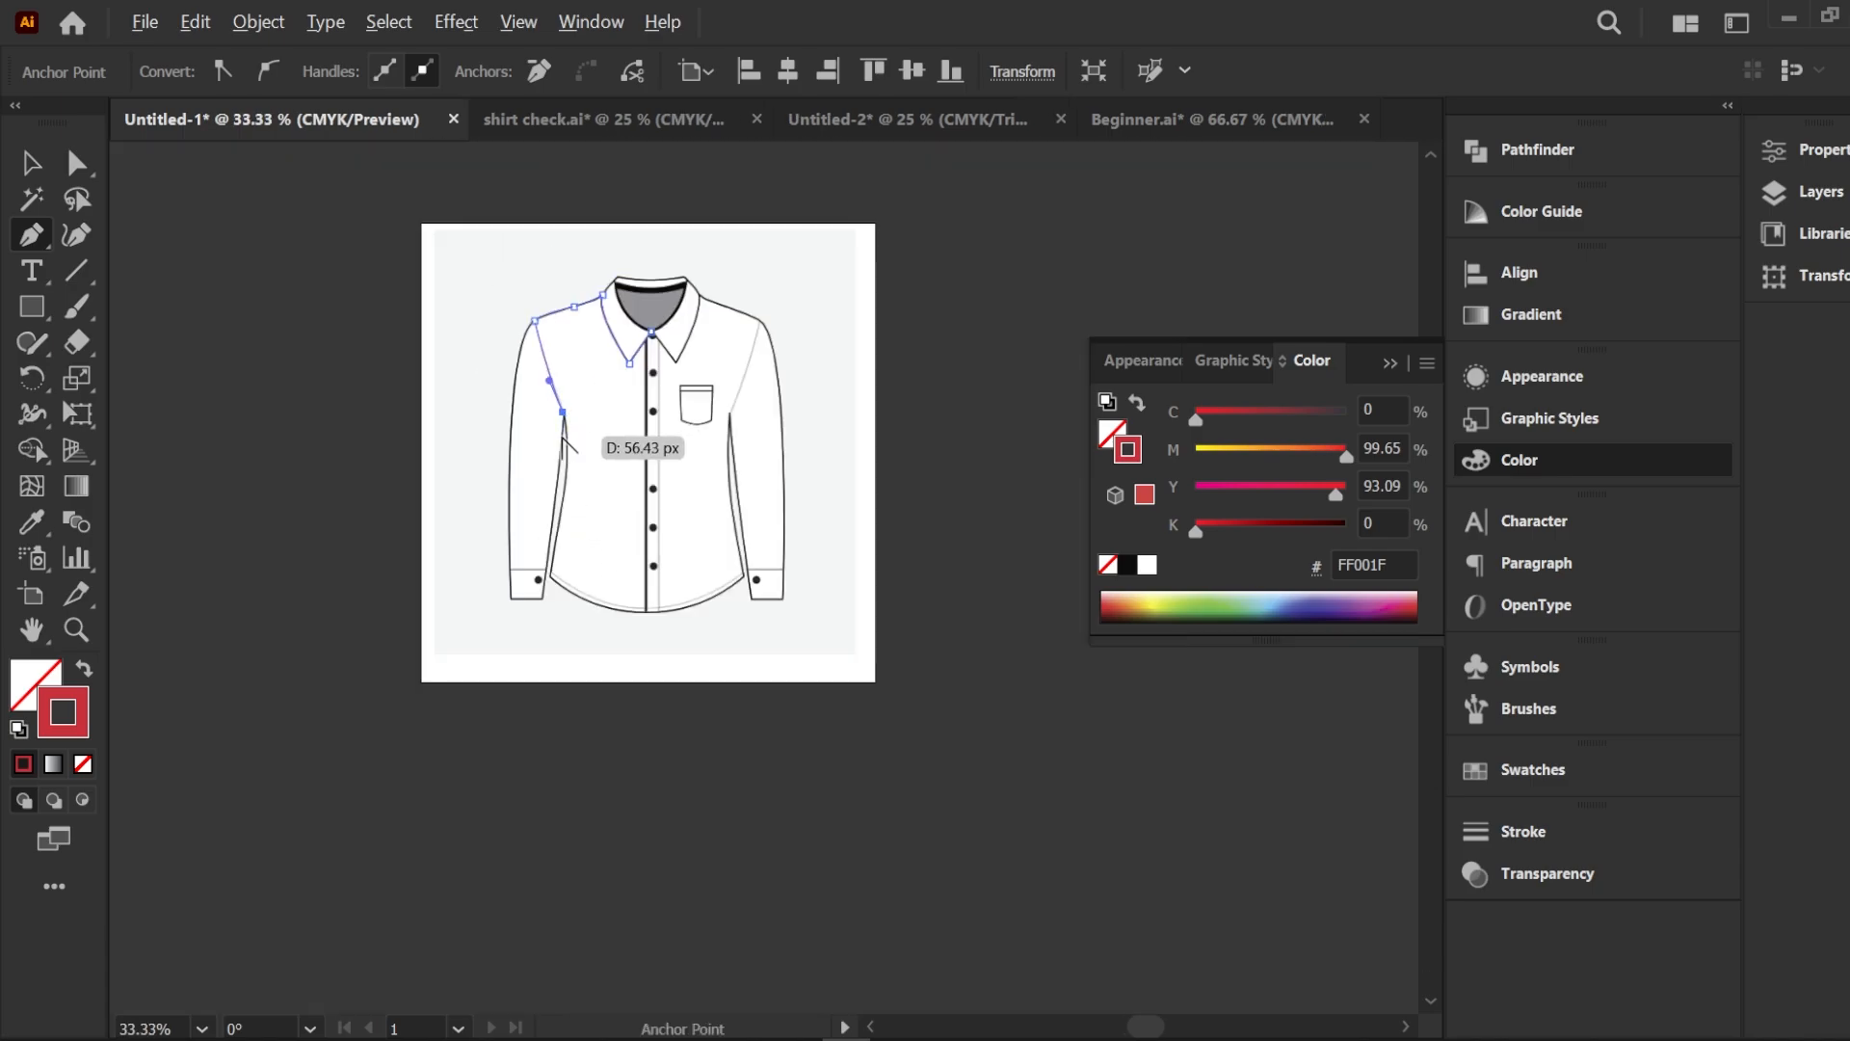
{"action": "scroll", "coordinate": [563, 445], "scroll_direction": "up", "scroll_amount": 2}
{"action": "left_click_drag", "start_coordinate": [564, 569], "coordinate": [537, 646]}
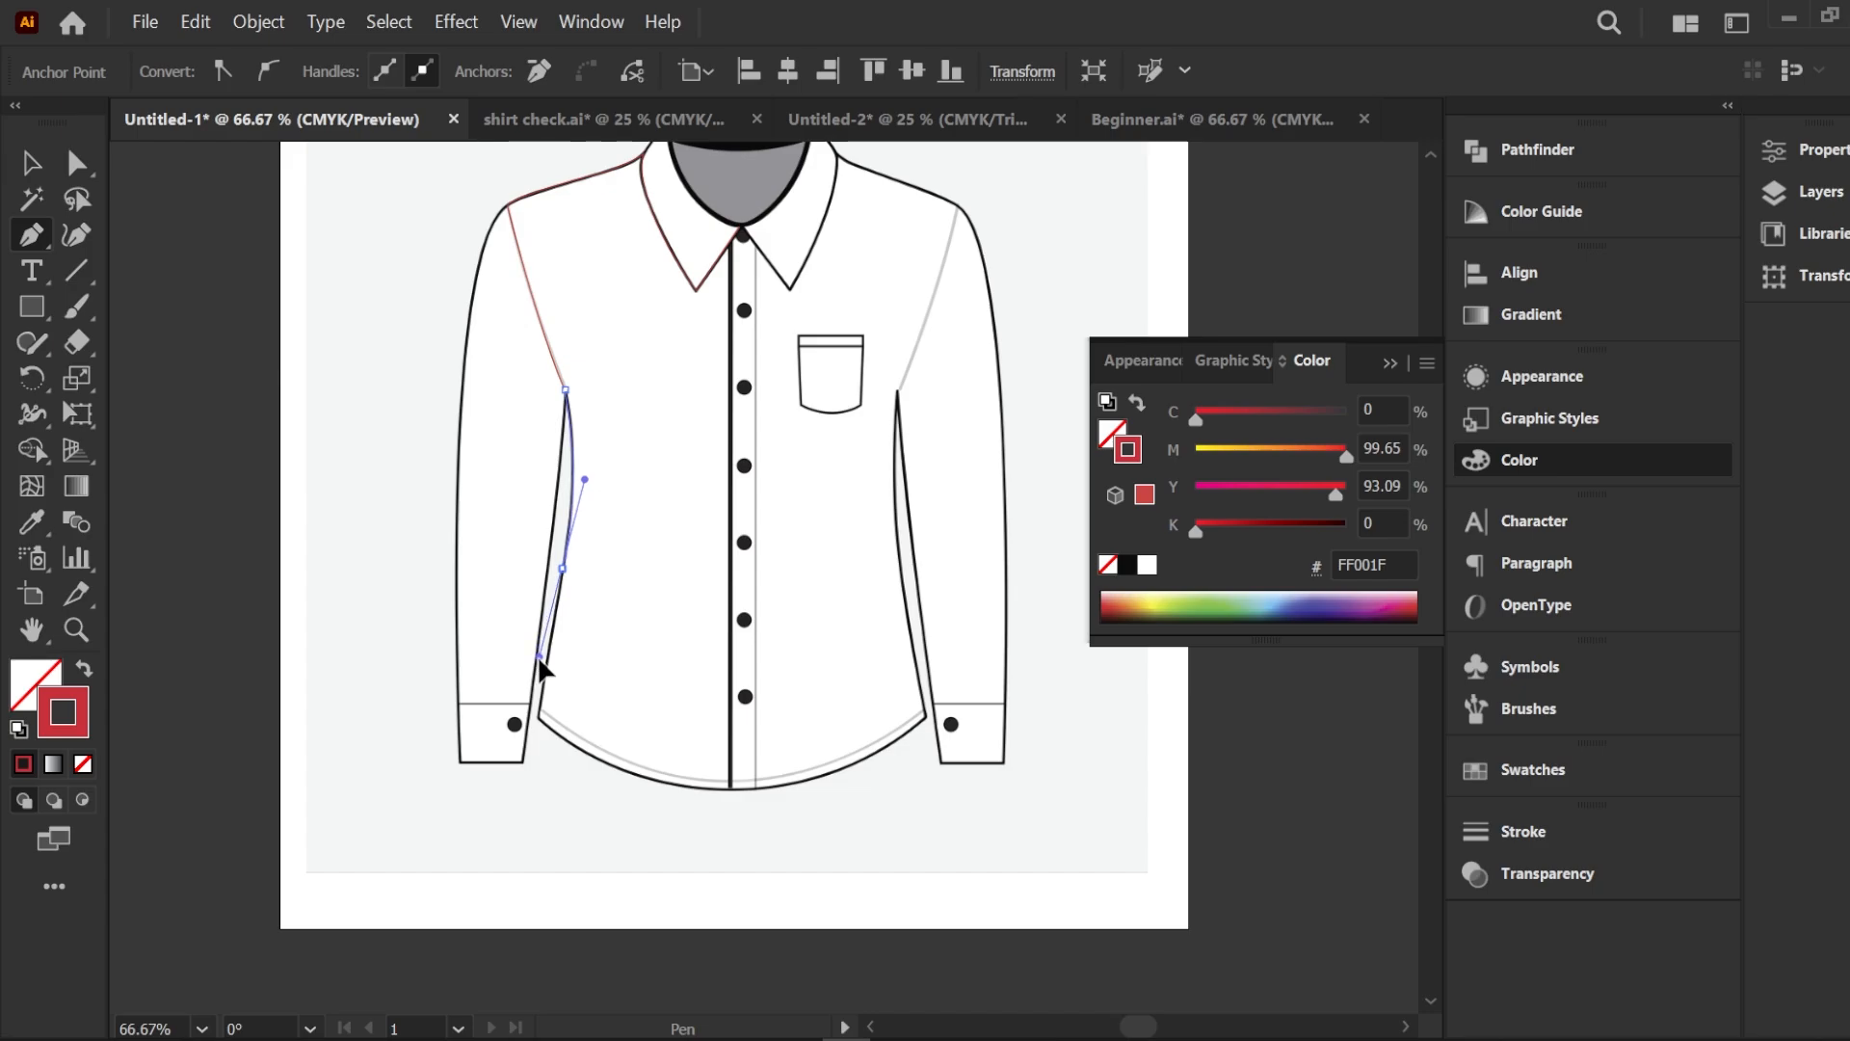
{"action": "left_click", "coordinate": [562, 568]}
{"action": "left_click", "coordinate": [539, 716]}
{"action": "scroll", "coordinate": [555, 716], "scroll_direction": "up", "scroll_amount": 2}
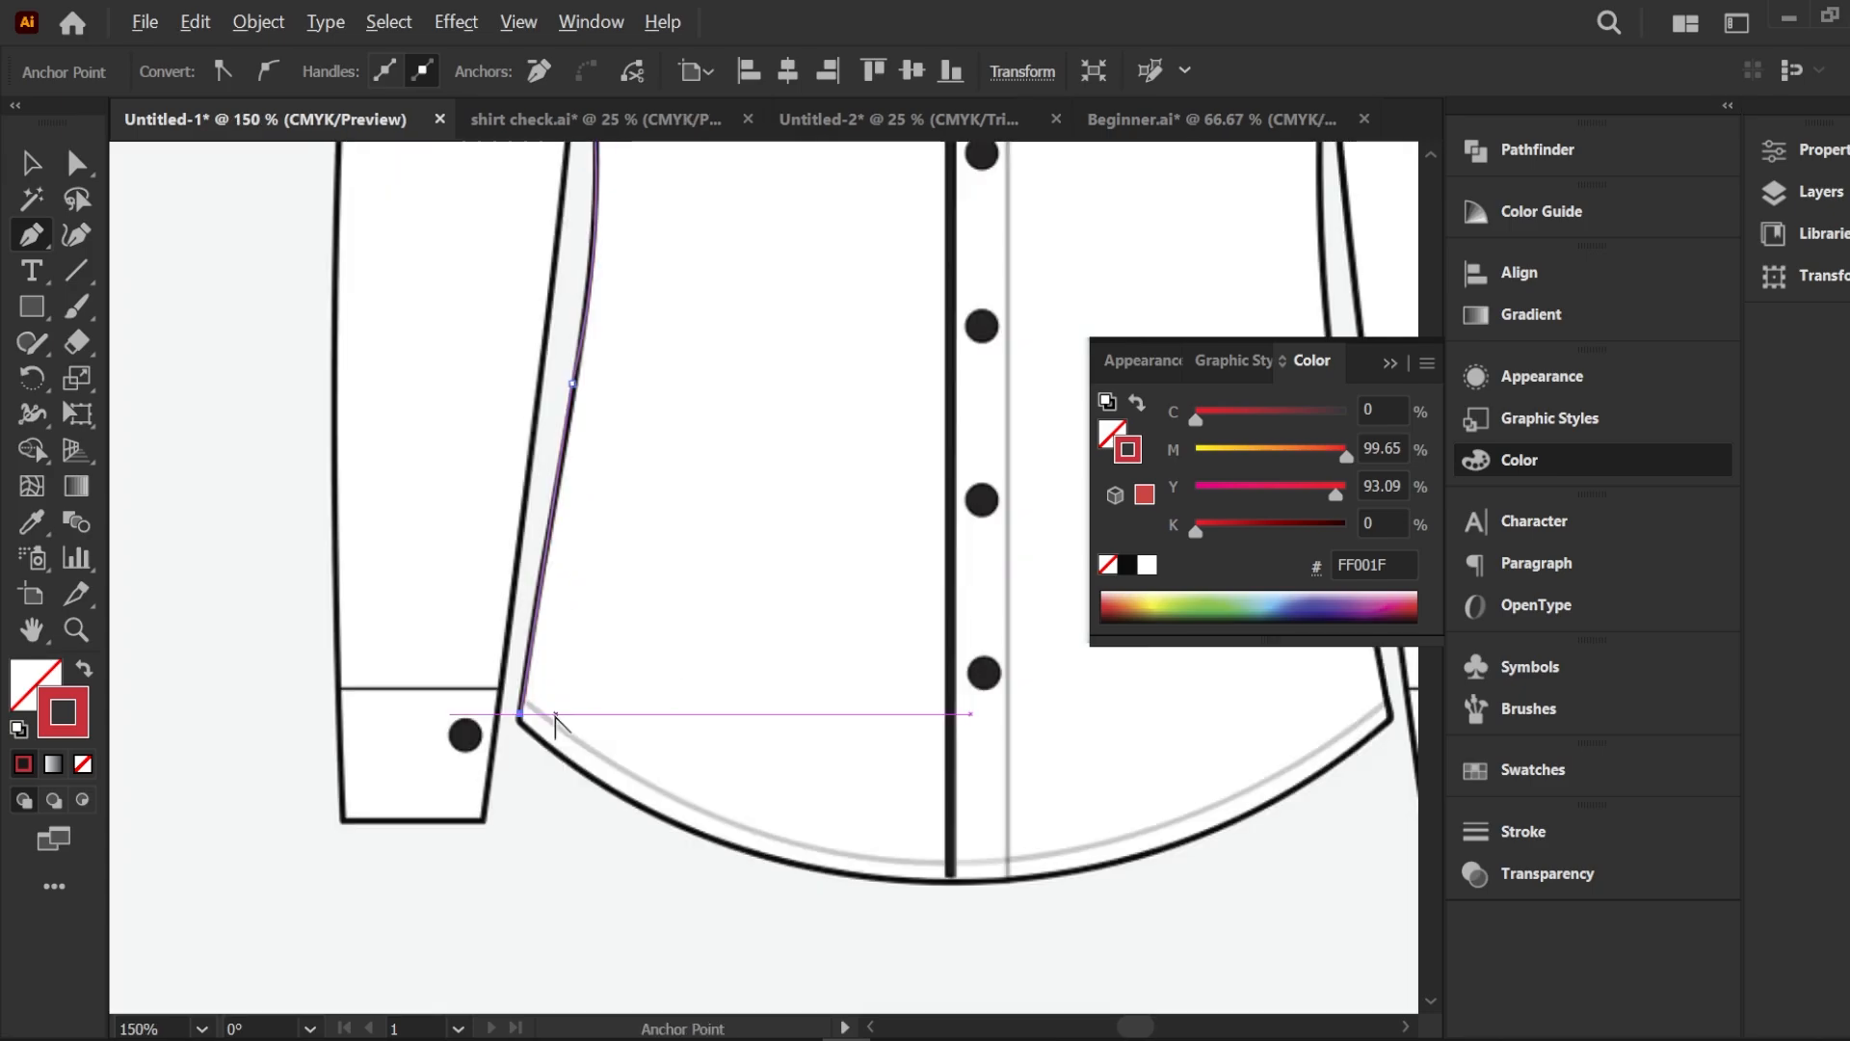
{"action": "scroll", "coordinate": [555, 715], "scroll_direction": "up", "scroll_amount": 1}
{"action": "left_click", "coordinate": [507, 726]}
Trace the curved hem to the placket, close the left front panel path at the collar's centre point, and deselect it
{"action": "scroll", "coordinate": [540, 728], "scroll_direction": "down", "scroll_amount": 2}
{"action": "scroll", "coordinate": [585, 619], "scroll_direction": "down", "scroll_amount": 1}
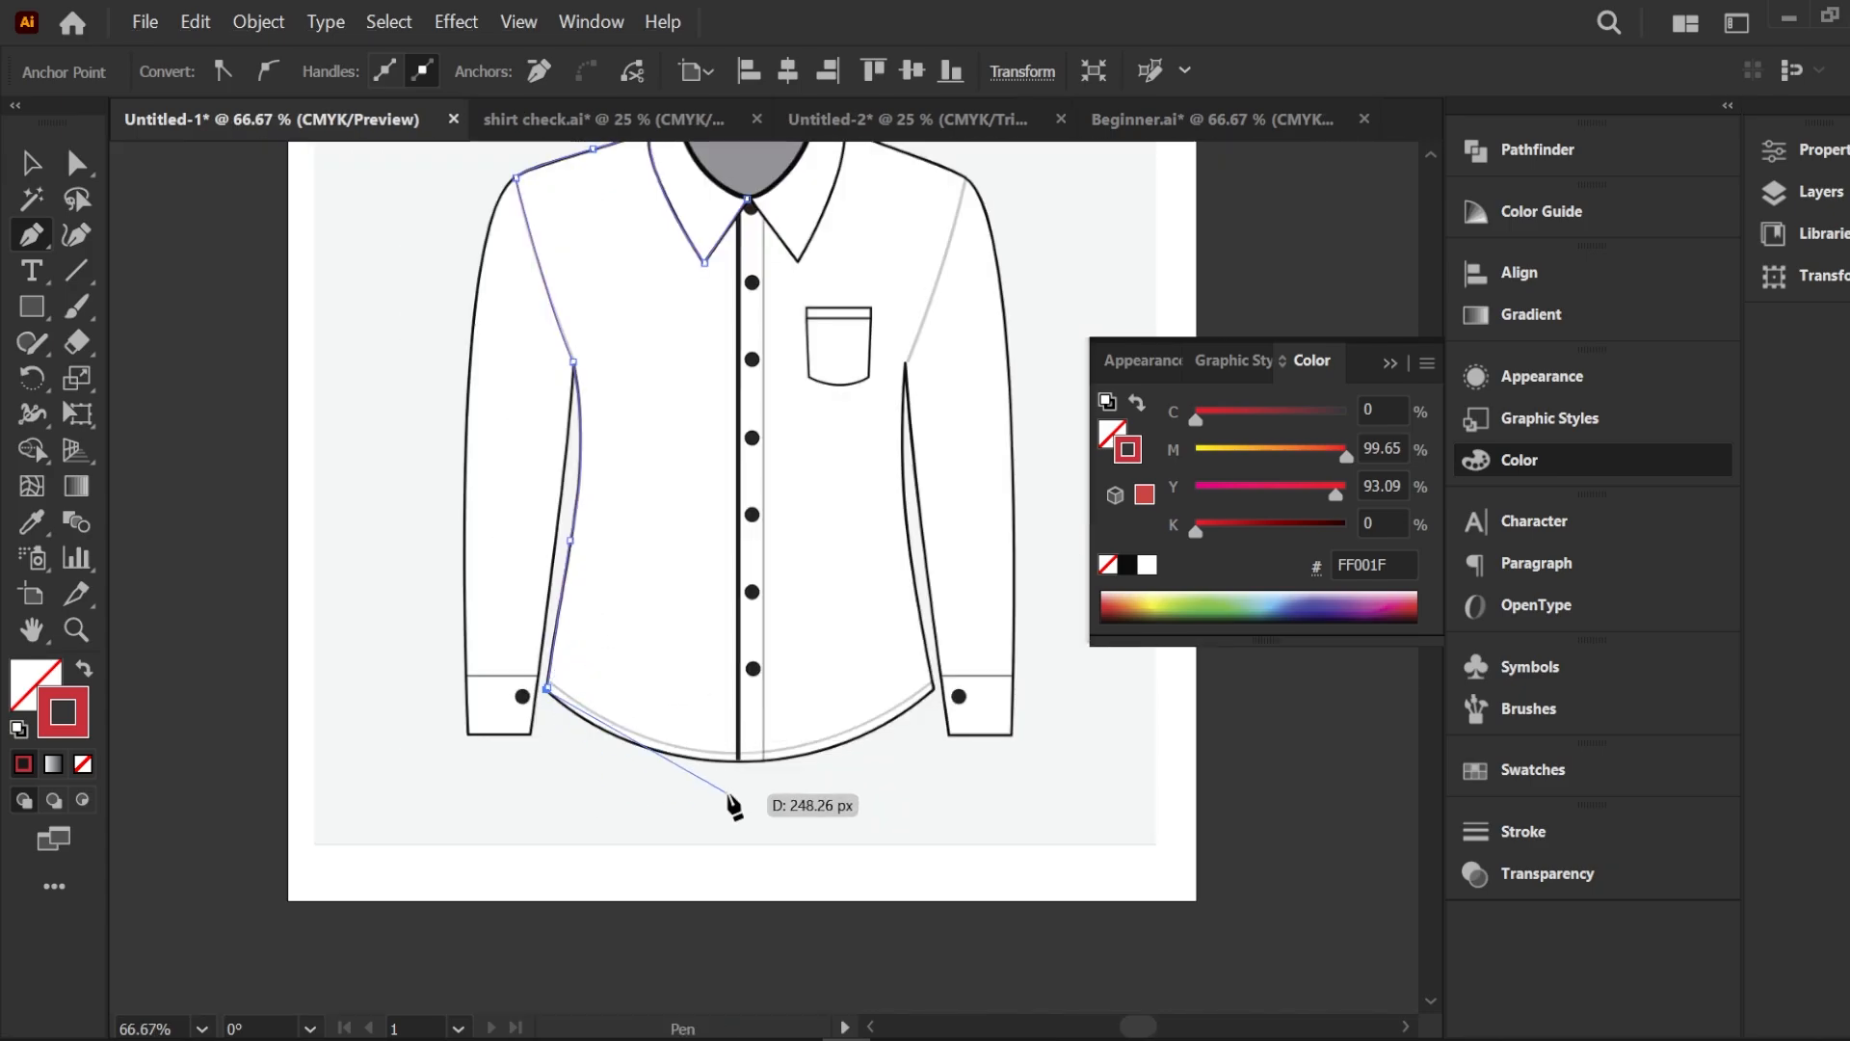
{"action": "left_click_drag", "start_coordinate": [751, 762], "coordinate": [888, 759]}
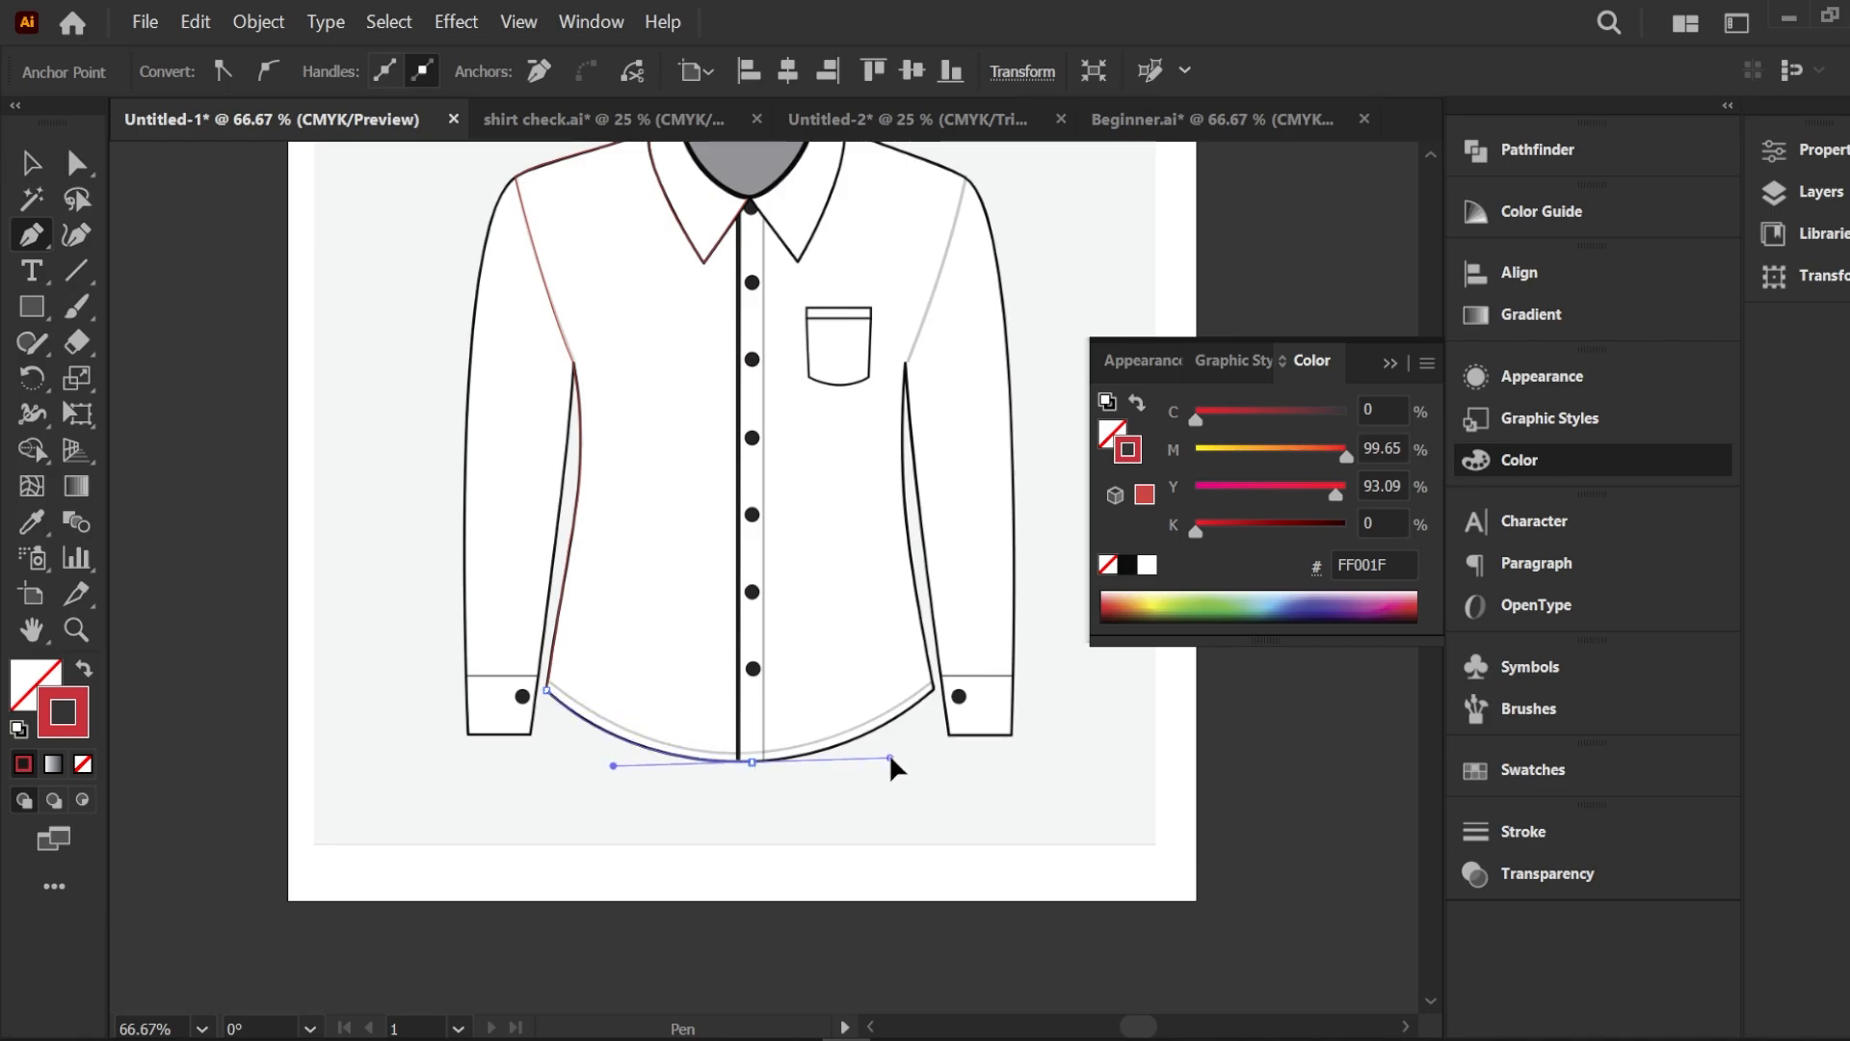
{"action": "left_click", "coordinate": [751, 762]}
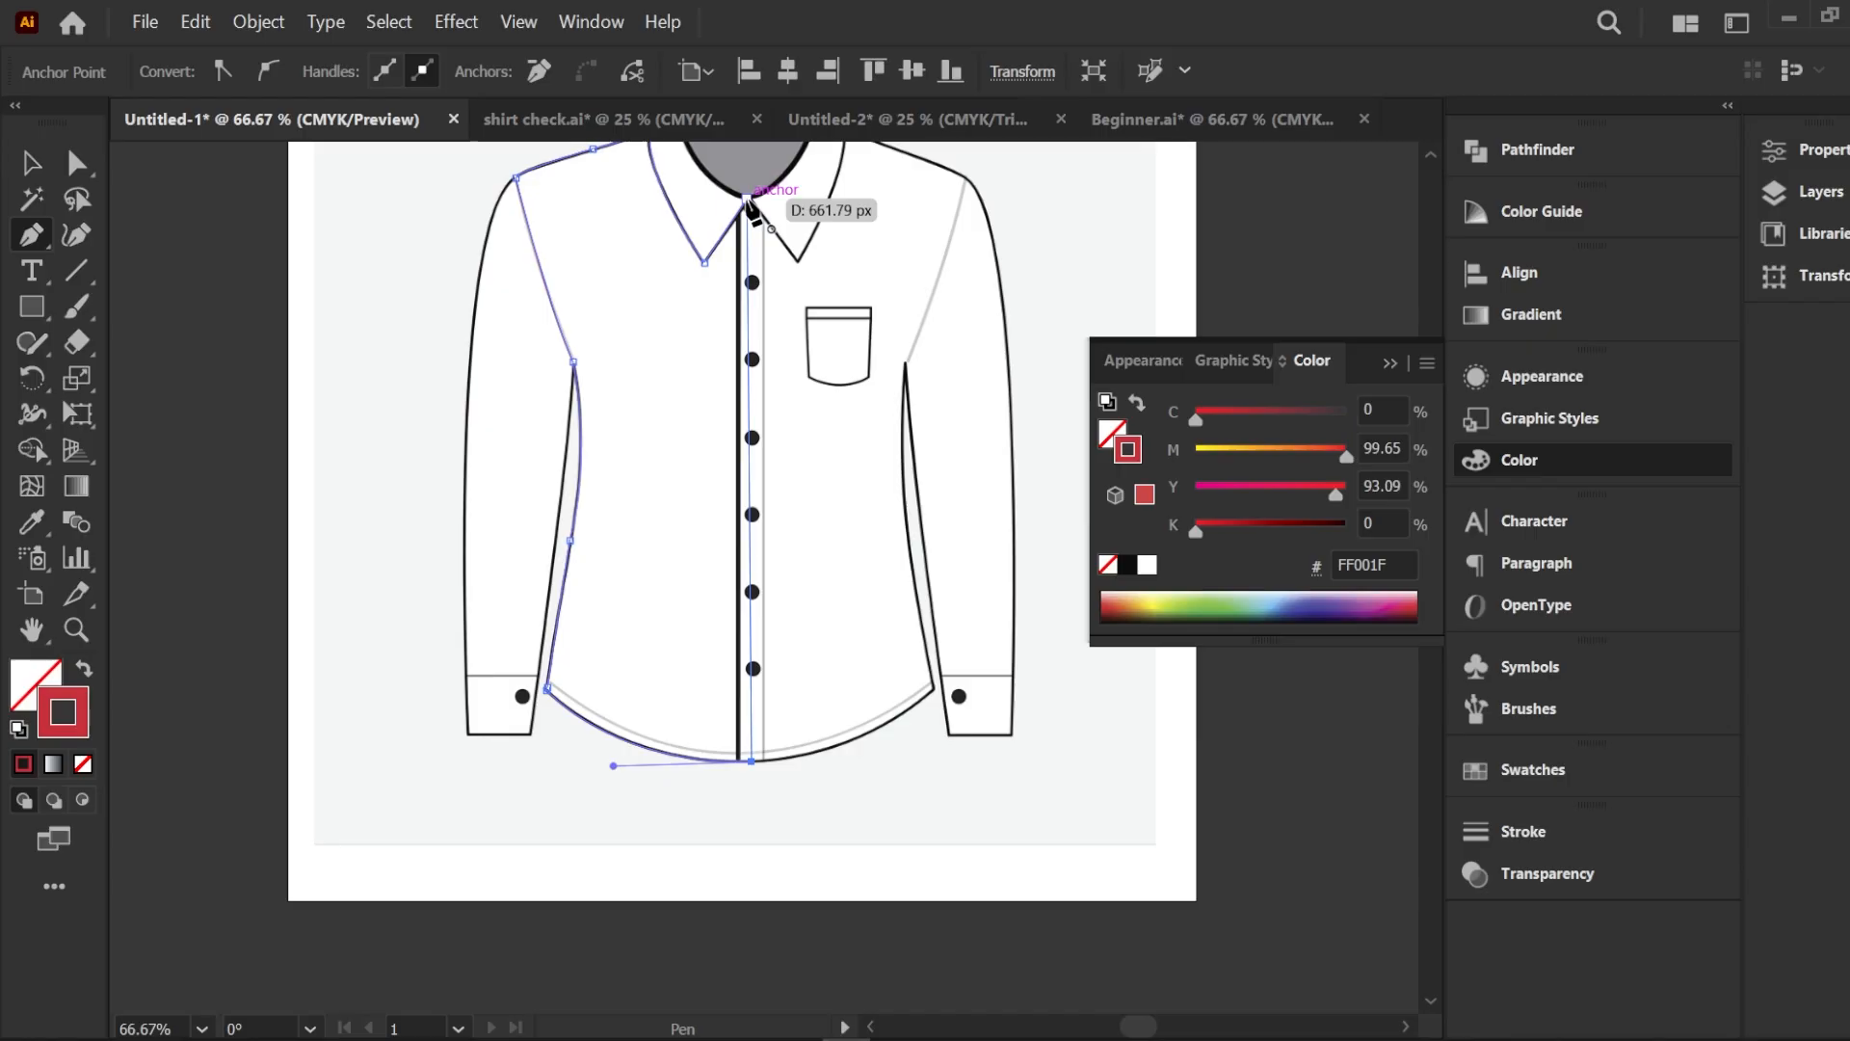
{"action": "left_click", "coordinate": [750, 204]}
{"action": "left_click", "coordinate": [31, 164]}
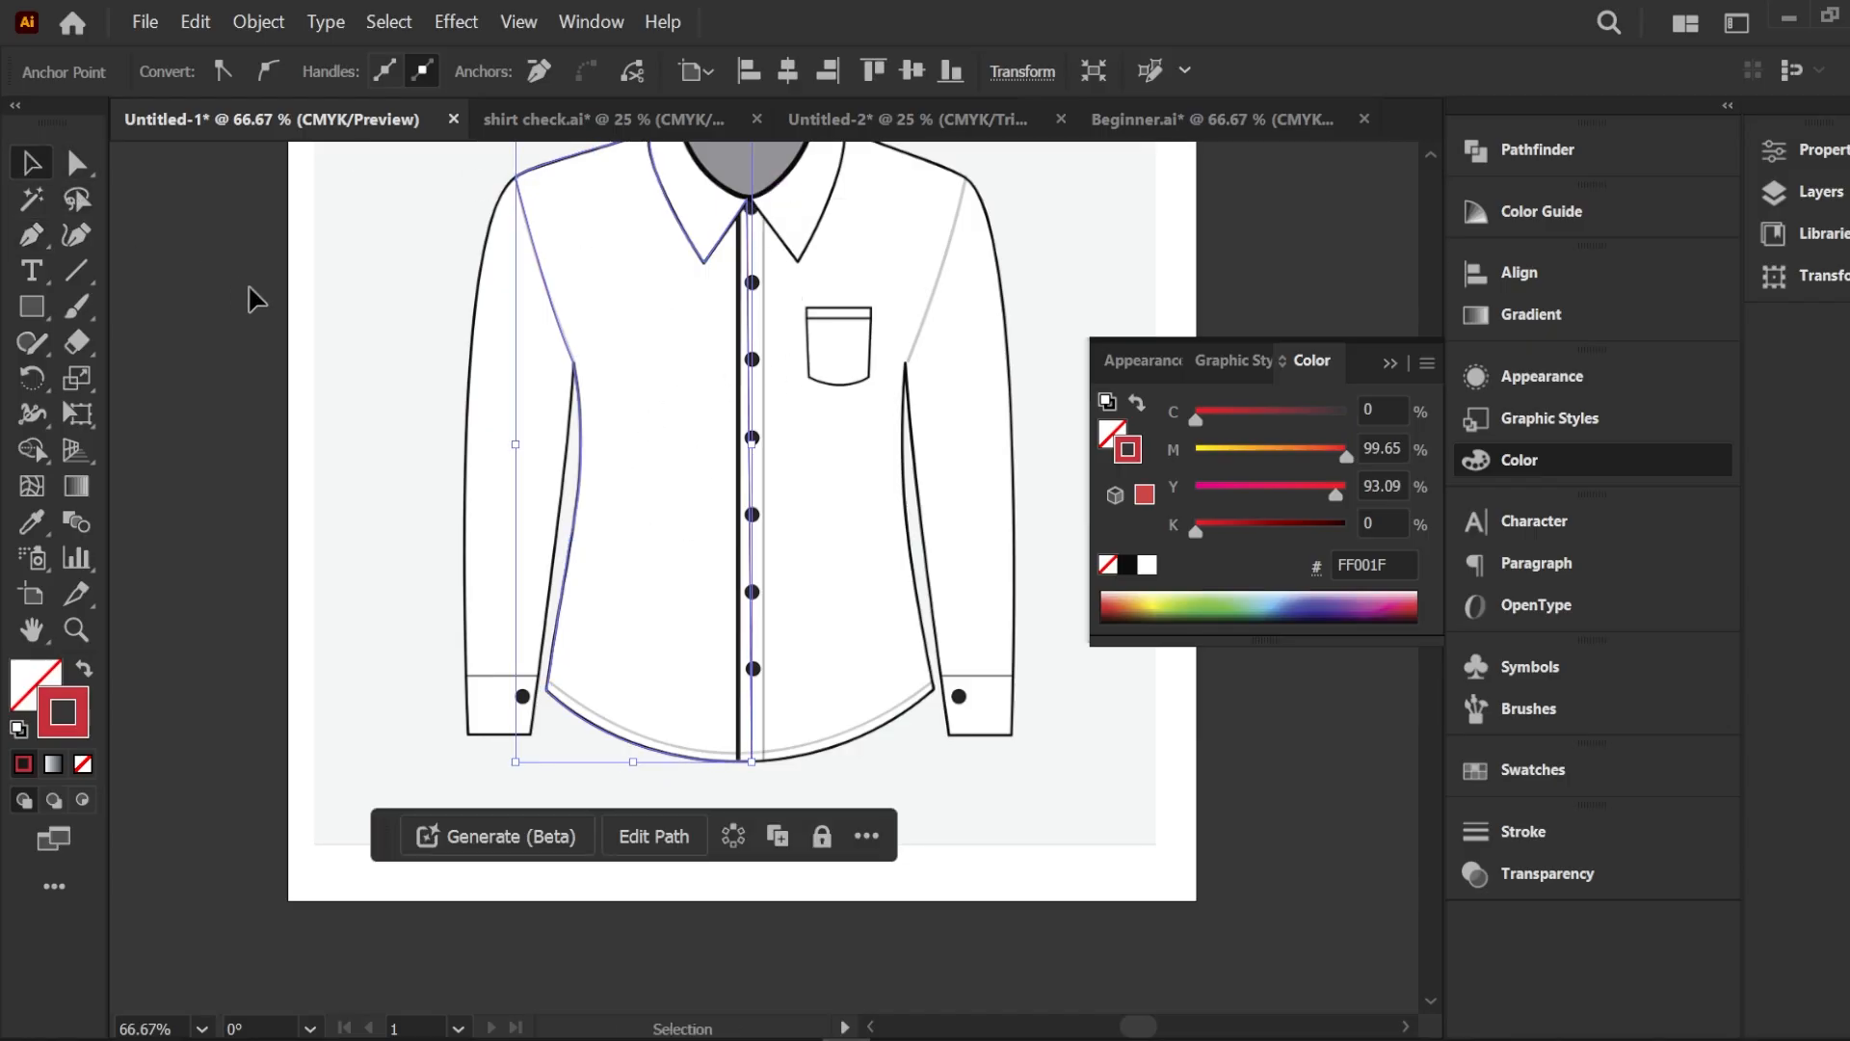
{"action": "left_click", "coordinate": [253, 299]}
Change the left front panel outline's stroke colour to purple
{"action": "scroll", "coordinate": [418, 379], "scroll_direction": "down", "scroll_amount": 1}
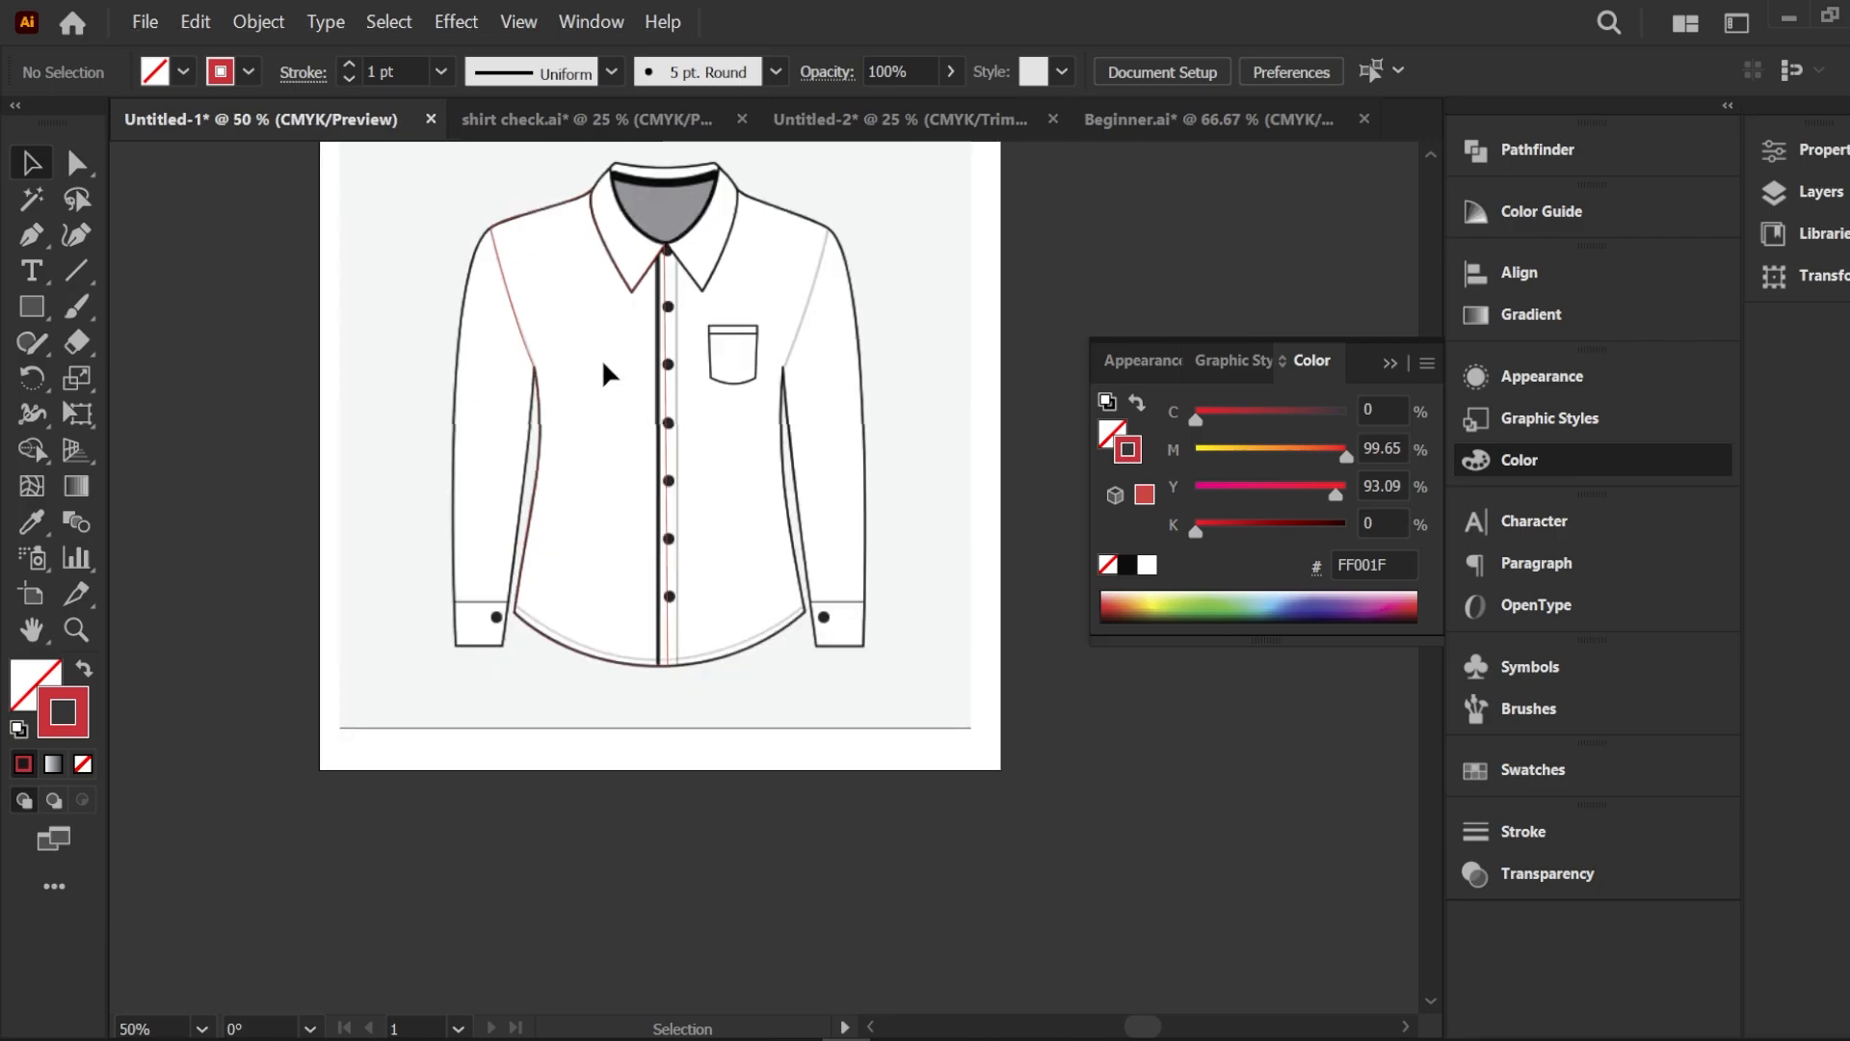
{"action": "left_click", "coordinate": [491, 251]}
{"action": "left_click", "coordinate": [383, 207]}
{"action": "left_click", "coordinate": [491, 248]}
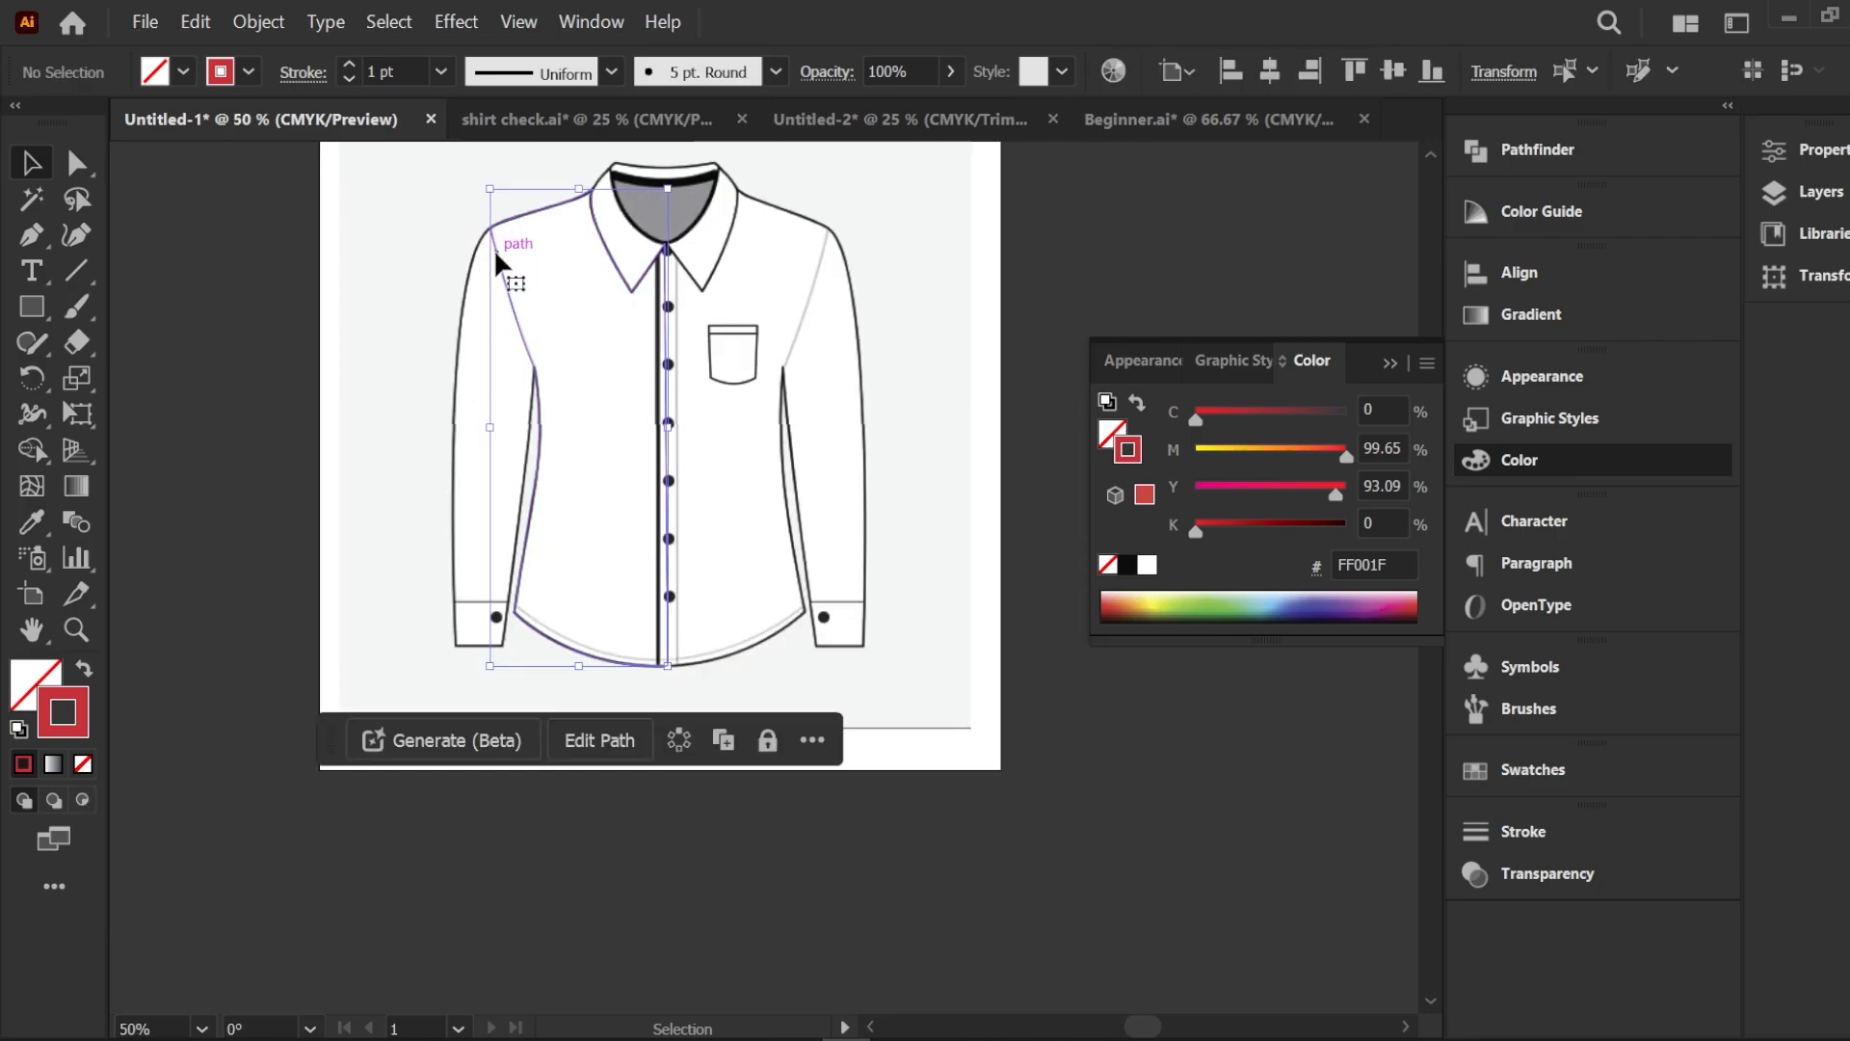
{"action": "left_click", "coordinate": [1180, 599]}
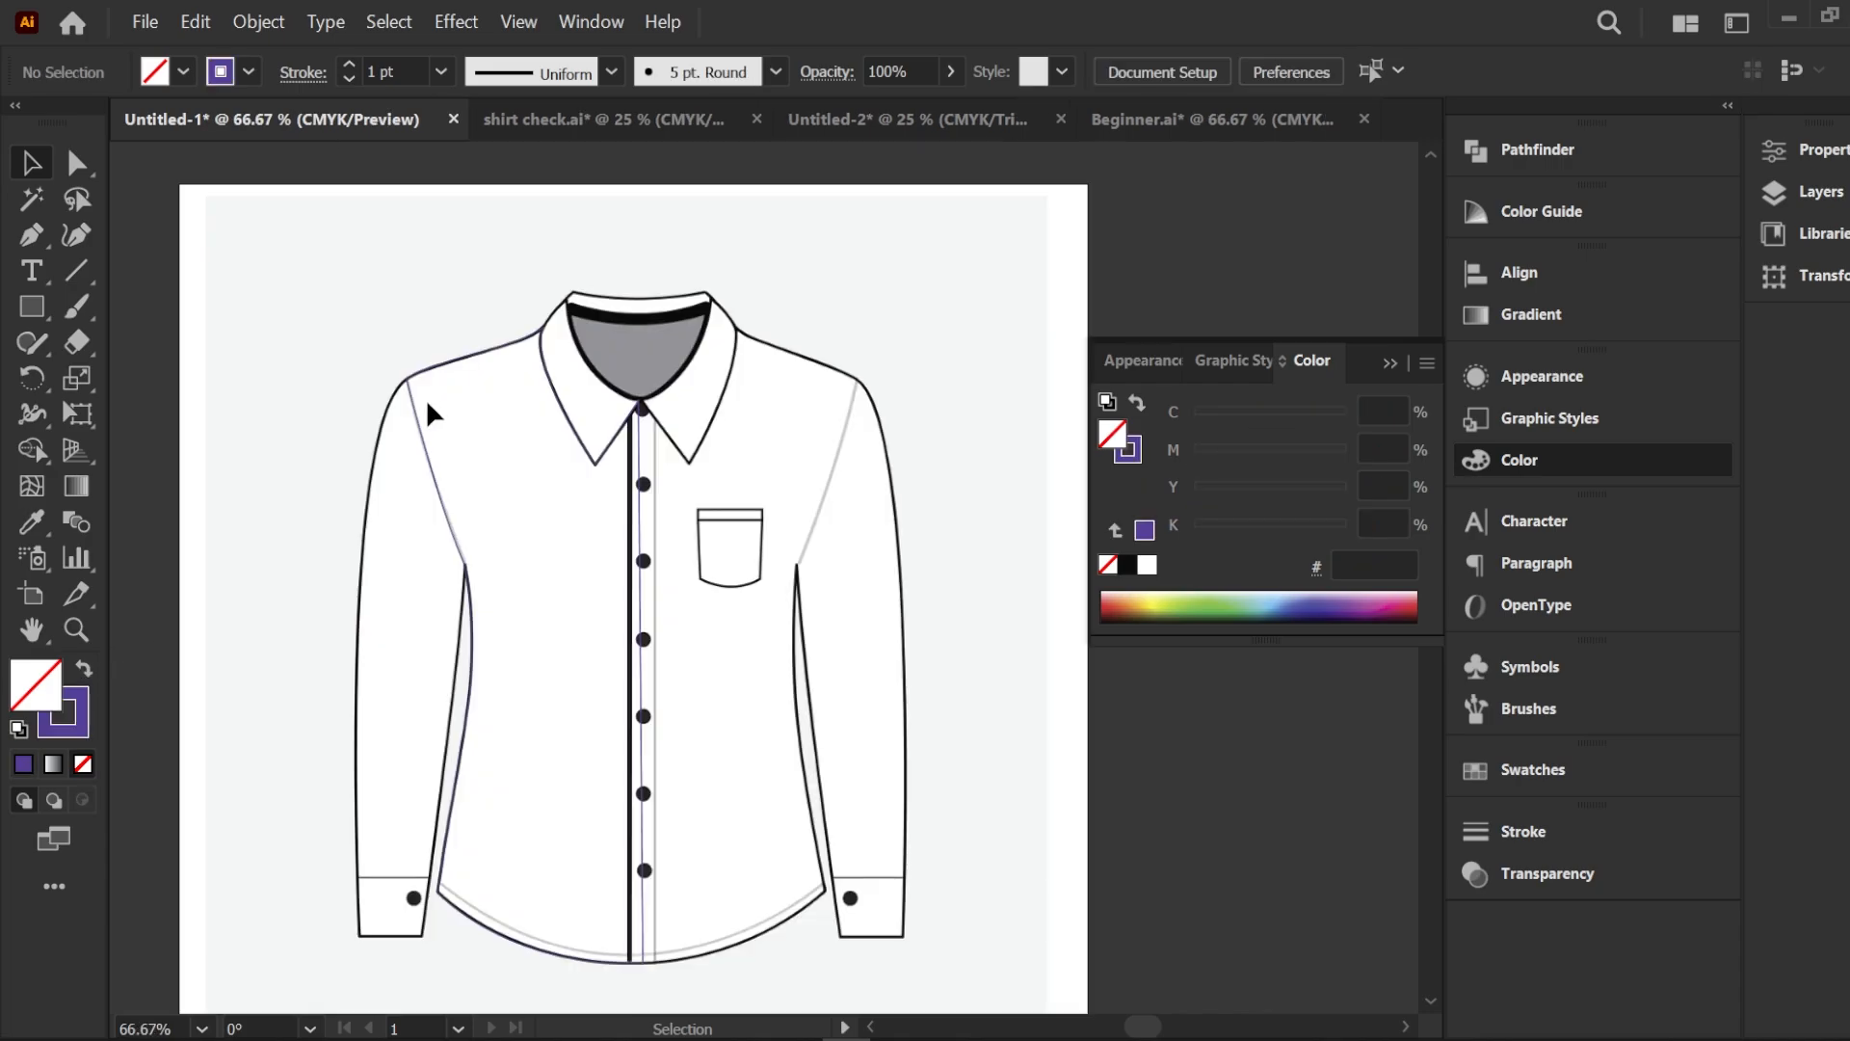
Fill the left front panel with magenta B91E5B and deselect it
{"action": "left_click", "coordinate": [412, 400]}
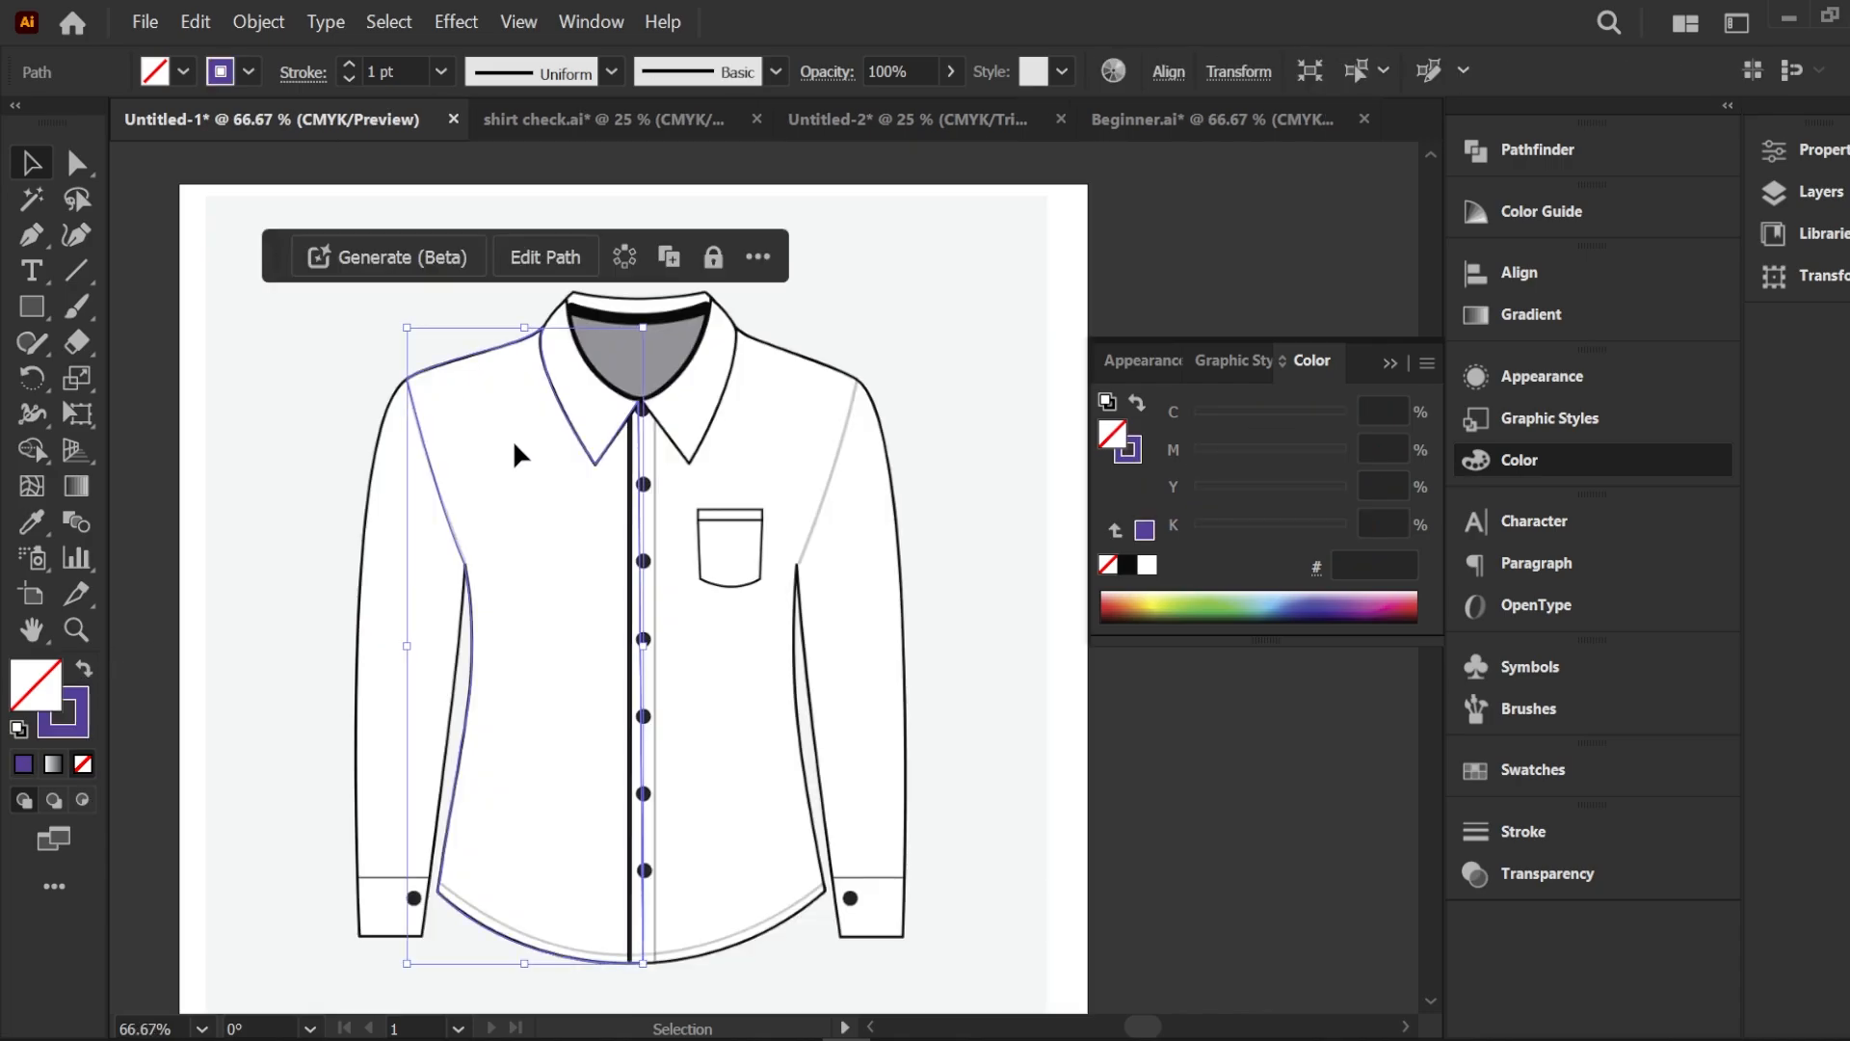
{"action": "left_click", "coordinate": [1388, 603]}
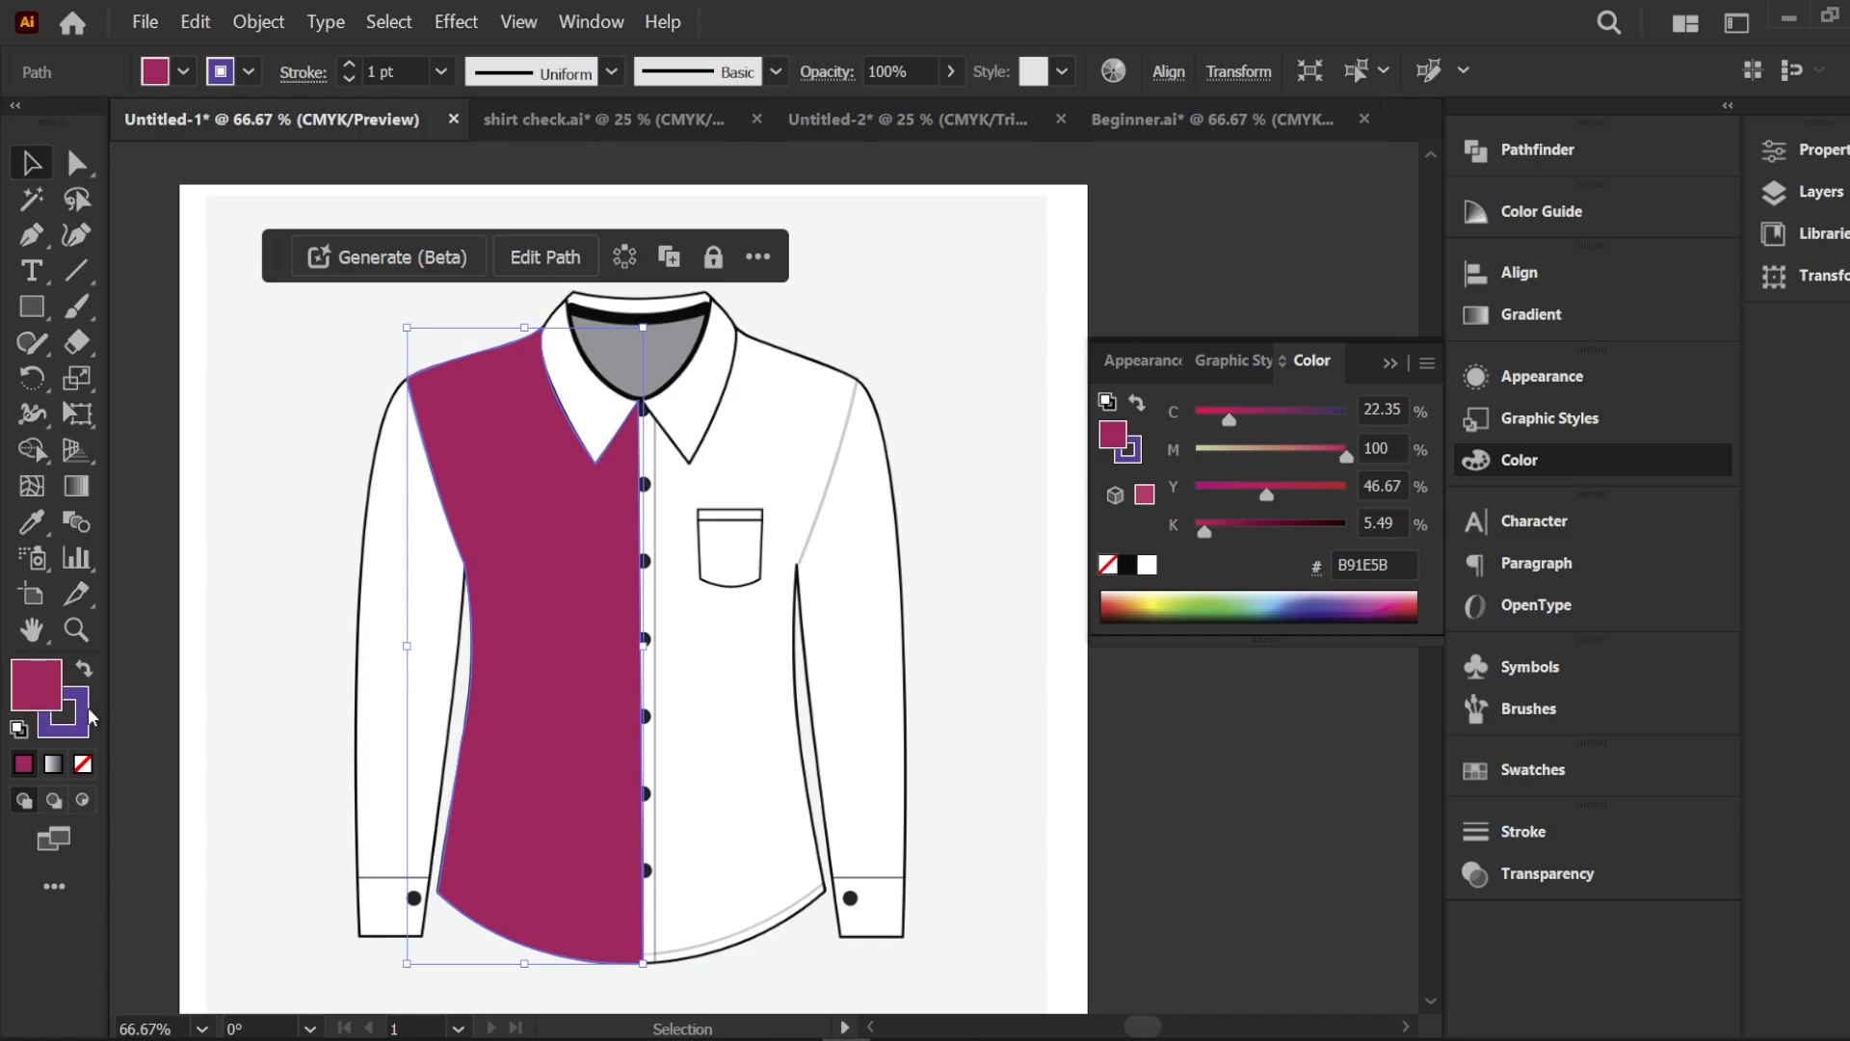
{"action": "left_click", "coordinate": [231, 536]}
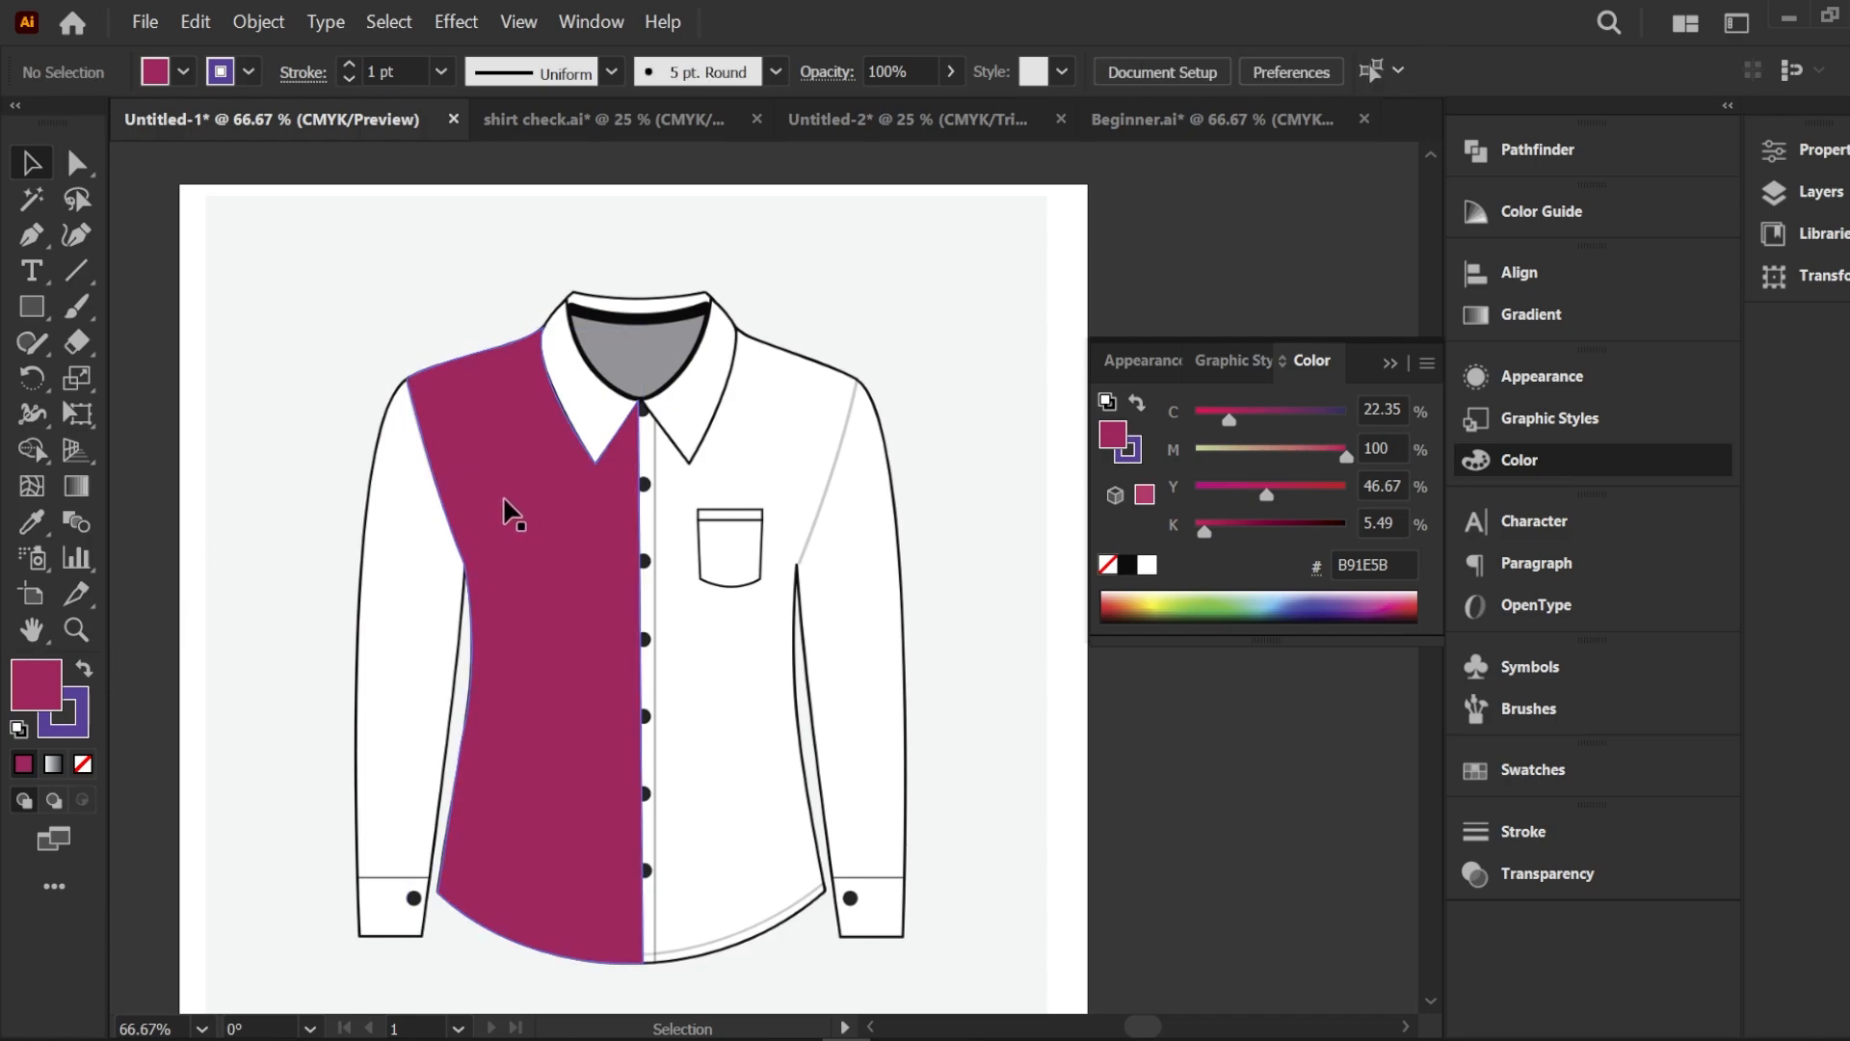
{"action": "left_click", "coordinate": [598, 547]}
{"action": "left_click", "coordinate": [944, 385]}
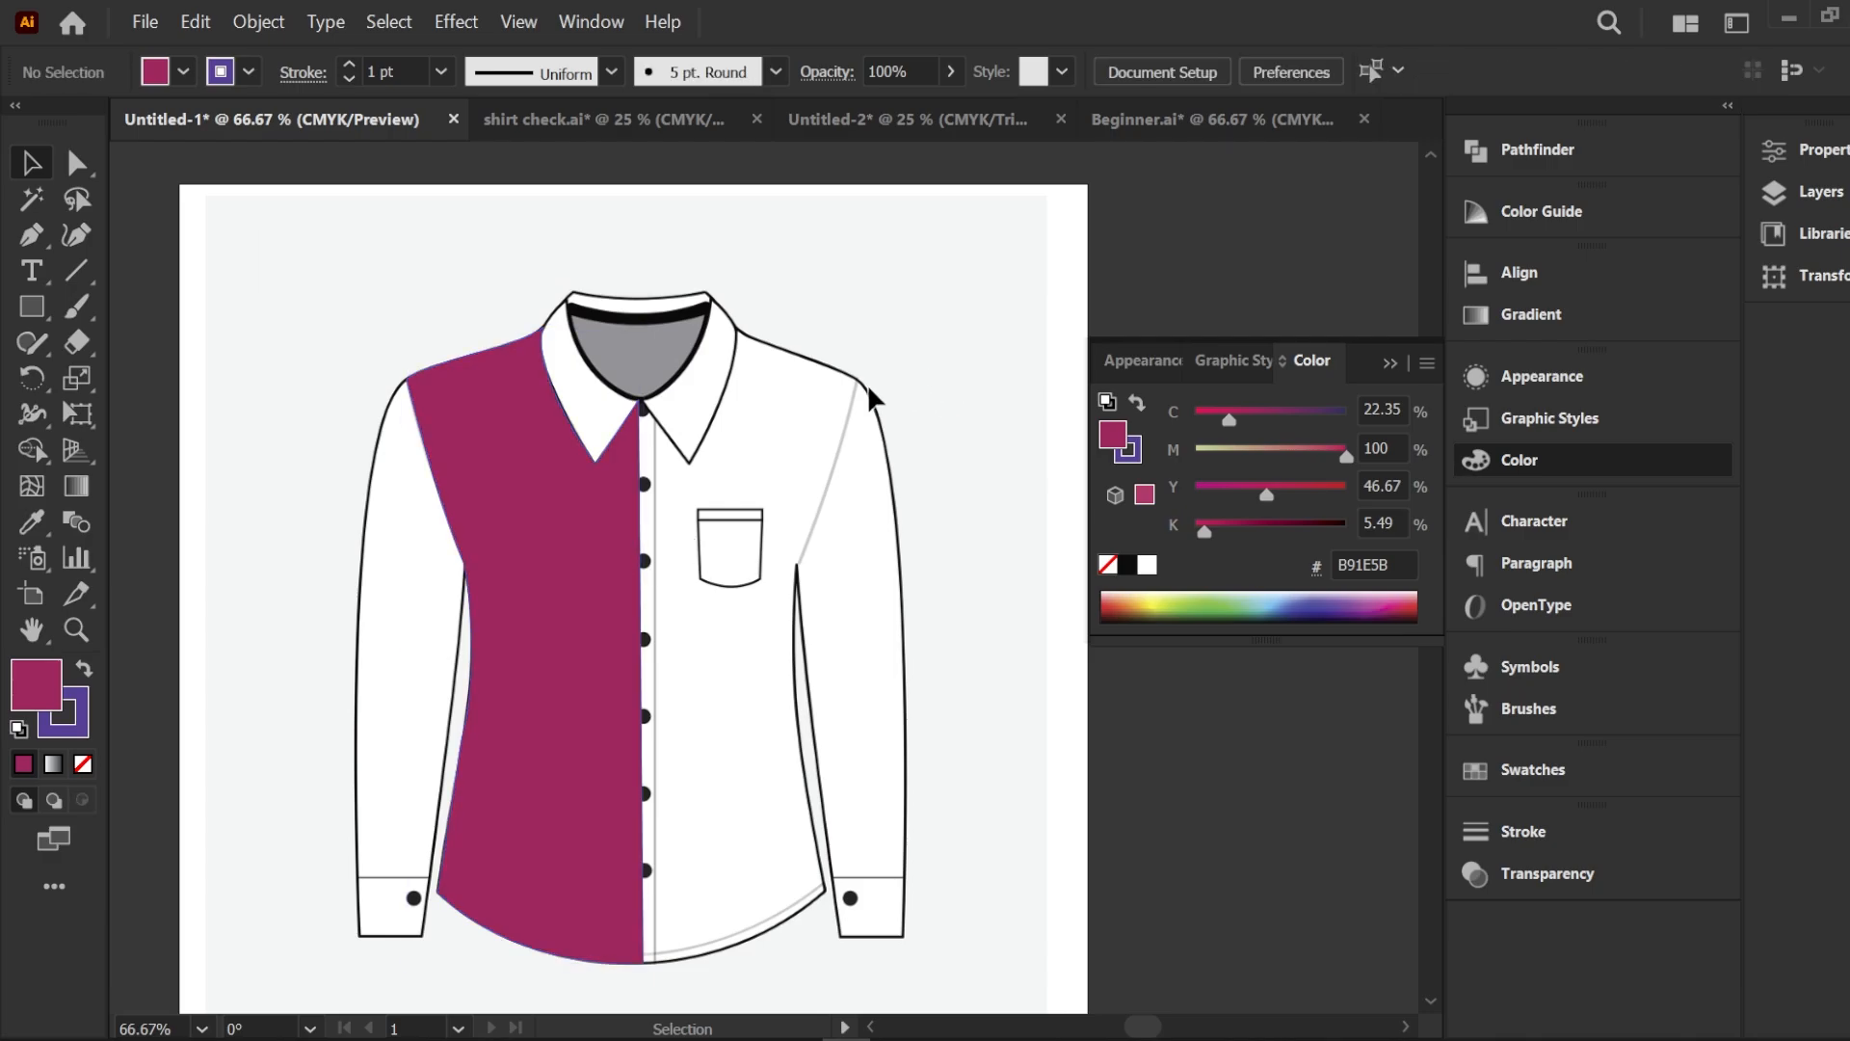
Start a Pen path for the right front panel, from the collar's centre point to the right collar tip
{"action": "left_click", "coordinate": [32, 235]}
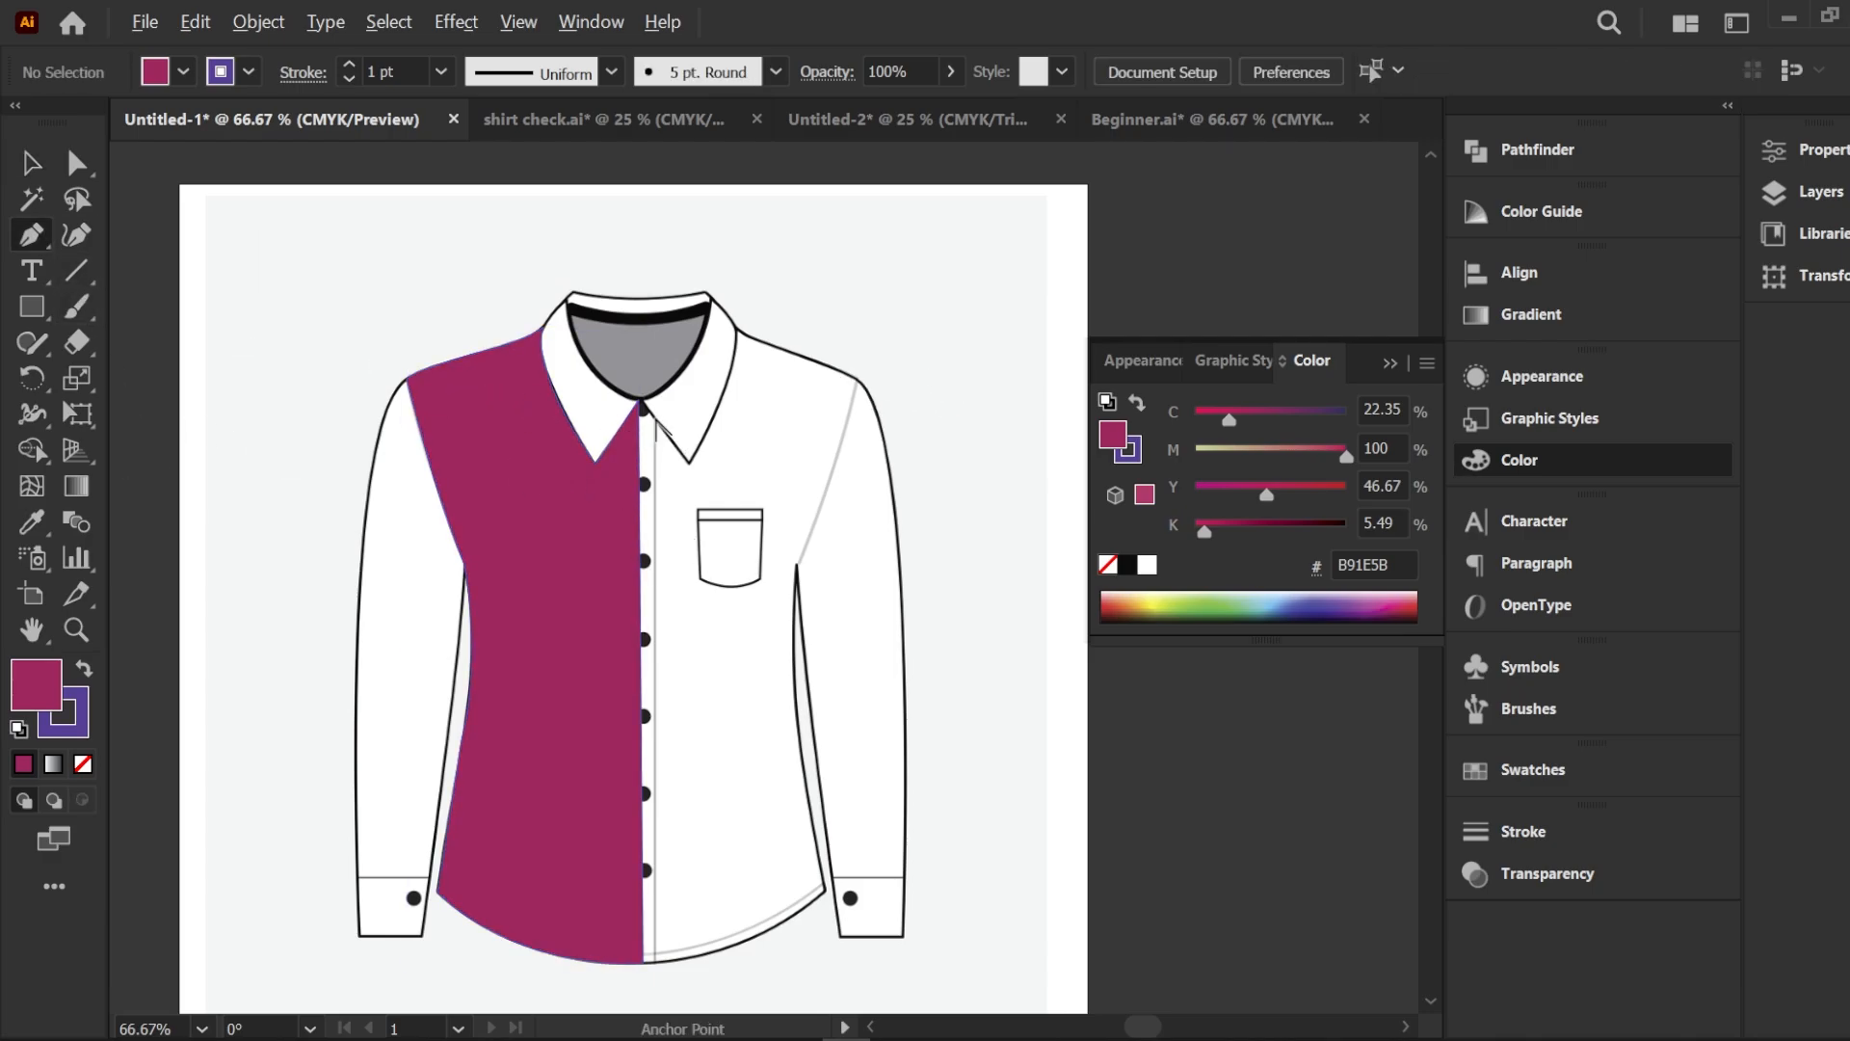
{"action": "scroll", "coordinate": [650, 412], "scroll_direction": "up", "scroll_amount": 2}
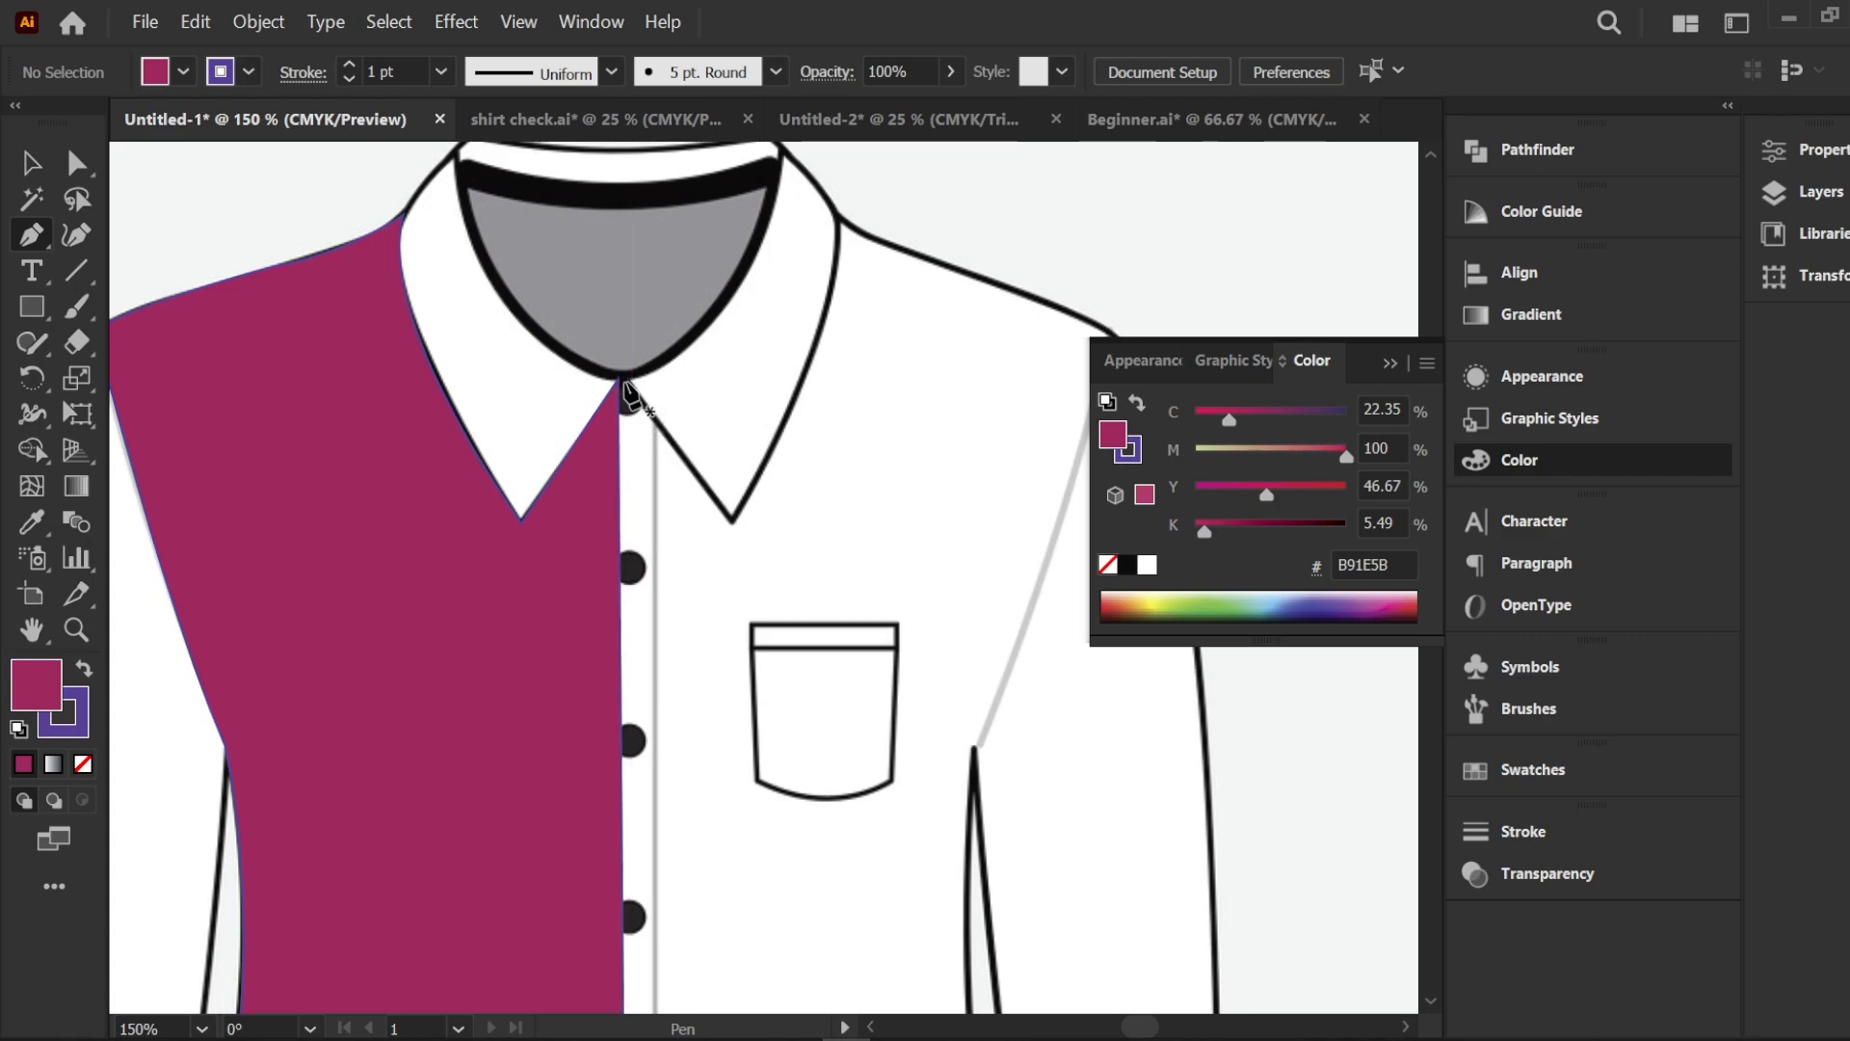
{"action": "left_click", "coordinate": [626, 377]}
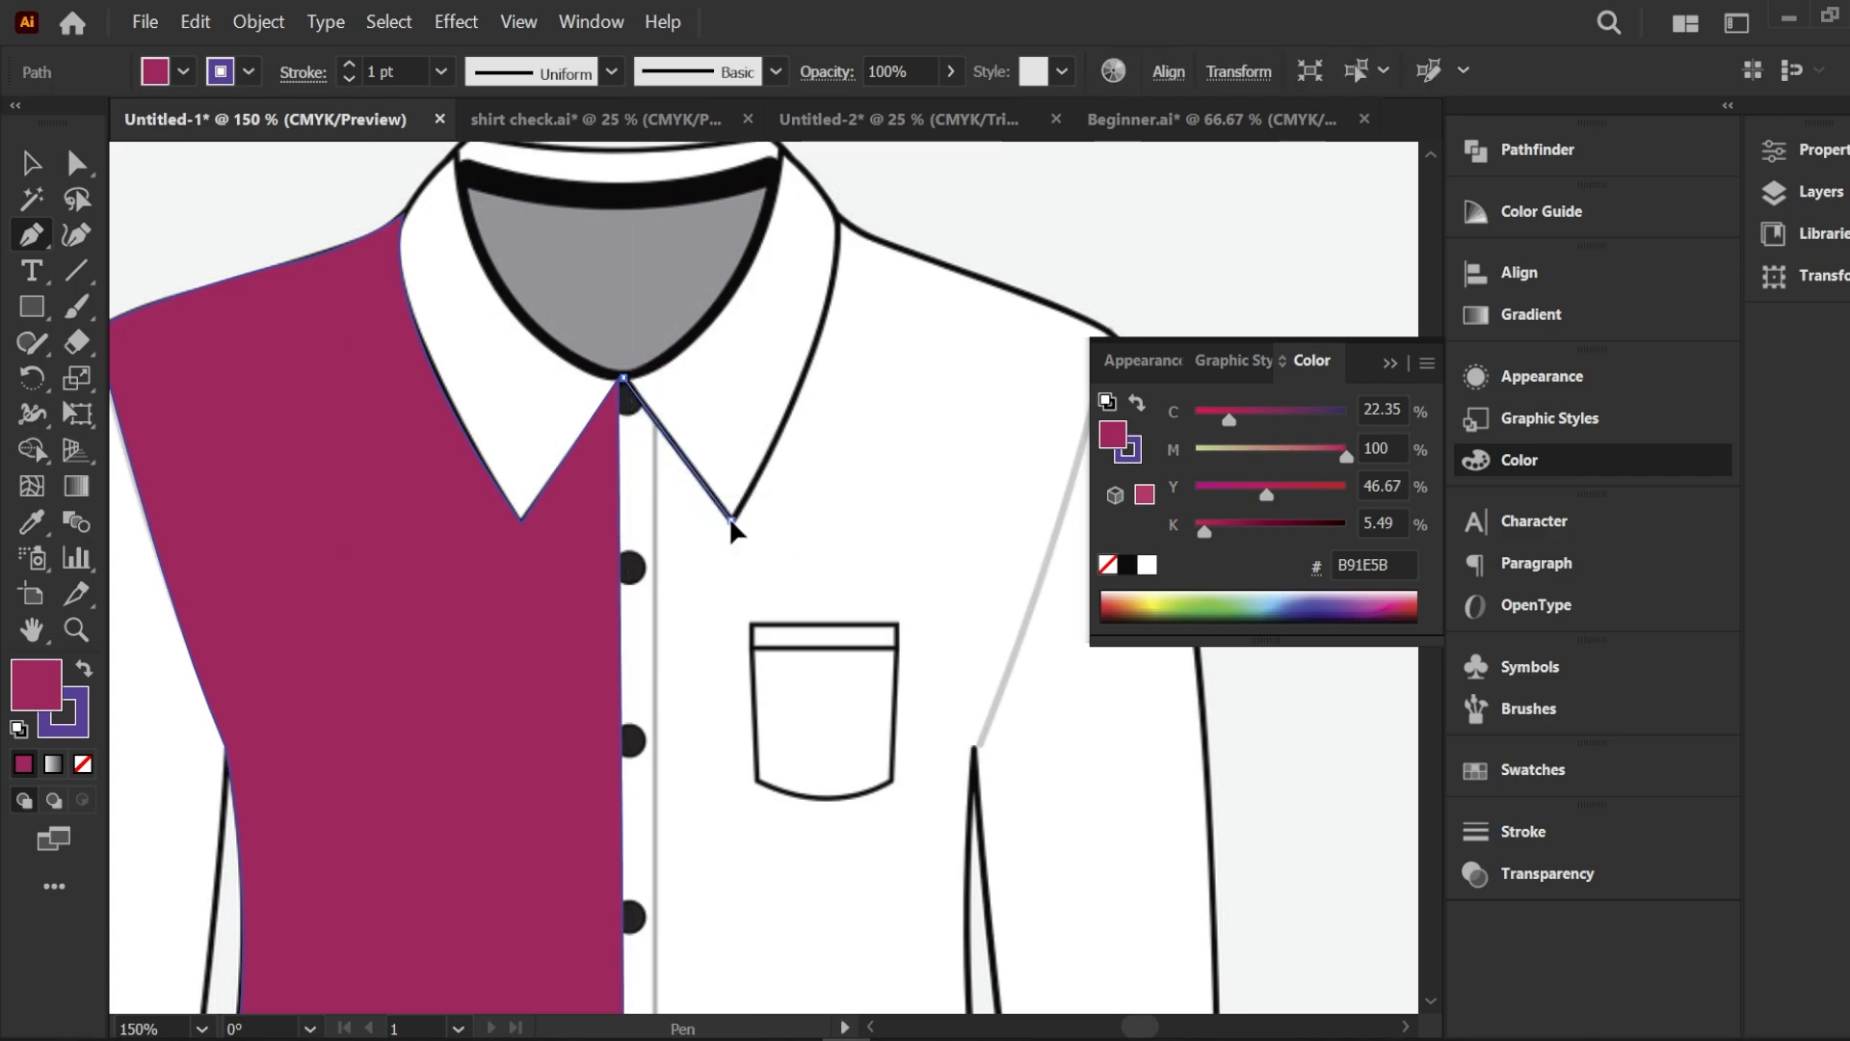
{"action": "left_click", "coordinate": [732, 521]}
{"action": "left_click_drag", "start_coordinate": [838, 219], "coordinate": [864, 474]}
{"action": "scroll", "coordinate": [744, 578], "scroll_direction": "down", "scroll_amount": 5}
{"action": "scroll", "coordinate": [752, 578], "scroll_direction": "down", "scroll_amount": 1}
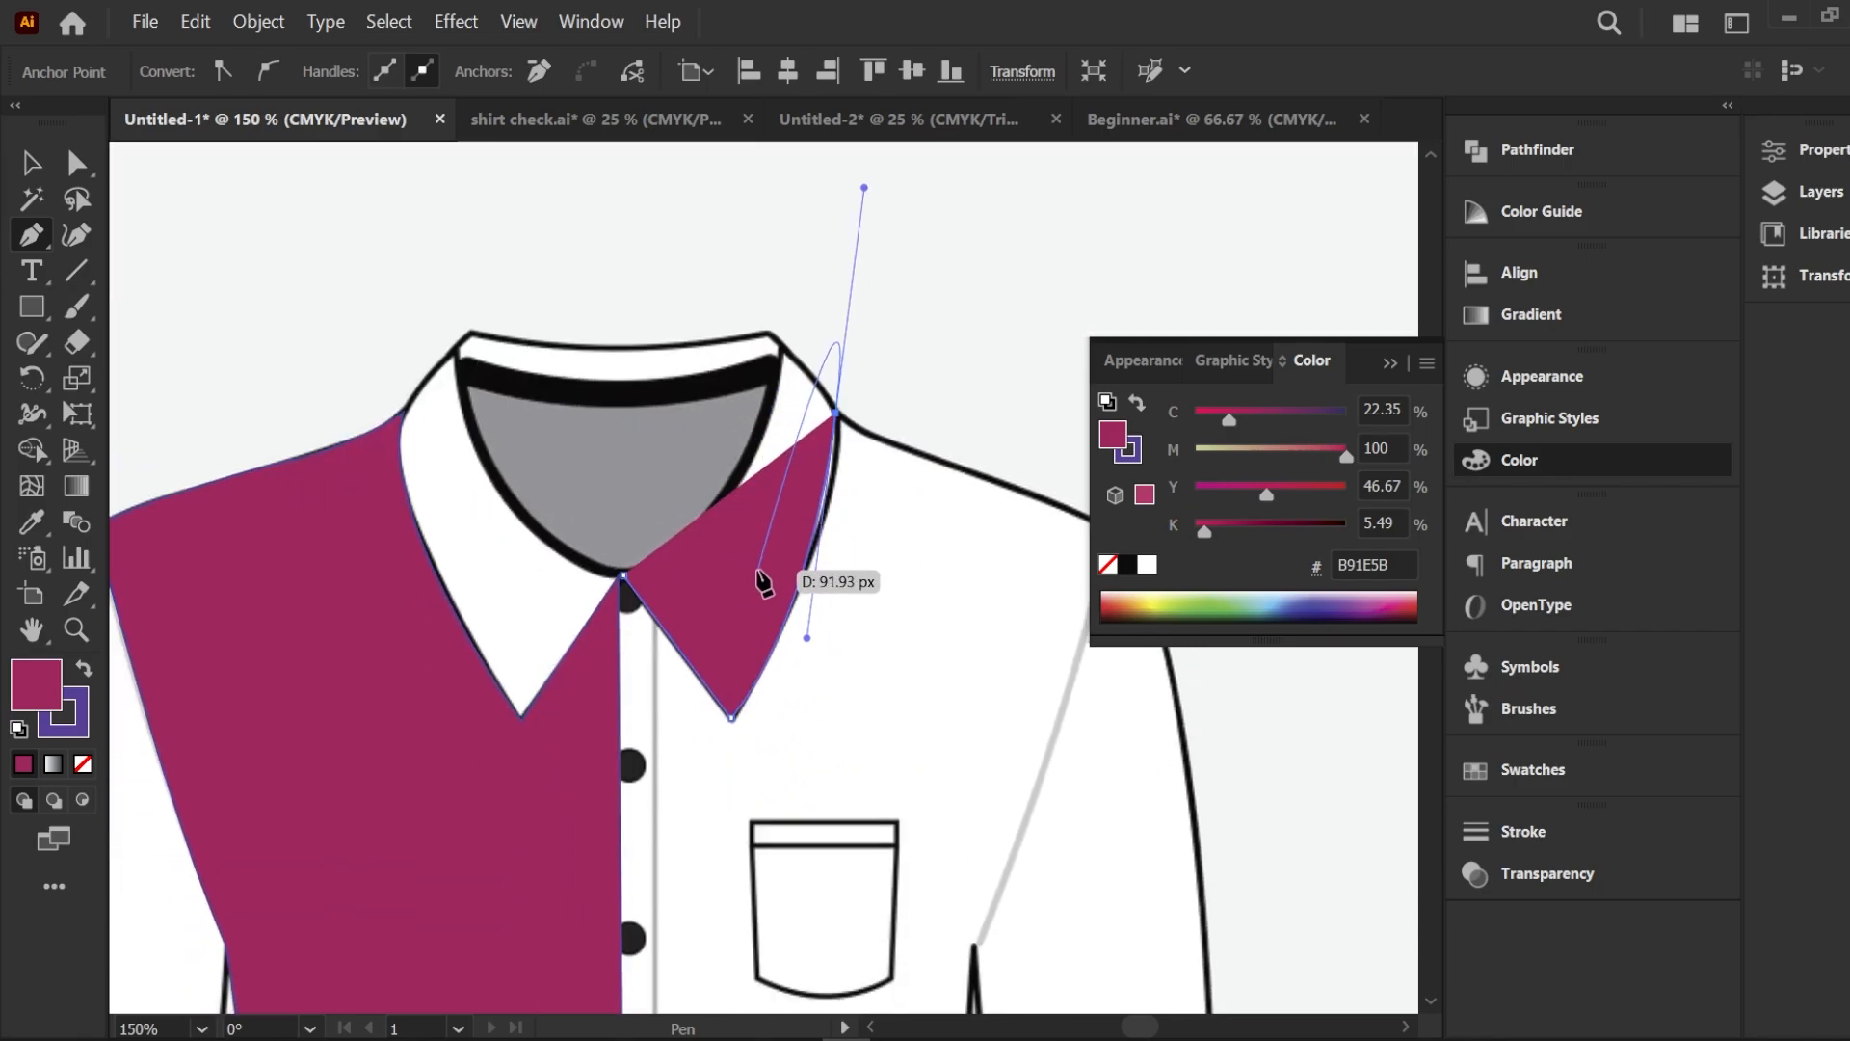
{"action": "key", "text": "ctrl+z"}
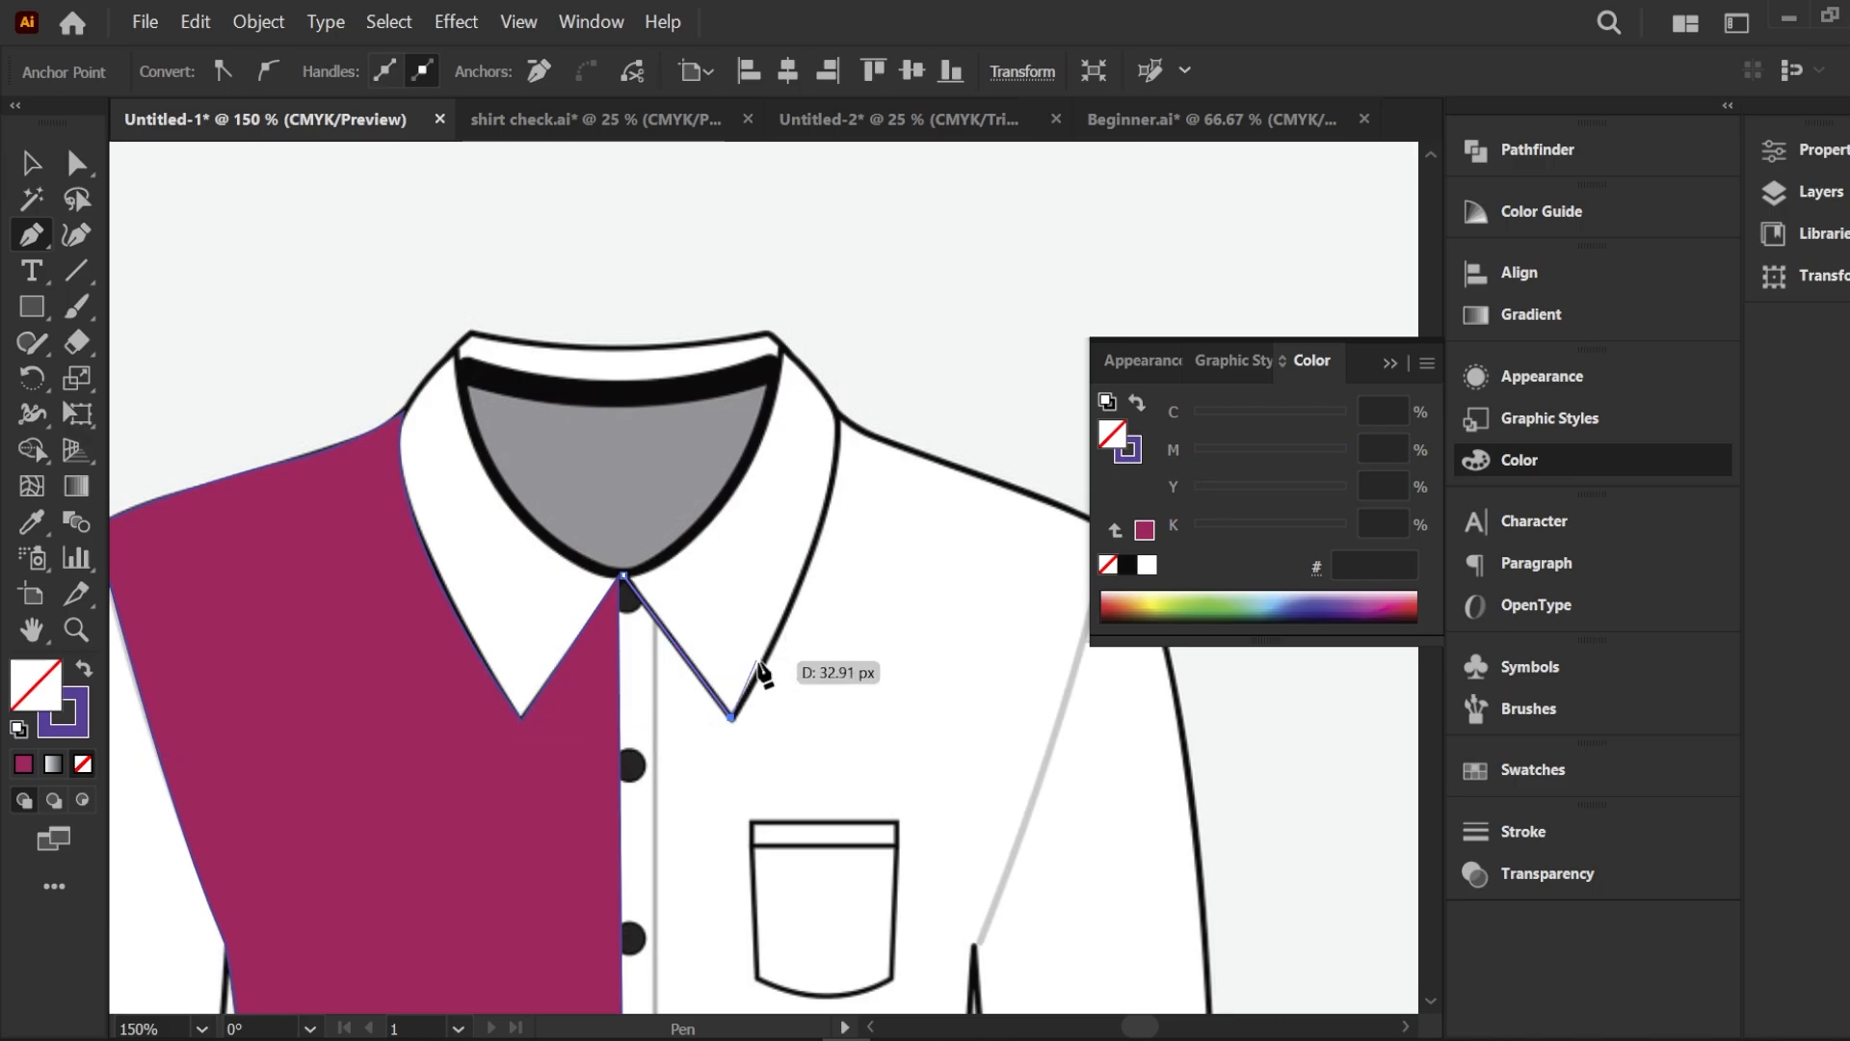
Continue the right front panel path up the collar's outer edge from its tip, and along the shoulder seam to the shoulder point
{"action": "scroll", "coordinate": [786, 681], "scroll_direction": "up", "scroll_amount": 2}
{"action": "left_click_drag", "start_coordinate": [805, 591], "coordinate": [758, 467]}
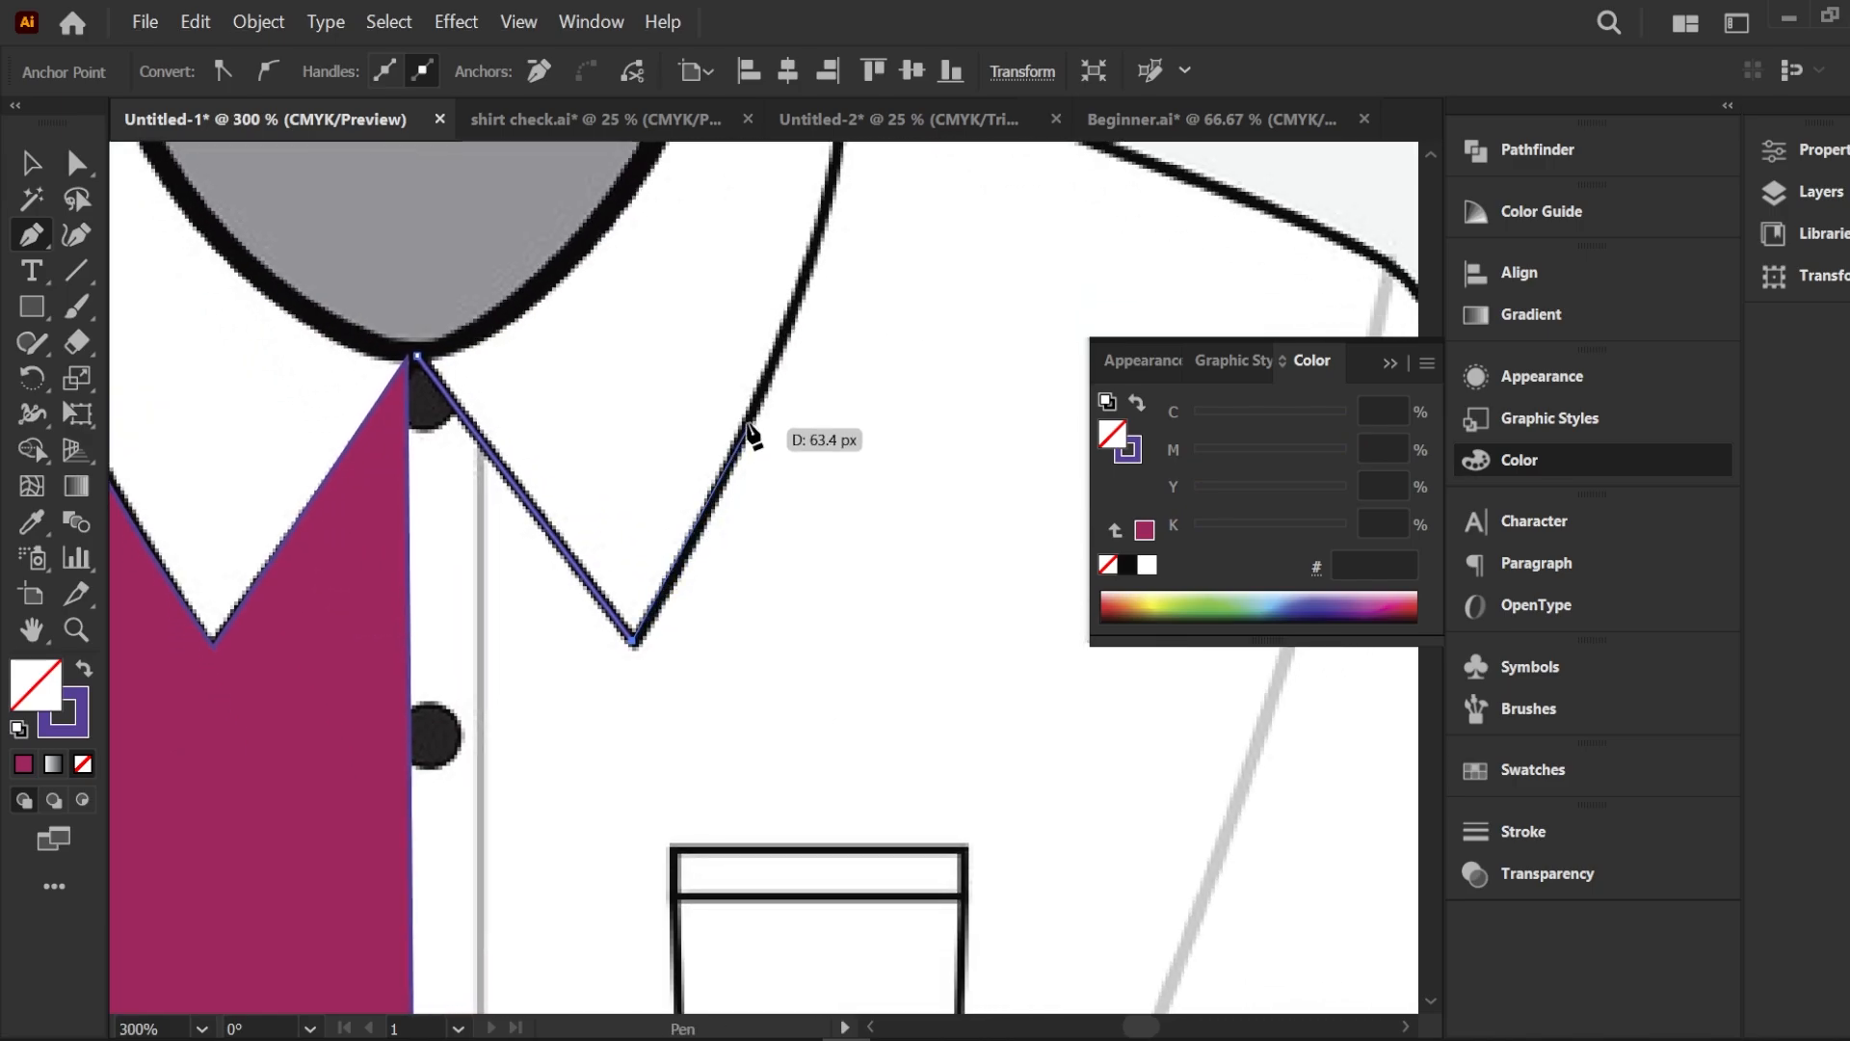
{"action": "left_click_drag", "start_coordinate": [797, 311], "coordinate": [892, 439]}
{"action": "left_click", "coordinate": [796, 310]}
{"action": "scroll", "coordinate": [782, 381], "scroll_direction": "down", "scroll_amount": 3}
{"action": "left_click", "coordinate": [723, 372]}
{"action": "left_click", "coordinate": [903, 449]}
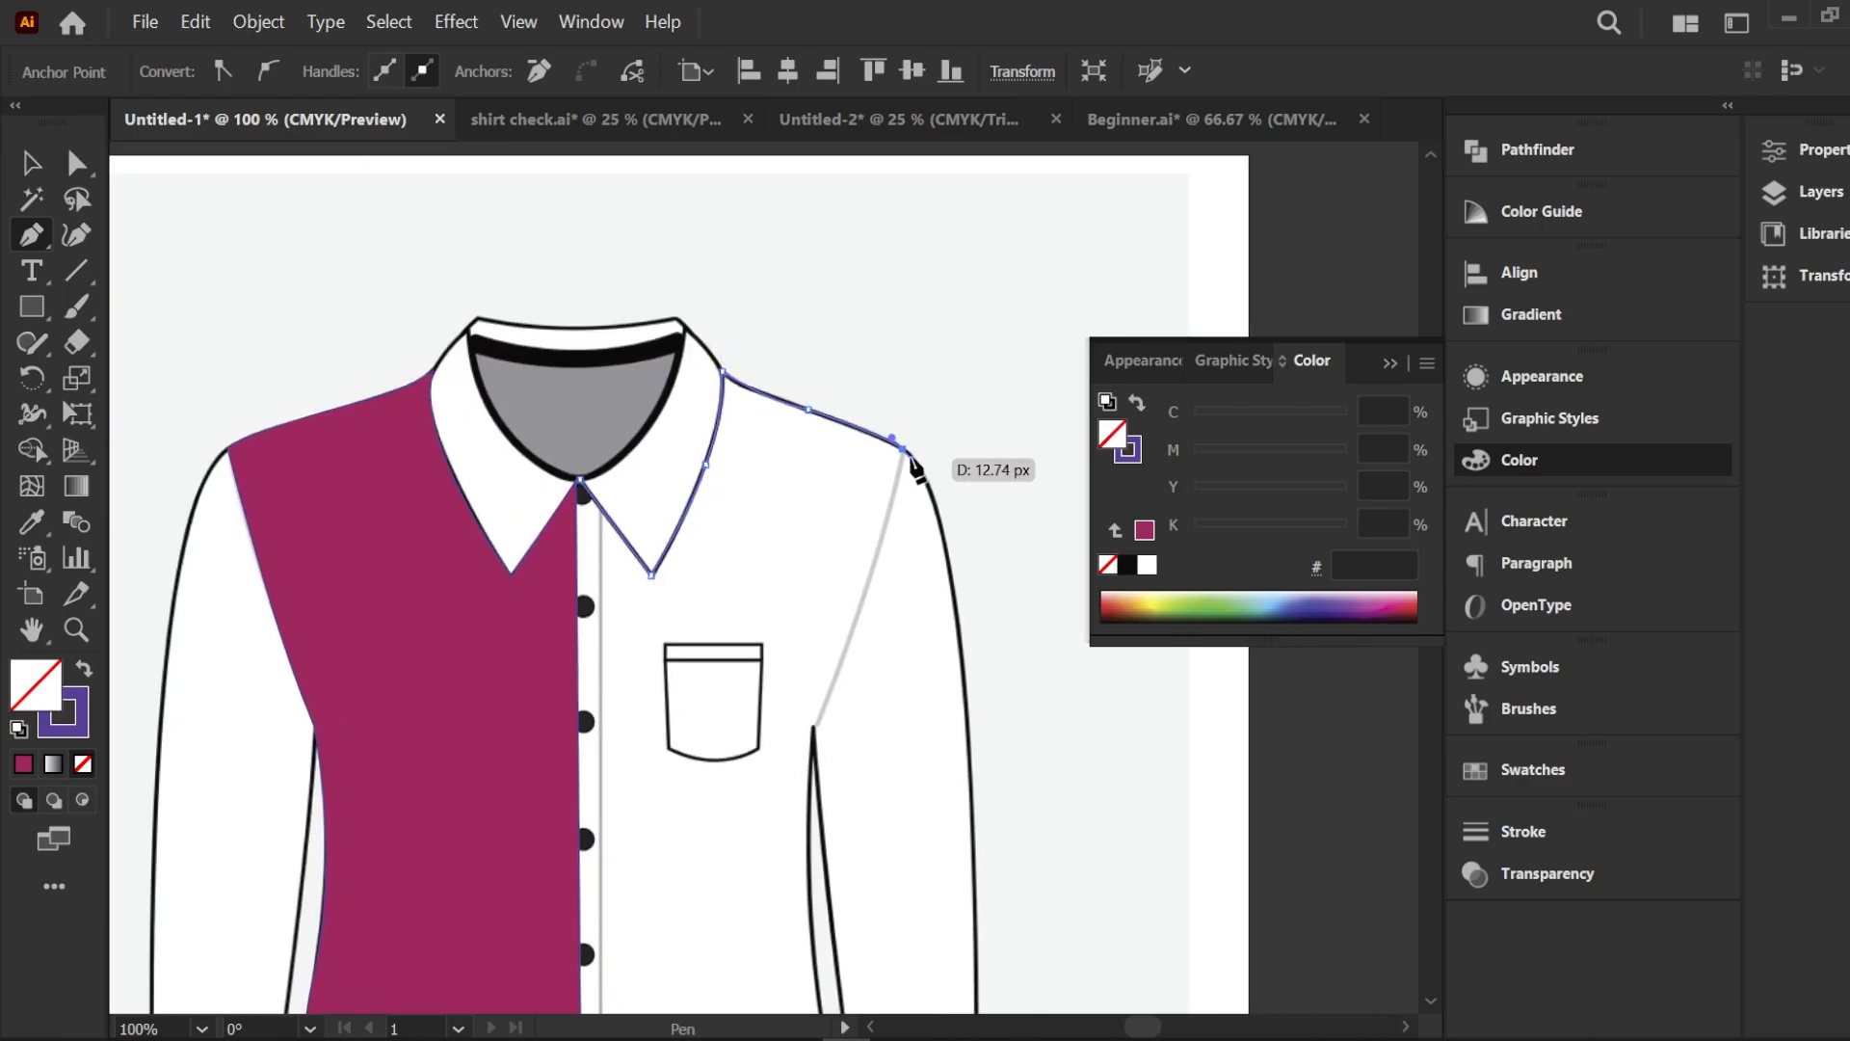
Trace the right front panel's armhole seam to the underarm point and the curved side seam down to the hem corner
{"action": "scroll", "coordinate": [835, 621], "scroll_direction": "down", "scroll_amount": 3}
{"action": "left_click", "coordinate": [867, 467]}
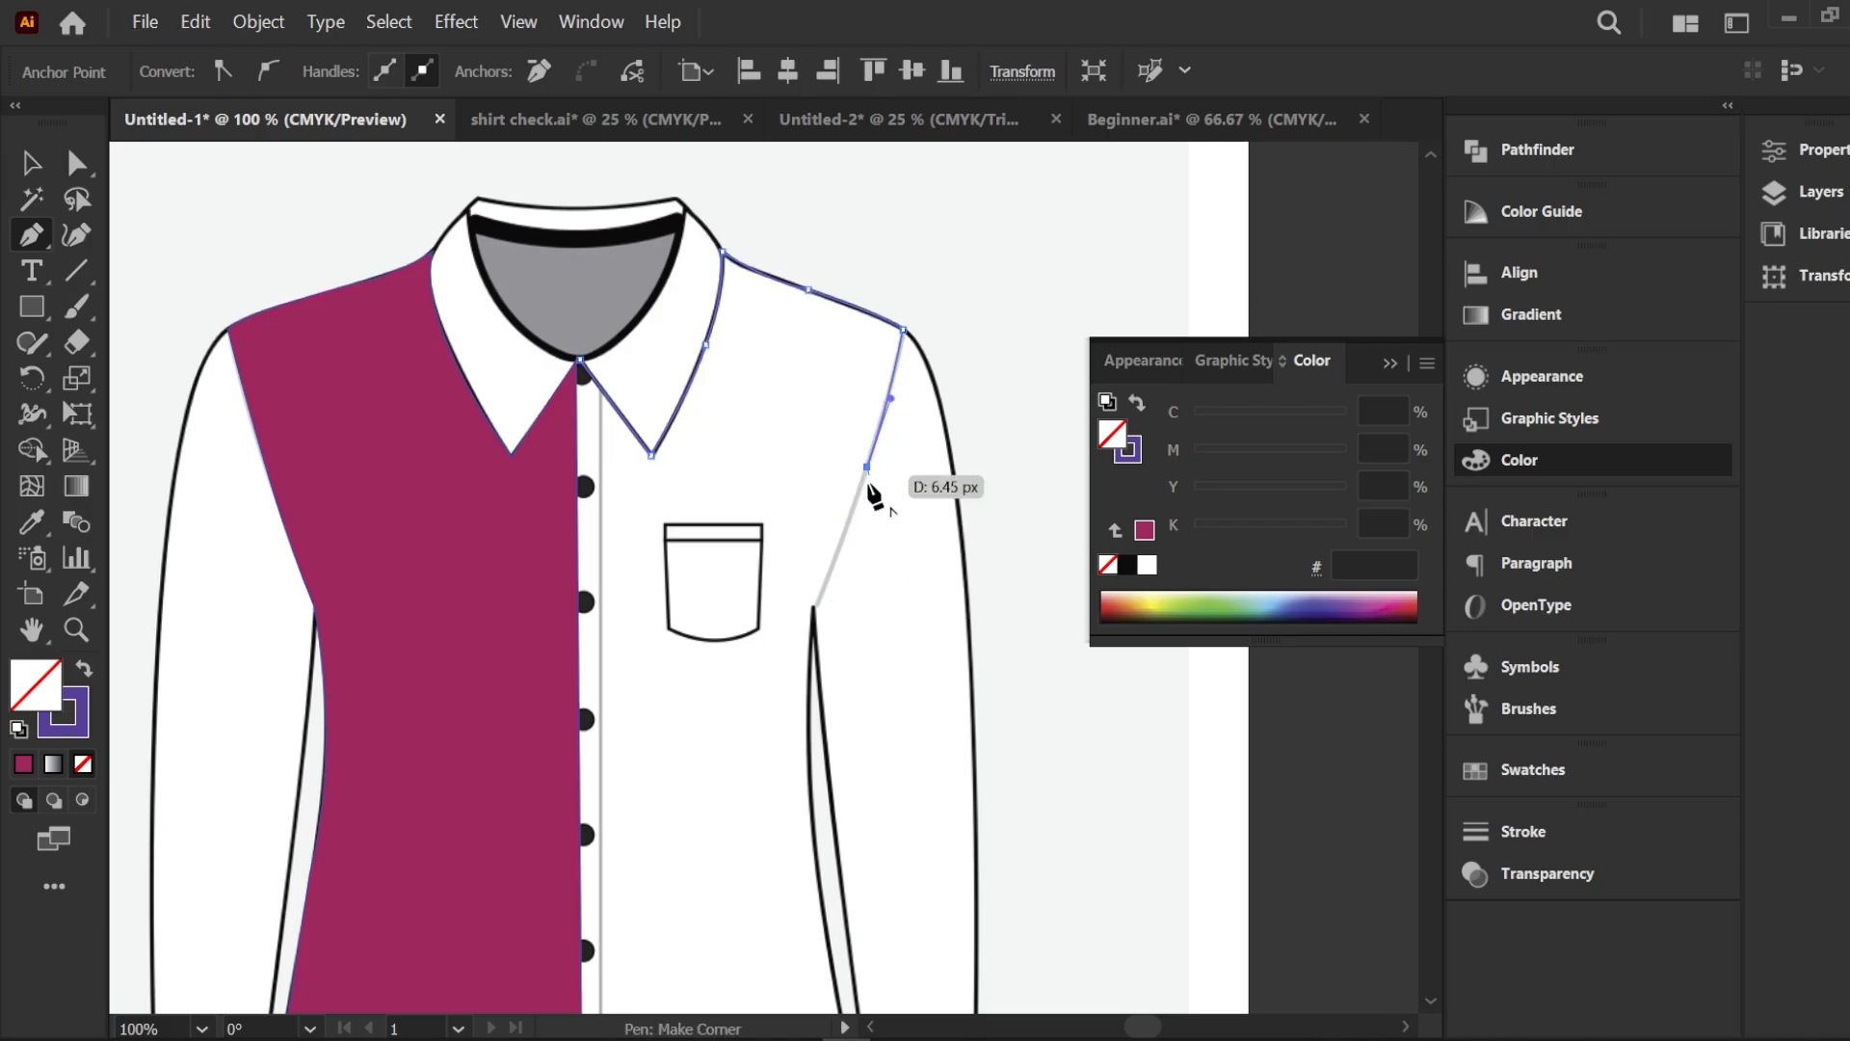
{"action": "left_click", "coordinate": [814, 607]}
{"action": "key", "text": "ctrl+minus"}
{"action": "left_click_drag", "start_coordinate": [787, 609], "coordinate": [802, 713]}
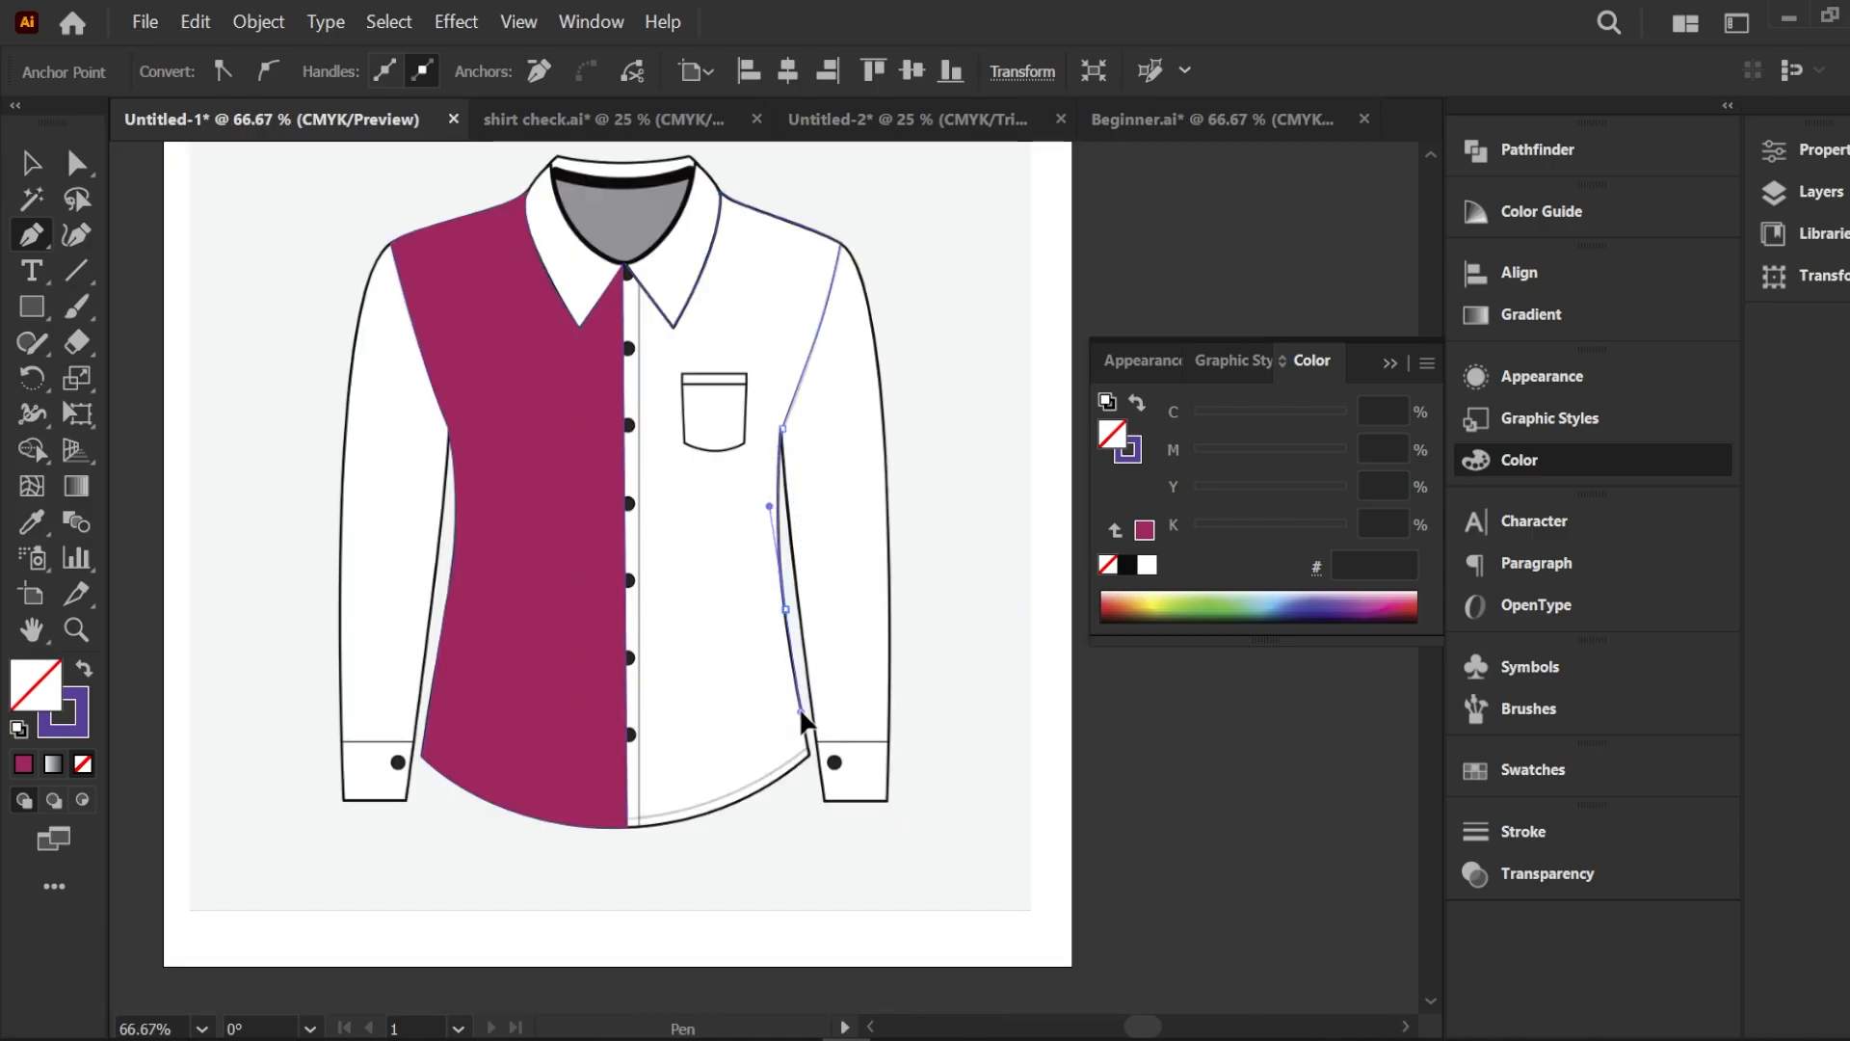
{"action": "left_click", "coordinate": [809, 753]}
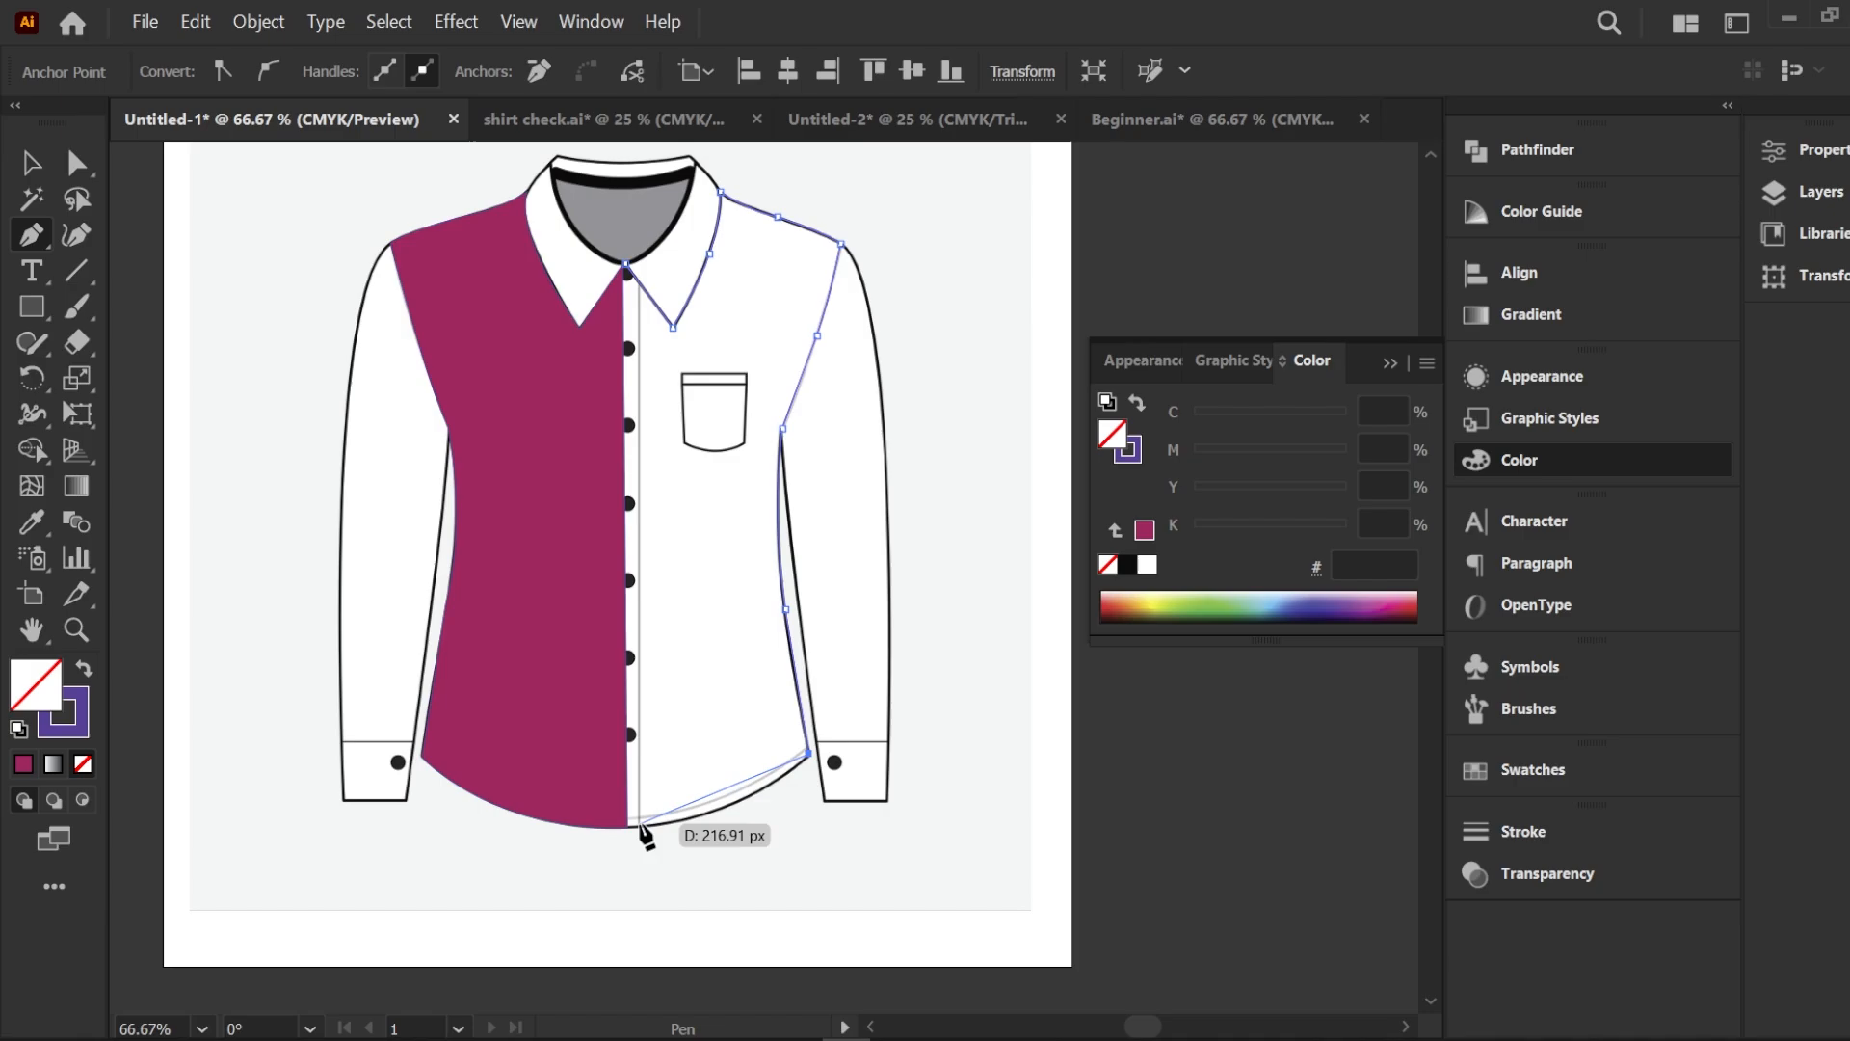
Trace the curved hem to the placket, close the right front panel path at the collar's centre point, and deselect it
{"action": "left_click_drag", "start_coordinate": [641, 826], "coordinate": [508, 852]}
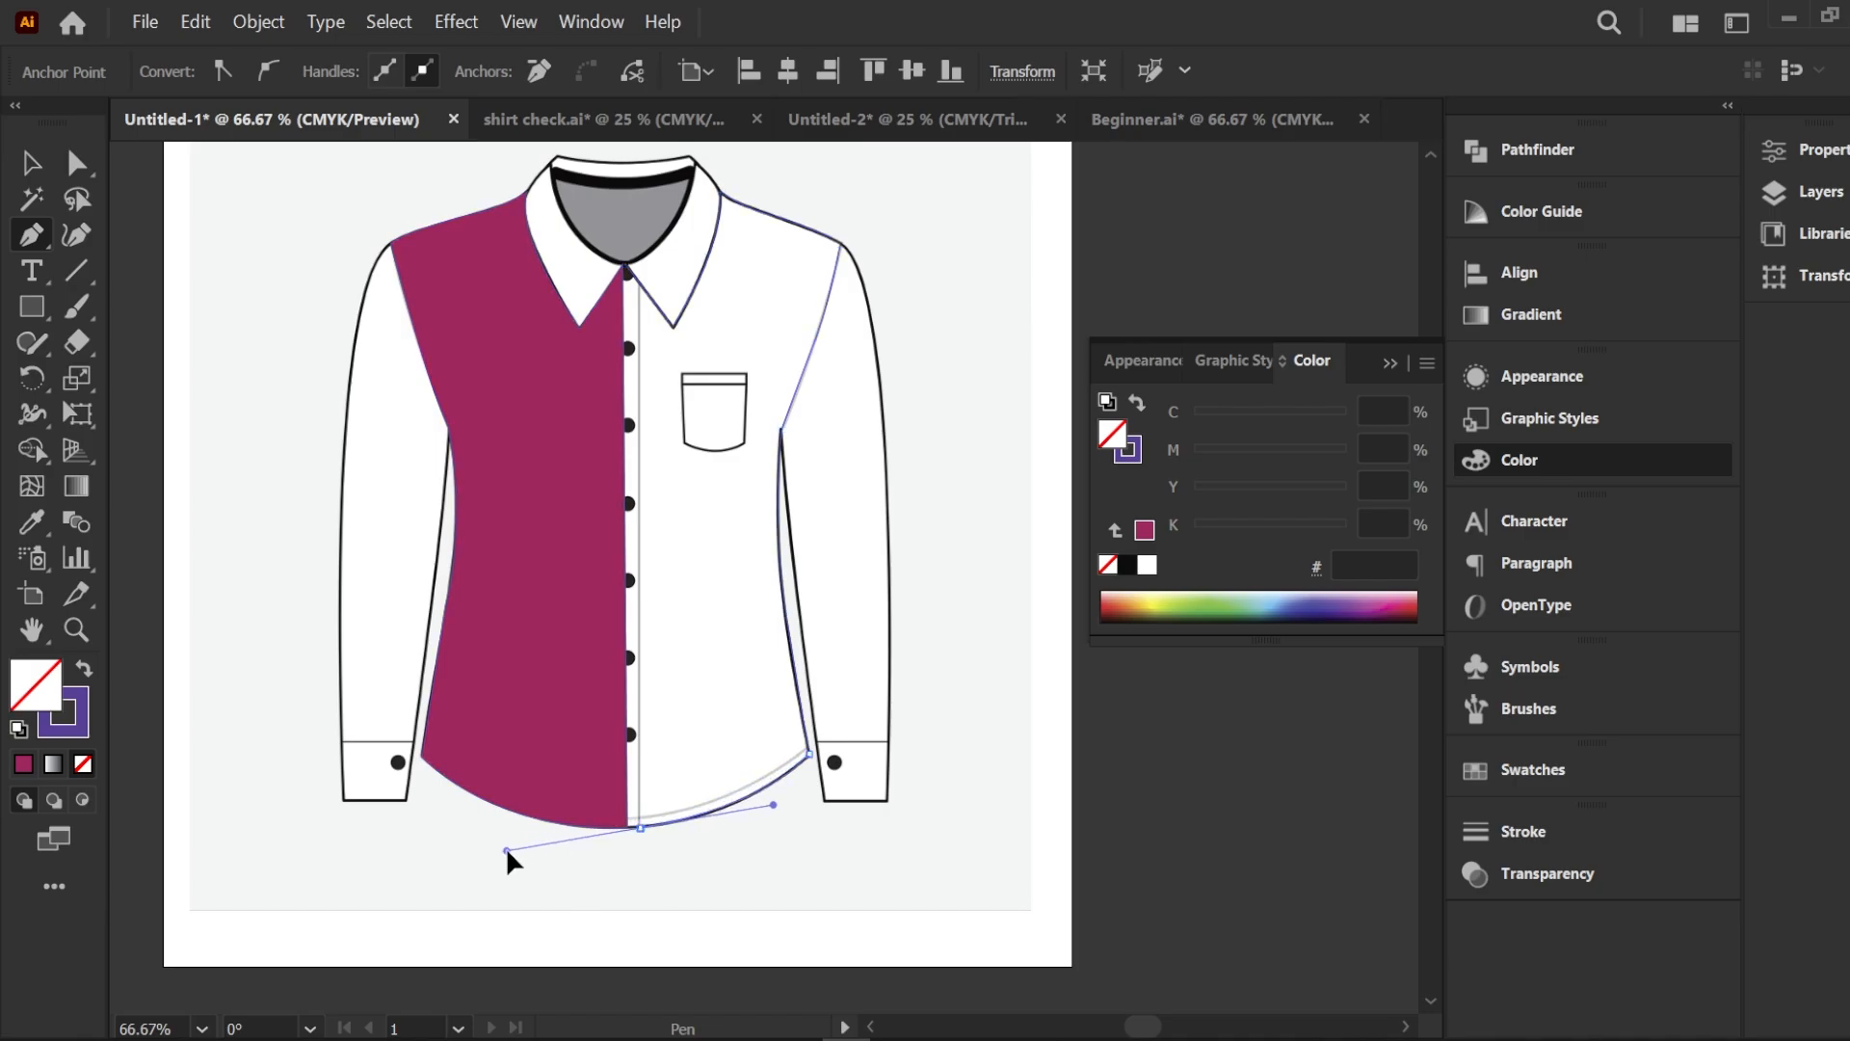
{"action": "left_click", "coordinate": [640, 827]}
{"action": "scroll", "coordinate": [639, 829], "scroll_direction": "up", "scroll_amount": 3}
{"action": "left_click", "coordinate": [613, 829]}
{"action": "scroll", "coordinate": [656, 864], "scroll_direction": "down", "scroll_amount": 3}
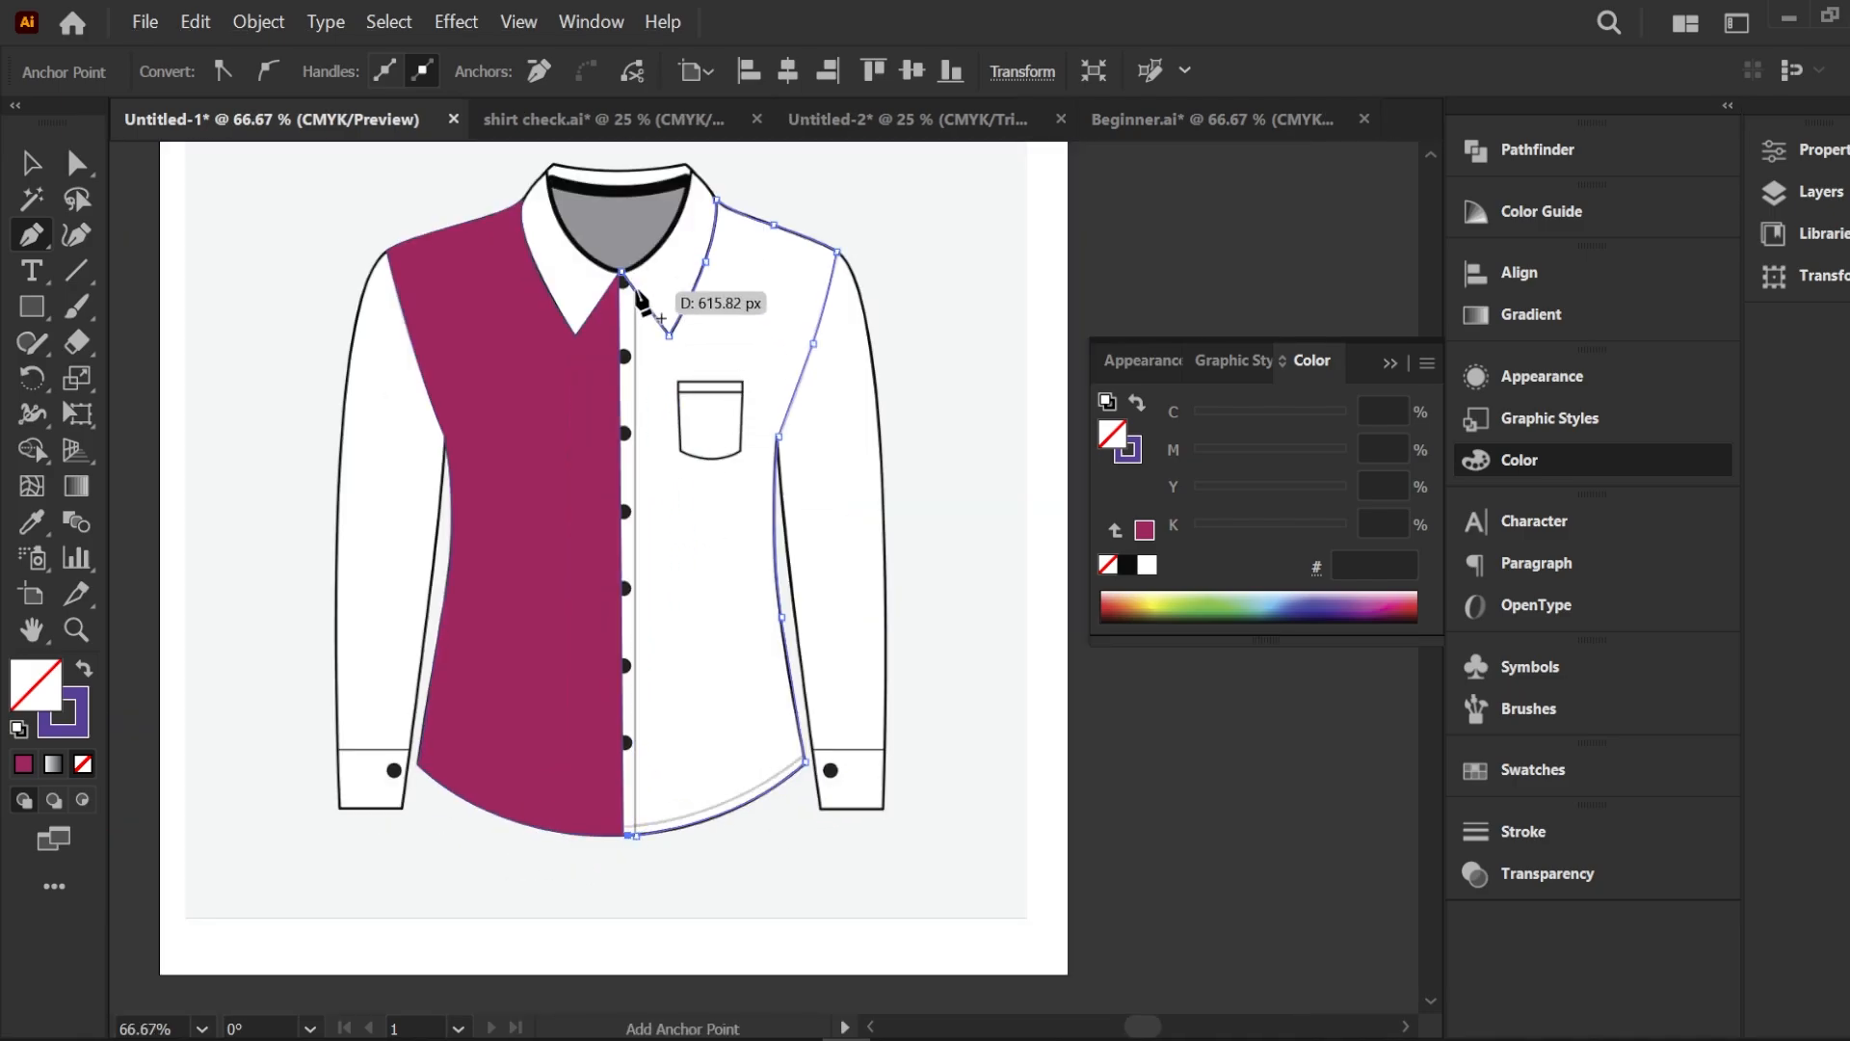
{"action": "left_click", "coordinate": [623, 273]}
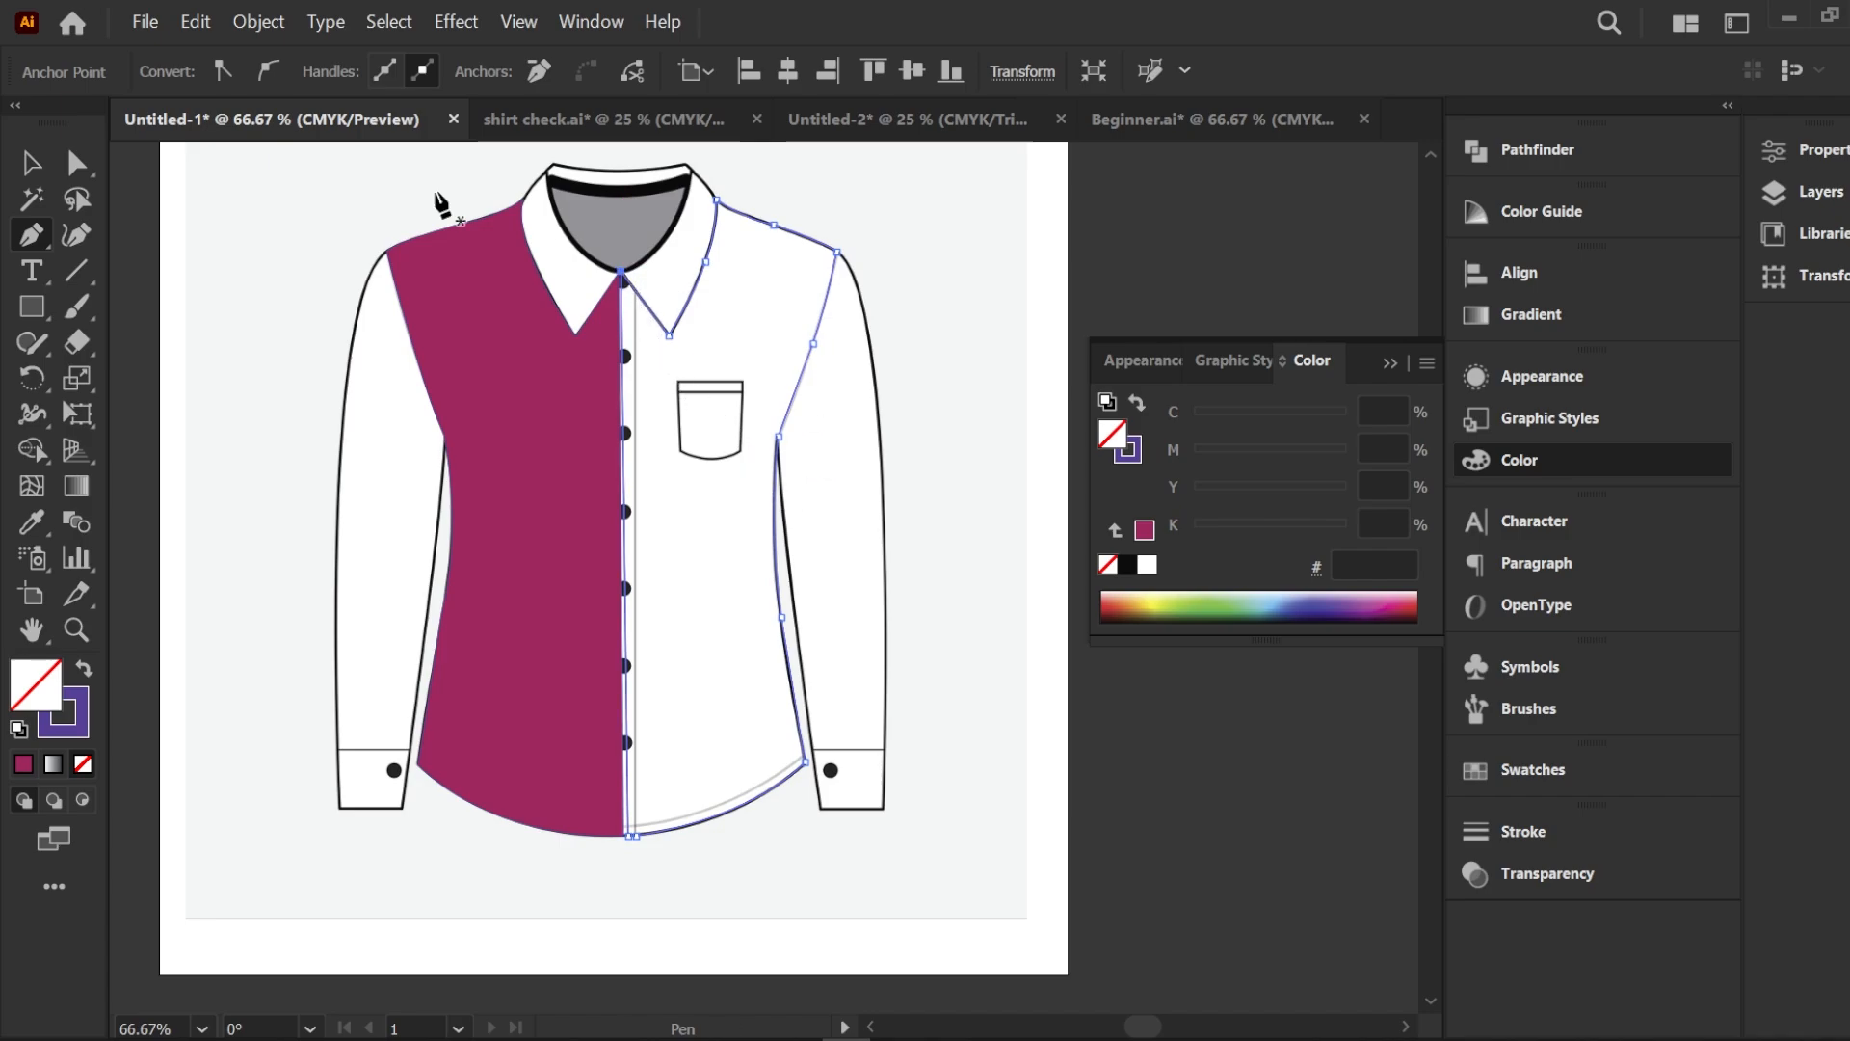
{"action": "left_click", "coordinate": [35, 163]}
{"action": "left_click", "coordinate": [285, 262]}
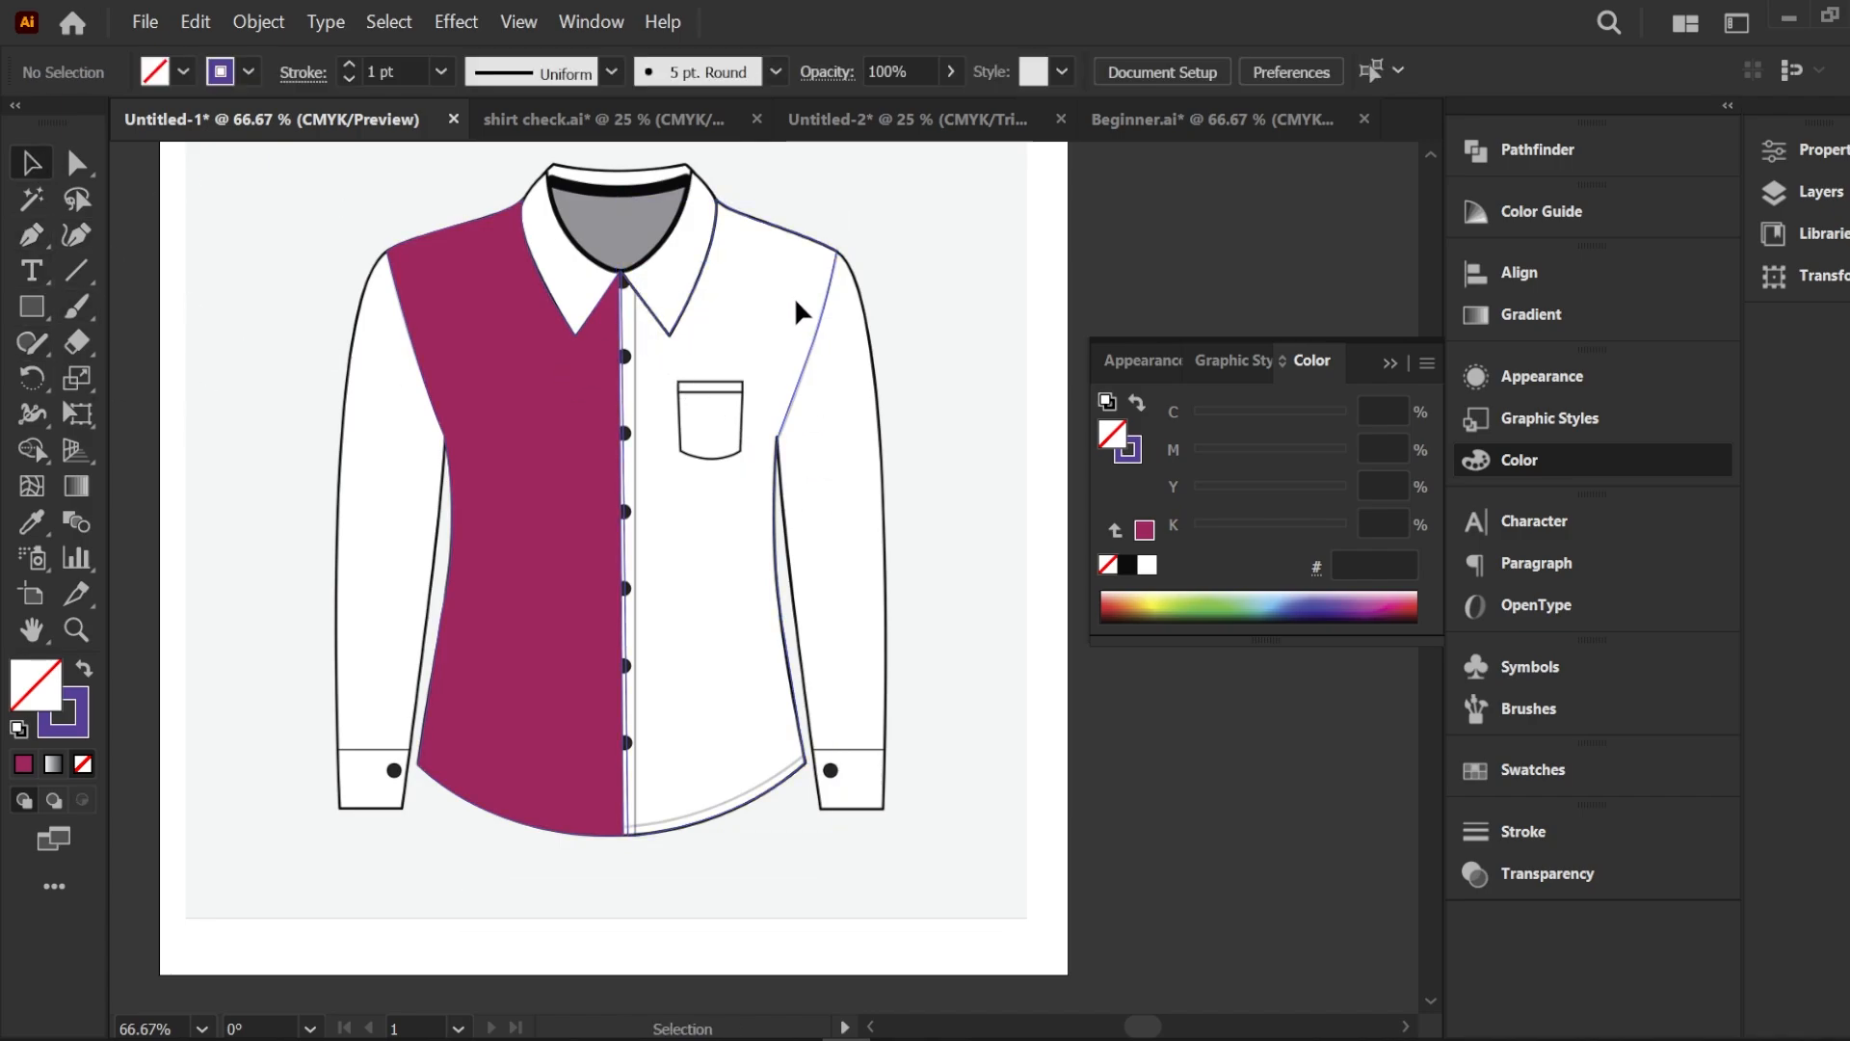
Fill the right front panel with the left front panel's magenta, sampled with the Eyedropper, and deselect it
{"action": "left_click", "coordinate": [820, 338]}
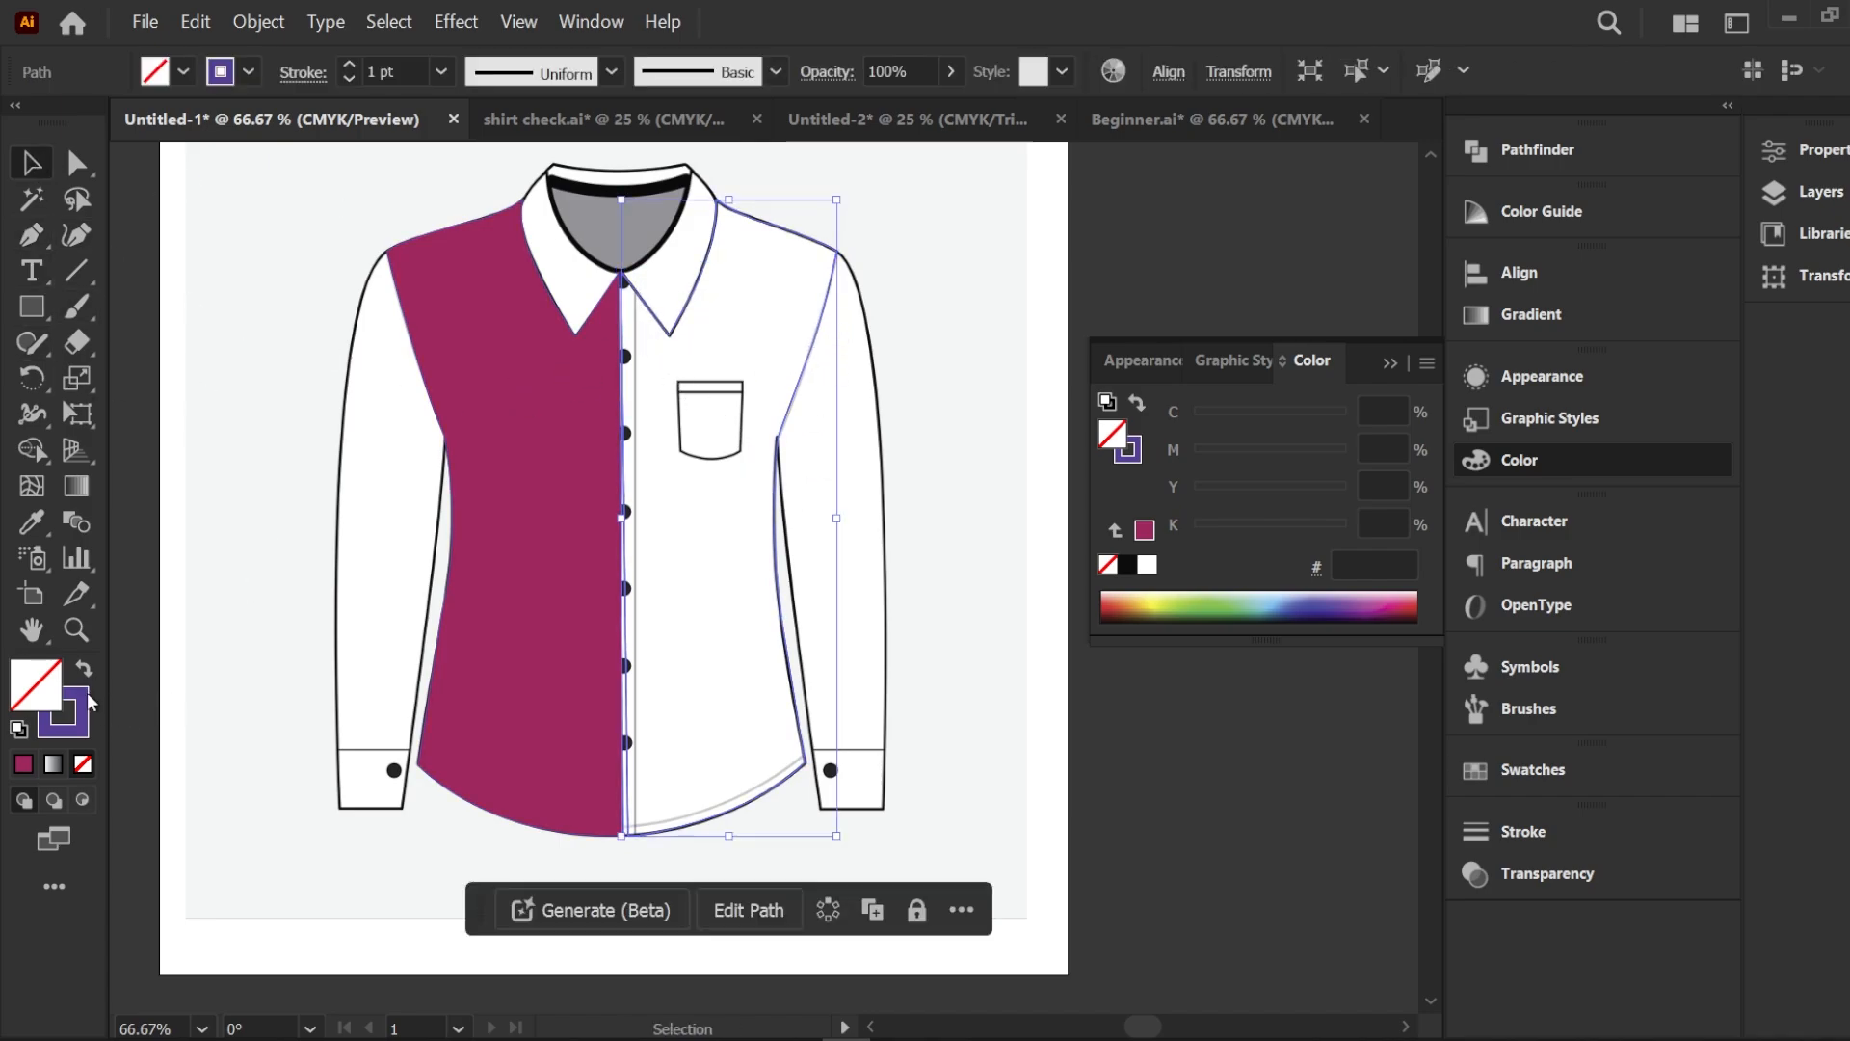
{"action": "key", "text": "i"}
{"action": "left_click", "coordinate": [511, 446]}
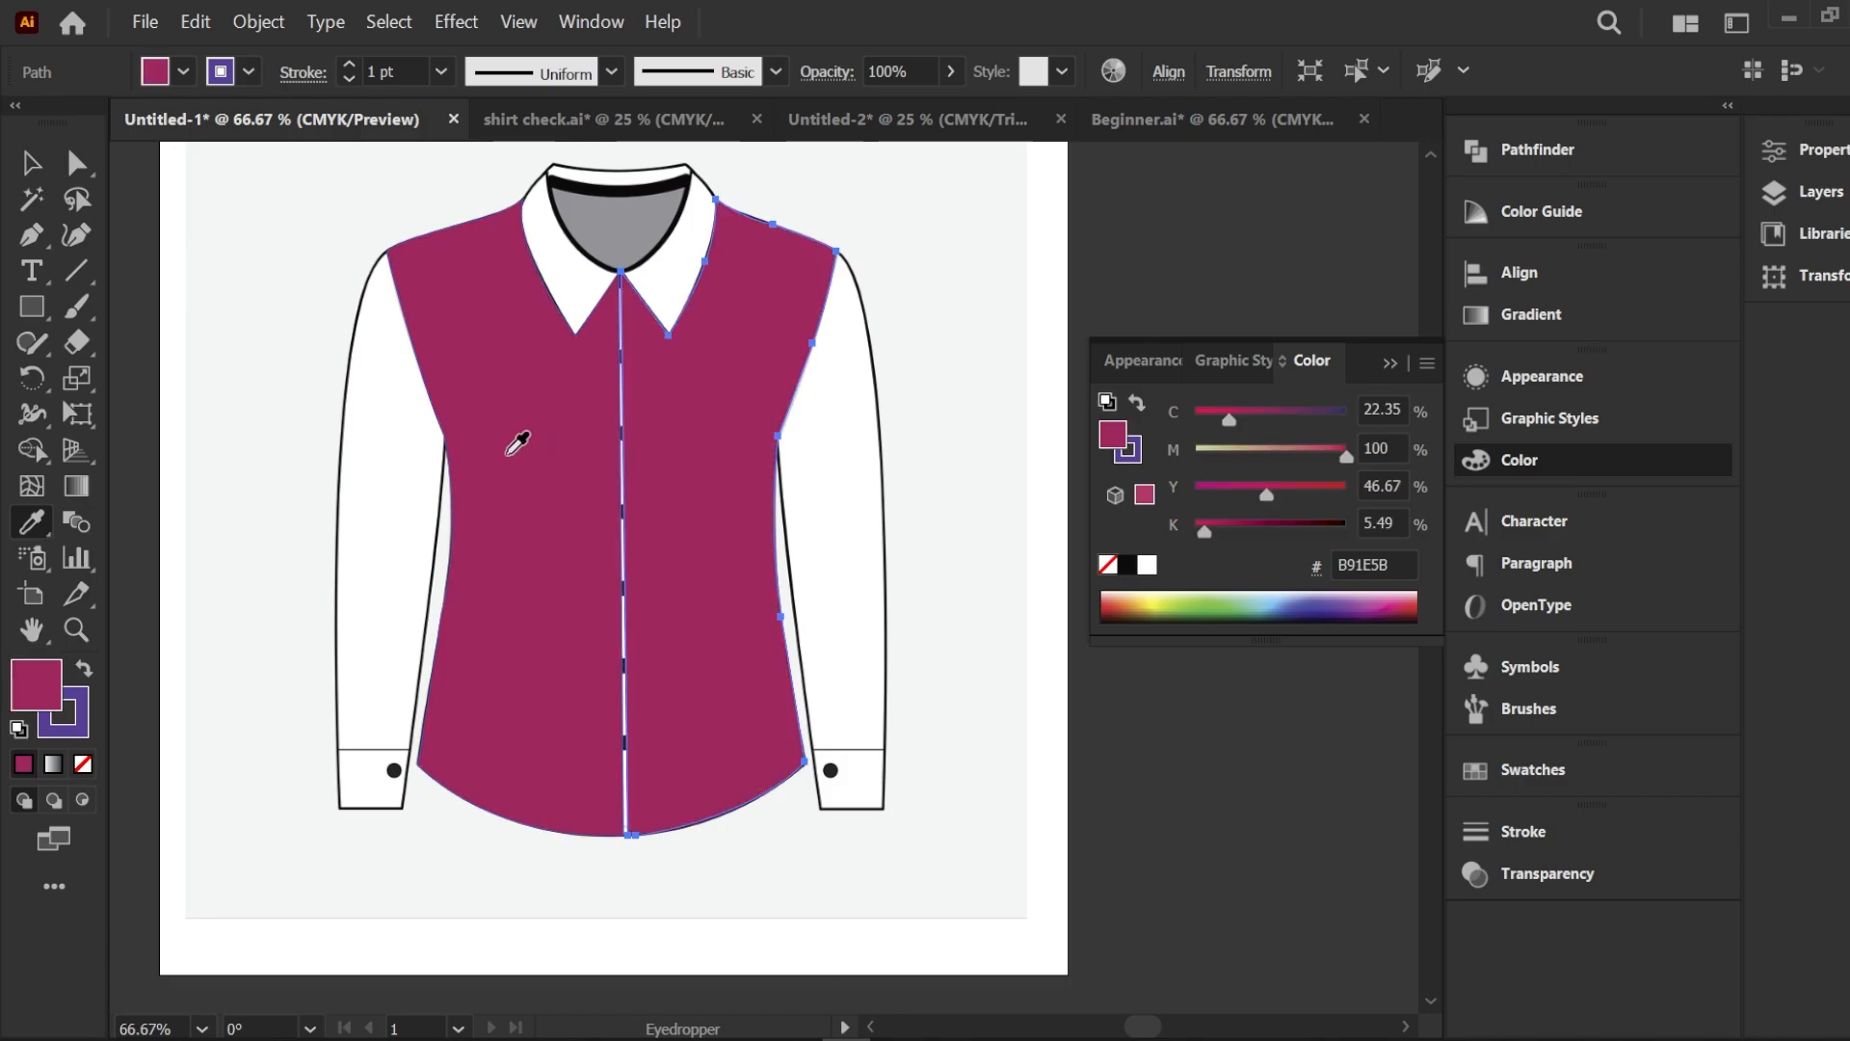
{"action": "left_click", "coordinate": [50, 166]}
{"action": "left_click", "coordinate": [214, 281]}
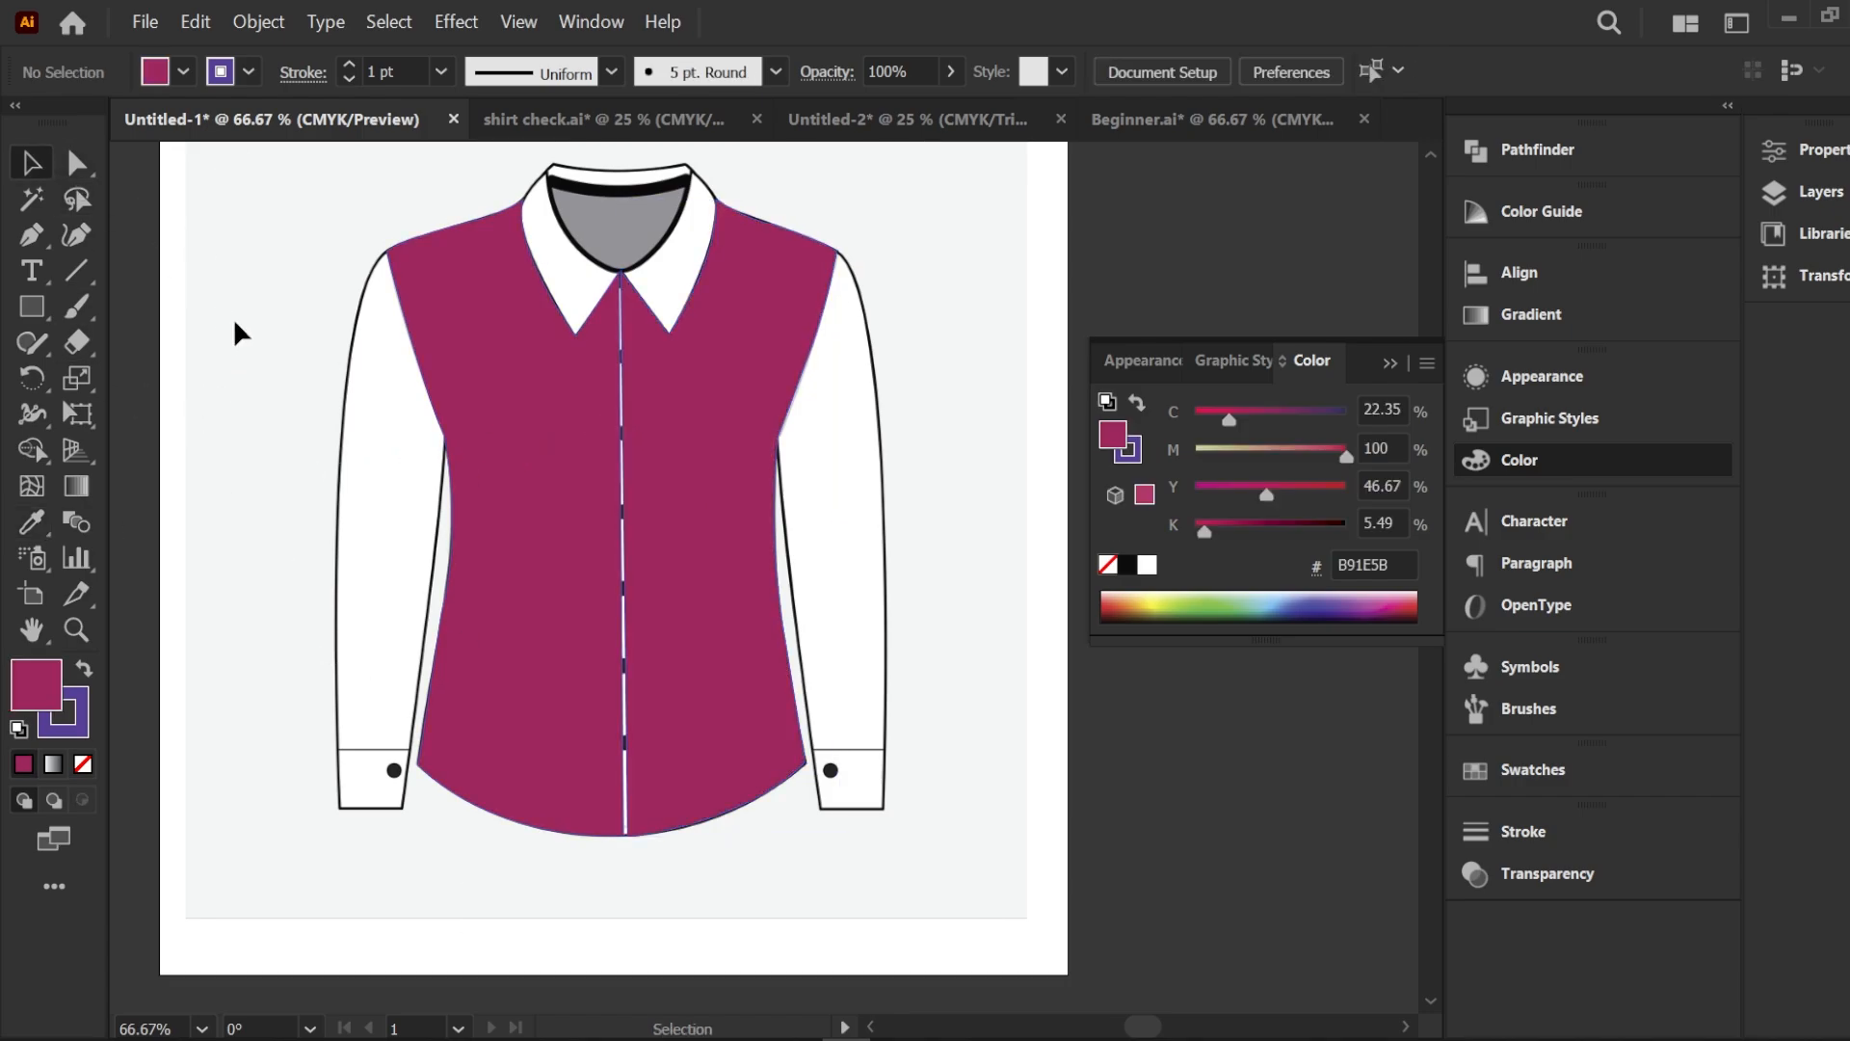
Remove the magenta fill from both front panels, keeping their purple strokes, and deselect them
{"action": "left_click", "coordinate": [674, 424]}
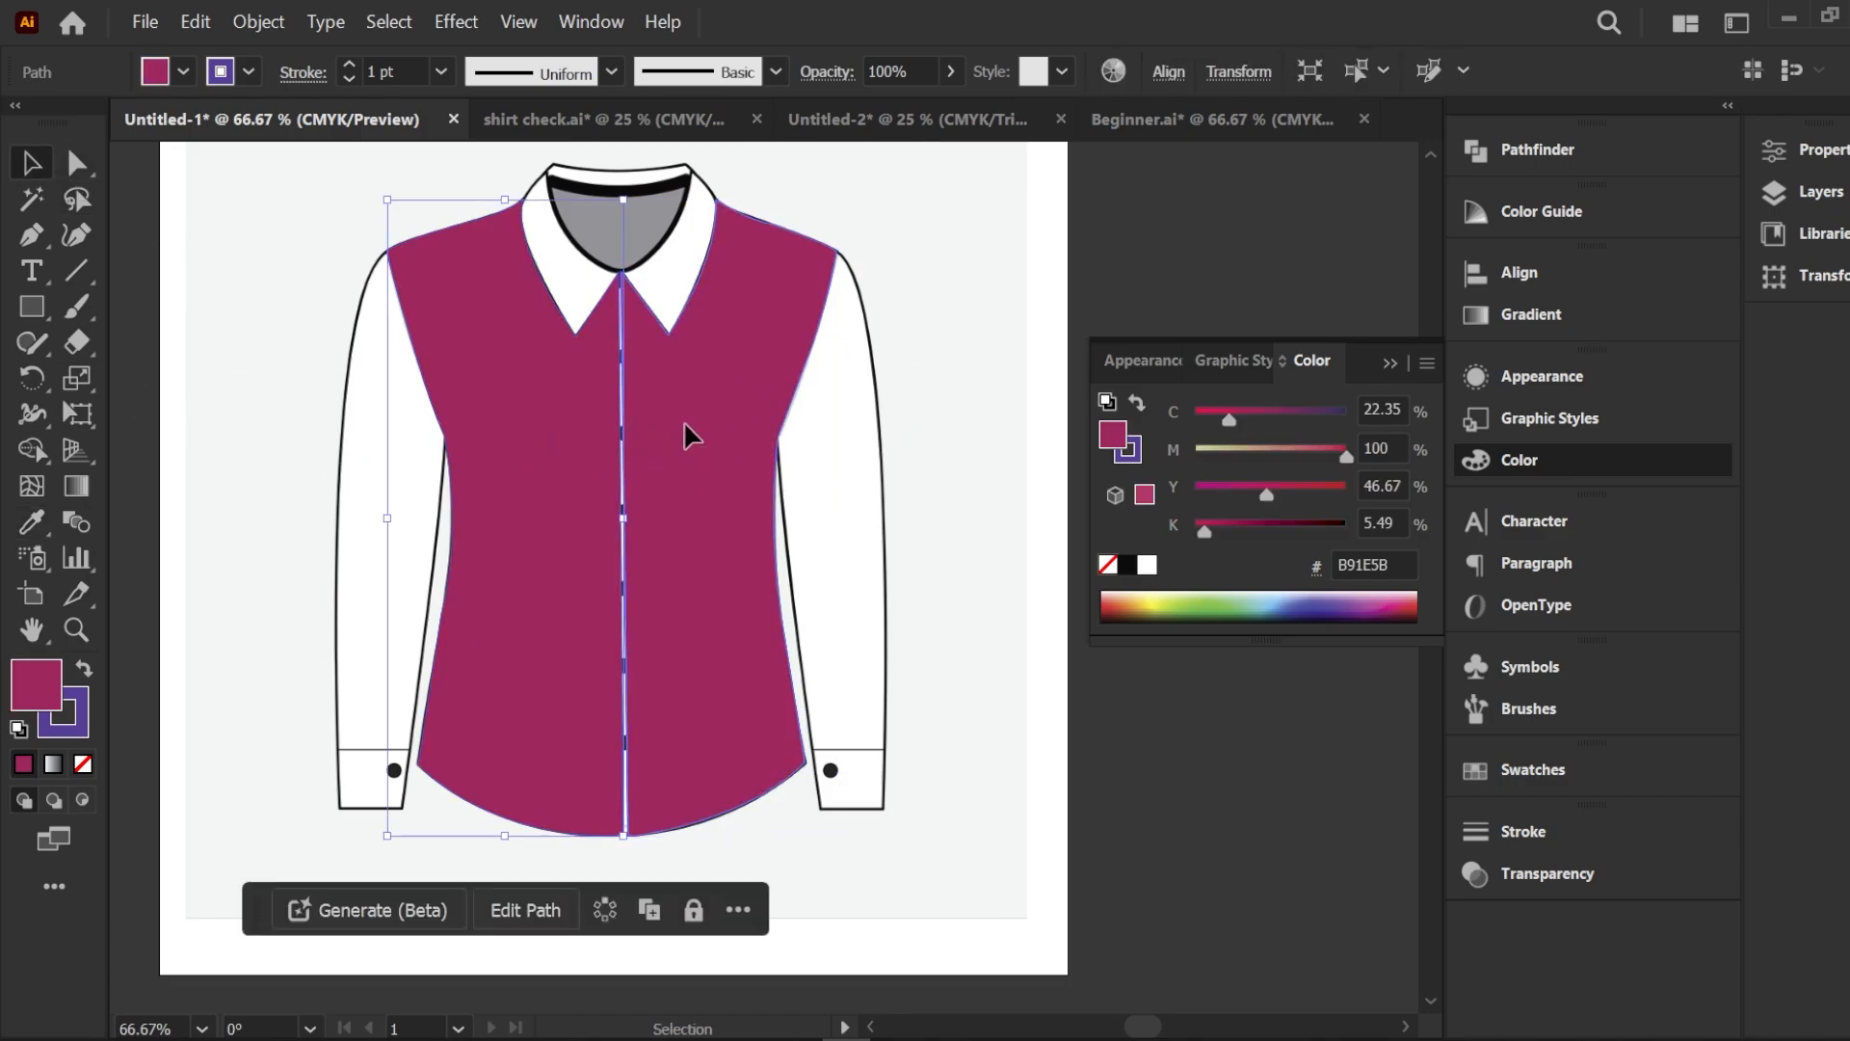
{"action": "left_click", "coordinate": [913, 349]}
{"action": "left_click", "coordinate": [523, 458]}
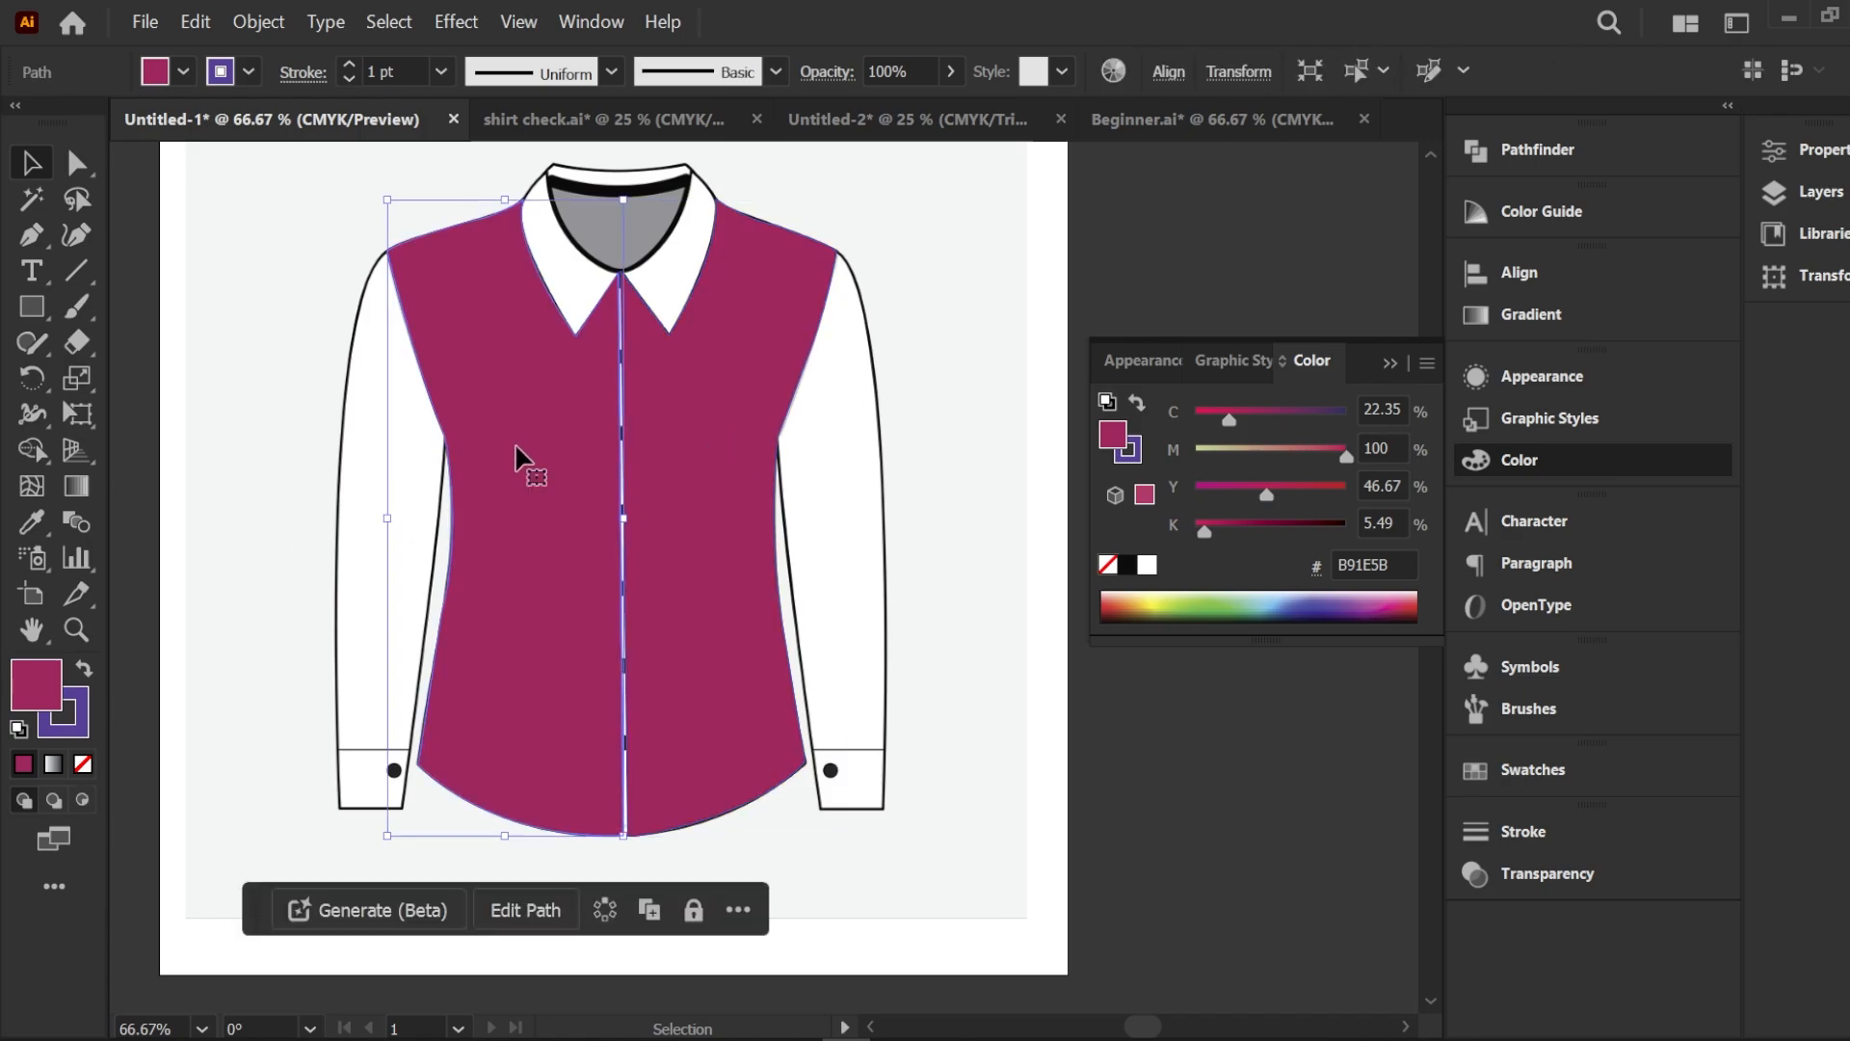
{"action": "left_click", "coordinate": [661, 473], "text": "shift"}
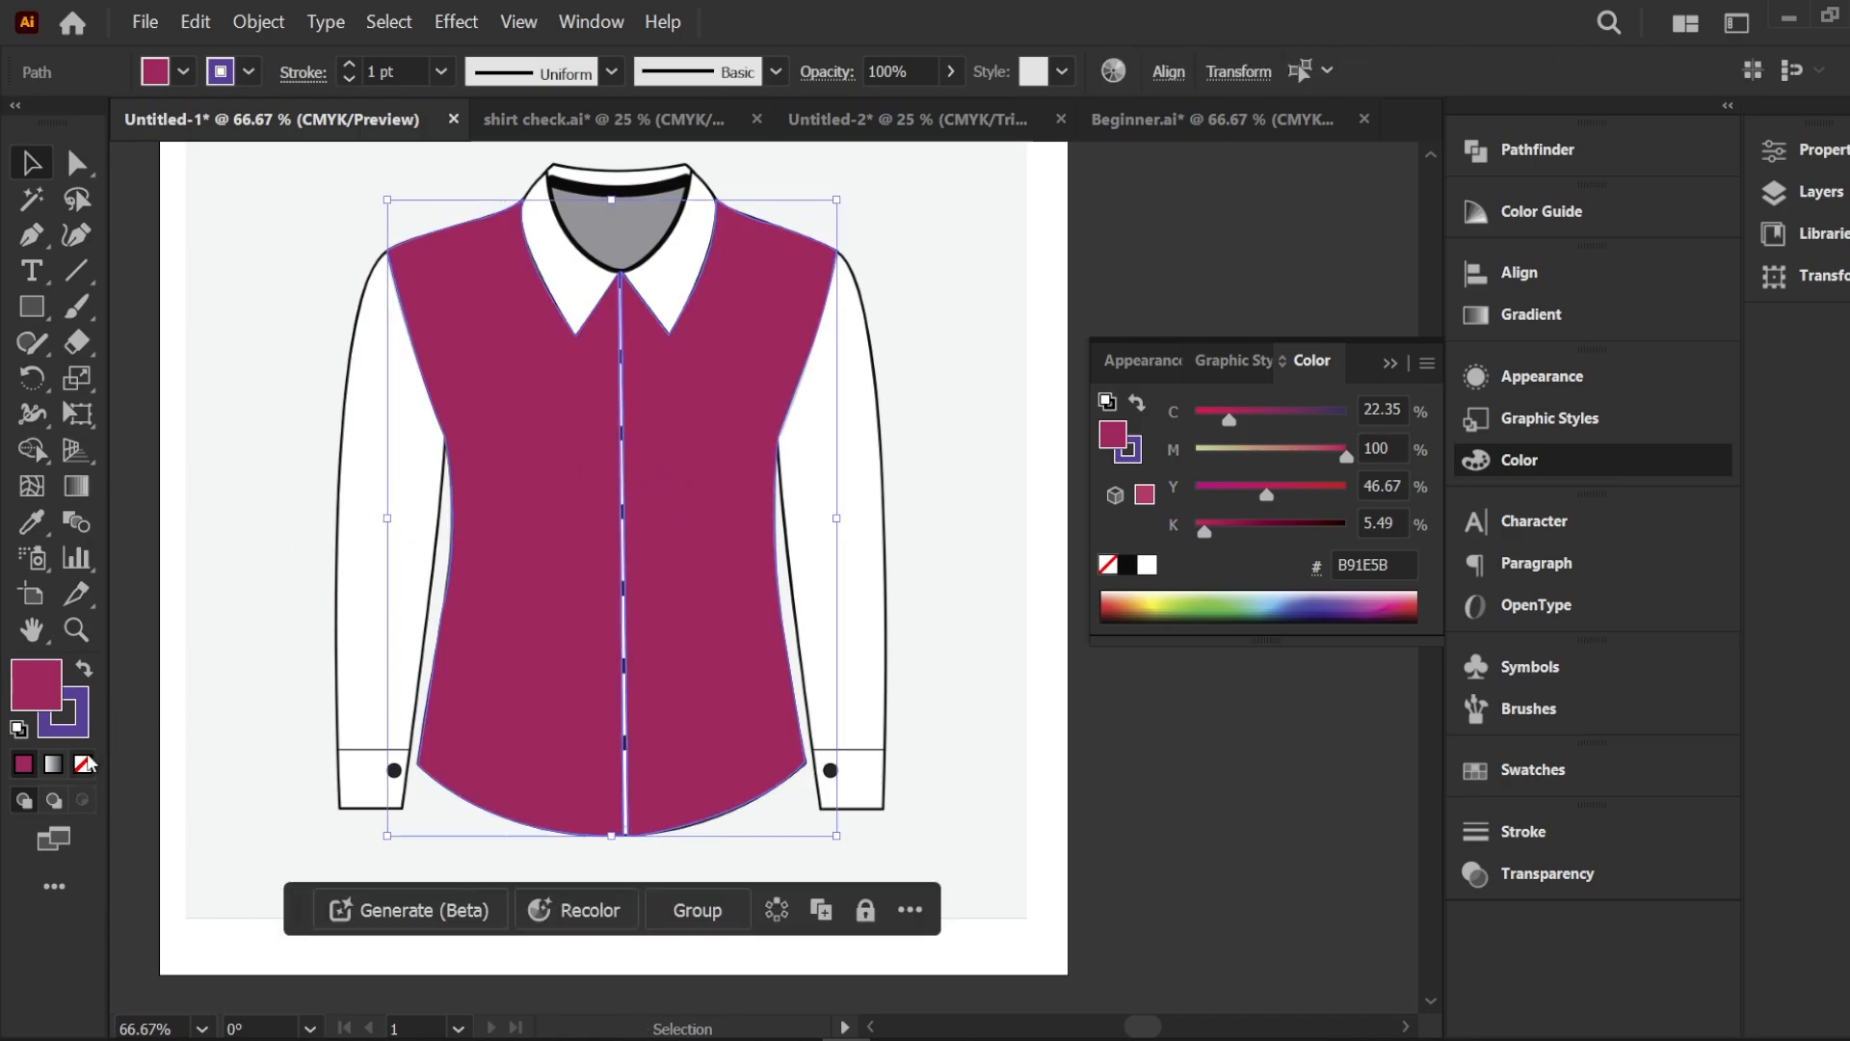
{"action": "left_click", "coordinate": [83, 763]}
{"action": "left_click", "coordinate": [215, 496]}
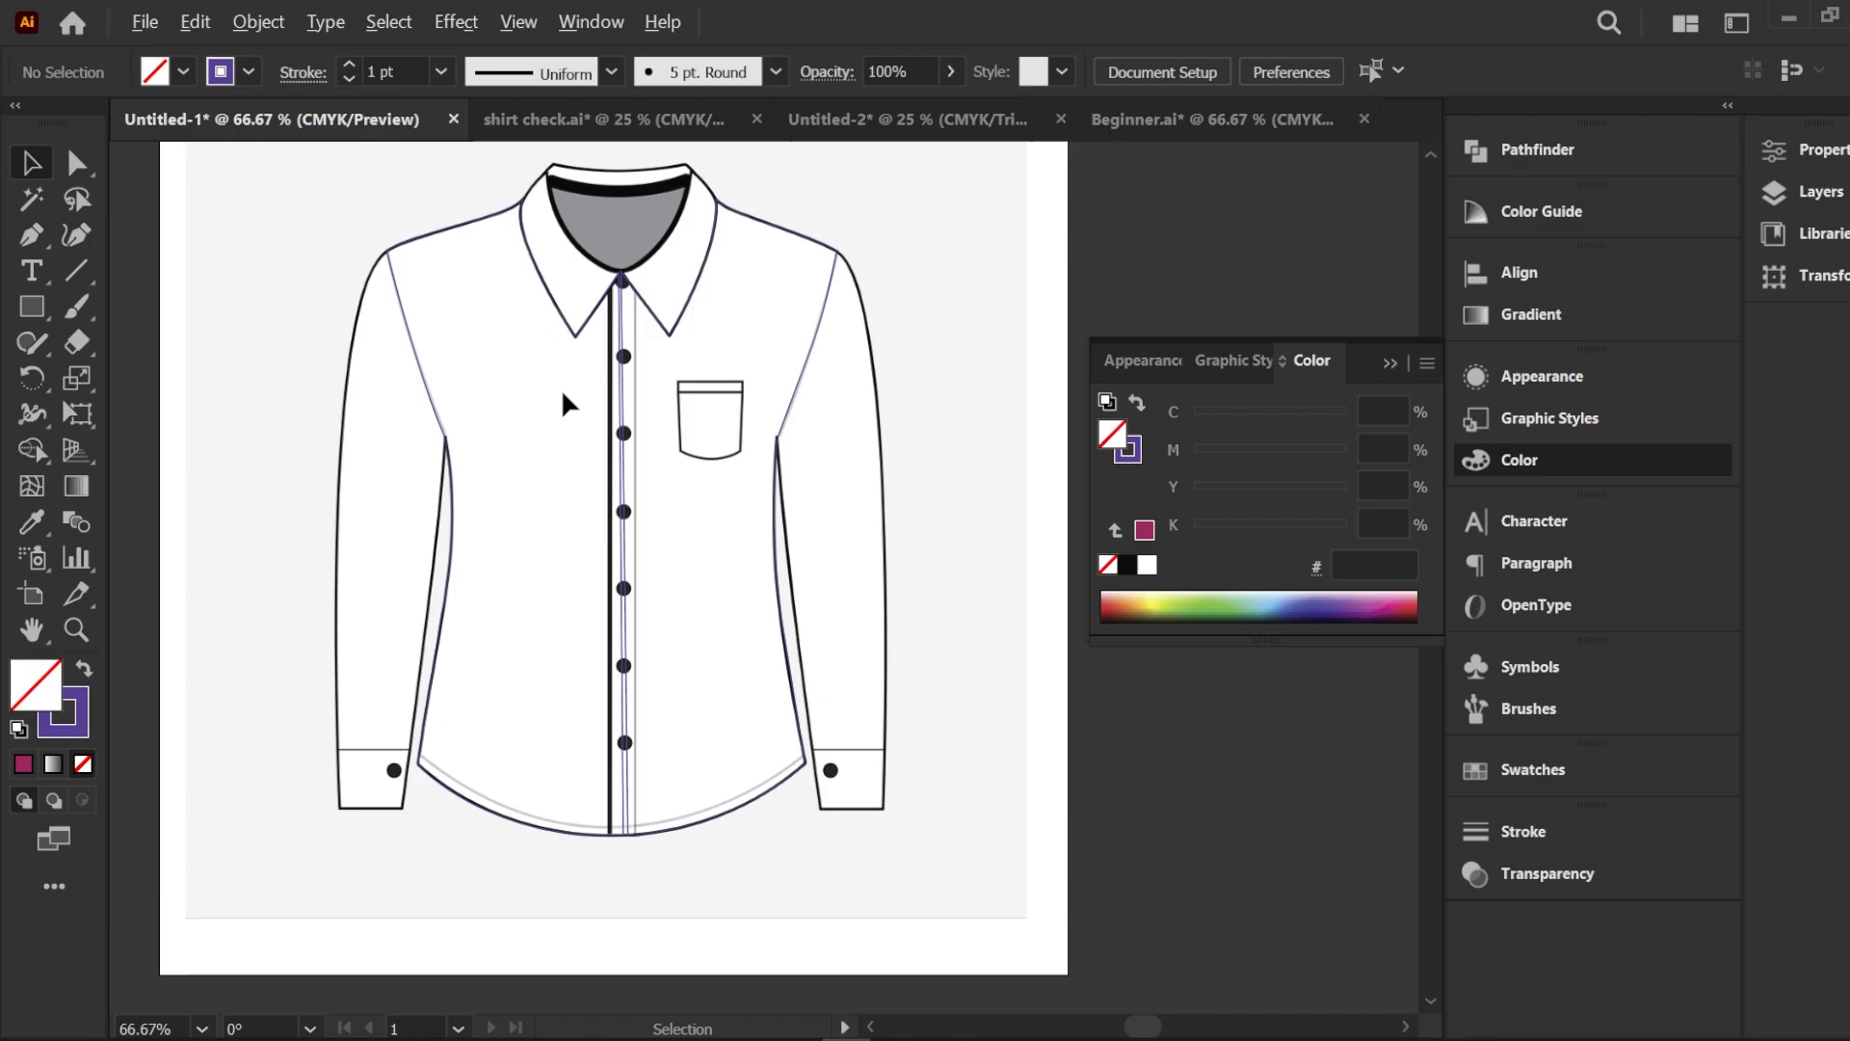
Draw a narrow unfilled rectangle over the button placket, from the collar's centre point down to the hem
{"action": "scroll", "coordinate": [560, 389], "scroll_direction": "up", "scroll_amount": 1}
{"action": "scroll", "coordinate": [546, 424], "scroll_direction": "down", "scroll_amount": 2}
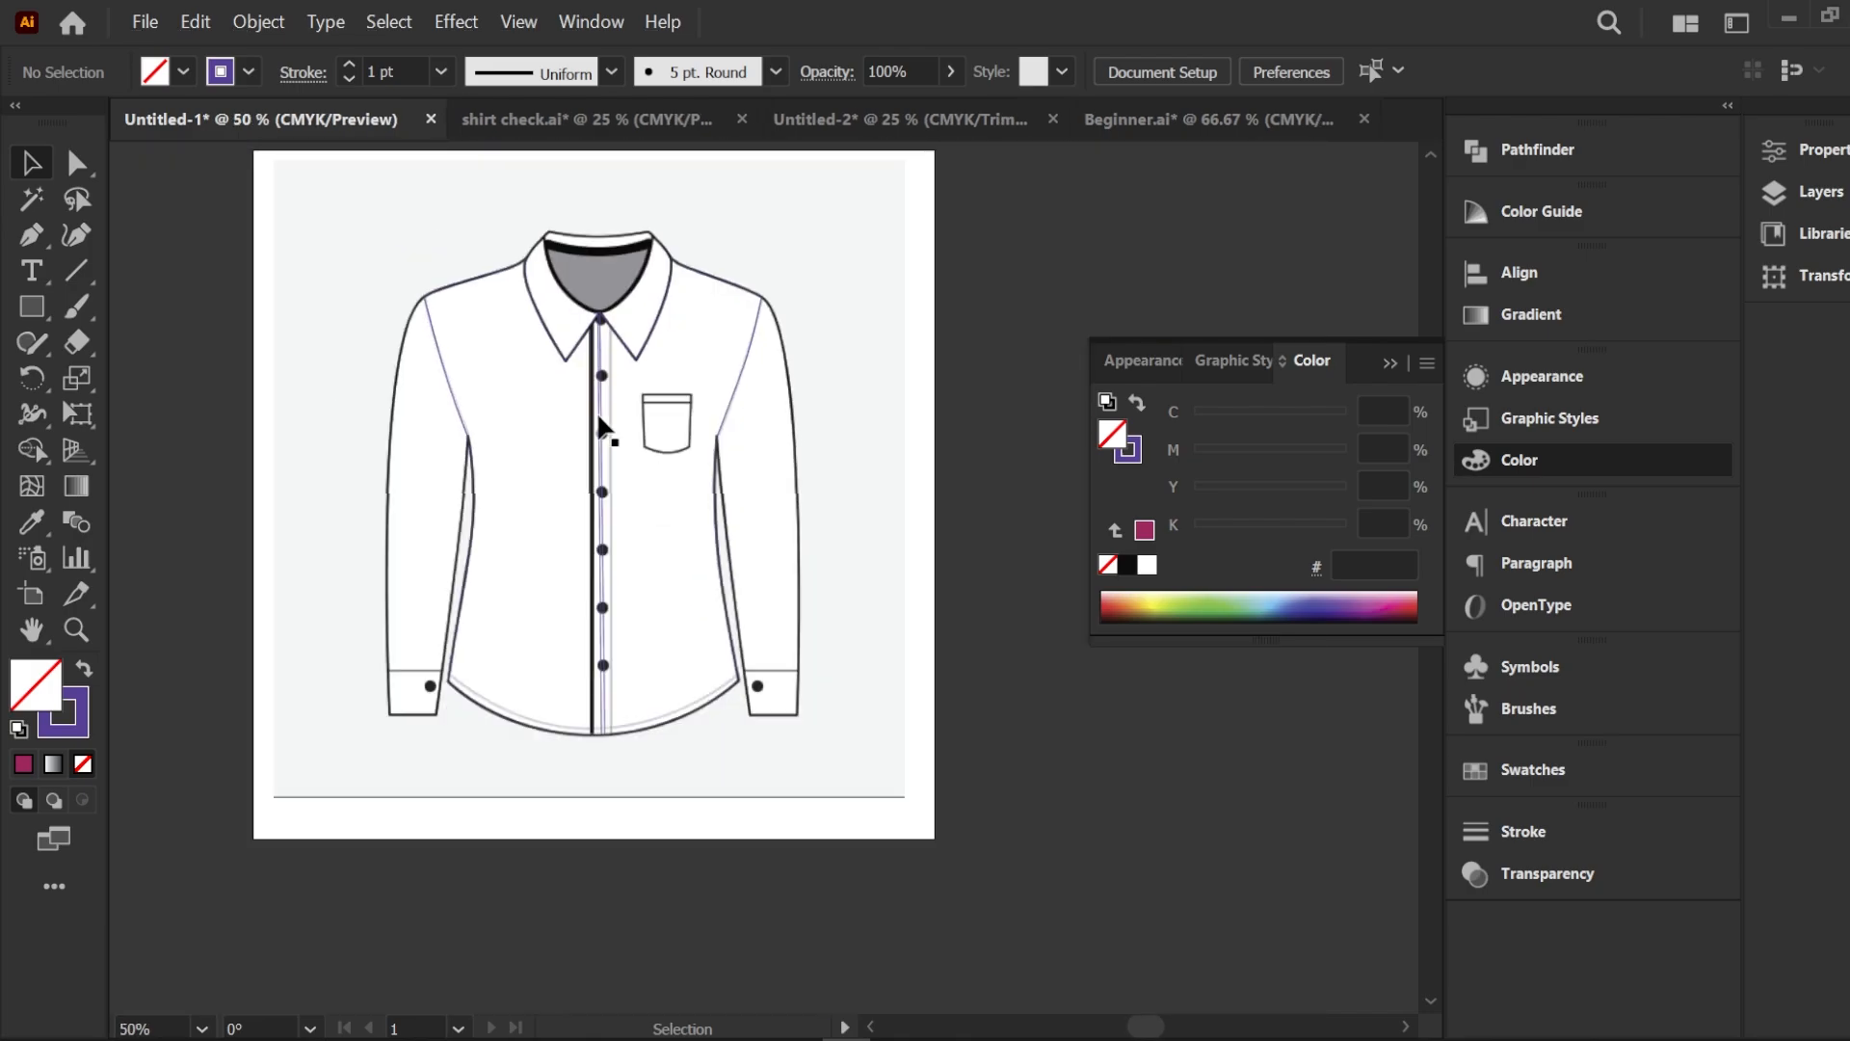
{"action": "scroll", "coordinate": [462, 385], "scroll_direction": "up", "scroll_amount": 2}
{"action": "scroll", "coordinate": [339, 403], "scroll_direction": "down", "scroll_amount": 1}
{"action": "scroll", "coordinate": [328, 413], "scroll_direction": "up", "scroll_amount": 1}
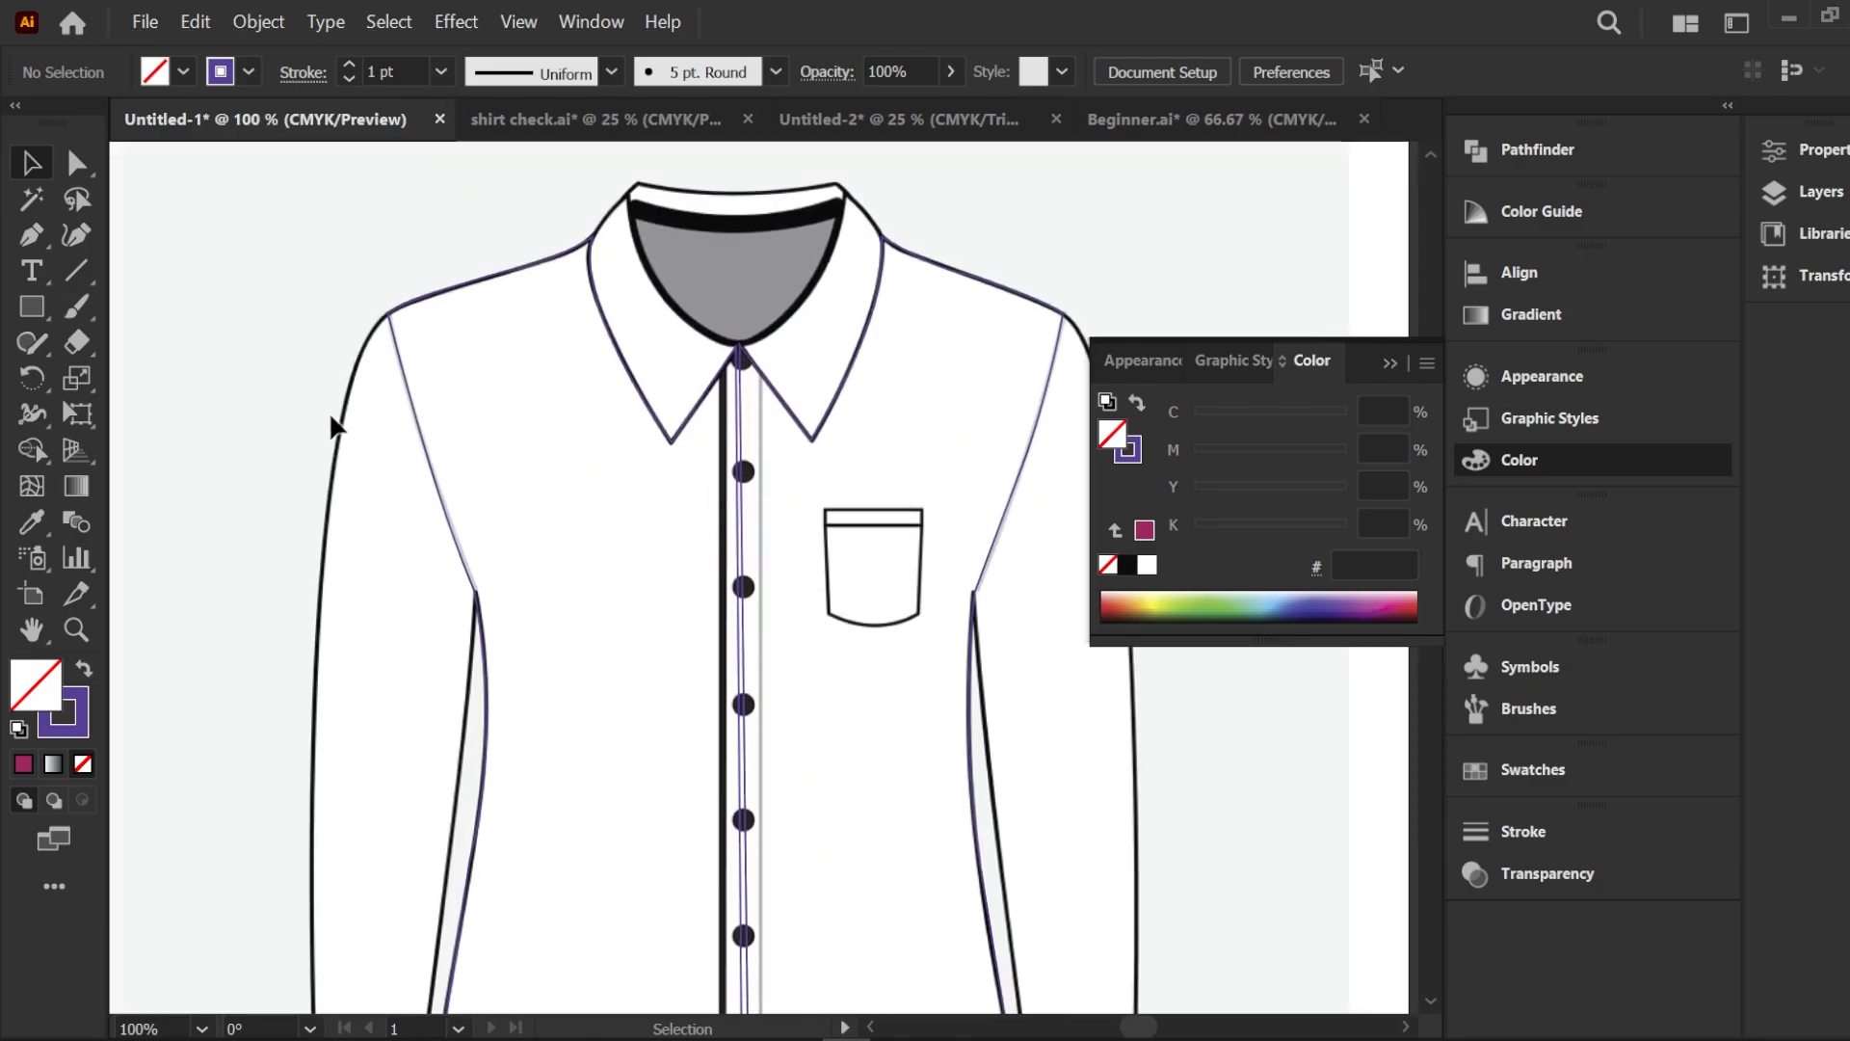
{"action": "scroll", "coordinate": [543, 447], "scroll_direction": "down", "scroll_amount": 3}
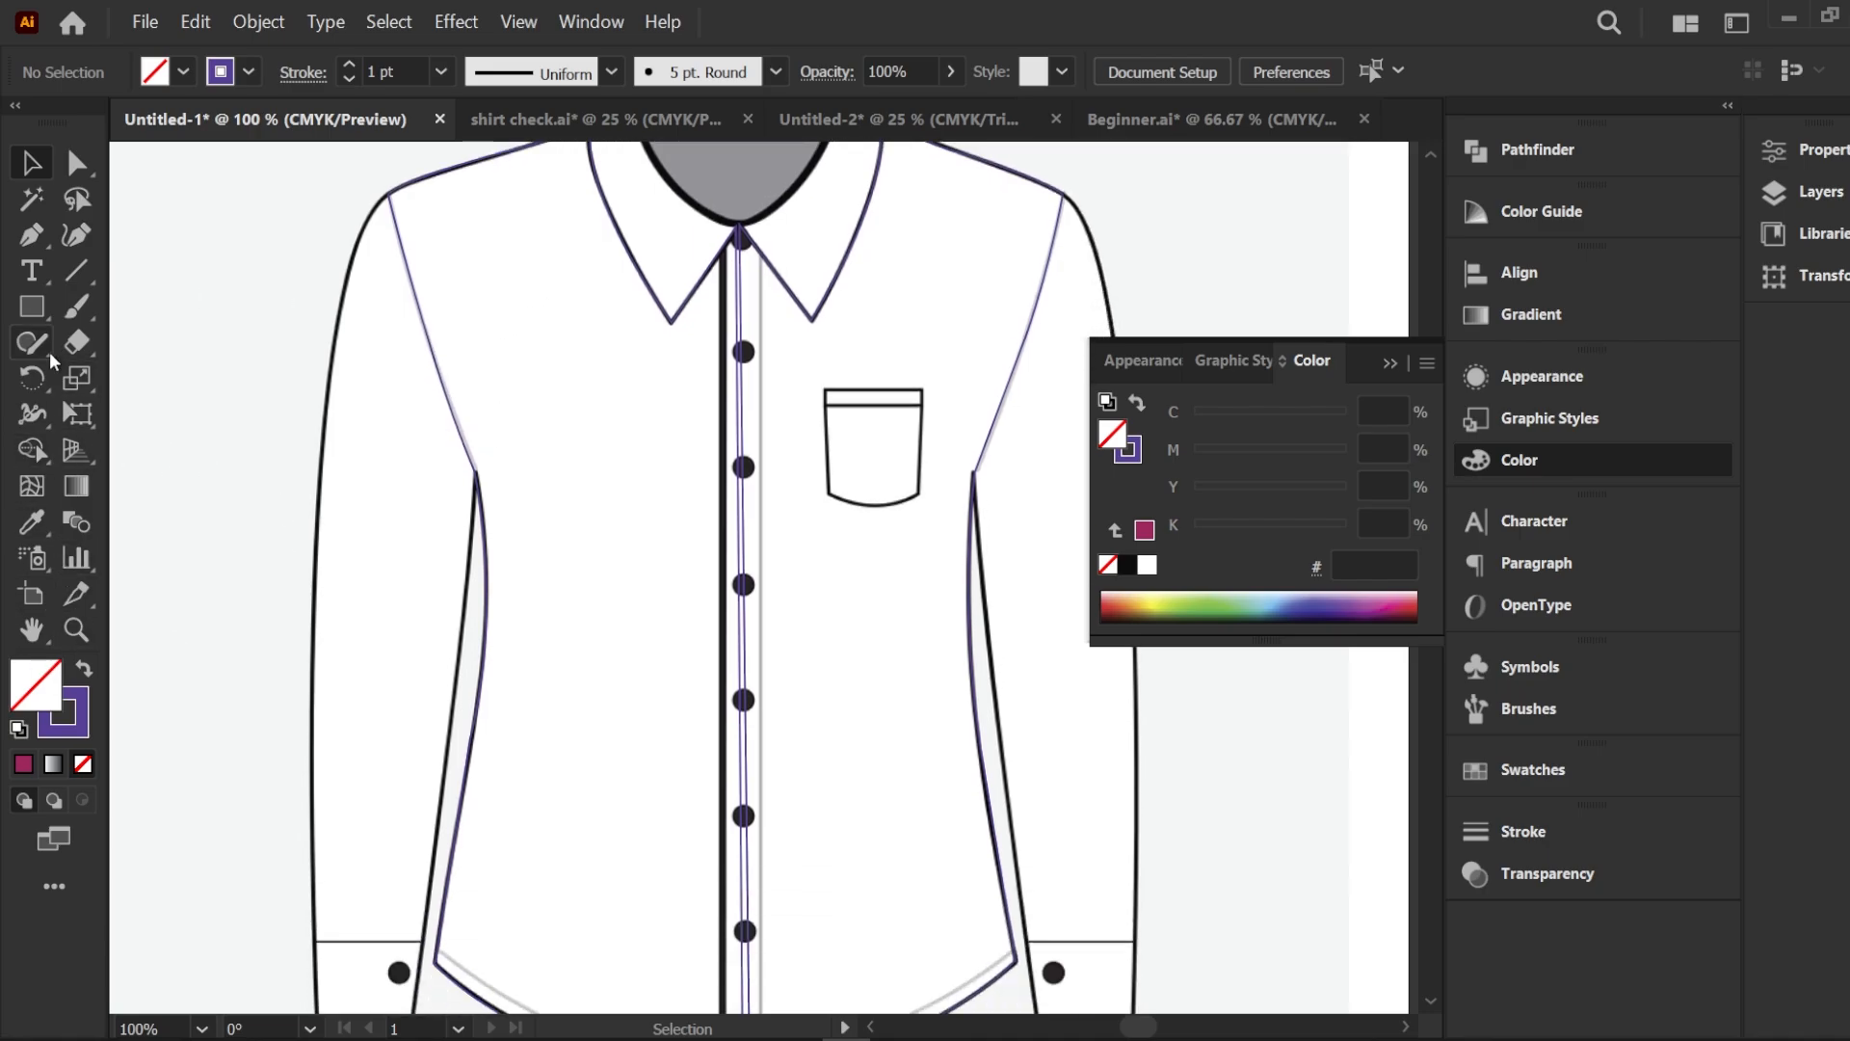
{"action": "left_click", "coordinate": [33, 308]}
{"action": "scroll", "coordinate": [709, 369], "scroll_direction": "down", "scroll_amount": 2}
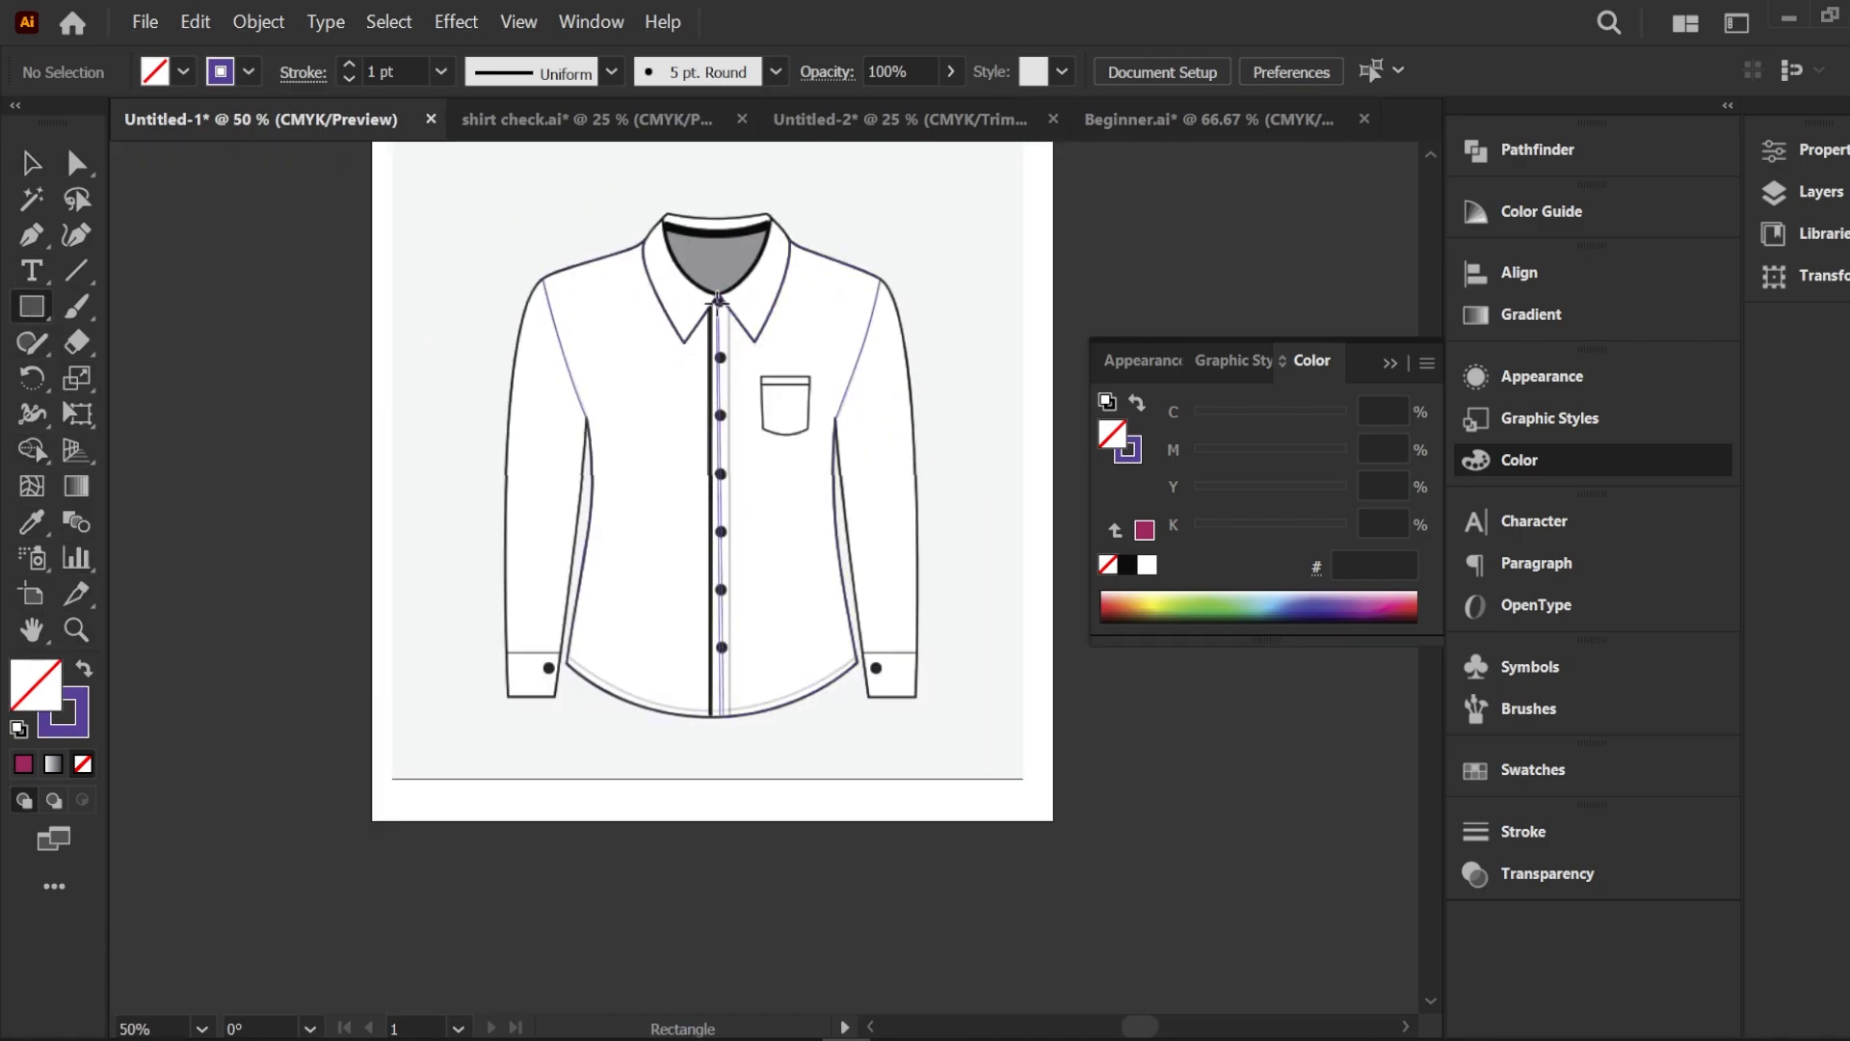
{"action": "left_click_drag", "start_coordinate": [711, 292], "coordinate": [730, 720]}
Pull the placket rectangle's left edge slightly inward onto the reference's black placket line and deselect the rectangle
{"action": "scroll", "coordinate": [751, 413], "scroll_direction": "up", "scroll_amount": 3}
{"action": "scroll", "coordinate": [663, 417], "scroll_direction": "up", "scroll_amount": 3}
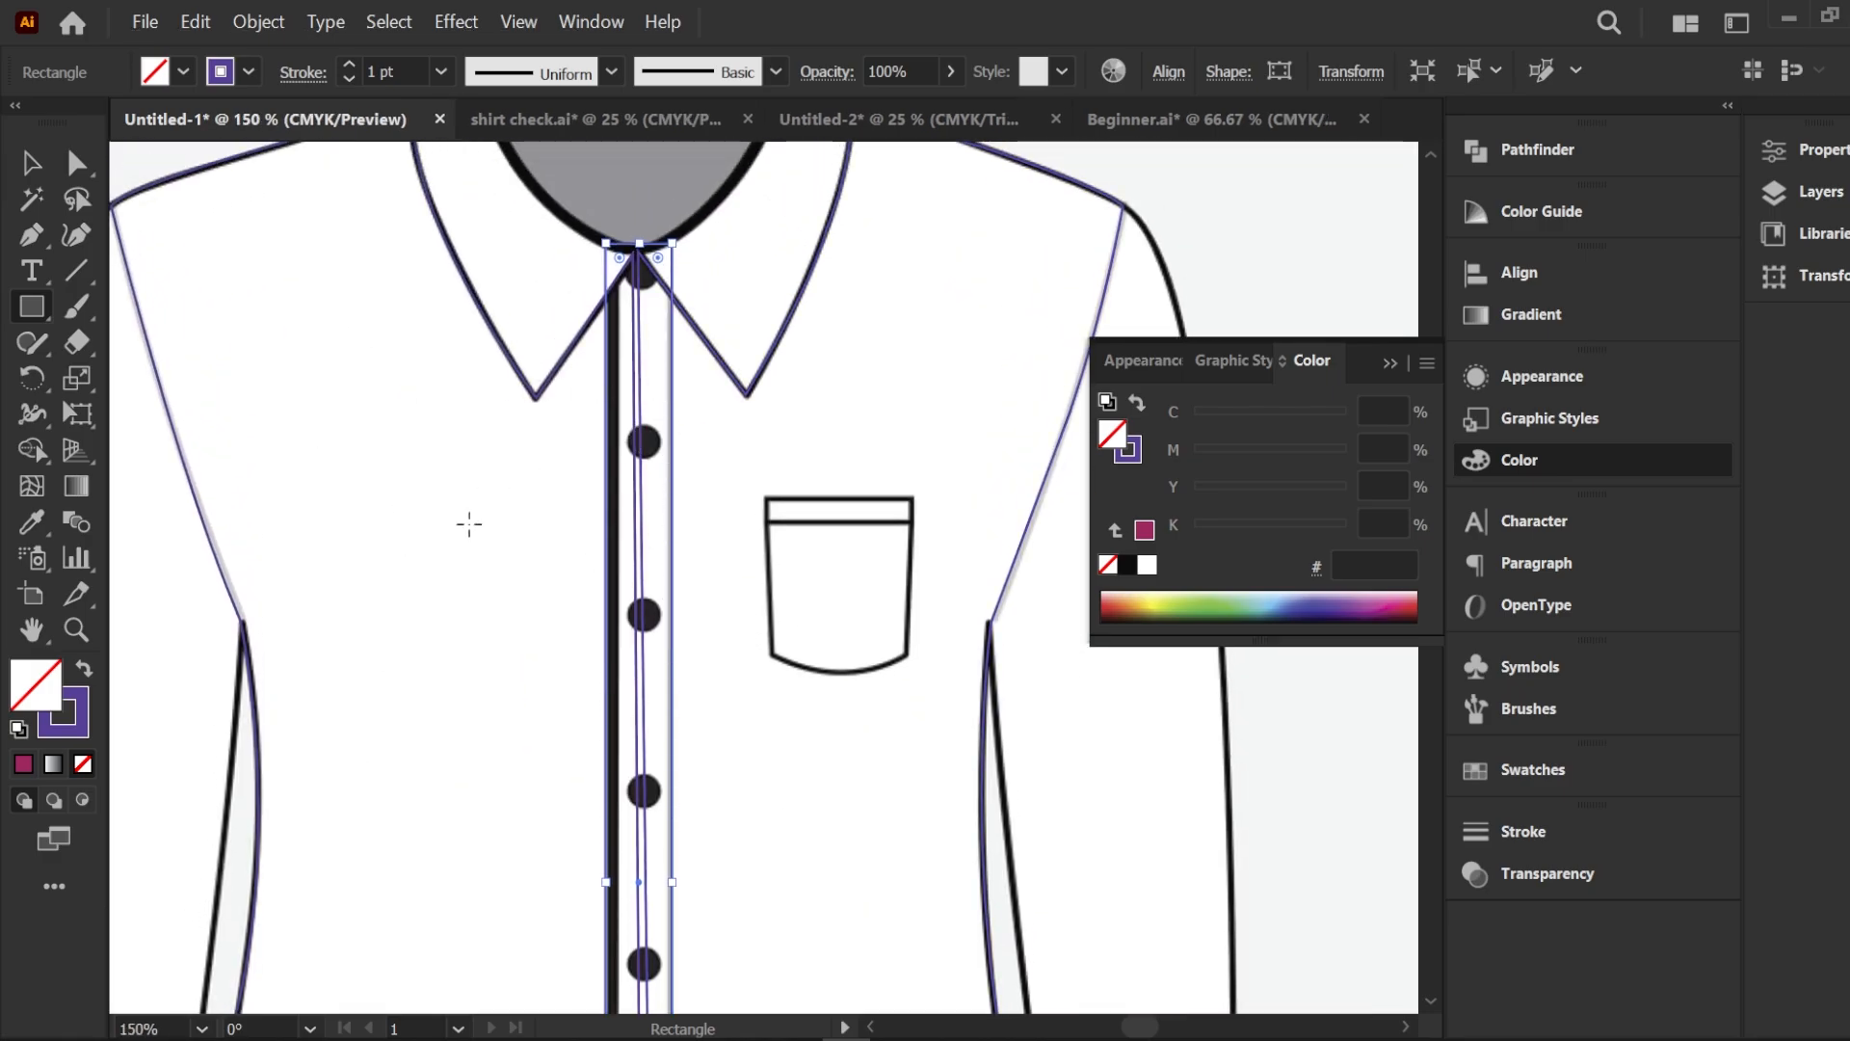
{"action": "left_click", "coordinate": [31, 163]}
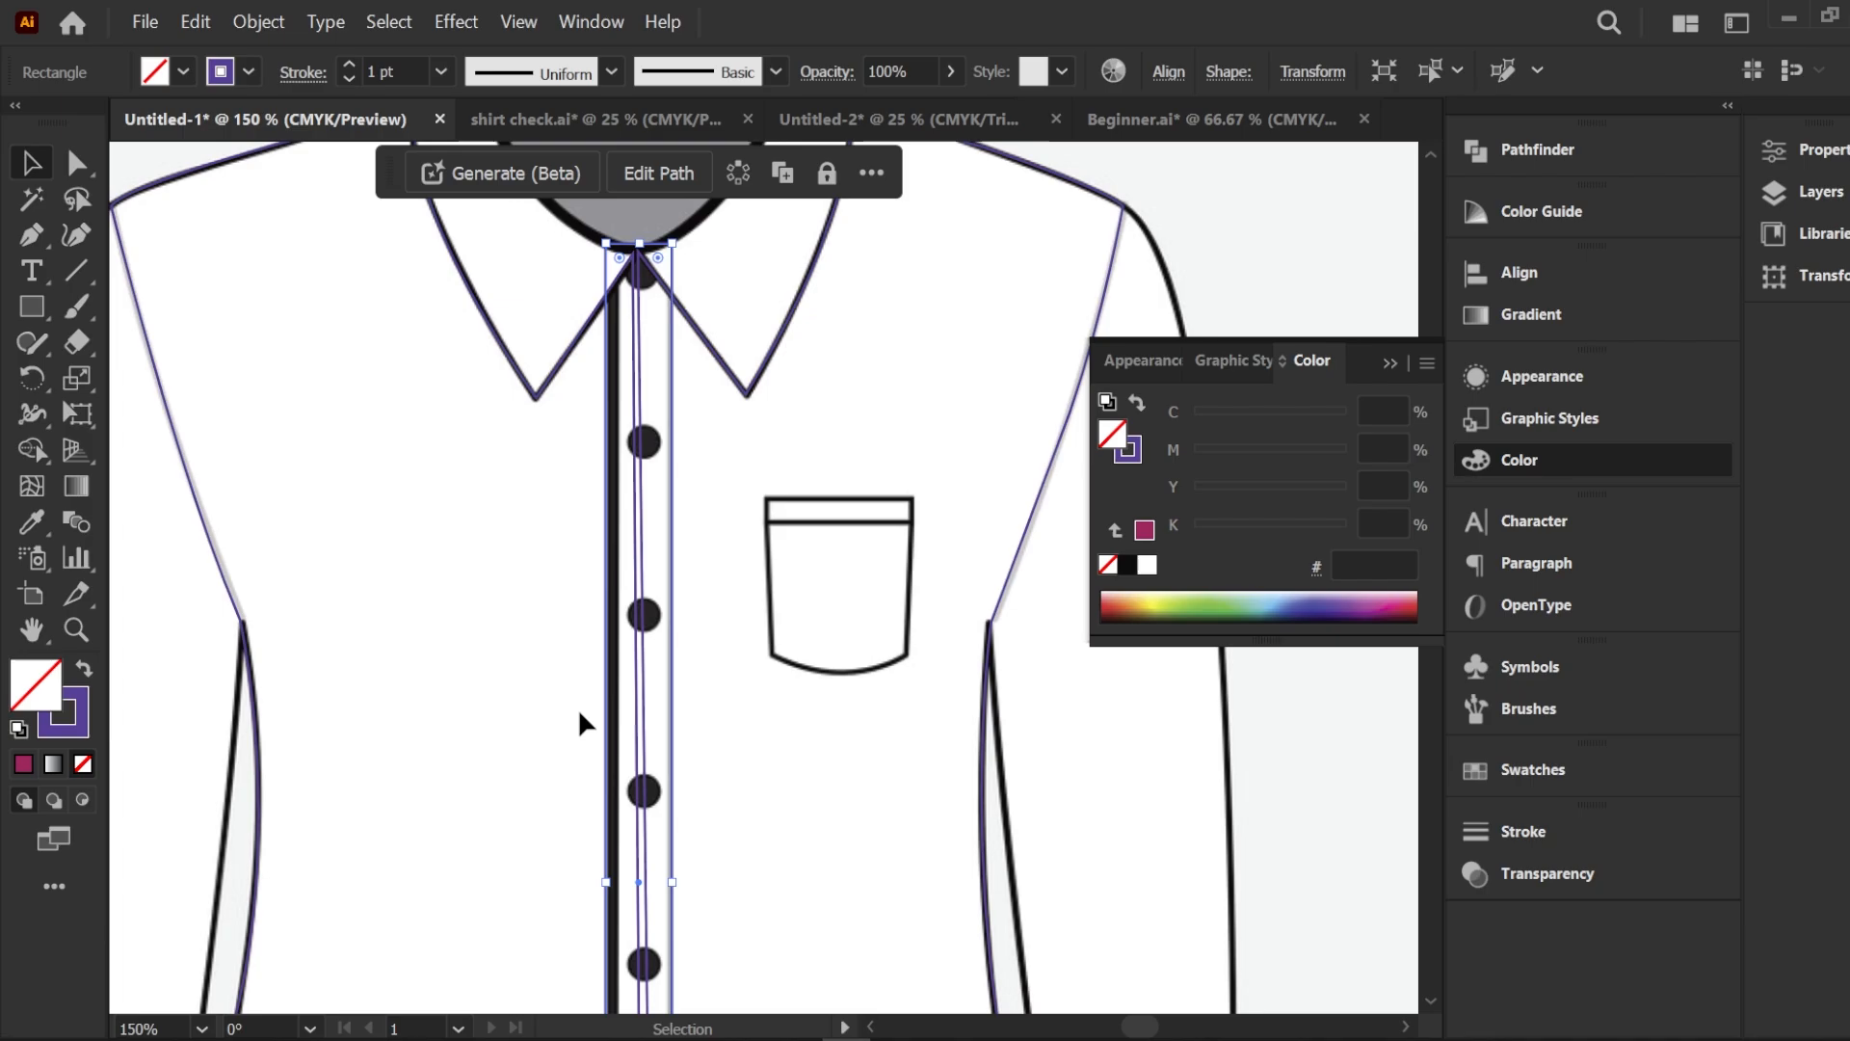
{"action": "scroll", "coordinate": [631, 838], "scroll_direction": "down", "scroll_amount": 2}
{"action": "left_click_drag", "start_coordinate": [610, 809], "coordinate": [613, 812]}
{"action": "scroll", "coordinate": [553, 747], "scroll_direction": "down", "scroll_amount": 4}
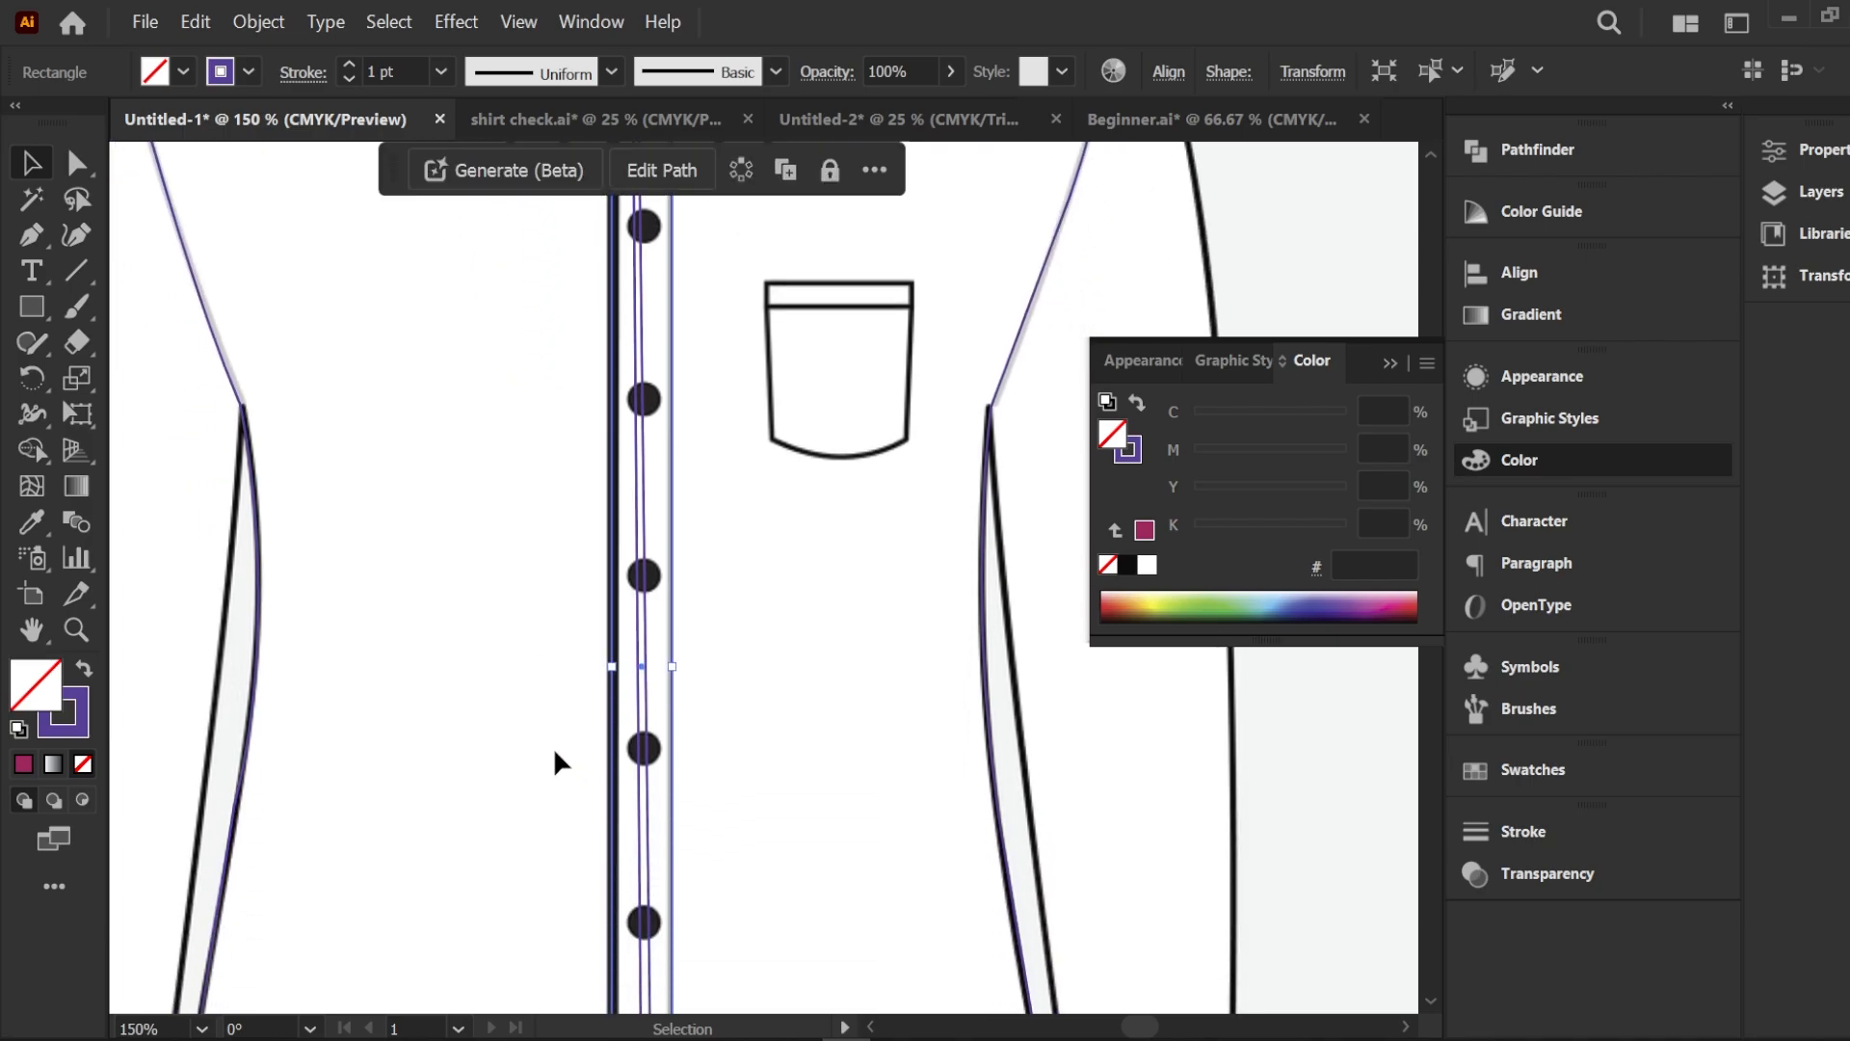
{"action": "scroll", "coordinate": [552, 740], "scroll_direction": "down", "scroll_amount": 2}
{"action": "scroll", "coordinate": [603, 645], "scroll_direction": "down", "scroll_amount": 2}
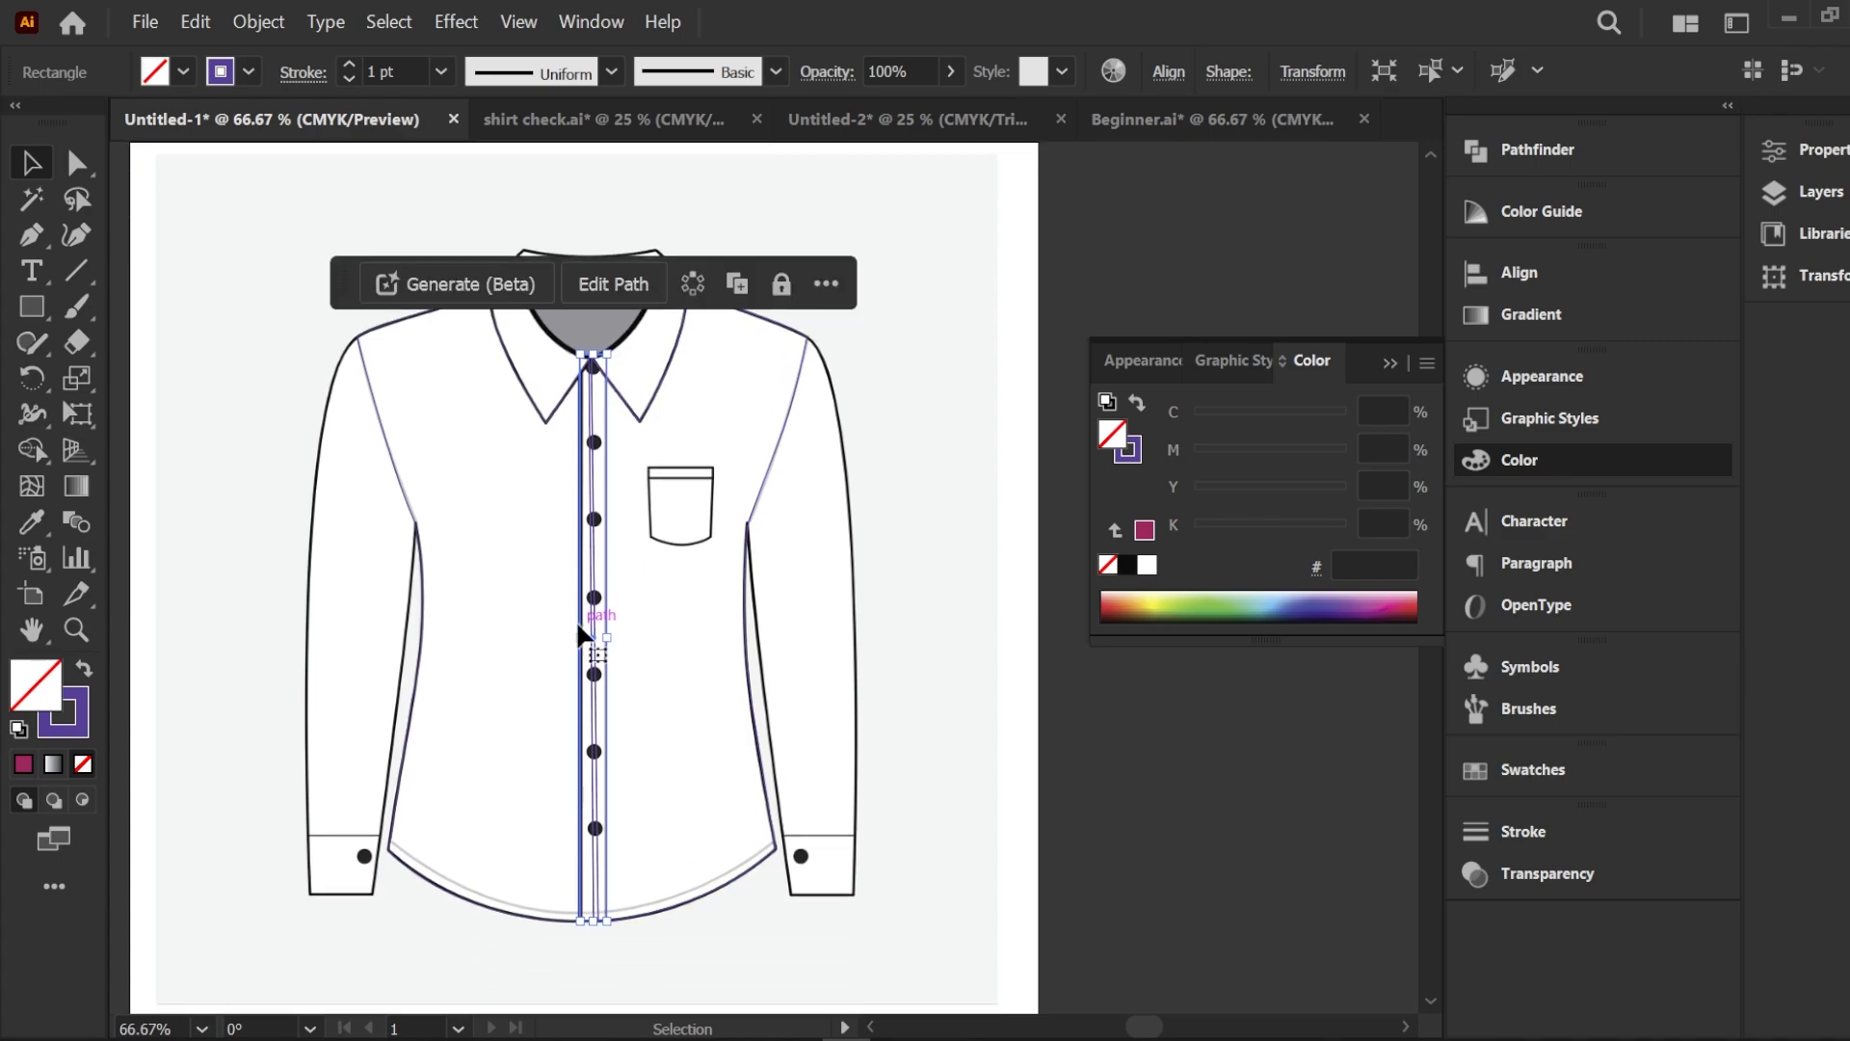
{"action": "left_click", "coordinate": [991, 620]}
Fill the placket rectangle with purple-magenta B91D88 and deselect it
{"action": "left_click", "coordinate": [609, 583]}
{"action": "left_click", "coordinate": [36, 523]}
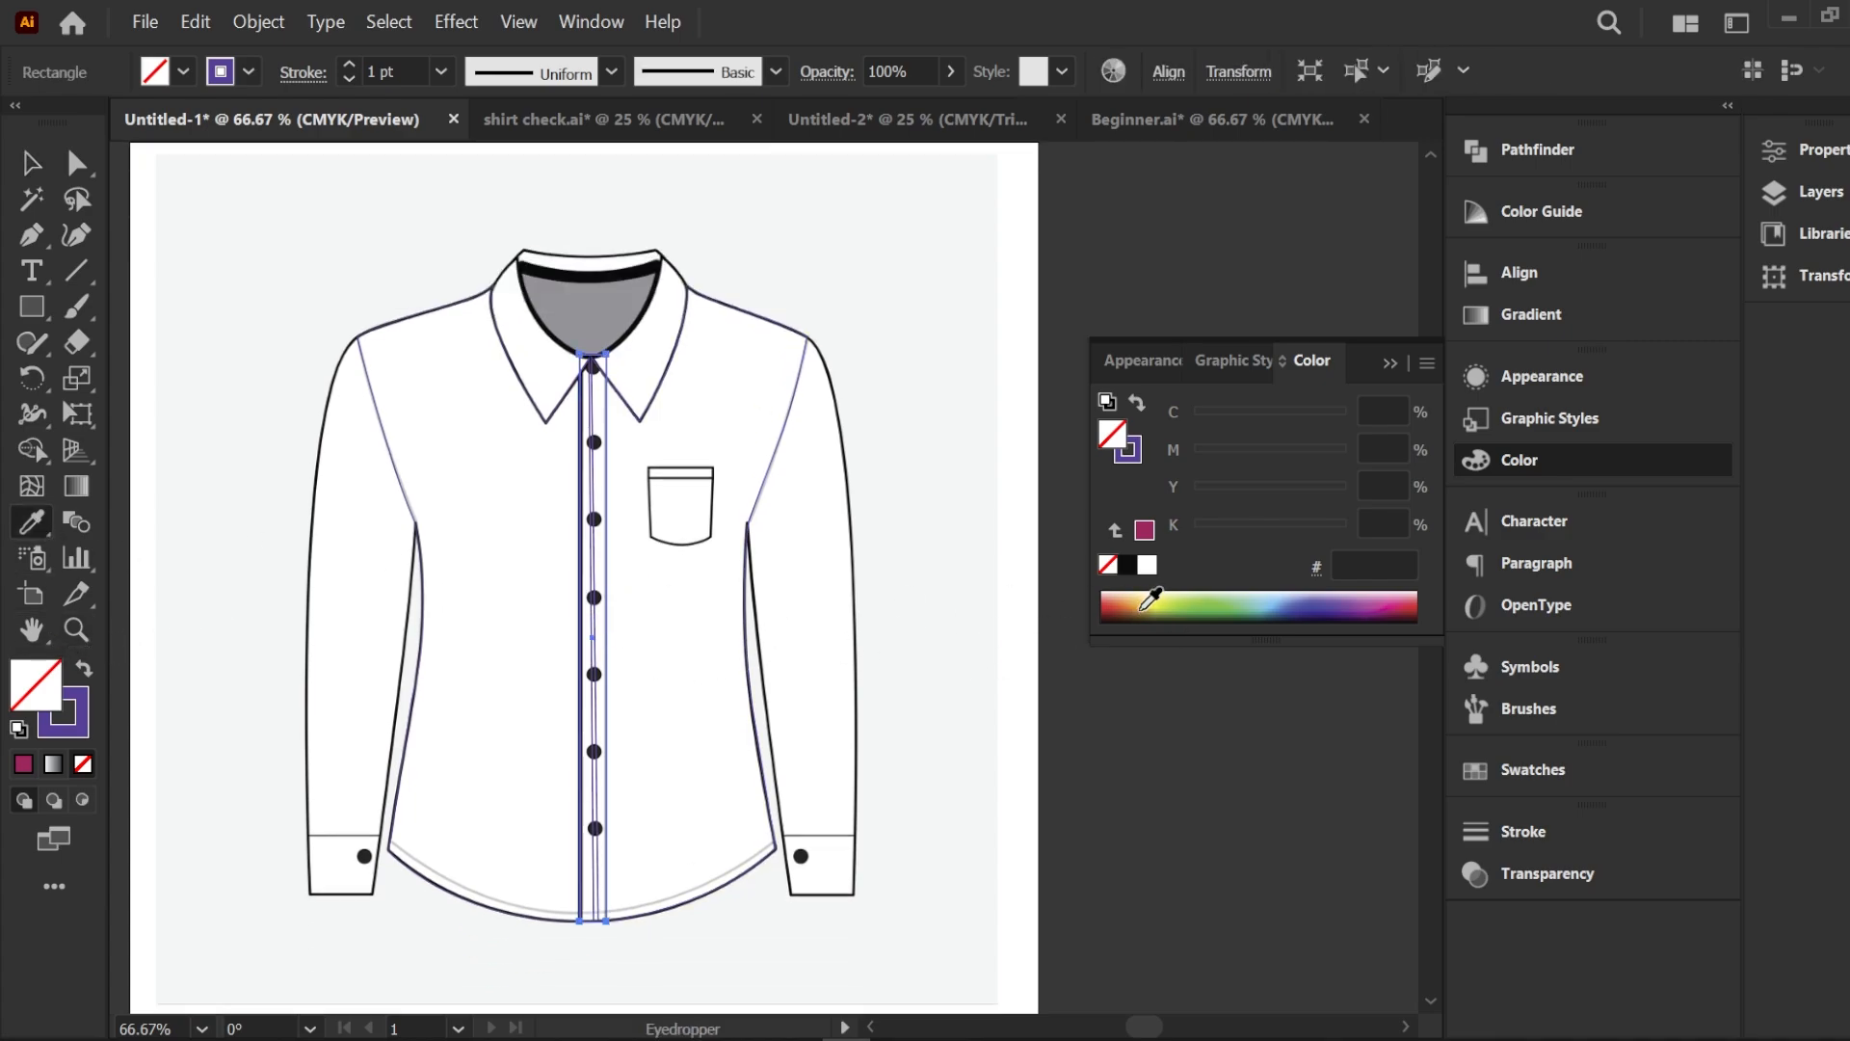
{"action": "left_click", "coordinate": [1320, 597]}
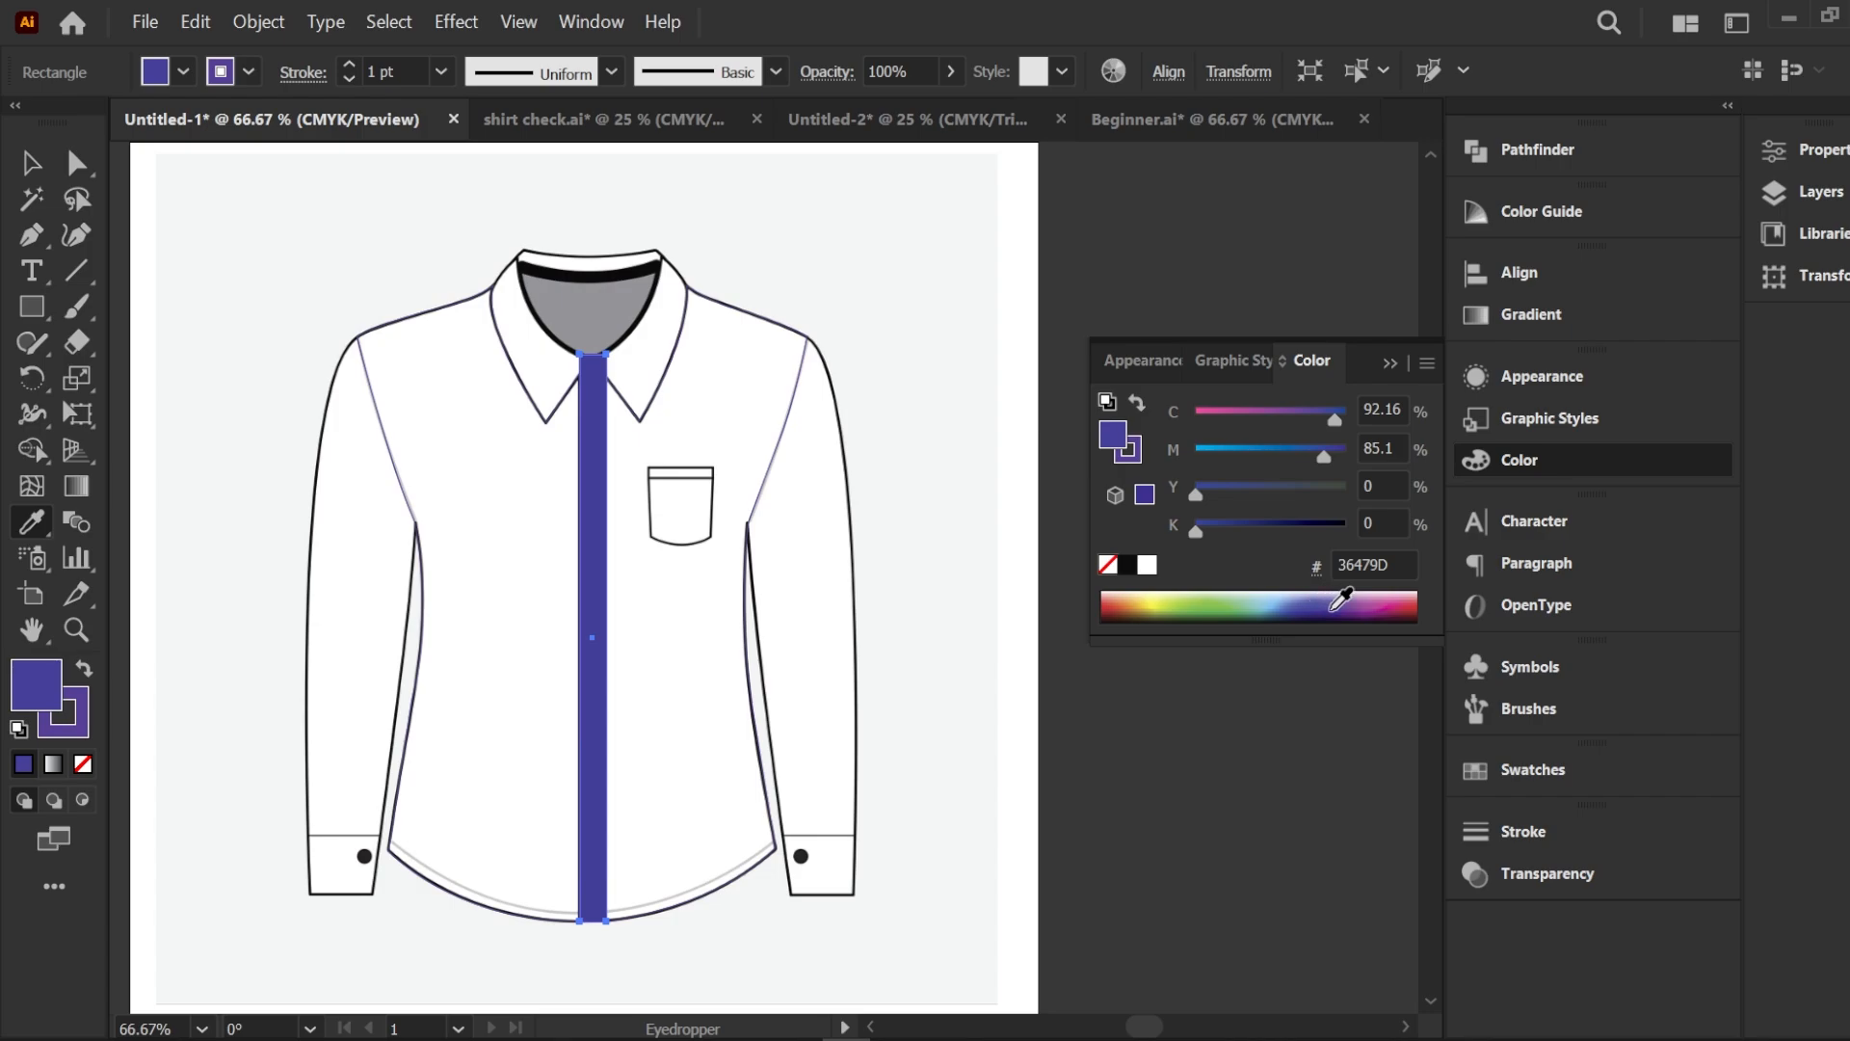
{"action": "left_click", "coordinate": [1378, 608]}
{"action": "left_click", "coordinate": [31, 162]}
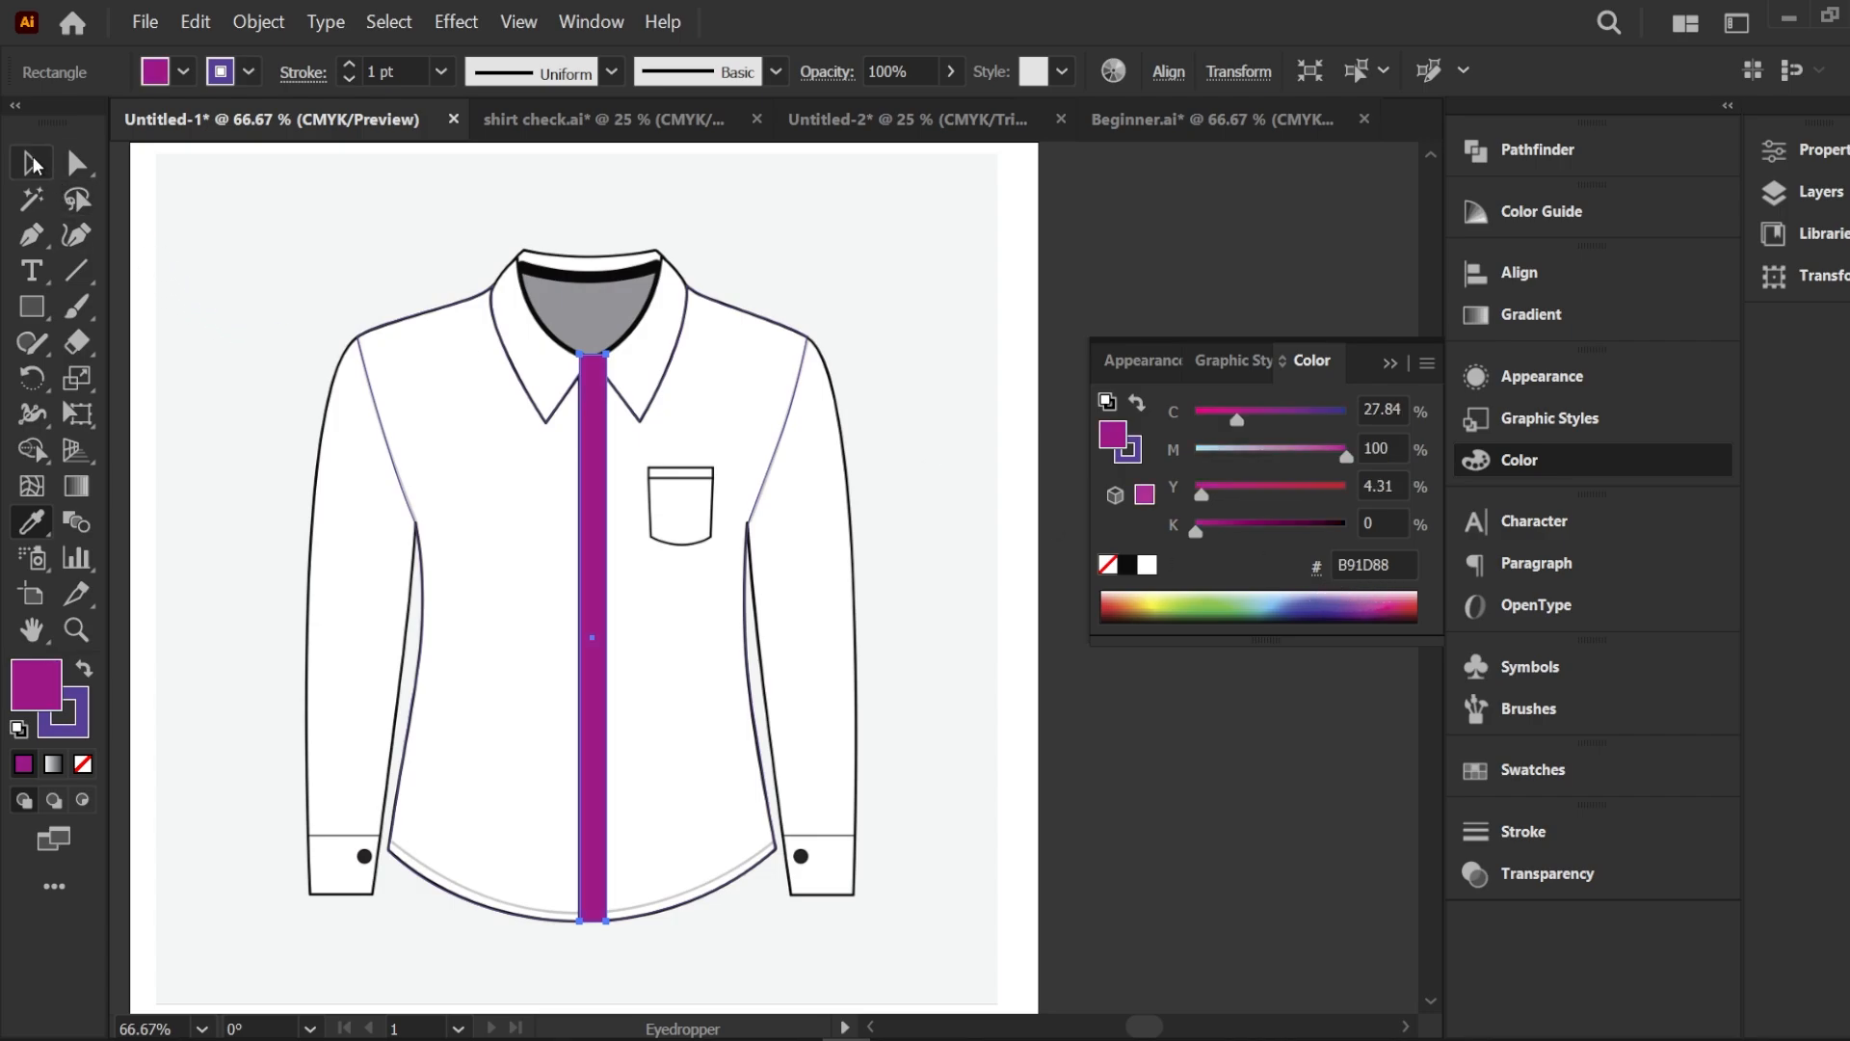
{"action": "left_click", "coordinate": [201, 224]}
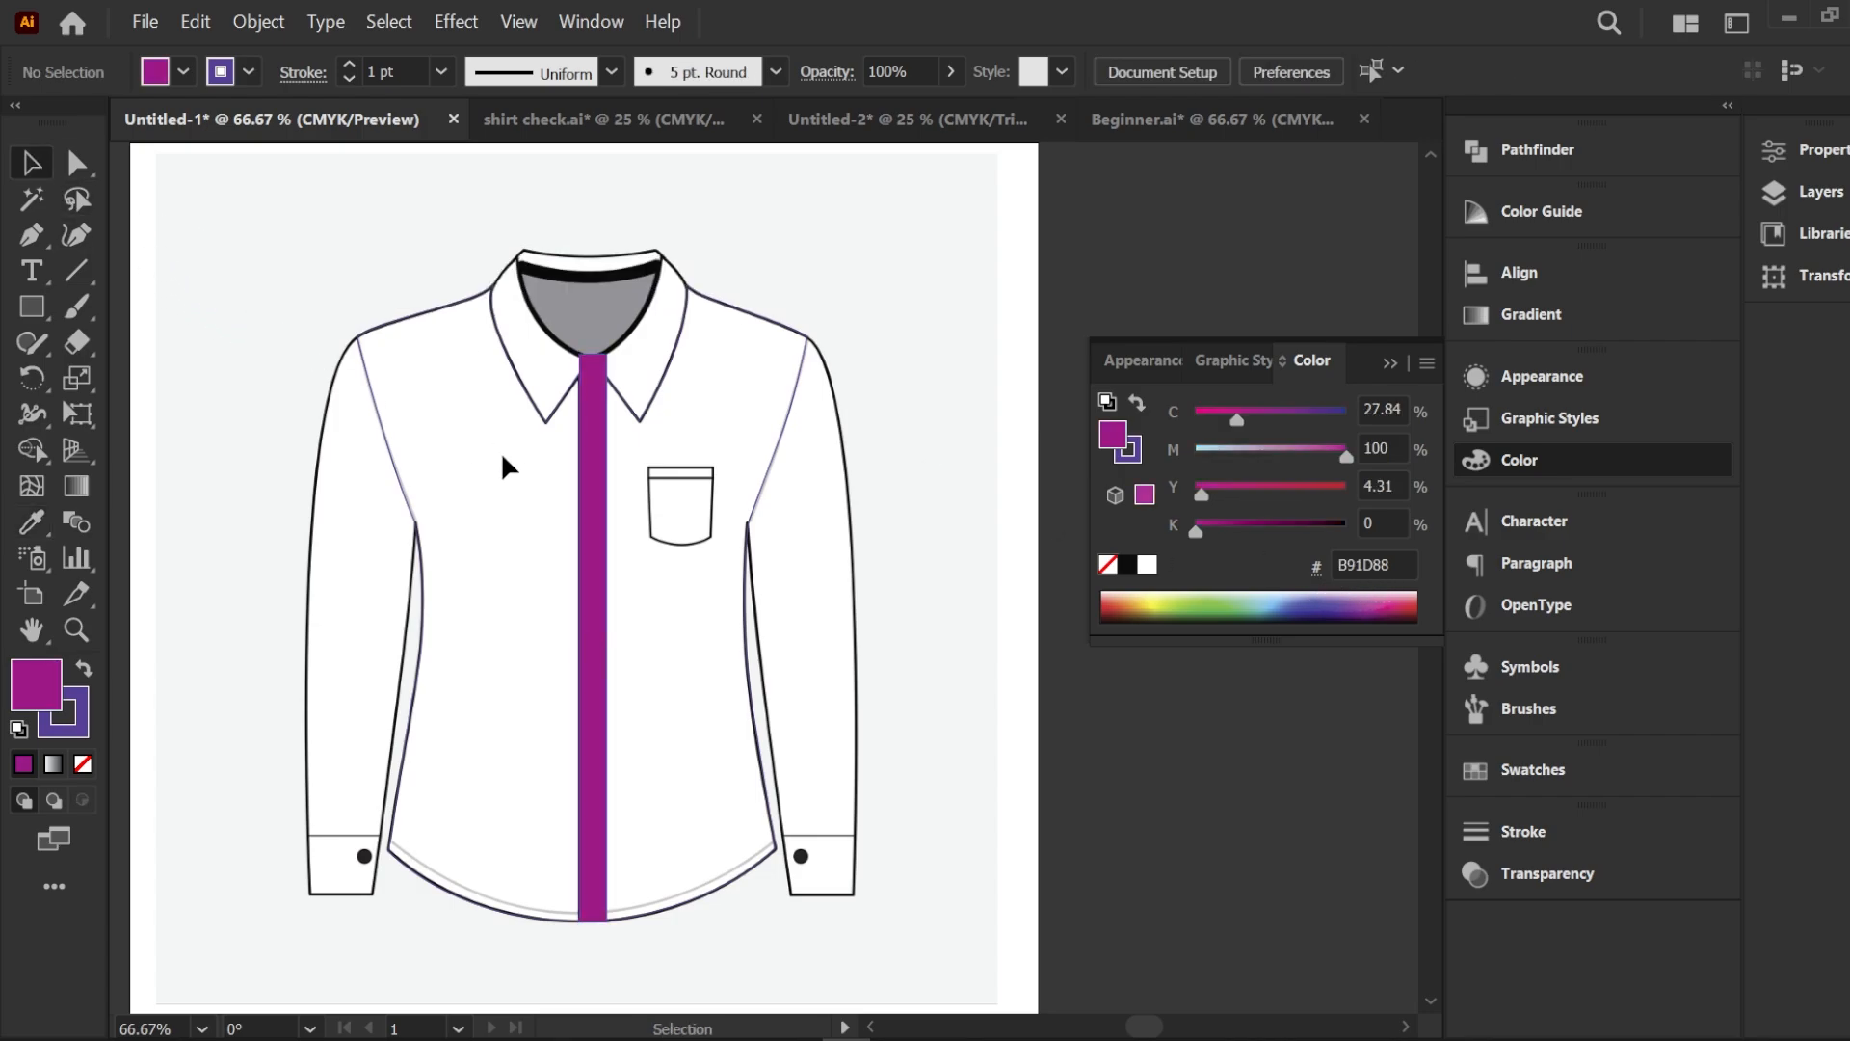
Fill both front panels with red EE273E and deselect them
{"action": "left_click", "coordinate": [393, 457]}
{"action": "left_click", "coordinate": [773, 449], "text": "shift"}
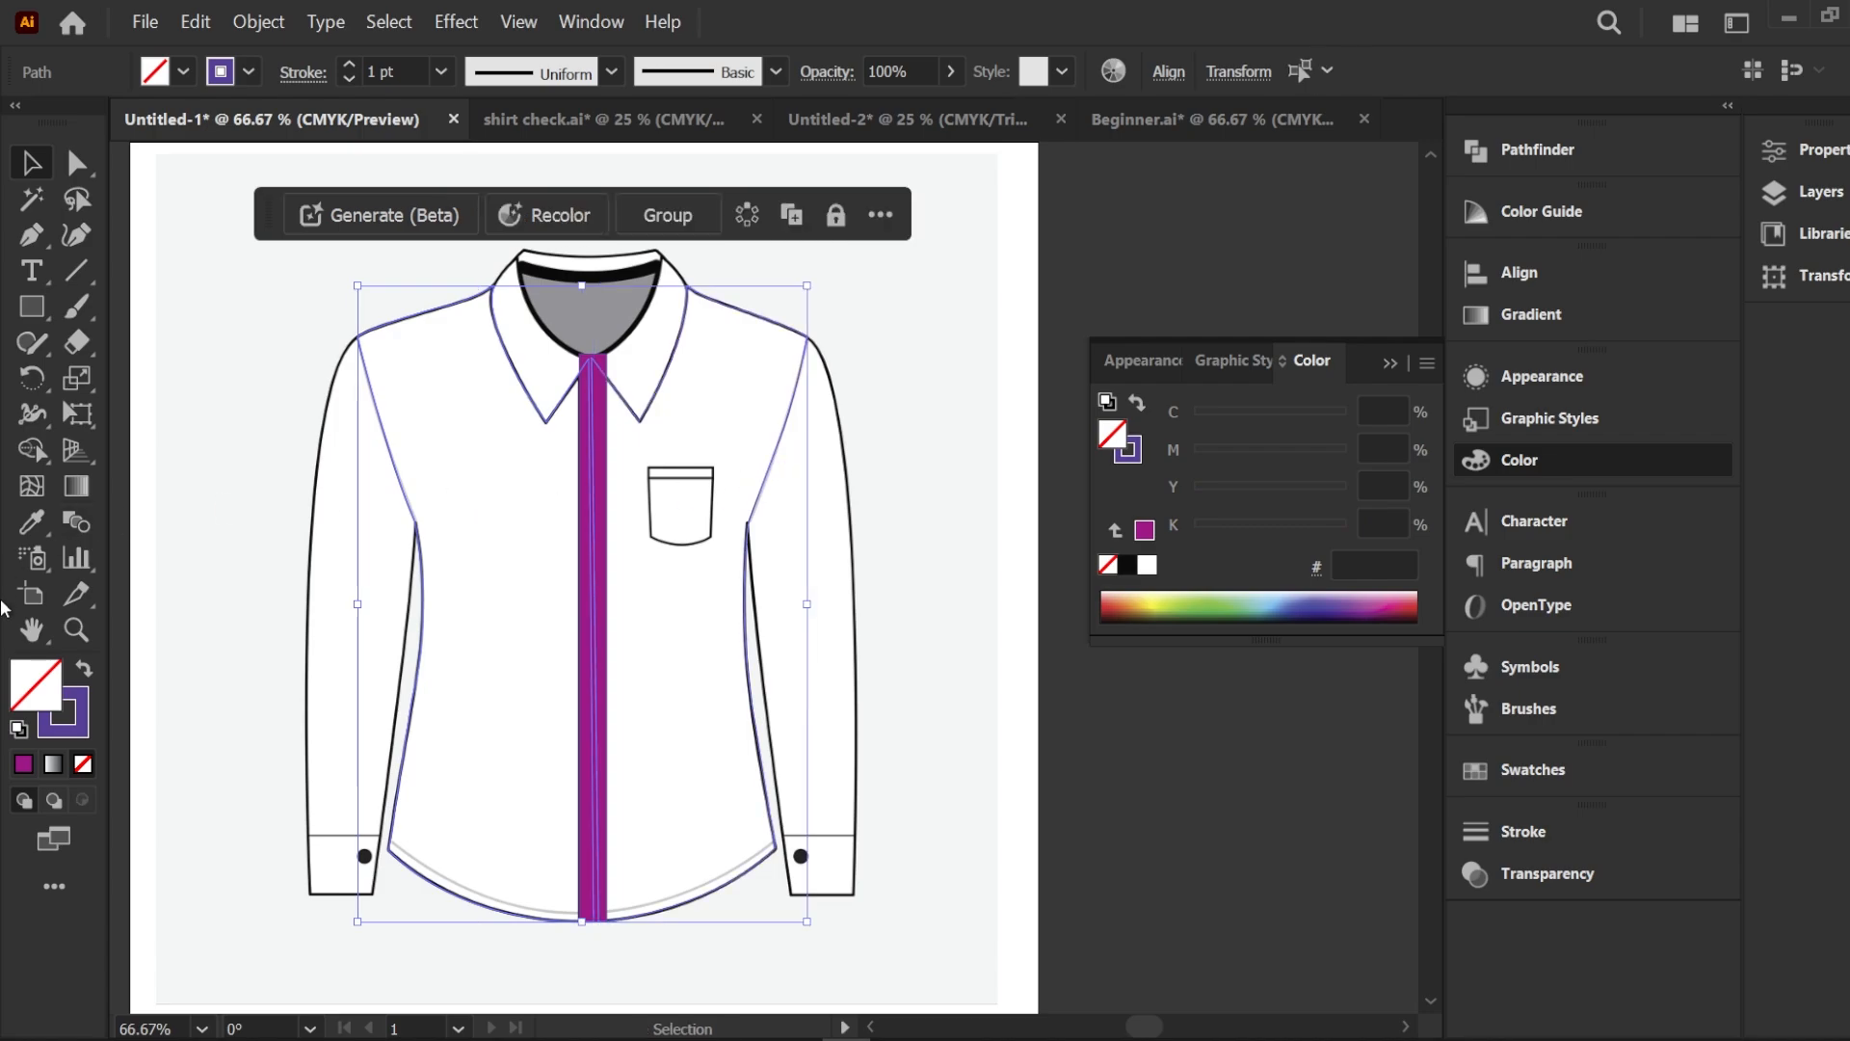
{"action": "left_click", "coordinate": [30, 521]}
{"action": "left_click", "coordinate": [1417, 599]}
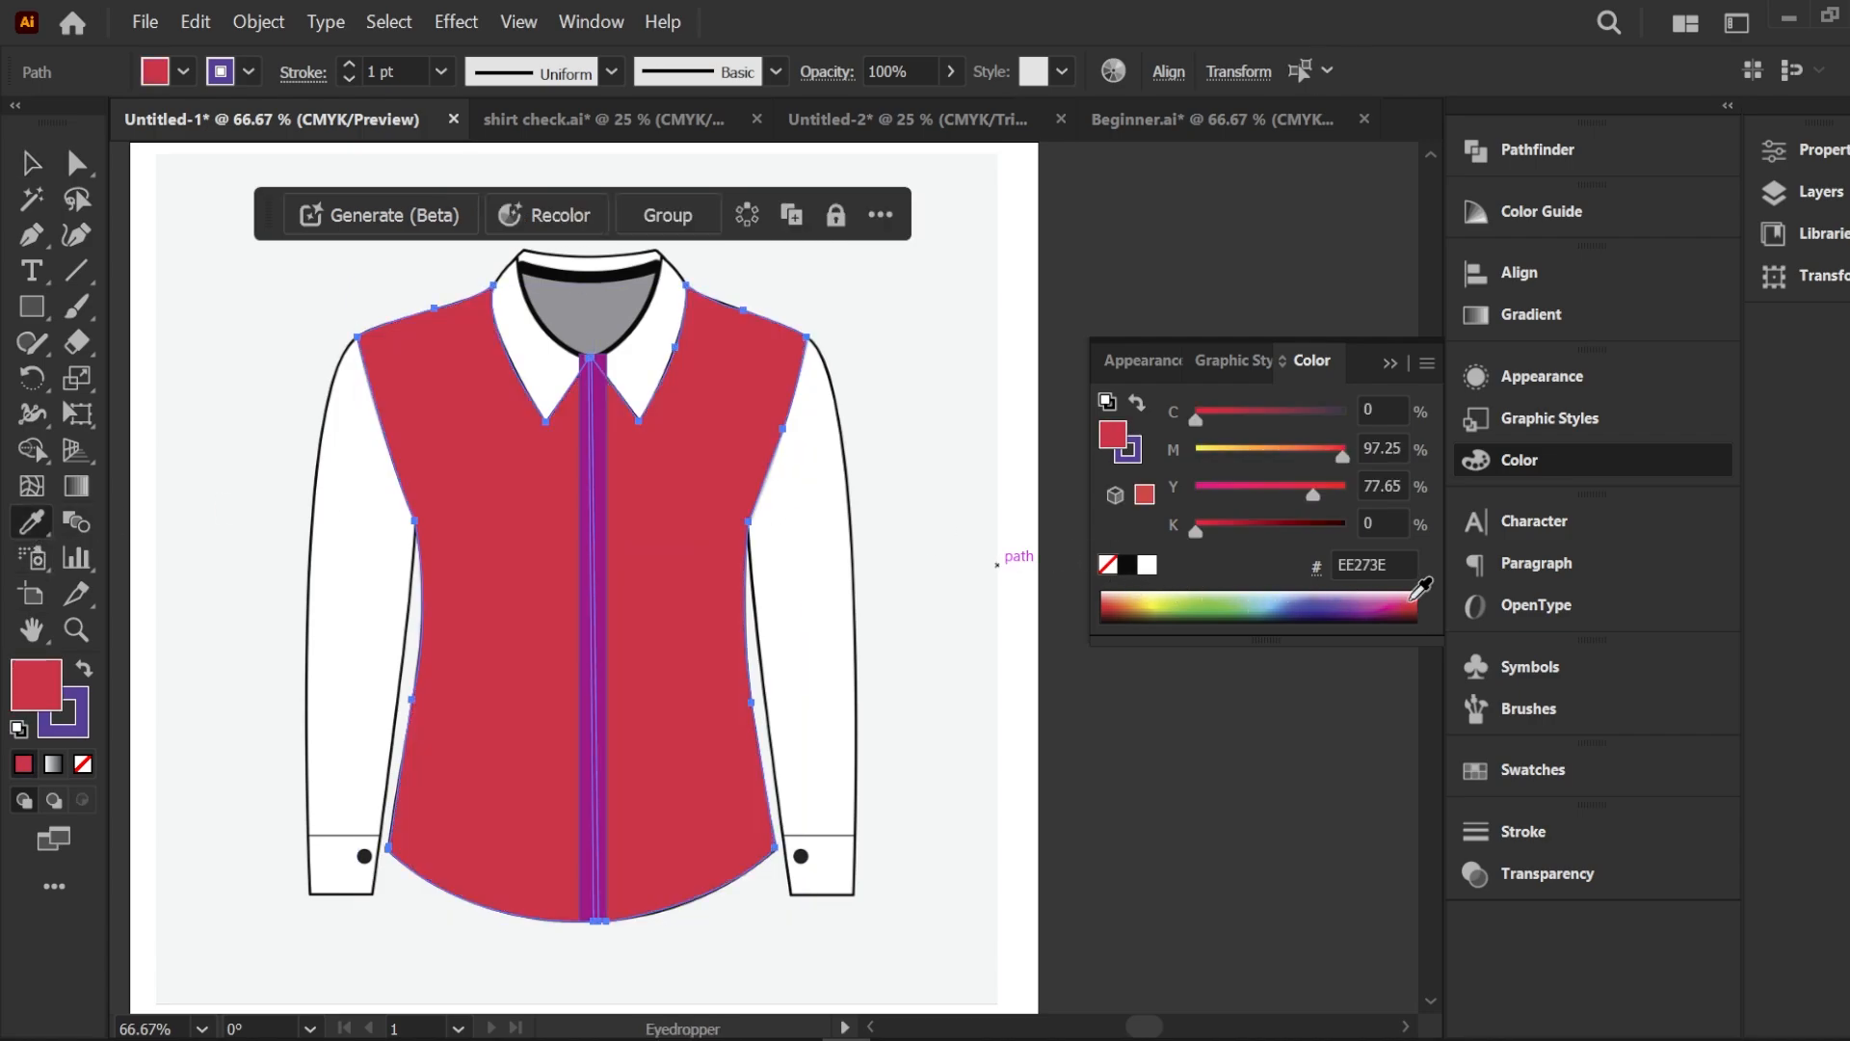
{"action": "left_click", "coordinate": [31, 164]}
{"action": "left_click", "coordinate": [992, 378]}
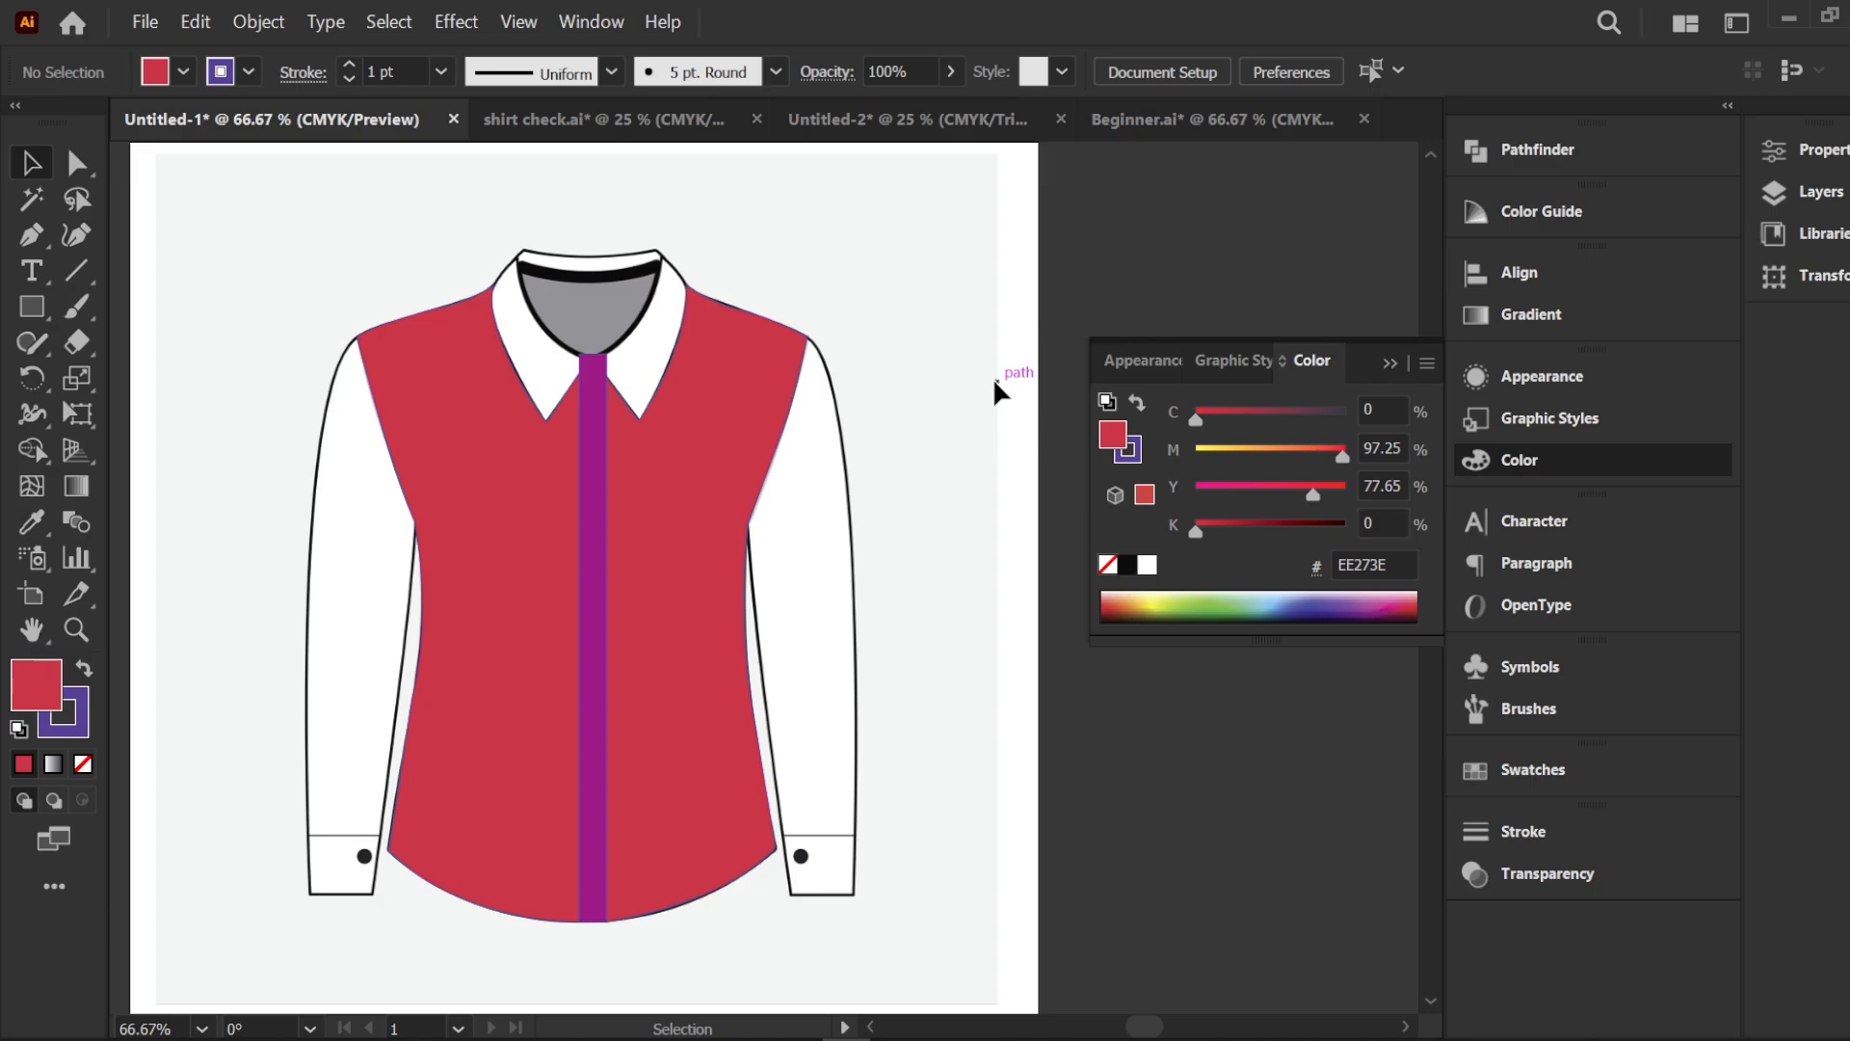
Remove the fills from both front panels and the placket rectangle, and select the placket rectangle
{"action": "left_click", "coordinate": [629, 551]}
{"action": "left_click", "coordinate": [549, 561], "text": "shift"}
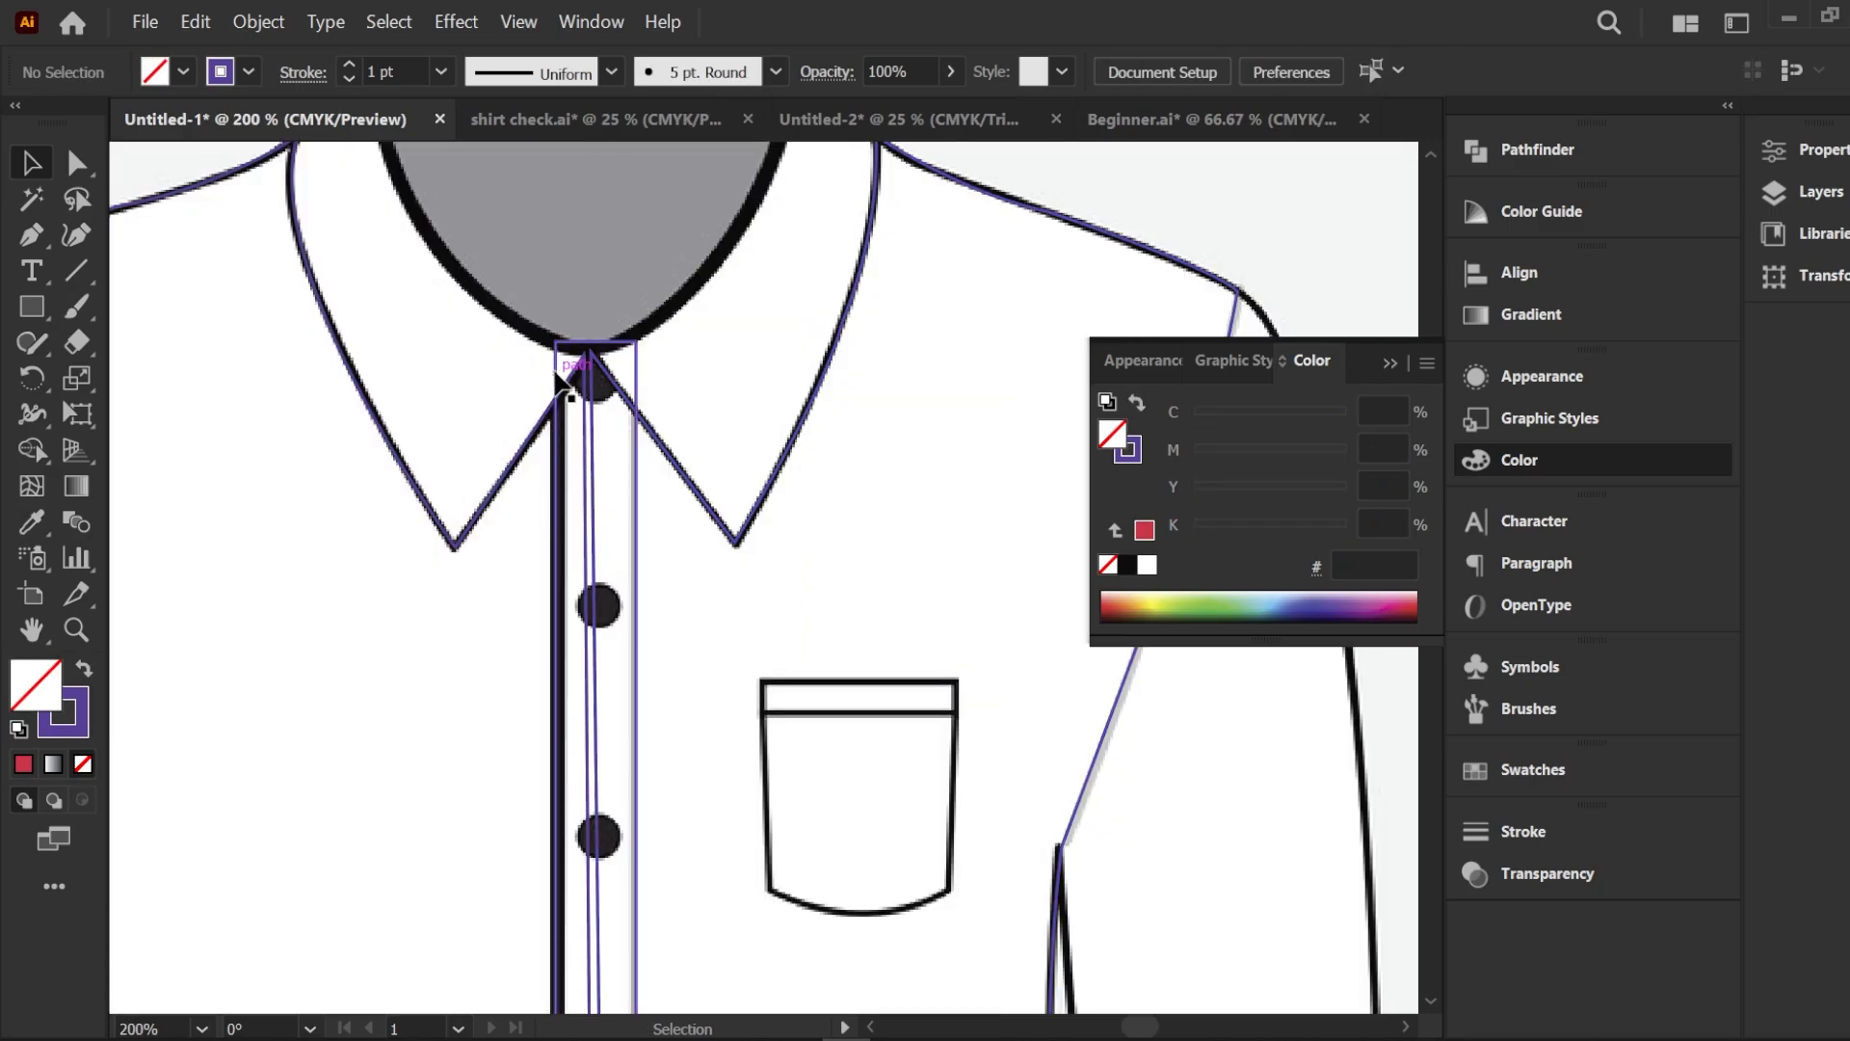
{"action": "scroll", "coordinate": [349, 369], "scroll_direction": "up", "scroll_amount": 3}
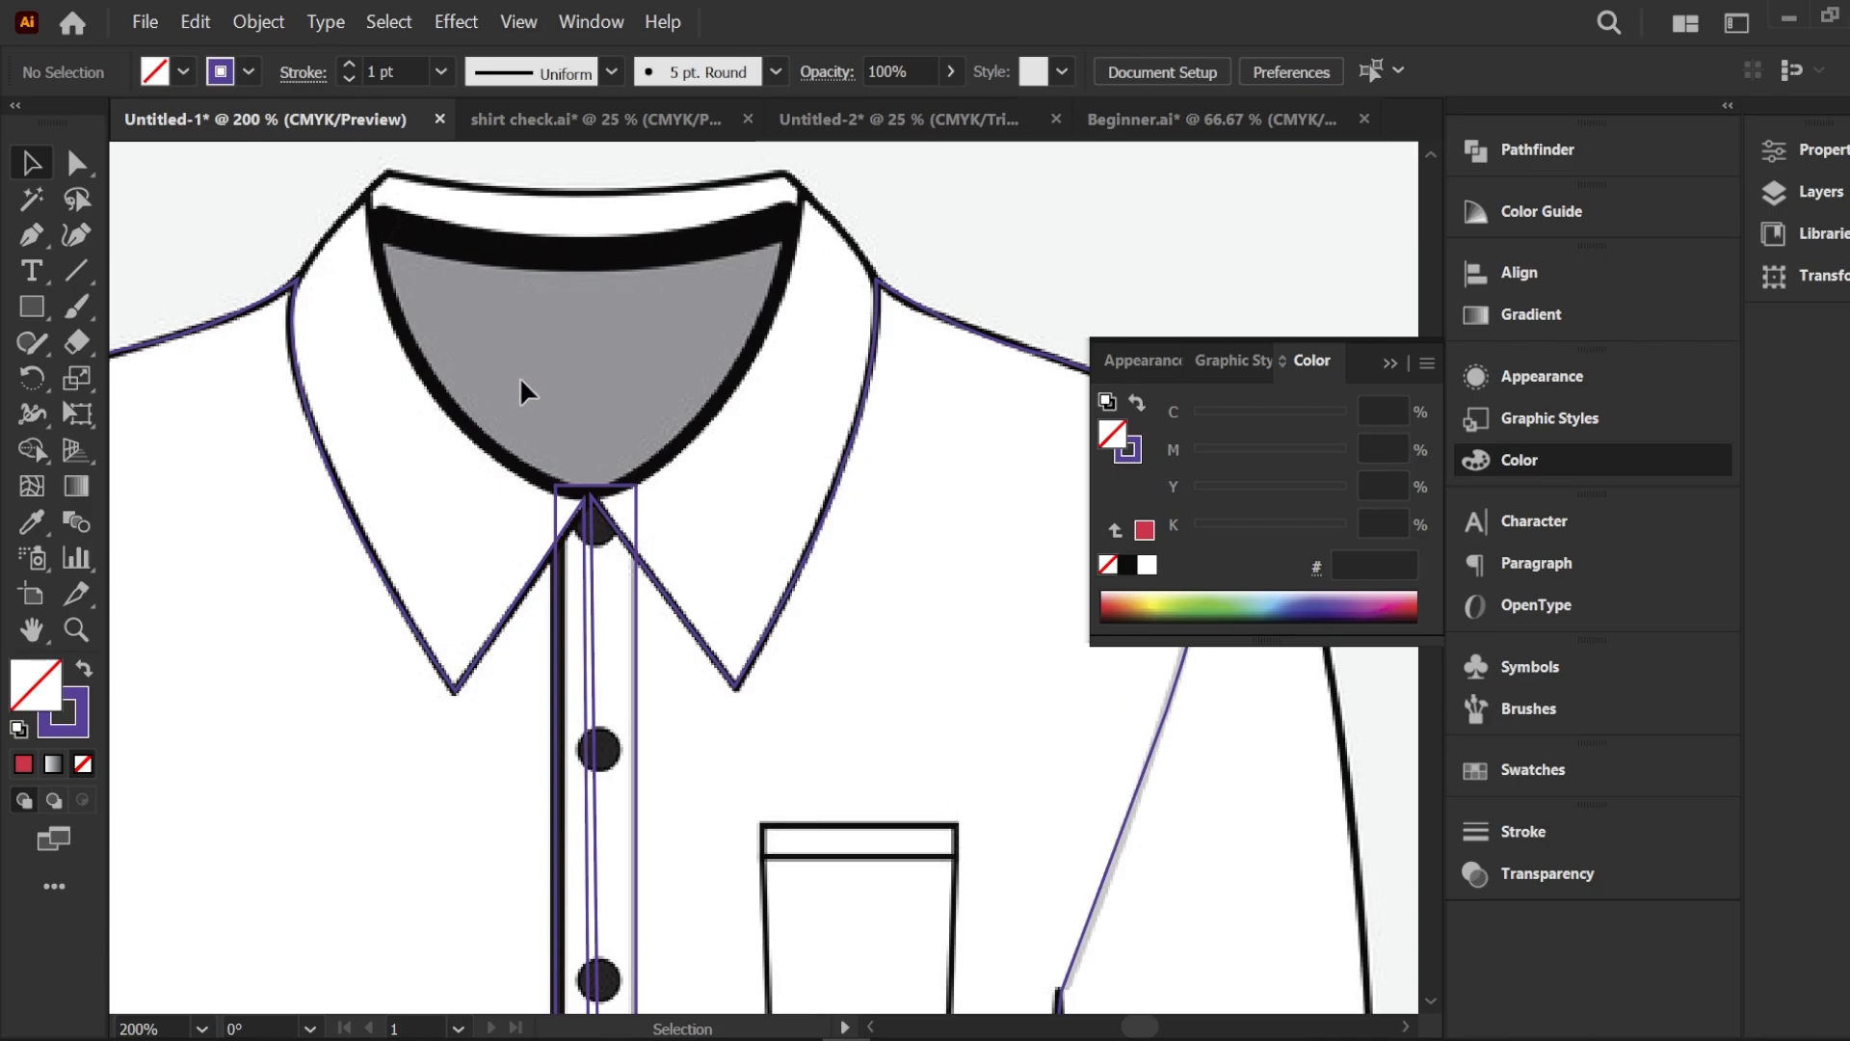
{"action": "key", "text": "ctrl+minus"}
{"action": "key", "text": "ctrl+minus"}
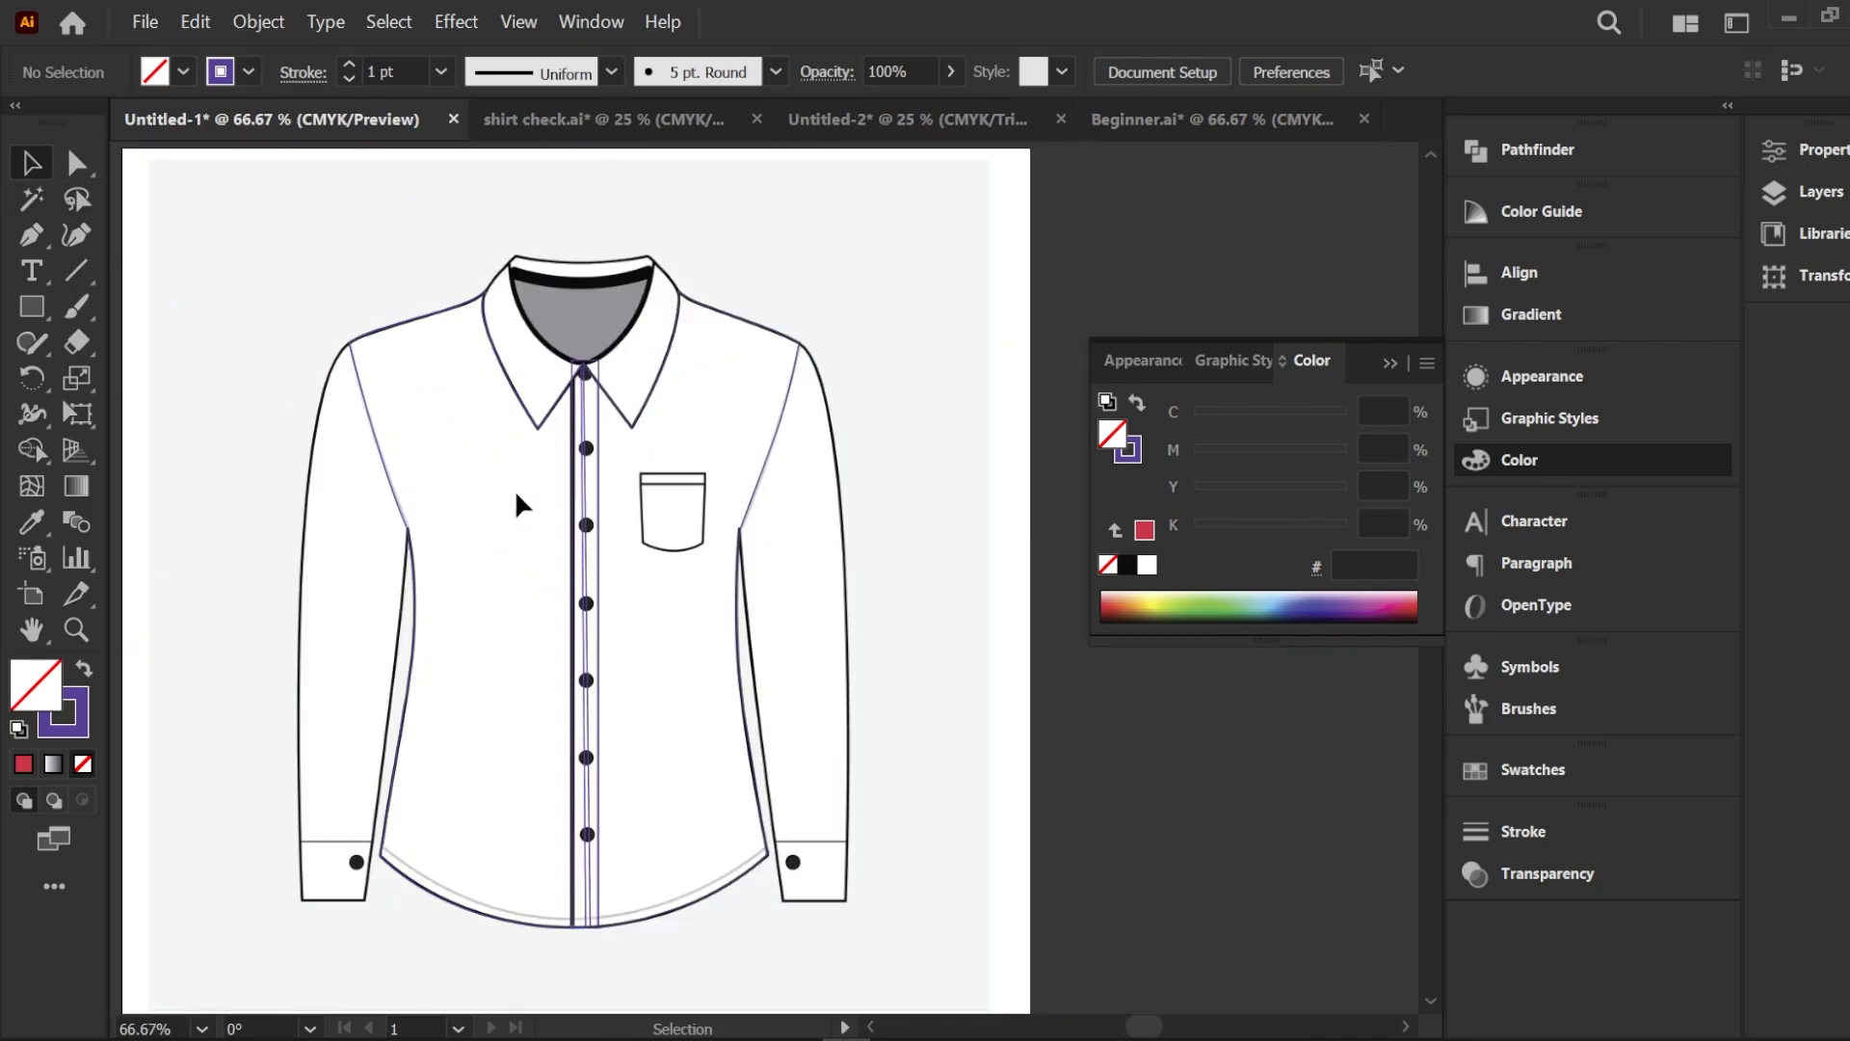
{"action": "left_click", "coordinate": [574, 547]}
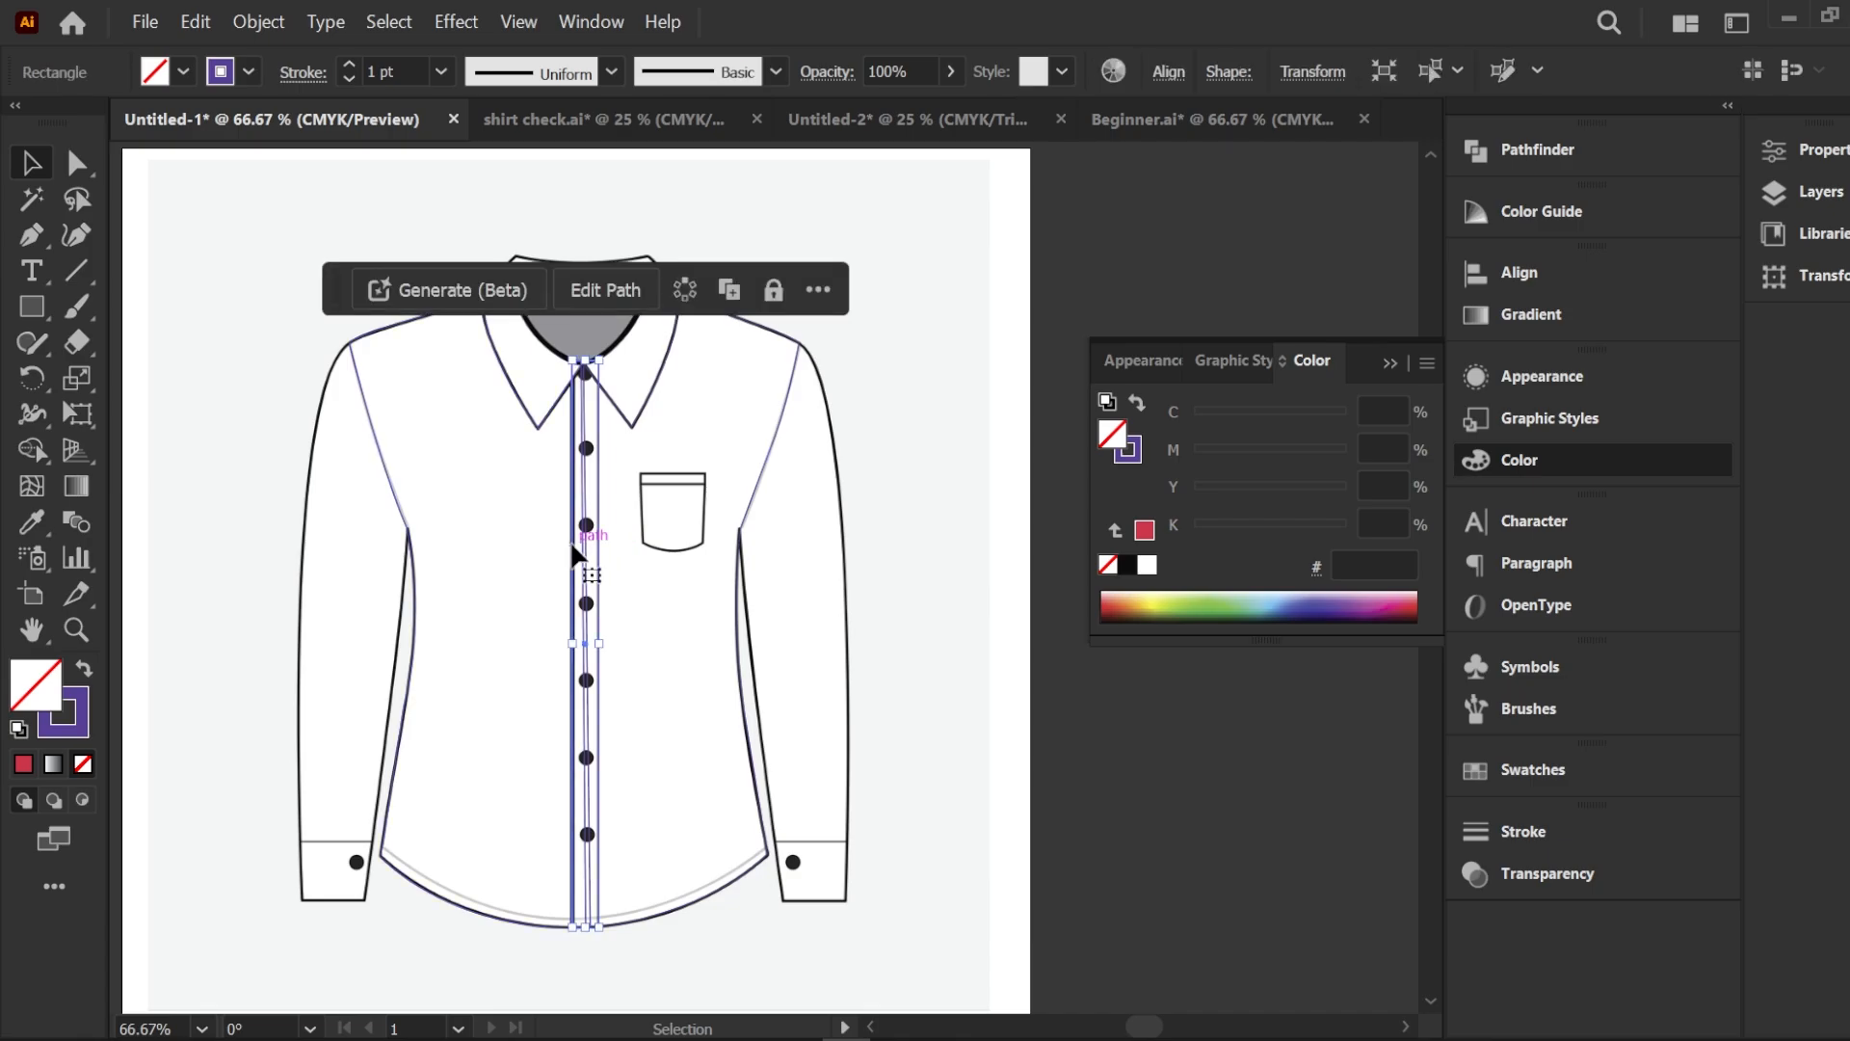
Duplicate in place the left front panel's edge segments around the left collar tip, from shoulder point to centre front
{"action": "left_click", "coordinate": [780, 456]}
{"action": "scroll", "coordinate": [520, 333], "scroll_direction": "up", "scroll_amount": 6}
{"action": "scroll", "coordinate": [483, 351], "scroll_direction": "down", "scroll_amount": 4}
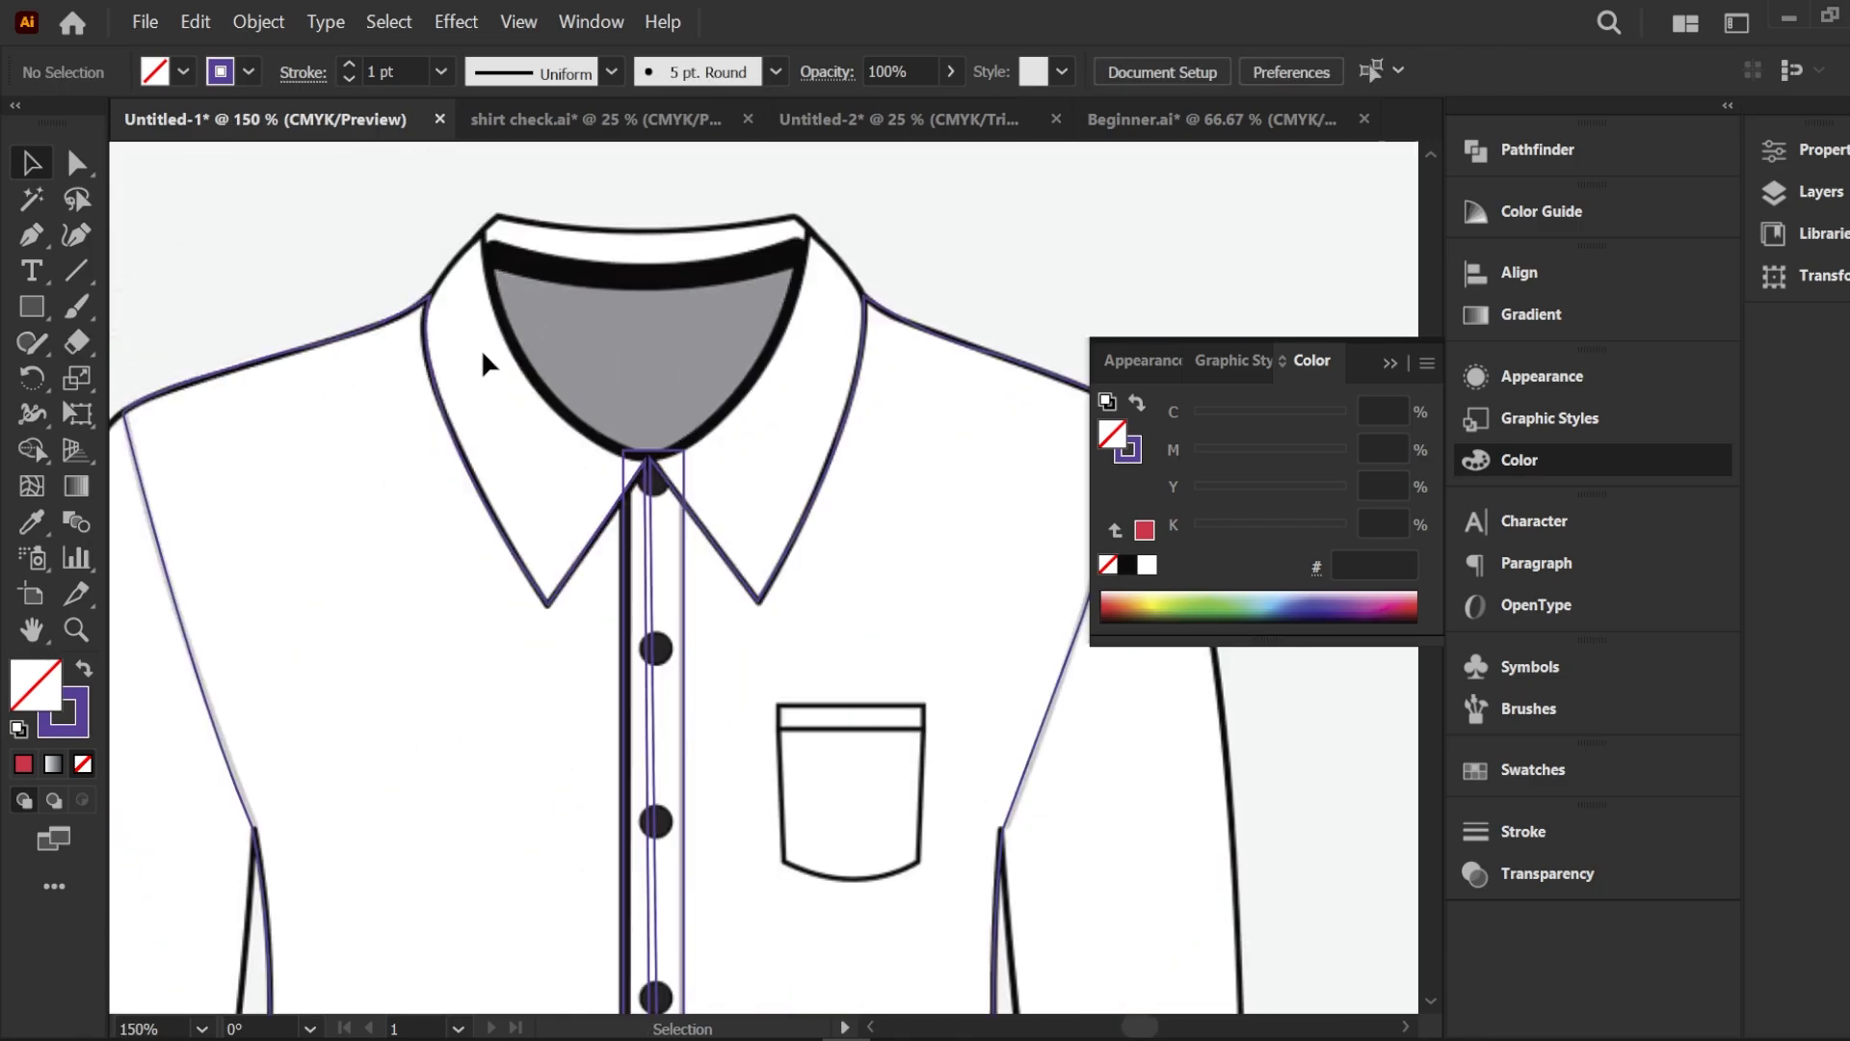
{"action": "scroll", "coordinate": [496, 316], "scroll_direction": "up", "scroll_amount": 1}
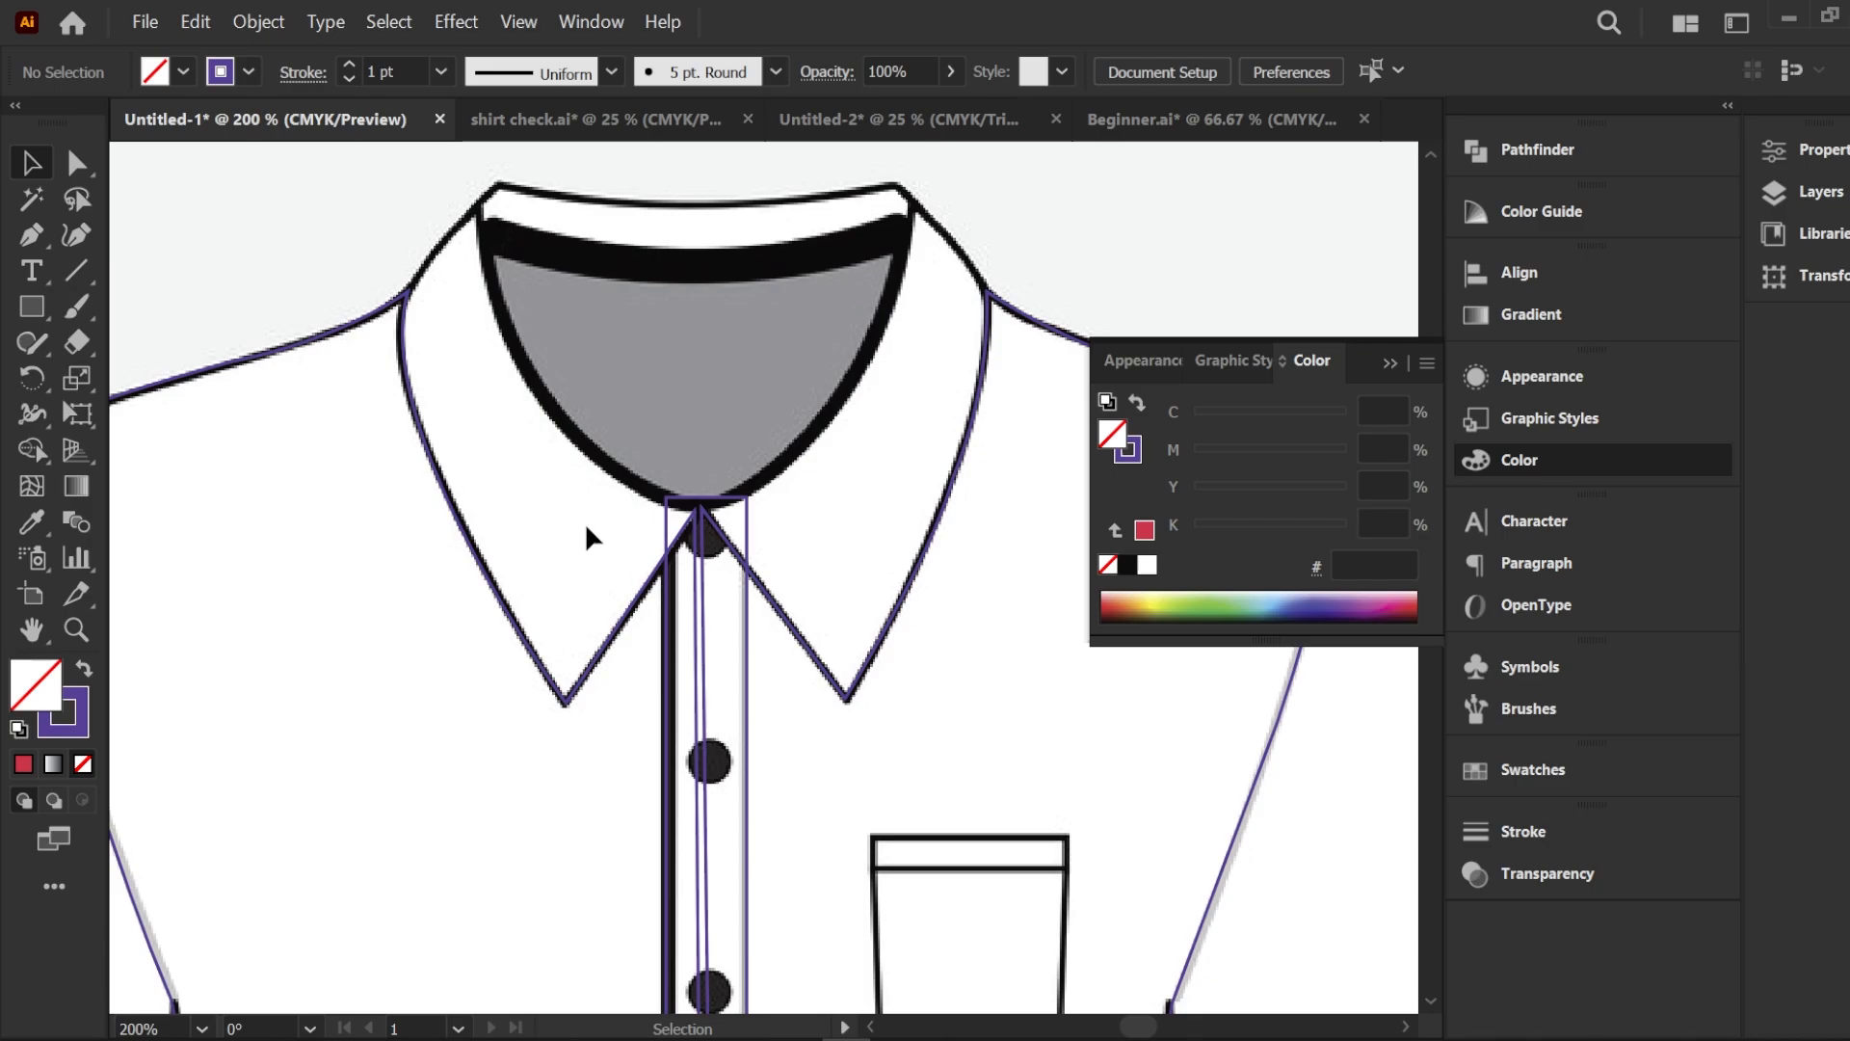
{"action": "left_click", "coordinate": [79, 165]}
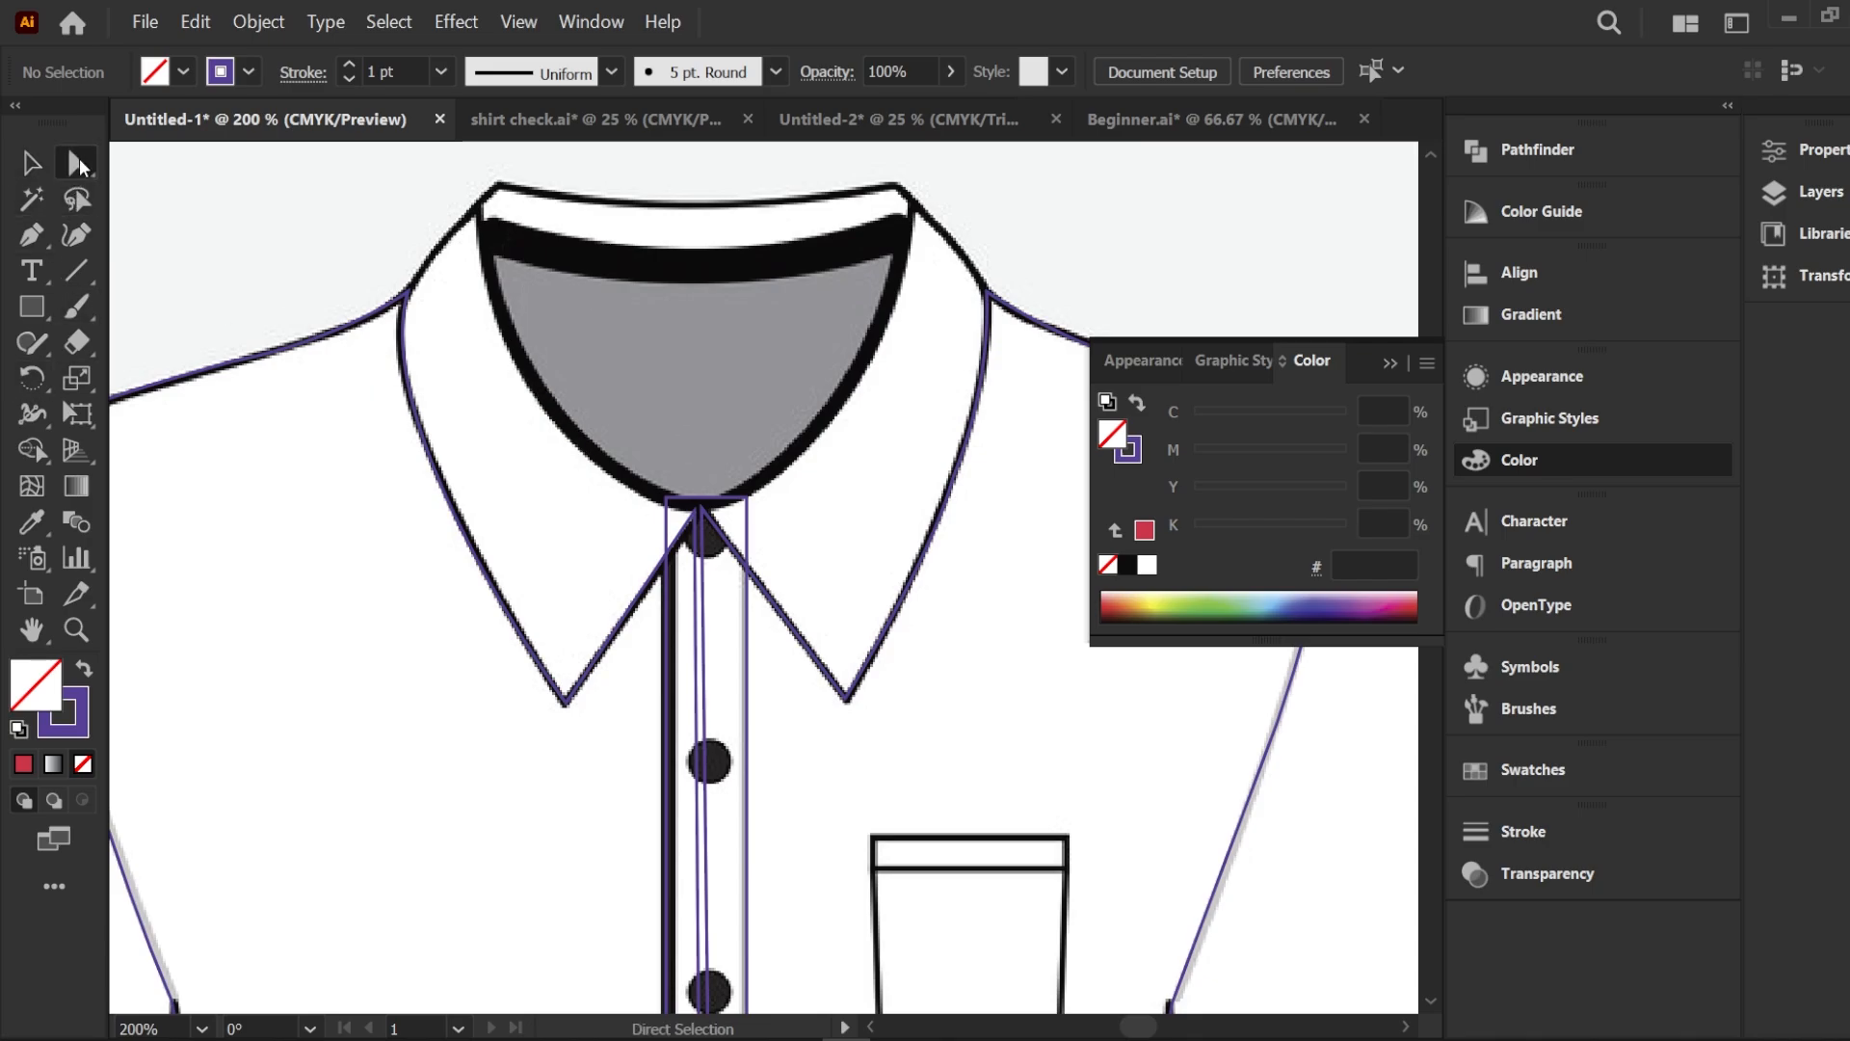
{"action": "left_click", "coordinate": [453, 509]}
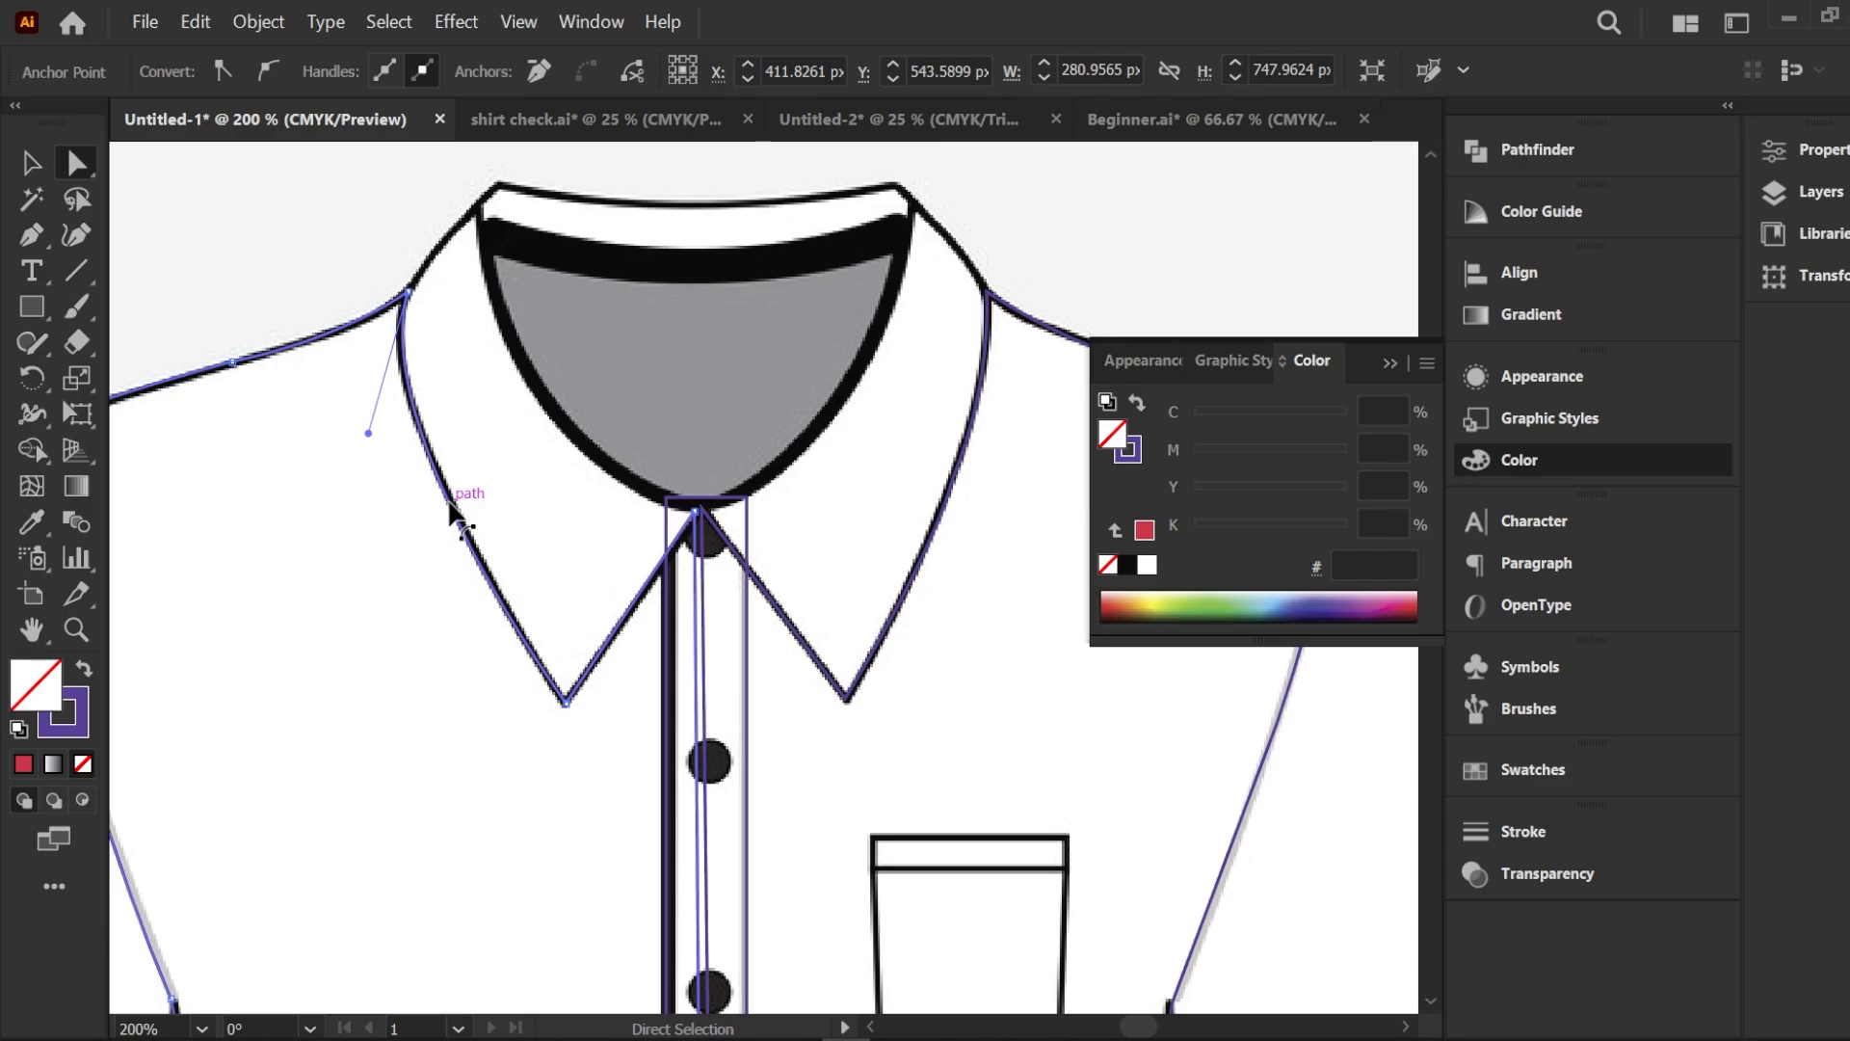
{"action": "left_click", "coordinate": [31, 163]}
{"action": "left_click", "coordinate": [269, 332]}
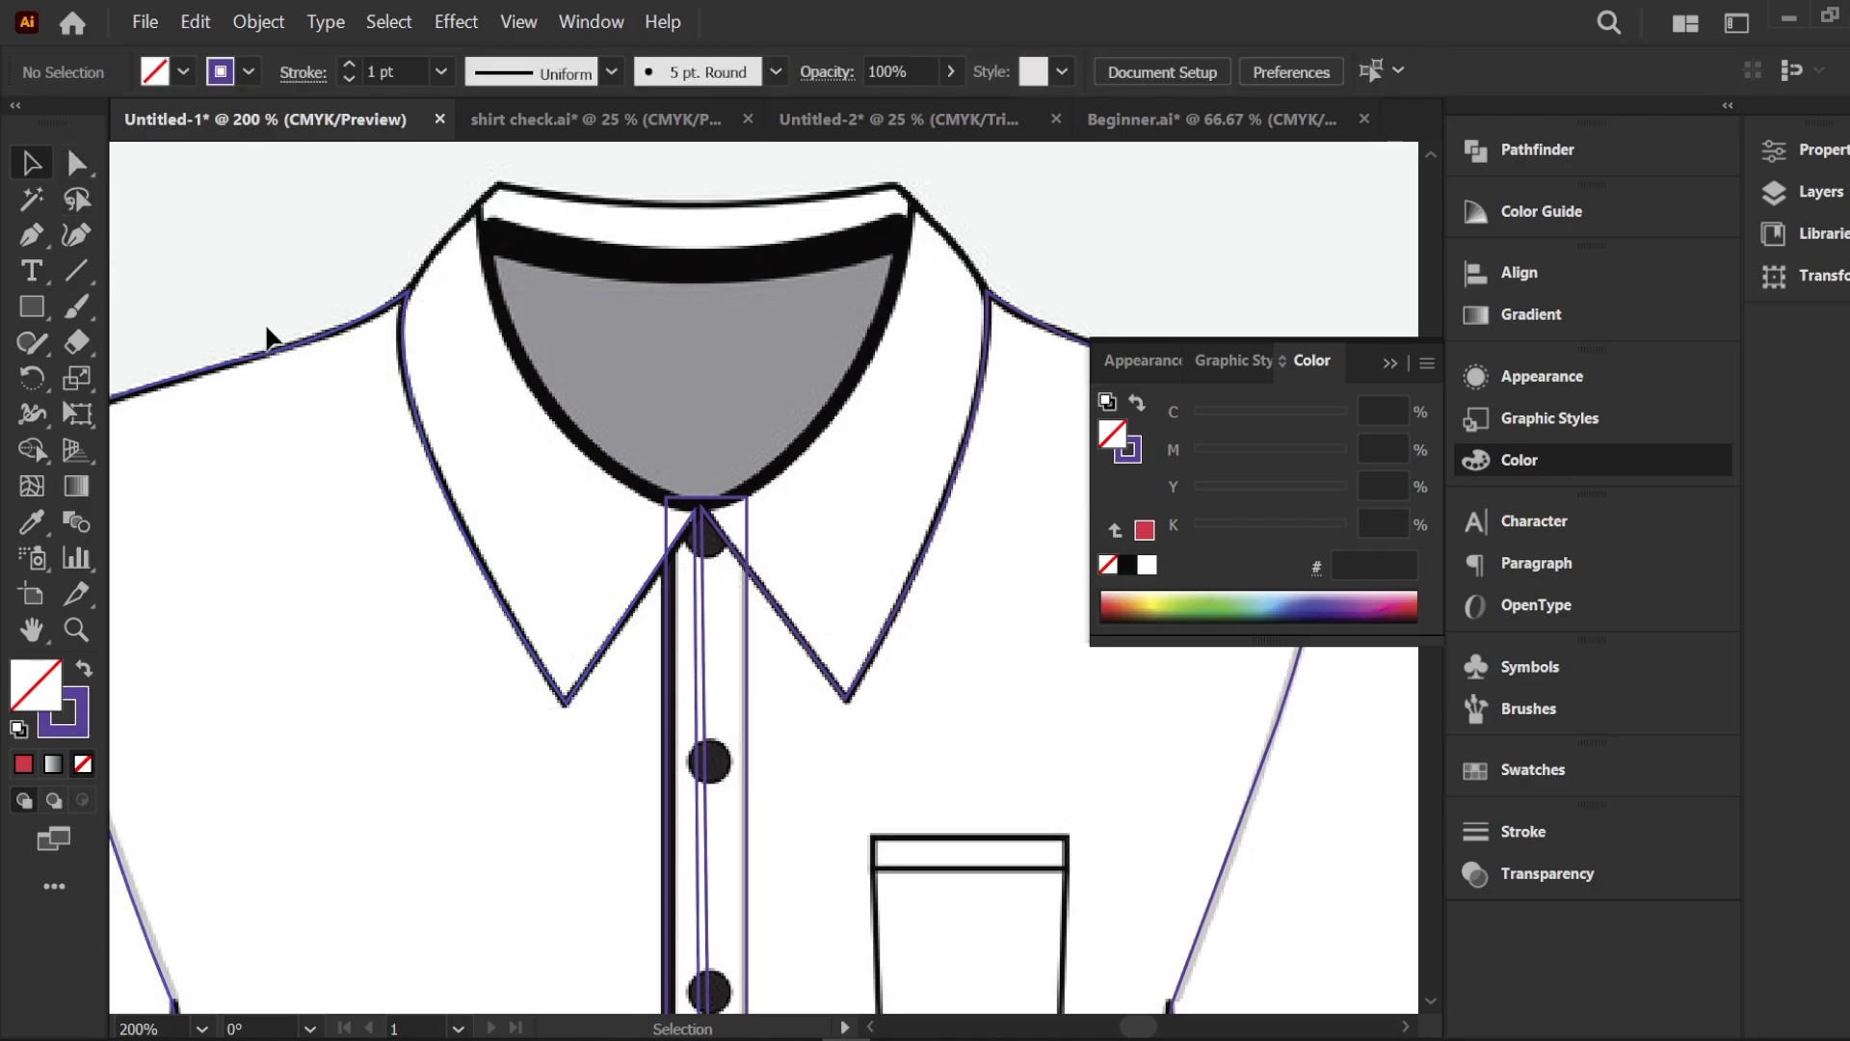
{"action": "left_click", "coordinate": [421, 432]}
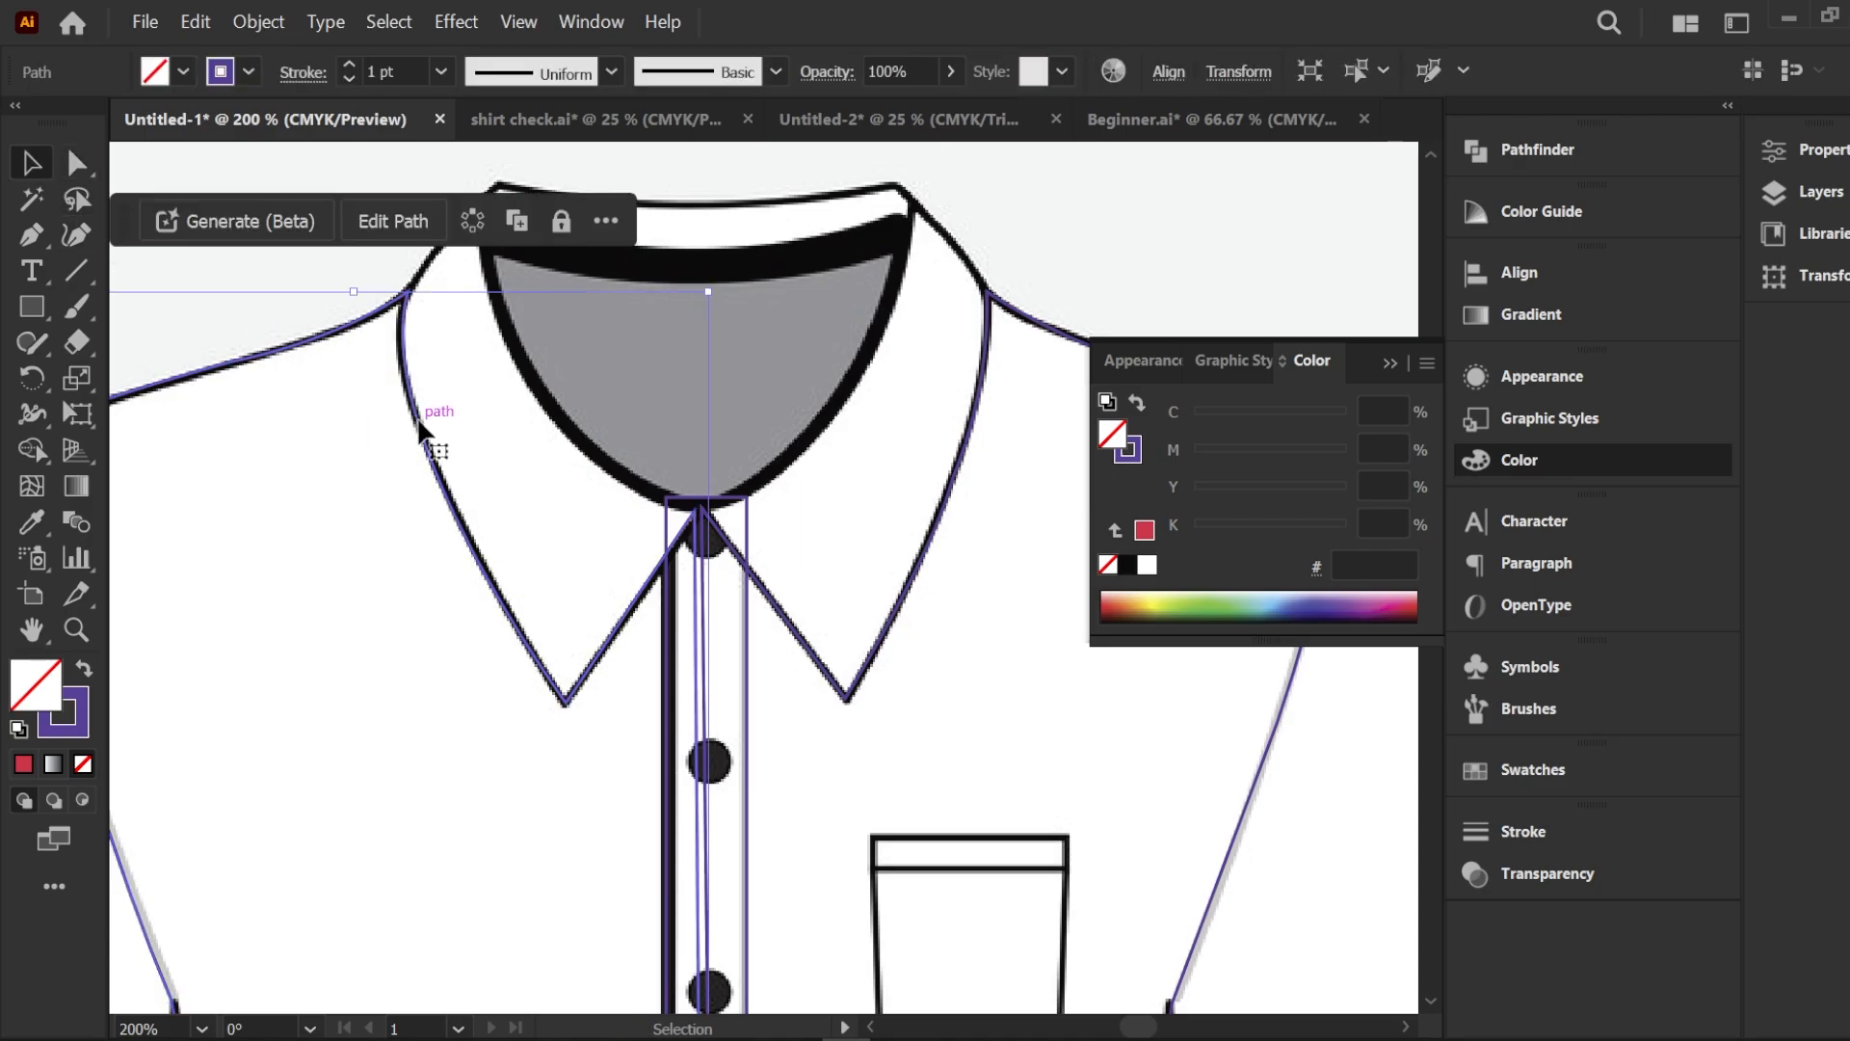
{"action": "left_click", "coordinate": [76, 166]}
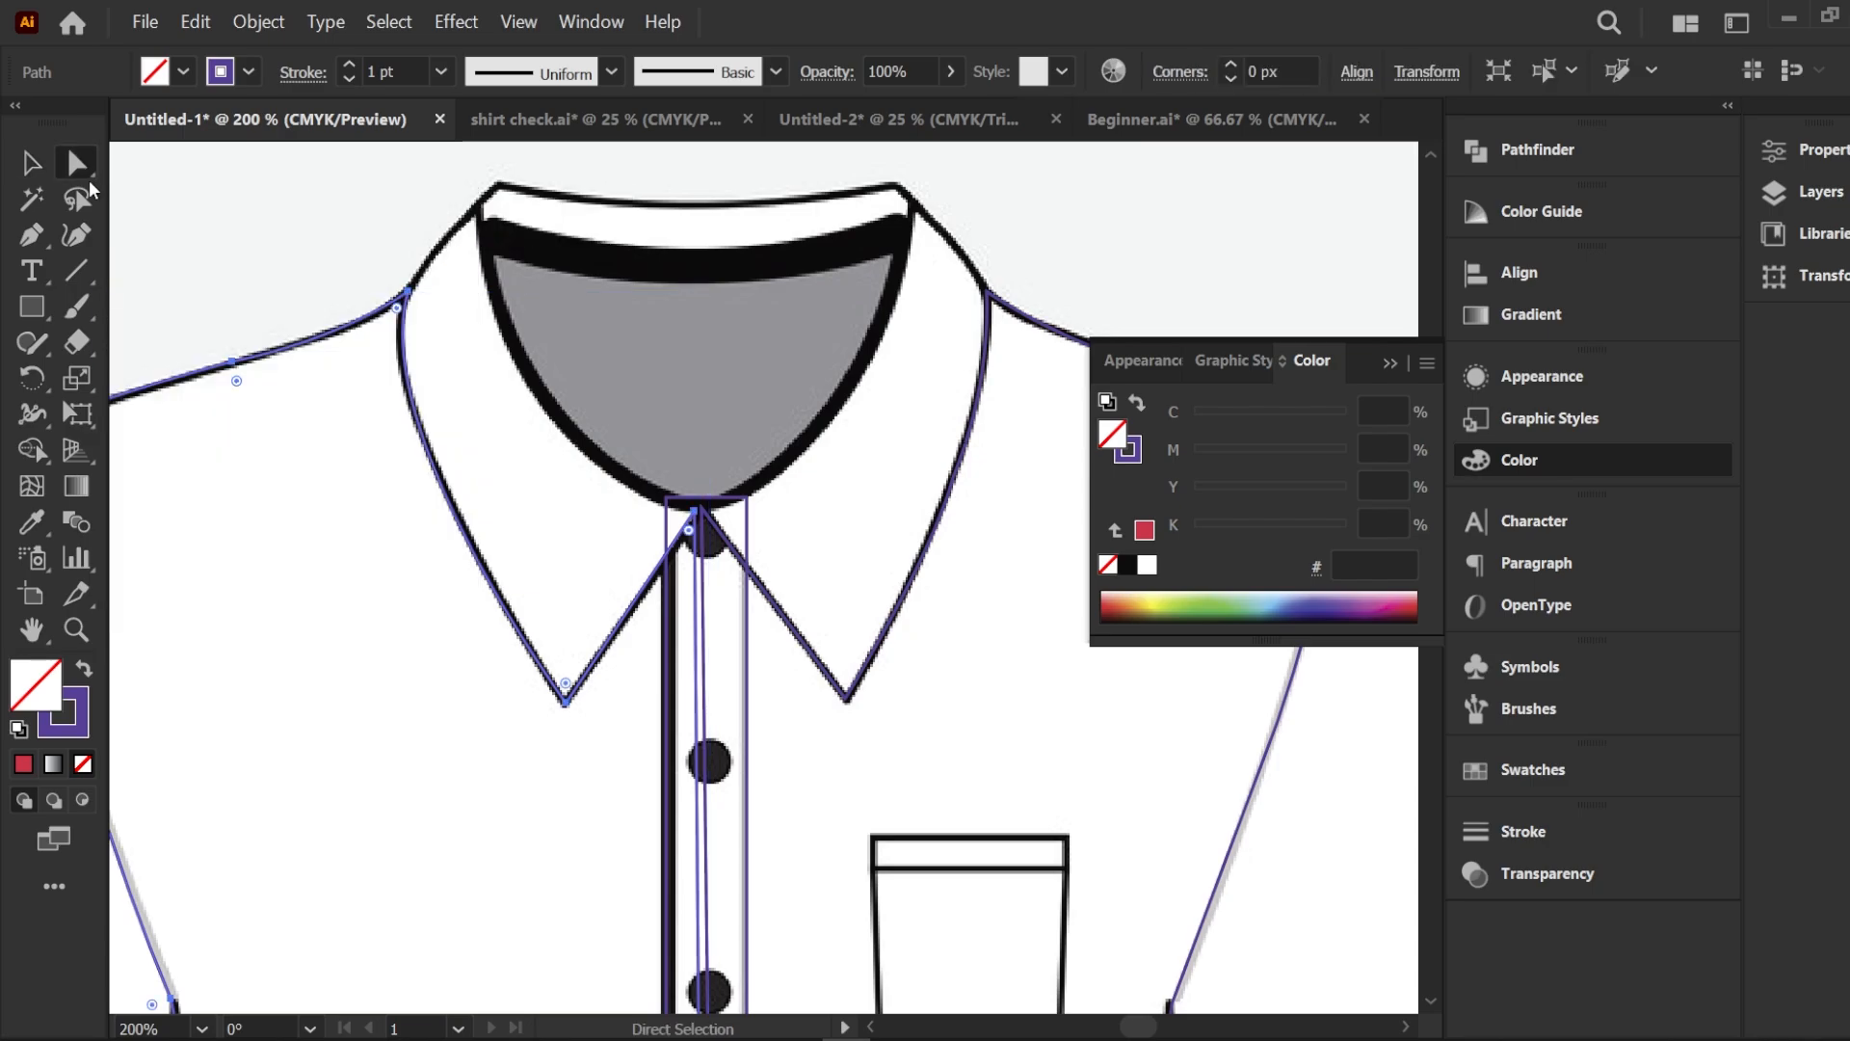
{"action": "left_click_drag", "start_coordinate": [510, 751], "coordinate": [609, 661]}
{"action": "key", "text": "ctrl"}
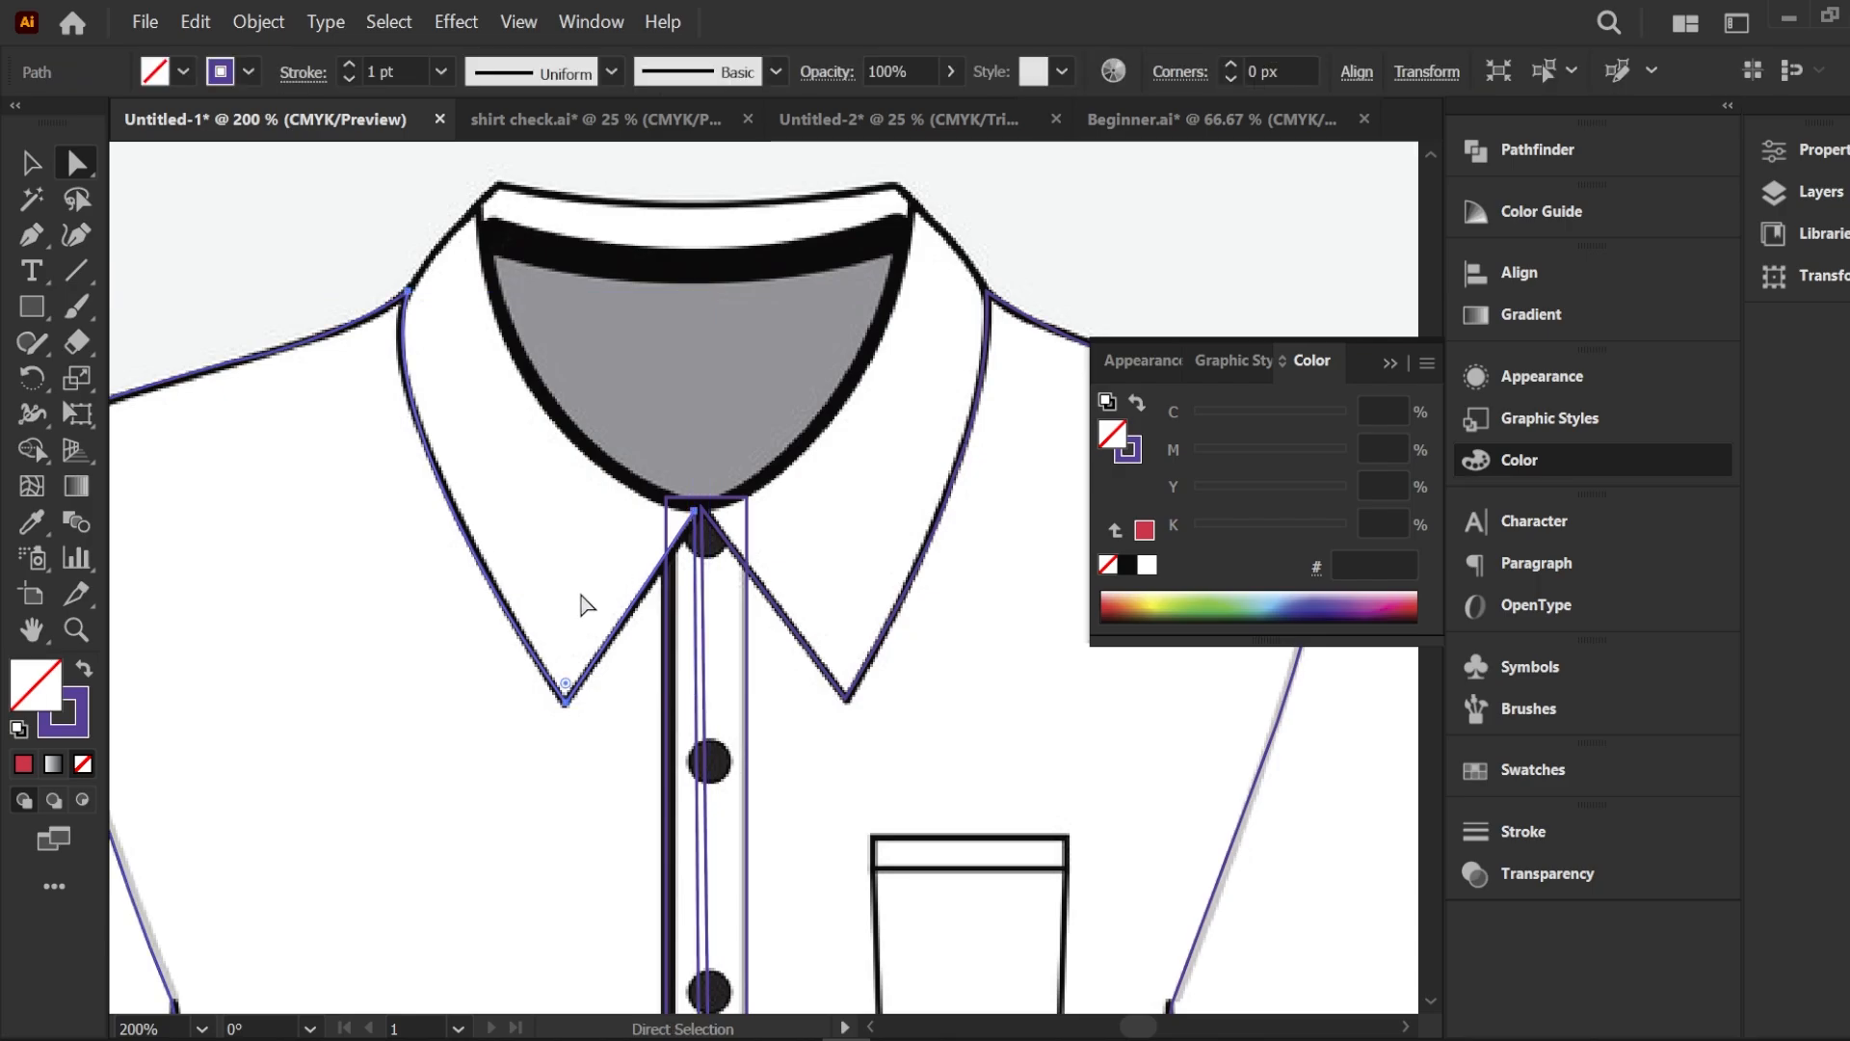
Close the left collar piece with the Pen tool along its shoulder edge and curved neckline to the centre front, and deselect it
{"action": "left_click", "coordinate": [31, 234]}
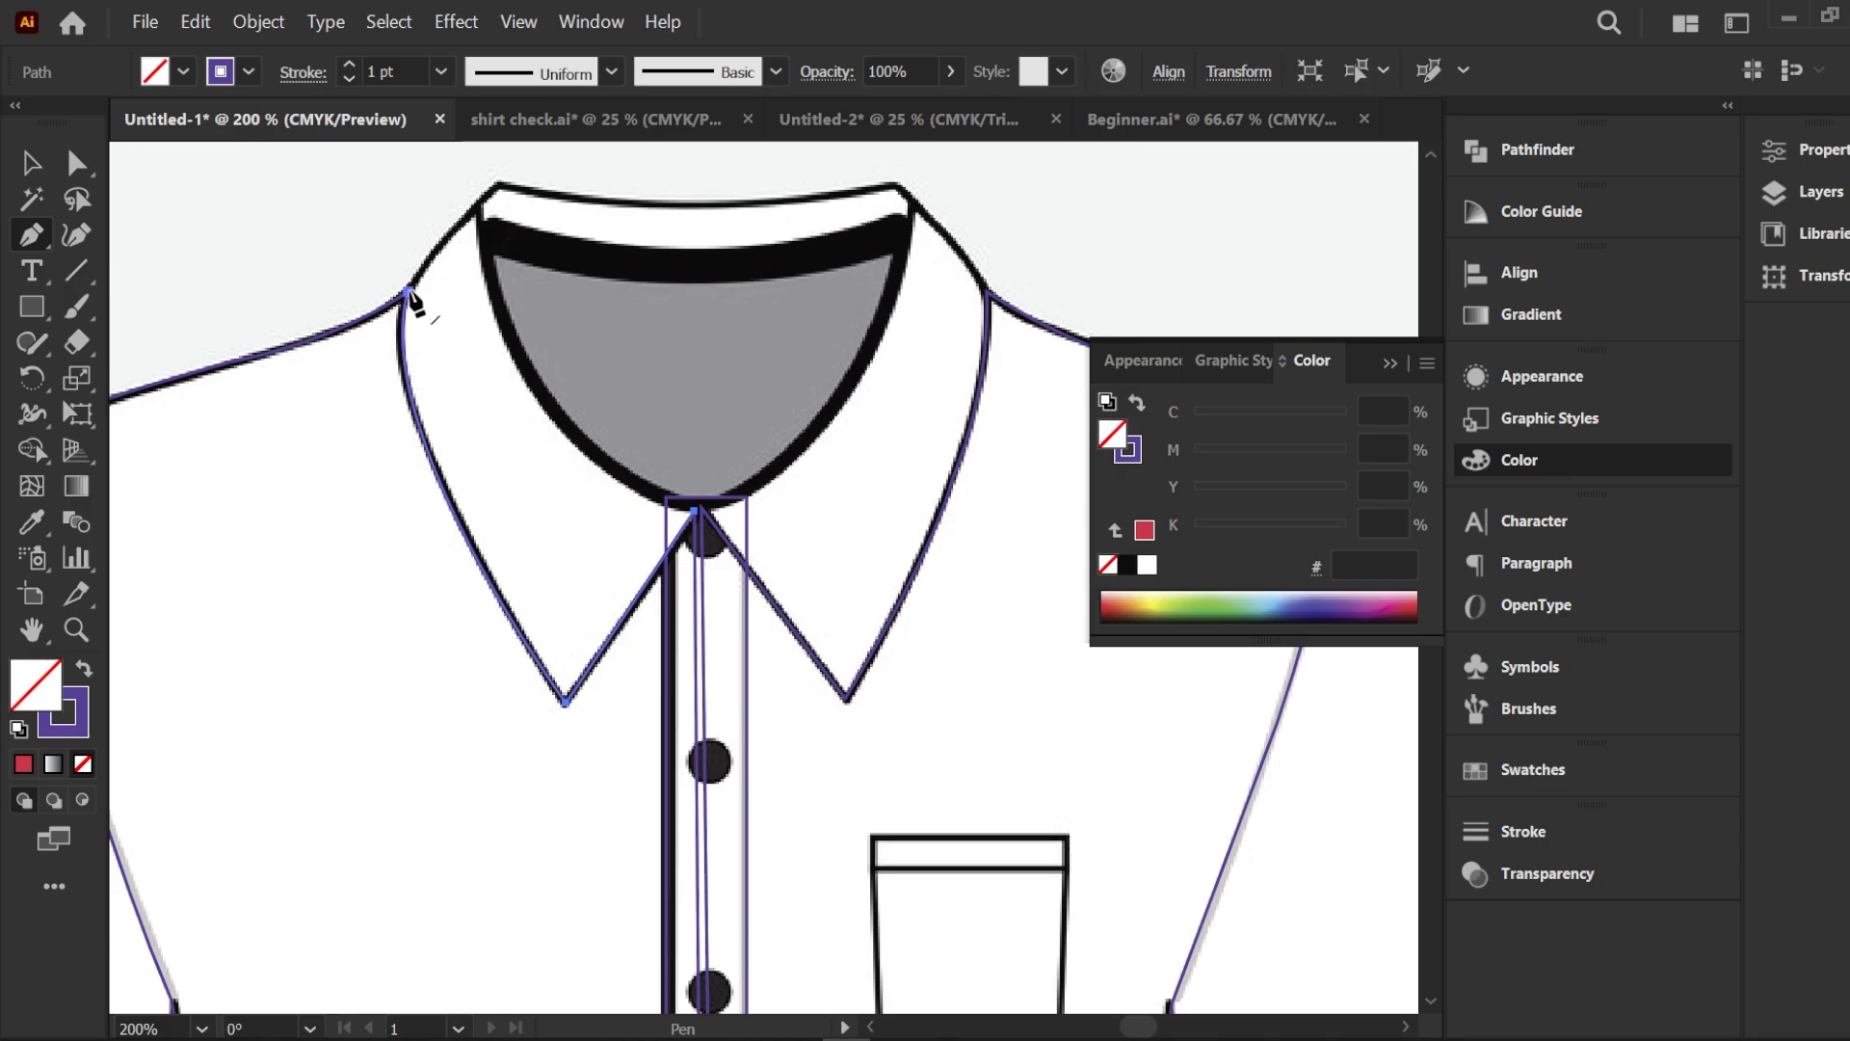
{"action": "left_click_drag", "start_coordinate": [410, 291], "coordinate": [913, 590]}
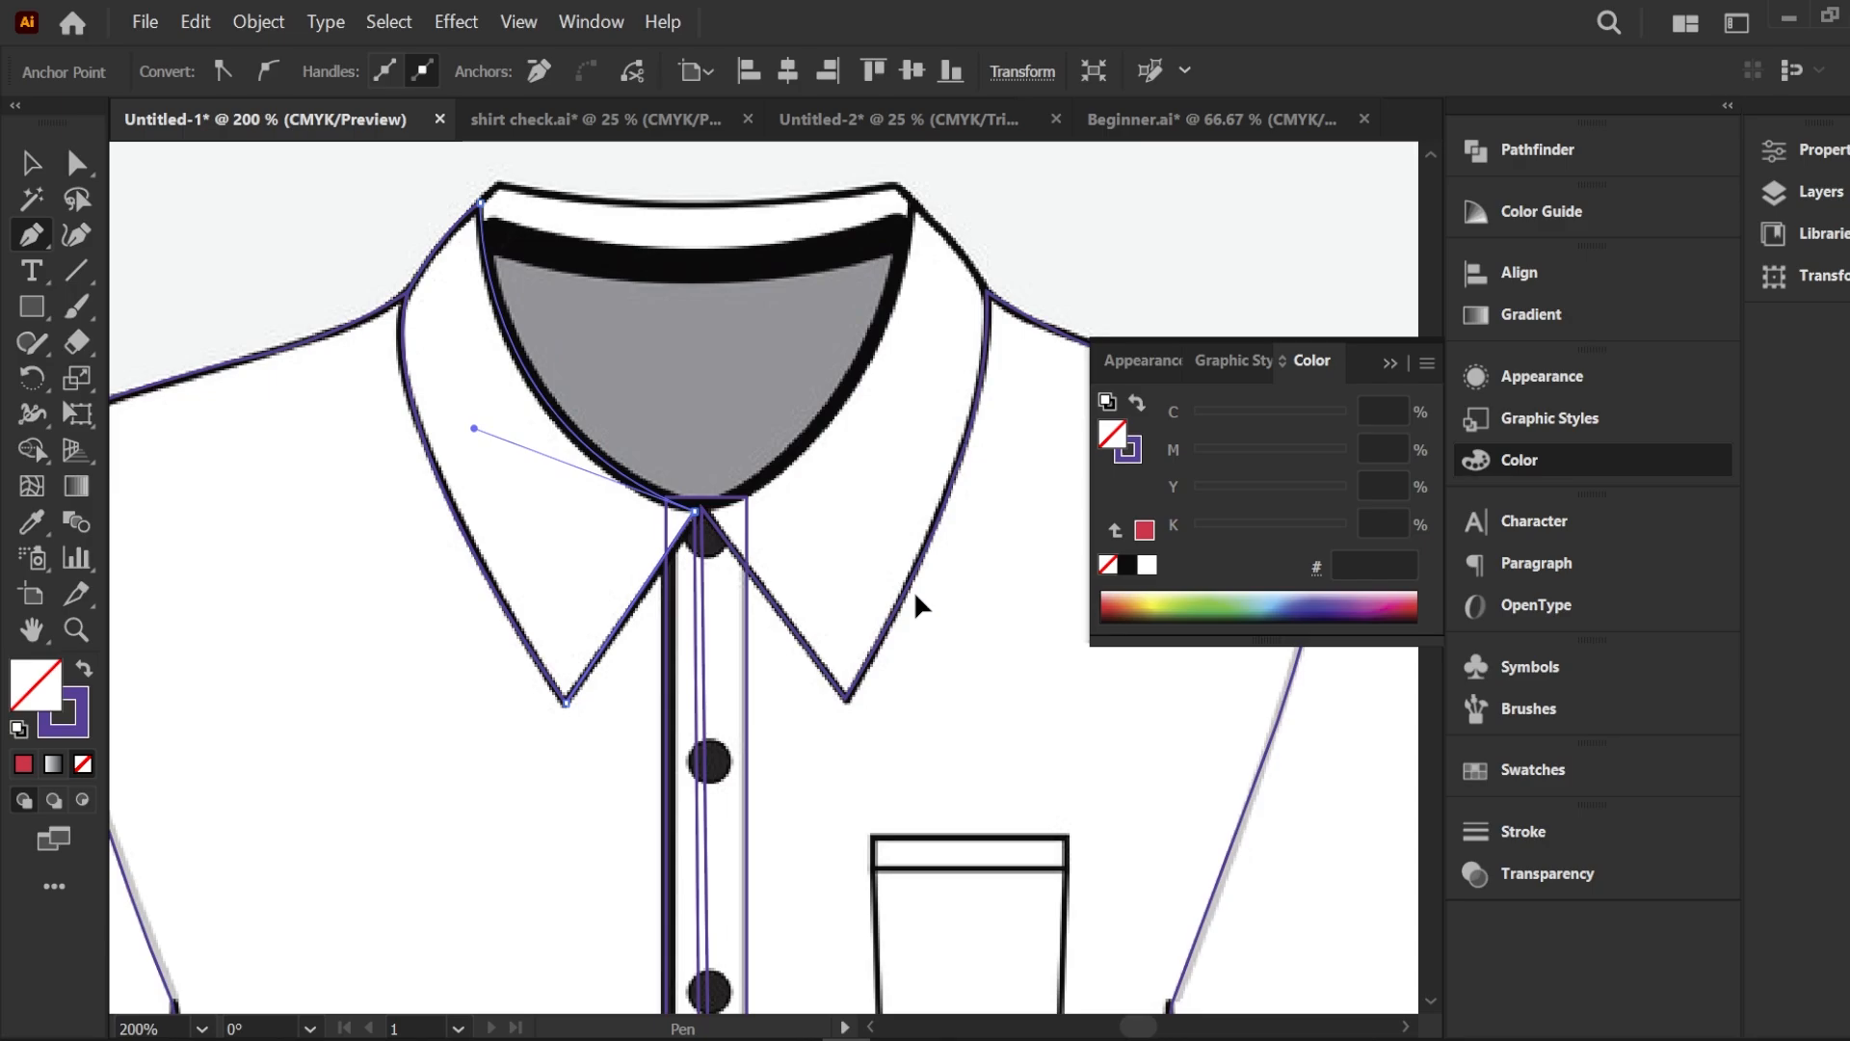
{"action": "left_click", "coordinate": [31, 162]}
{"action": "left_click", "coordinate": [206, 321]}
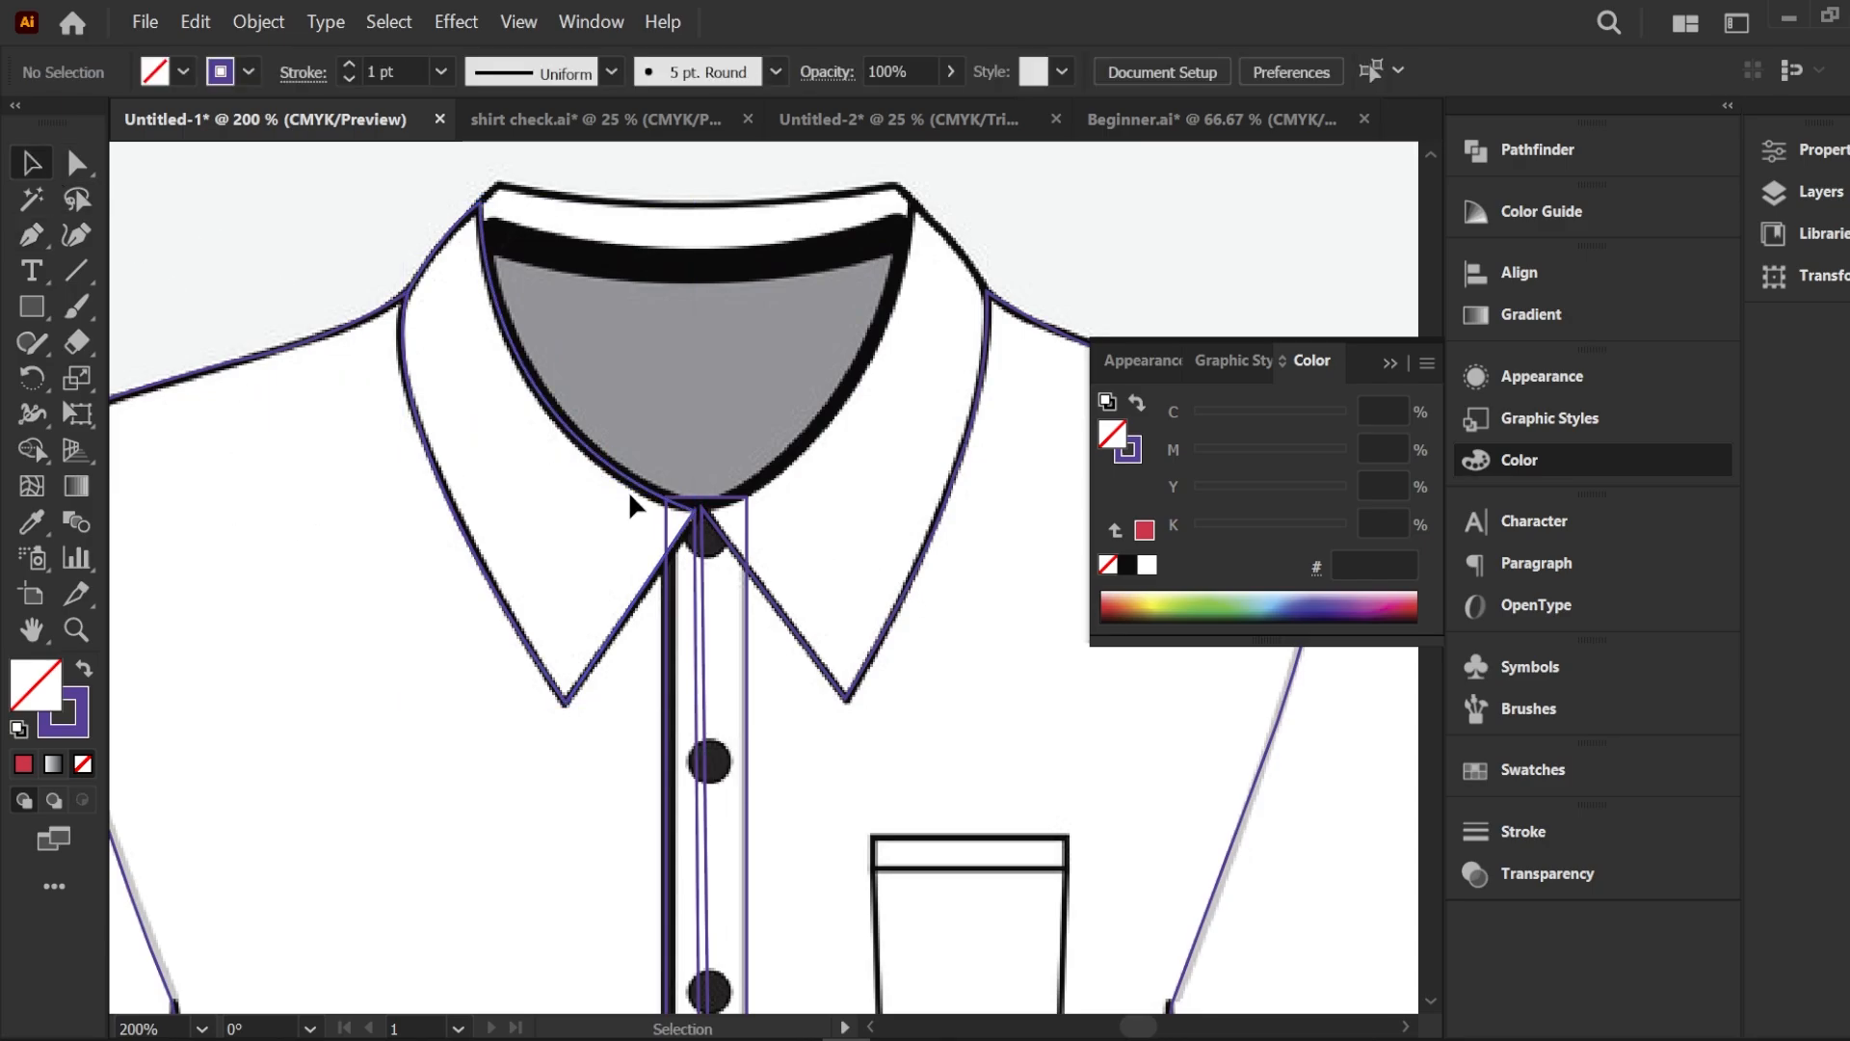
{"action": "left_click", "coordinate": [602, 467]}
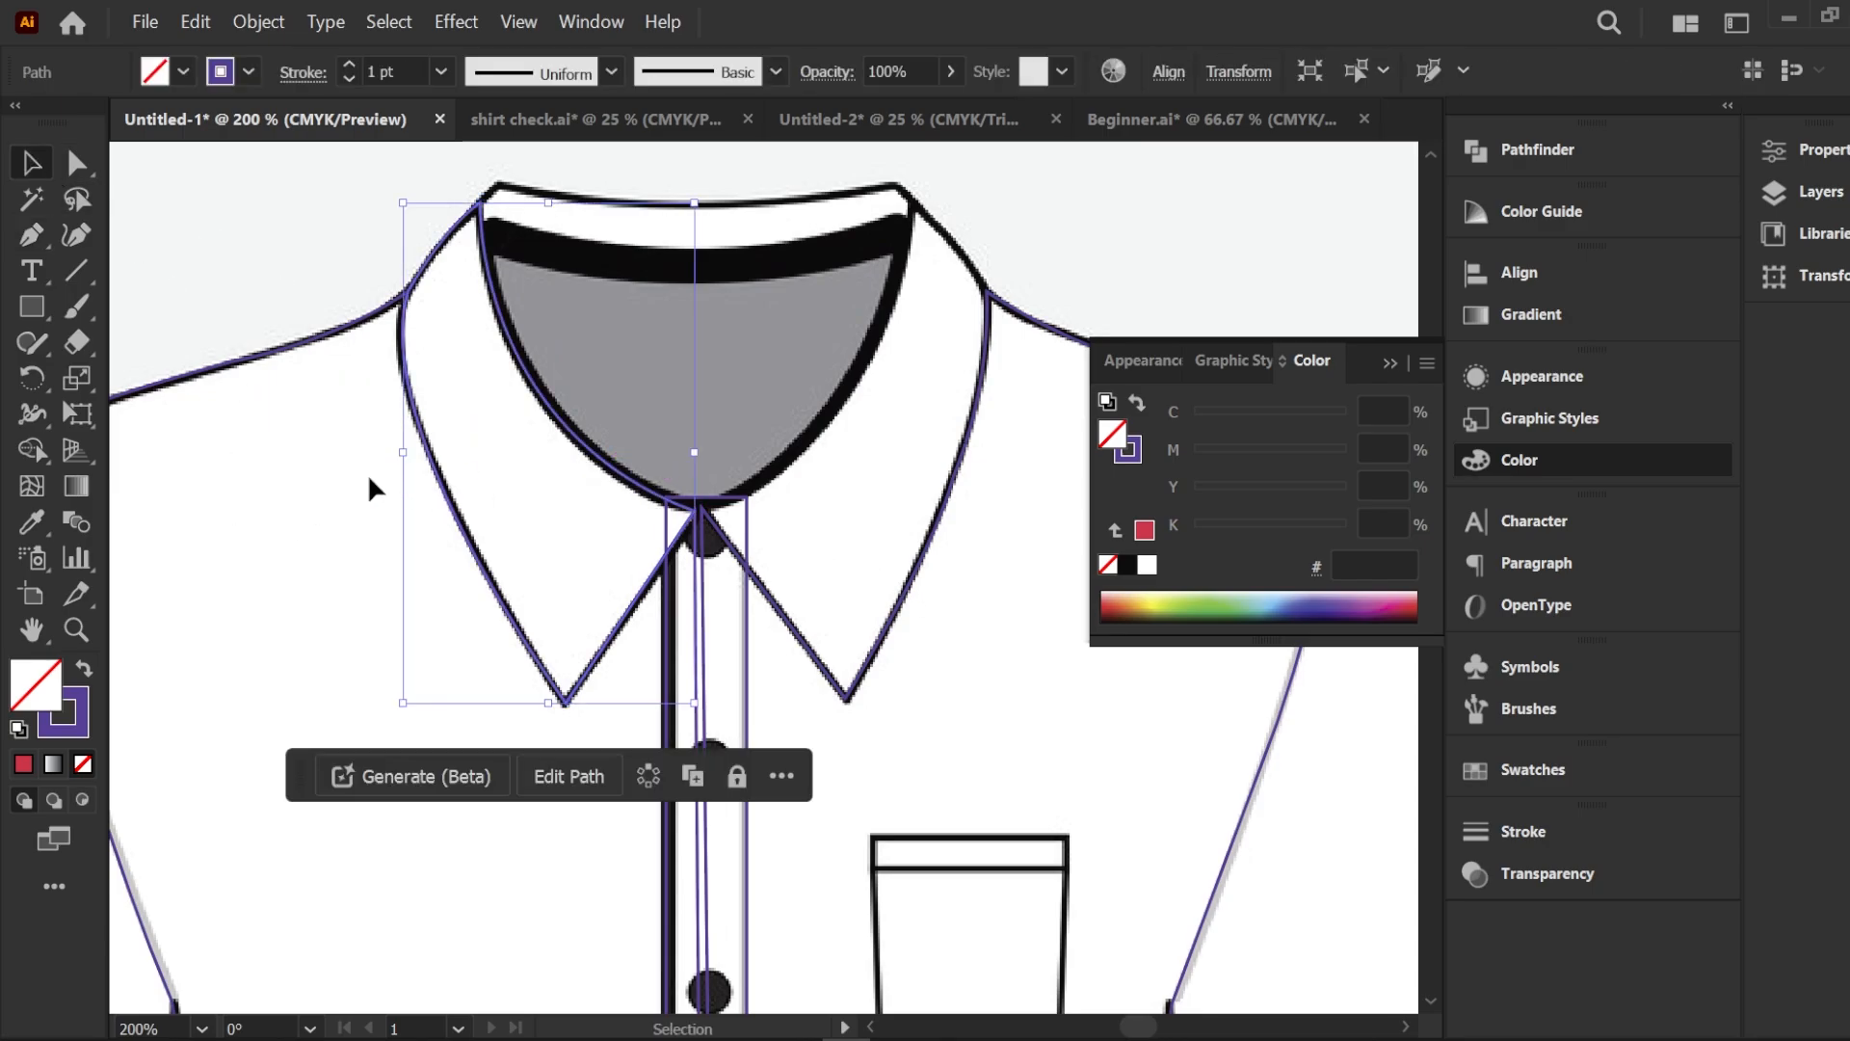
{"action": "left_click", "coordinate": [343, 467]}
Duplicate in place the right front panel's edge segments around the right collar tip, from shoulder point to centre front
{"action": "key", "text": "a"}
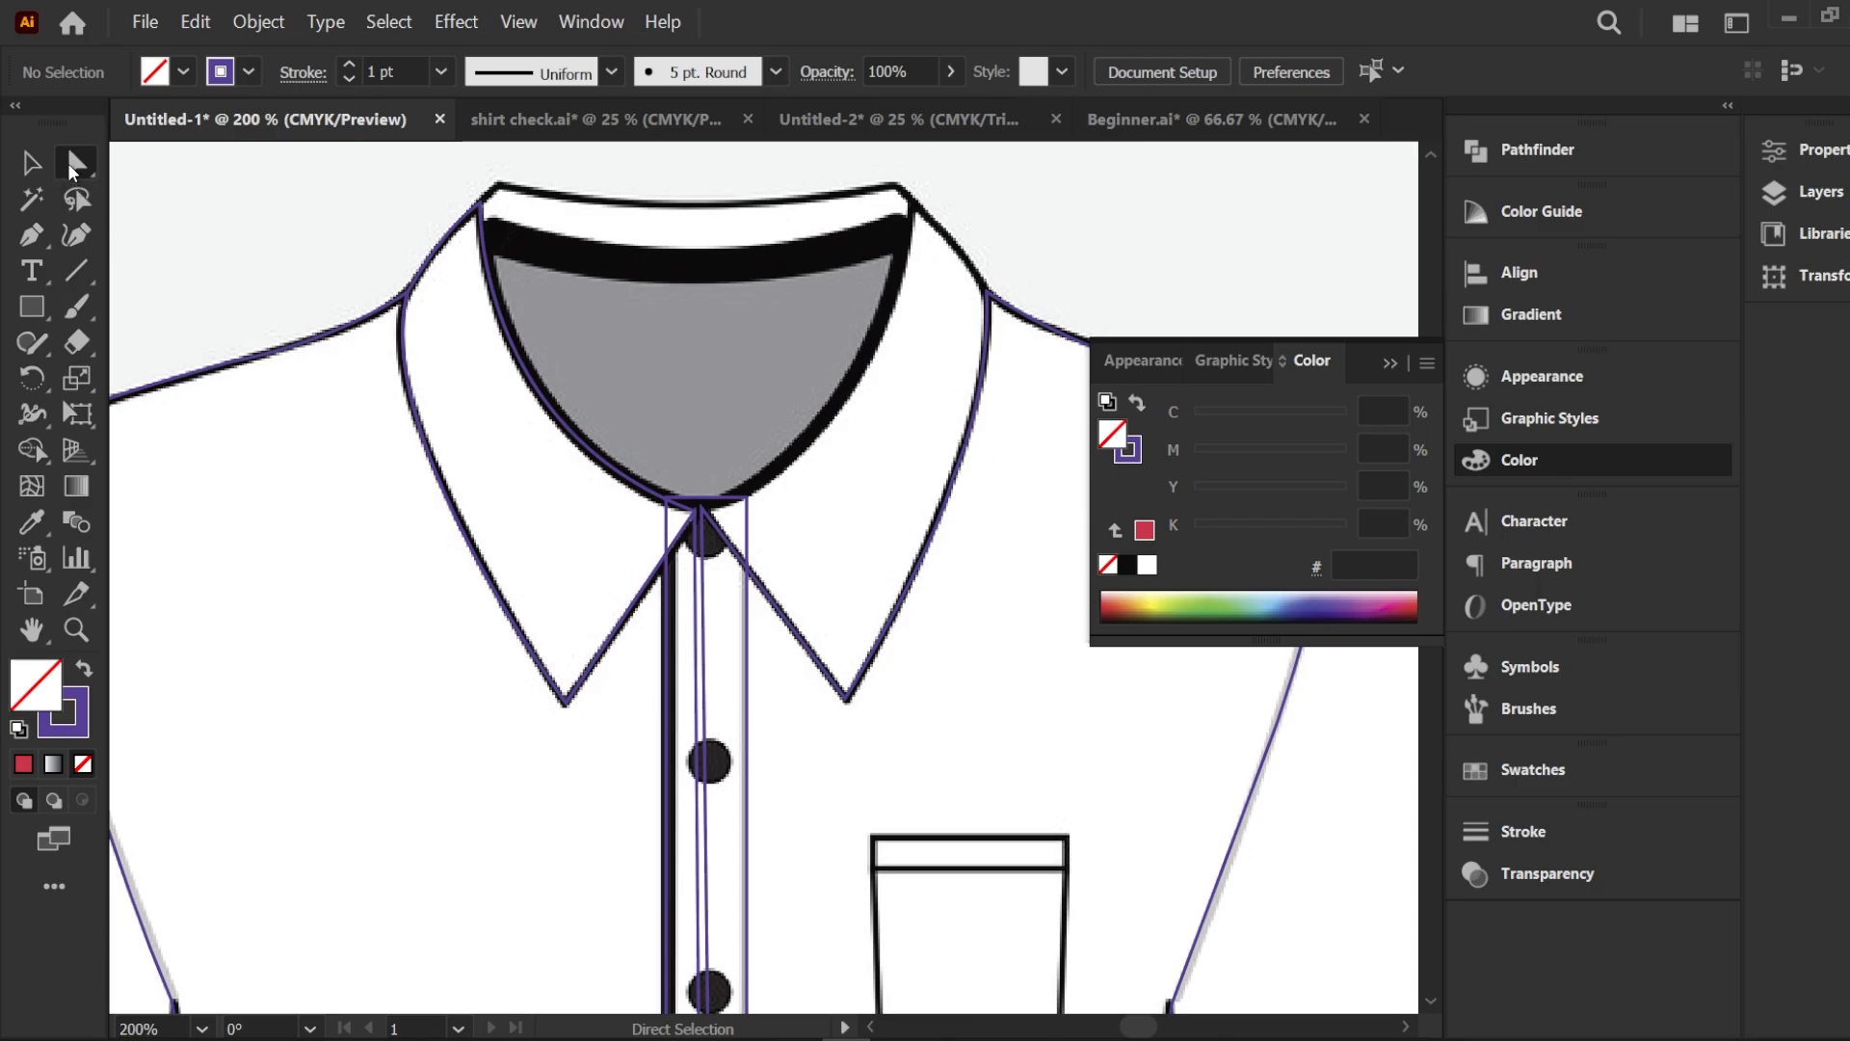
{"action": "left_click_drag", "start_coordinate": [809, 742], "coordinate": [1023, 353]}
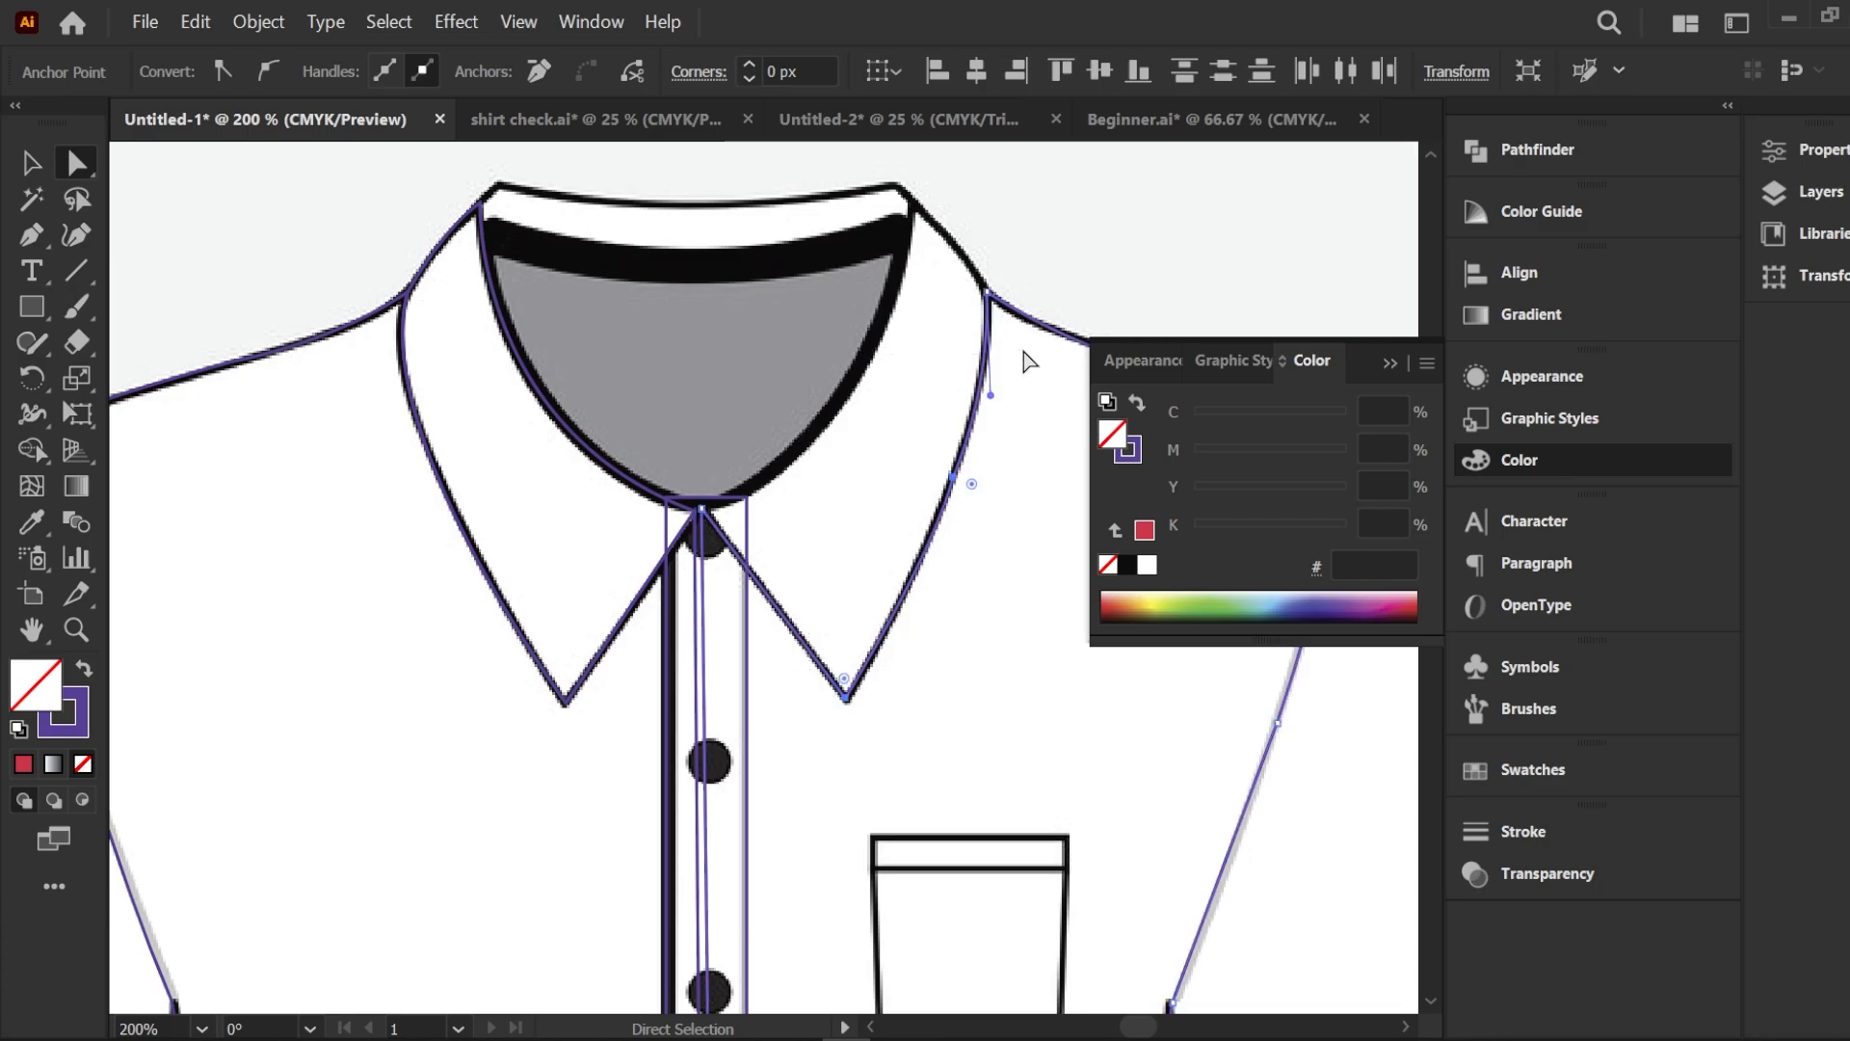
{"action": "left_click", "coordinate": [1020, 345]}
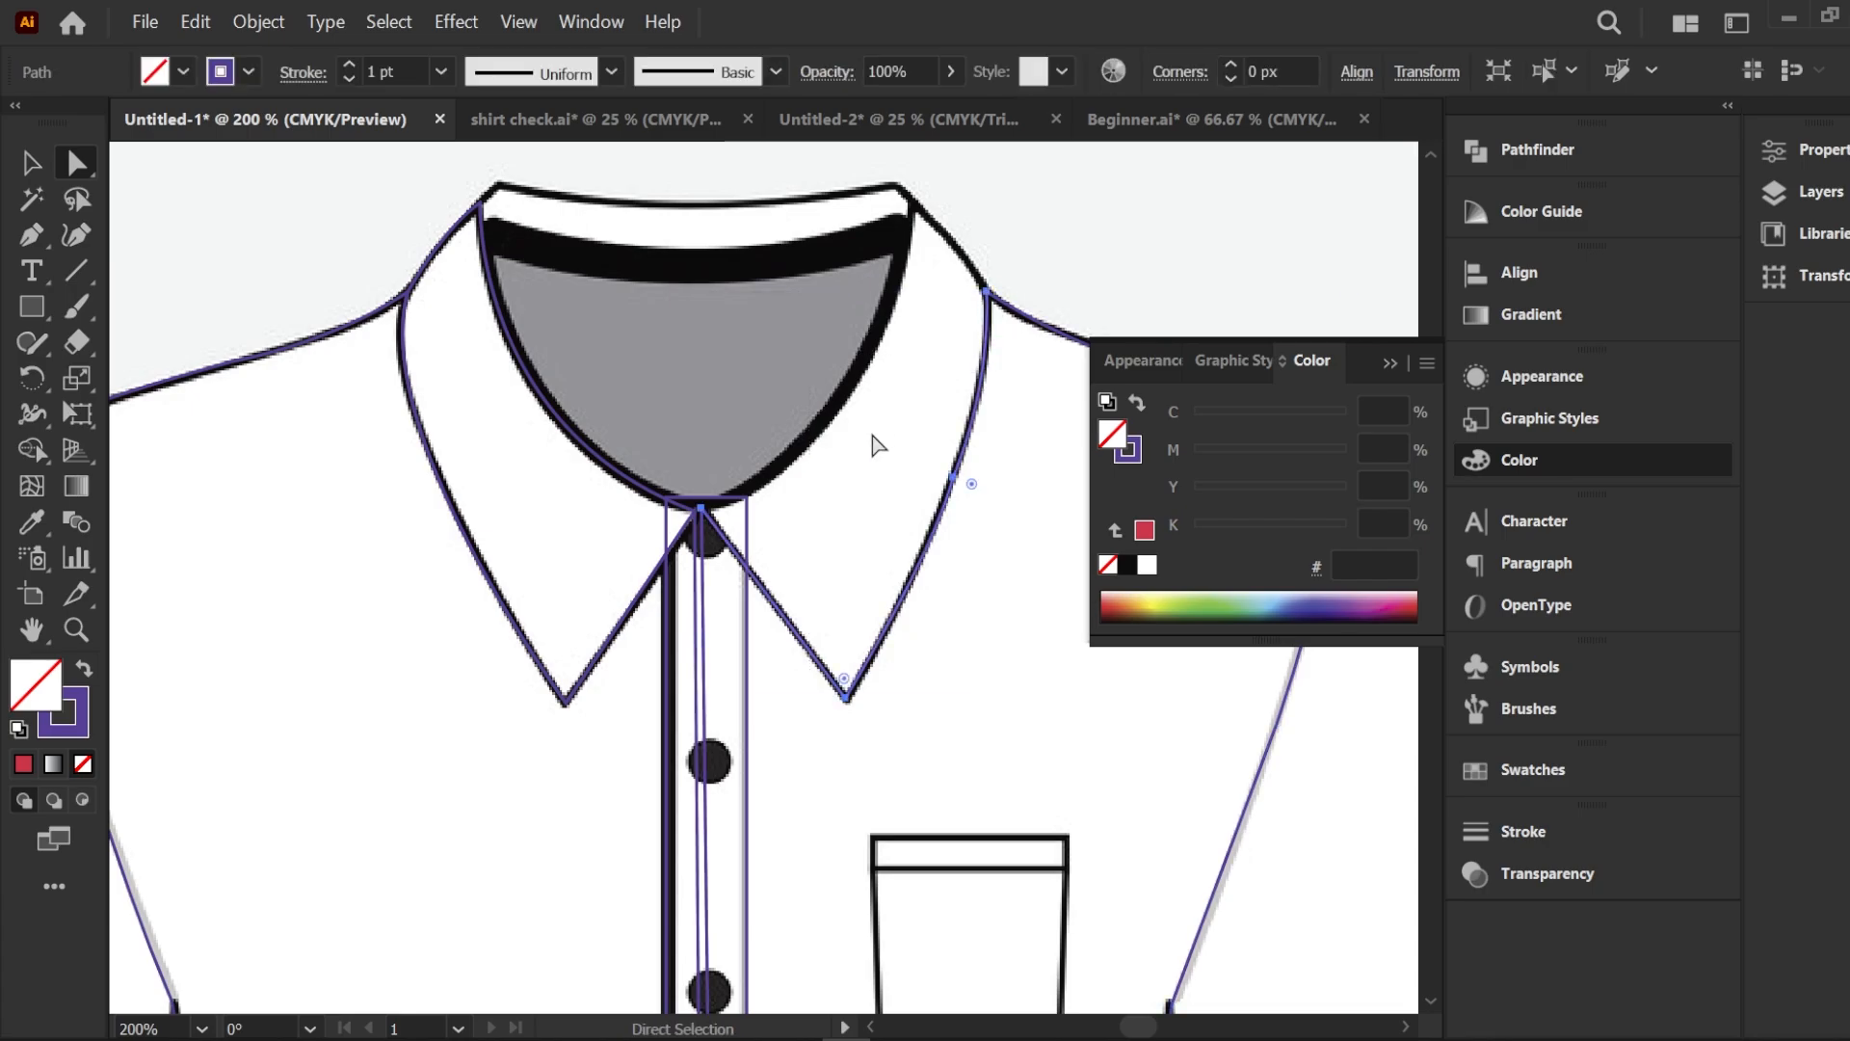
Close the right collar piece with the Pen tool along its shoulder edge and curved neckline to the centre front, and deselect it
{"action": "left_click", "coordinate": [31, 235]}
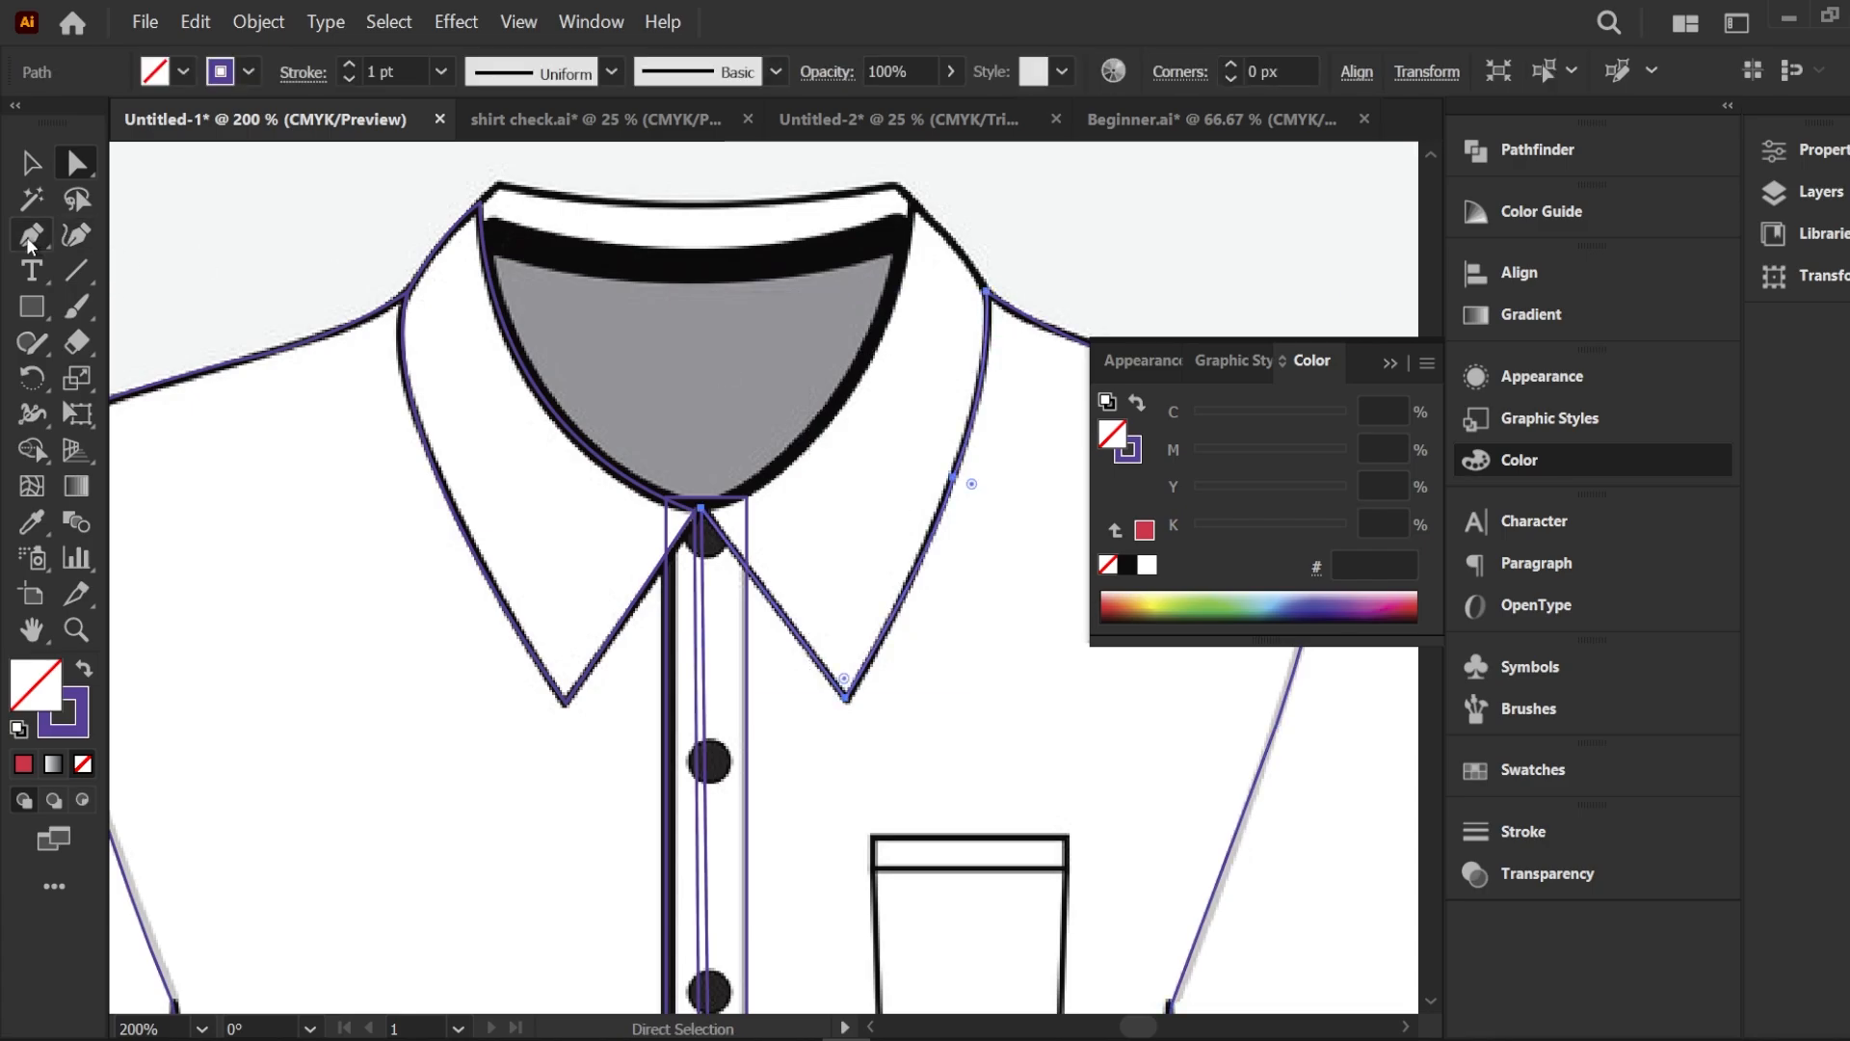
{"action": "left_click", "coordinate": [986, 289]}
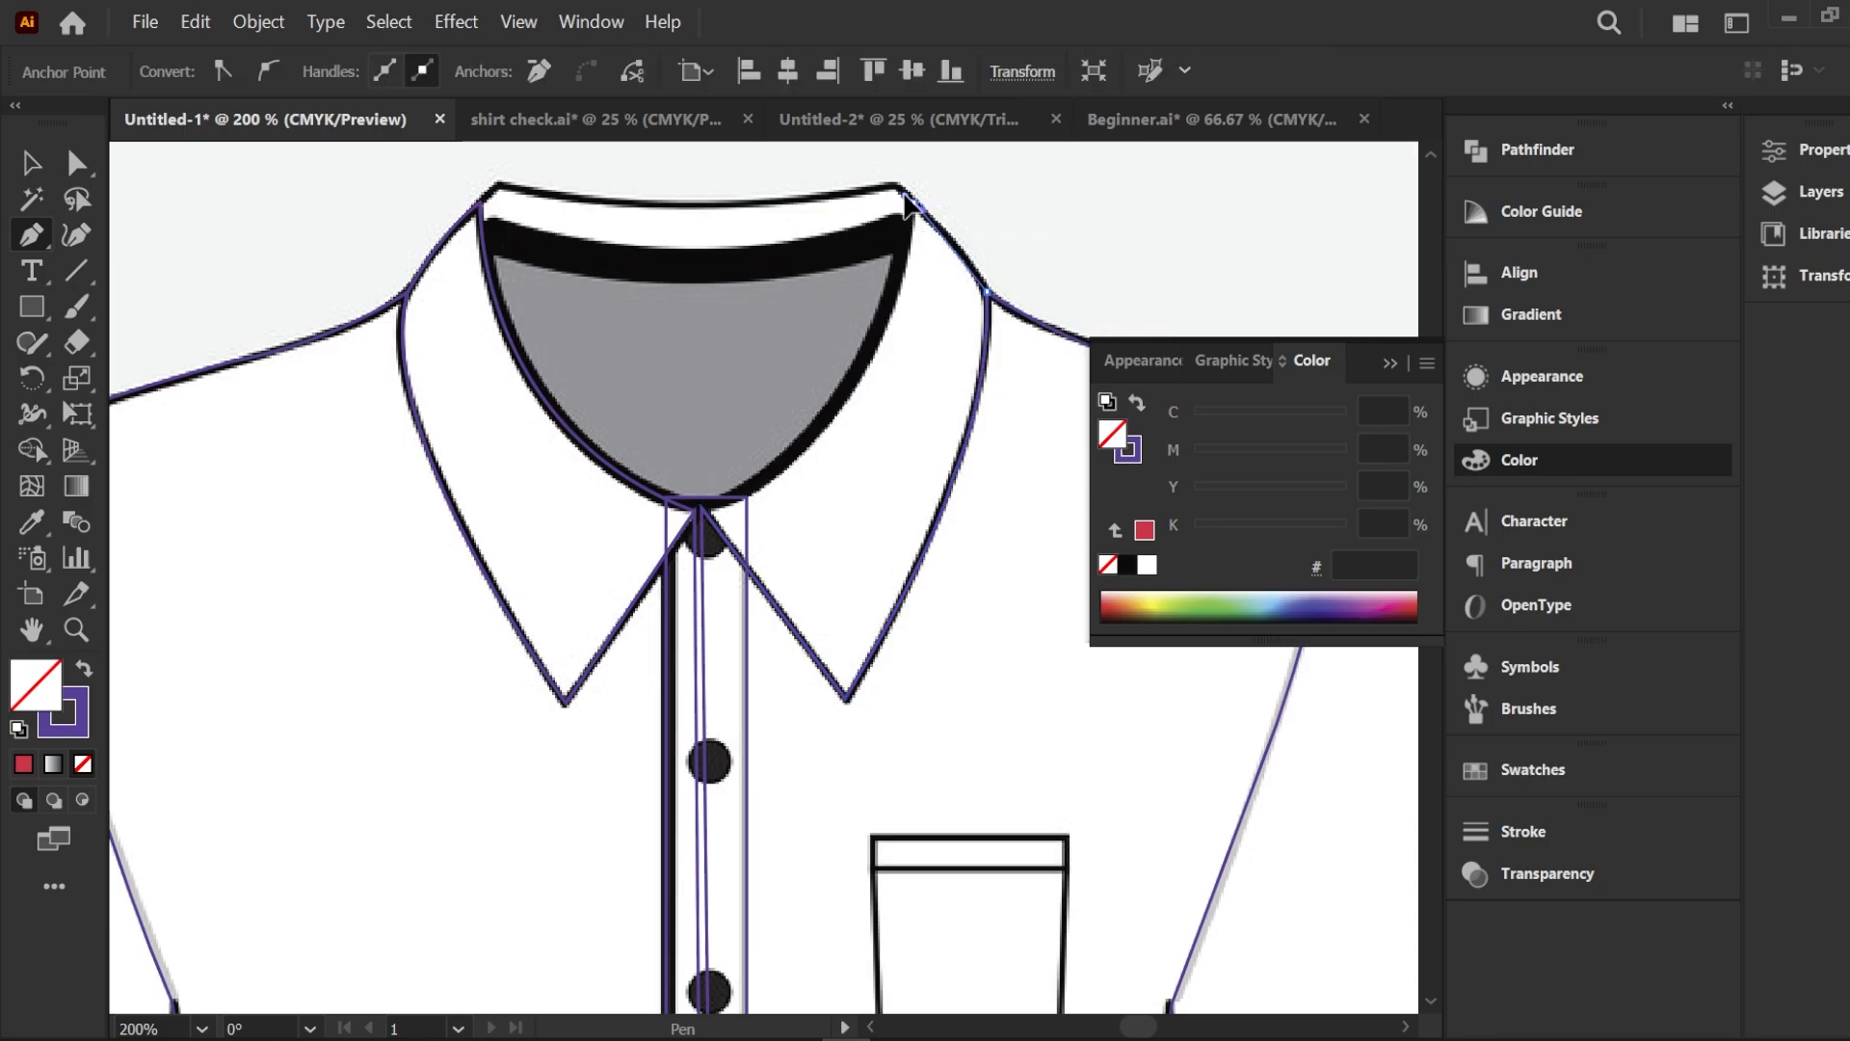
{"action": "left_click_drag", "start_coordinate": [911, 202], "coordinate": [950, 231]}
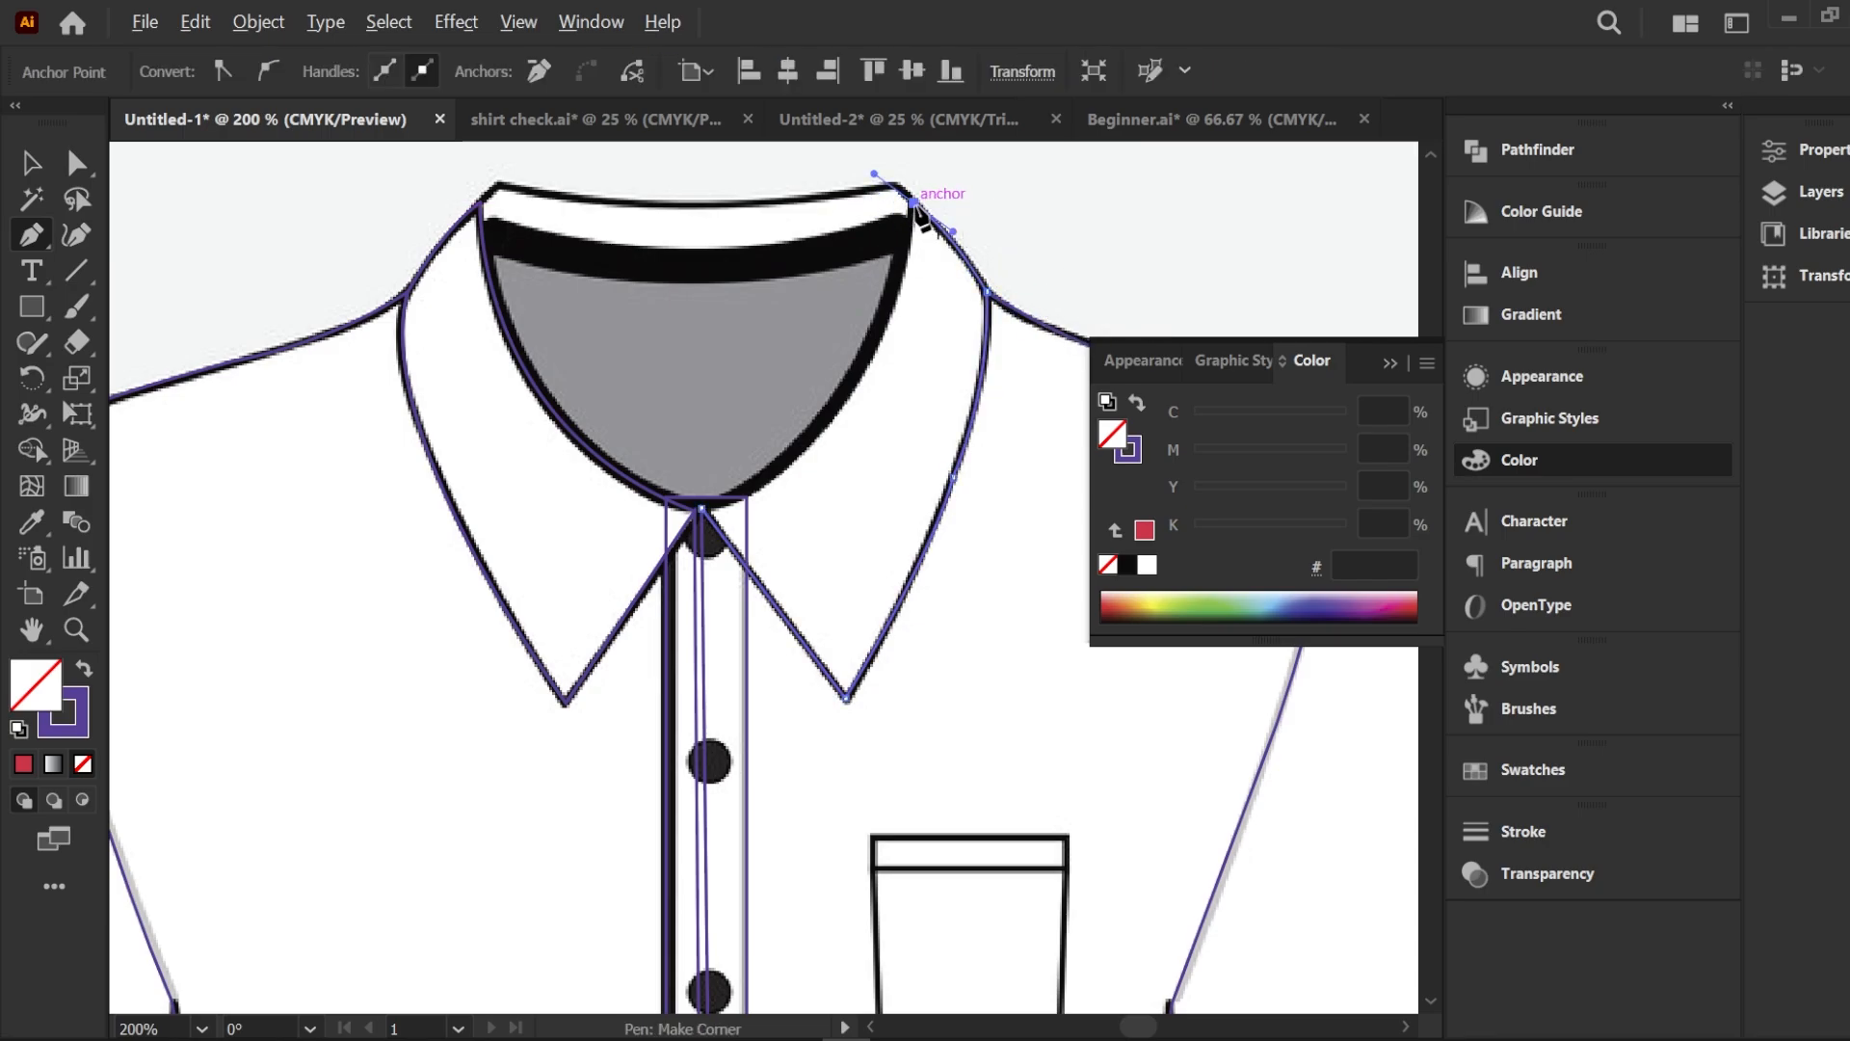
{"action": "left_click", "coordinate": [912, 202]}
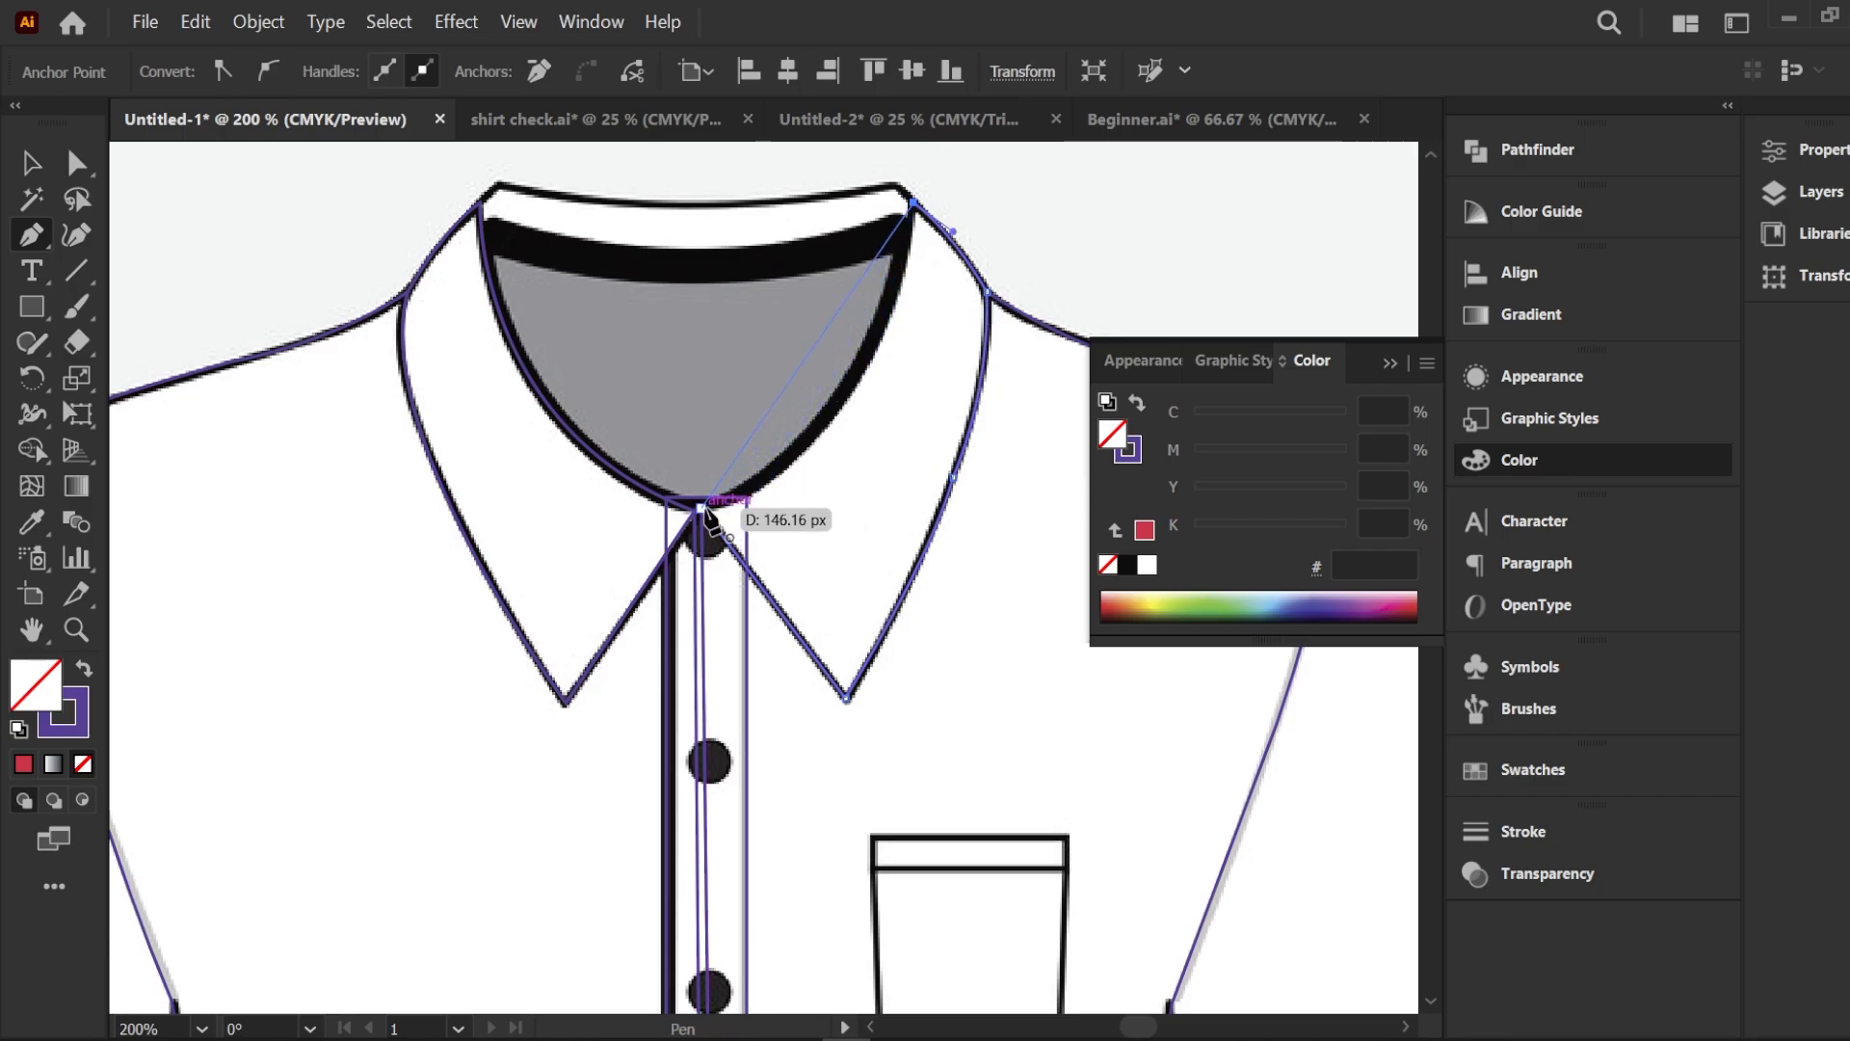
{"action": "left_click_drag", "start_coordinate": [701, 509], "coordinate": [529, 578]}
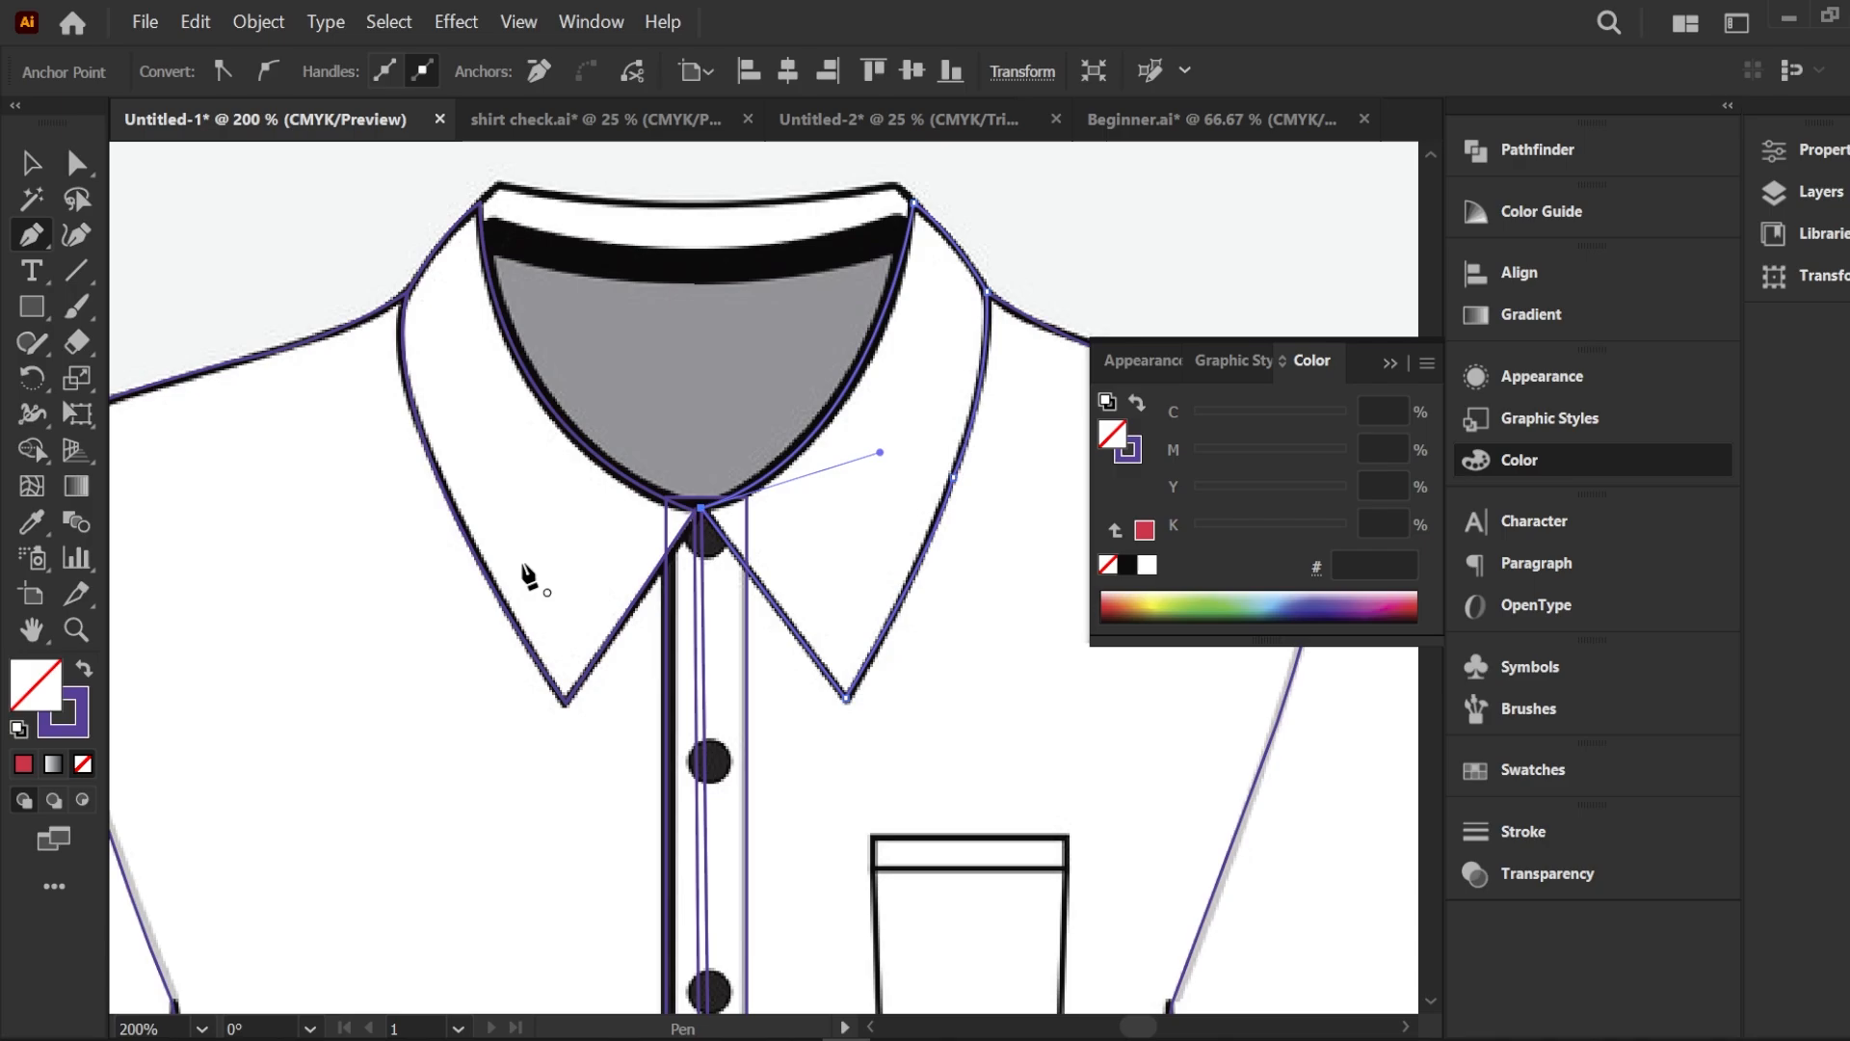
{"action": "key", "text": "v"}
{"action": "left_click", "coordinate": [138, 231]}
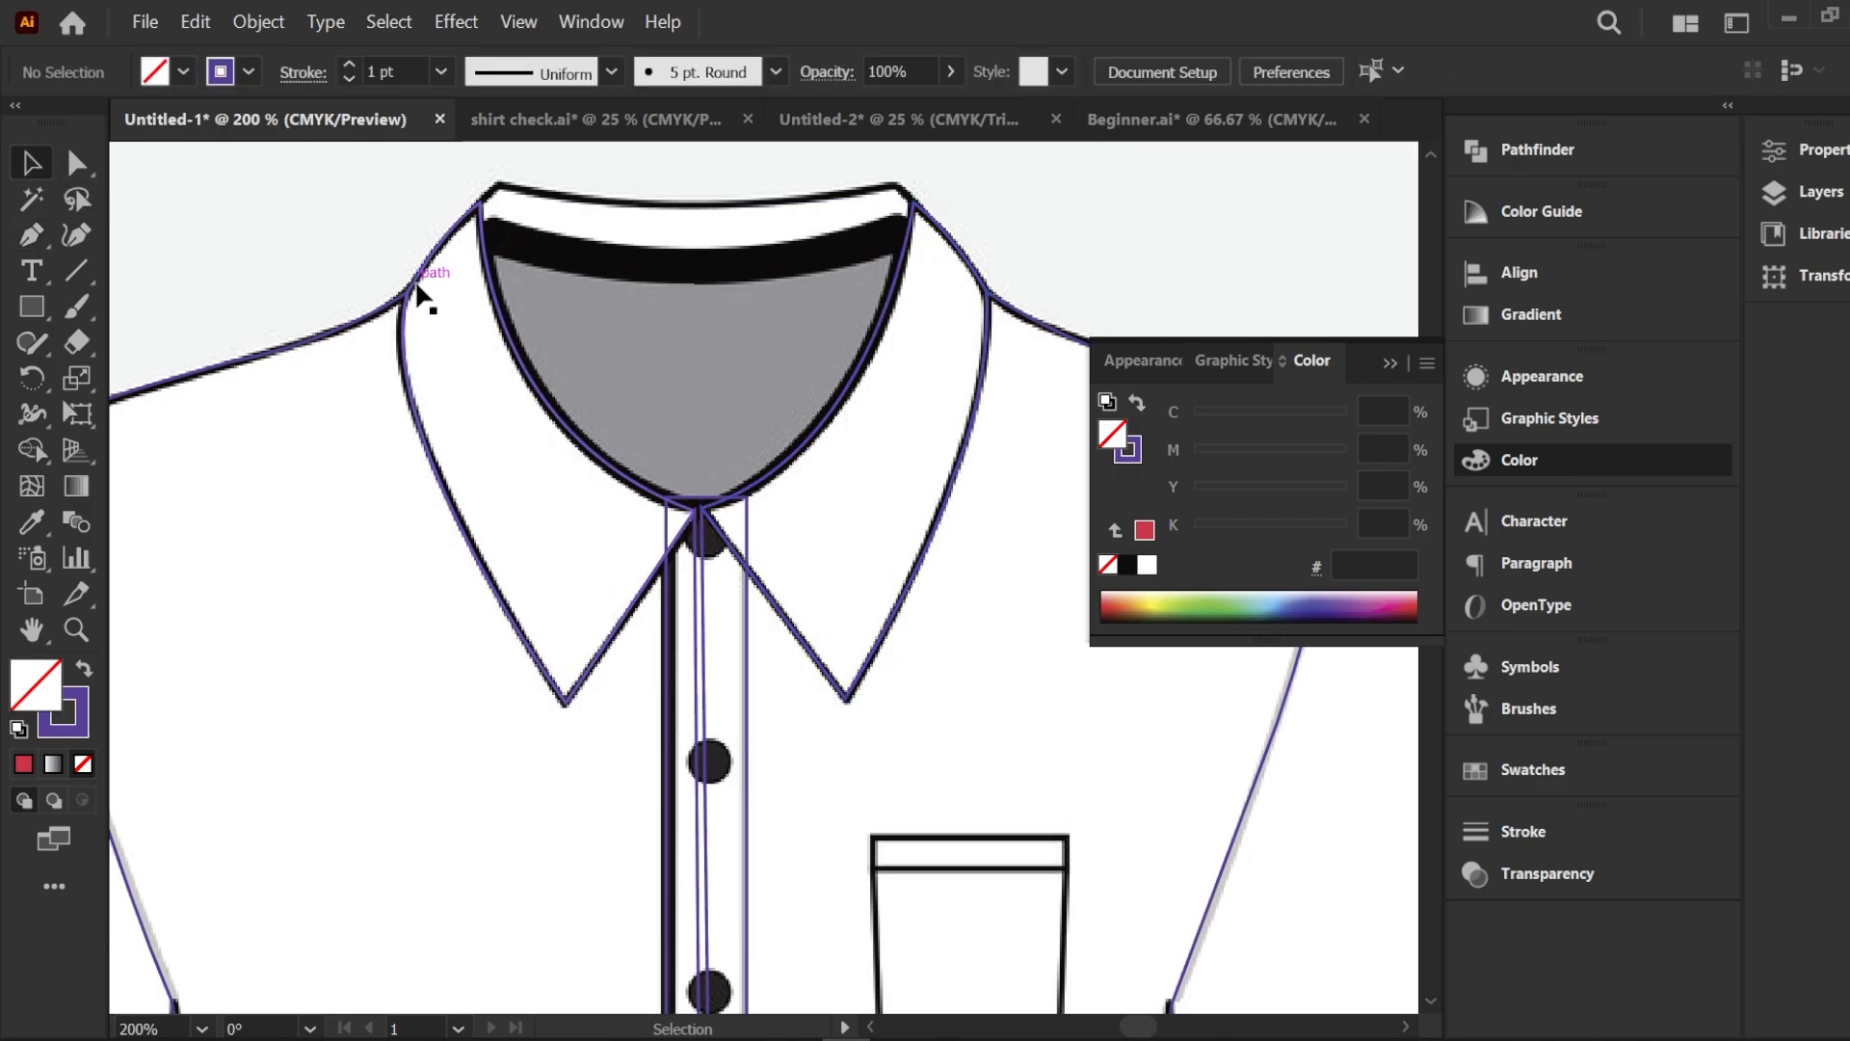
{"action": "left_click", "coordinate": [978, 422]}
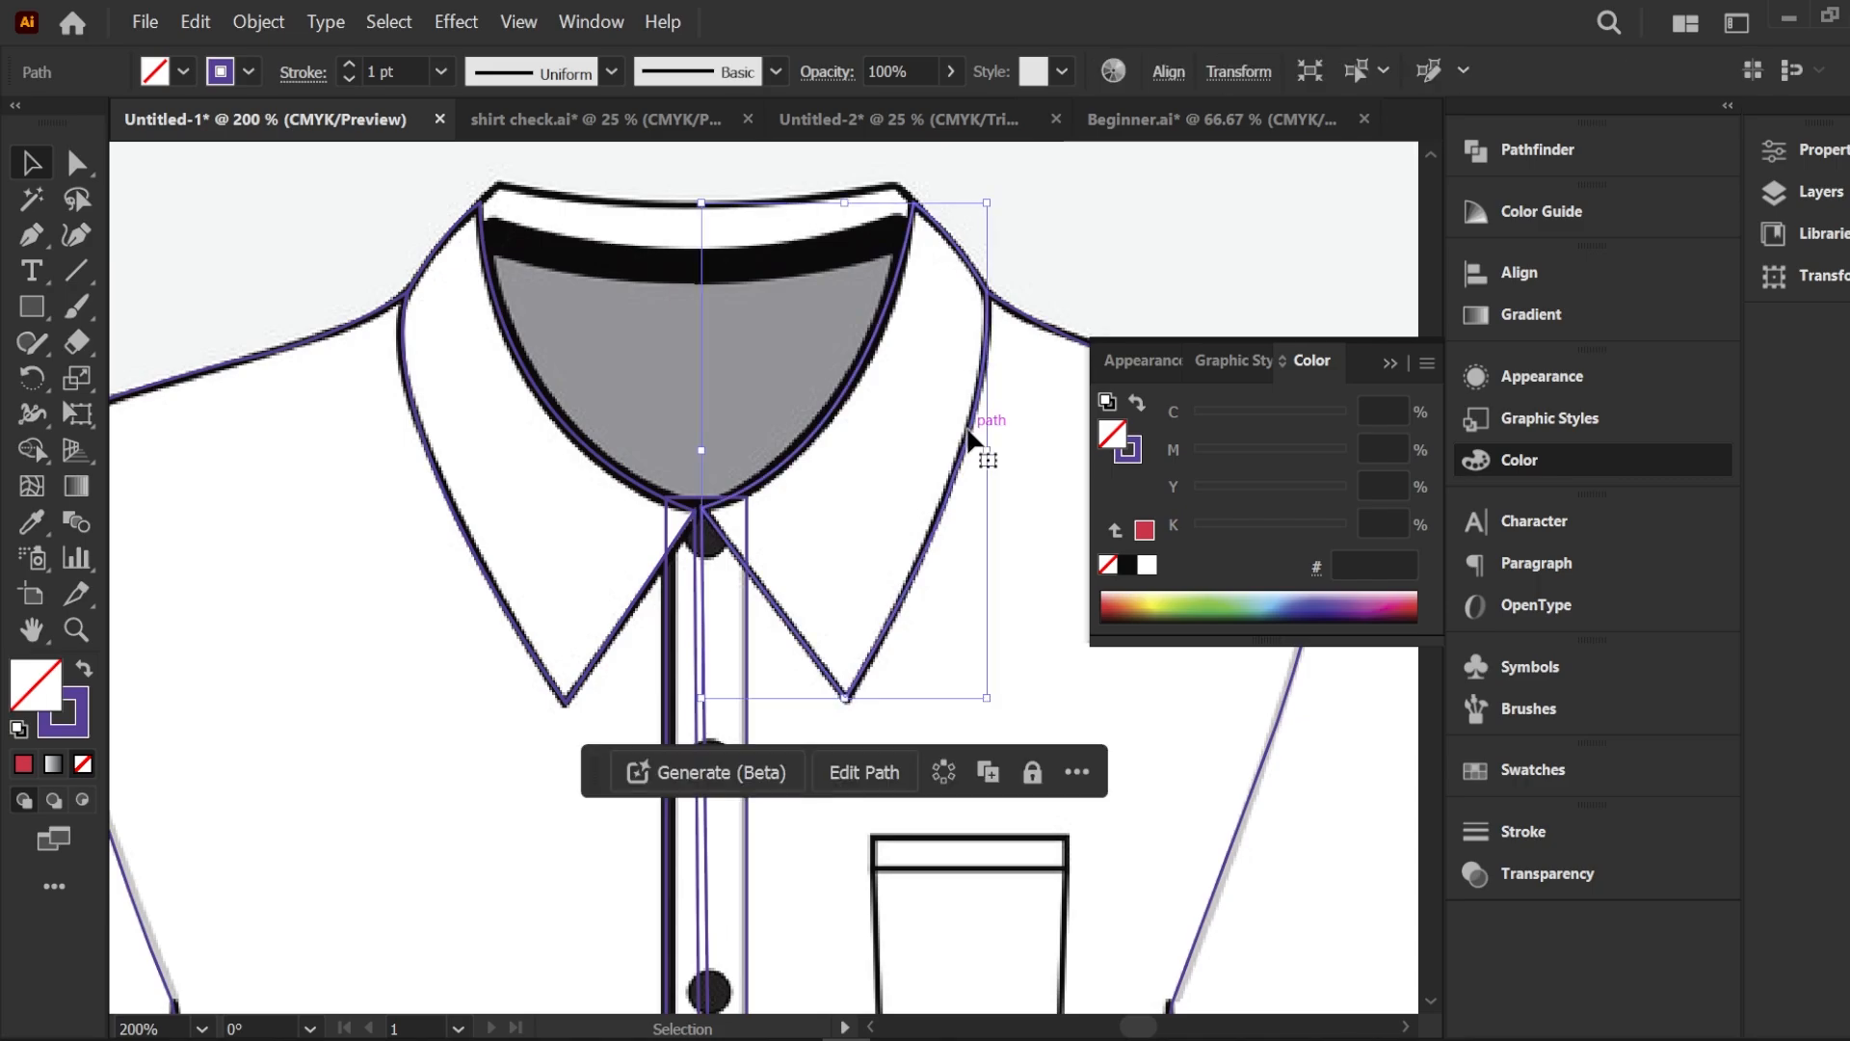
{"action": "left_click", "coordinate": [326, 215]}
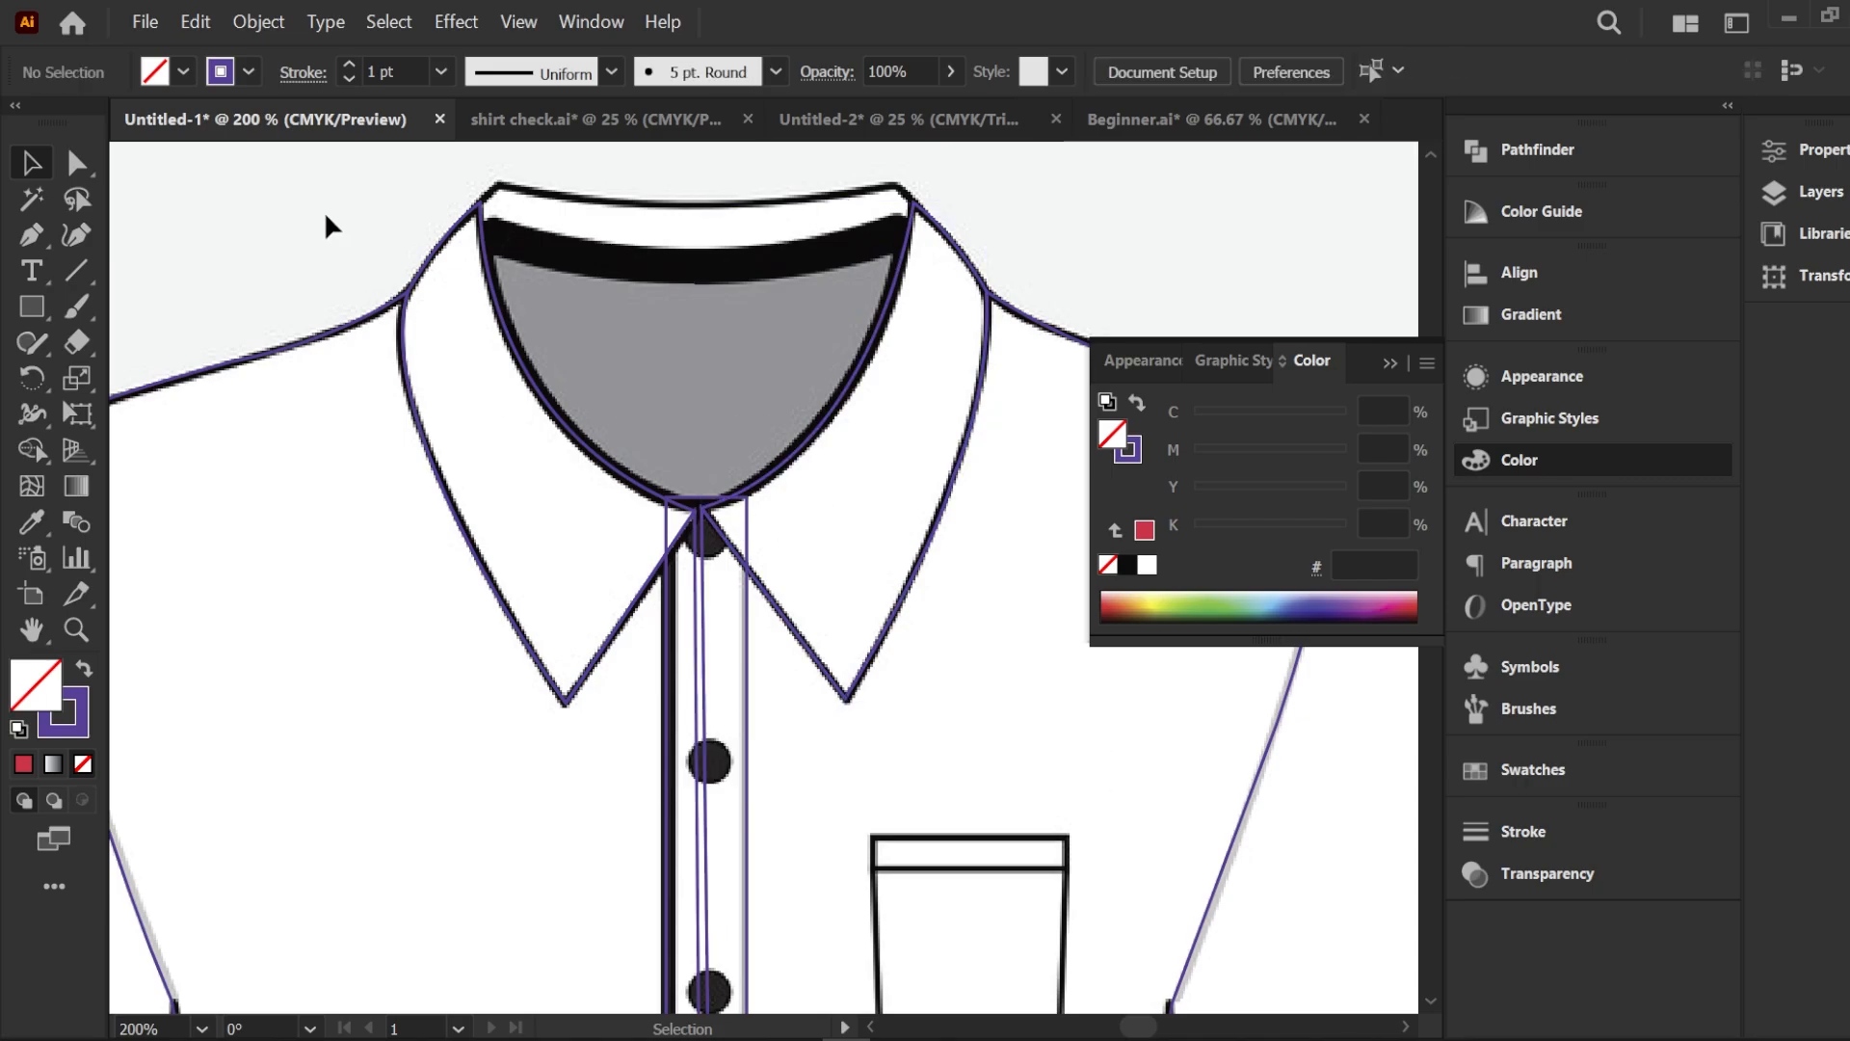
Duplicate the inner neckline curves of both collar pieces in place for the neck opening shape
{"action": "key", "text": "ctrl+minus"}
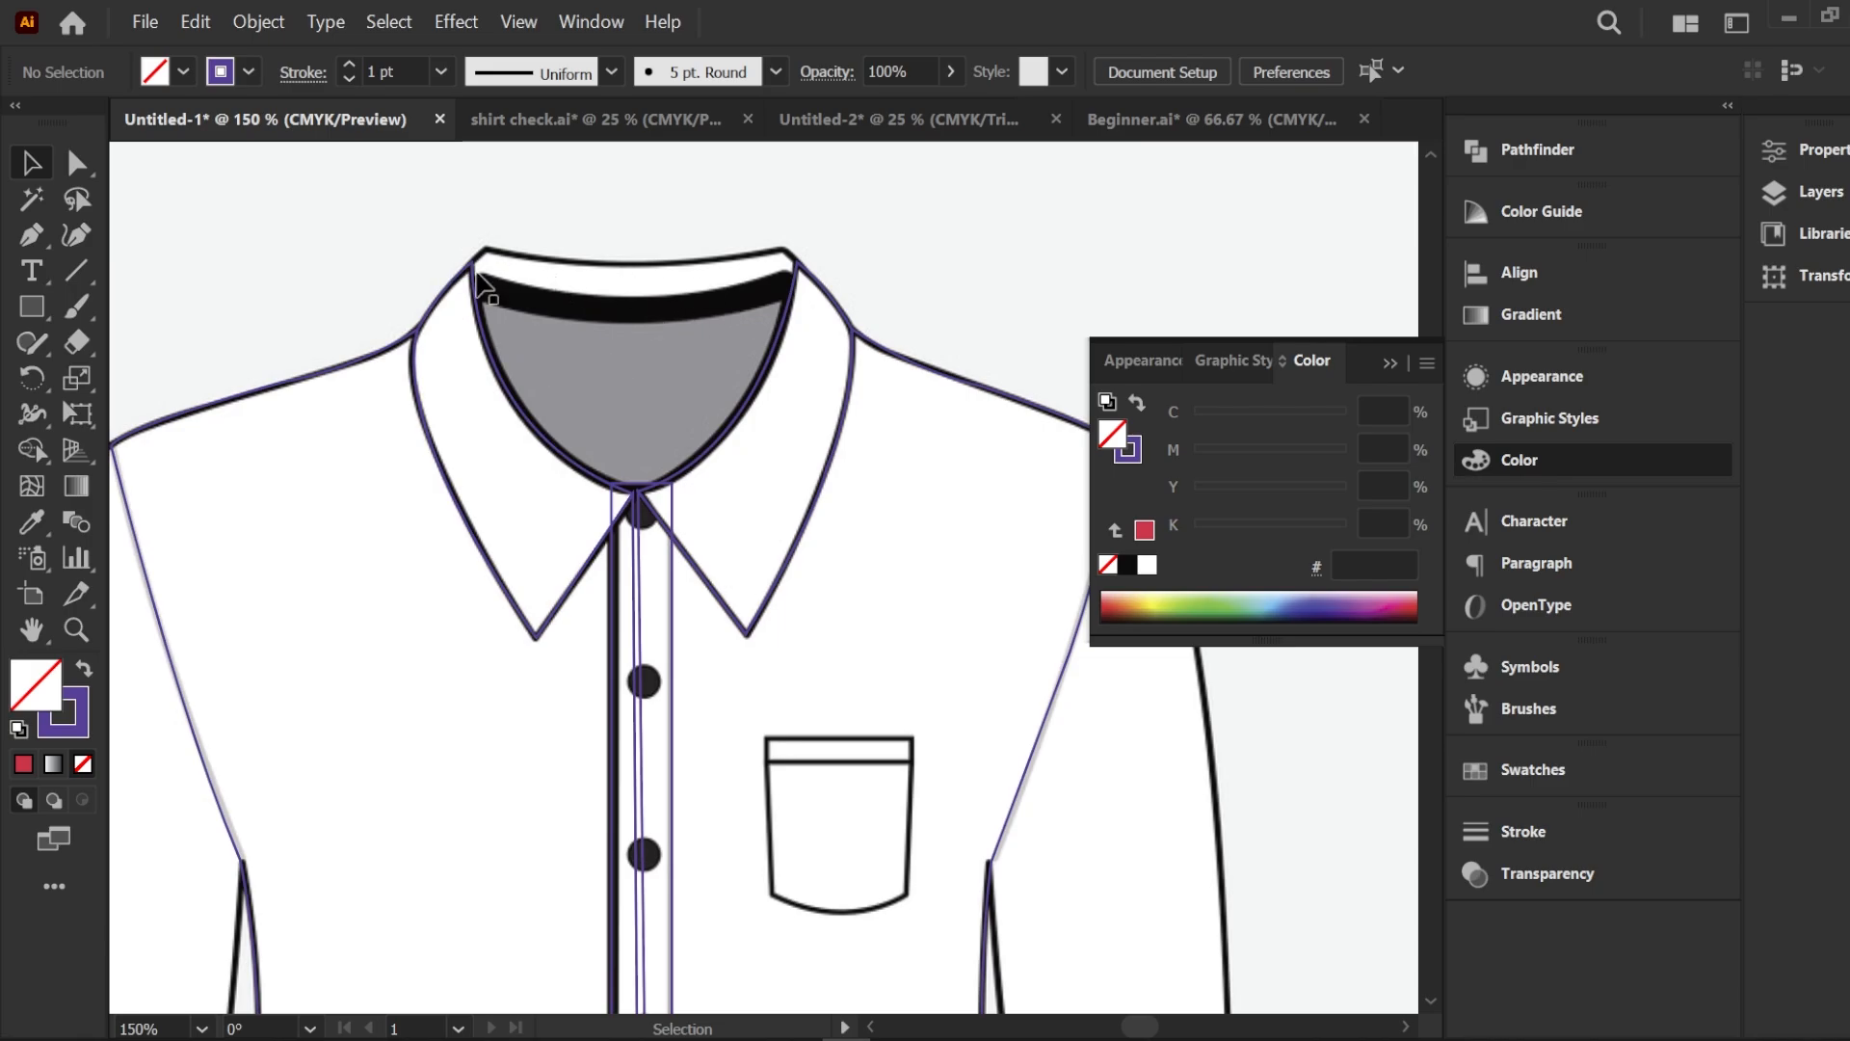
{"action": "scroll", "coordinate": [633, 301], "scroll_direction": "up", "scroll_amount": 3}
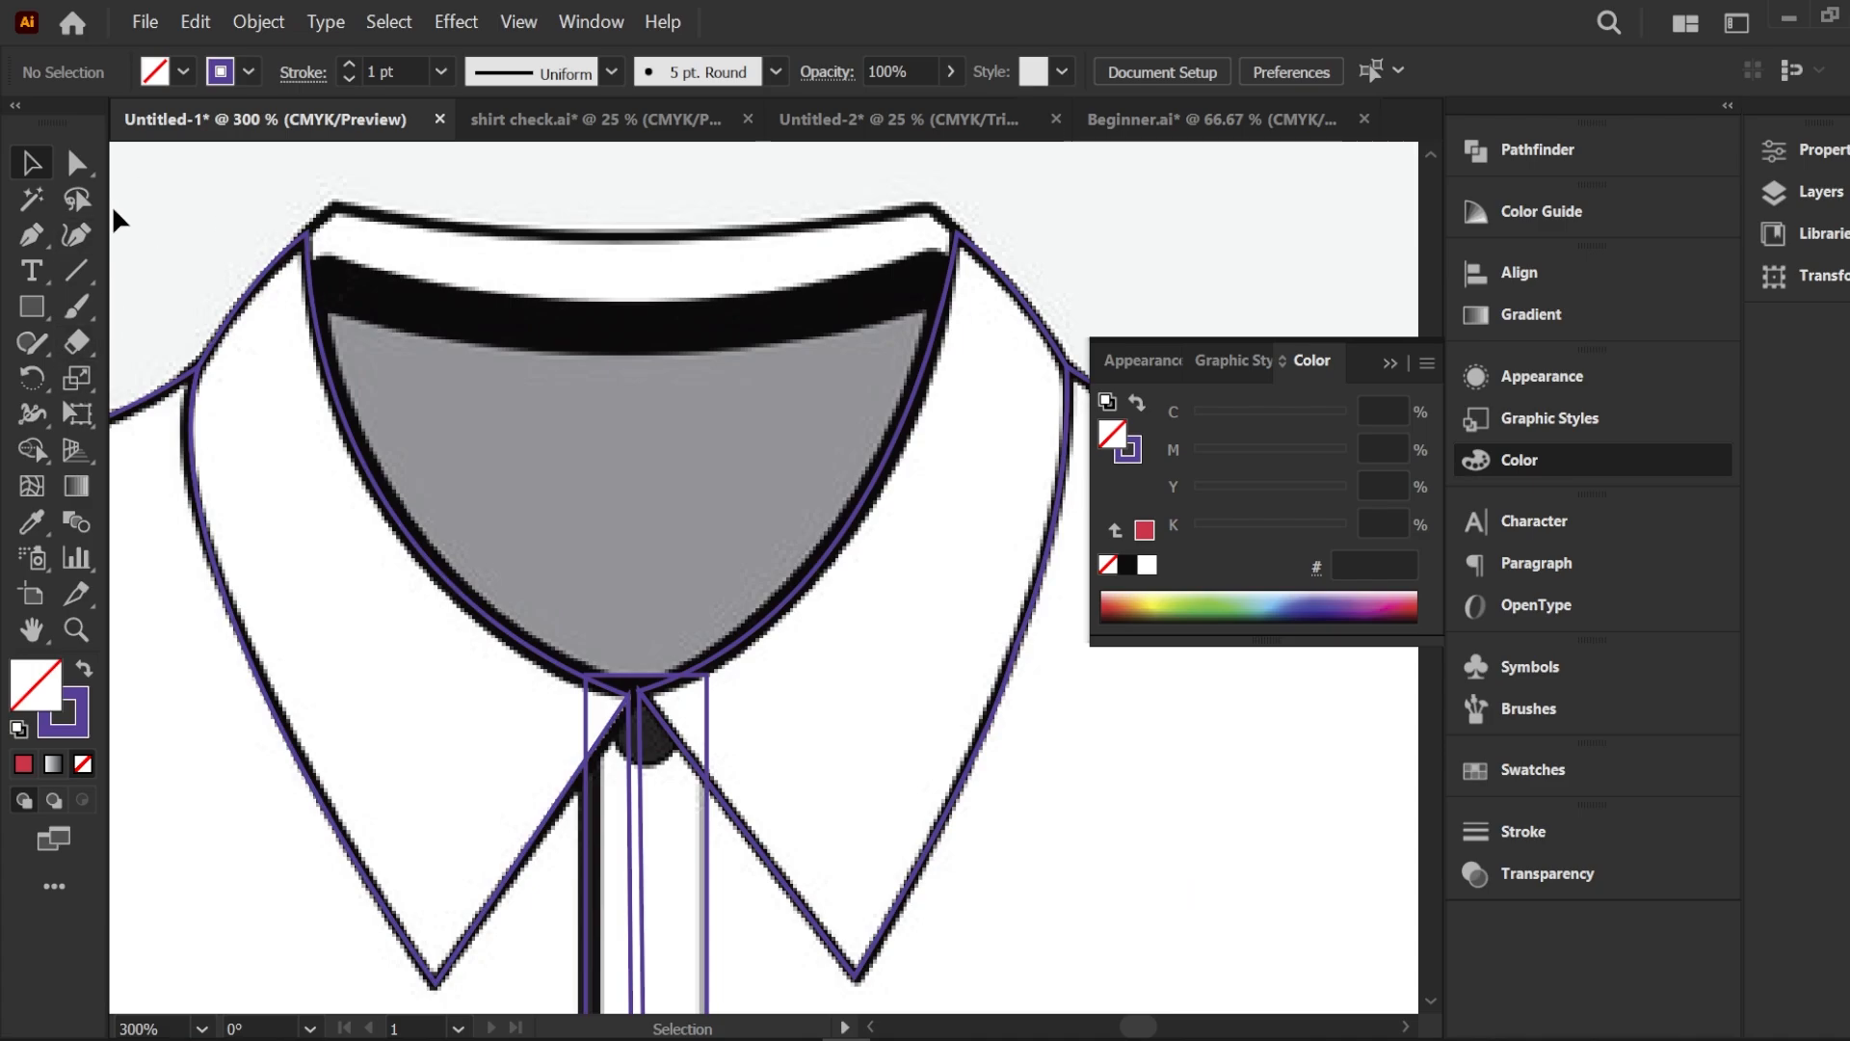
{"action": "left_click", "coordinate": [77, 164]}
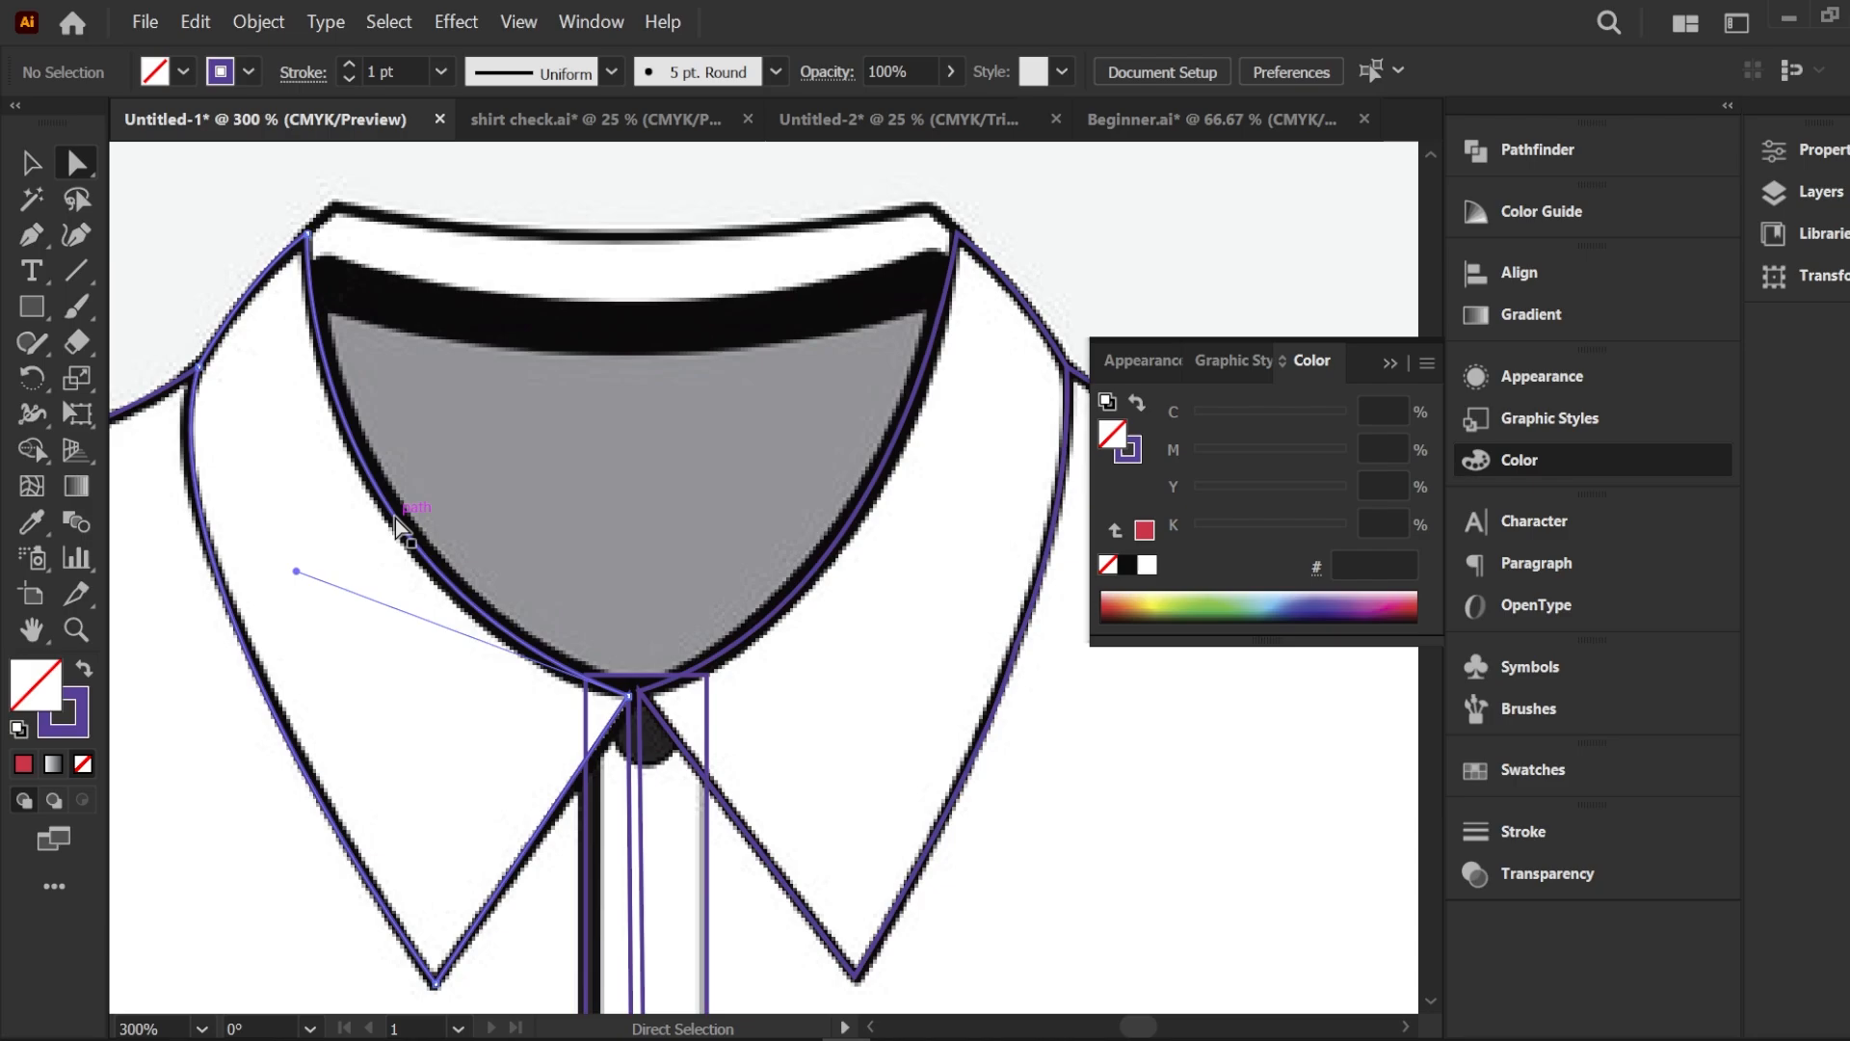
{"action": "left_click", "coordinate": [395, 518]}
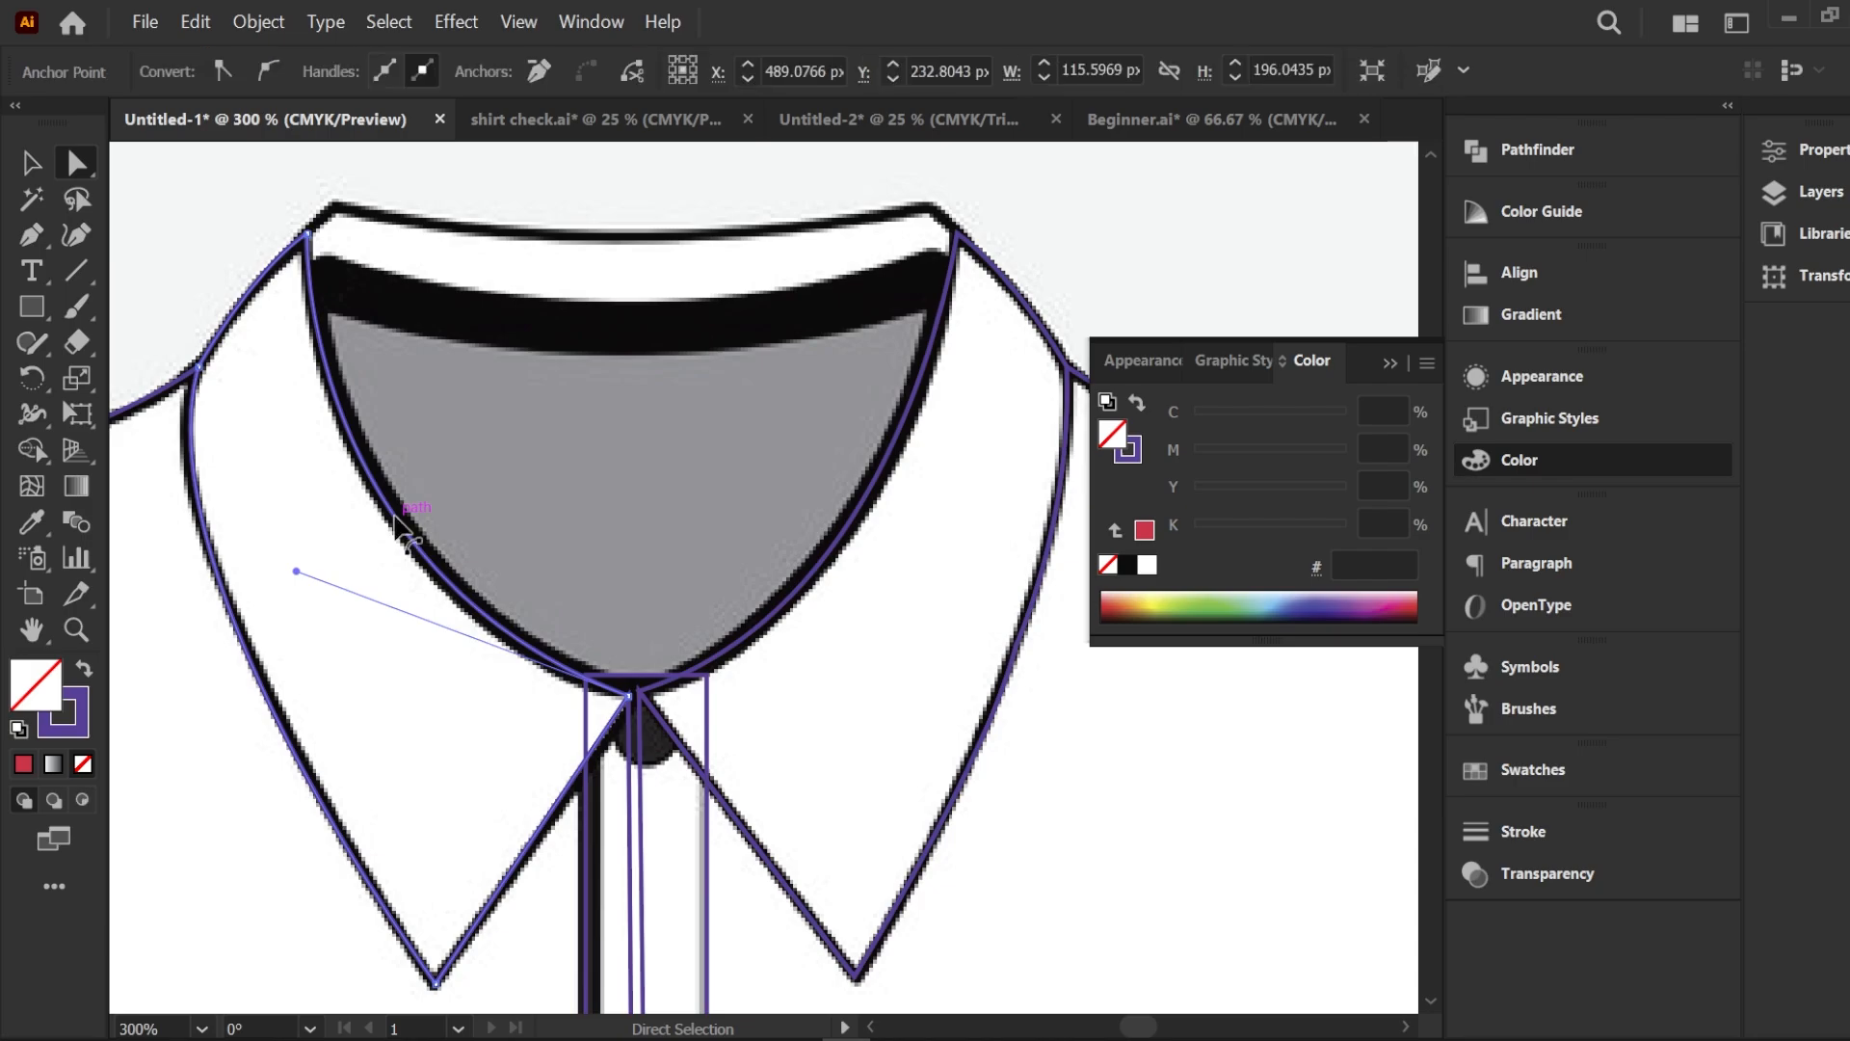
{"action": "left_click", "coordinate": [405, 525]}
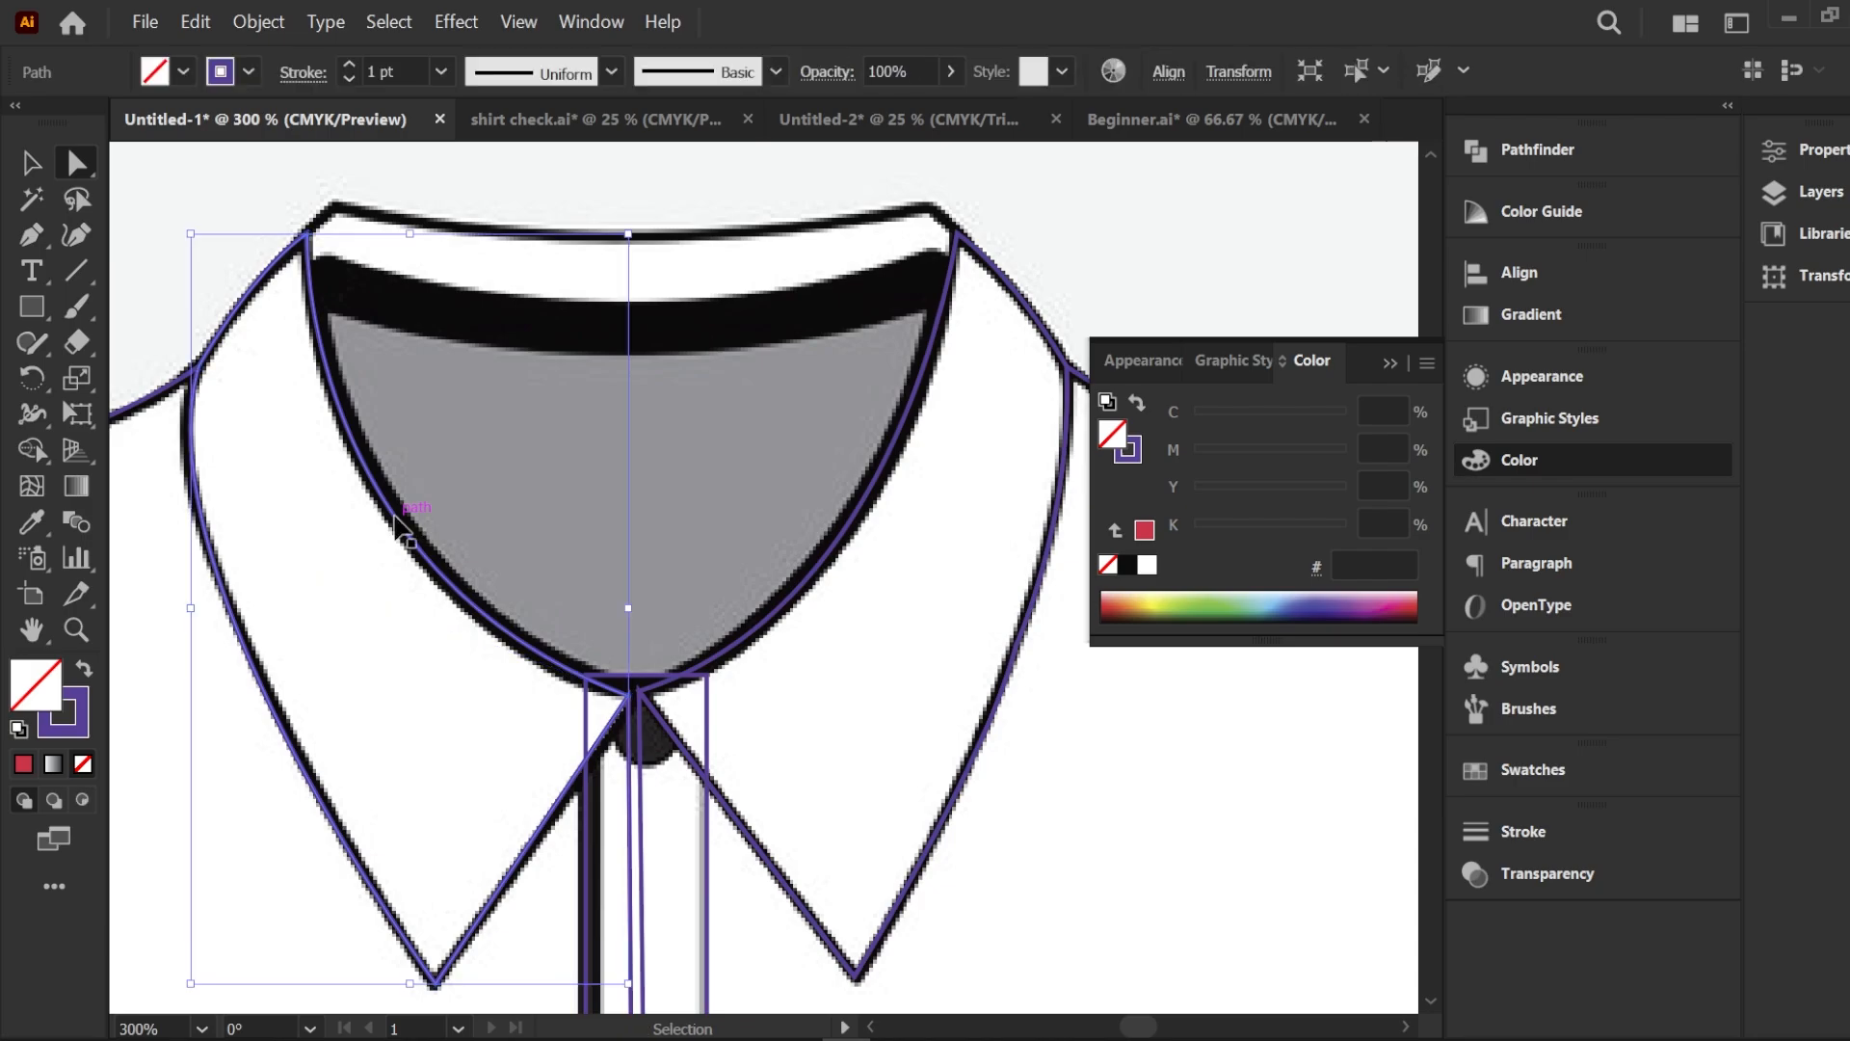
{"action": "left_click", "coordinate": [785, 597]}
{"action": "left_click", "coordinate": [710, 489]}
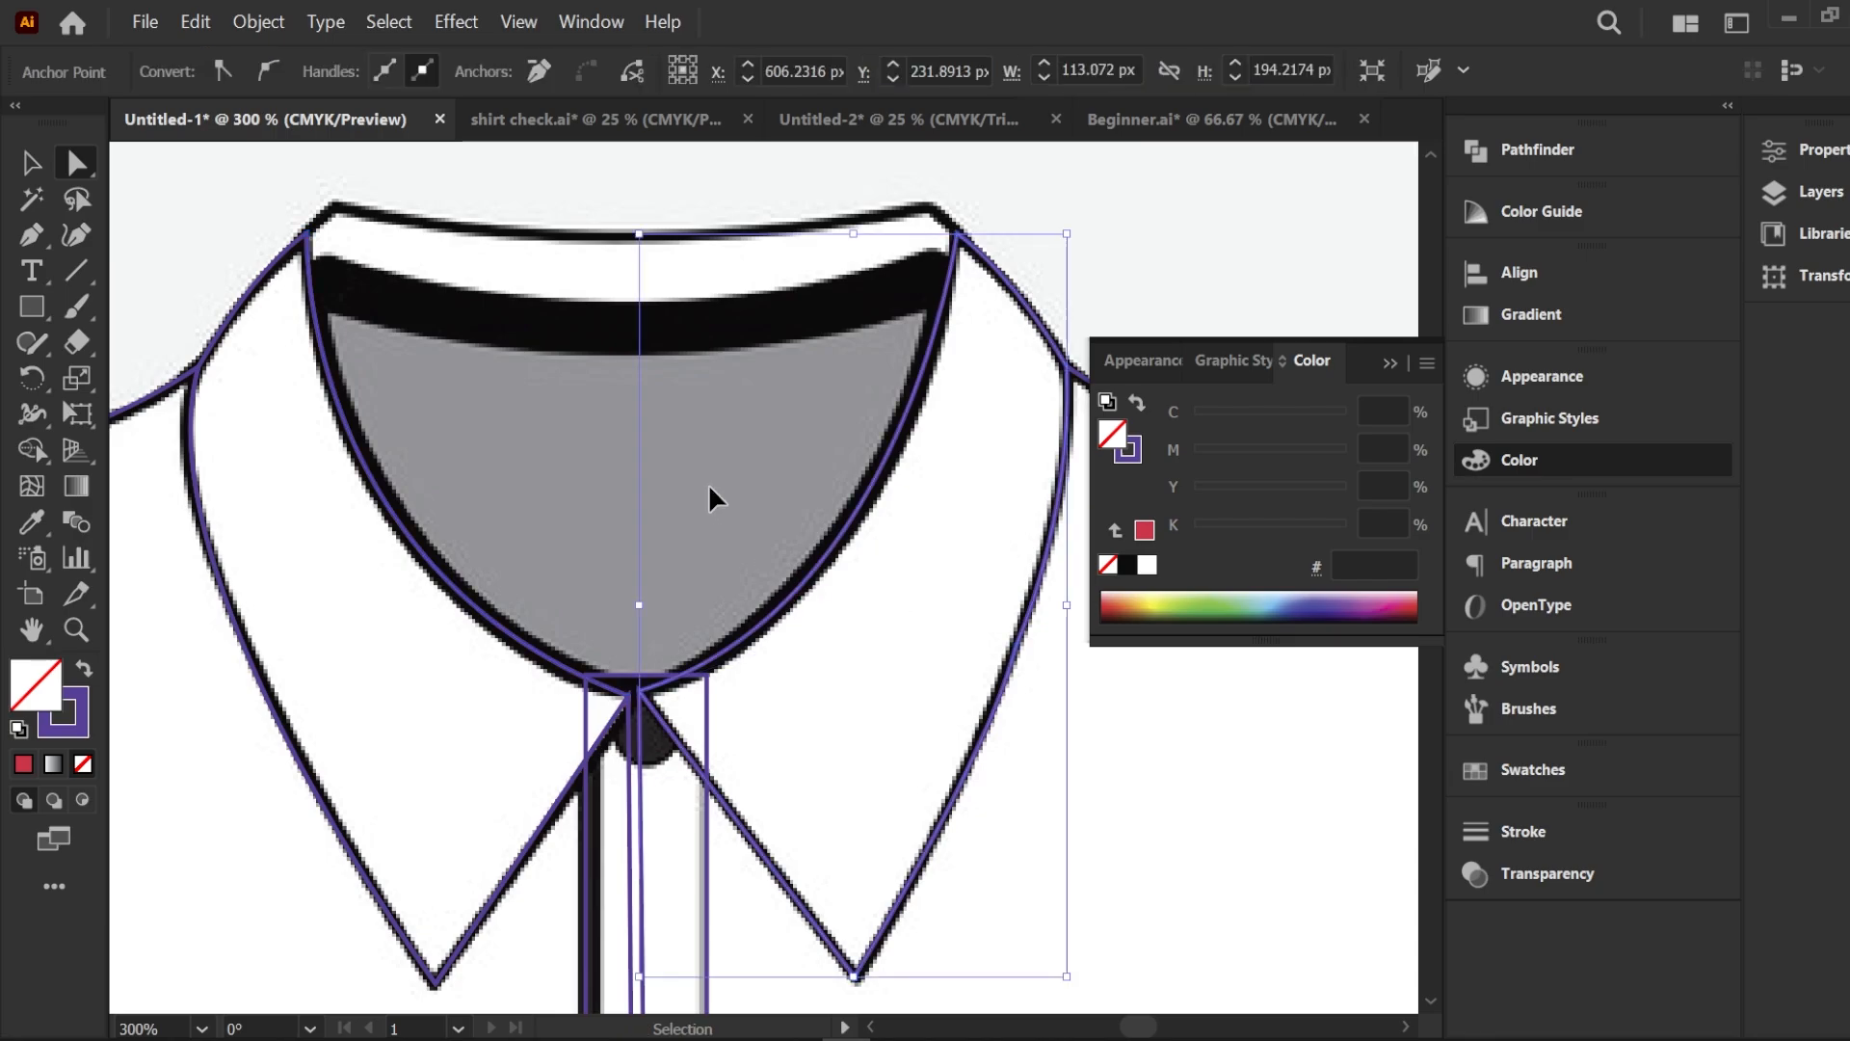
Join the two neckline curves by tracing the back collar's corners and curved upper edge with the Pen tool, and deselect the path
{"action": "left_click", "coordinate": [42, 240]}
{"action": "left_click_drag", "start_coordinate": [307, 232], "coordinate": [1243, 590]}
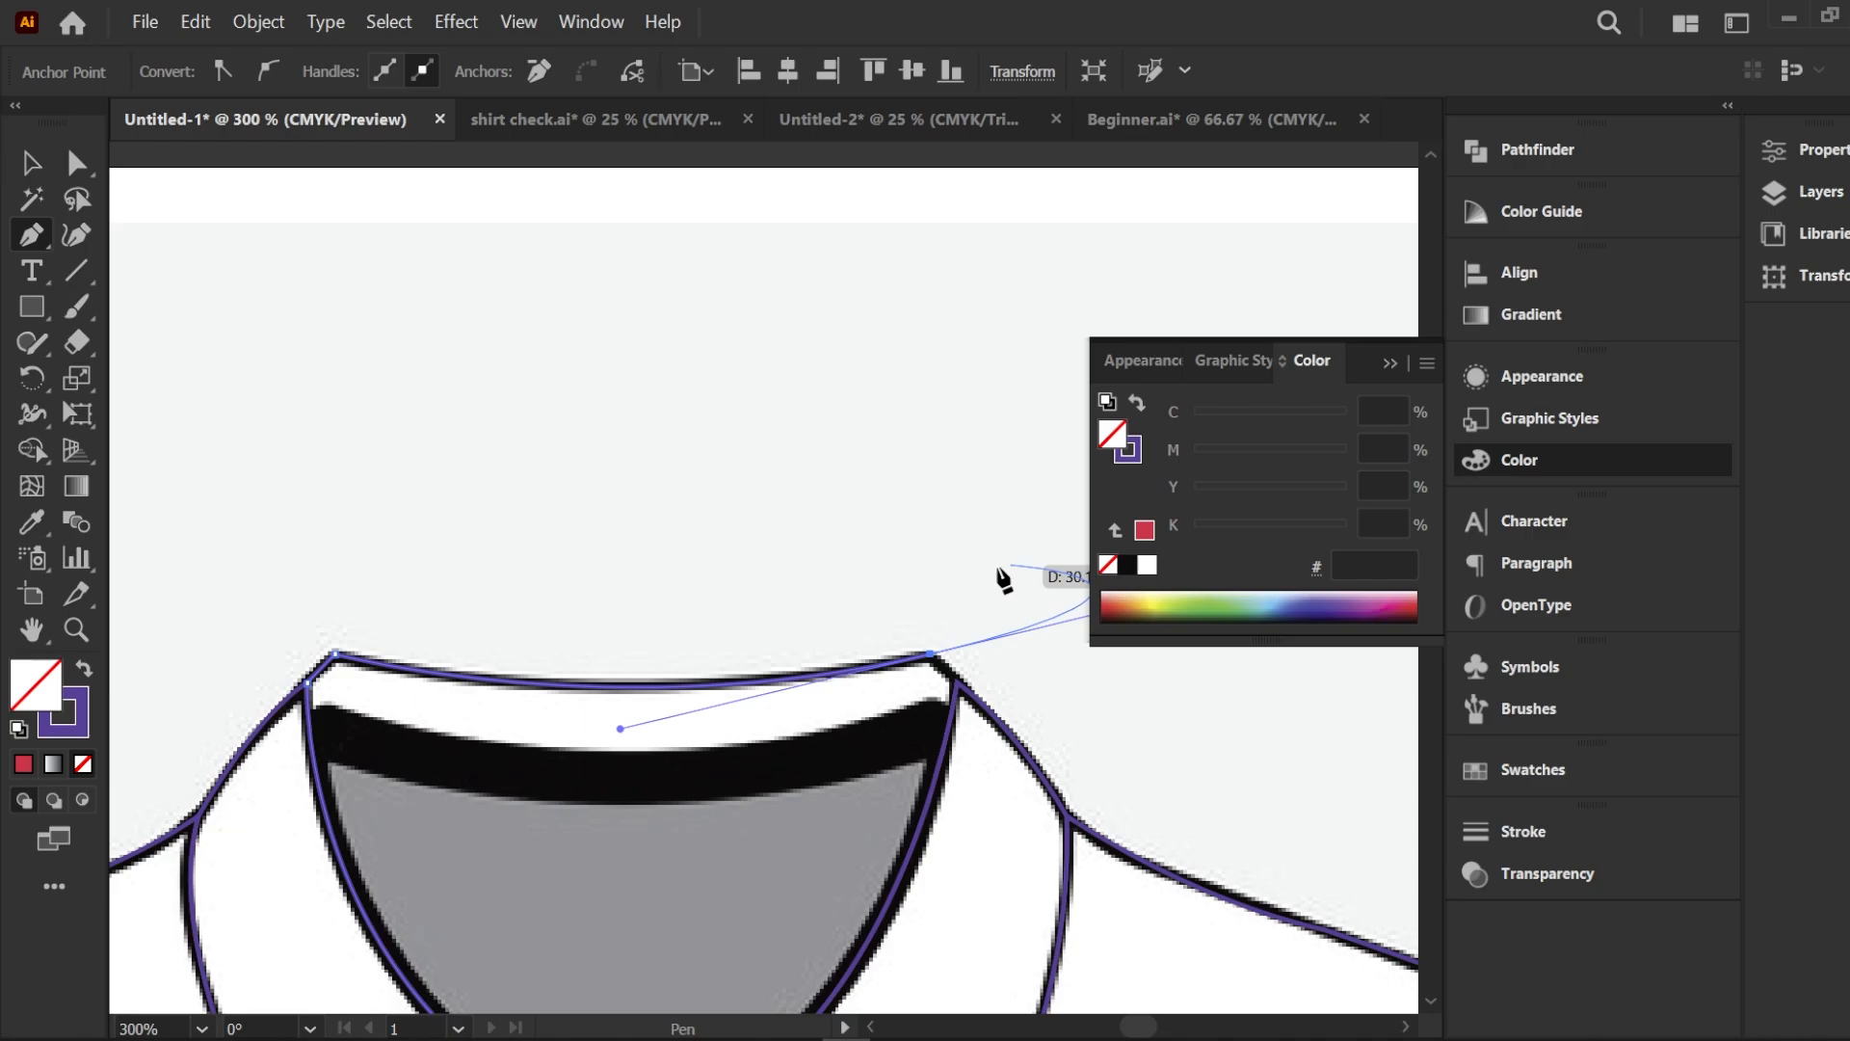
{"action": "left_click", "coordinate": [935, 655]}
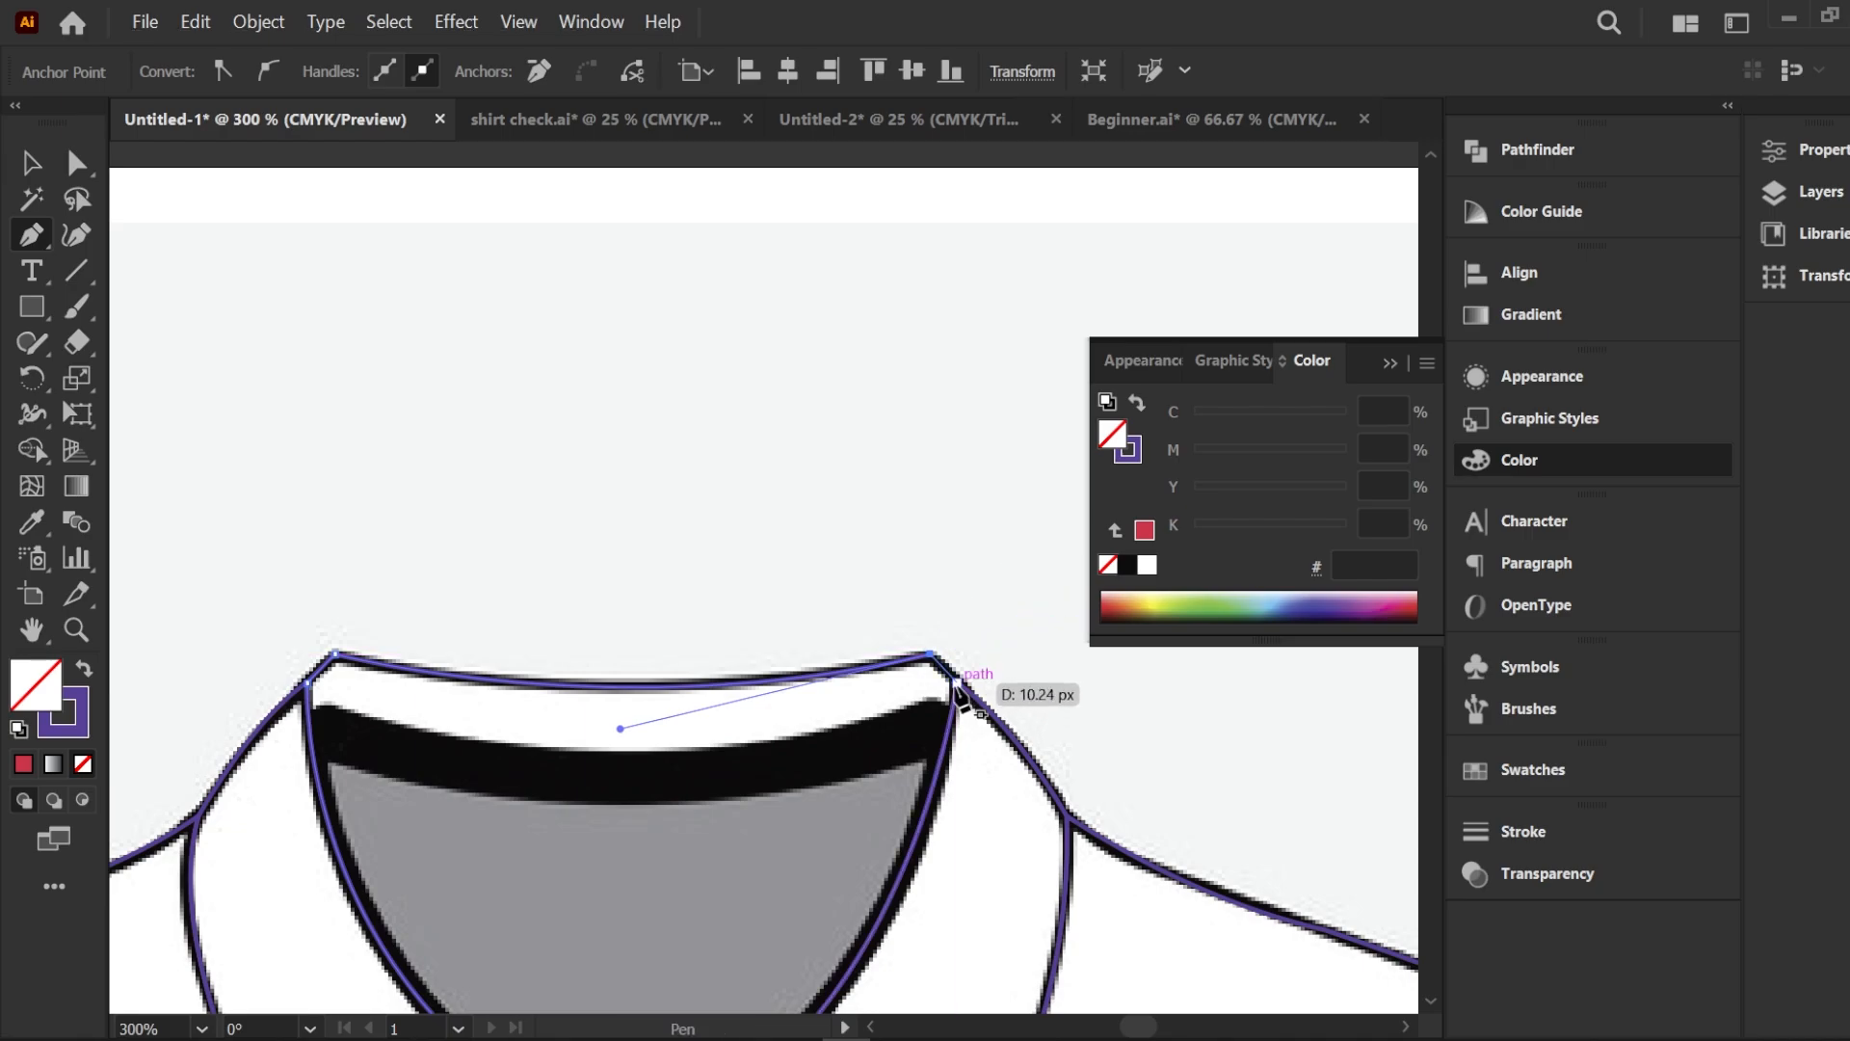
{"action": "scroll", "coordinate": [776, 475], "scroll_direction": "down", "scroll_amount": 5}
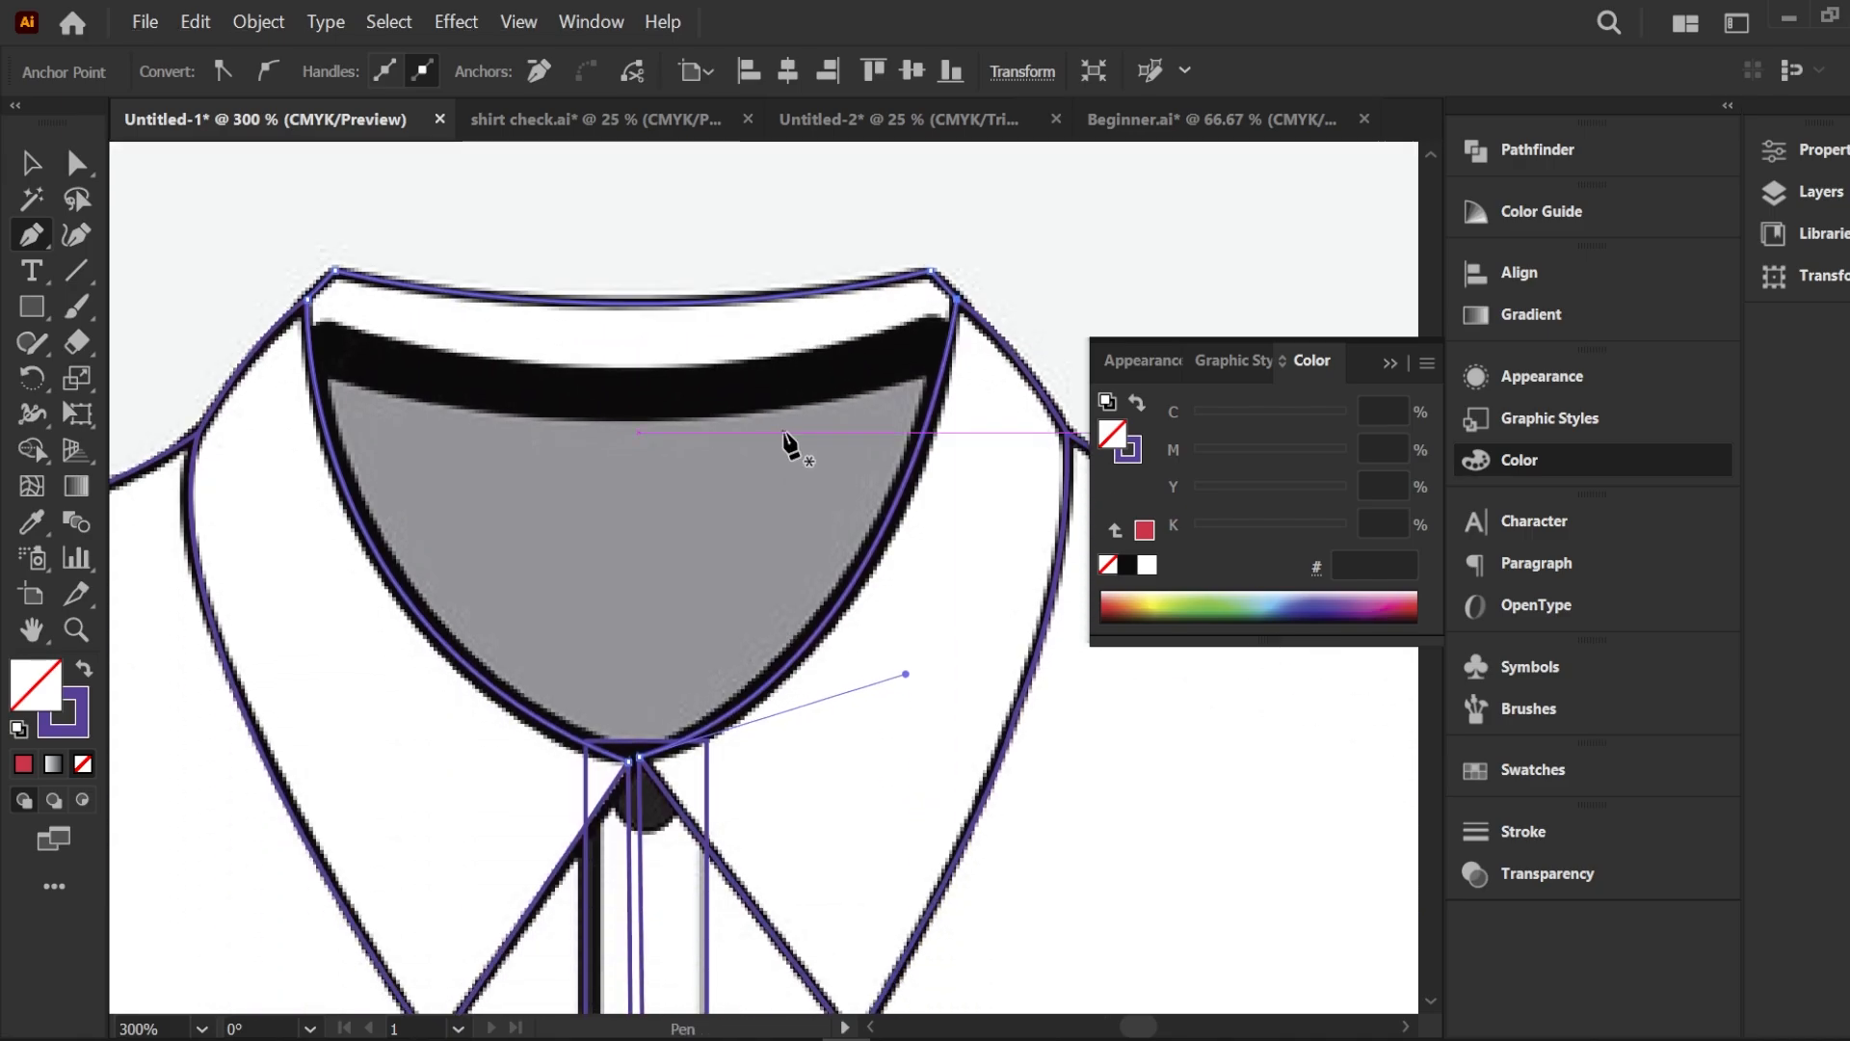
{"action": "scroll", "coordinate": [752, 405], "scroll_direction": "down", "scroll_amount": 2}
{"action": "left_click", "coordinate": [31, 162]}
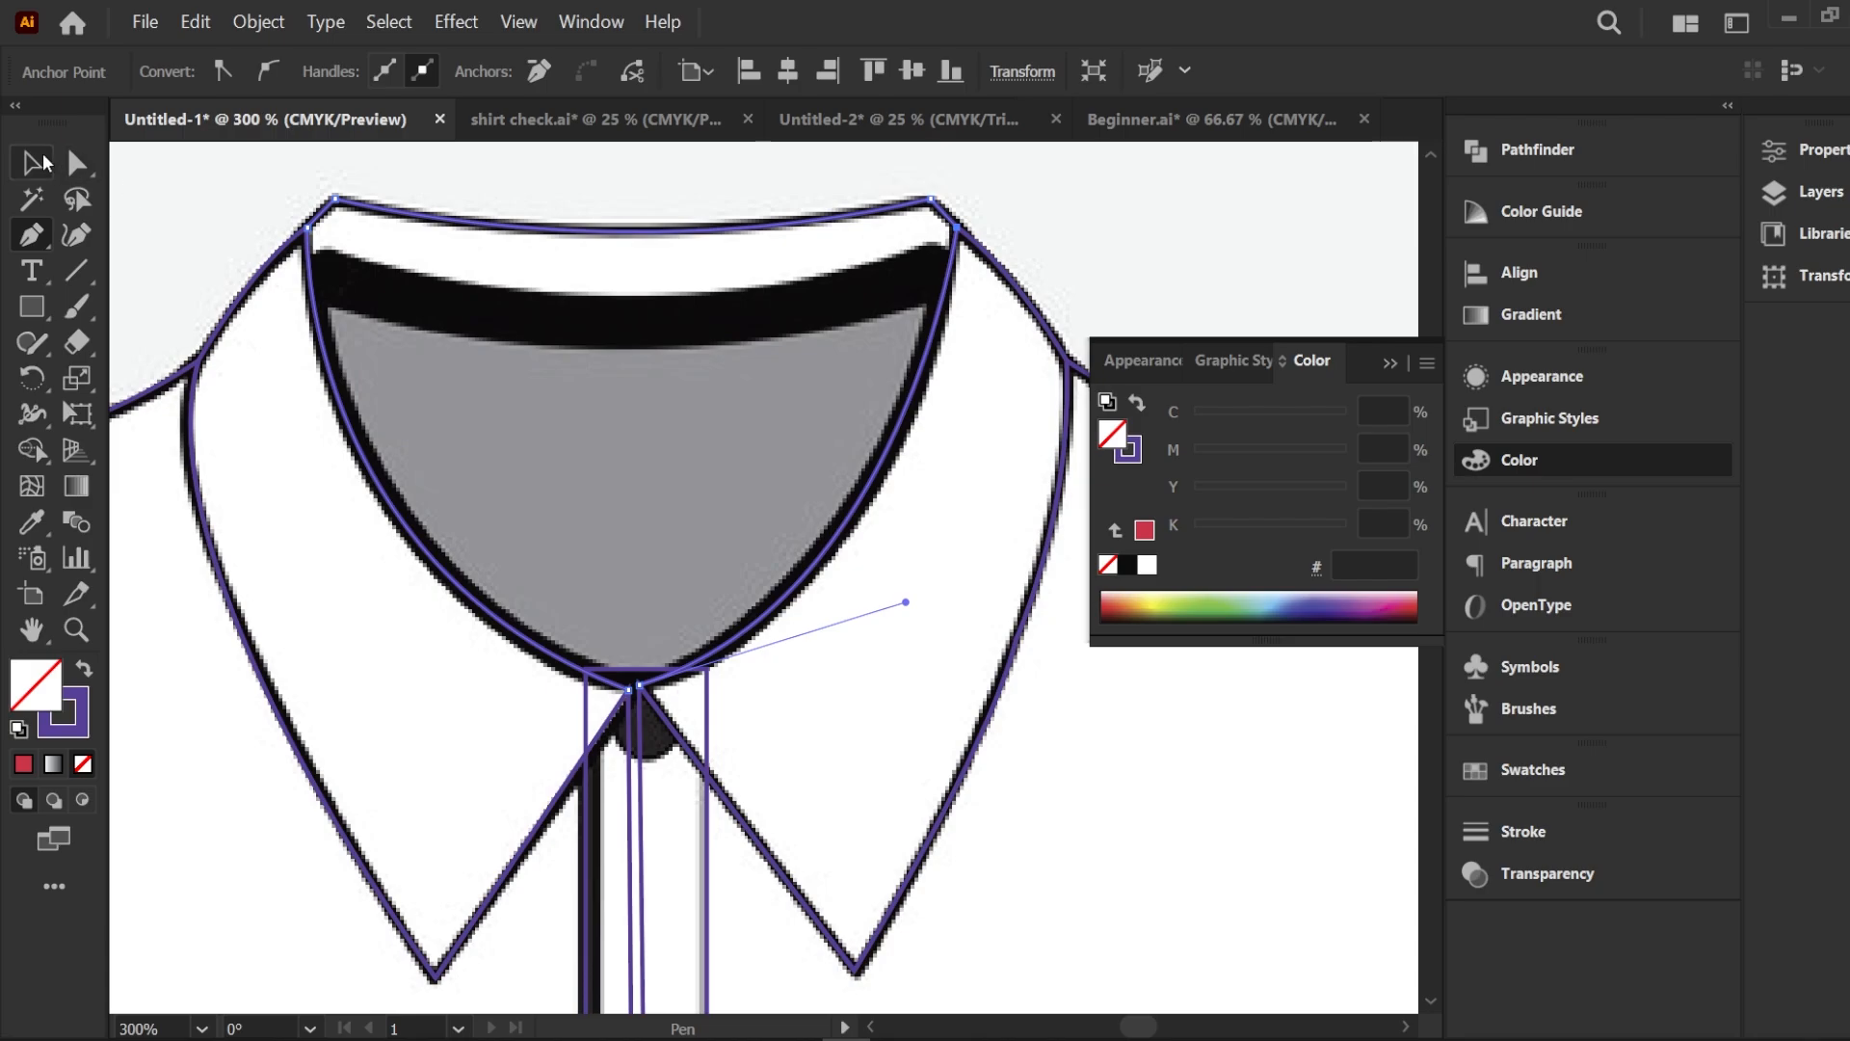
{"action": "left_click", "coordinate": [197, 162]}
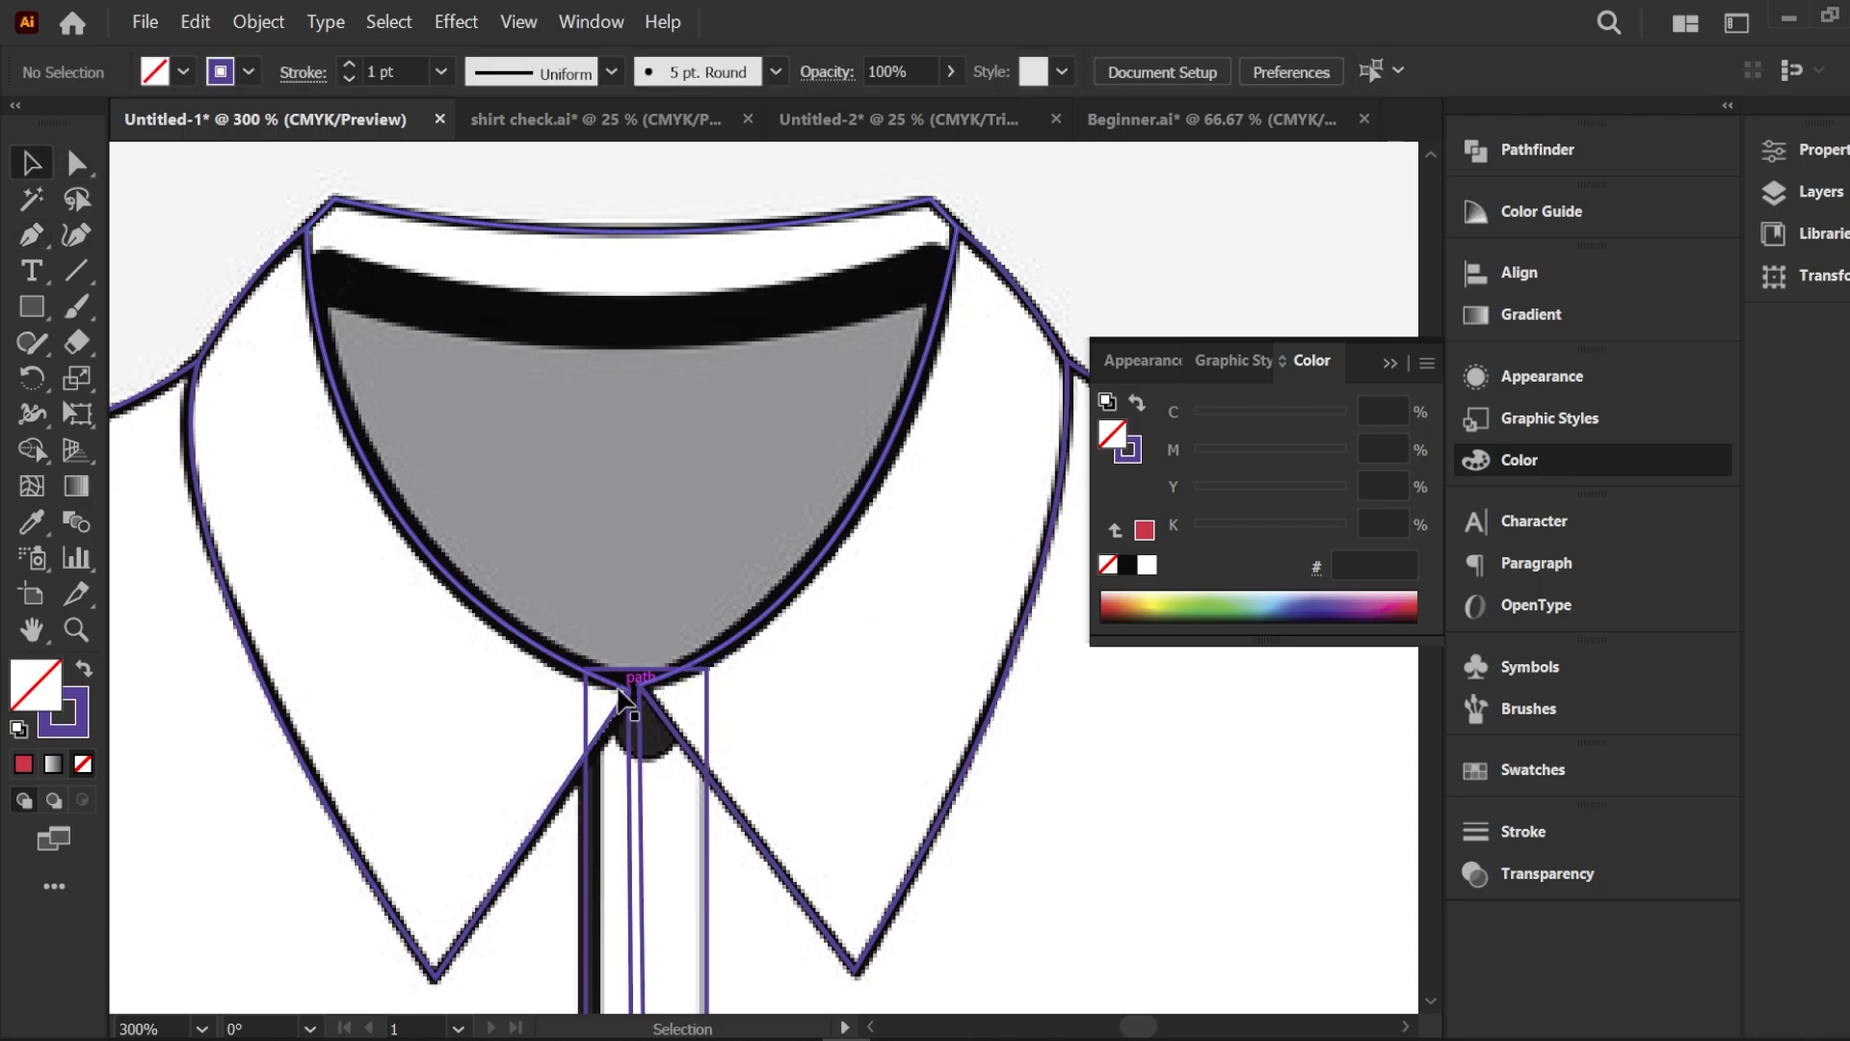
{"action": "scroll", "coordinate": [622, 696], "scroll_direction": "up", "scroll_amount": 2}
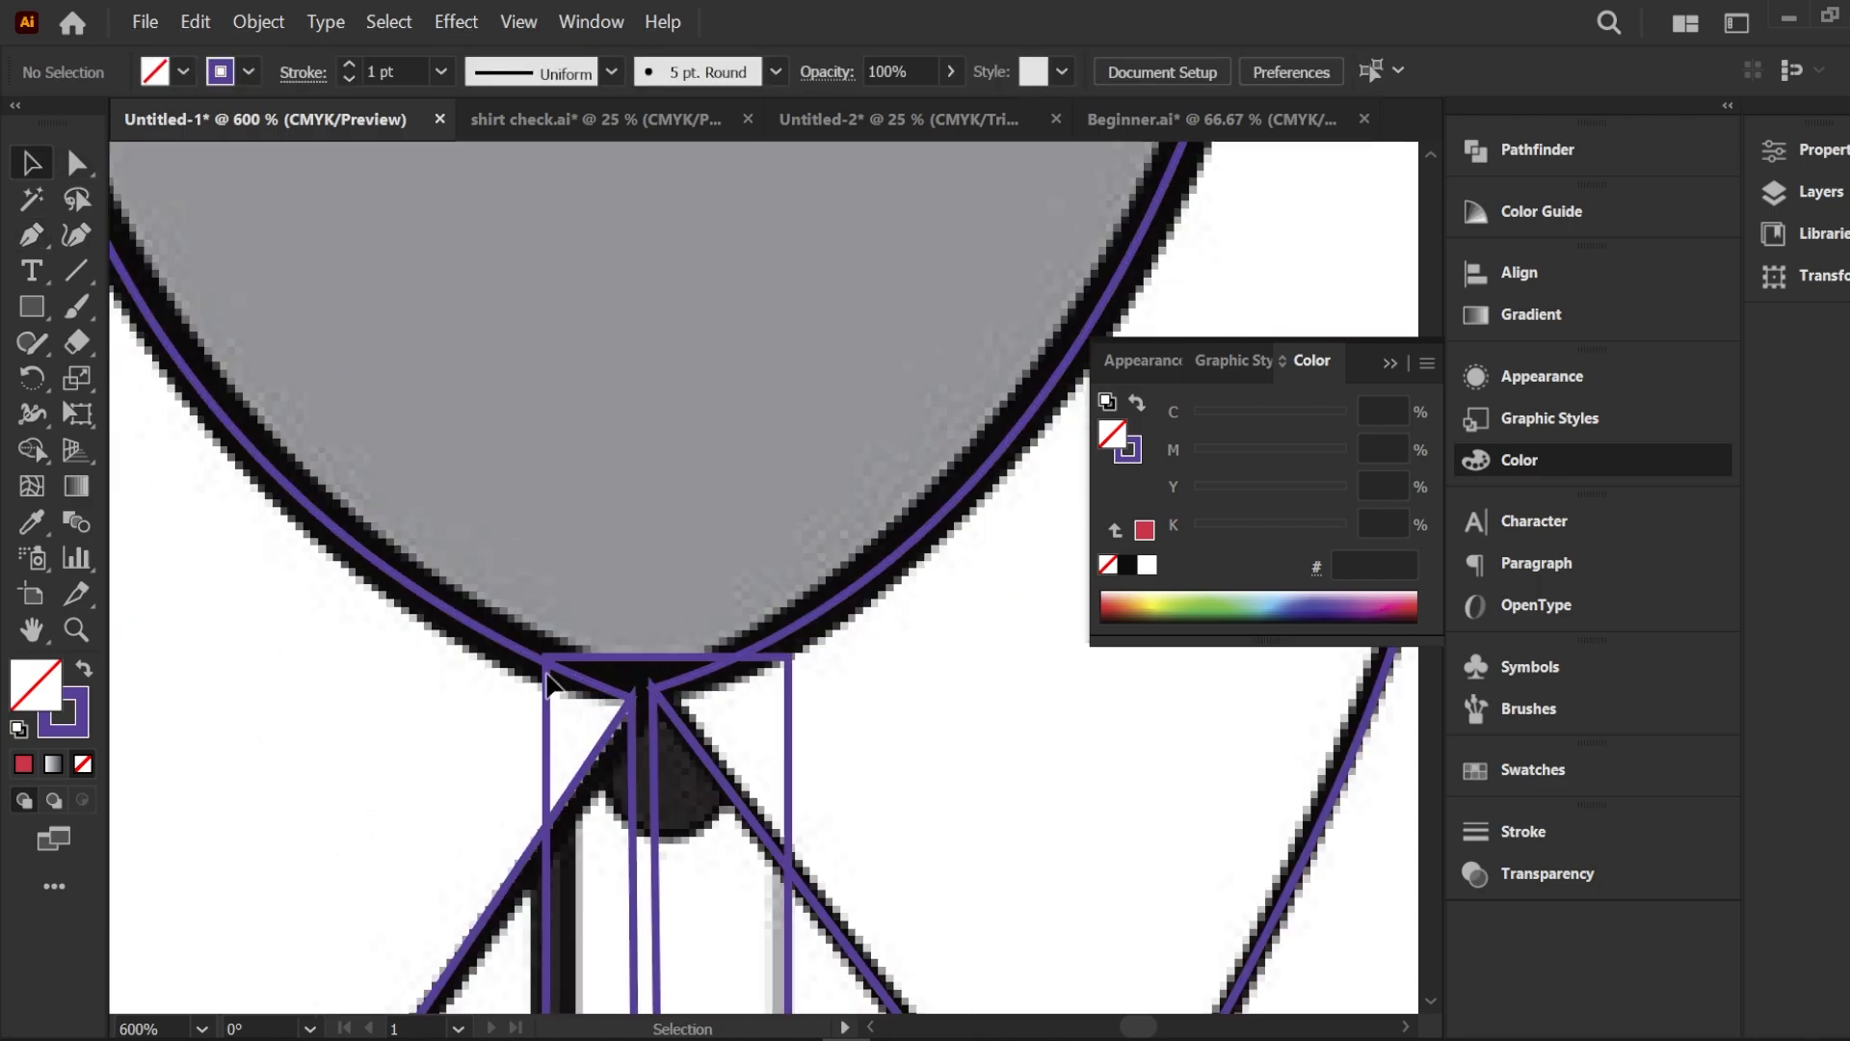
Close the neck opening path at the centre front by joining its two lower endpoints with the Pen tool
{"action": "left_click", "coordinate": [520, 661]}
{"action": "scroll", "coordinate": [539, 663], "scroll_direction": "down", "scroll_amount": 2}
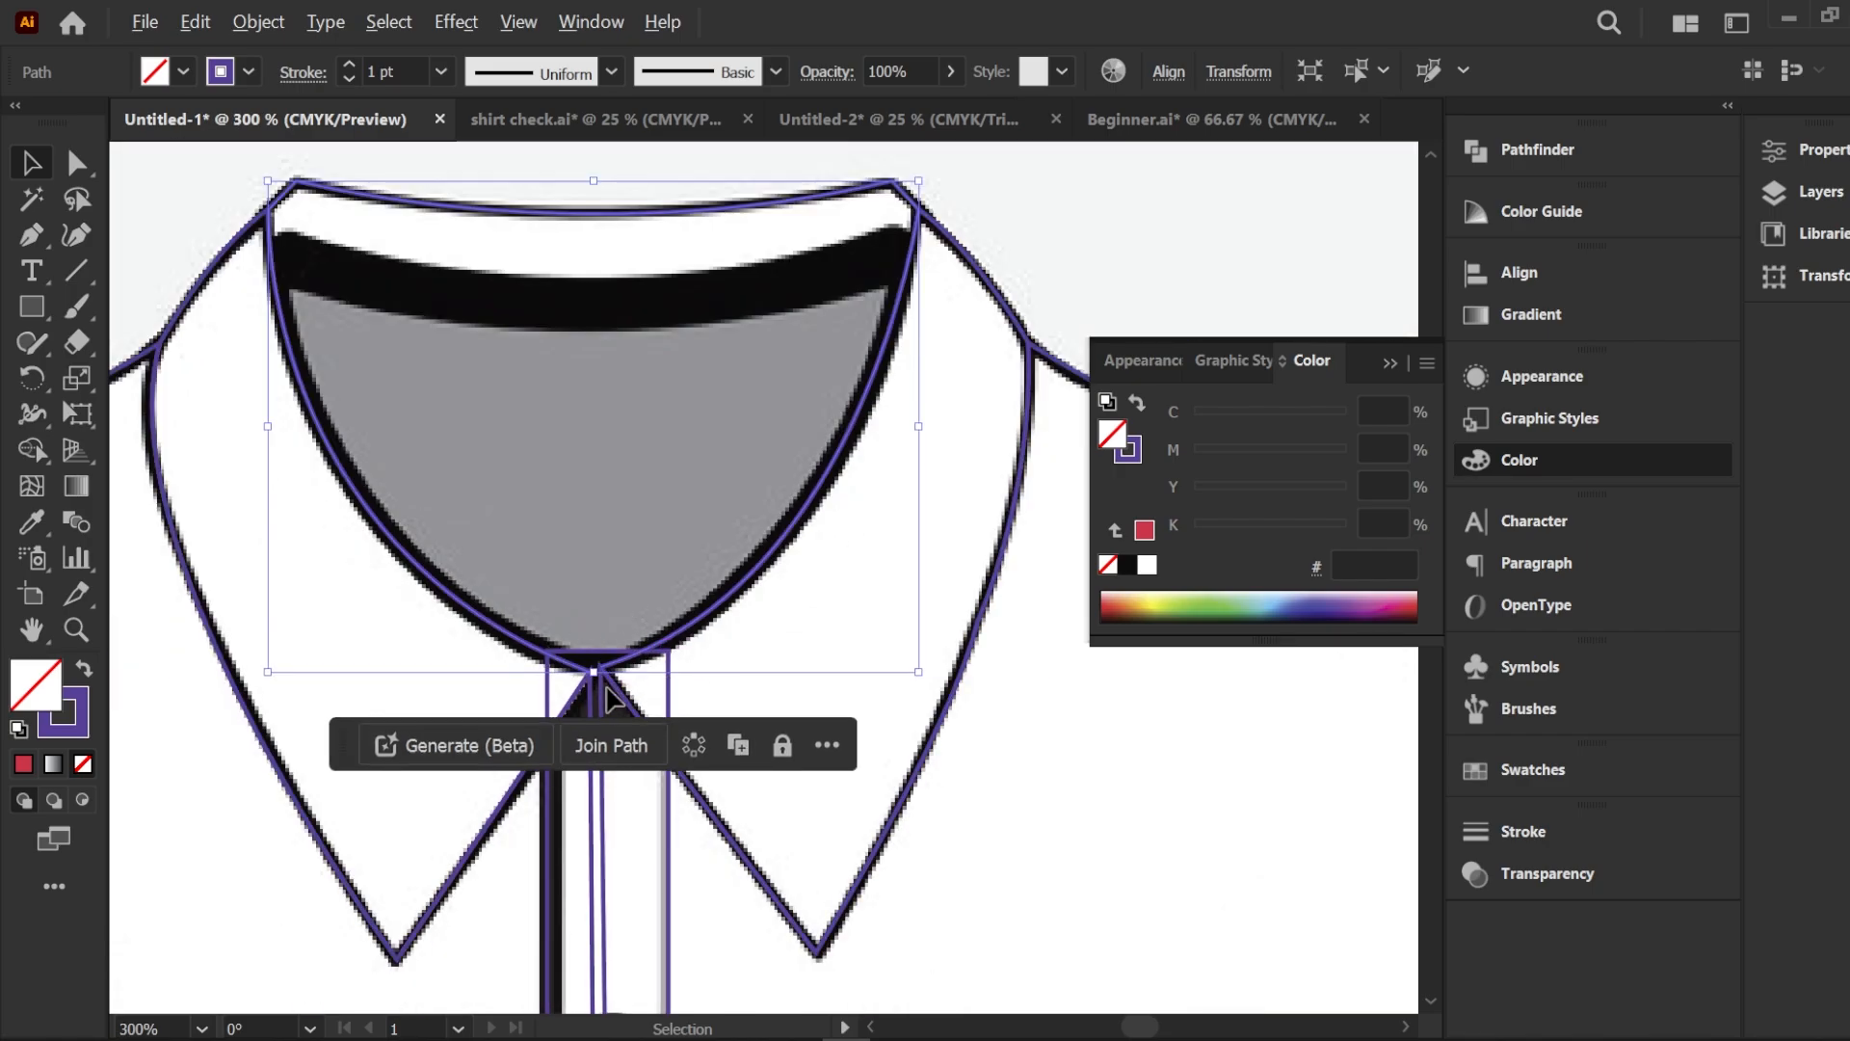
{"action": "scroll", "coordinate": [609, 694], "scroll_direction": "up", "scroll_amount": 3}
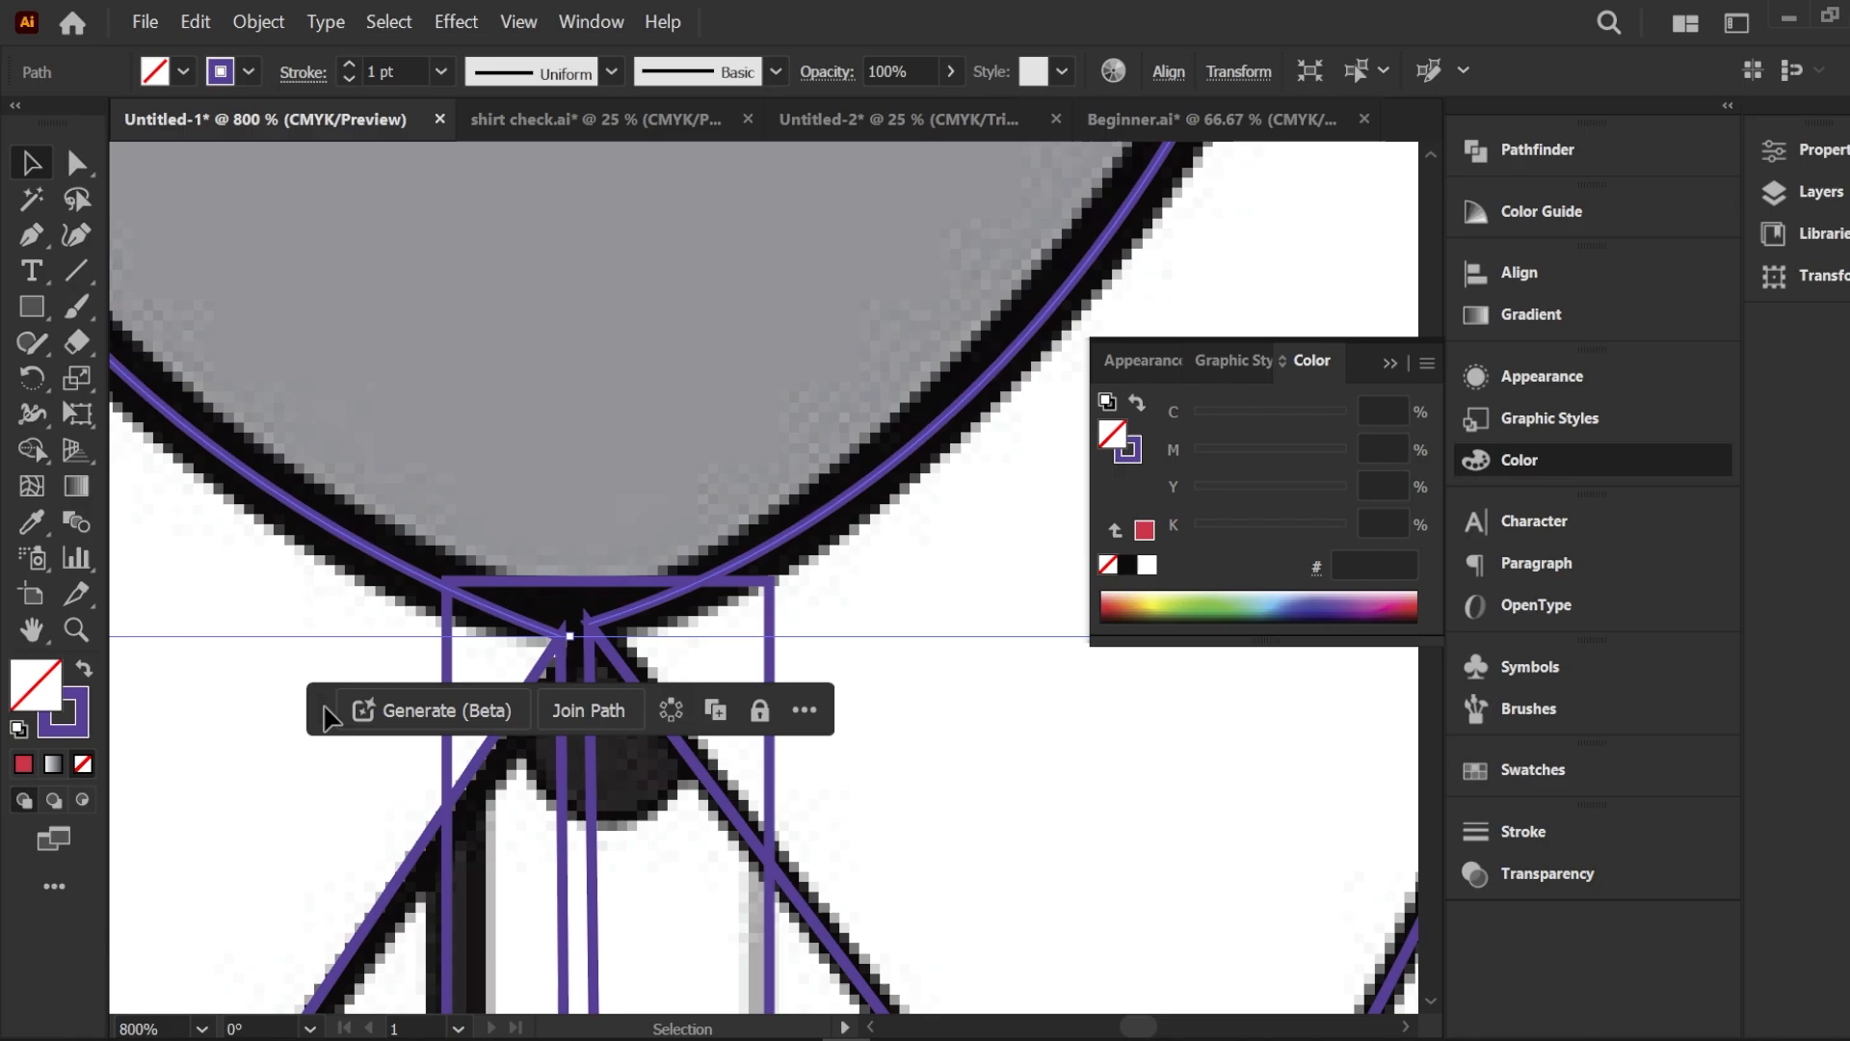
{"action": "left_click", "coordinate": [77, 163]}
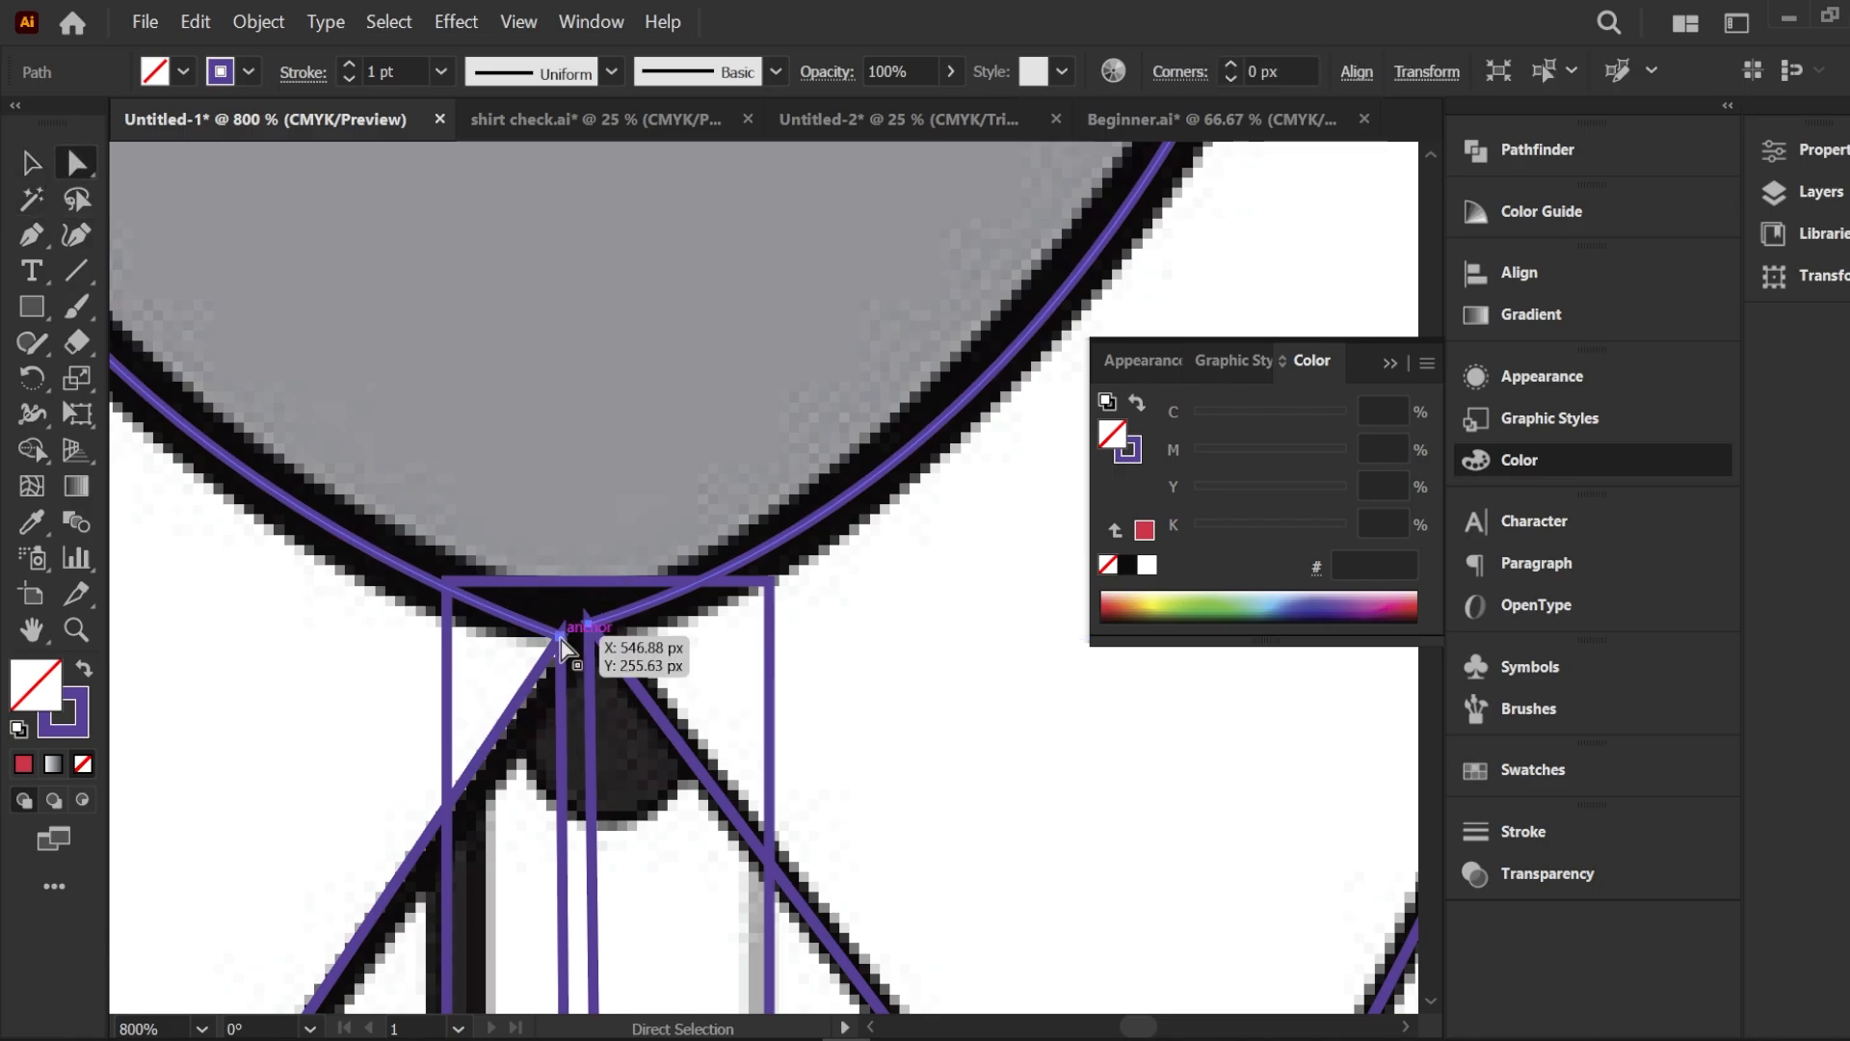
{"action": "left_click_drag", "start_coordinate": [561, 636], "coordinate": [555, 630]}
{"action": "scroll", "coordinate": [557, 626], "scroll_direction": "down", "scroll_amount": 2}
{"action": "scroll", "coordinate": [563, 622], "scroll_direction": "down", "scroll_amount": 1}
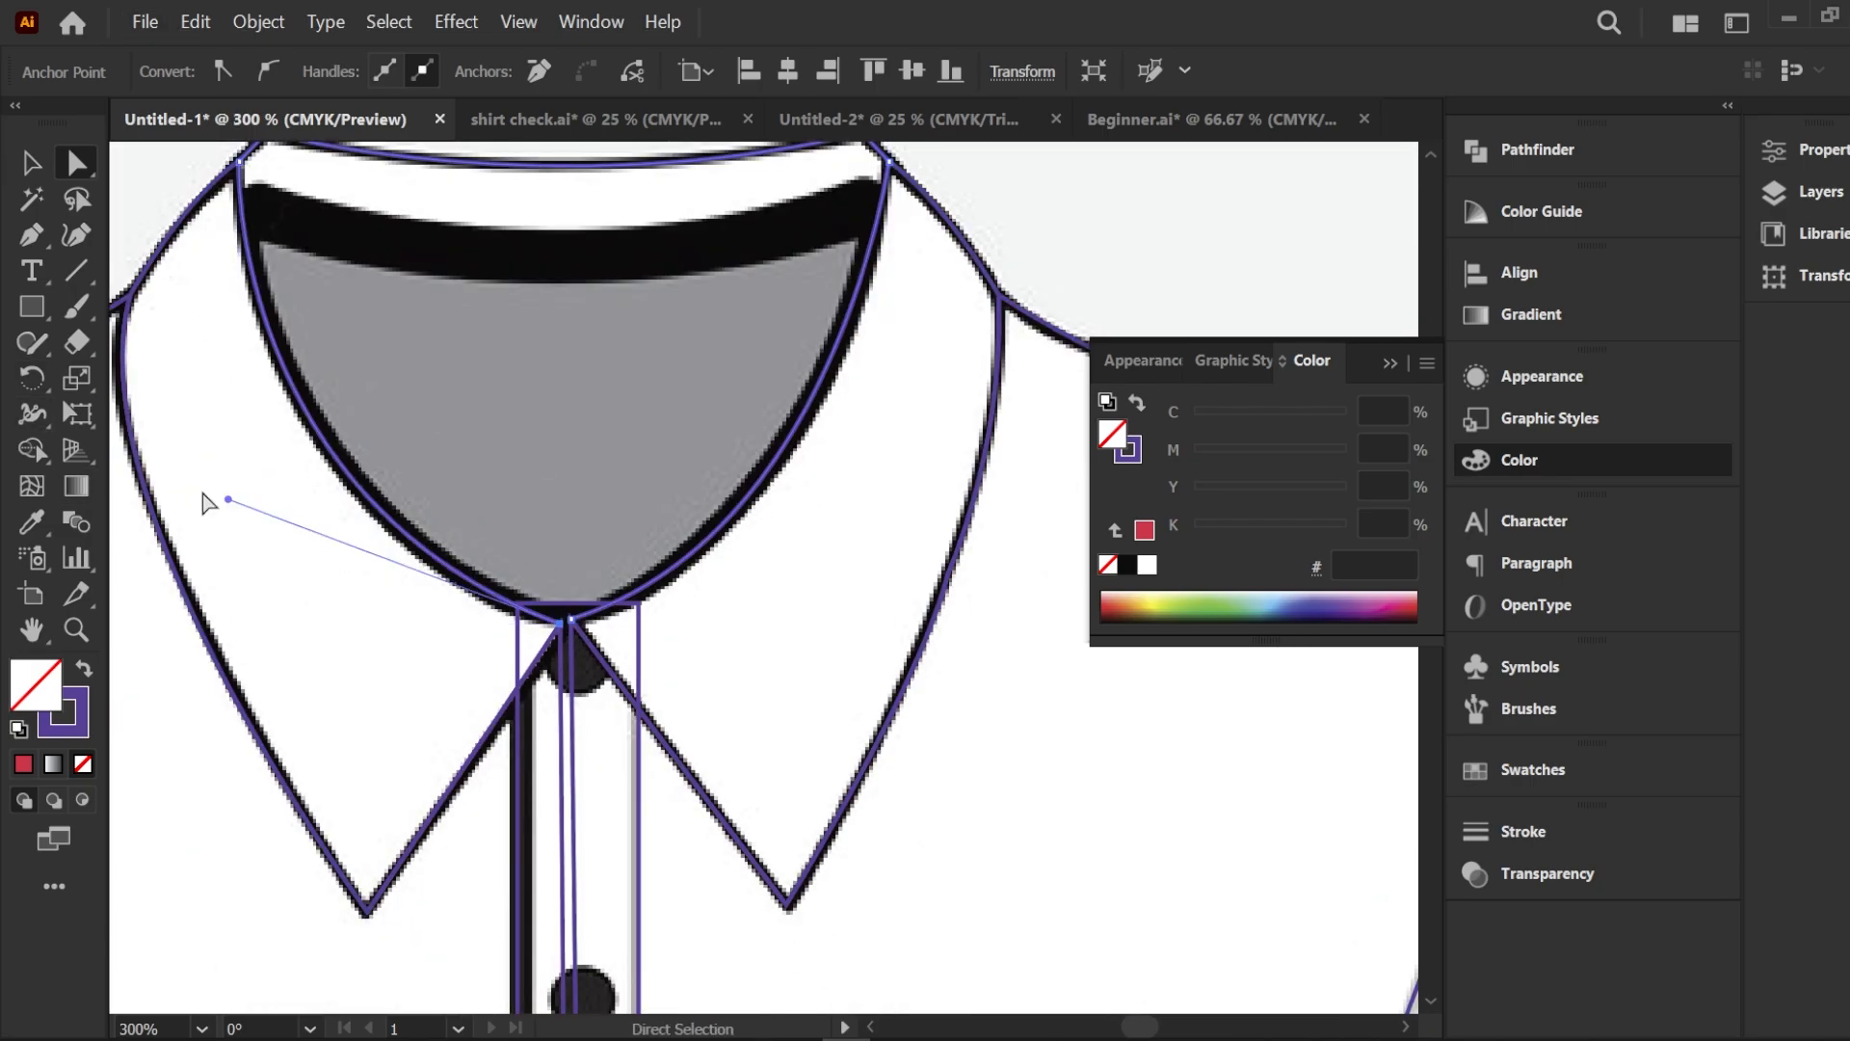
{"action": "left_click", "coordinate": [32, 234]}
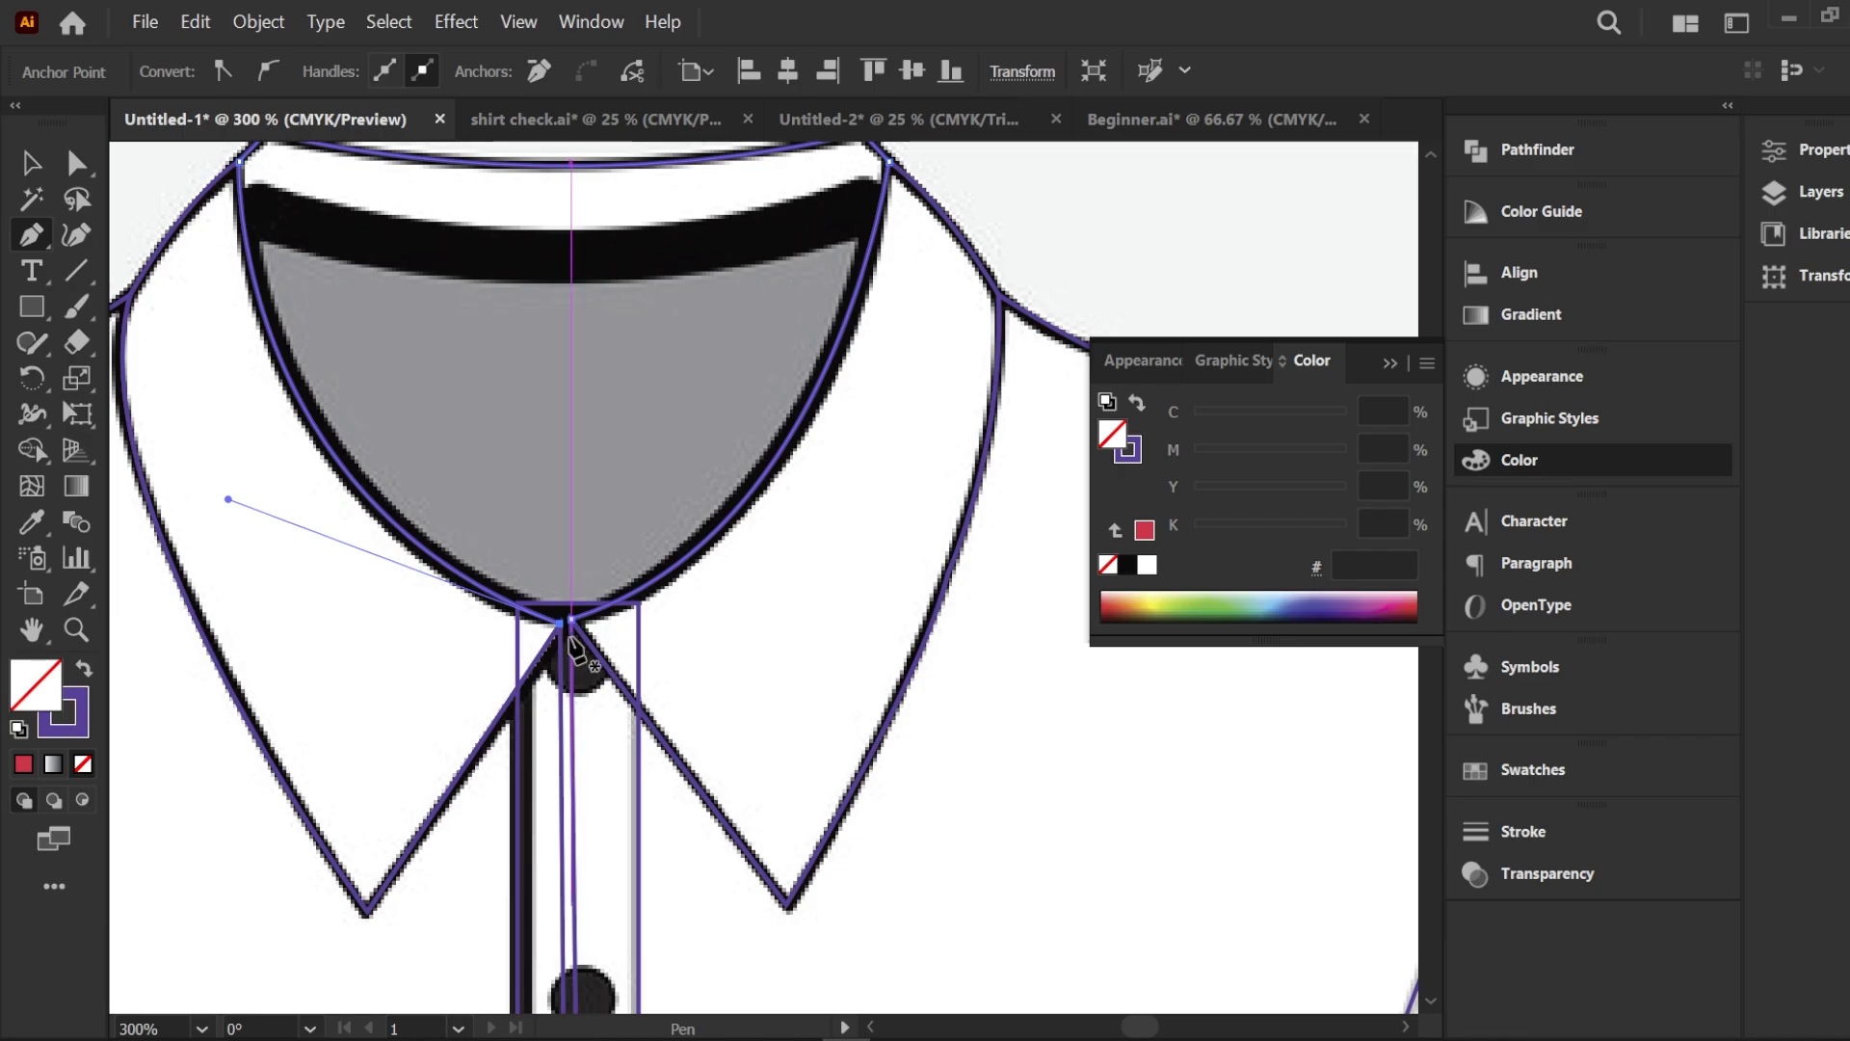
{"action": "scroll", "coordinate": [563, 628], "scroll_direction": "up", "scroll_amount": 4}
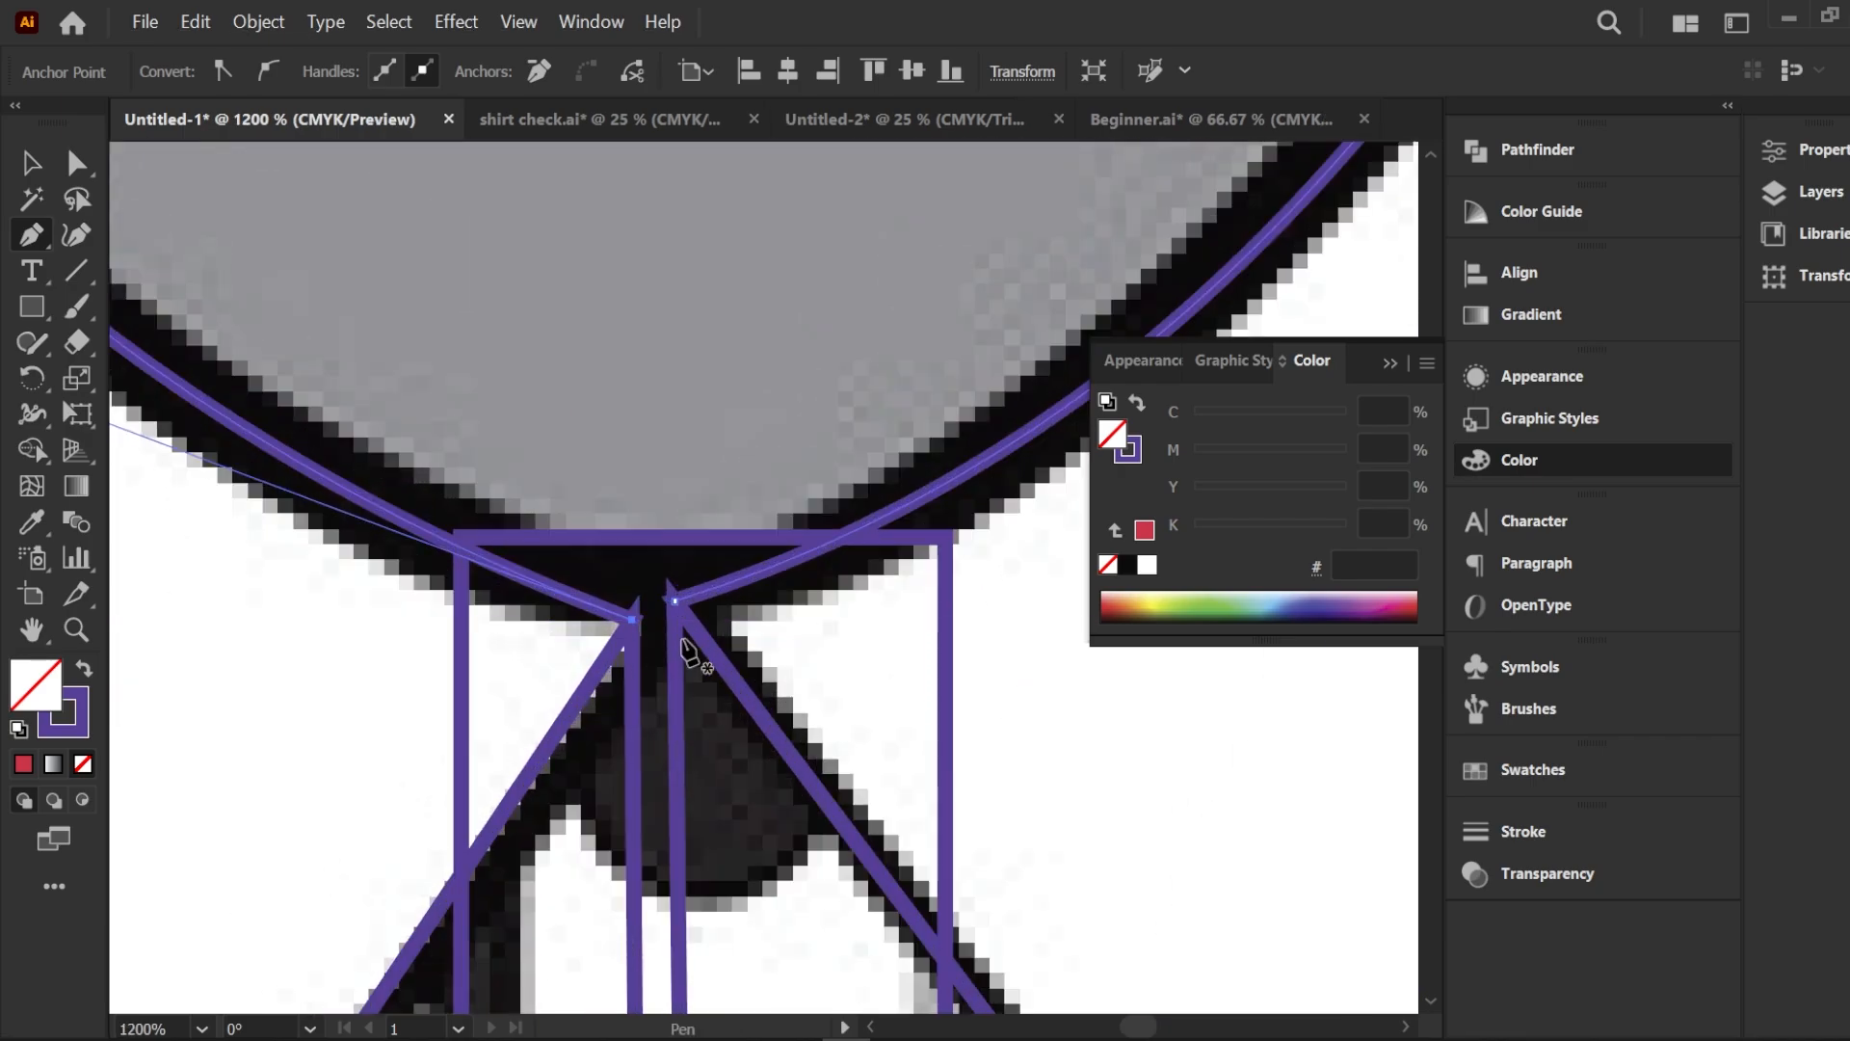
{"action": "left_click", "coordinate": [633, 619]}
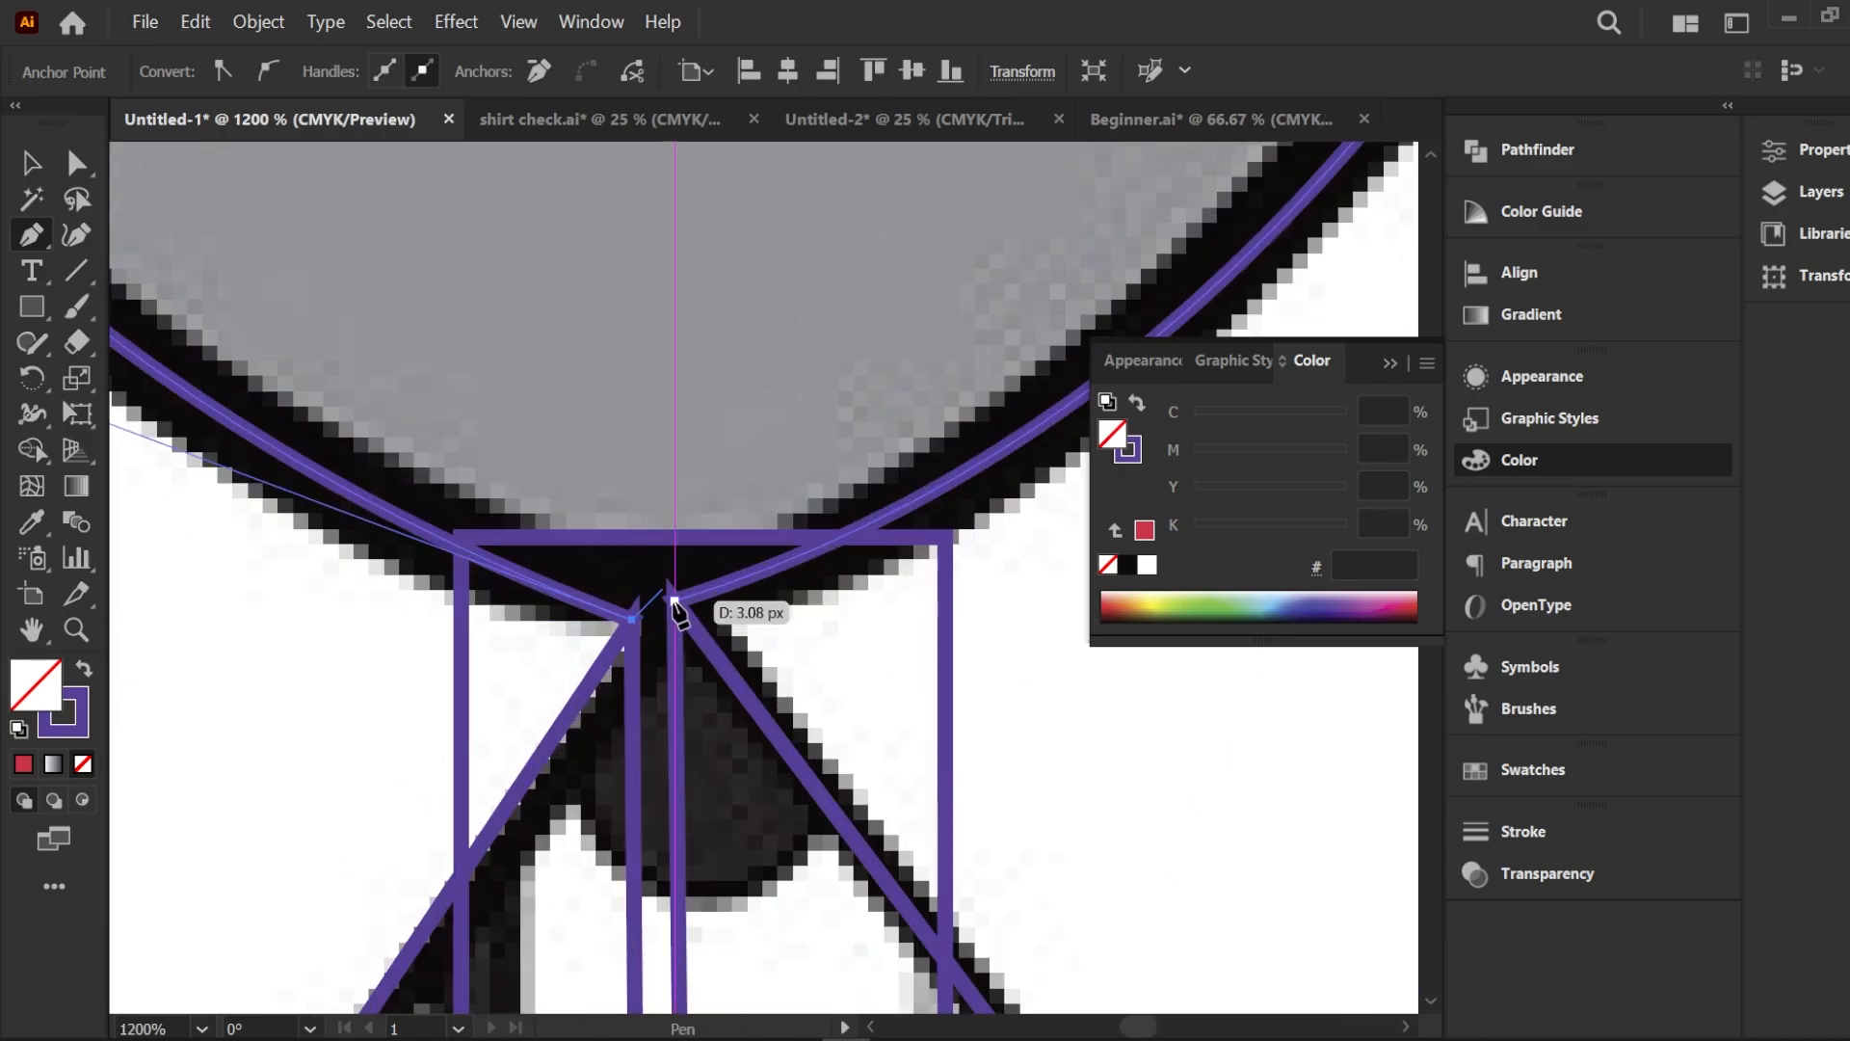
{"action": "left_click", "coordinate": [674, 600]}
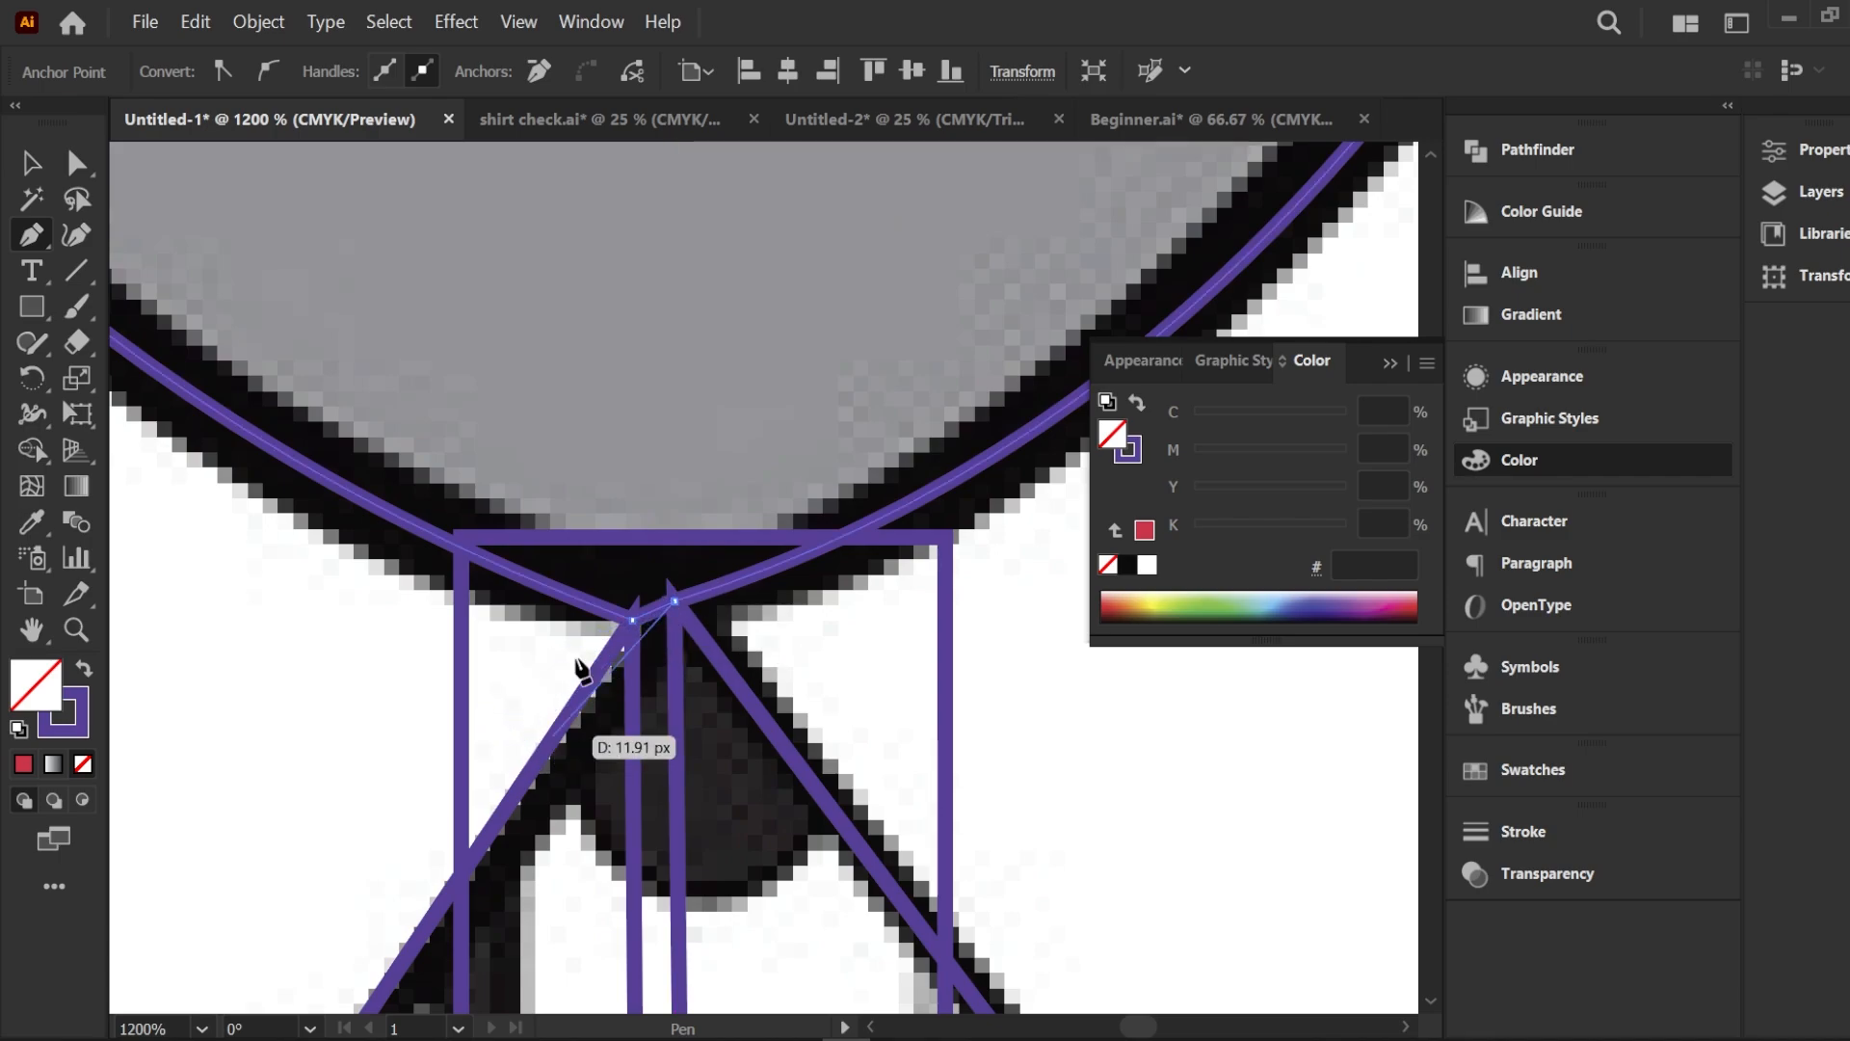
Adjust the neck opening's left-hand anchor at the centre front and its curve handle, and deselect the path
{"action": "key", "text": "a"}
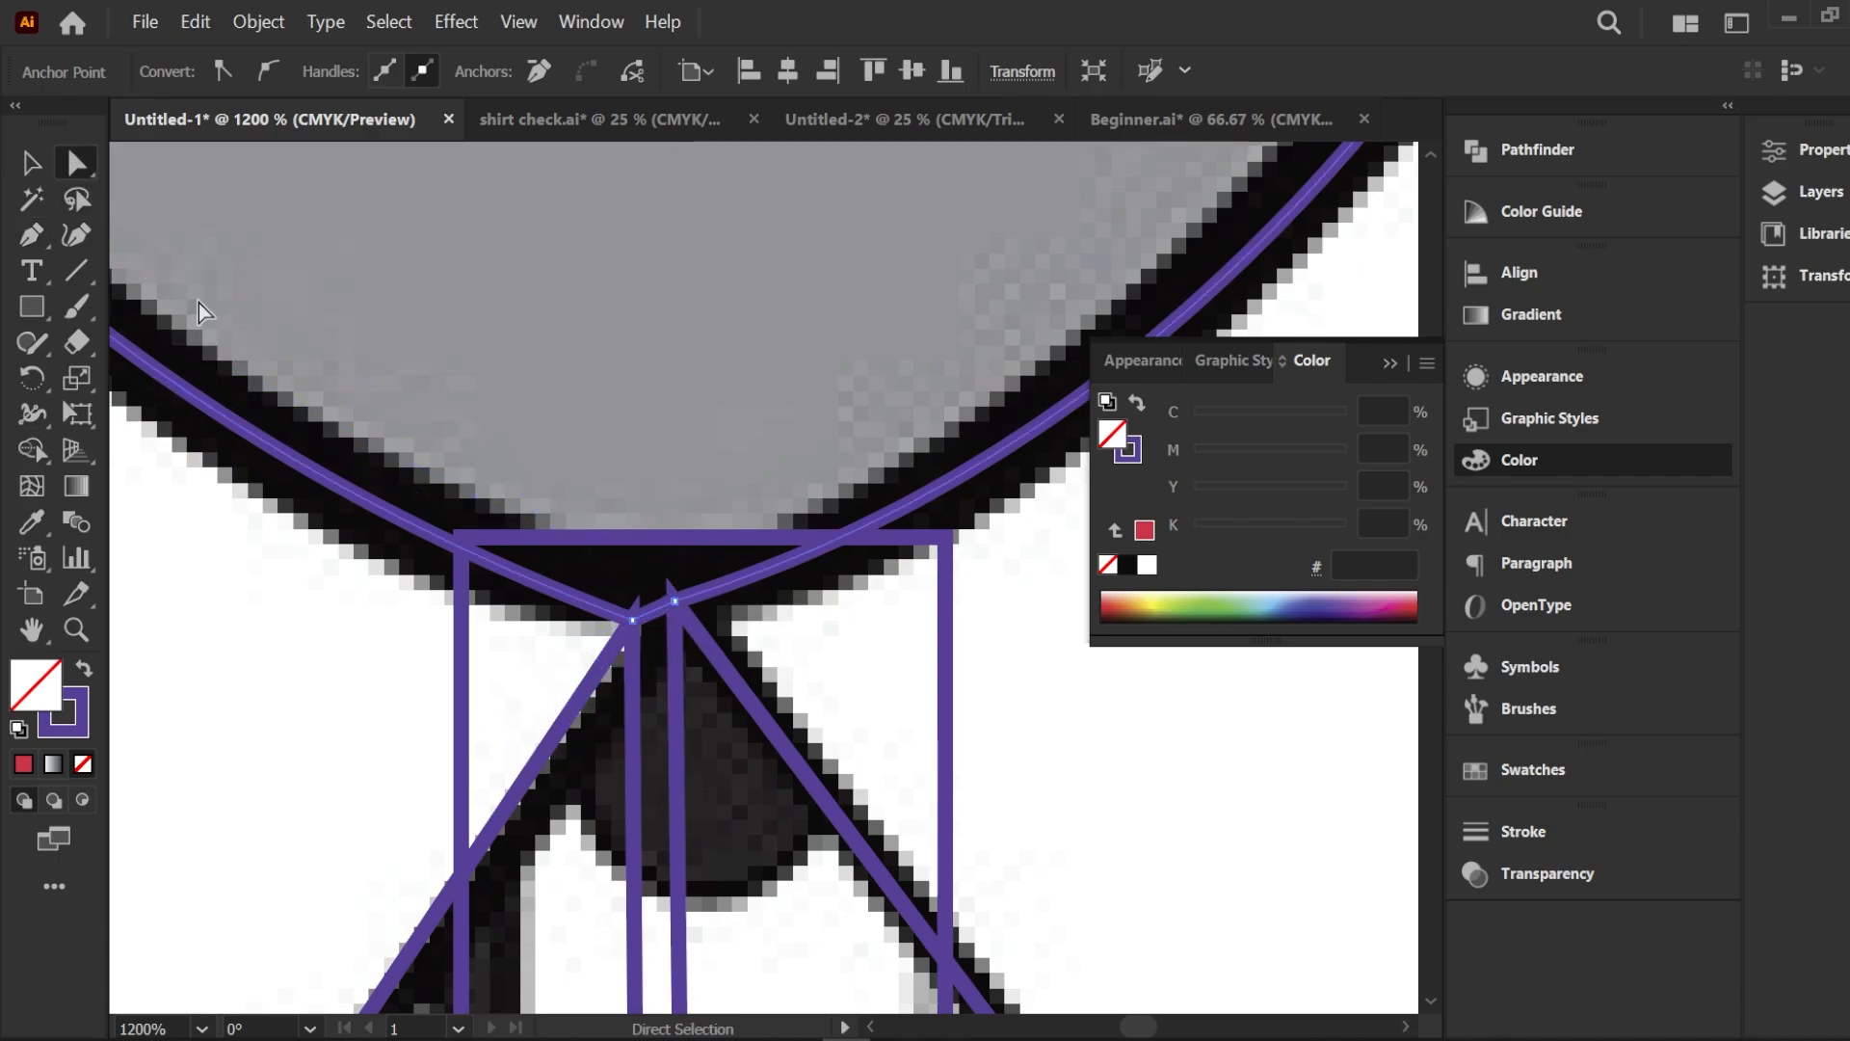
{"action": "left_click", "coordinate": [632, 621]}
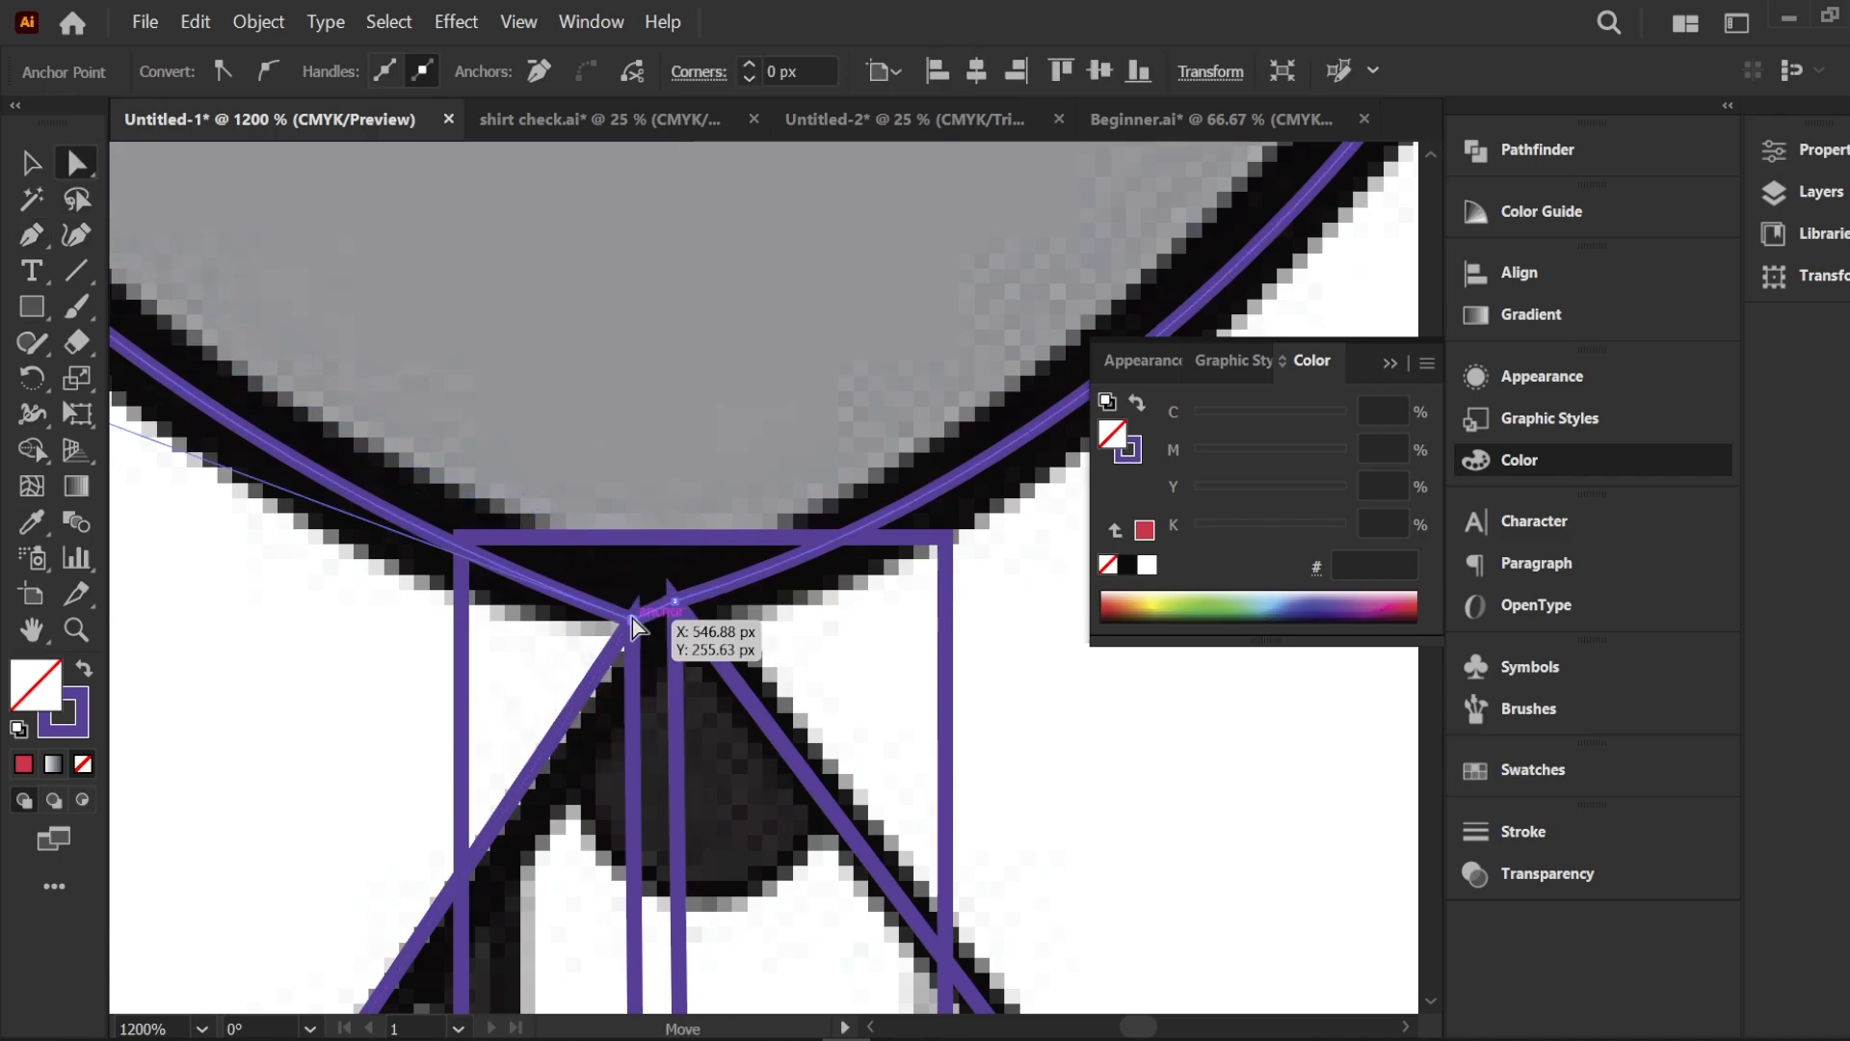
{"action": "left_click_drag", "start_coordinate": [632, 622], "coordinate": [632, 611]}
{"action": "scroll", "coordinate": [632, 611], "scroll_direction": "down", "scroll_amount": 3}
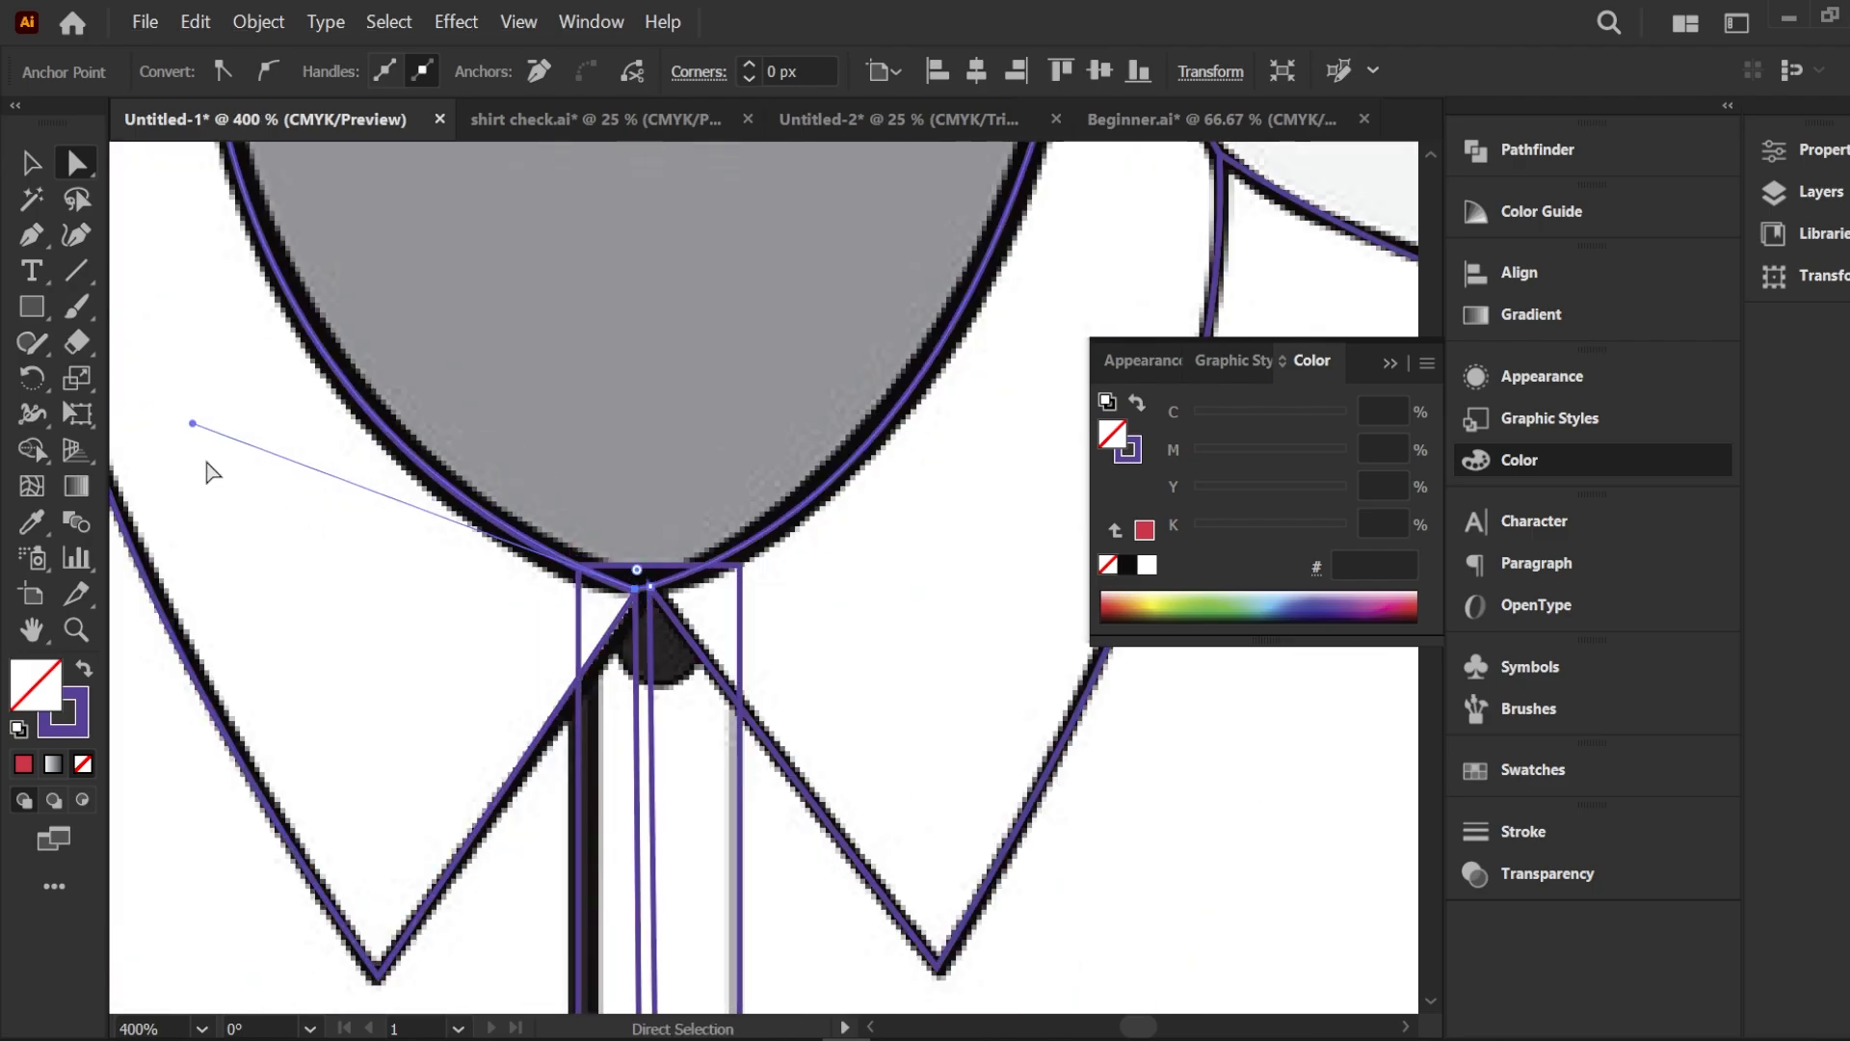
{"action": "mouse_move", "coordinate": [193, 424]}
{"action": "left_mouse_down"}
{"action": "mouse_move", "coordinate": [225, 420]}
{"action": "mouse_move", "coordinate": [221, 398]}
{"action": "mouse_move", "coordinate": [193, 425]}
{"action": "left_mouse_up"}
{"action": "scroll", "coordinate": [340, 478], "scroll_direction": "down", "scroll_amount": 1}
{"action": "scroll", "coordinate": [368, 506], "scroll_direction": "down", "scroll_amount": 1}
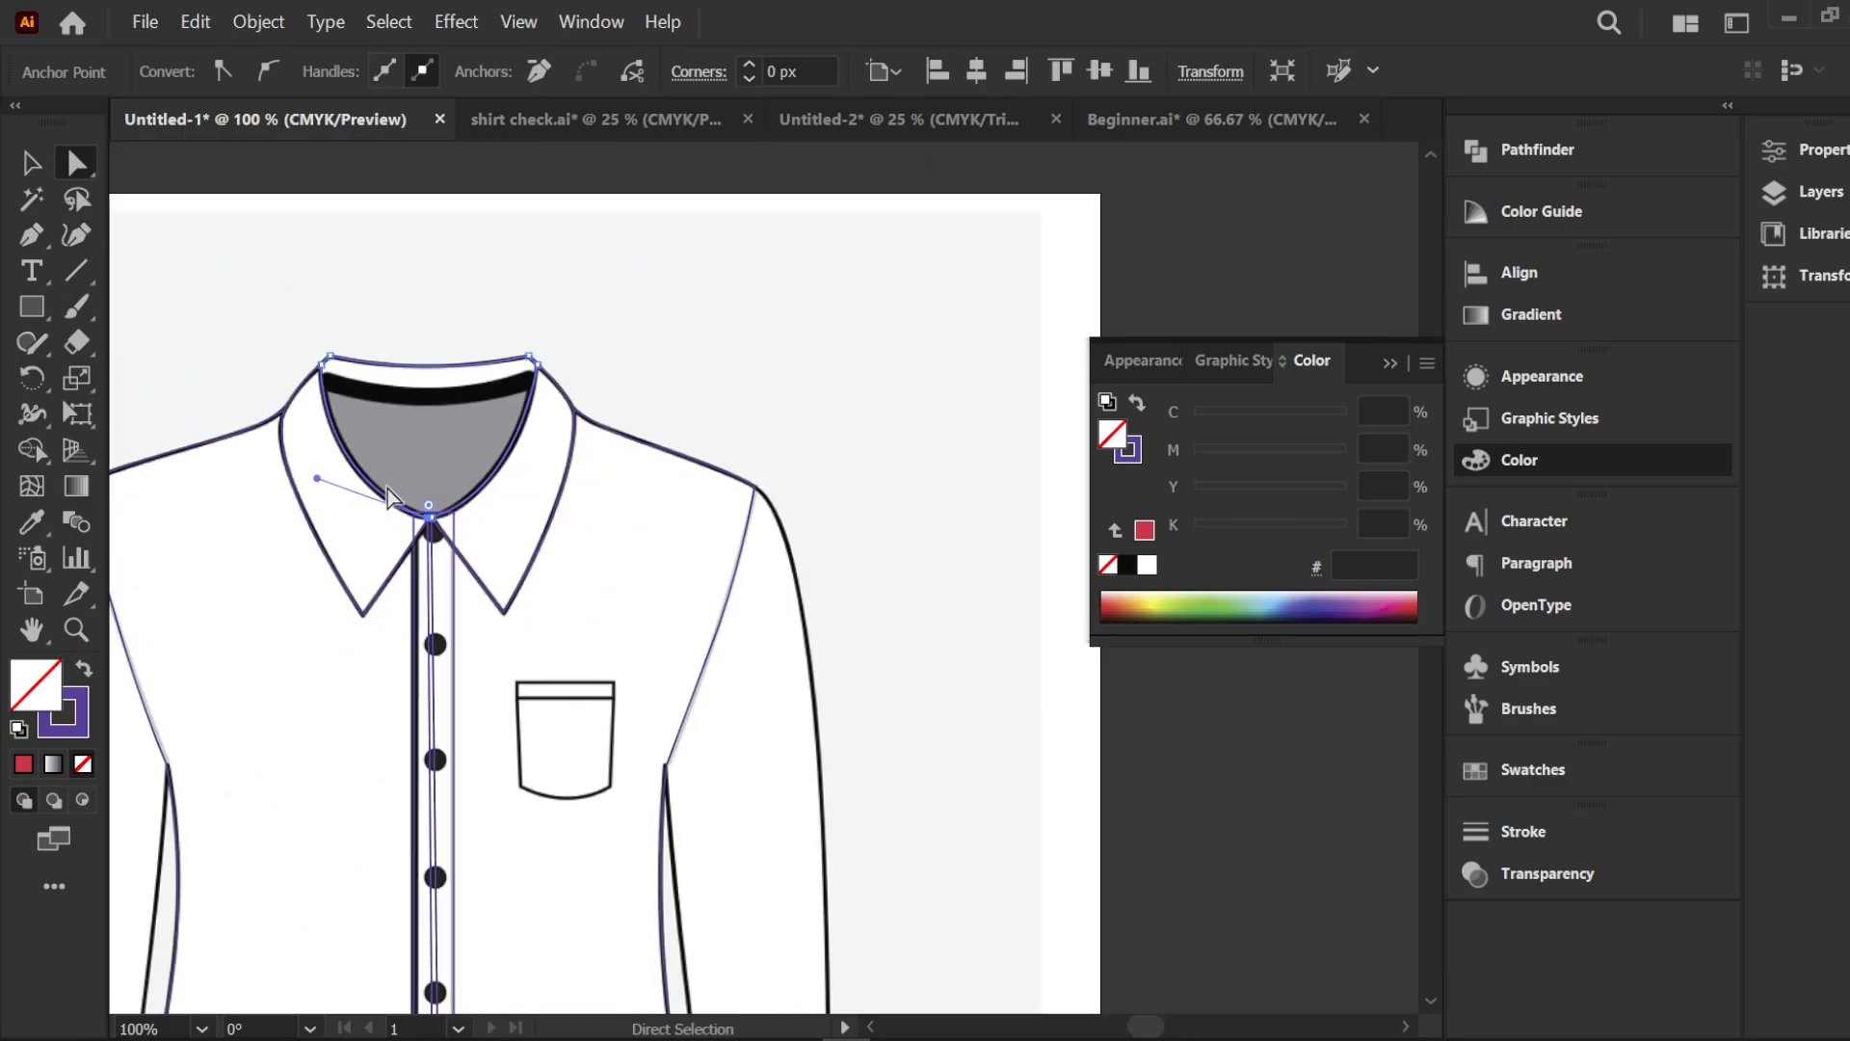
{"action": "left_click", "coordinate": [278, 287]}
{"action": "scroll", "coordinate": [257, 414], "scroll_direction": "up", "scroll_amount": 1}
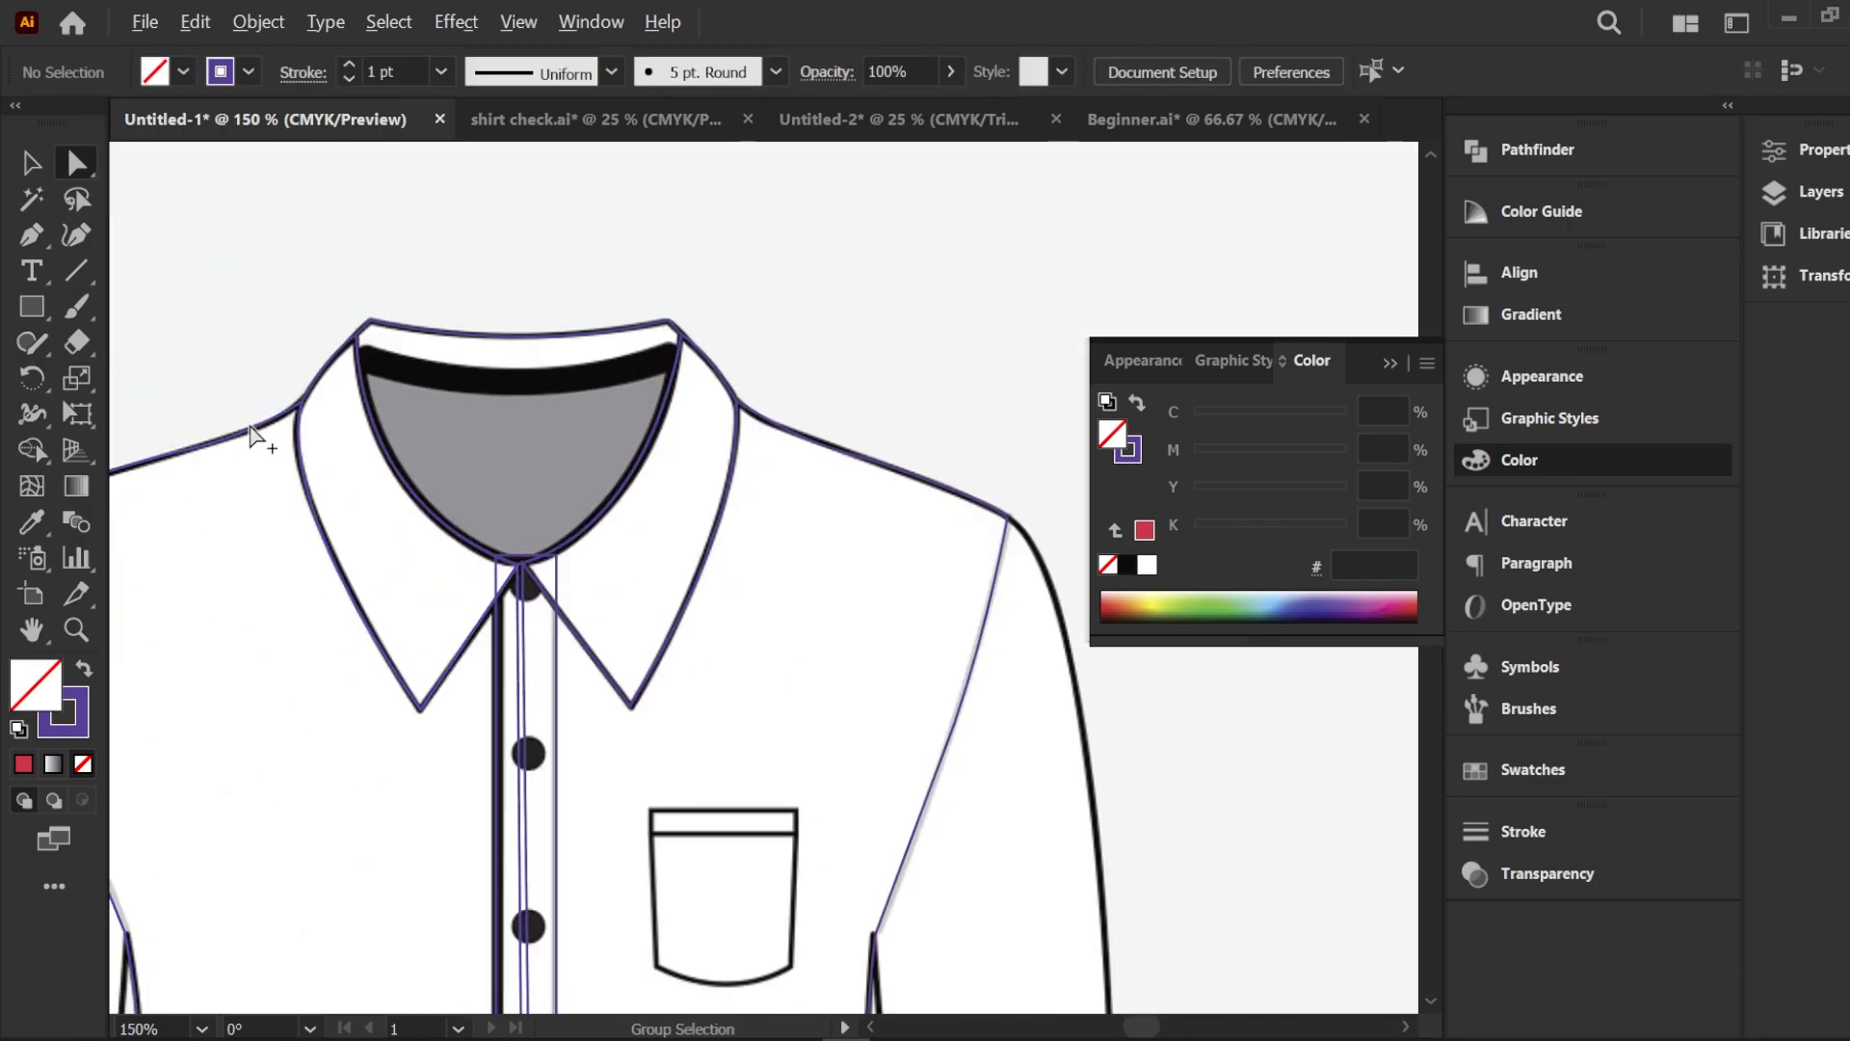
{"action": "scroll", "coordinate": [253, 436], "scroll_direction": "up", "scroll_amount": 1}
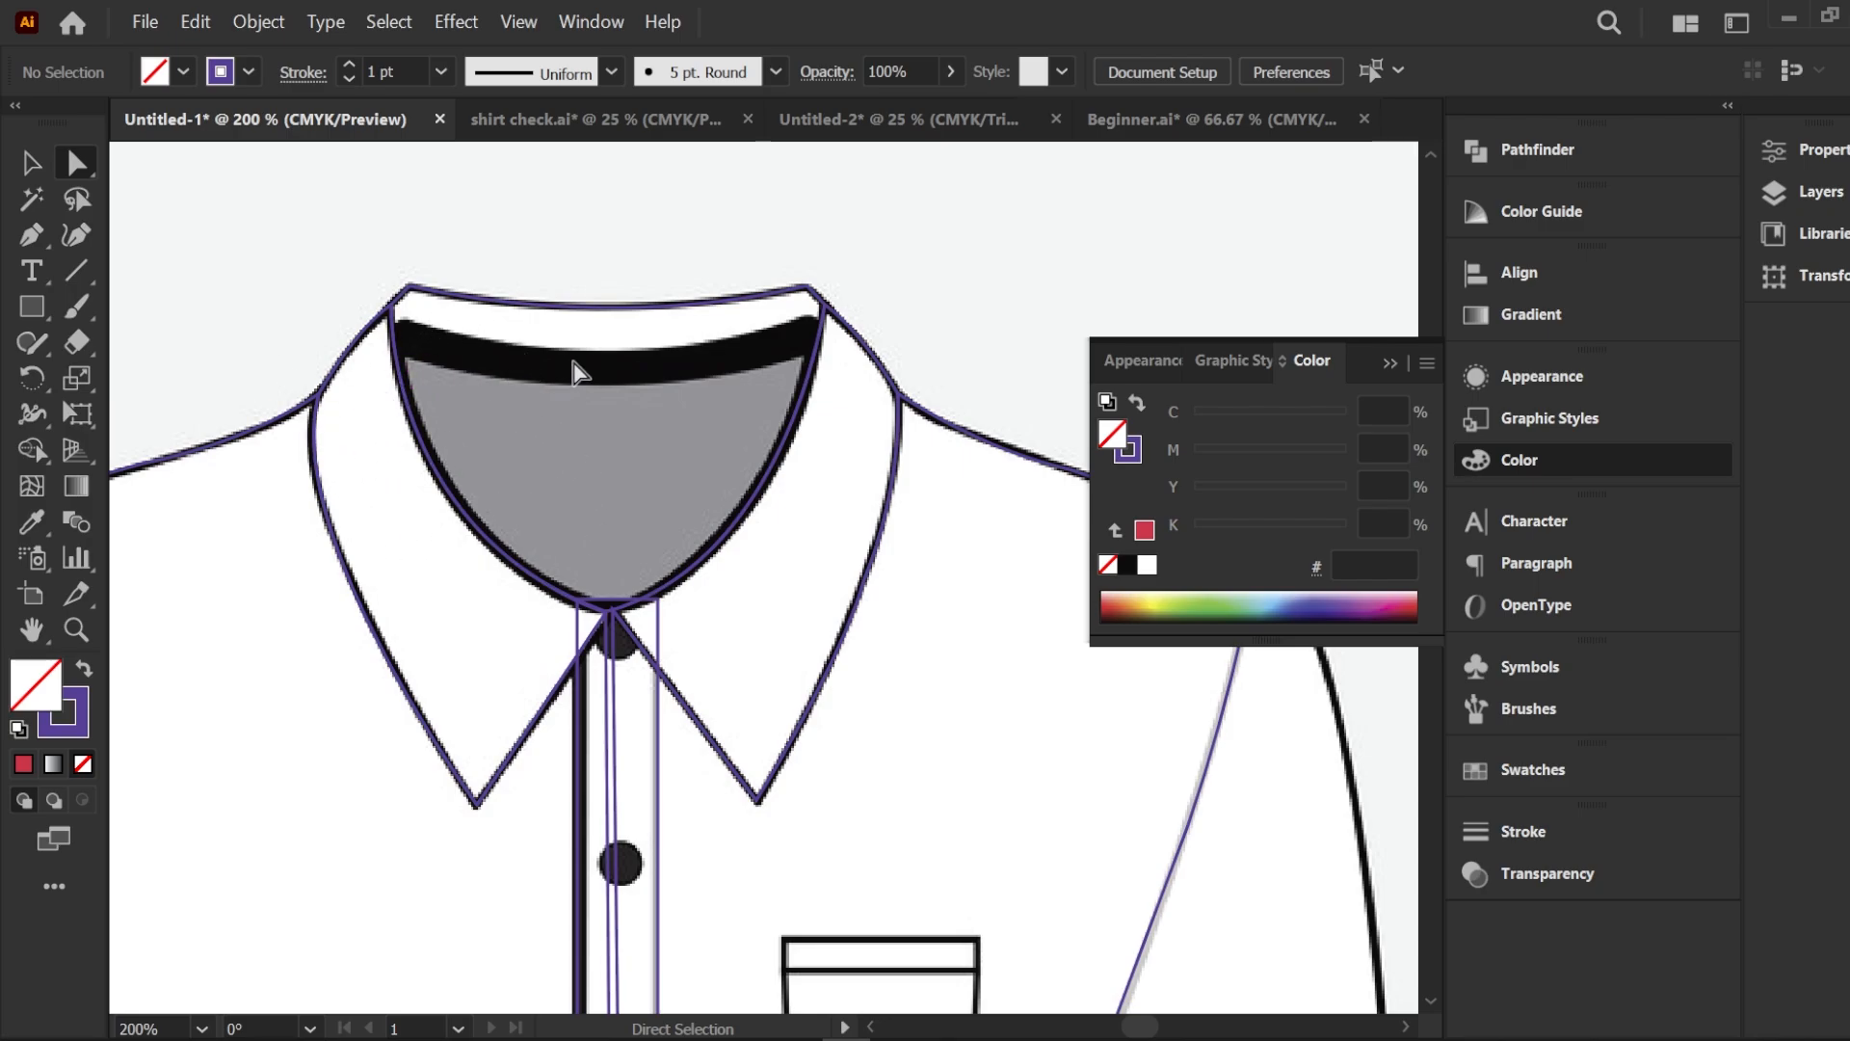
{"action": "left_click", "coordinate": [589, 305]}
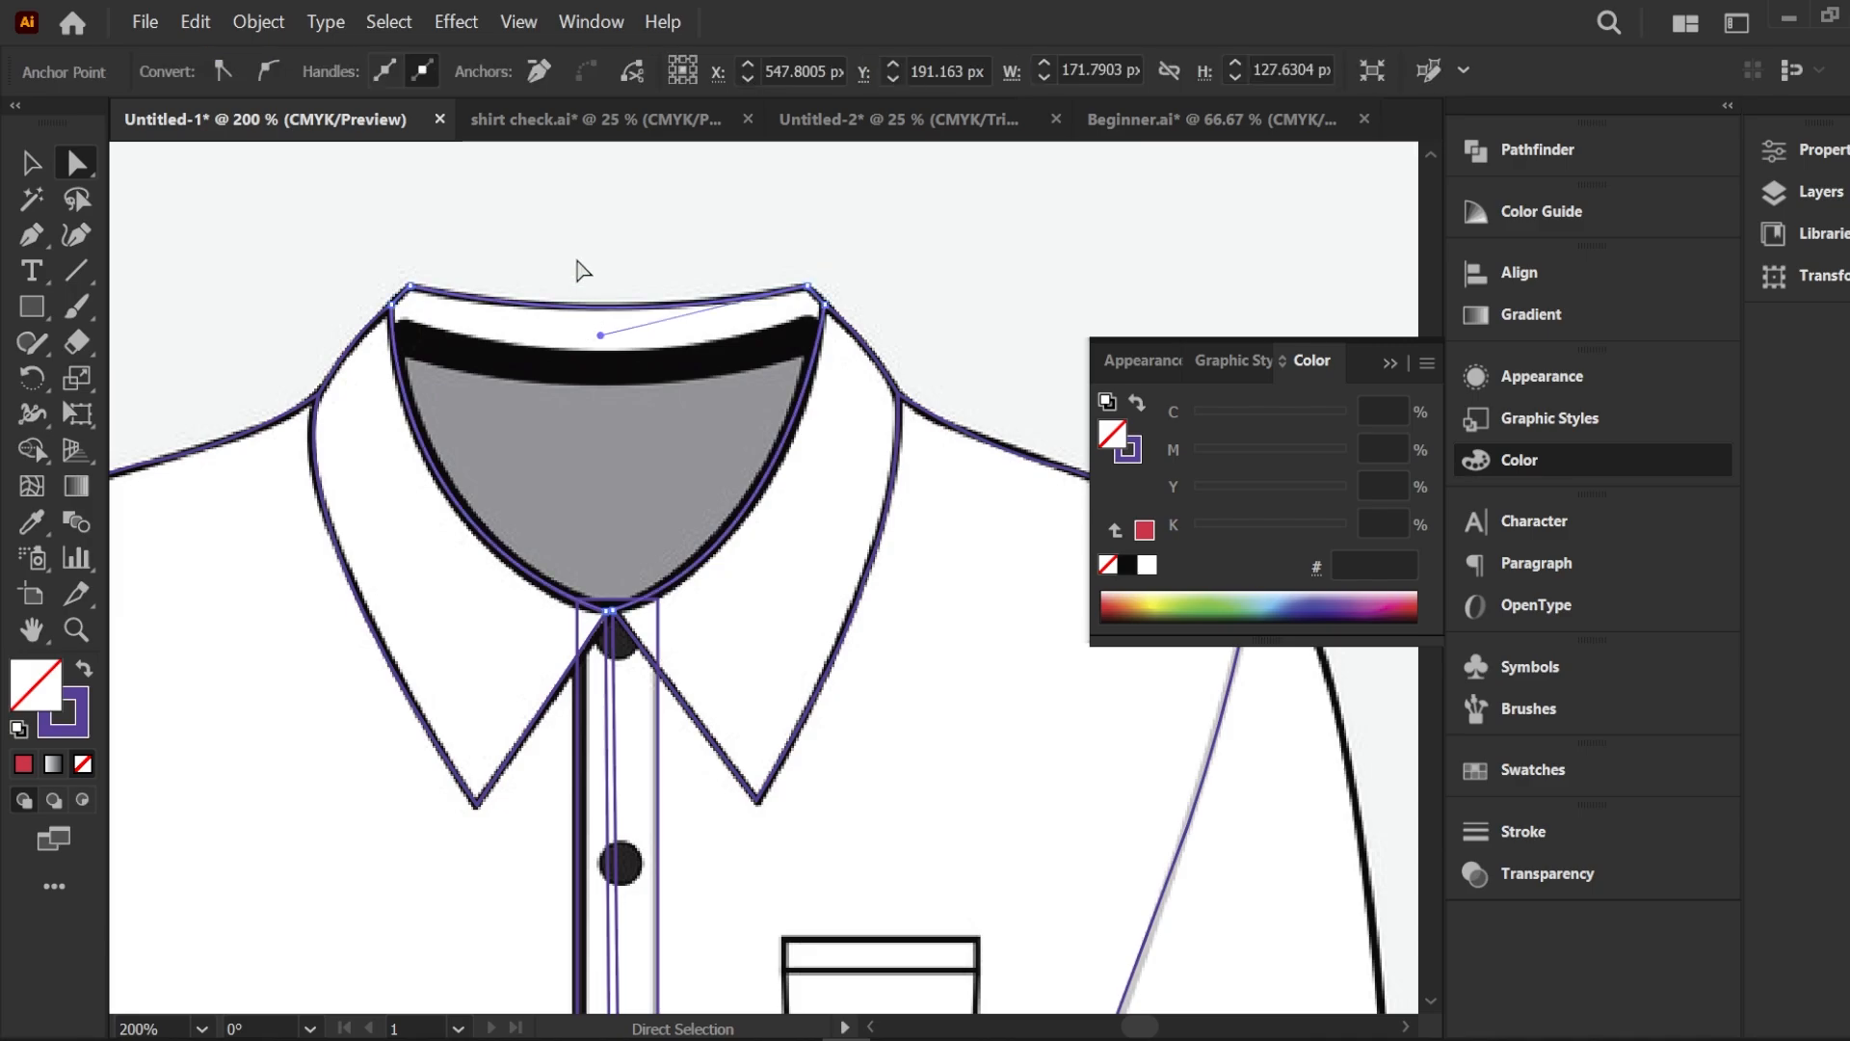
{"action": "left_click", "coordinate": [582, 270]}
{"action": "left_click", "coordinate": [32, 164]}
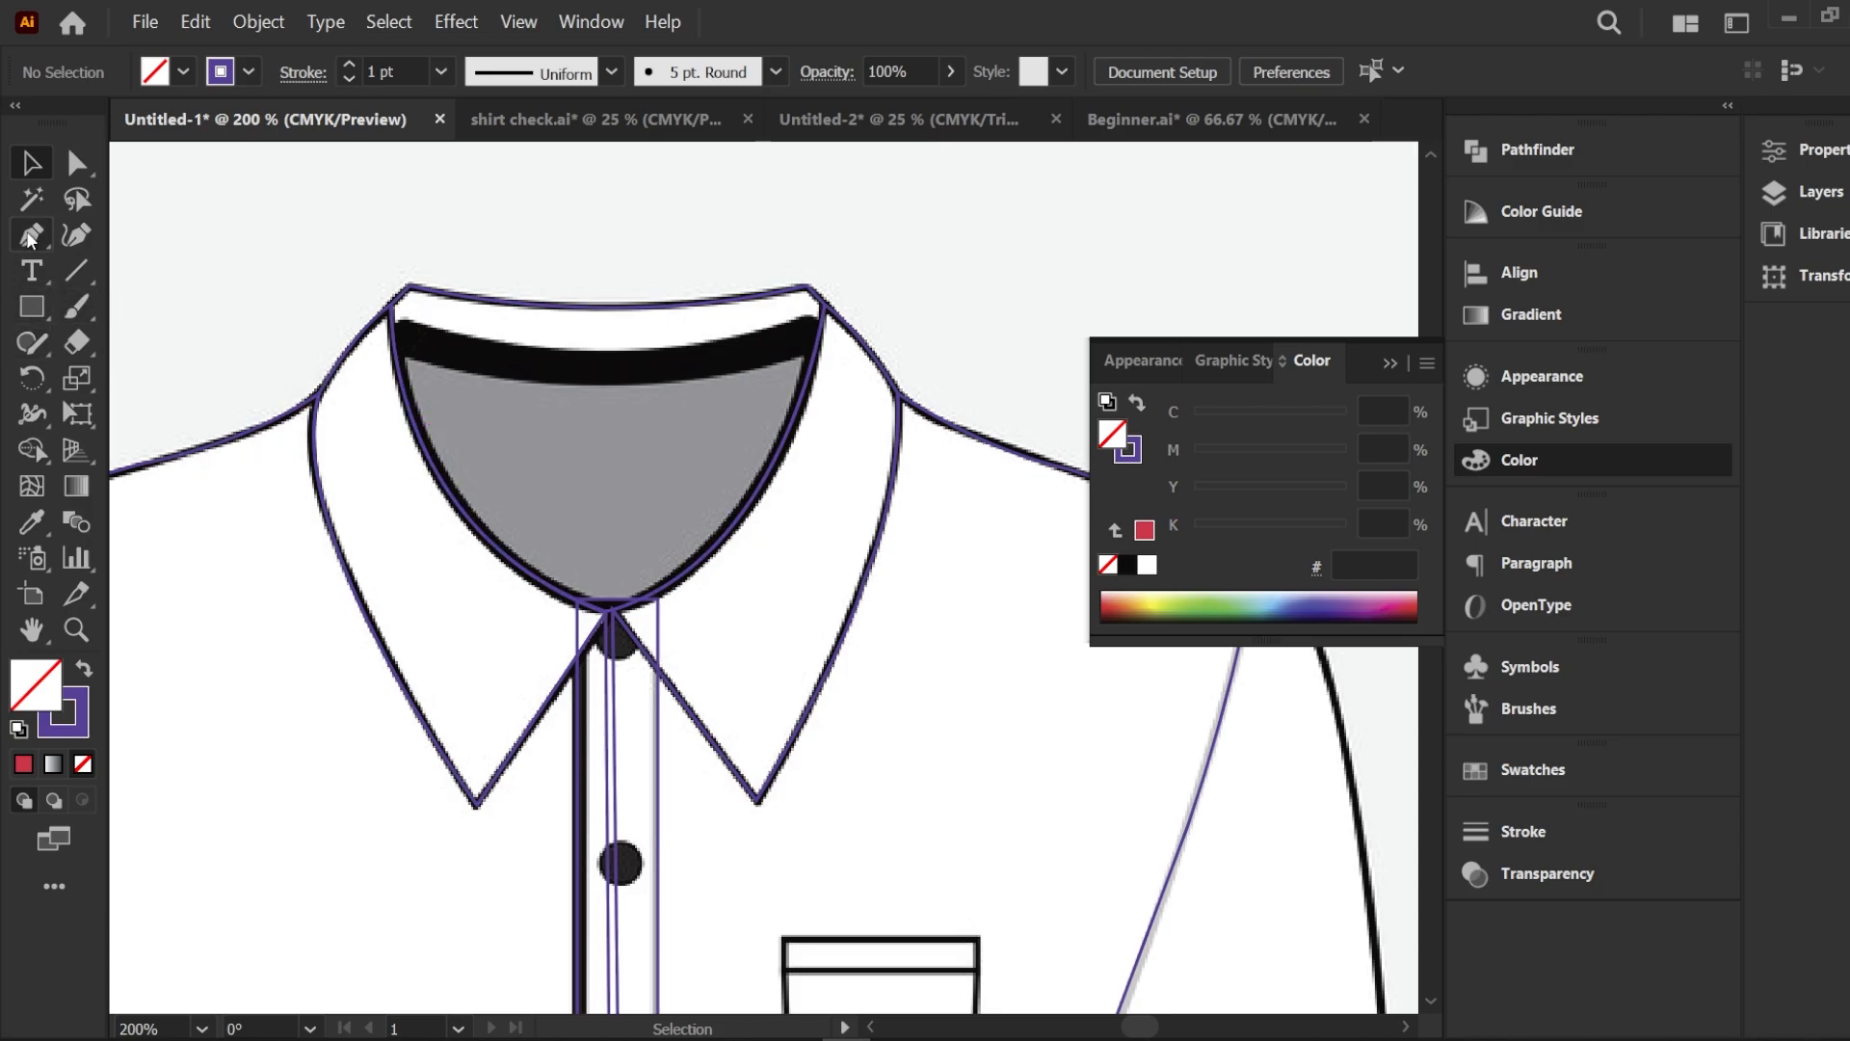
Duplicate the left and right neckline curves of the neck opening in place as separate paths
{"action": "key", "text": "a"}
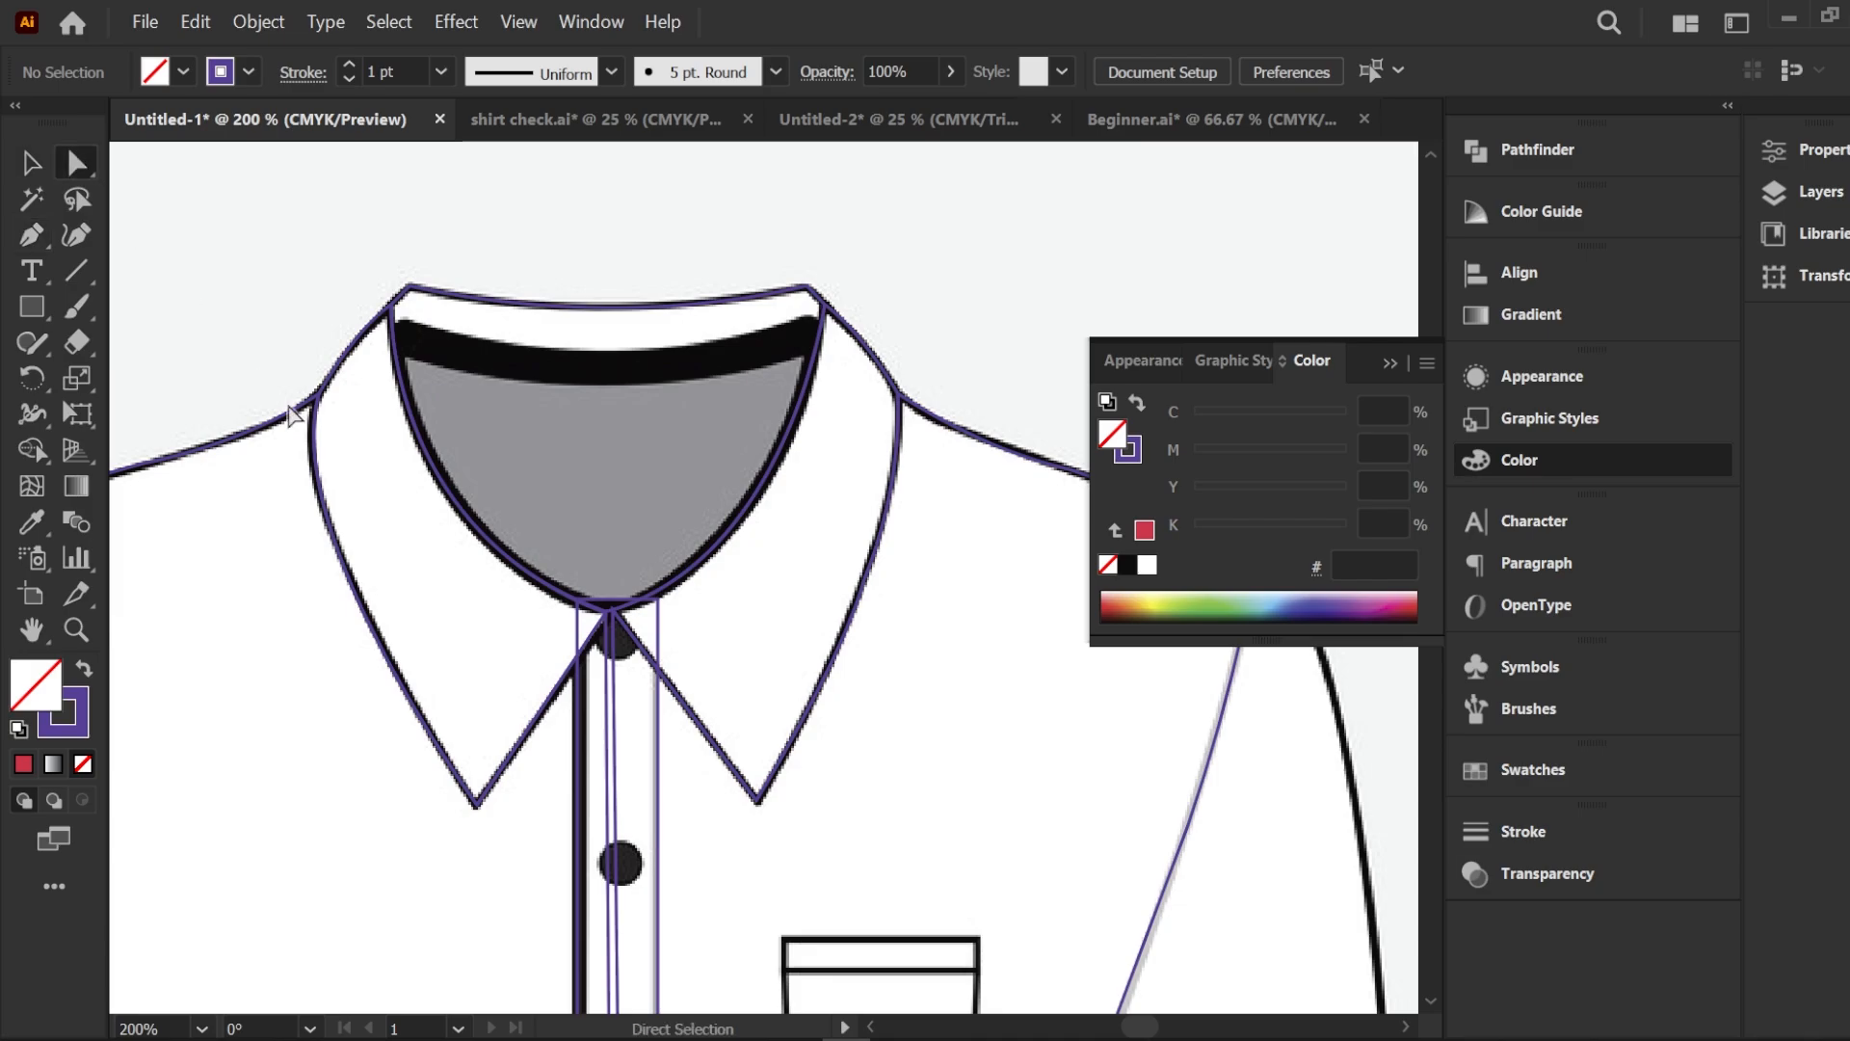
{"action": "left_click", "coordinate": [427, 455]}
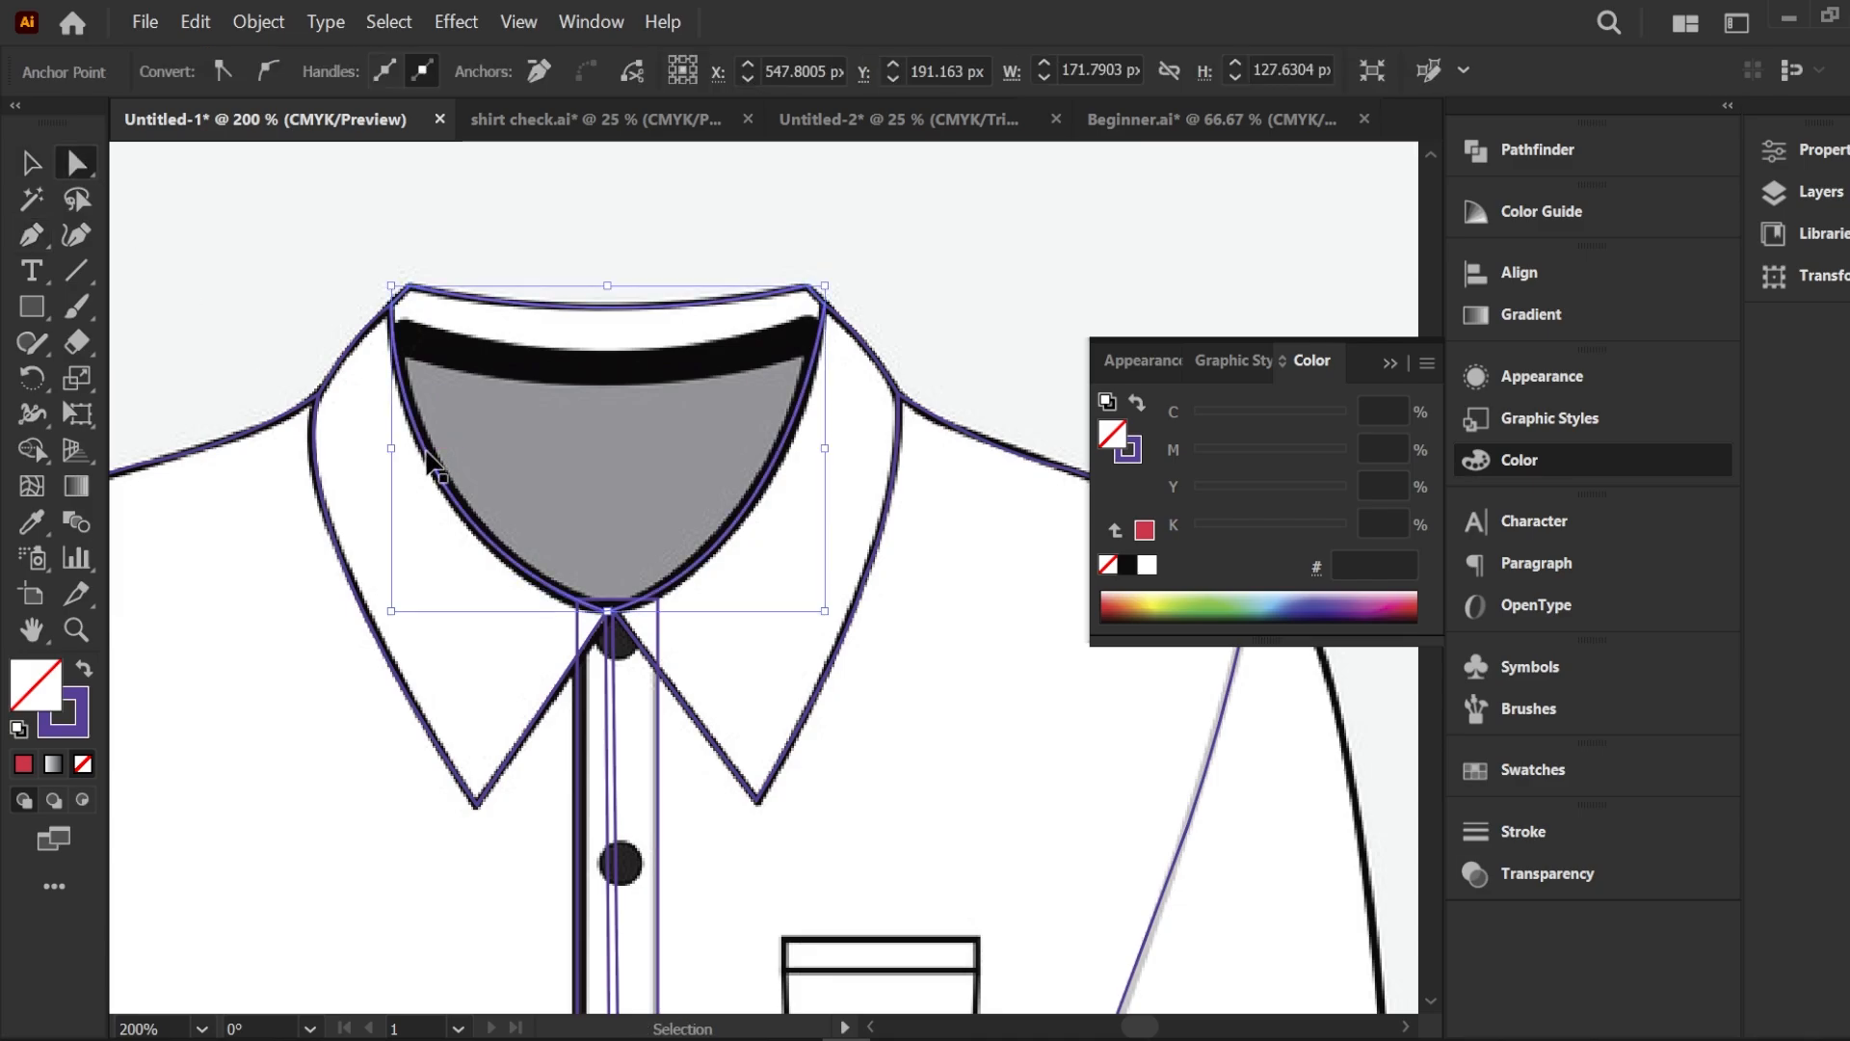
{"action": "left_click", "coordinate": [426, 453]}
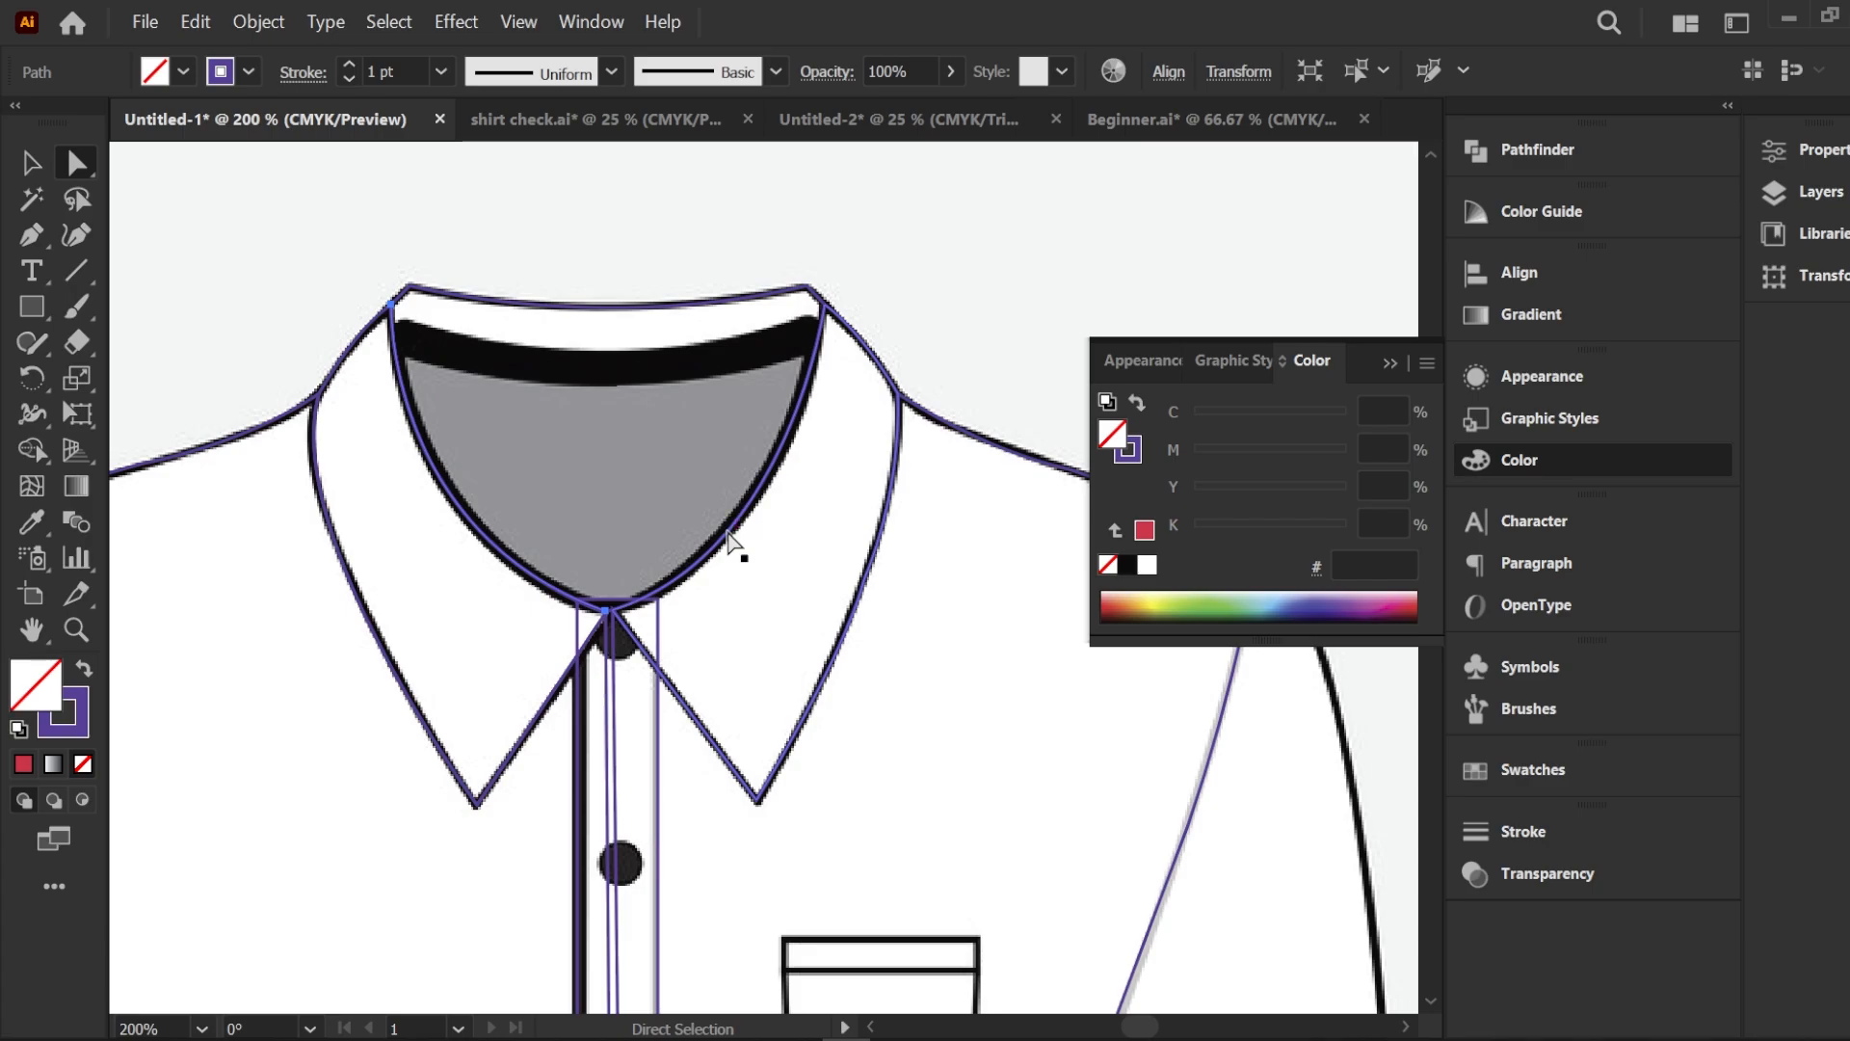
{"action": "left_click", "coordinate": [731, 543]}
{"action": "left_click", "coordinate": [732, 542]}
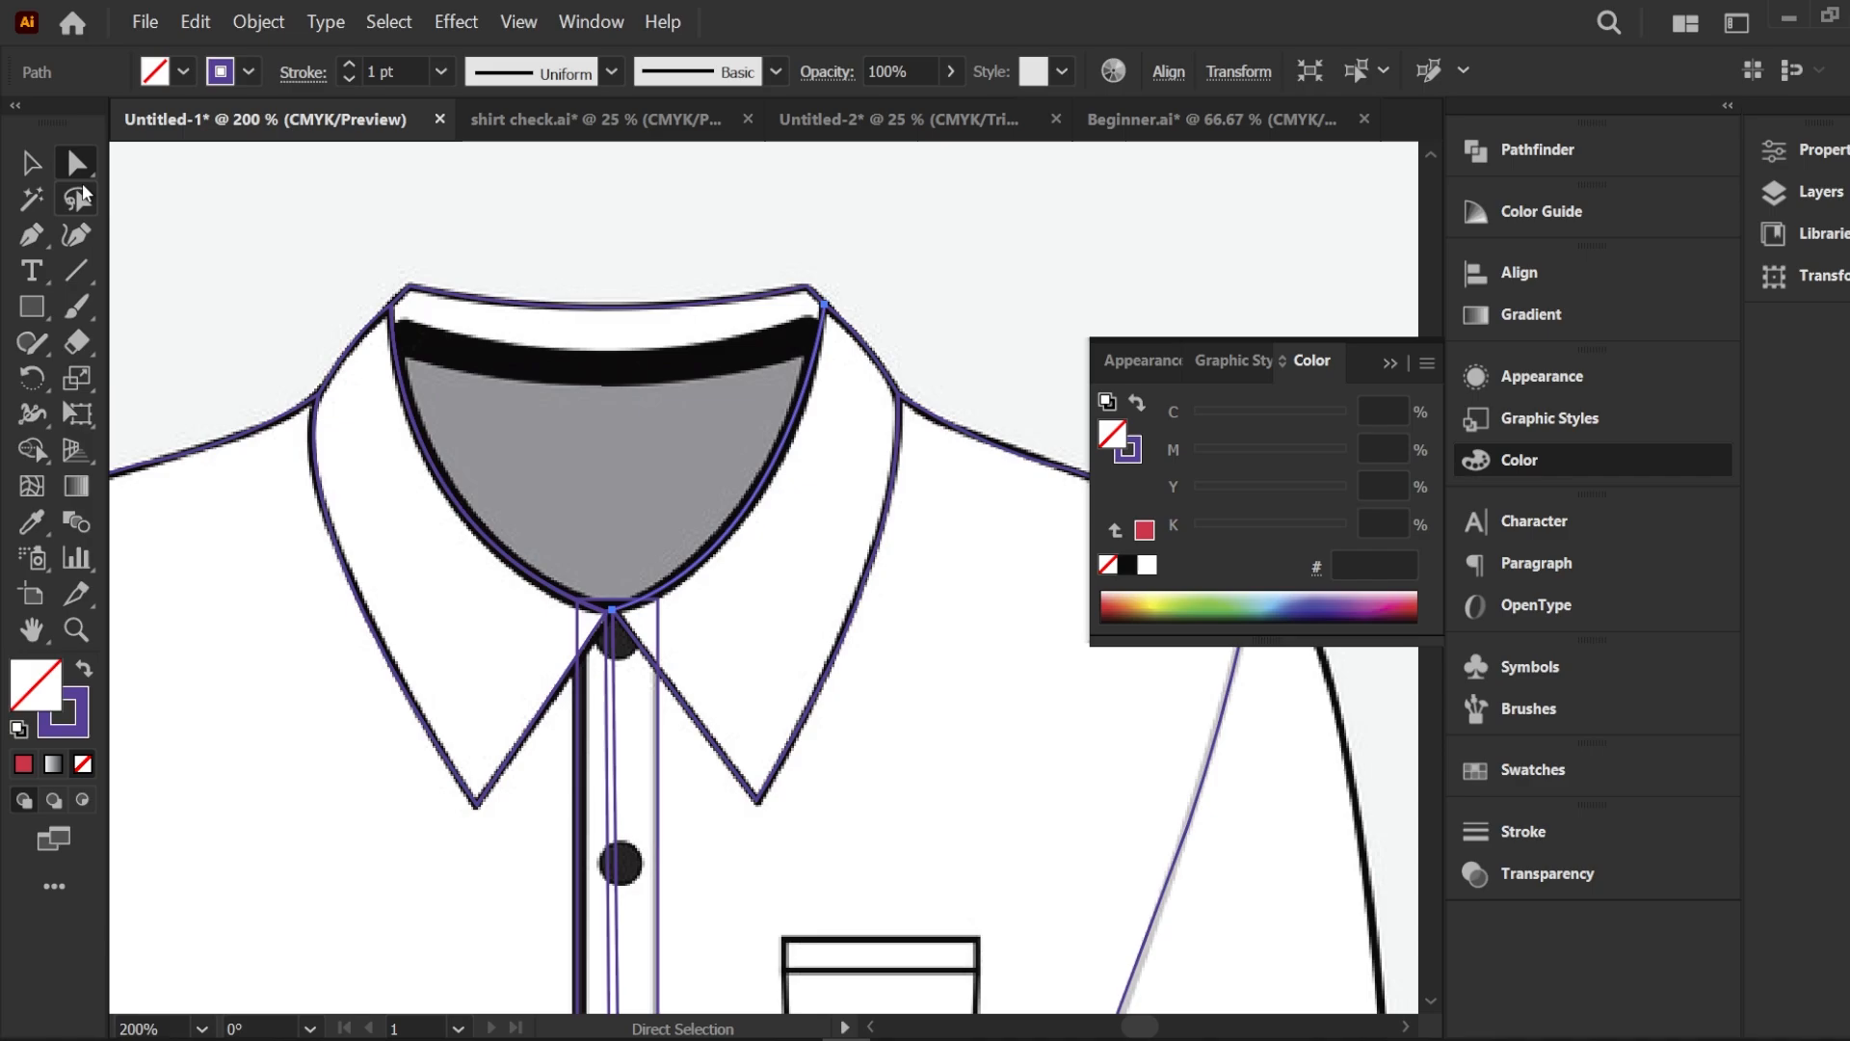
Trace the black band inside the back collar with a single curved Pen tool path across the neck opening, and deselect it
{"action": "scroll", "coordinate": [426, 349], "scroll_direction": "up", "scroll_amount": 3, "text": "alt"}
{"action": "scroll", "coordinate": [368, 329], "scroll_direction": "down", "scroll_amount": 2, "text": "alt"}
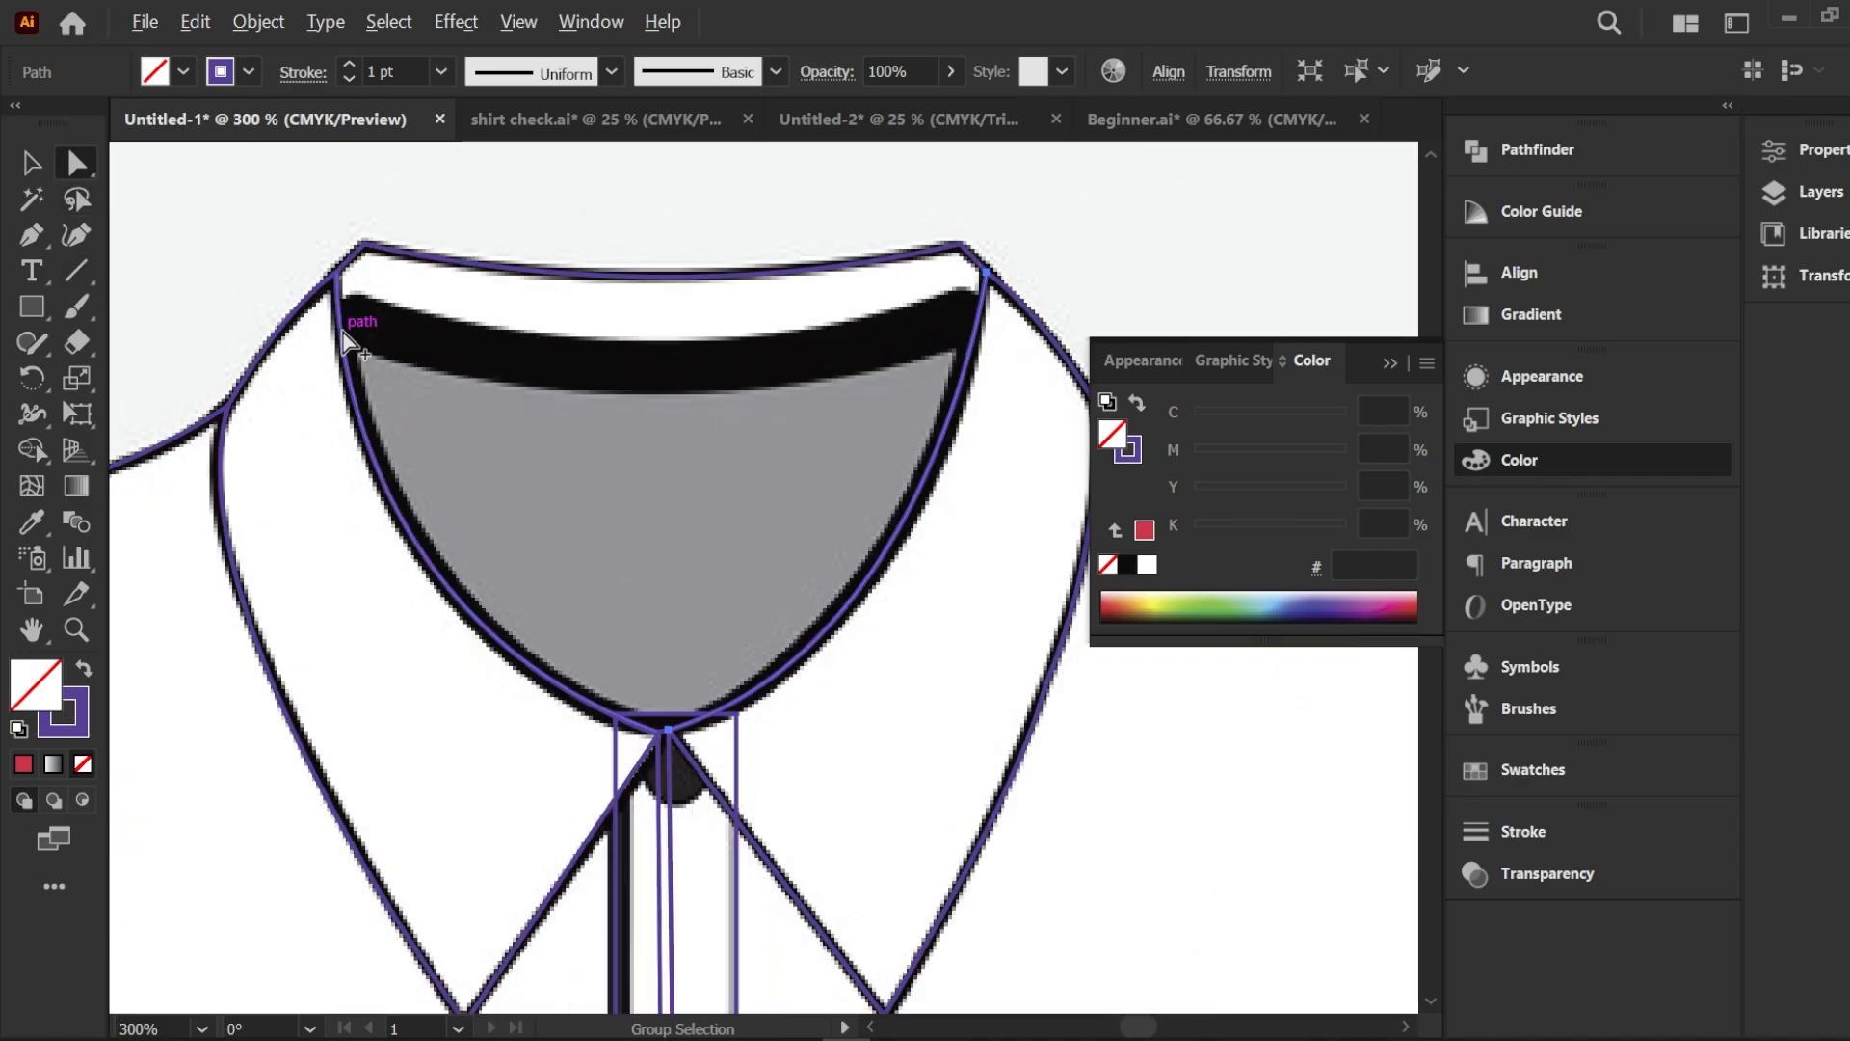
{"action": "left_click", "coordinate": [31, 240]}
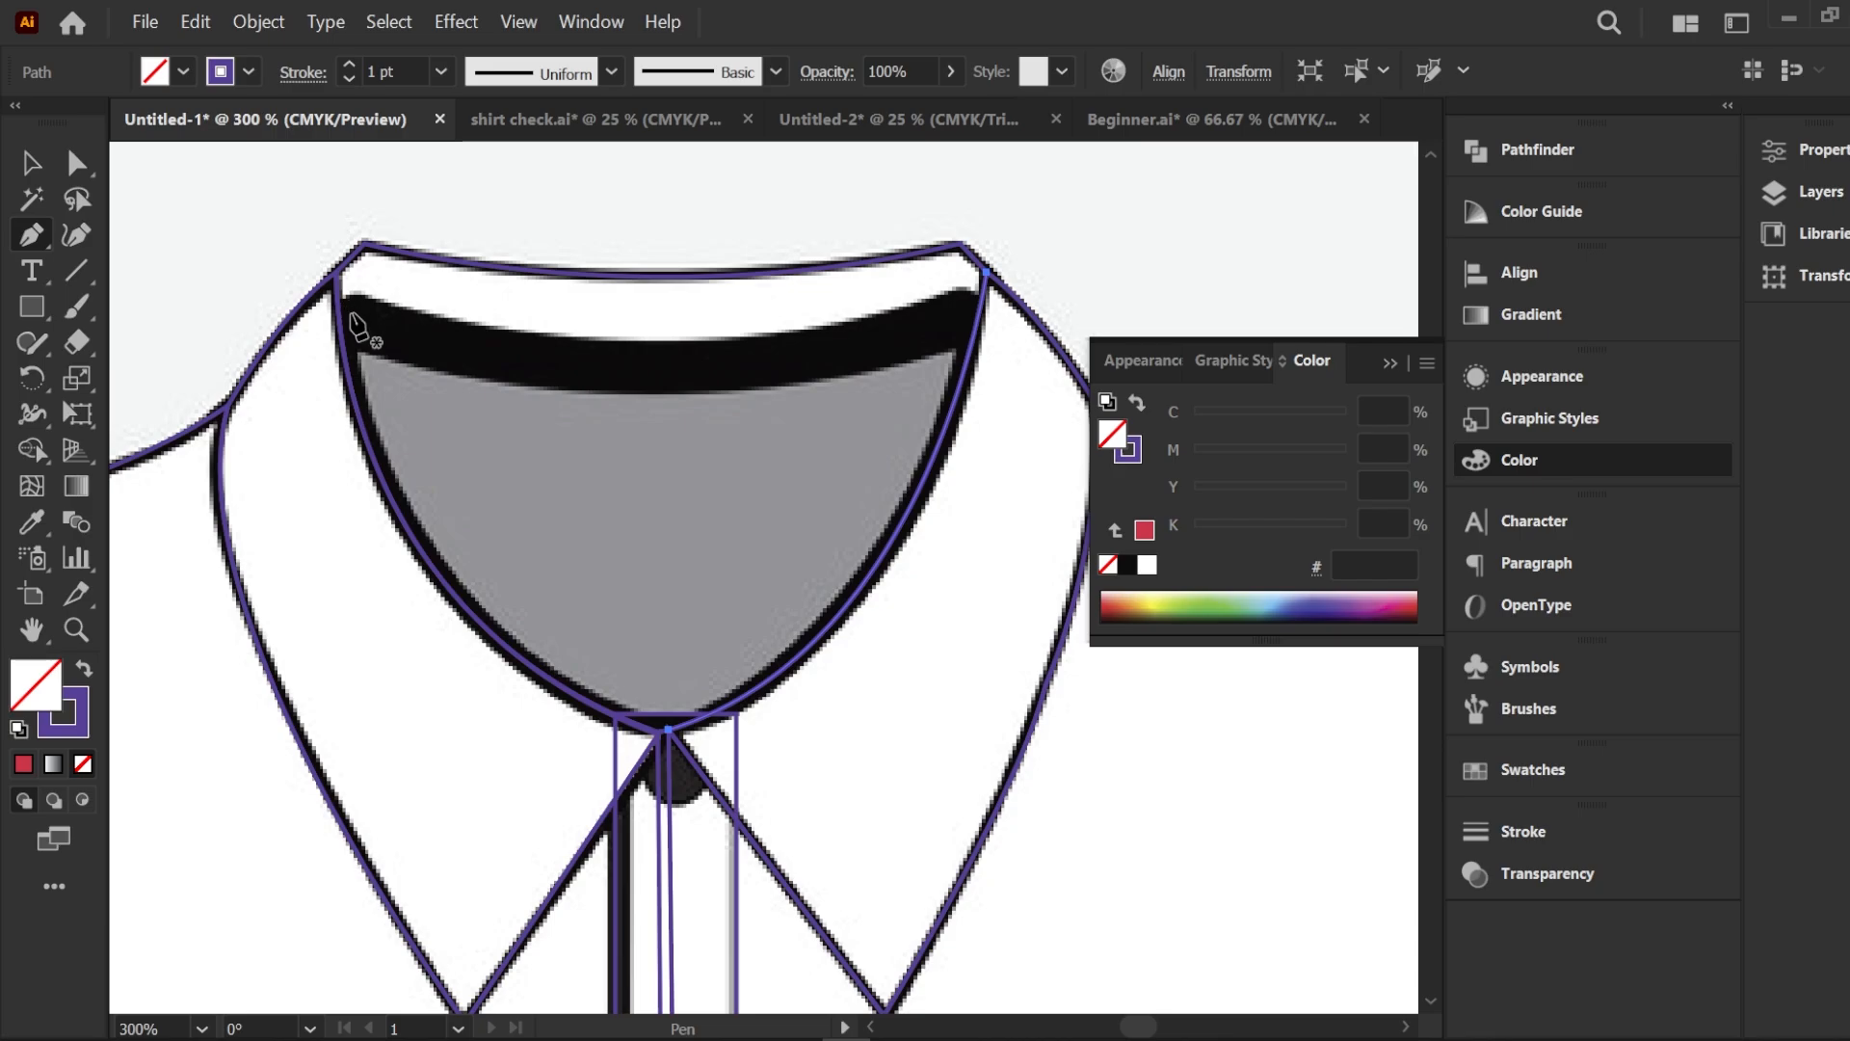
{"action": "left_click", "coordinate": [351, 315]}
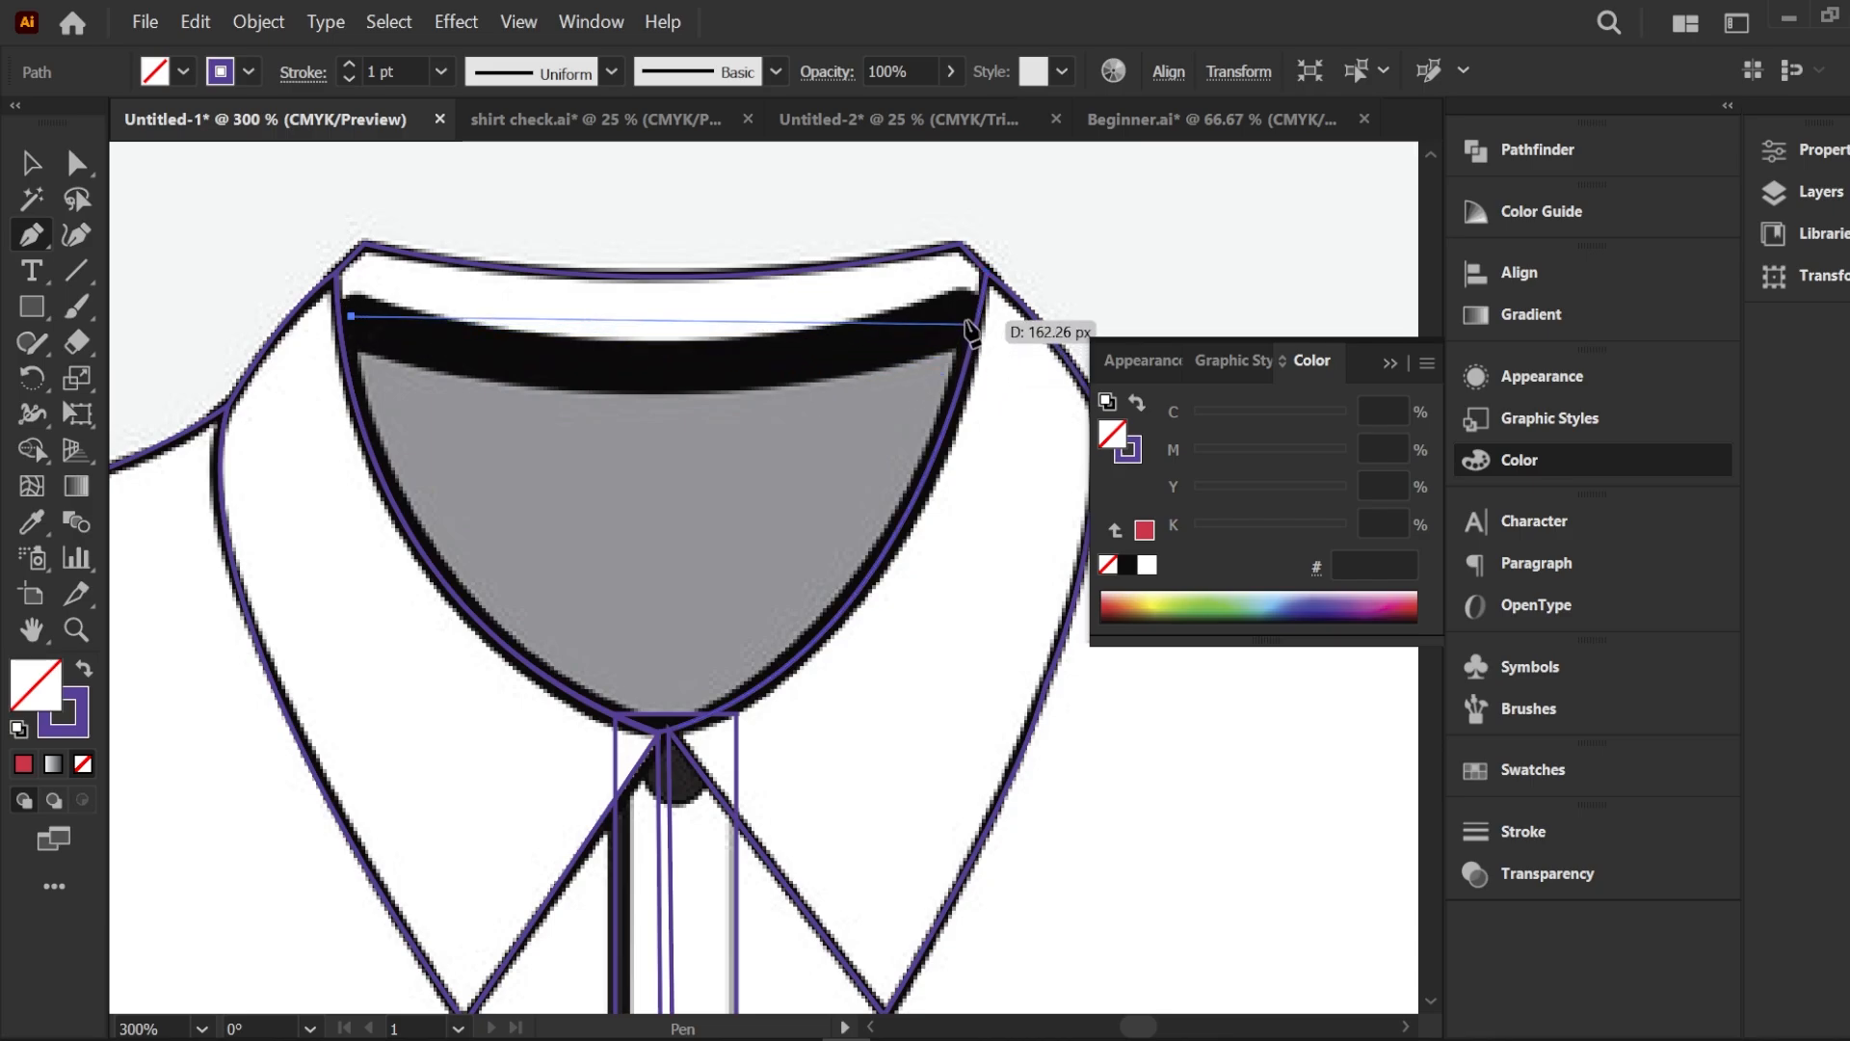
{"action": "left_click_drag", "start_coordinate": [968, 316], "coordinate": [1250, 225]}
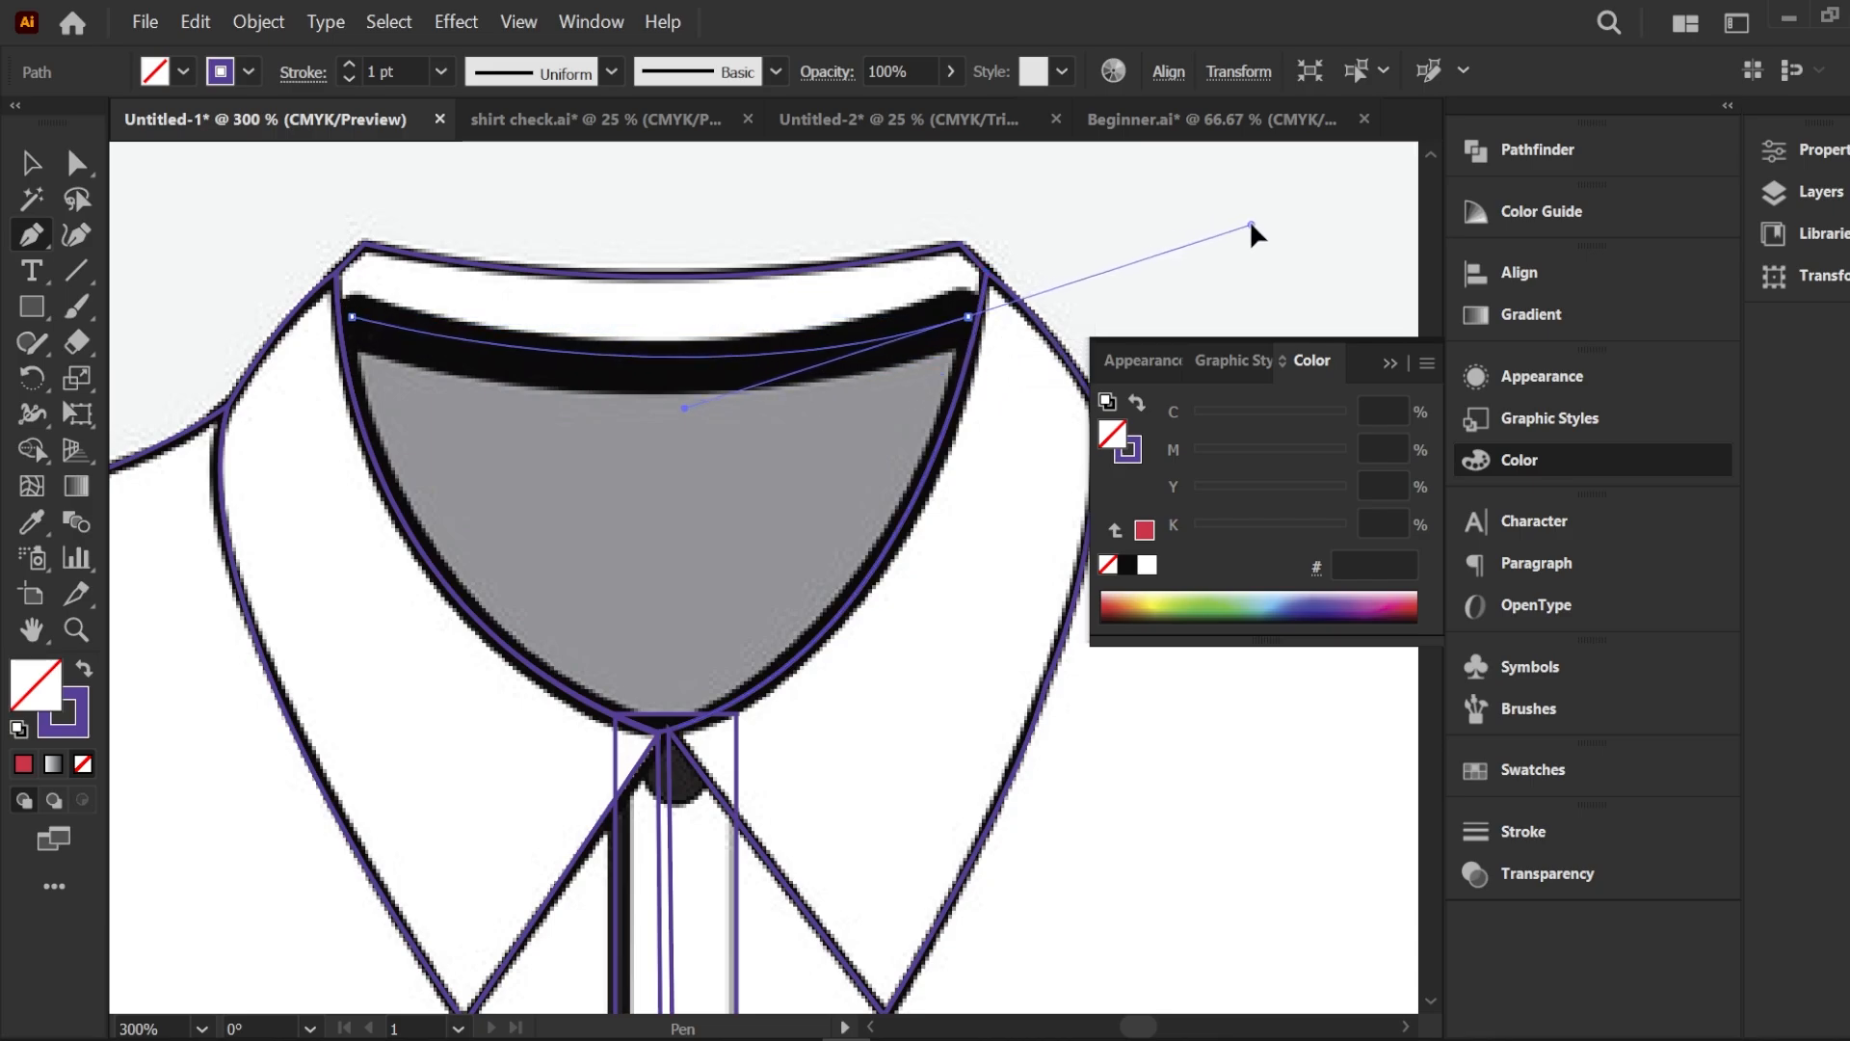
{"action": "left_click", "coordinate": [967, 316]}
{"action": "key", "text": "v"}
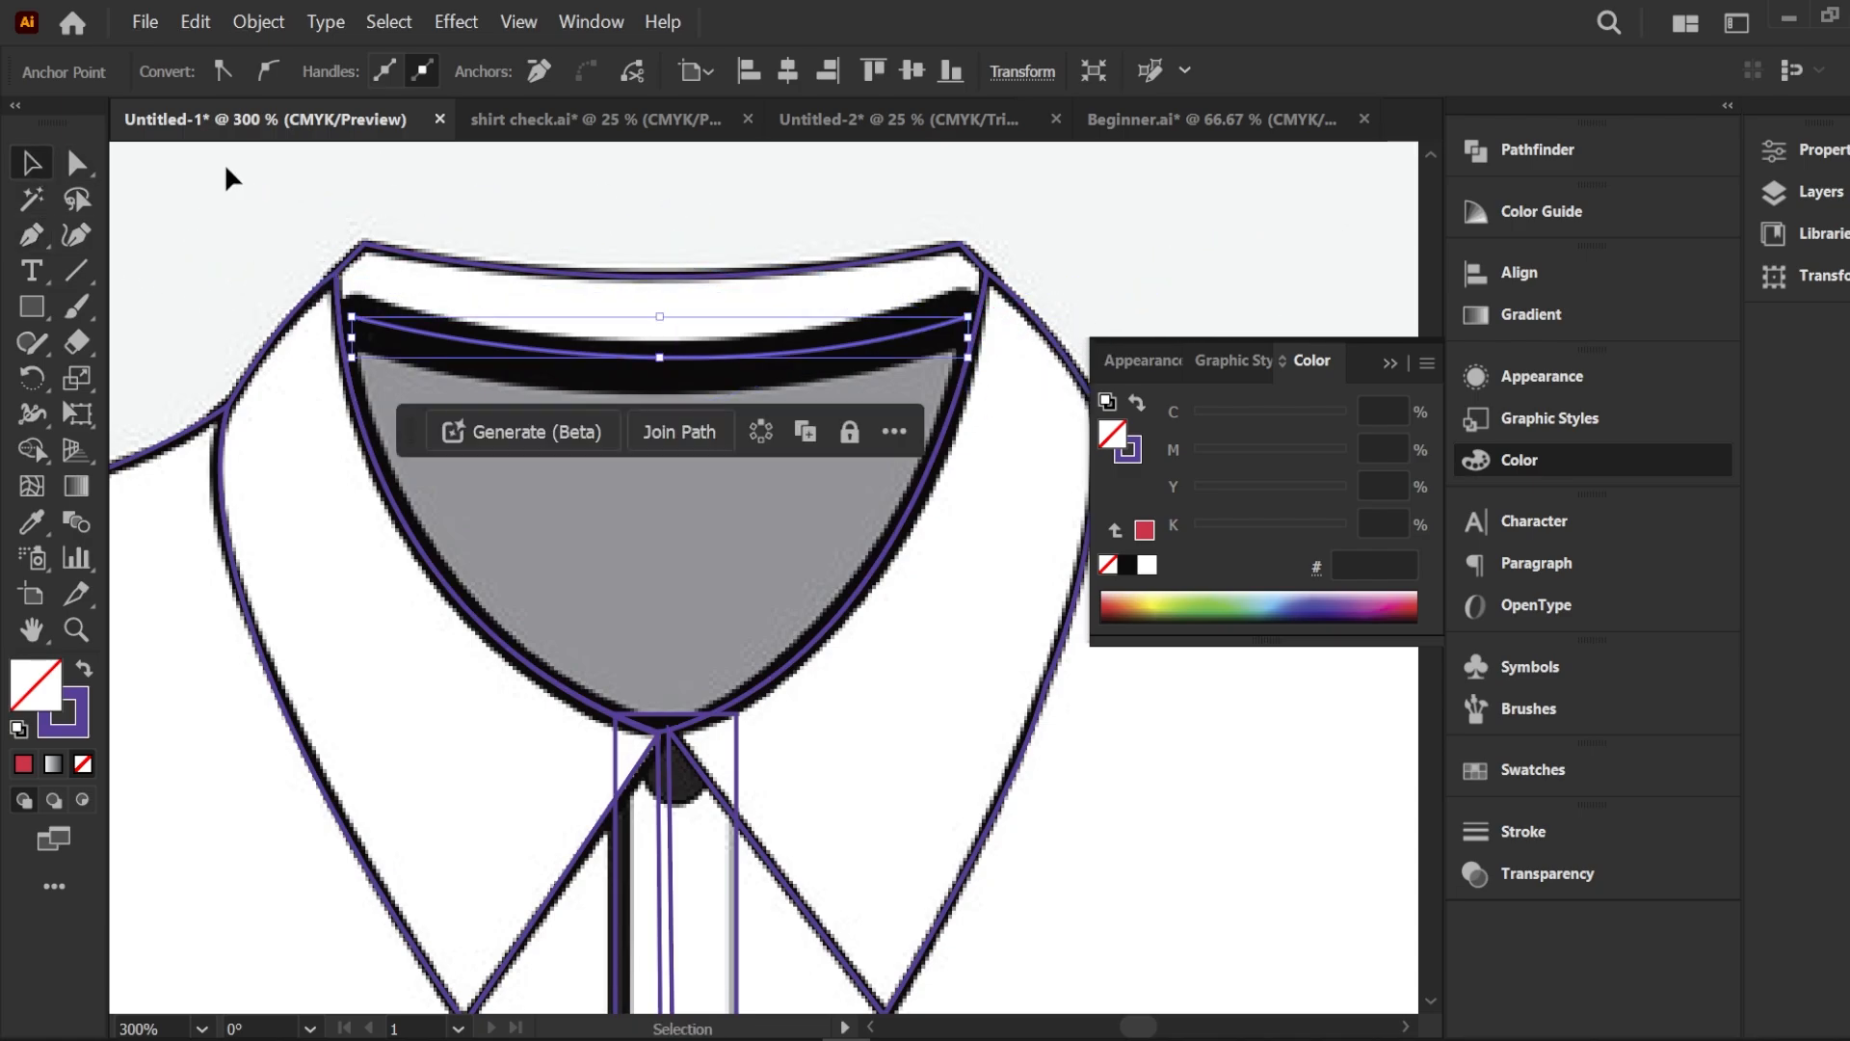
{"action": "left_click", "coordinate": [231, 170]}
Add an anchor point to the duplicated left neckline curve level with the left end of the band curve
{"action": "scroll", "coordinate": [339, 327], "scroll_direction": "up", "scroll_amount": 1}
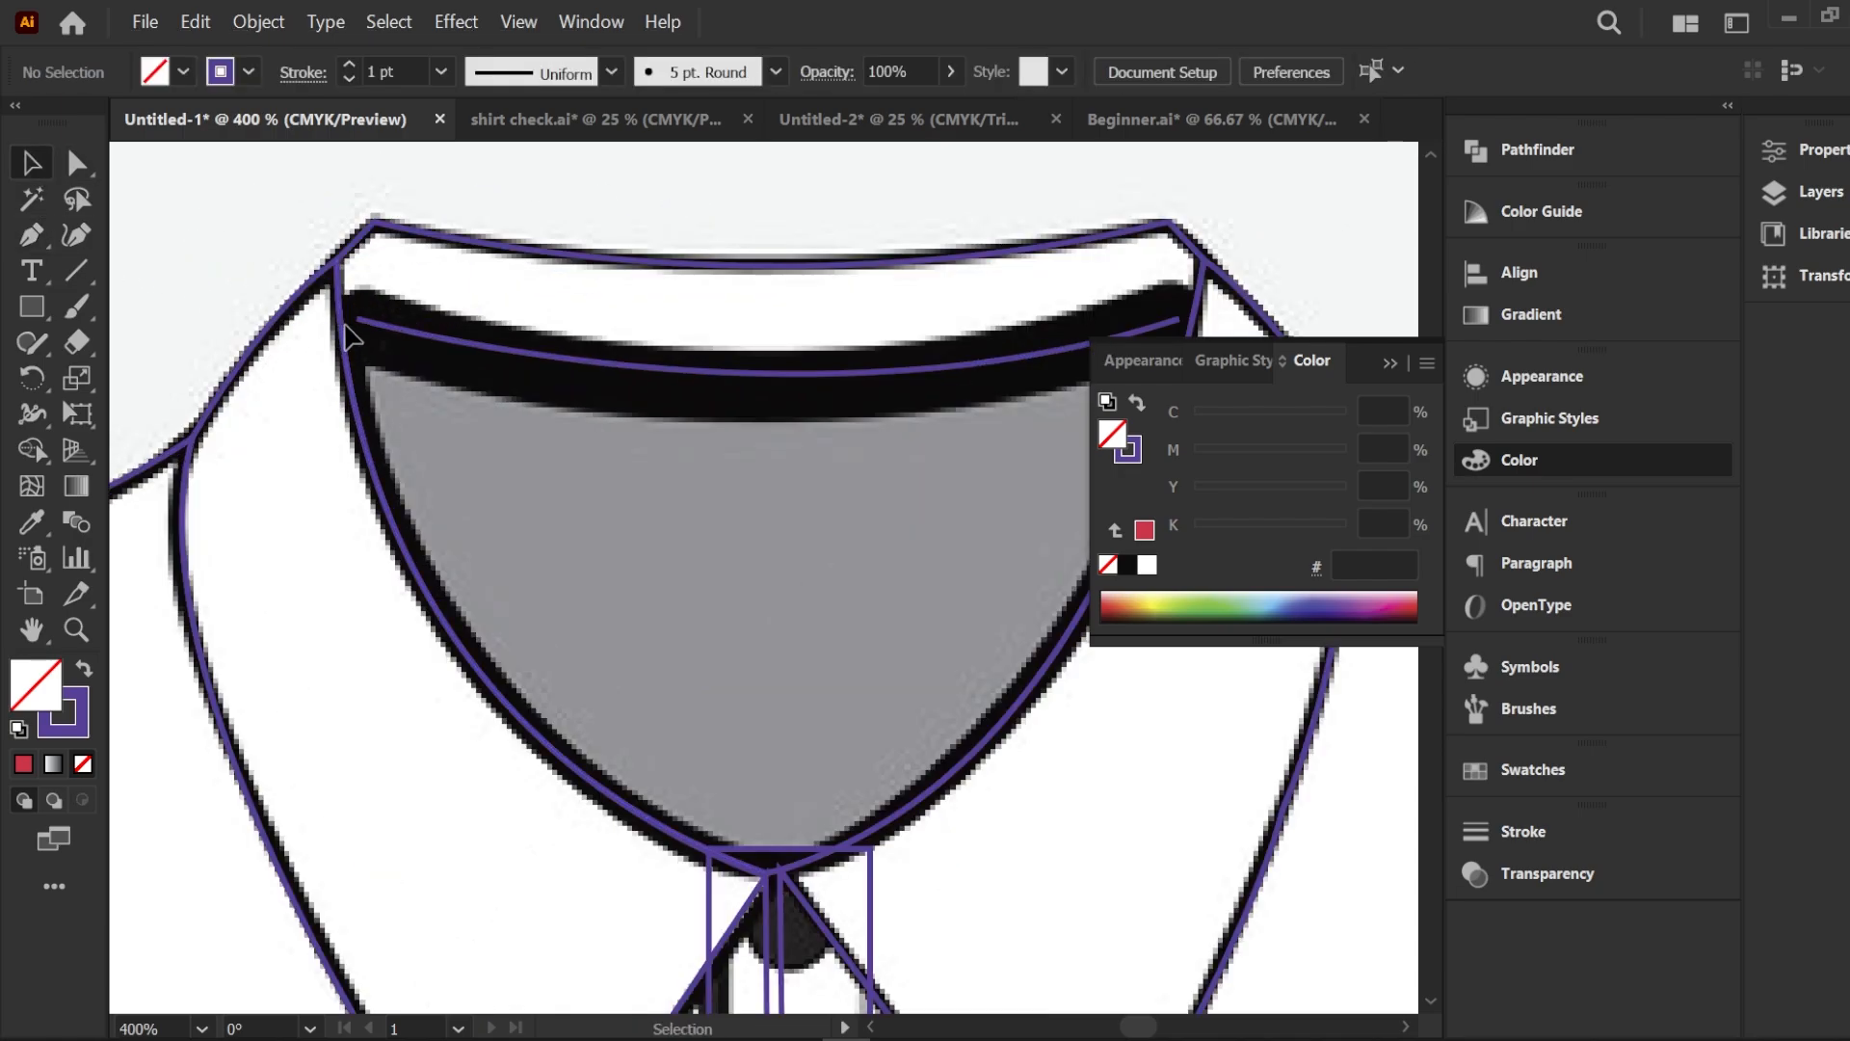
{"action": "left_click", "coordinate": [345, 324]}
{"action": "left_click", "coordinate": [76, 236]}
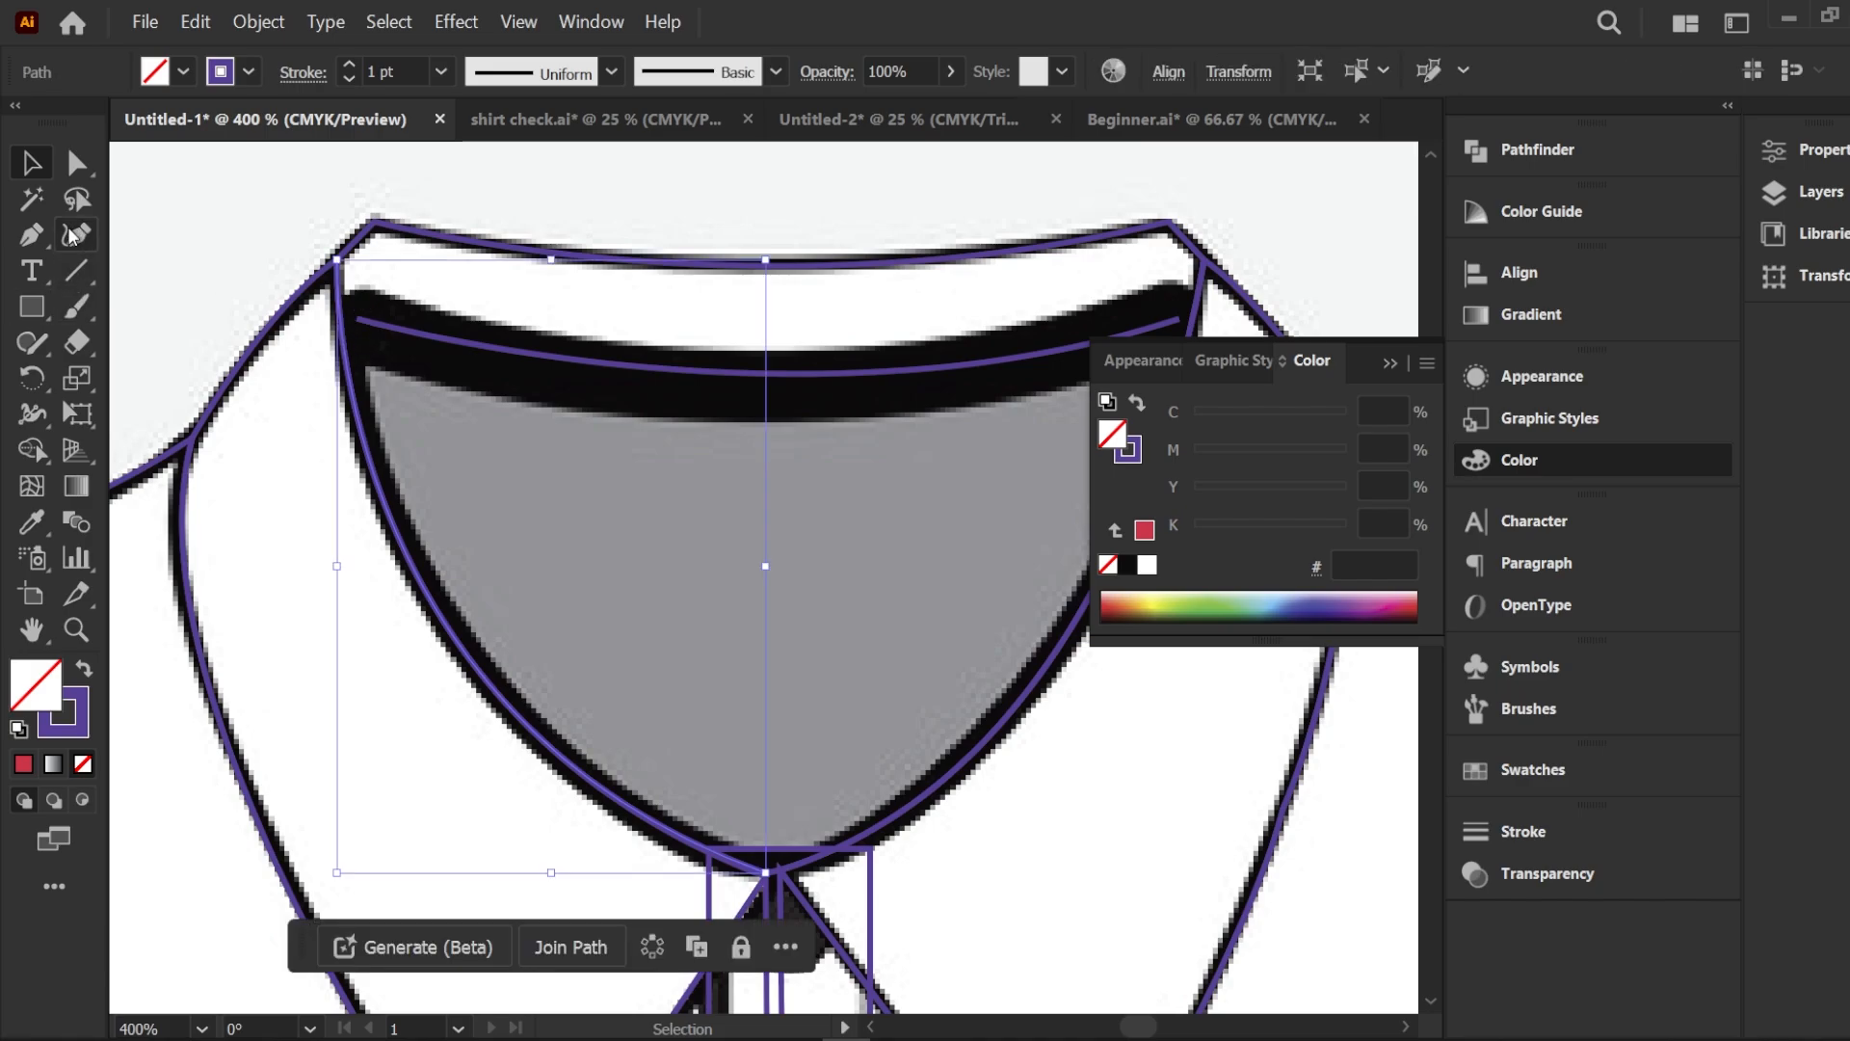
{"action": "left_click", "coordinate": [32, 235]}
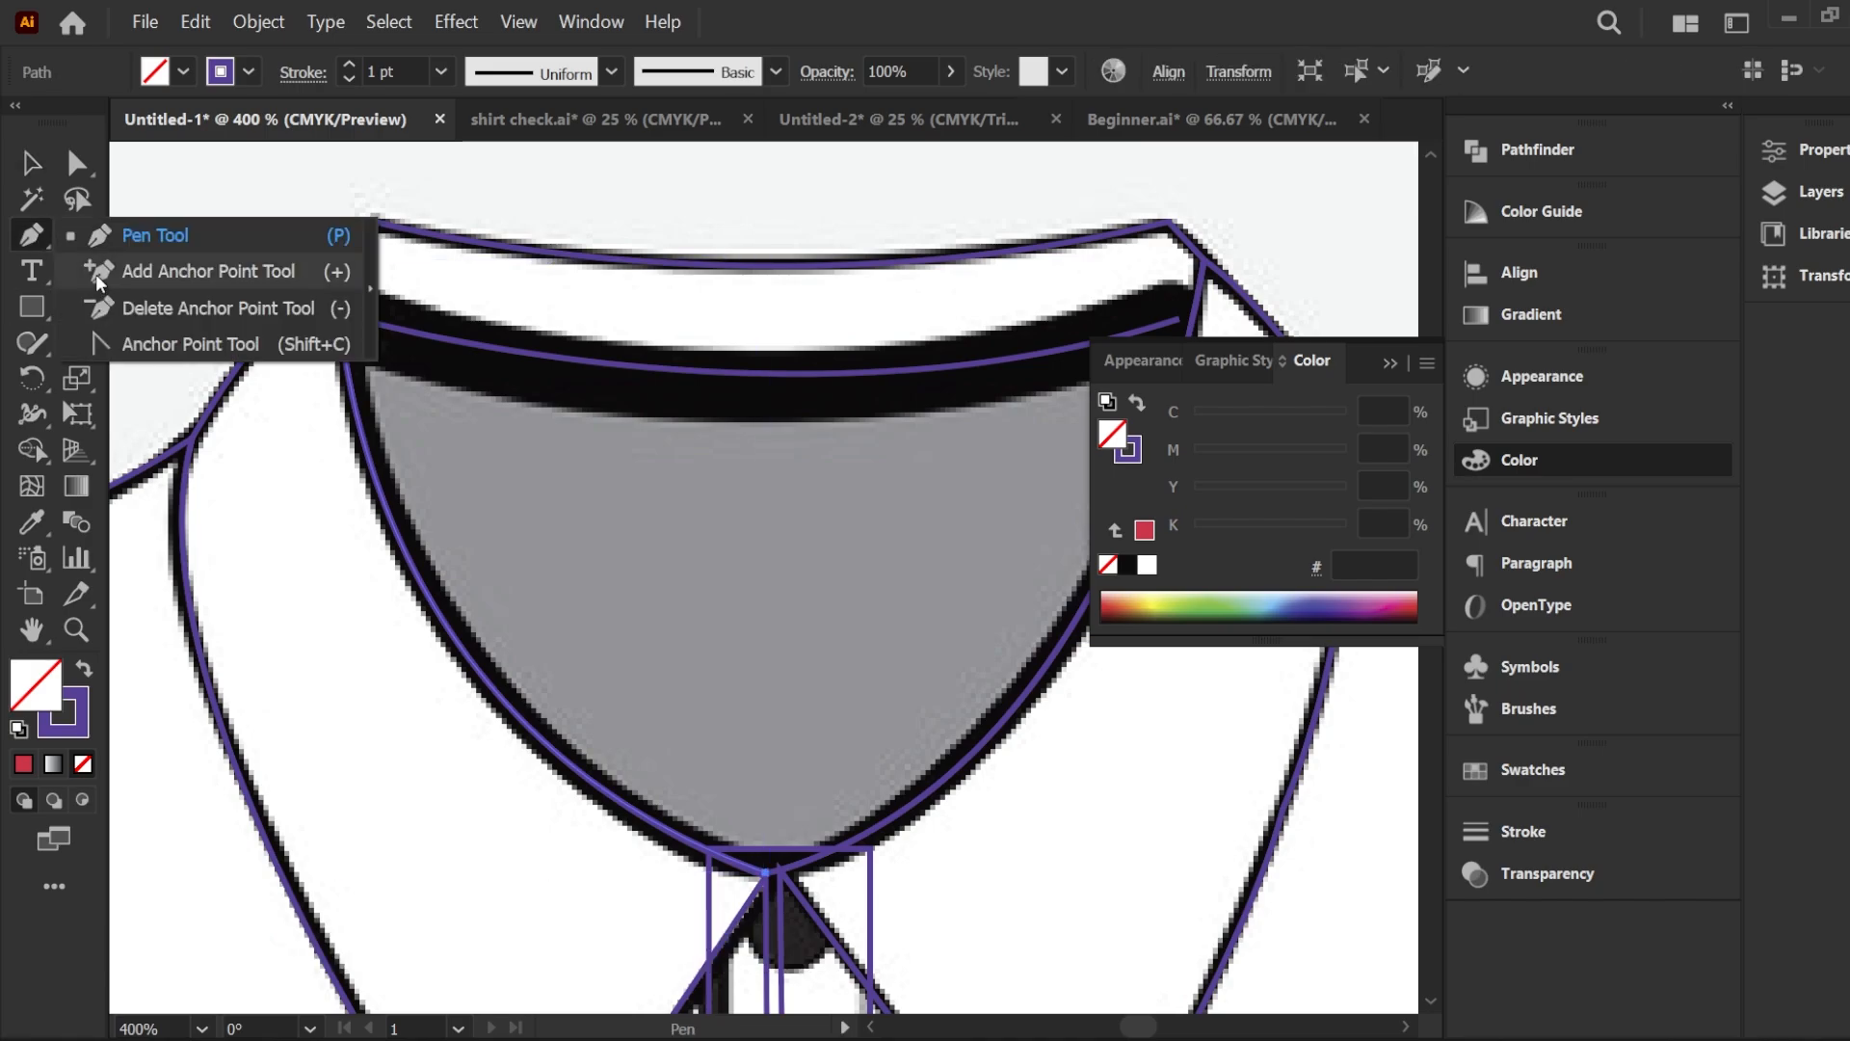
{"action": "left_click", "coordinate": [201, 271]}
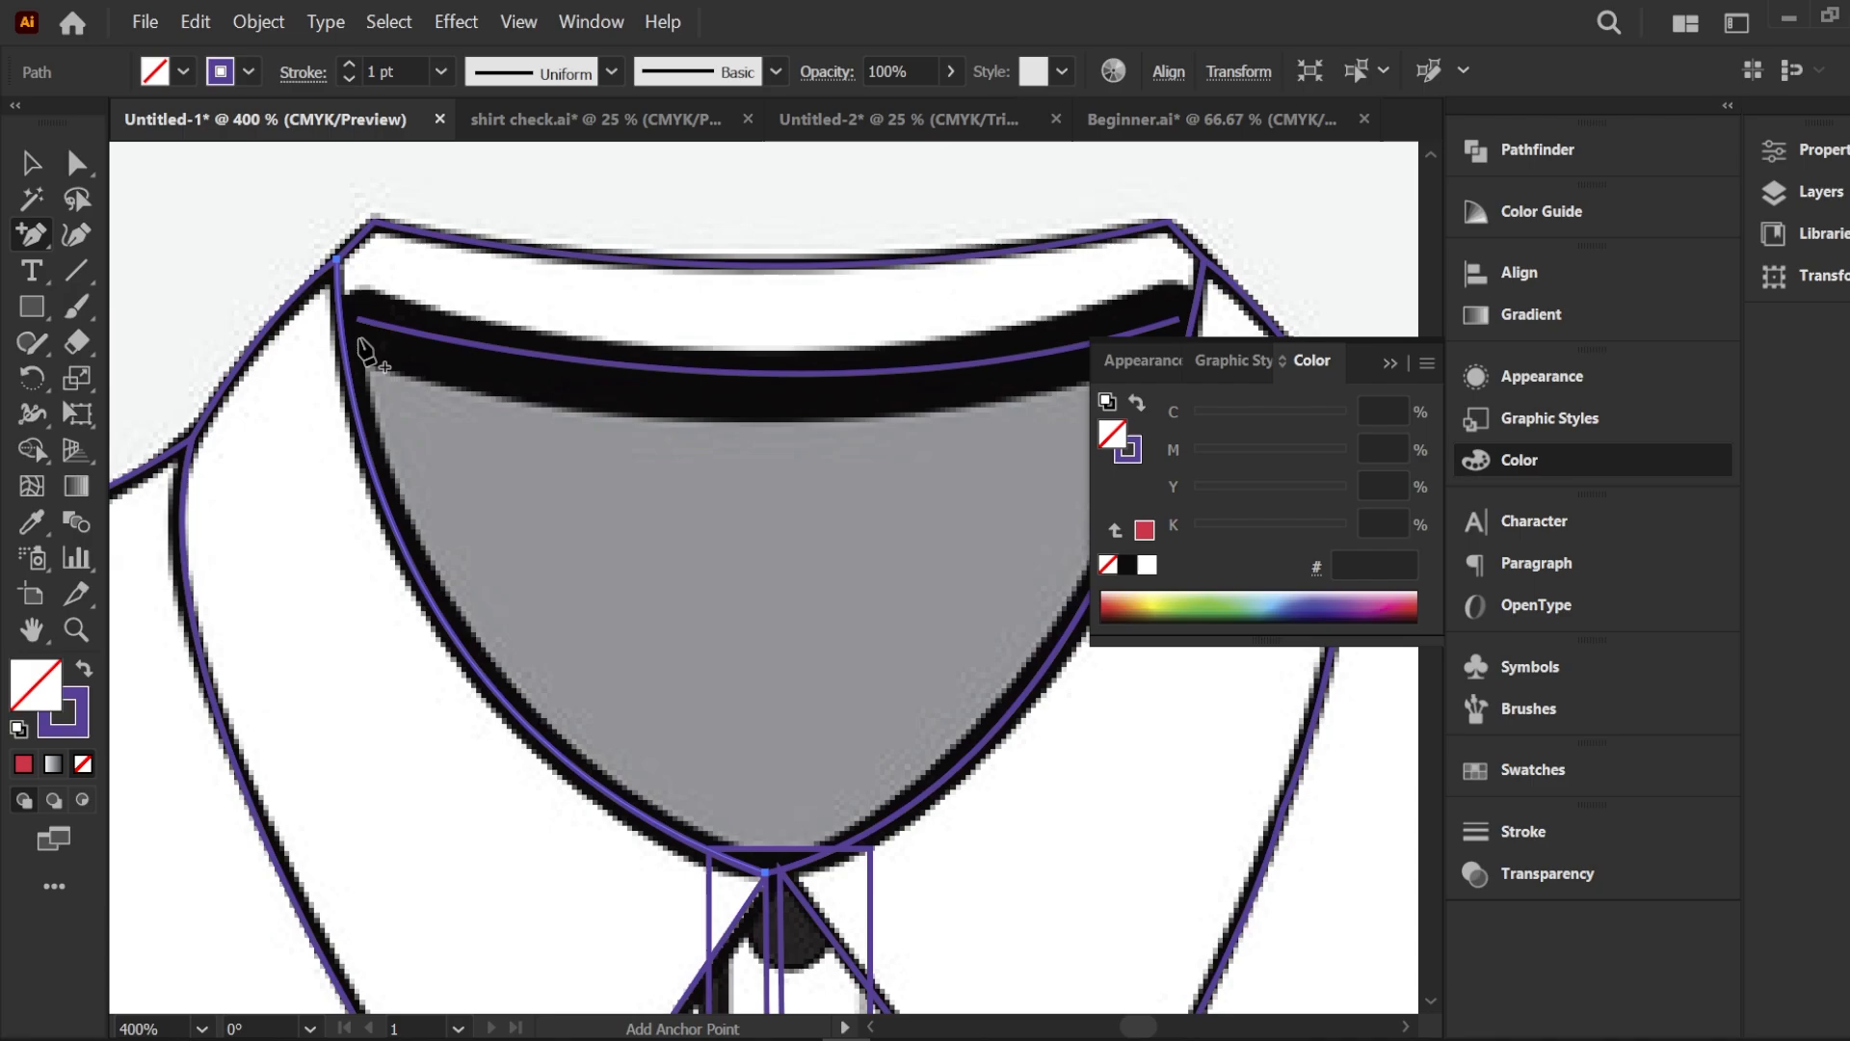
{"action": "left_click", "coordinate": [342, 321]}
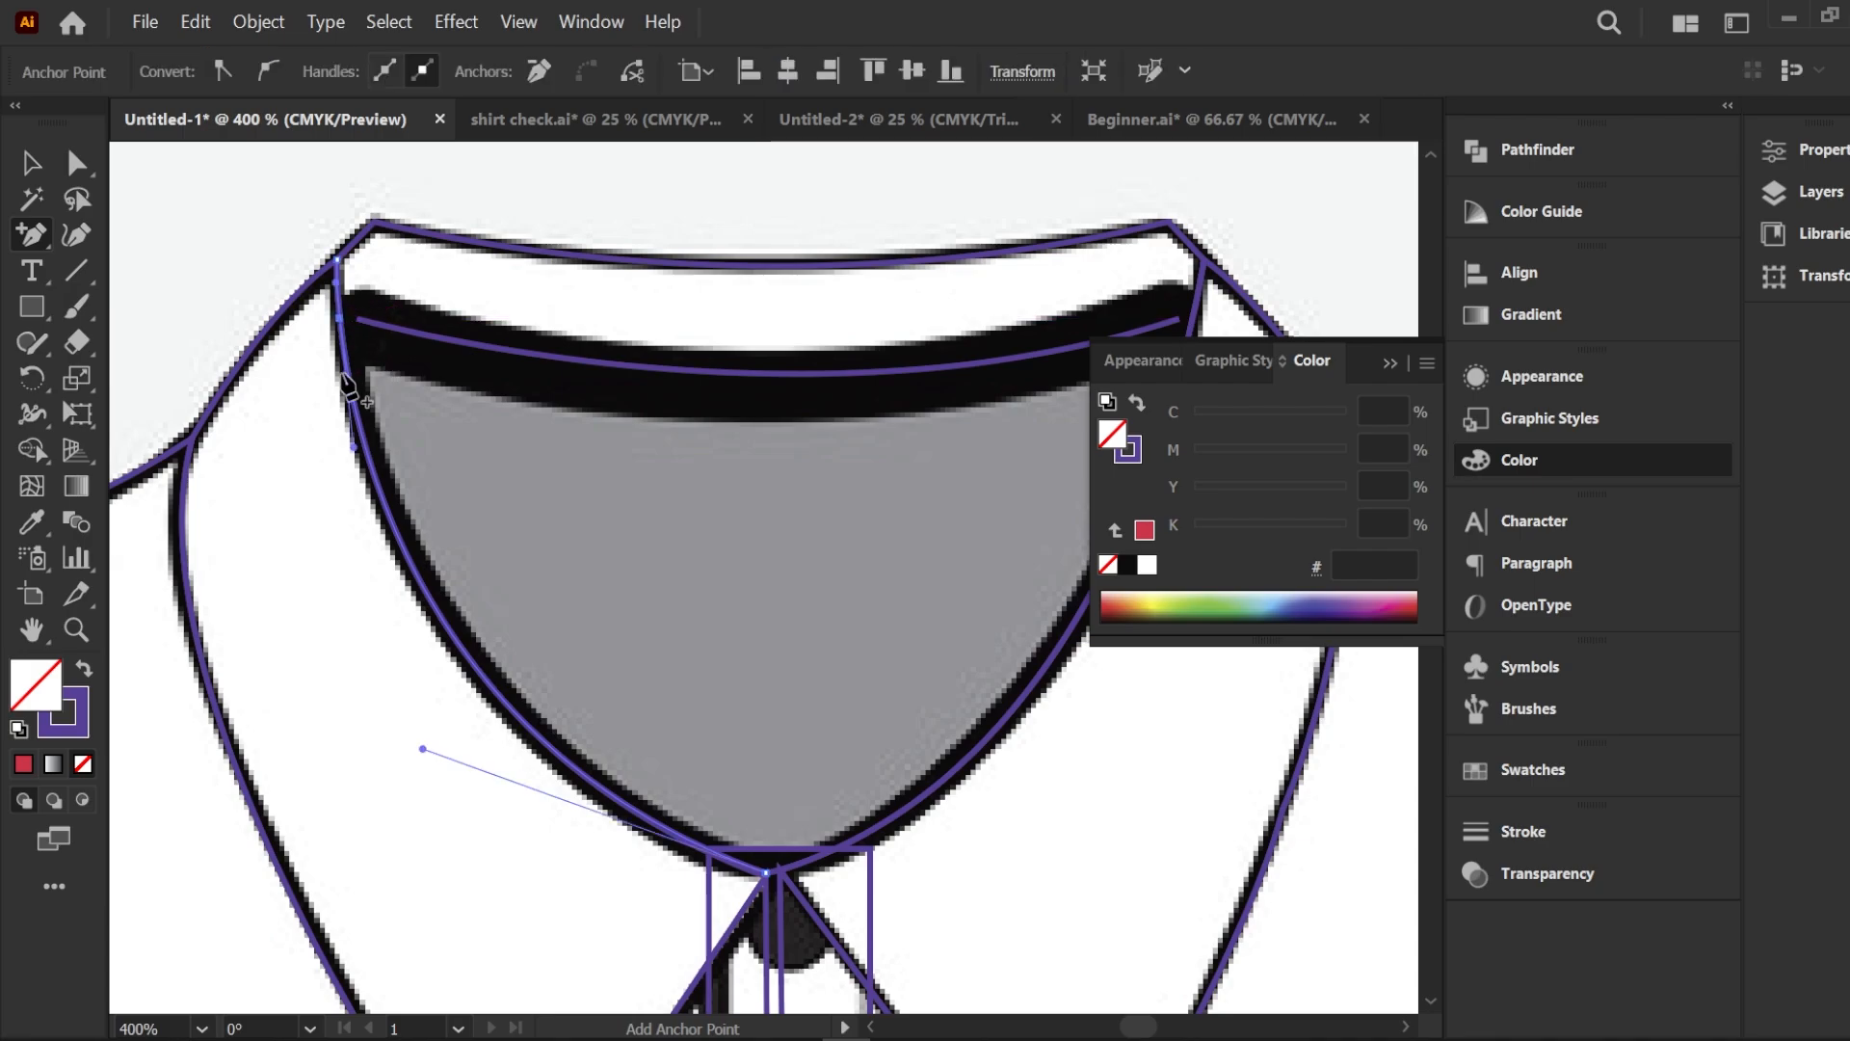
Trim the duplicated left neckline curve by deleting its top anchor point at the collar corner, and deselect it
{"action": "left_click", "coordinate": [38, 232]}
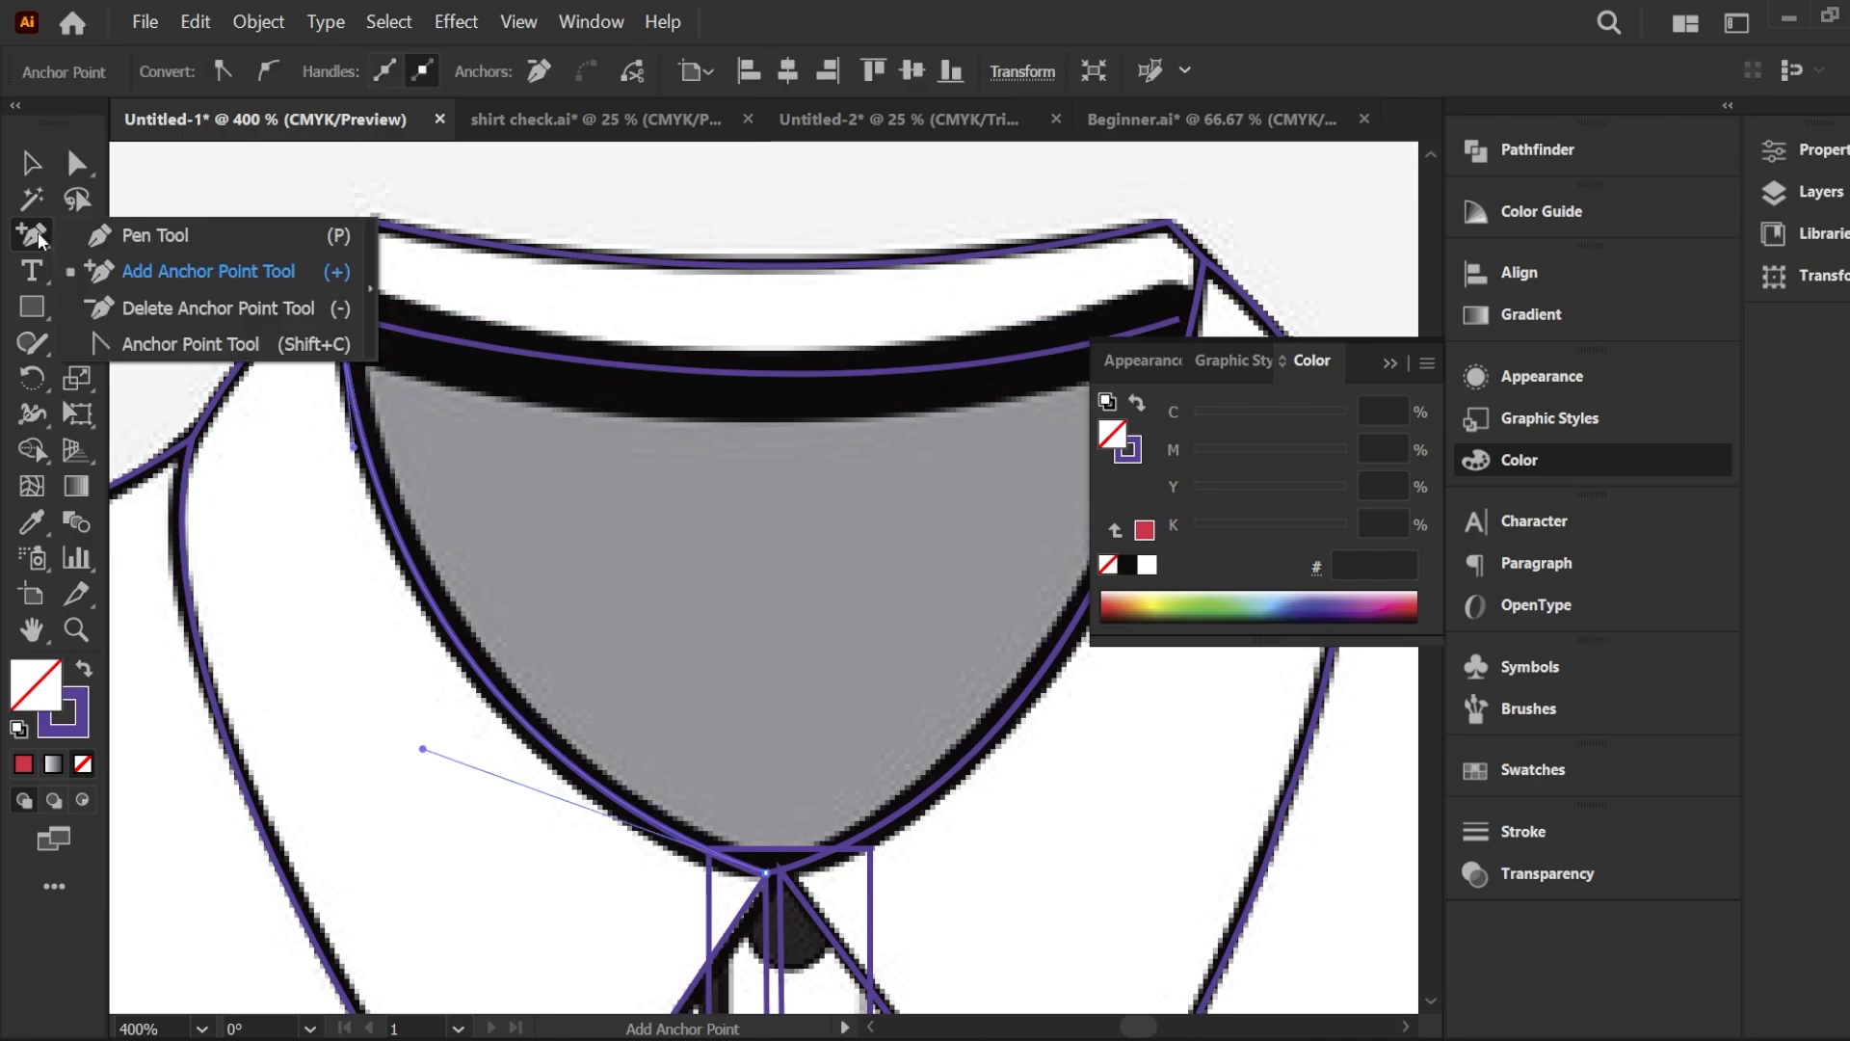
{"action": "left_click", "coordinate": [169, 312]}
{"action": "scroll", "coordinate": [388, 309], "scroll_direction": "up", "scroll_amount": 1}
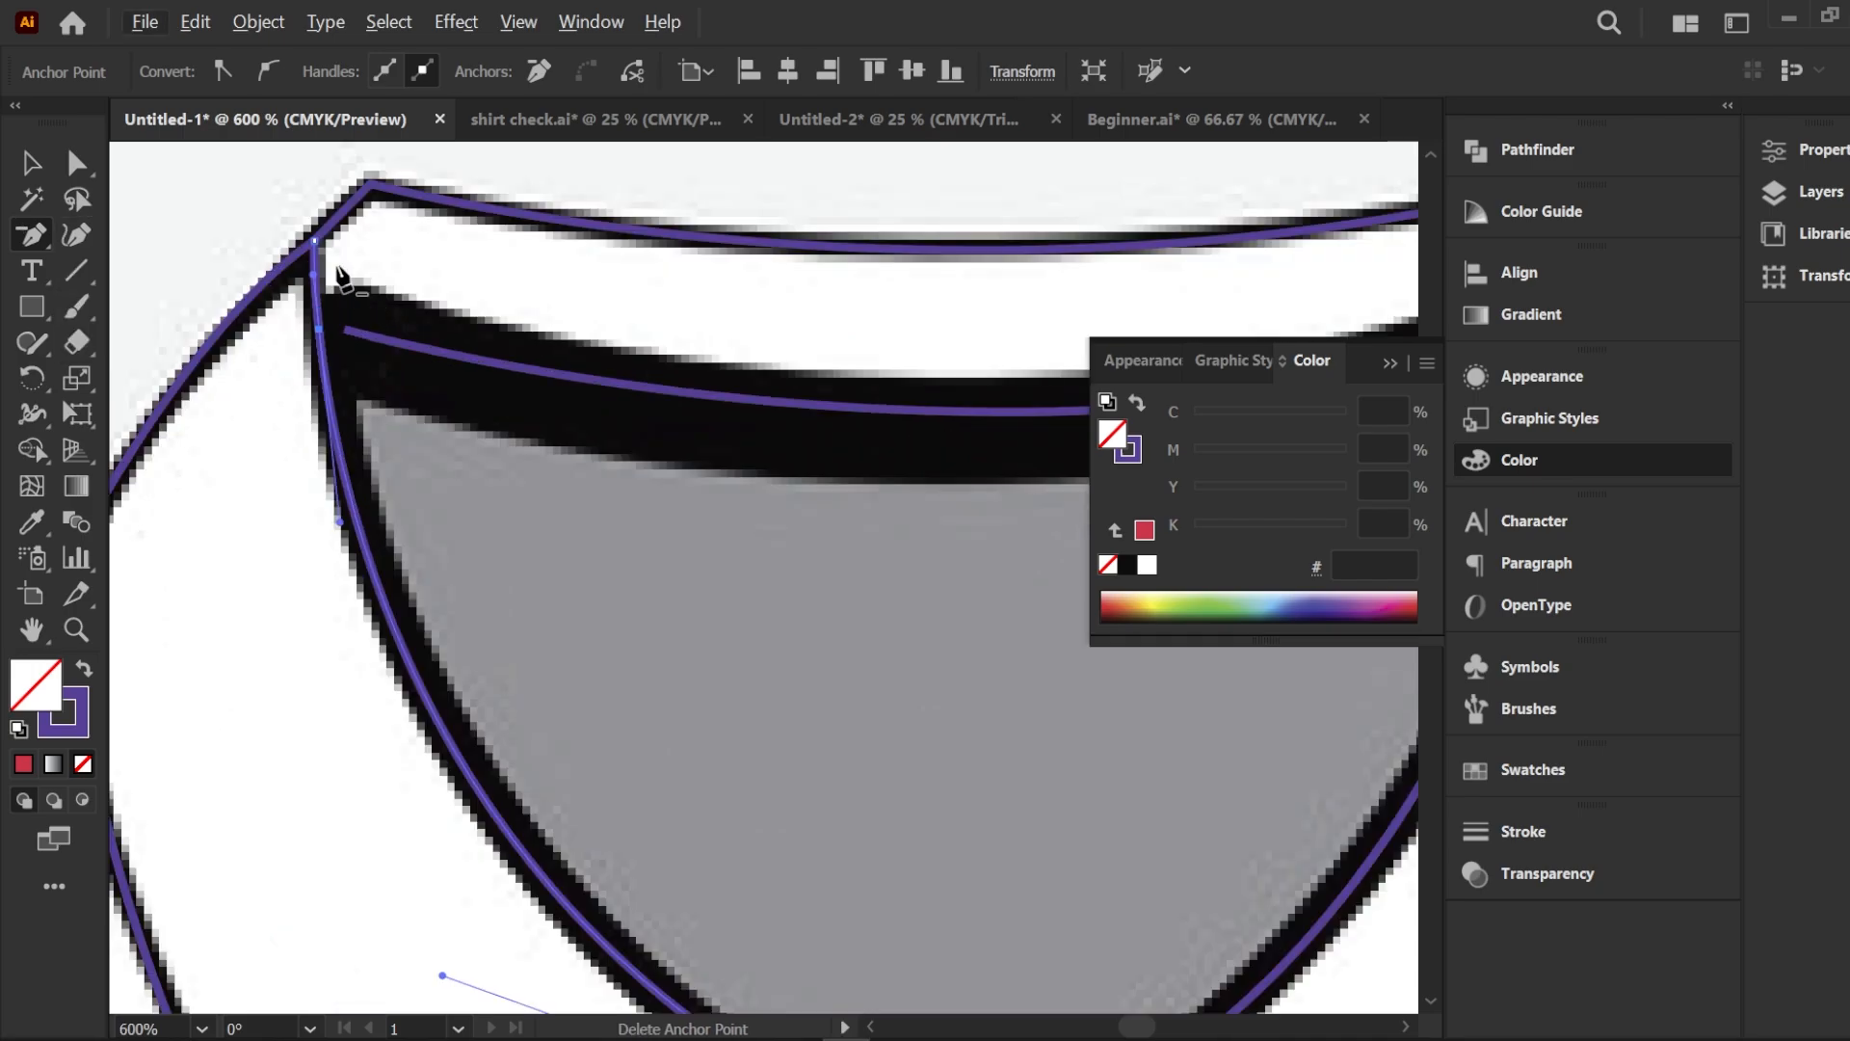
{"action": "left_click", "coordinate": [318, 245]}
{"action": "key", "text": "v"}
{"action": "left_click", "coordinate": [214, 382]}
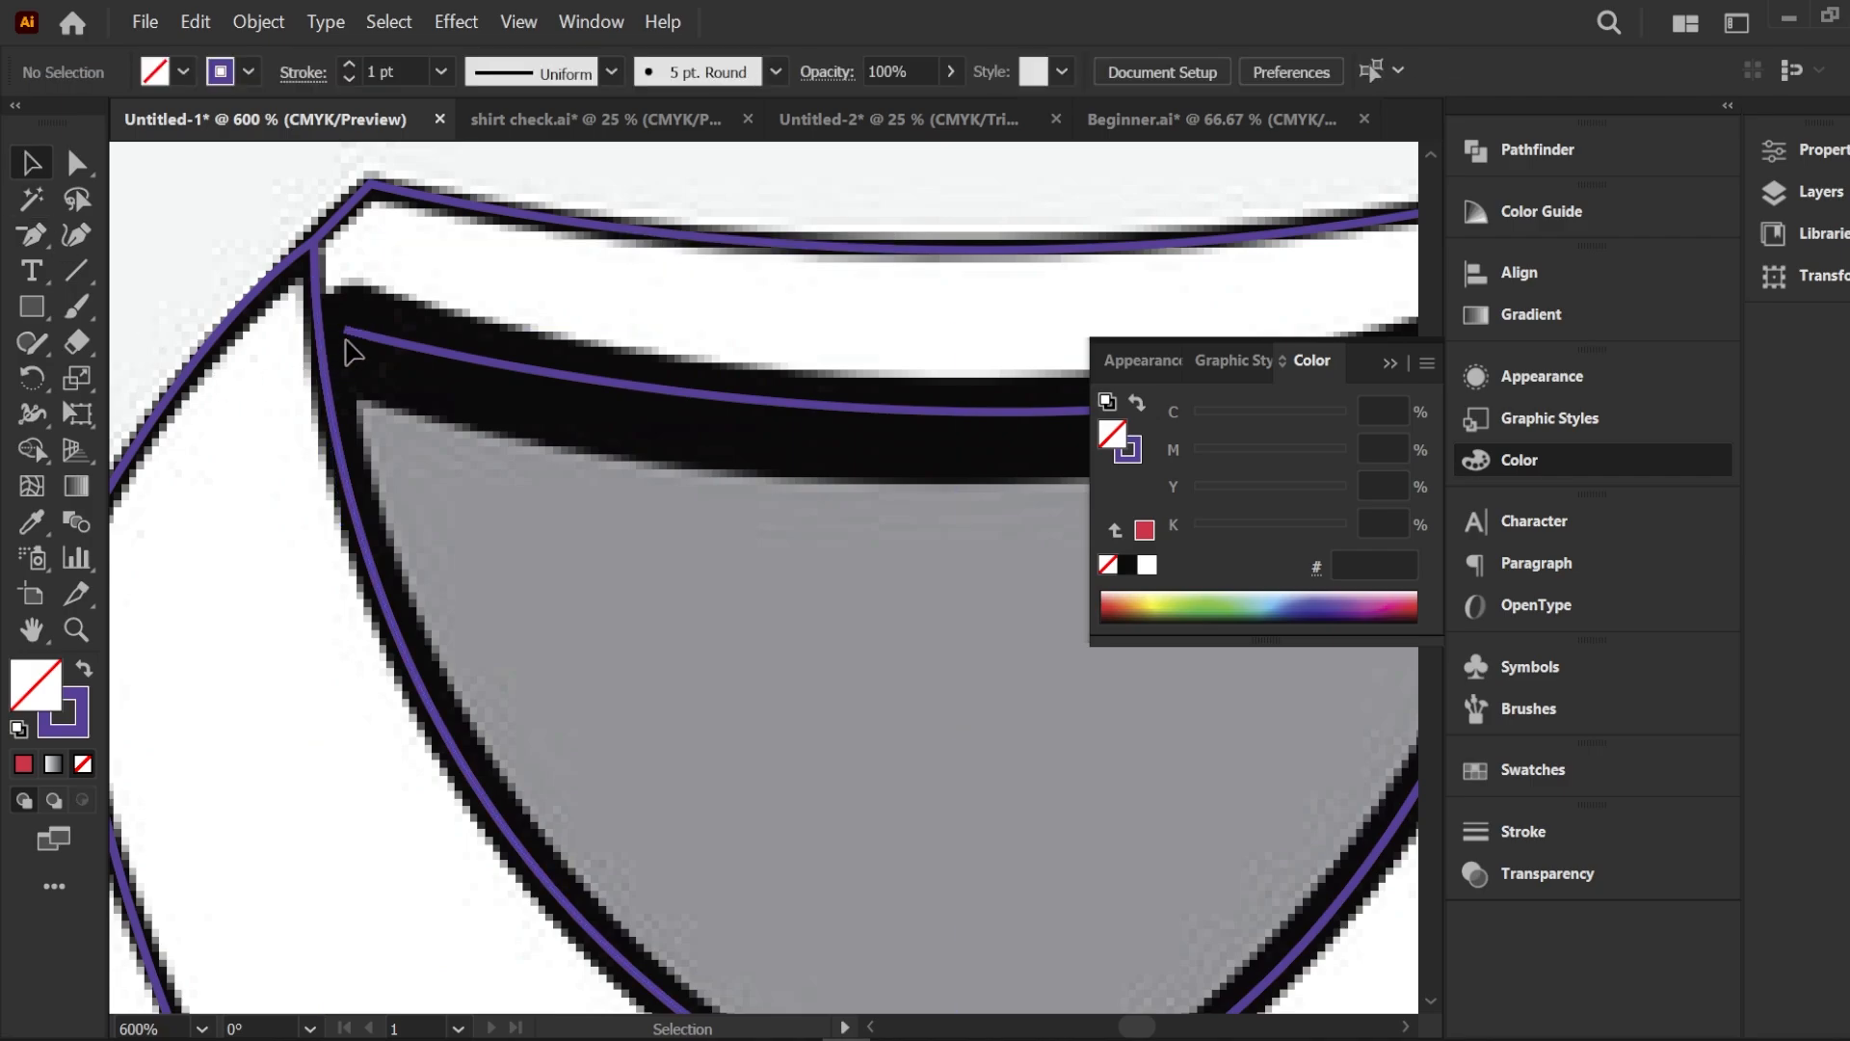
Join the left end of the collar band curve to the trimmed left neckline curve with the Pen tool and deselect
{"action": "left_click", "coordinate": [349, 345]}
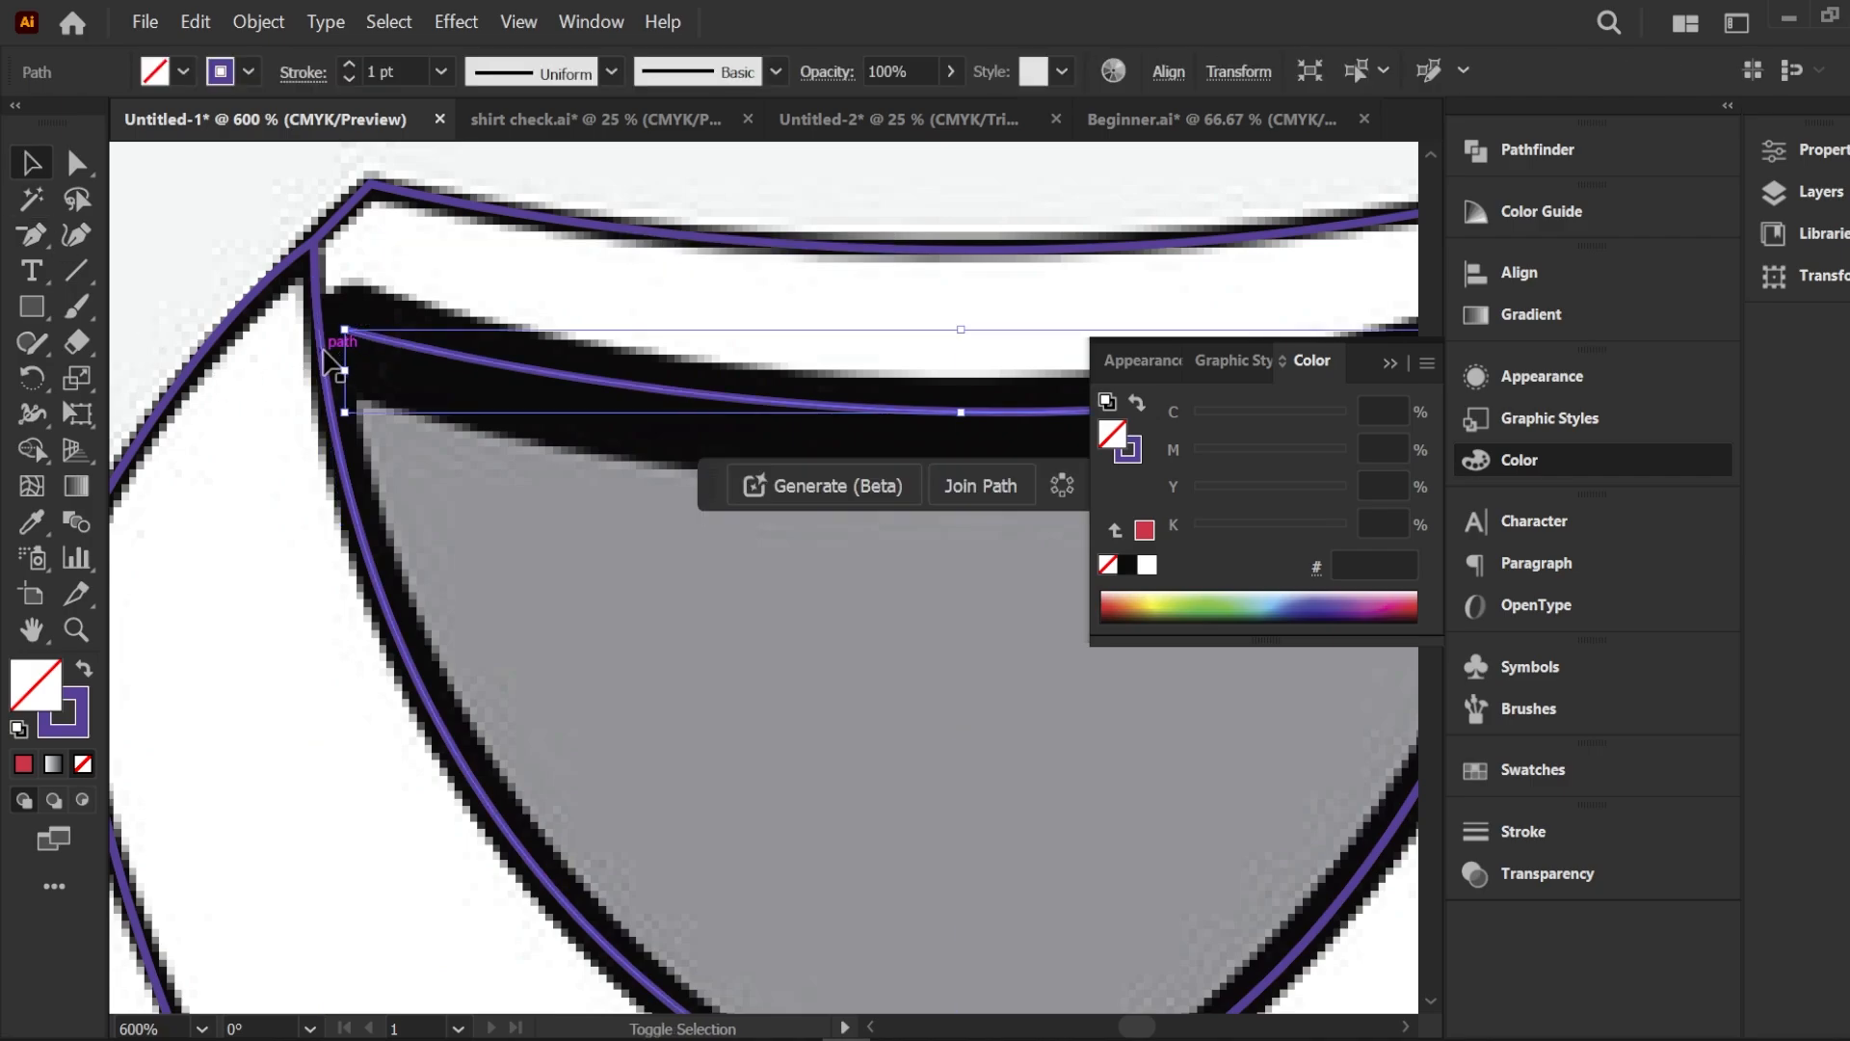
{"action": "left_click", "coordinate": [335, 375], "text": "shift"}
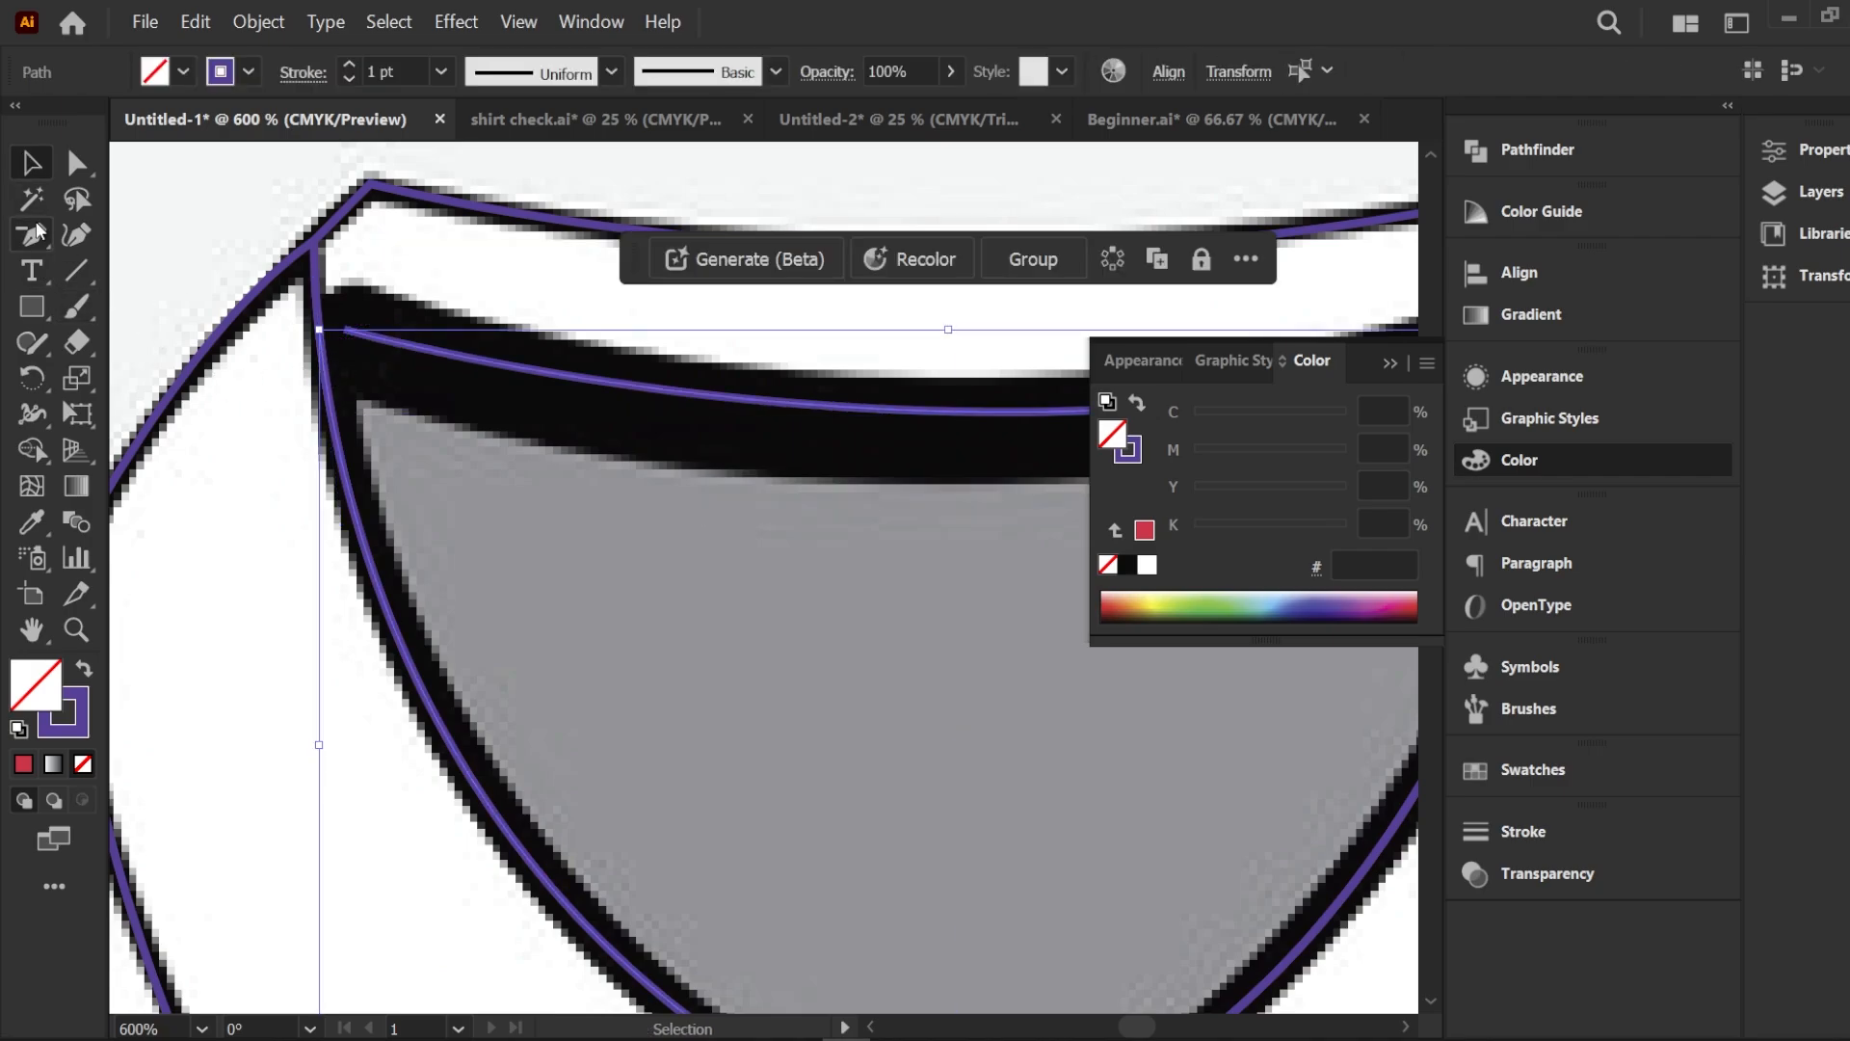
{"action": "left_click_drag", "start_coordinate": [39, 246], "coordinate": [144, 235]}
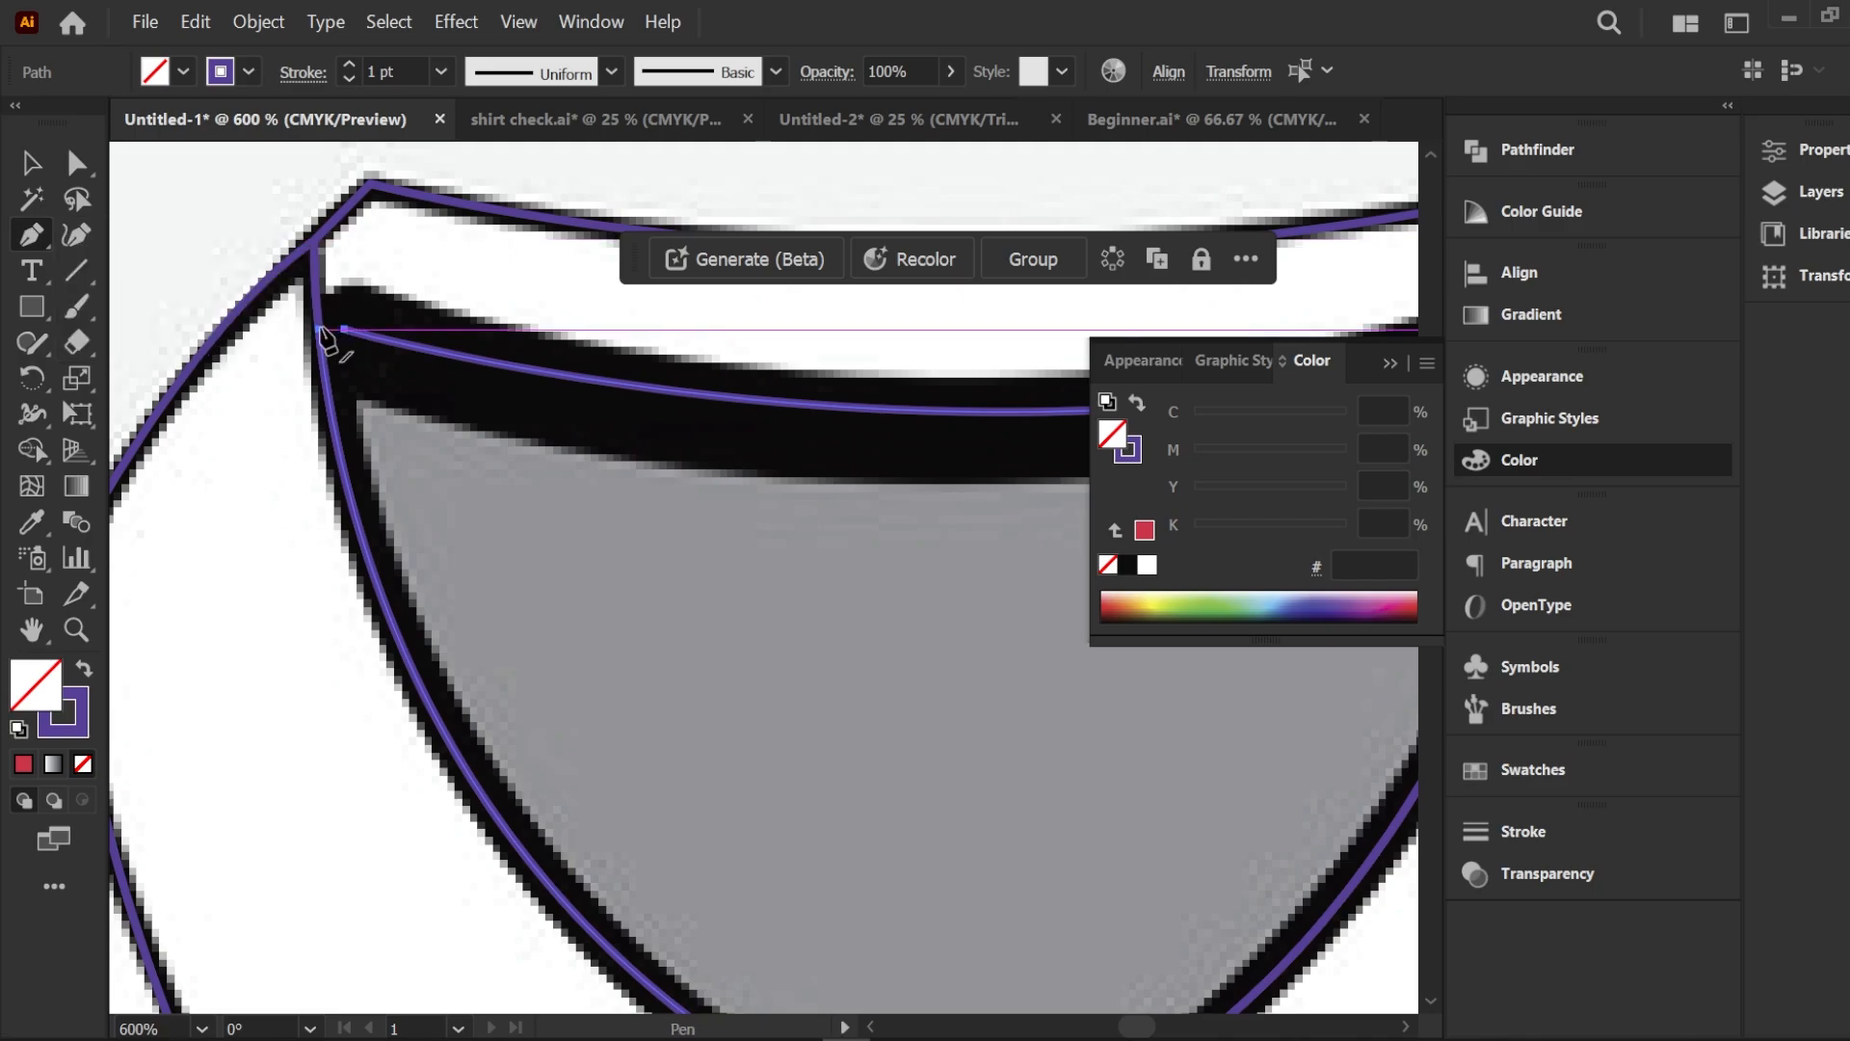
{"action": "left_click", "coordinate": [319, 329]}
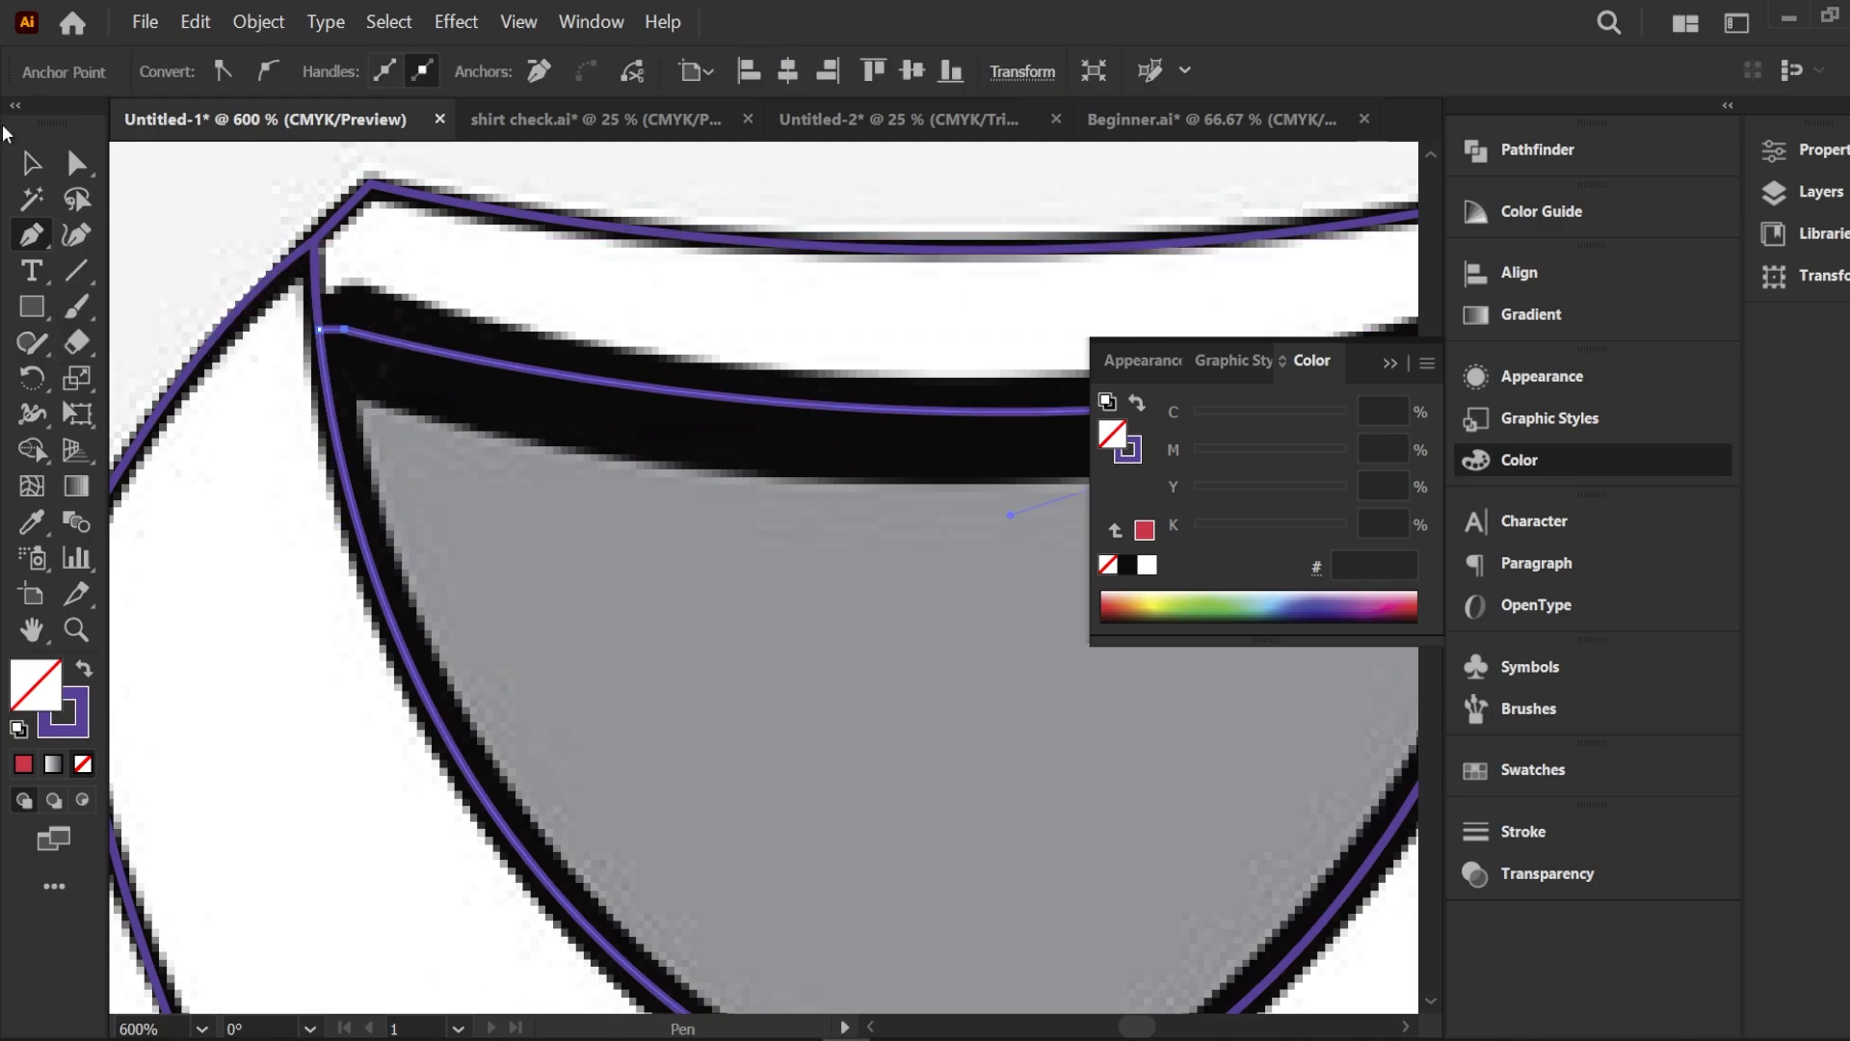
{"action": "left_click", "coordinate": [31, 162]}
{"action": "left_click", "coordinate": [236, 441]}
Add an anchor point to the duplicated right neckline curve beside the band curve's right end, and delete the curve's top anchor point
{"action": "scroll", "coordinate": [501, 504], "scroll_direction": "down", "scroll_amount": 1, "text": "alt"}
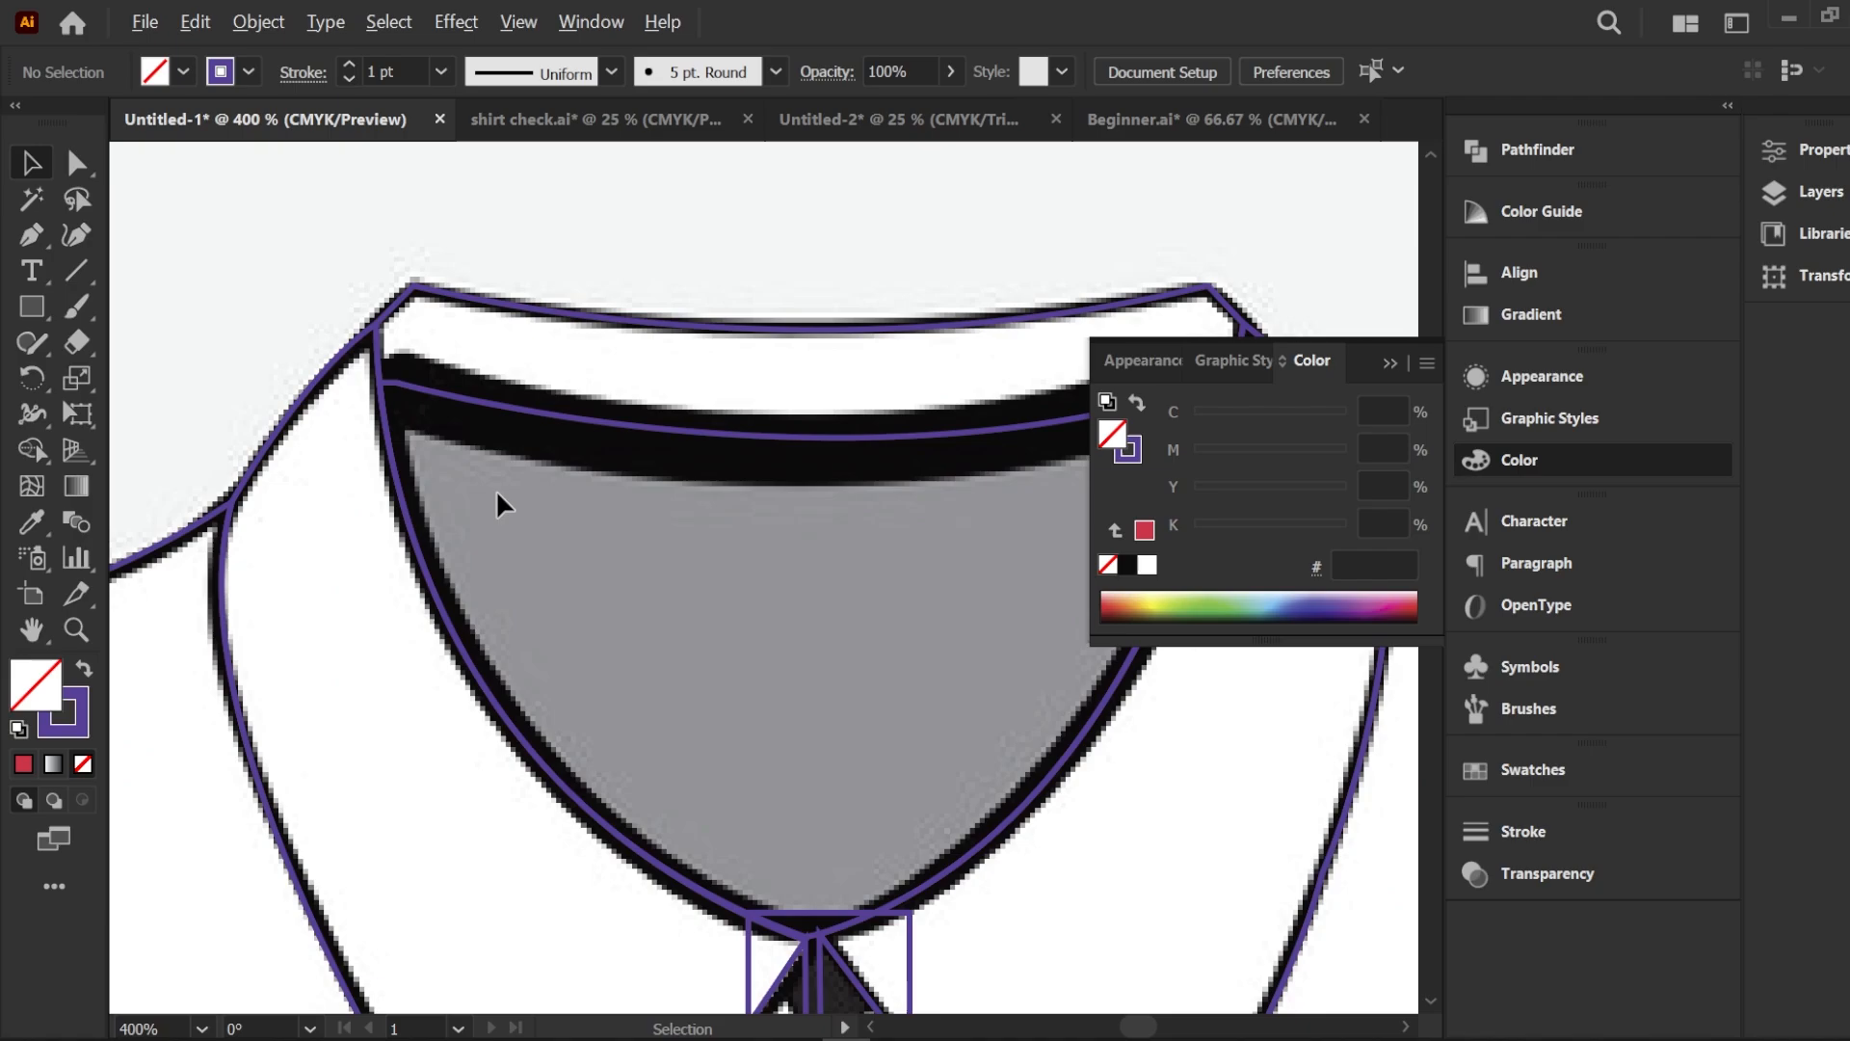
{"action": "left_click", "coordinate": [1389, 364]}
{"action": "scroll", "coordinate": [1205, 396], "scroll_direction": "up", "scroll_amount": 3, "text": "alt"}
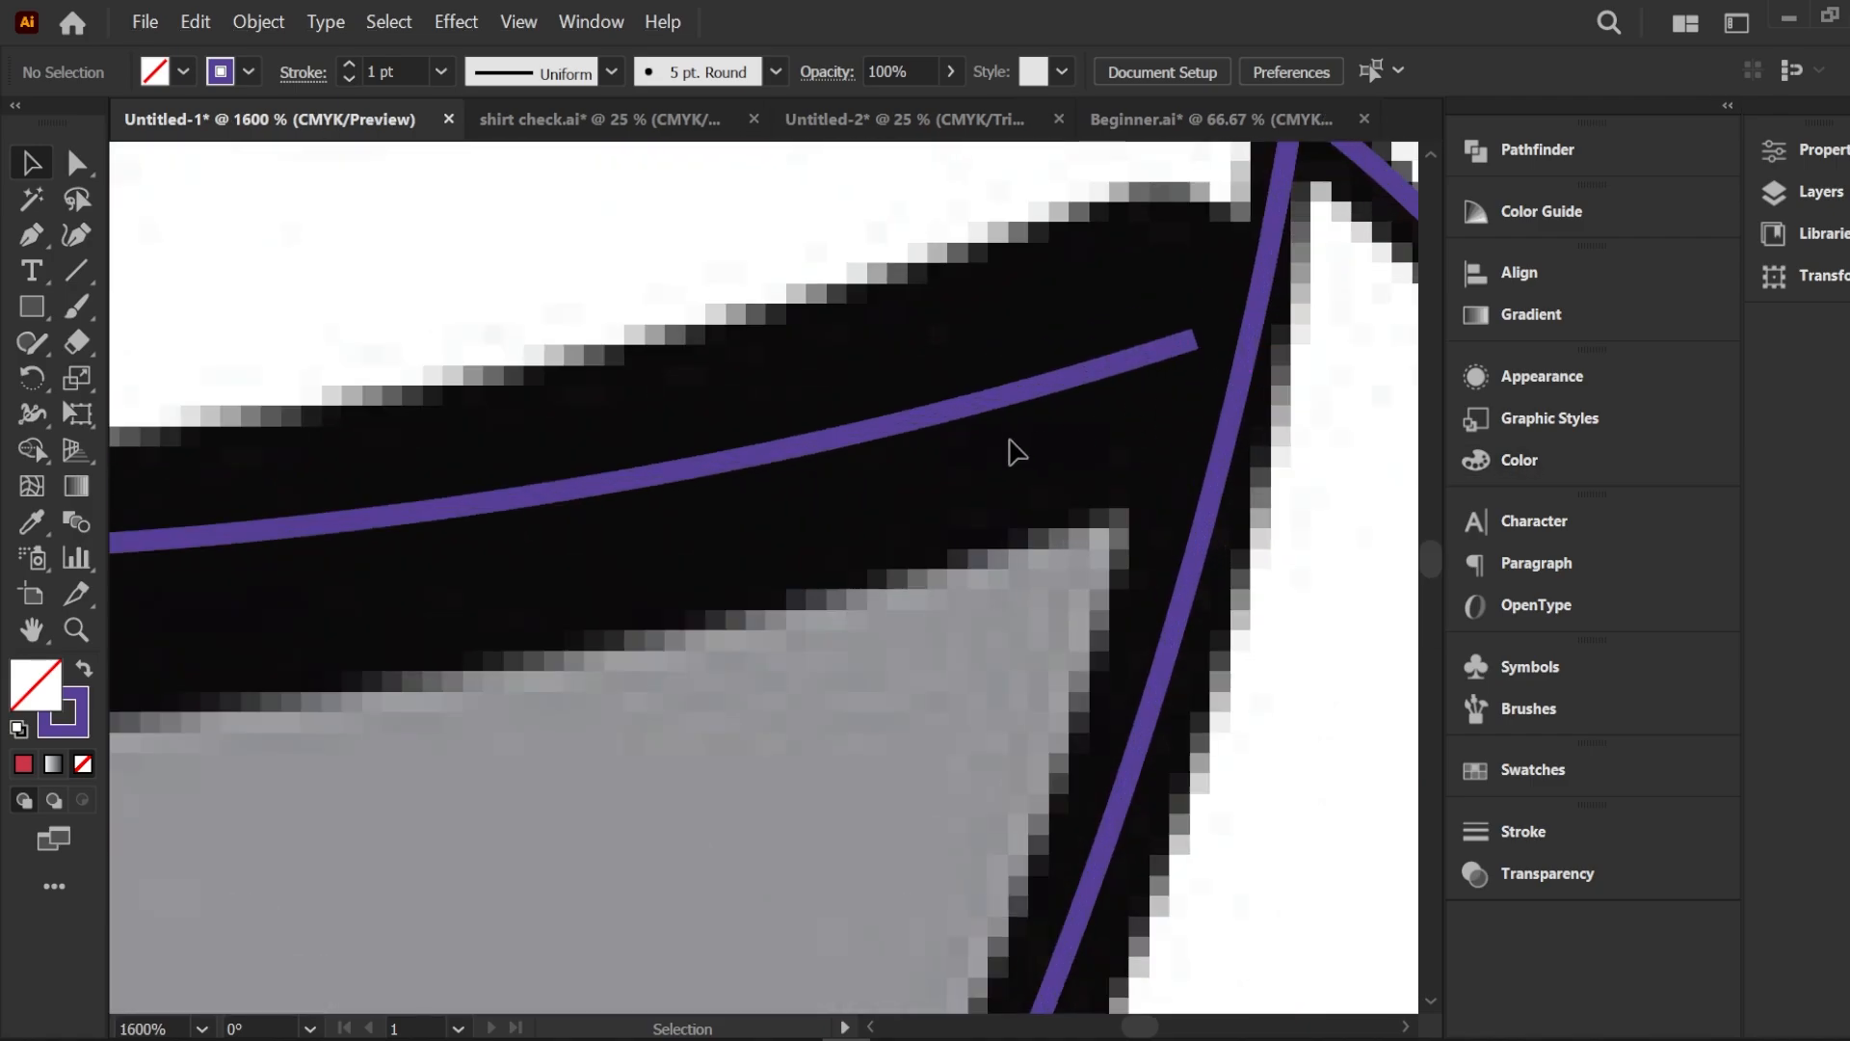
{"action": "scroll", "coordinate": [1016, 451], "scroll_direction": "down", "scroll_amount": 1, "text": "alt"}
{"action": "scroll", "coordinate": [949, 446], "scroll_direction": "up", "scroll_amount": 1}
{"action": "scroll", "coordinate": [949, 446], "scroll_direction": "right", "scroll_amount": 2, "text": "shift"}
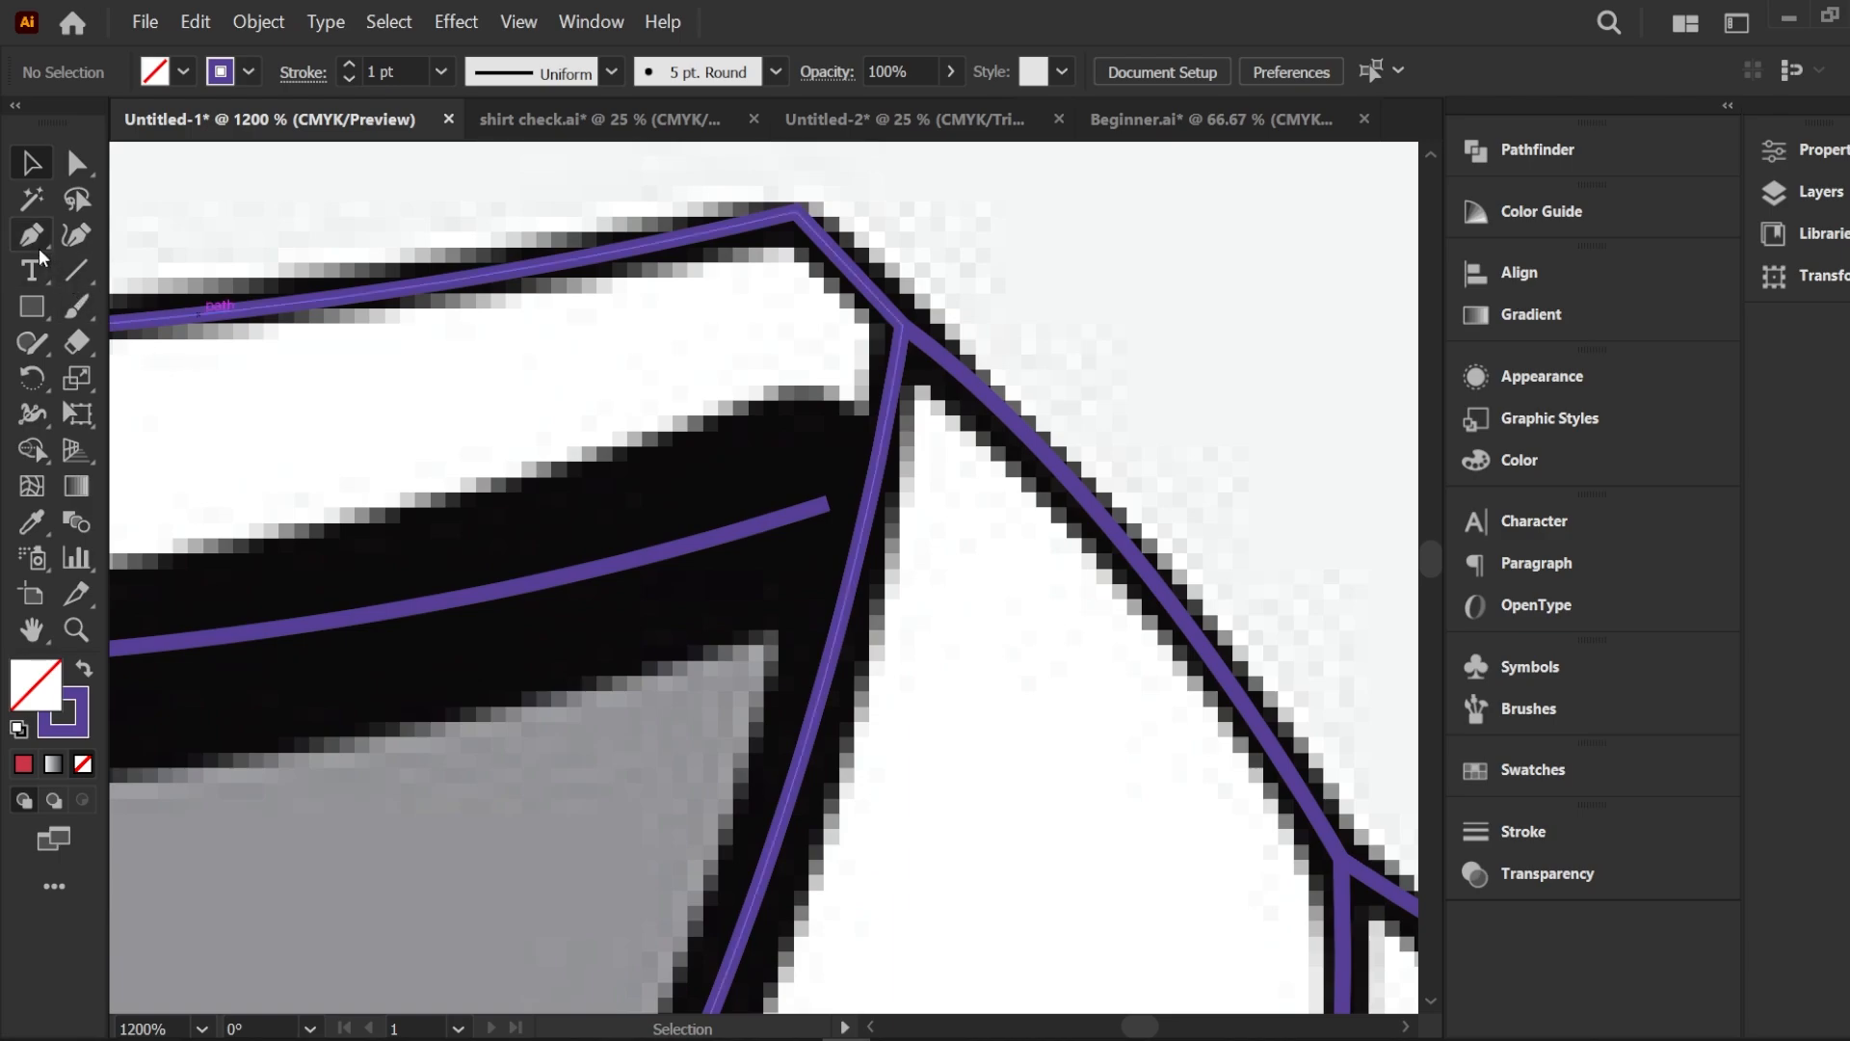
{"action": "left_click", "coordinate": [39, 246]}
{"action": "left_click", "coordinate": [148, 273]}
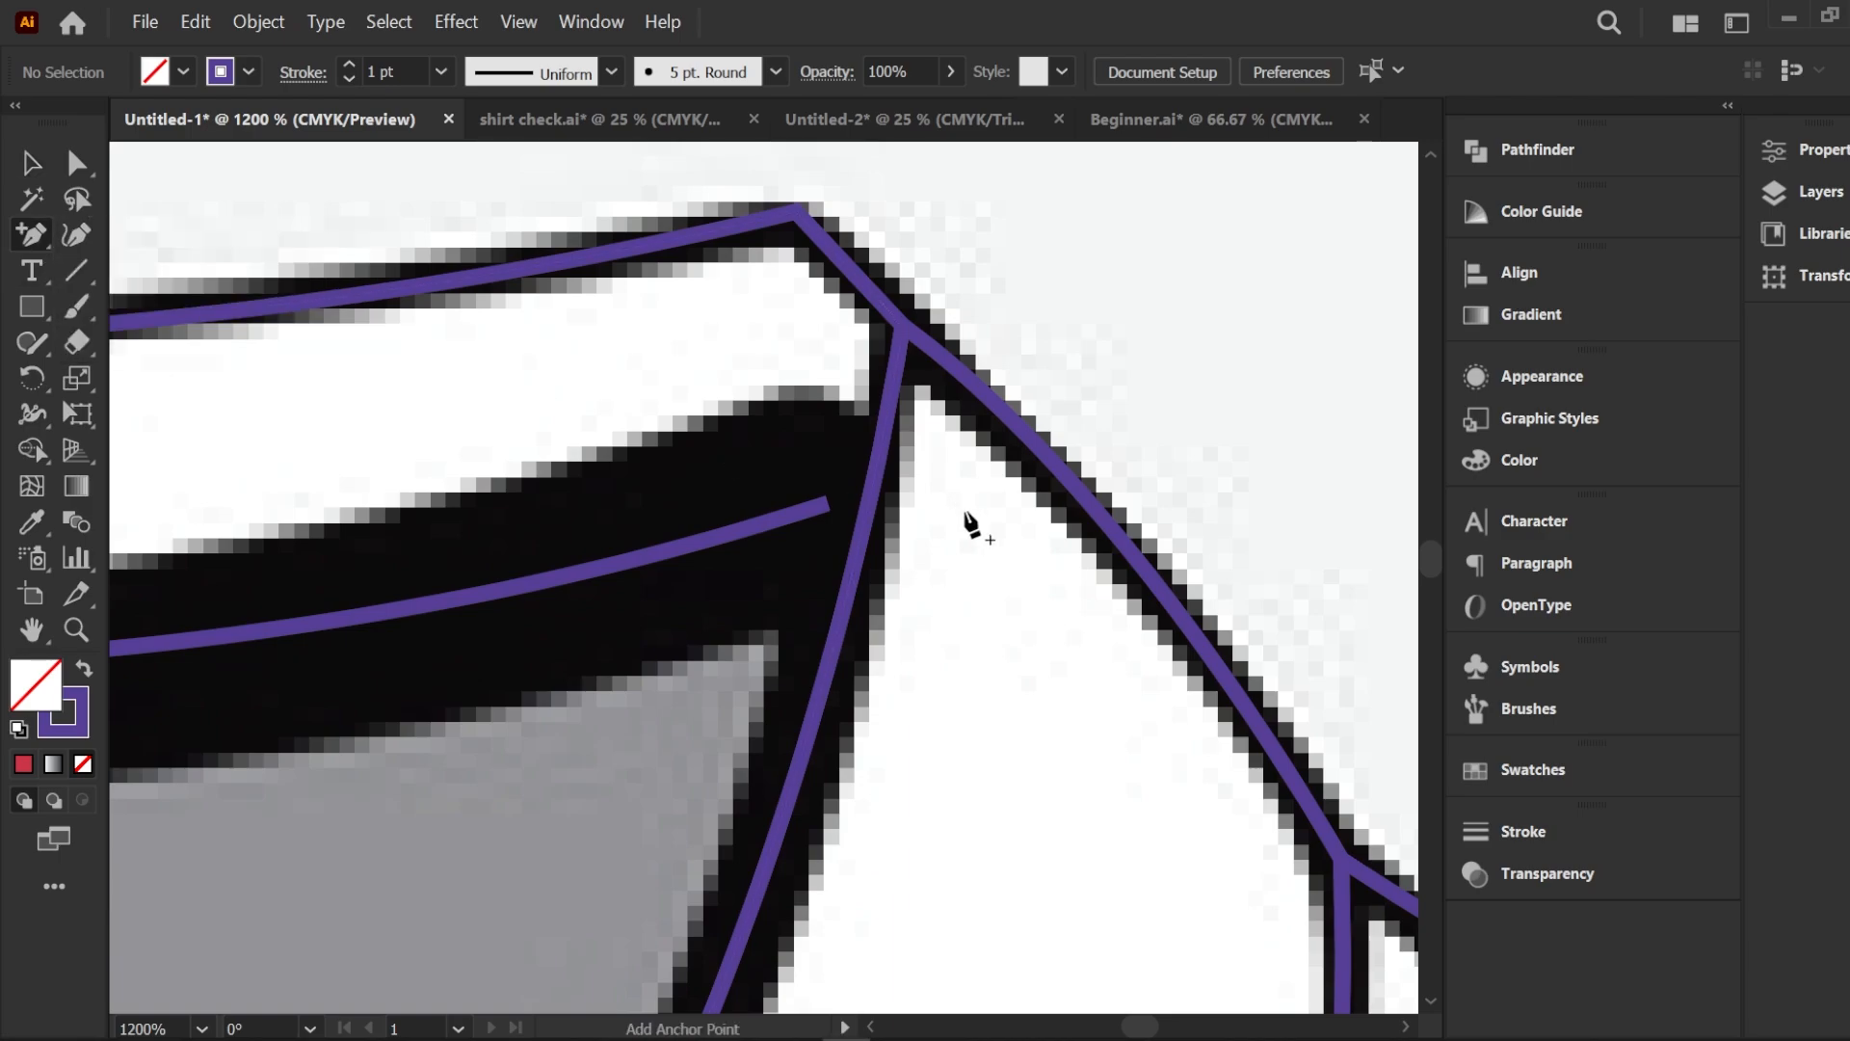
{"action": "left_click", "coordinate": [871, 486]}
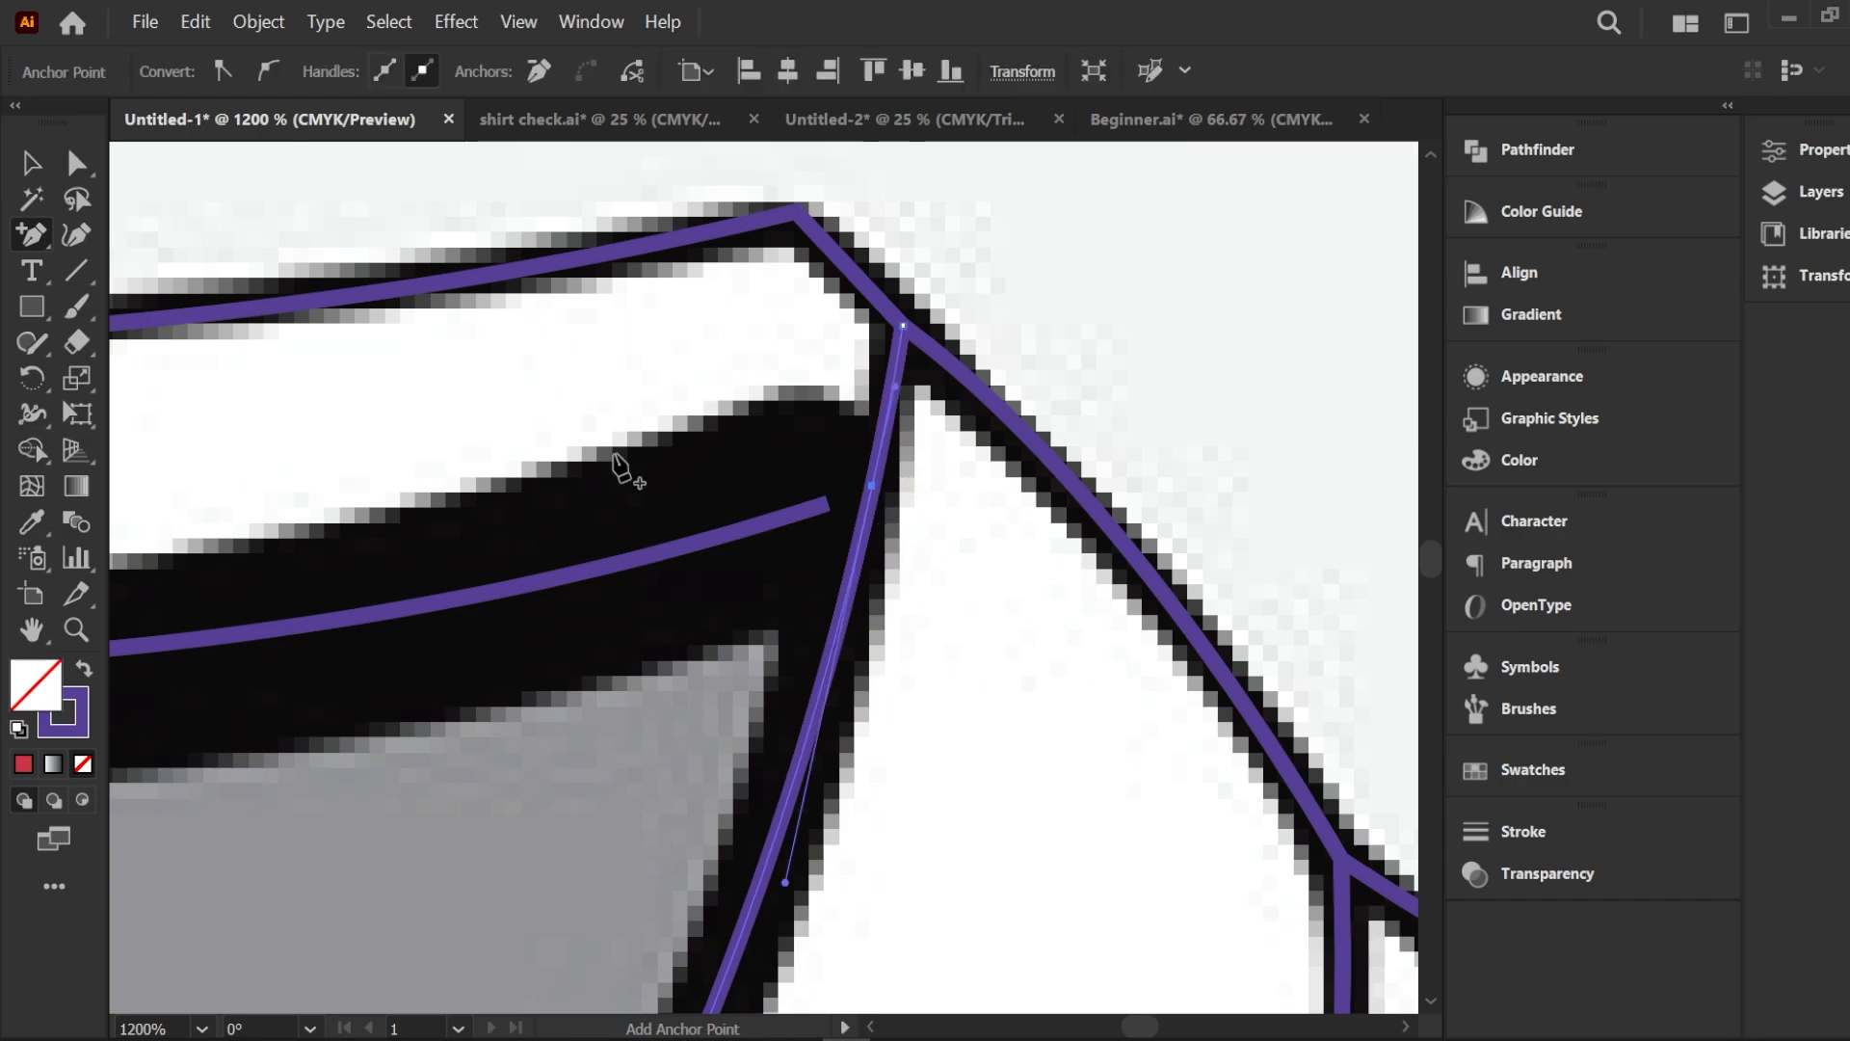
{"action": "left_click_drag", "start_coordinate": [43, 239], "coordinate": [96, 314]}
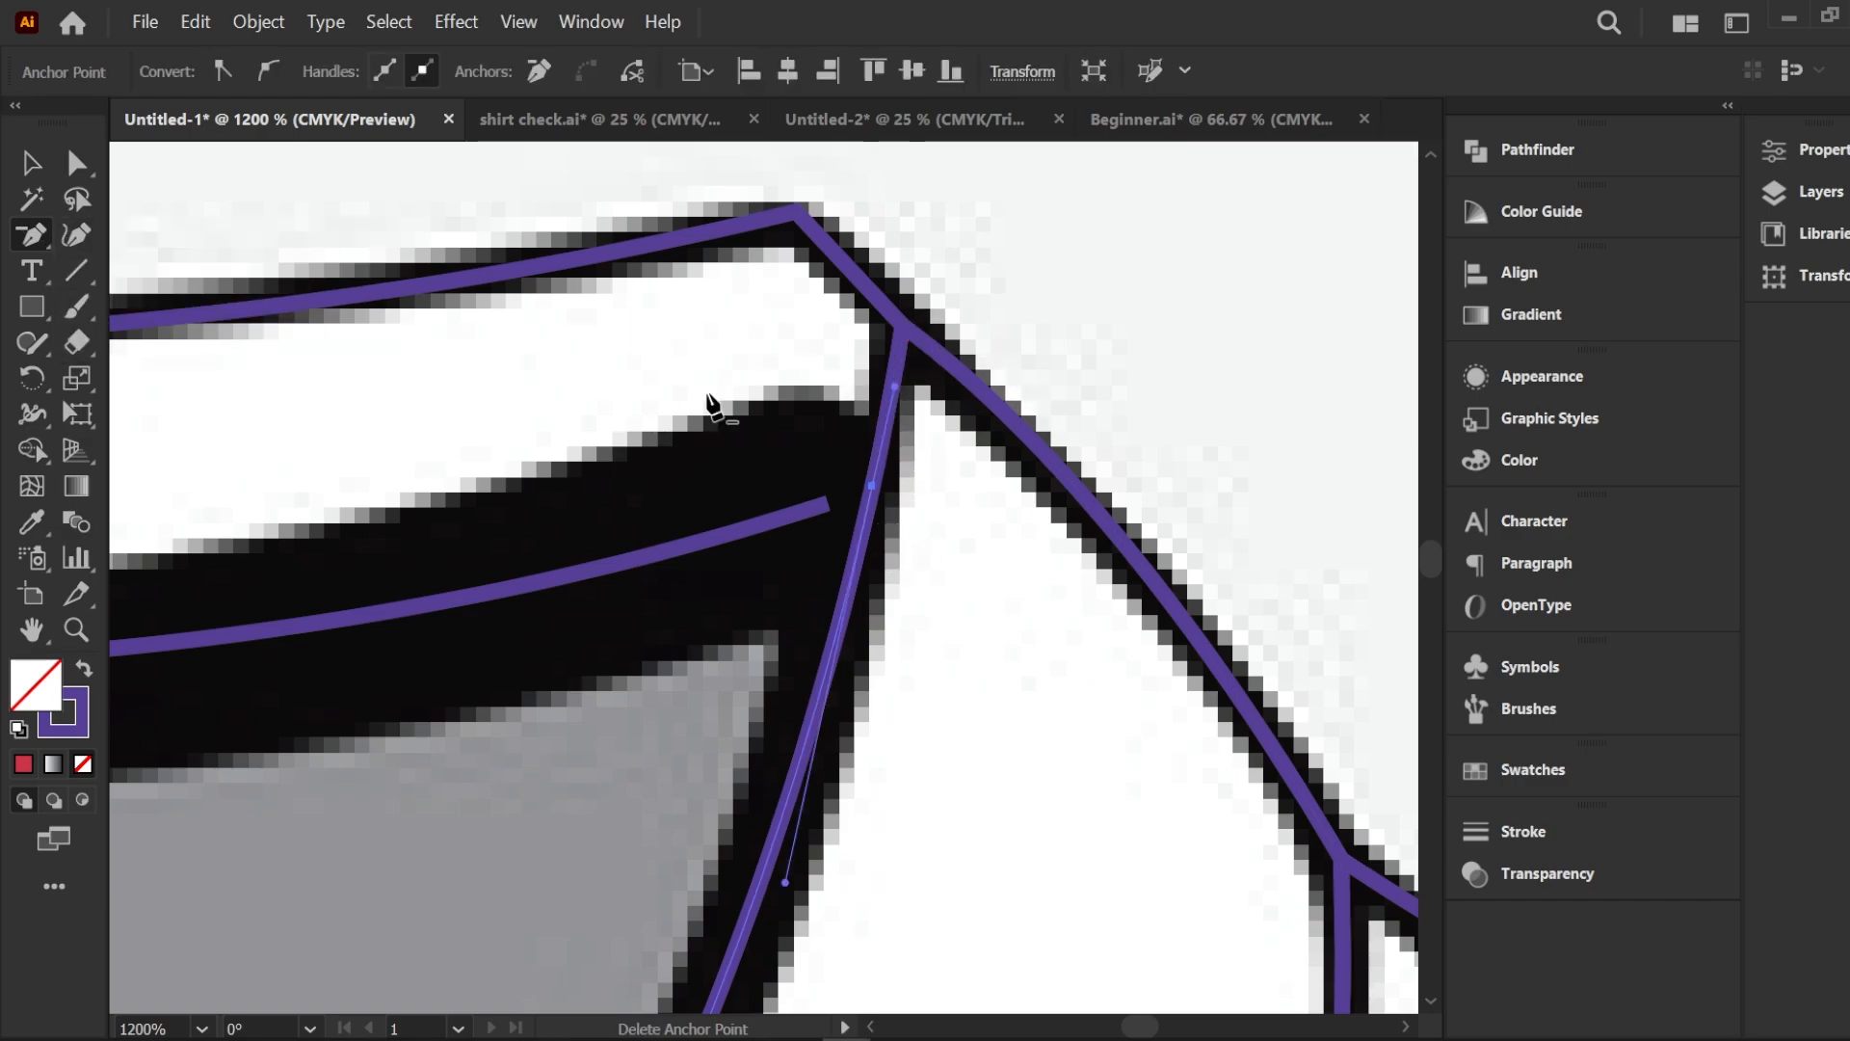
Connect the band curve's right end to the trimmed right neckline curve with the Pen tool, closing the back-neck shape, and deselect
{"action": "left_click", "coordinate": [79, 165]}
{"action": "left_click_drag", "start_coordinate": [32, 235], "coordinate": [102, 236]}
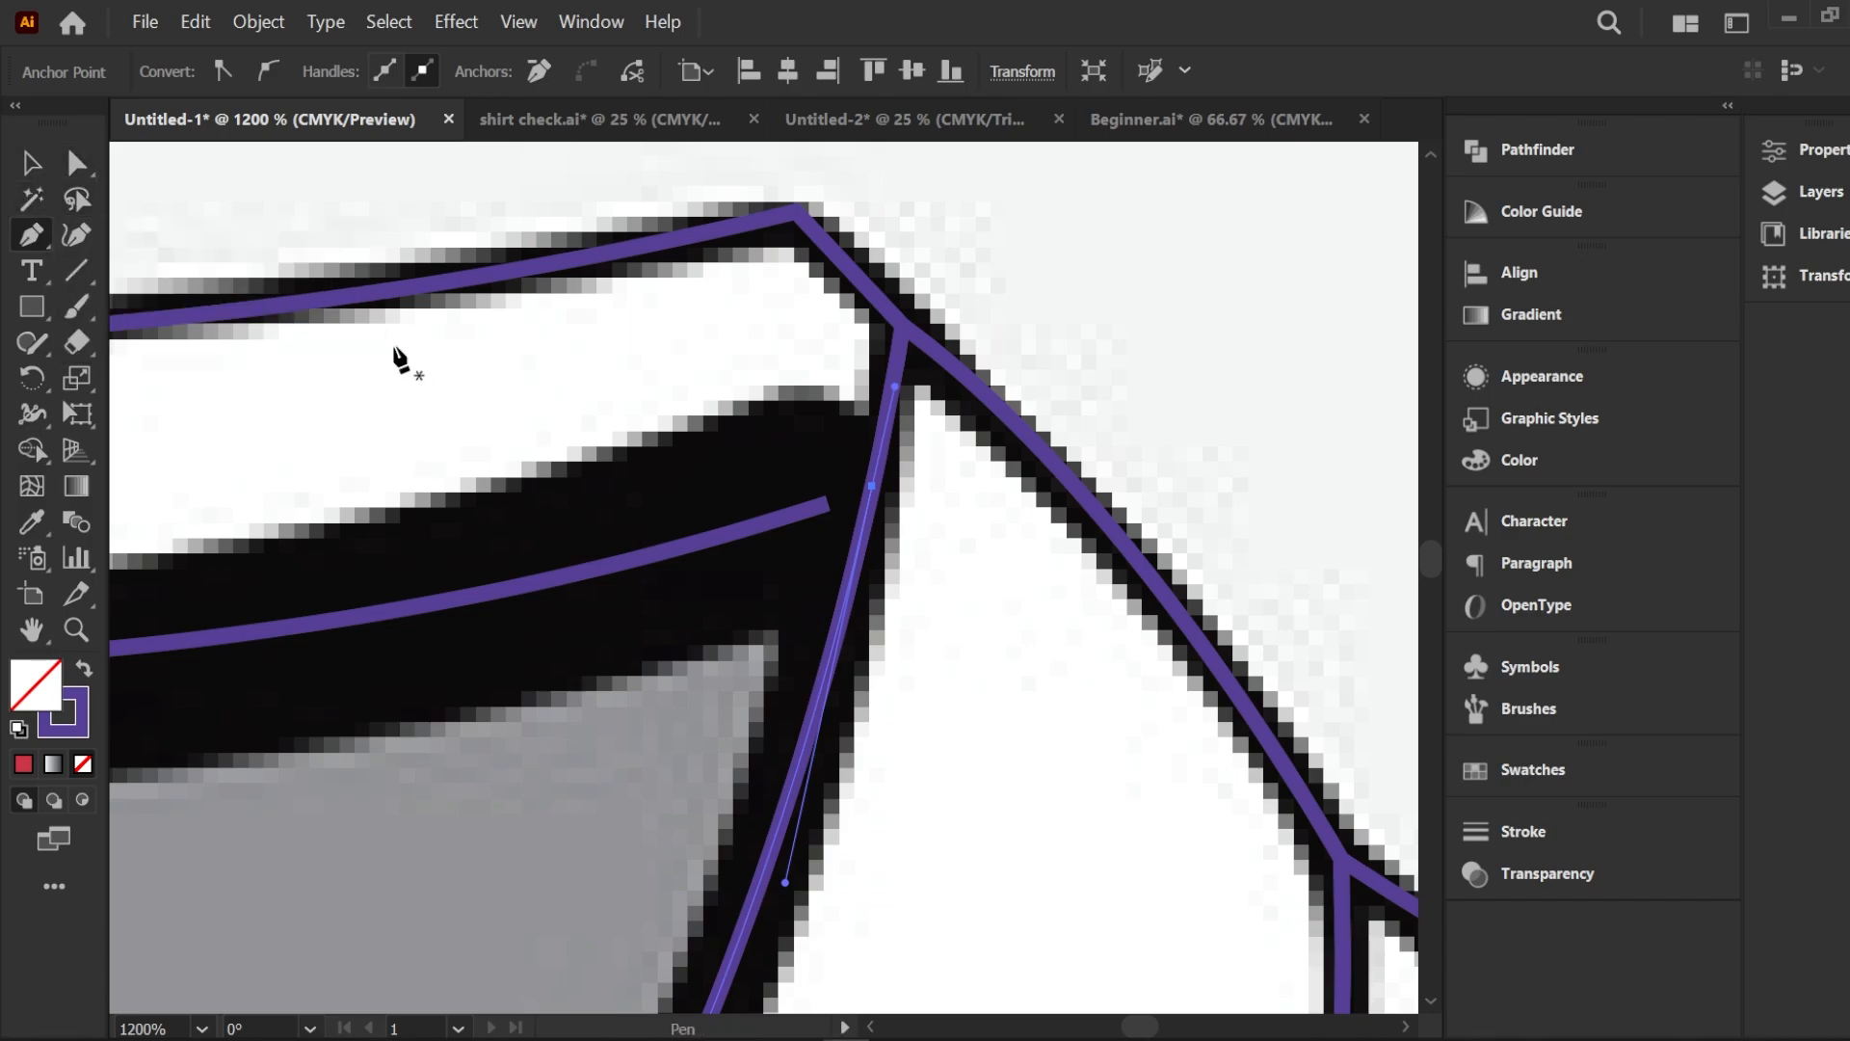
{"action": "left_click", "coordinate": [828, 504]}
{"action": "left_click", "coordinate": [872, 486]}
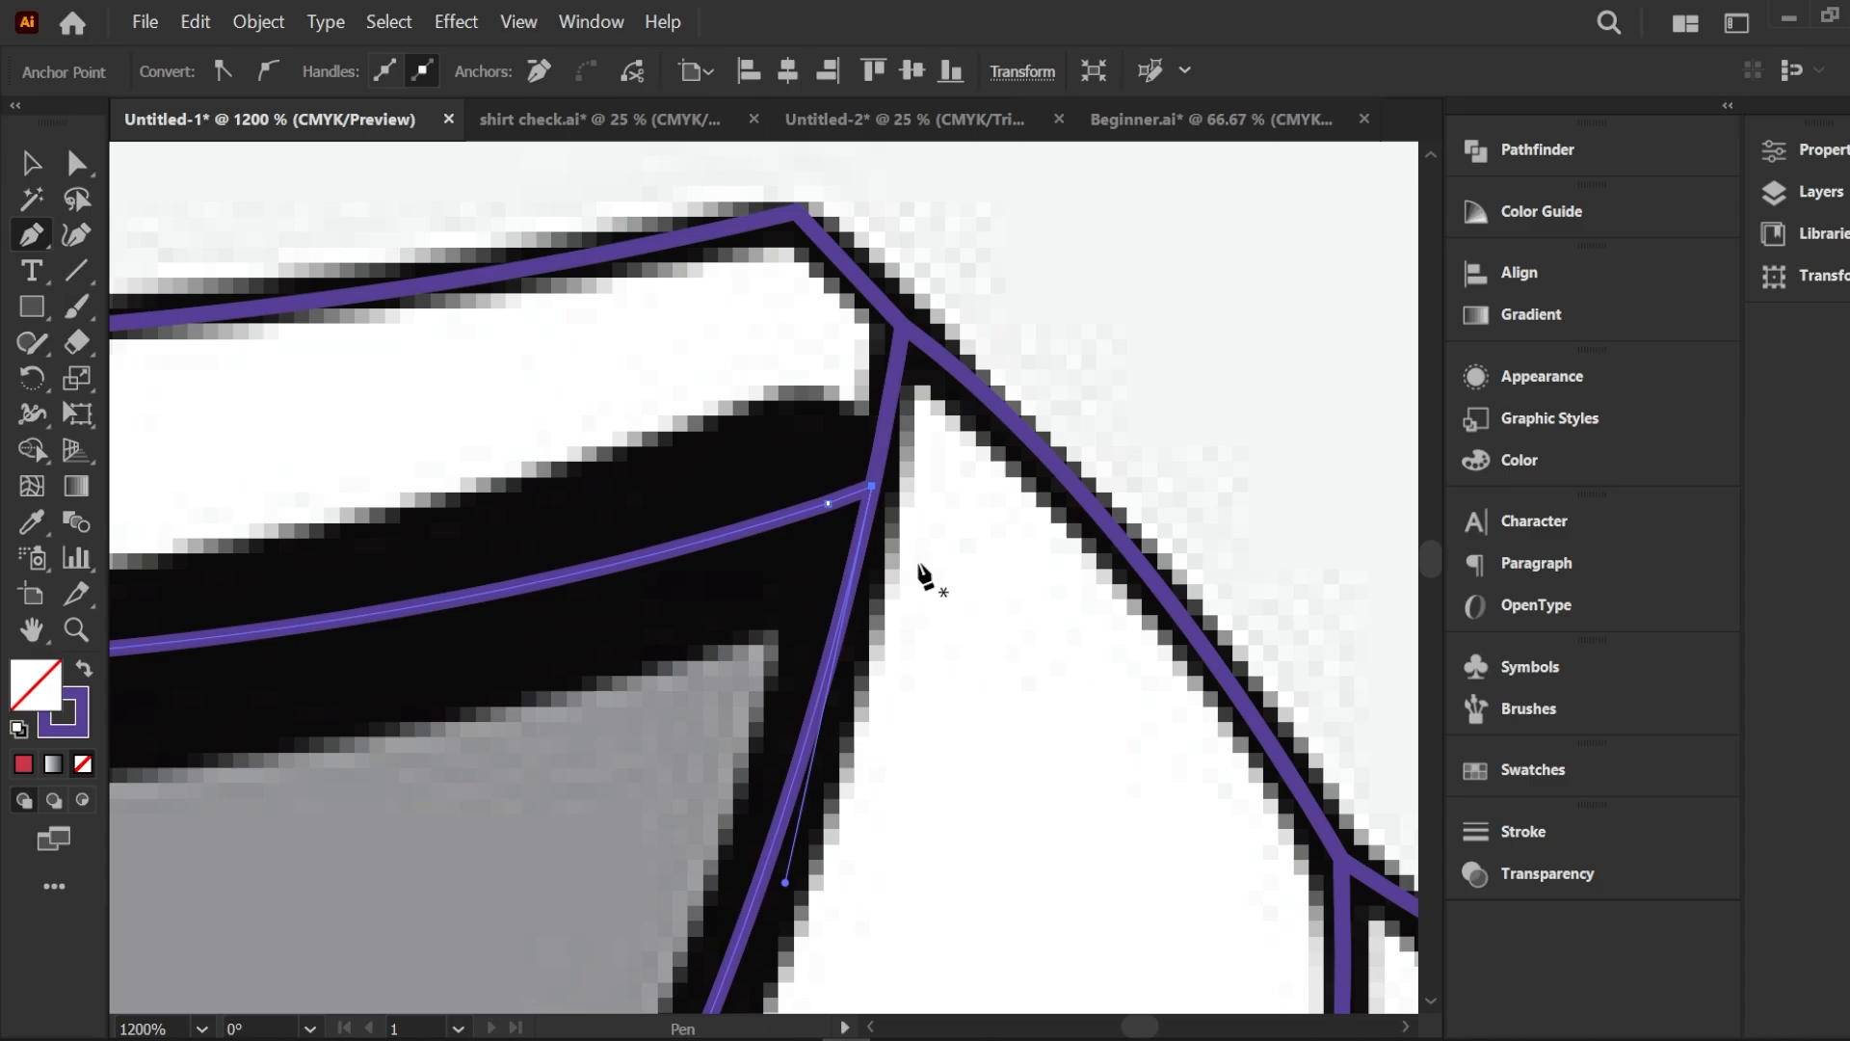
{"action": "left_click", "coordinate": [31, 166]}
{"action": "left_click", "coordinate": [997, 605]}
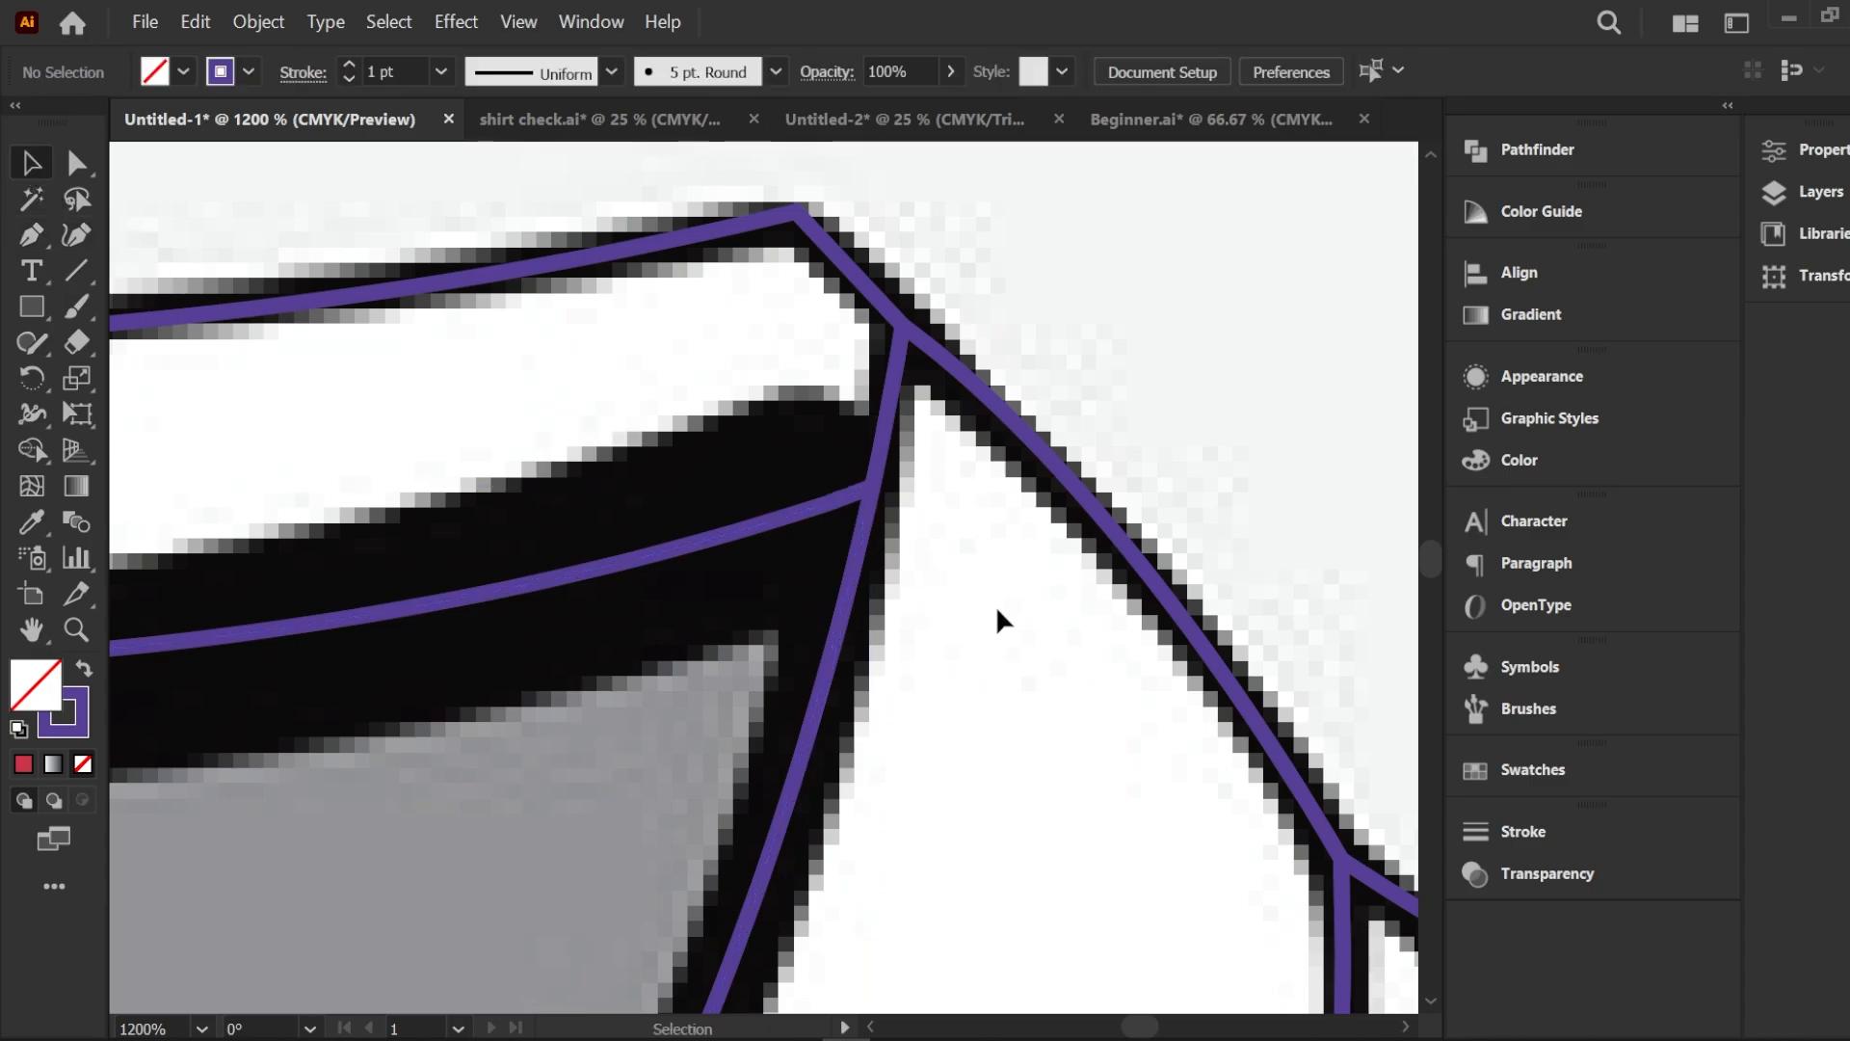
Examine the back-neck shape and the traced collar outlines, and check the tracing against the whole shirt
{"action": "scroll", "coordinate": [996, 605], "scroll_direction": "down", "scroll_amount": 5}
{"action": "left_click", "coordinate": [761, 627]}
{"action": "left_click", "coordinate": [889, 546]}
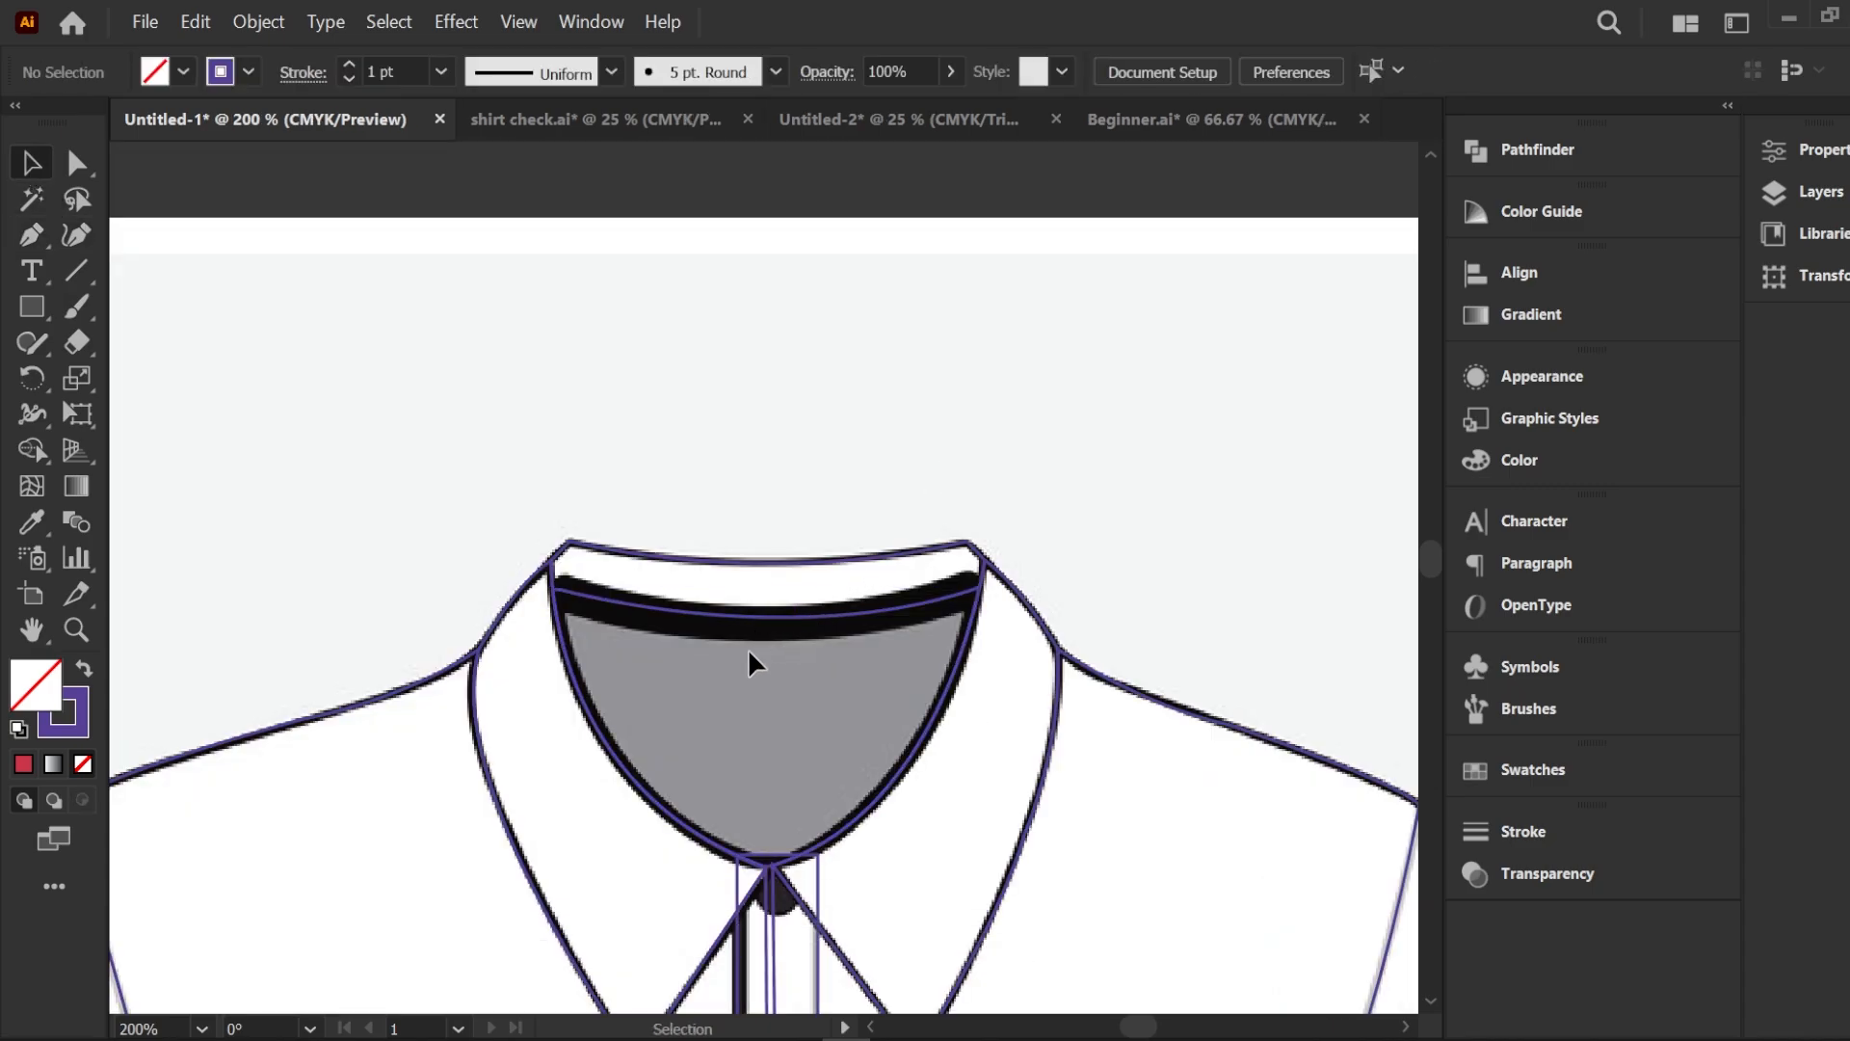
{"action": "scroll", "coordinate": [555, 568], "scroll_direction": "down", "scroll_amount": 1}
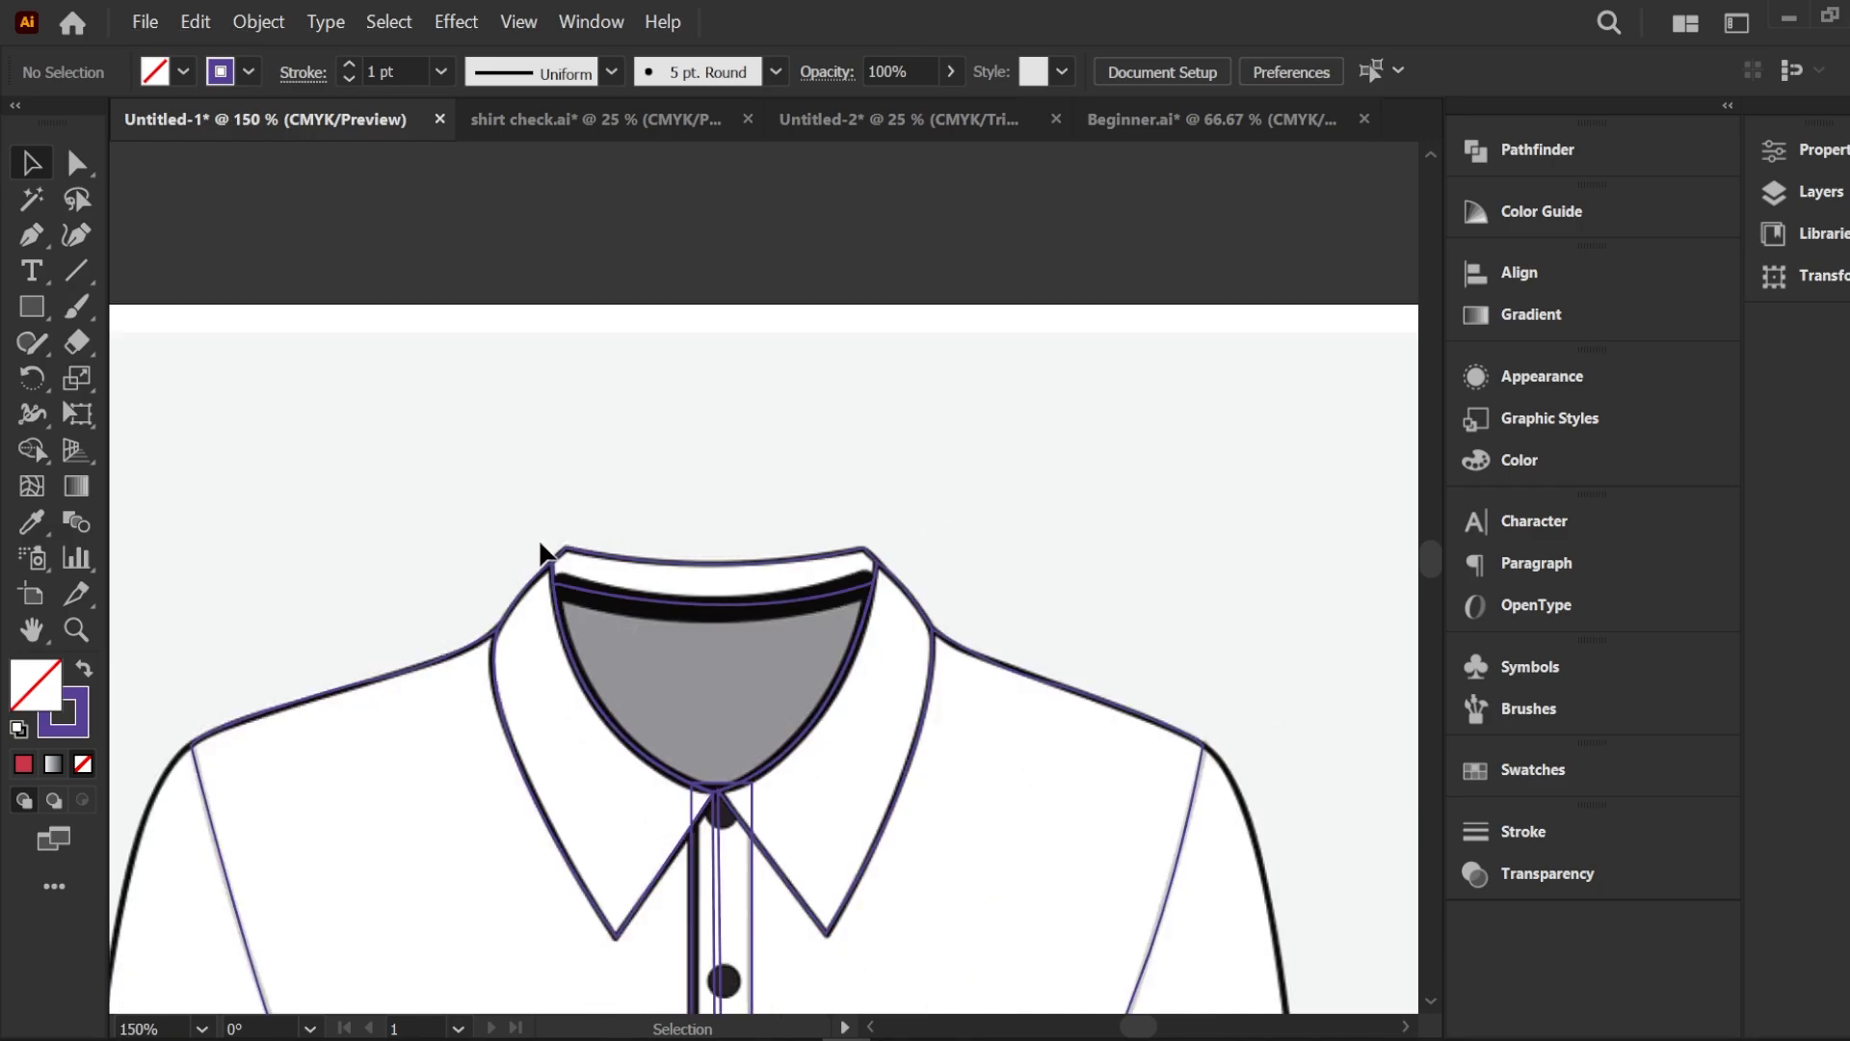
{"action": "scroll", "coordinate": [550, 570], "scroll_direction": "up", "scroll_amount": 1}
{"action": "left_click_drag", "start_coordinate": [823, 840], "coordinate": [705, 540]}
{"action": "left_click", "coordinate": [706, 545]}
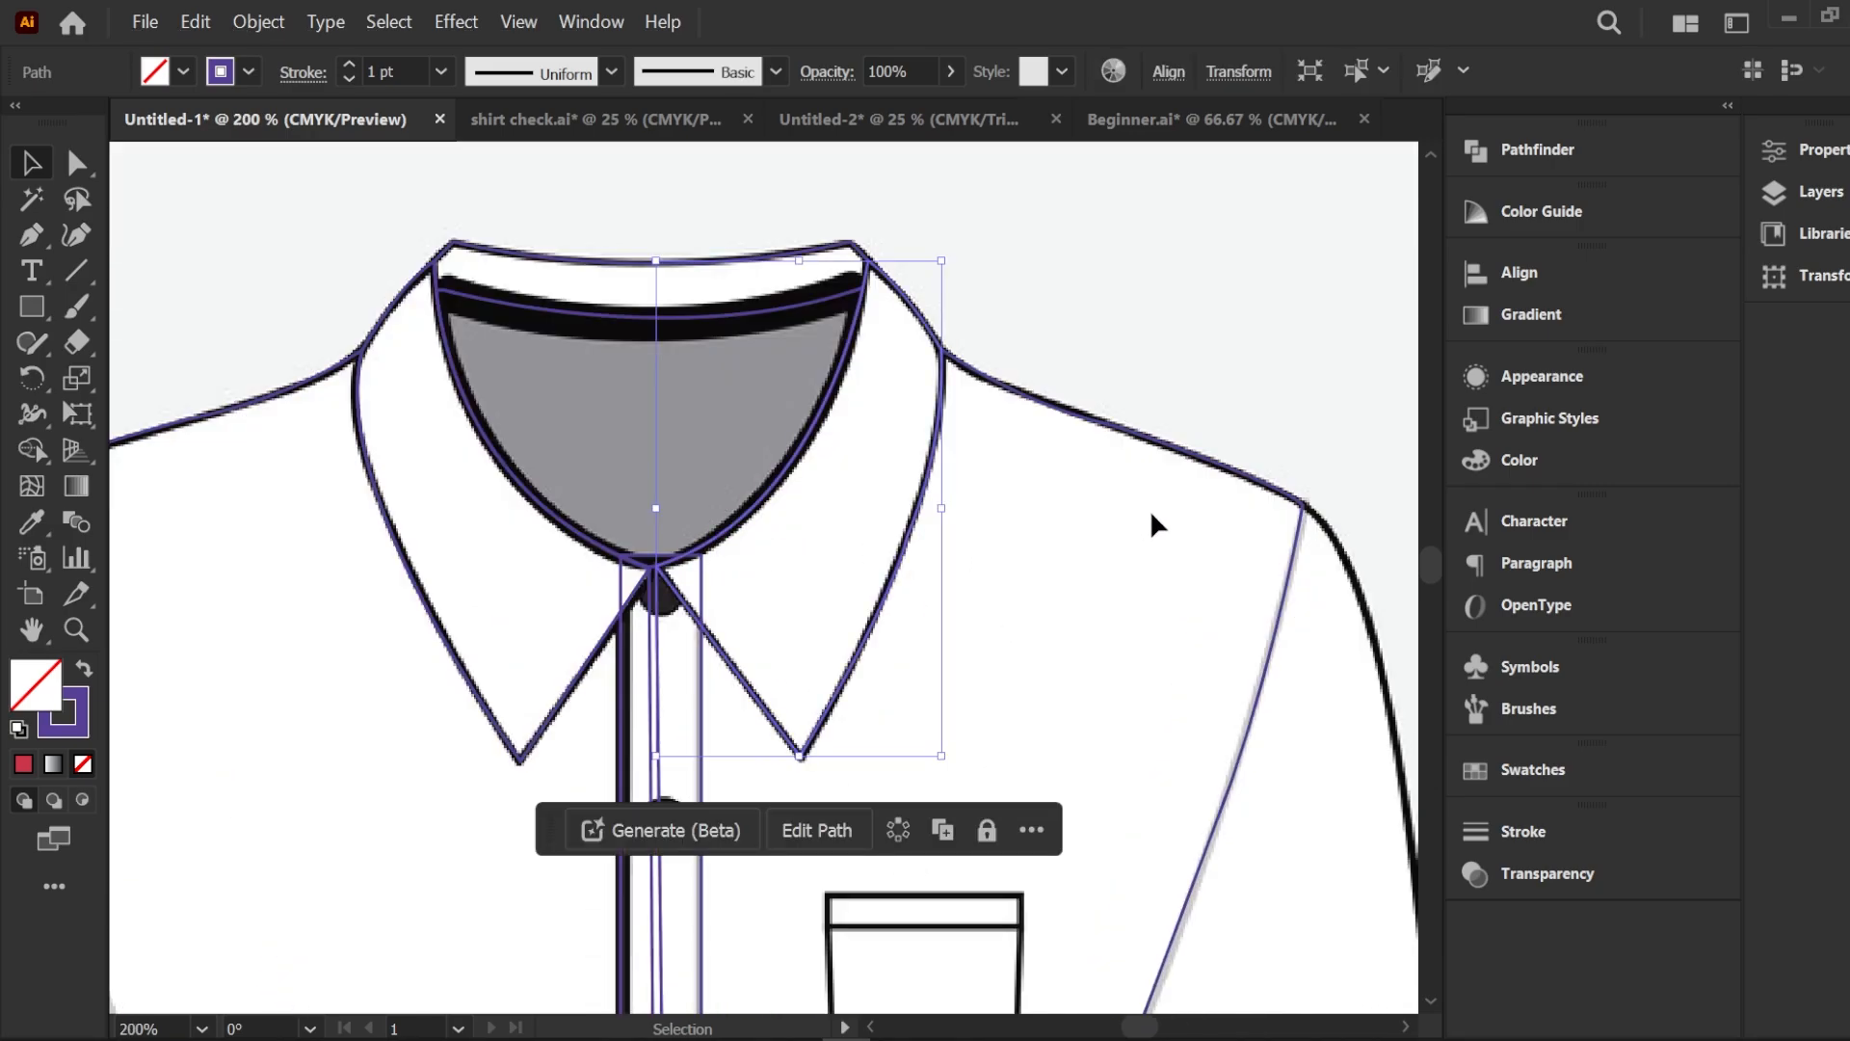
{"action": "left_click", "coordinate": [1132, 370]}
{"action": "key", "text": "ctrl+0"}
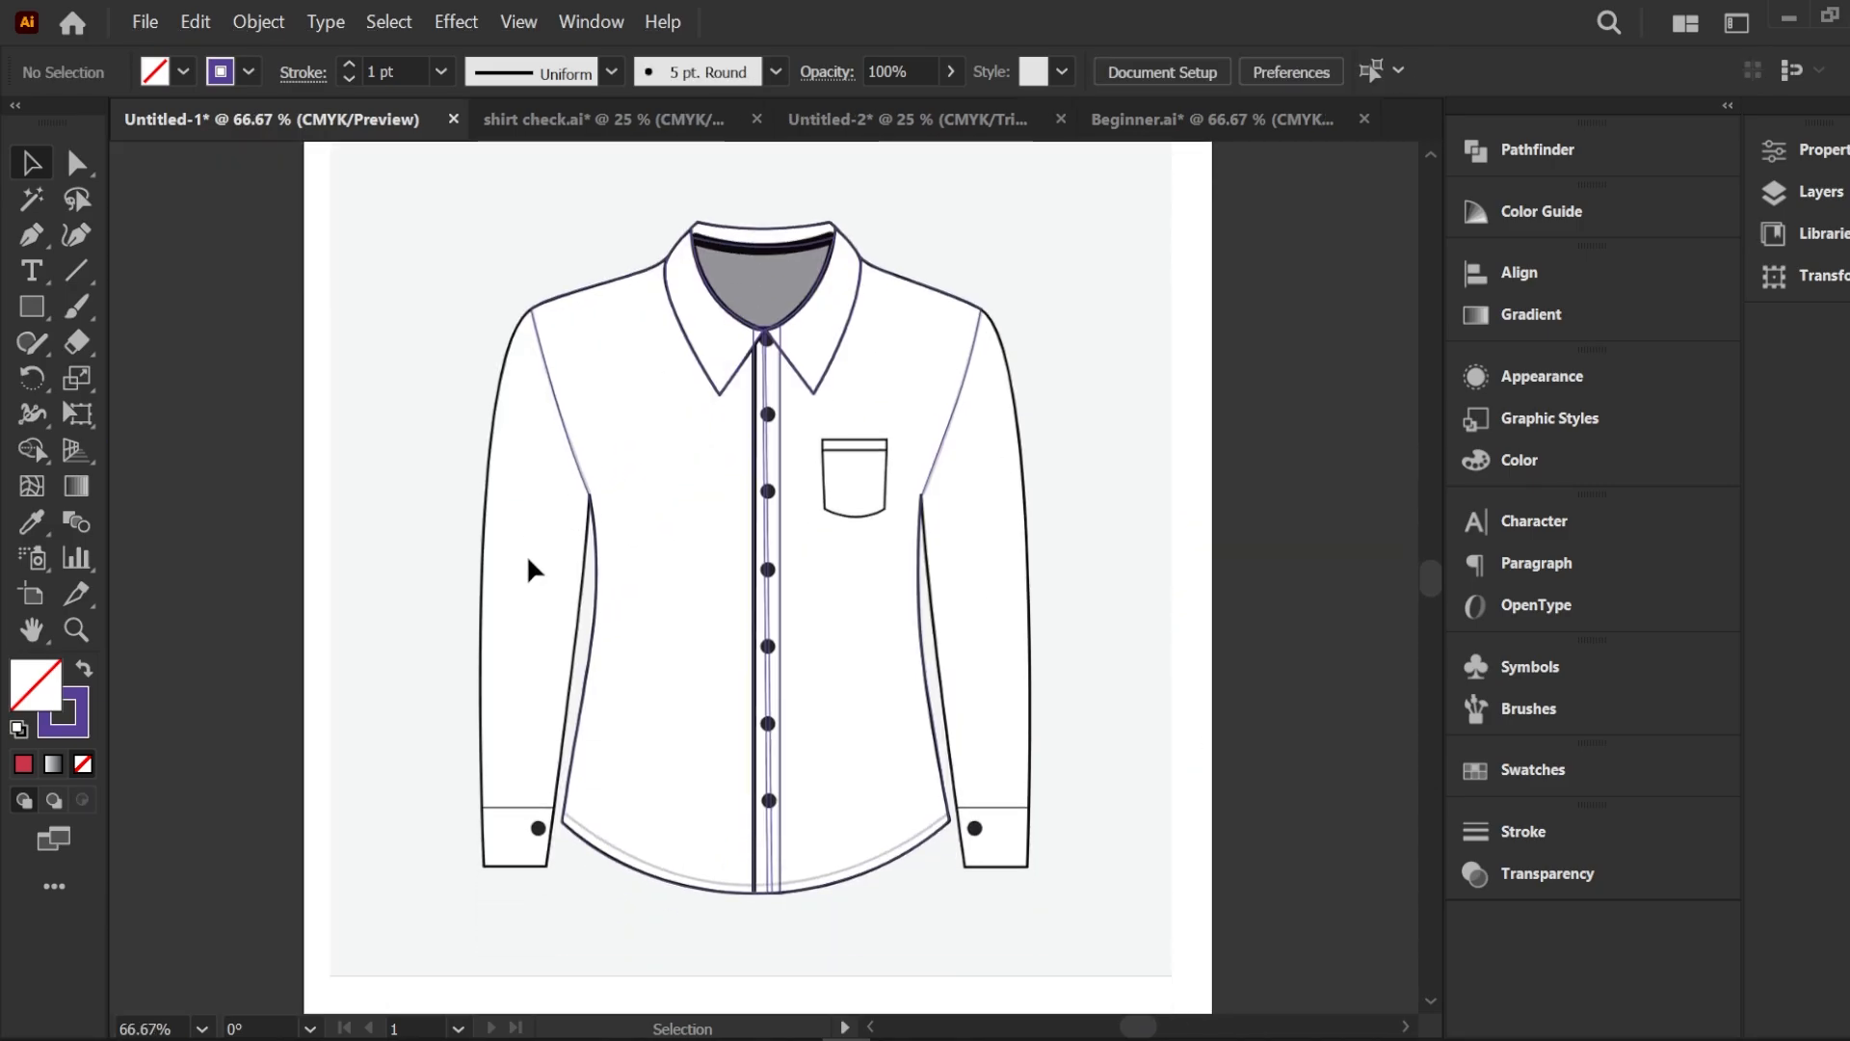
Duplicate the left armhole curve of the shirt body in place as a separate path
{"action": "left_click", "coordinate": [35, 241]}
{"action": "scroll", "coordinate": [624, 411], "scroll_direction": "up", "scroll_amount": 1}
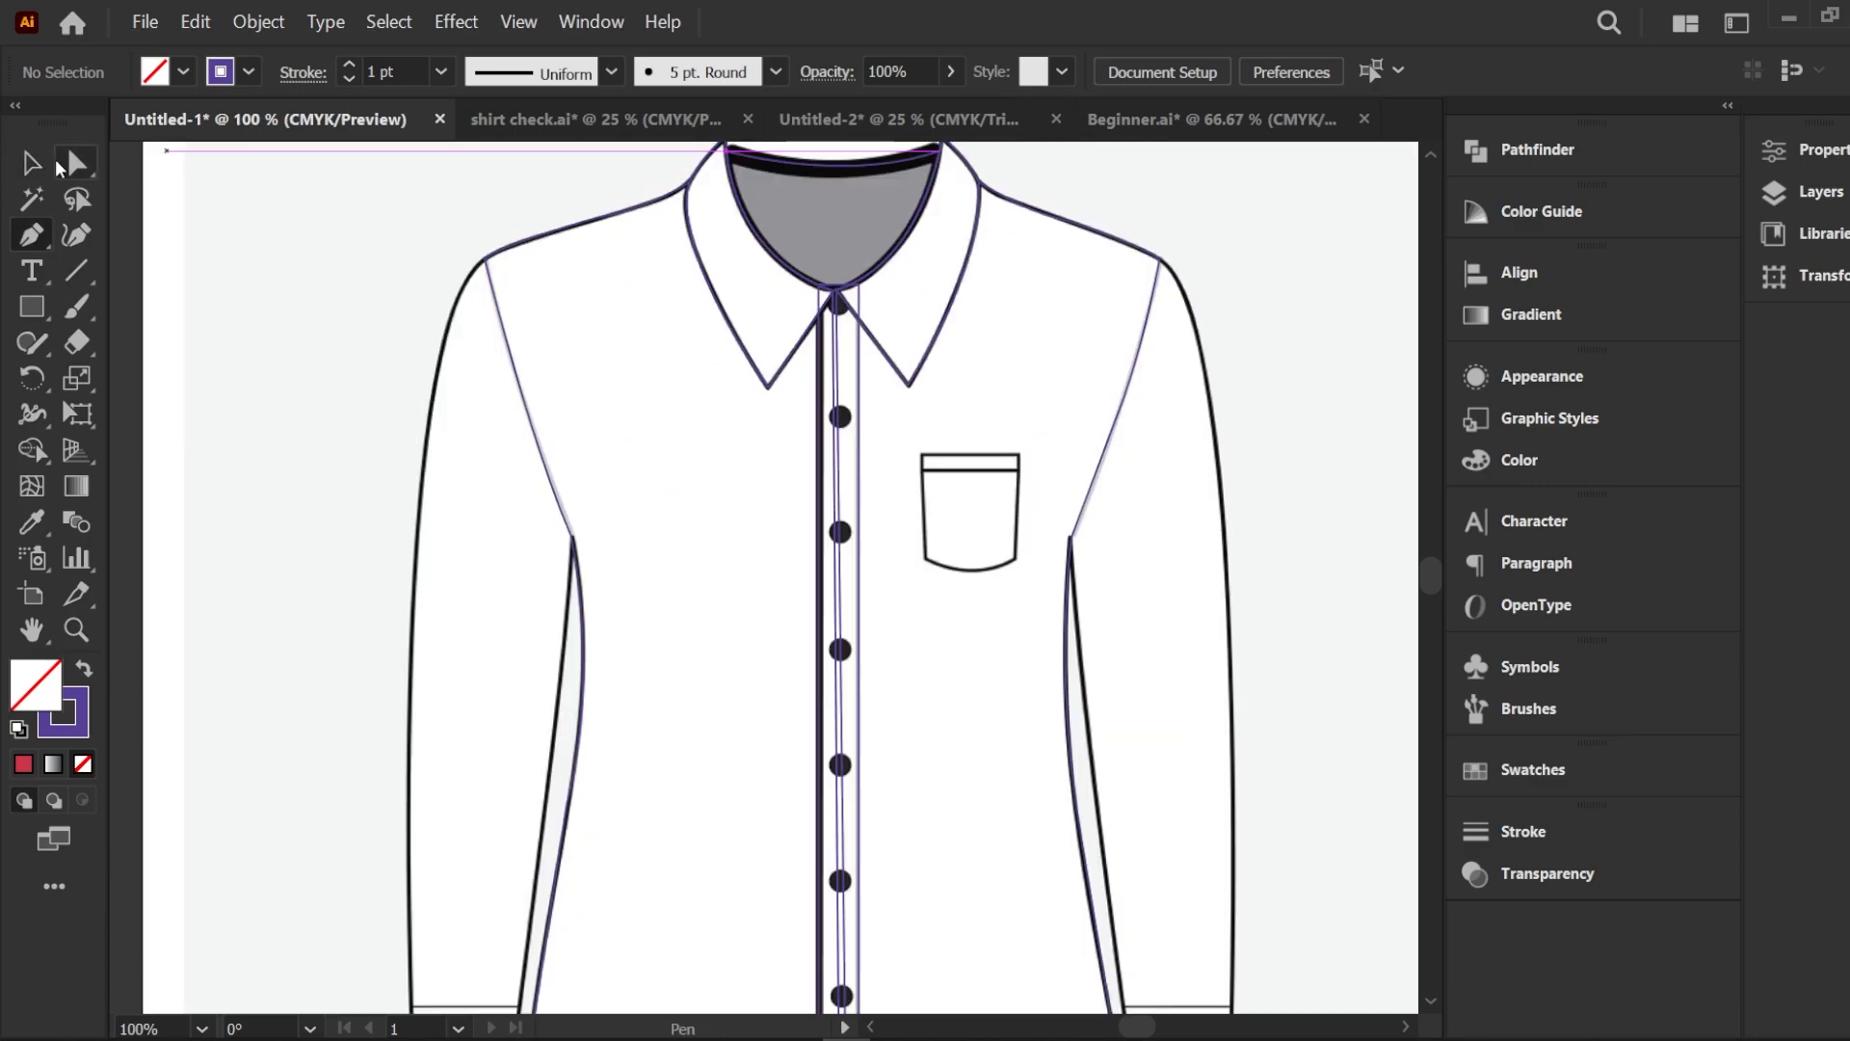
{"action": "left_click", "coordinate": [79, 168]}
{"action": "left_click", "coordinate": [529, 439]}
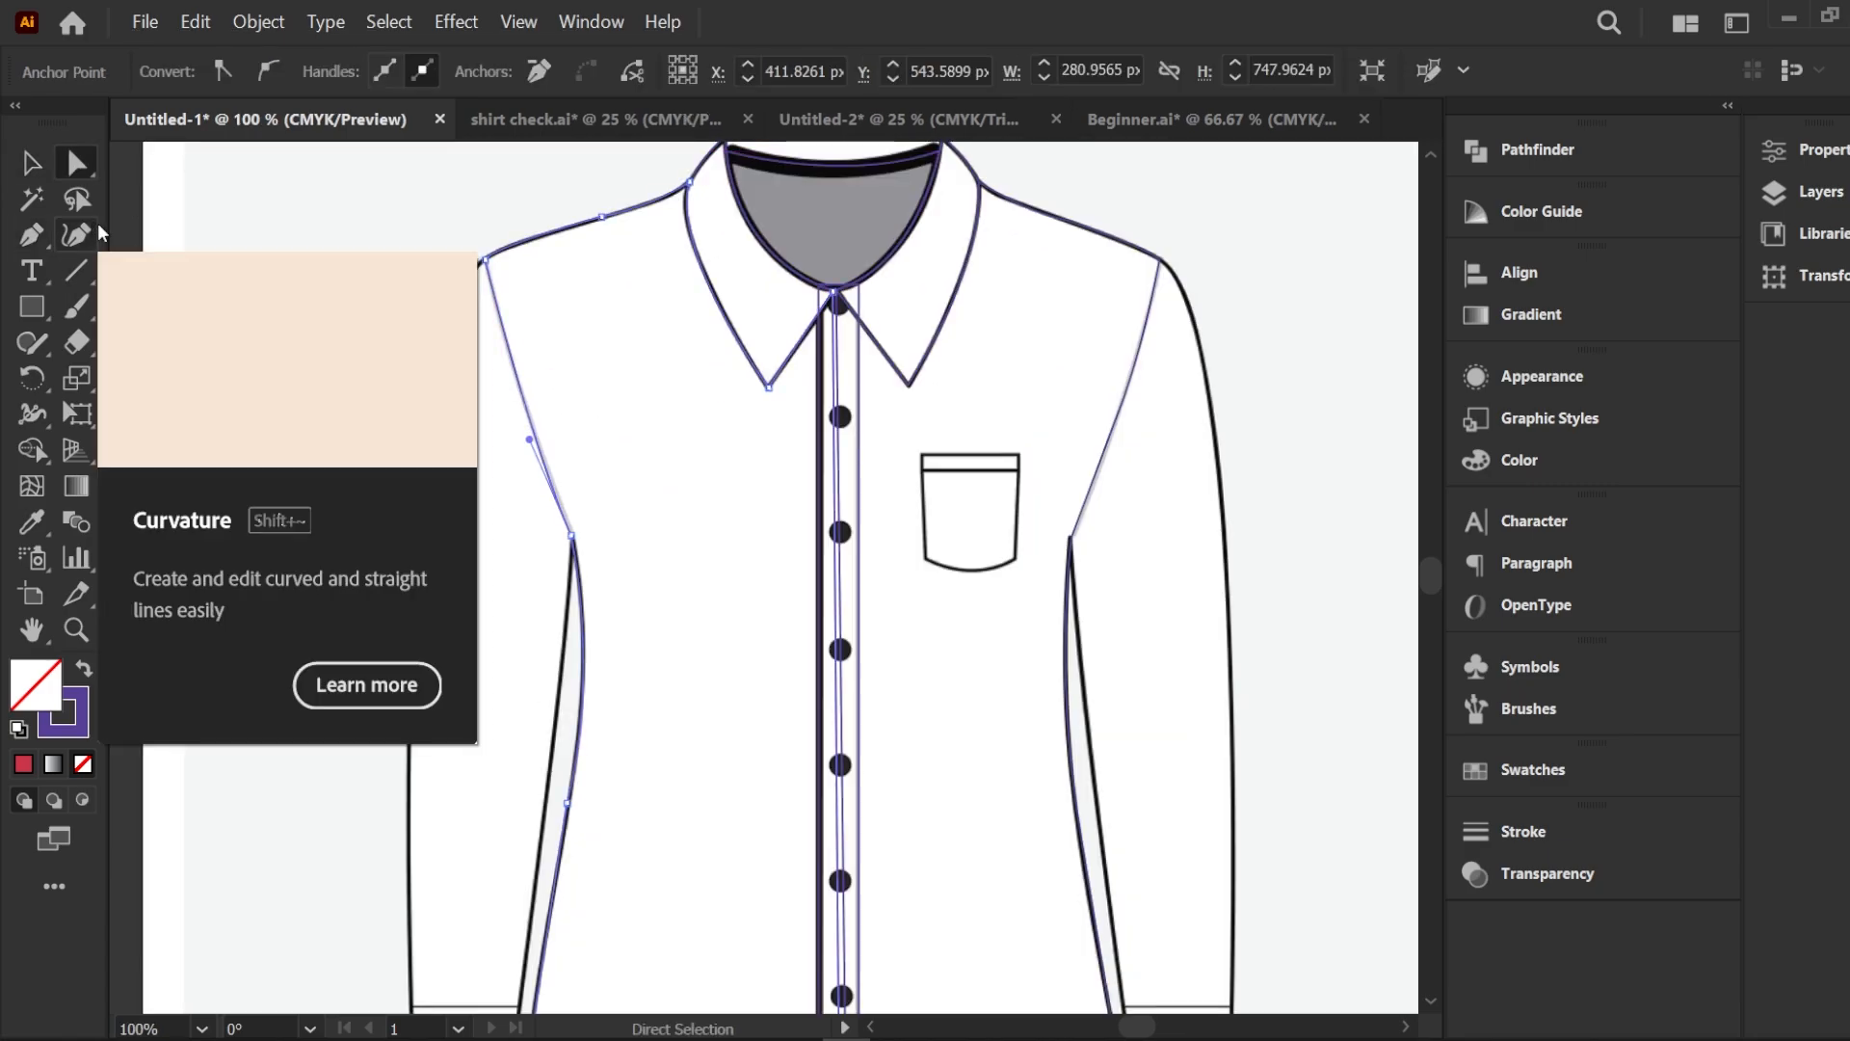
{"action": "key", "text": "ctrl+c"}
{"action": "key", "text": "ctrl+f"}
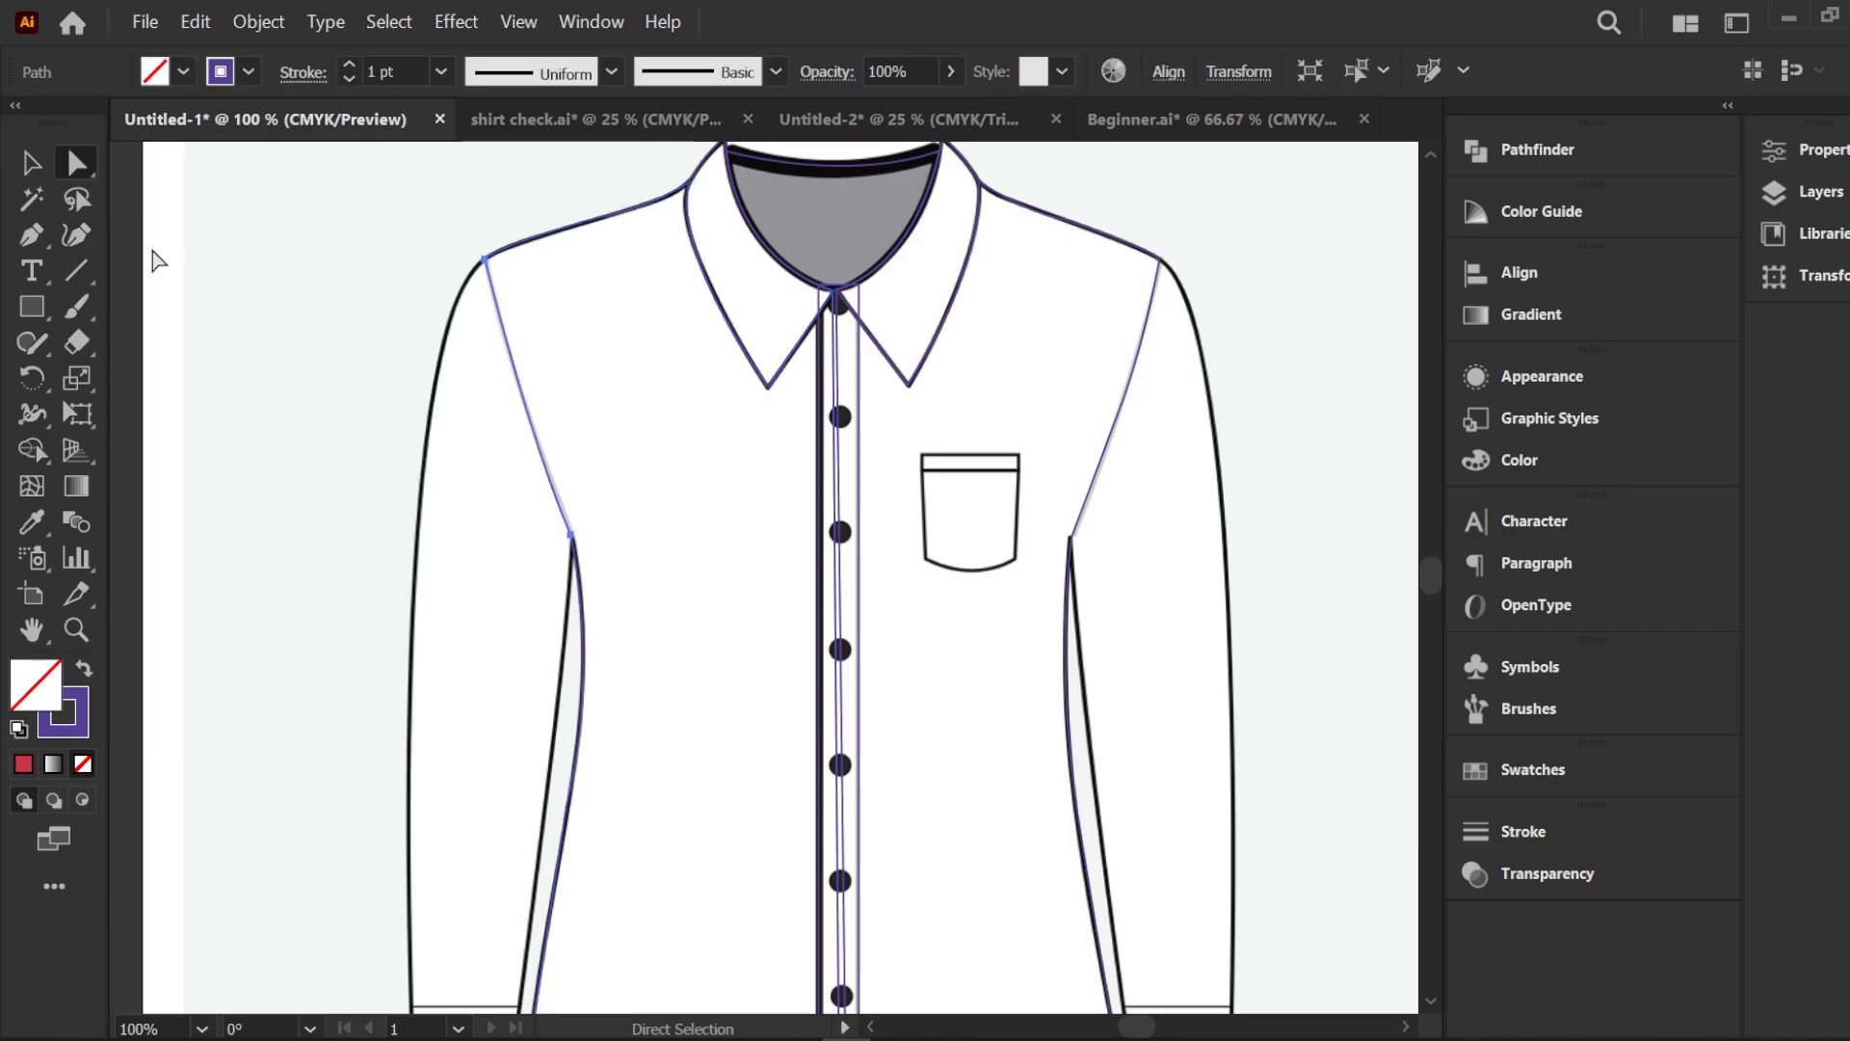
Extend the duplicated armhole curve from the shoulder point down the left sleeve's outer edge with curved Pen segments, ending in a corner anchor above the cuff
{"action": "left_click", "coordinate": [32, 241]}
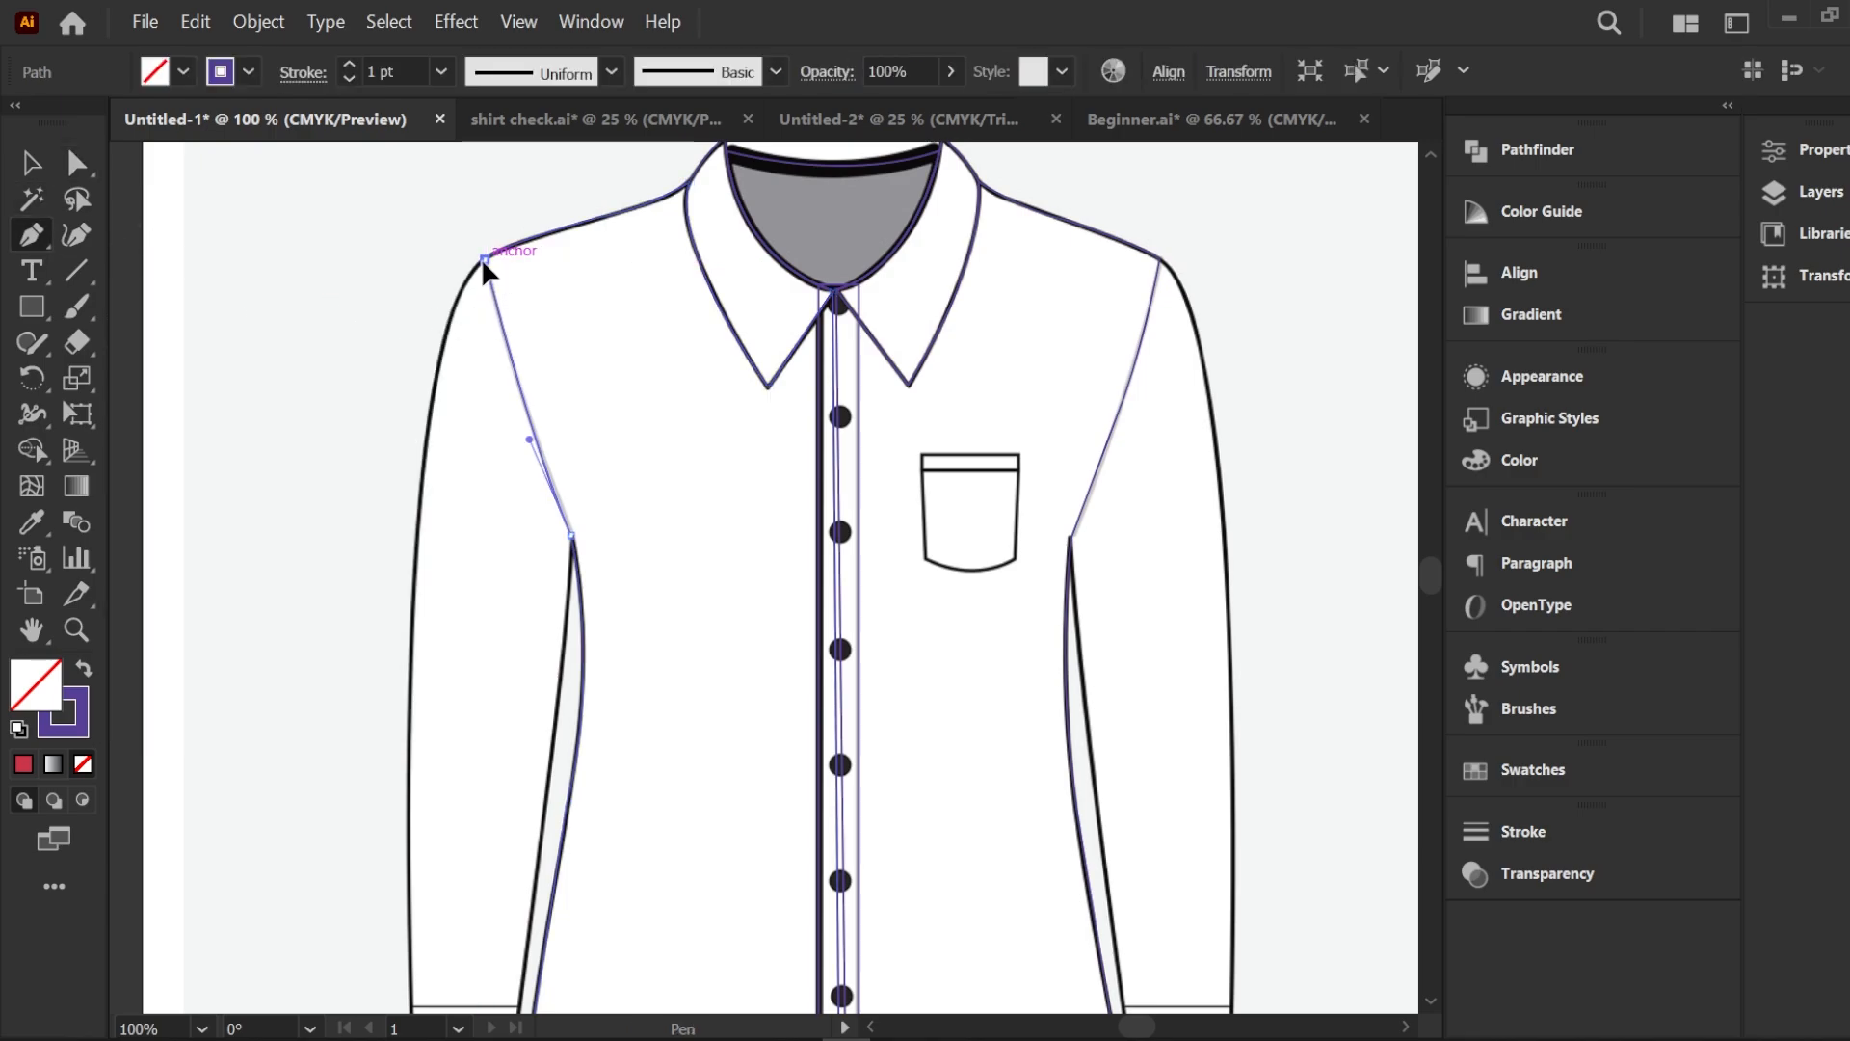
{"action": "left_click_drag", "start_coordinate": [484, 258], "coordinate": [399, 692]}
{"action": "left_click", "coordinate": [422, 481]}
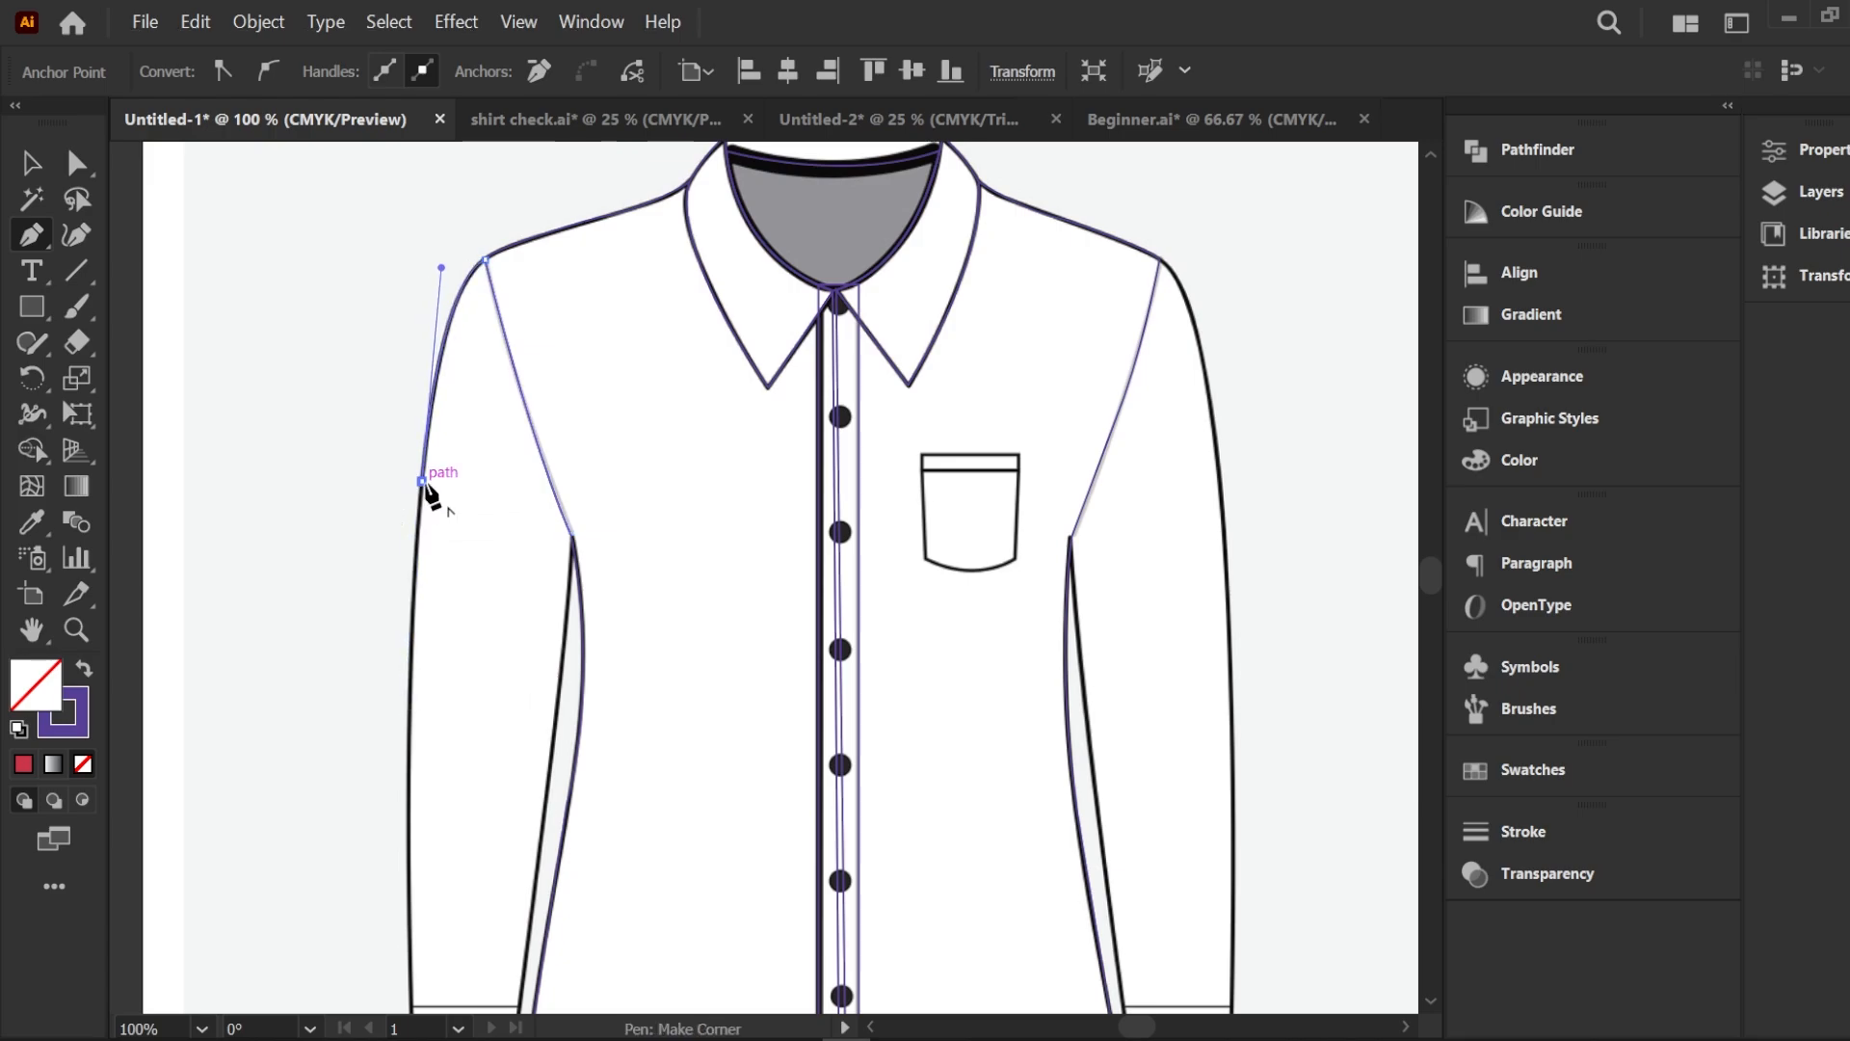
{"action": "scroll", "coordinate": [425, 501], "scroll_direction": "down", "scroll_amount": 3}
{"action": "scroll", "coordinate": [429, 525], "scroll_direction": "down", "scroll_amount": 3}
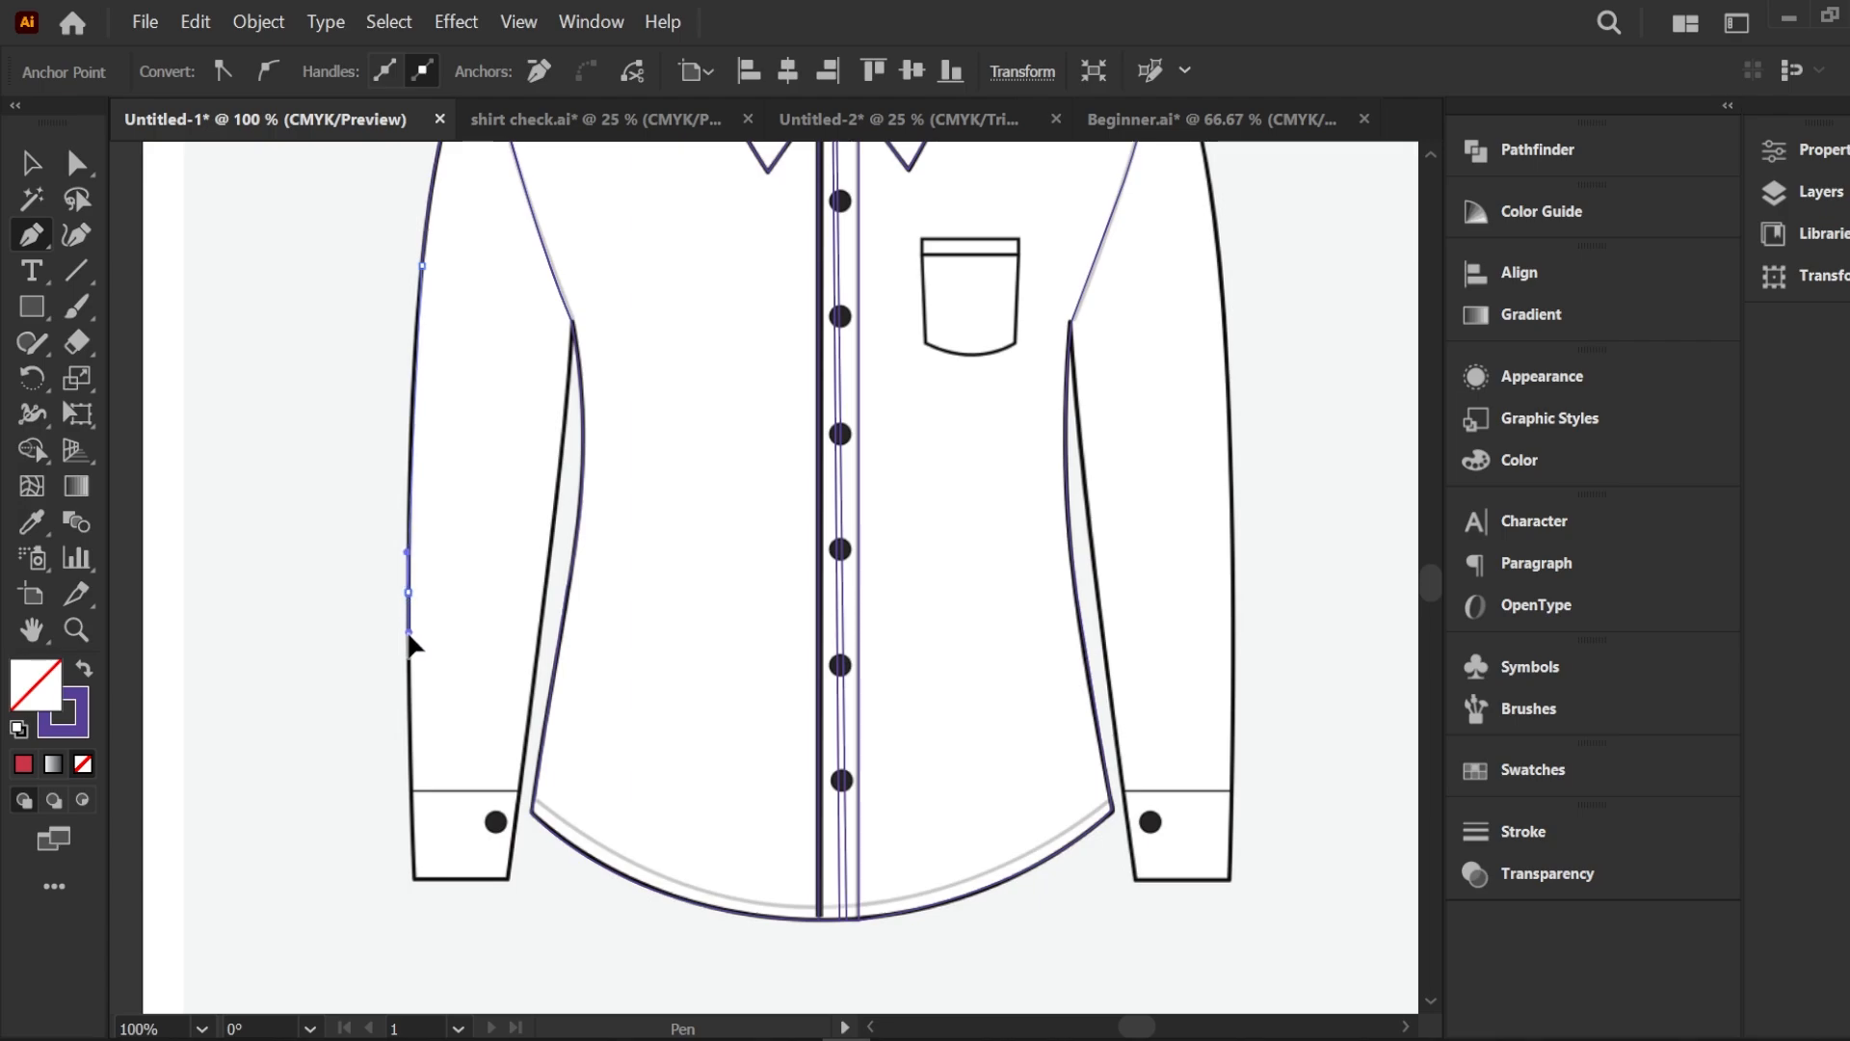
{"action": "left_click_drag", "start_coordinate": [409, 632], "coordinate": [415, 681]}
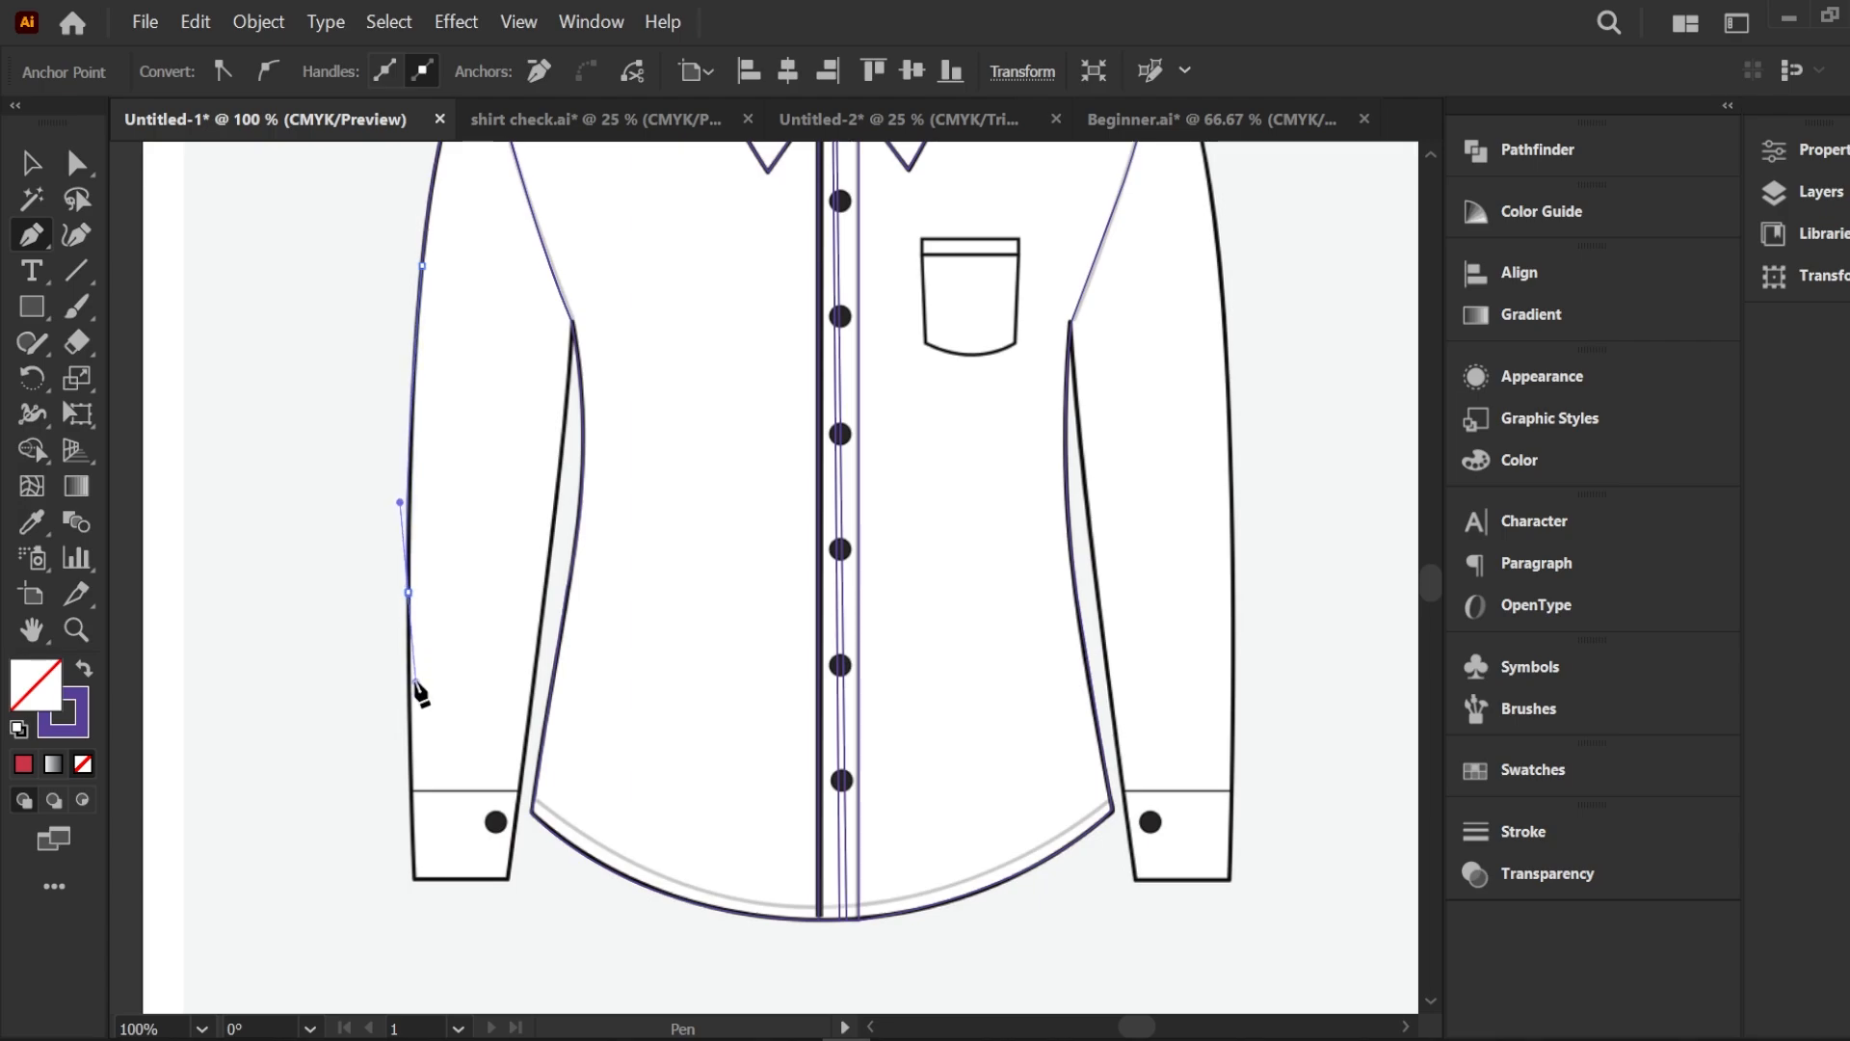
{"action": "left_click", "coordinate": [408, 593]}
{"action": "left_click_drag", "start_coordinate": [409, 586], "coordinate": [416, 647]}
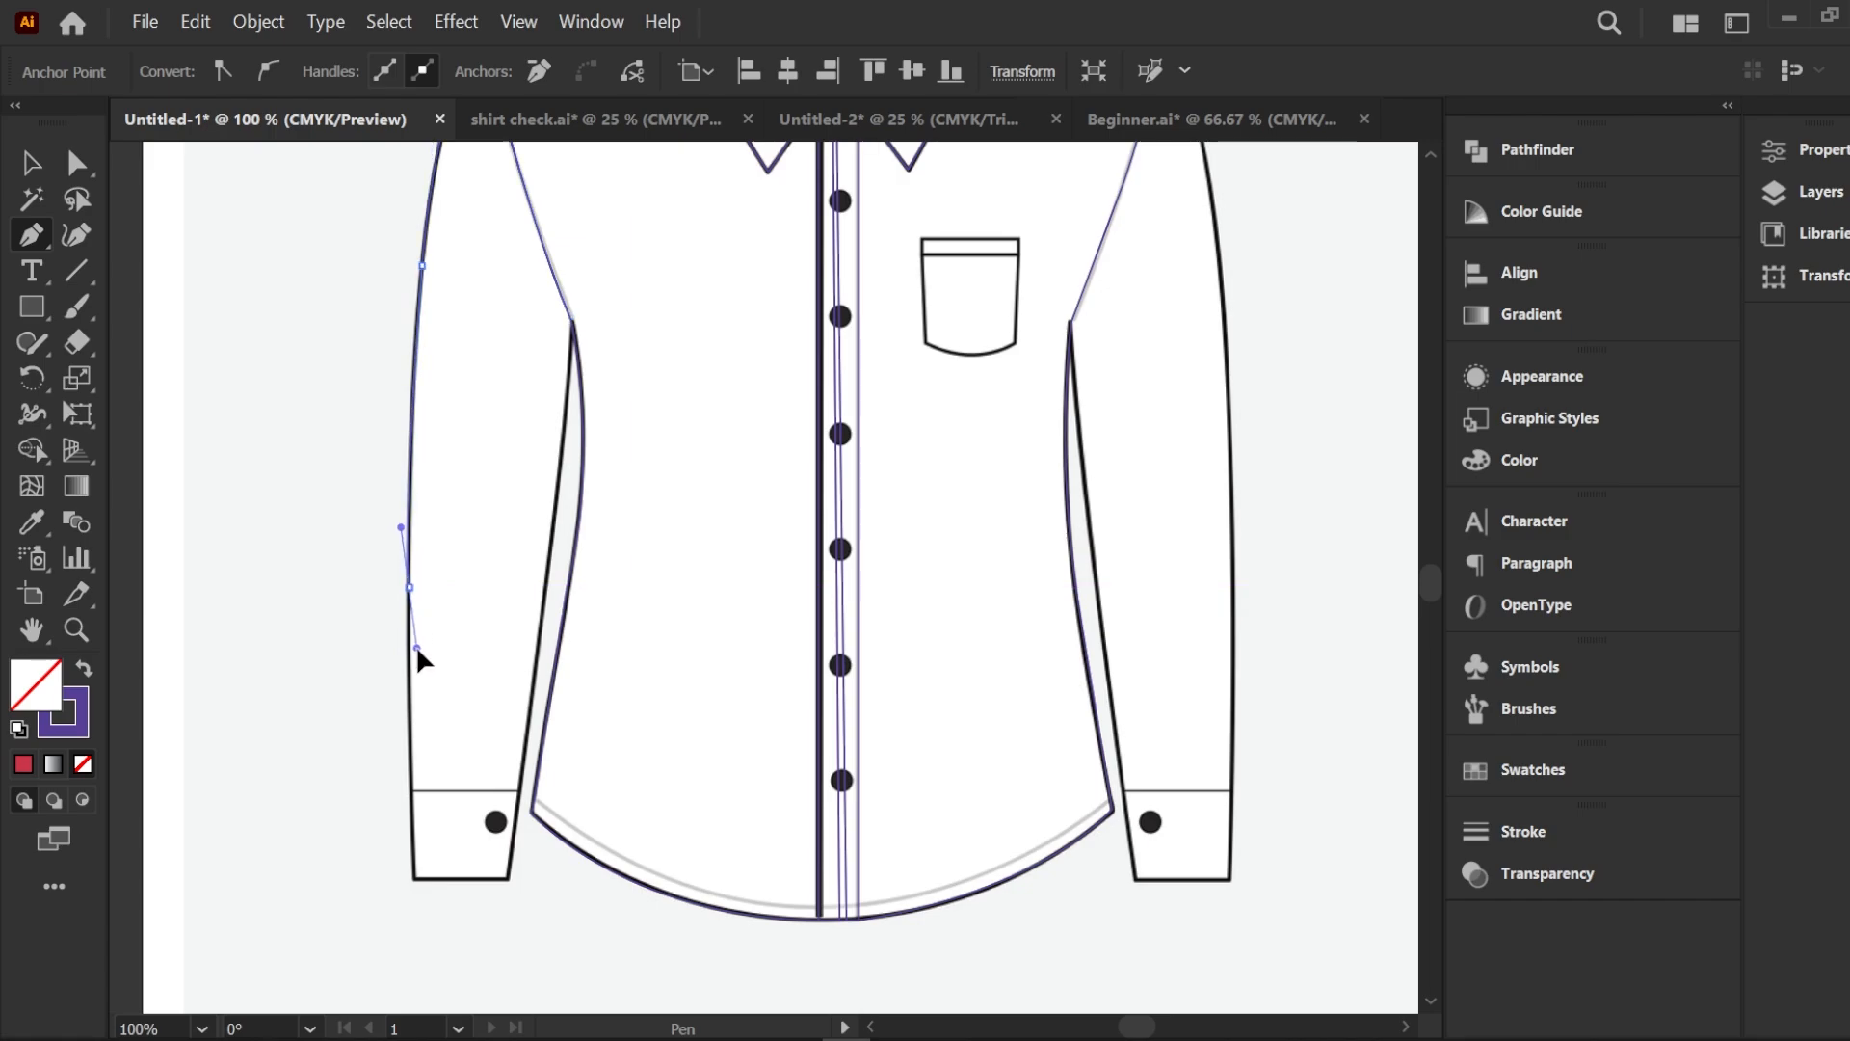
{"action": "left_click", "coordinate": [409, 588]}
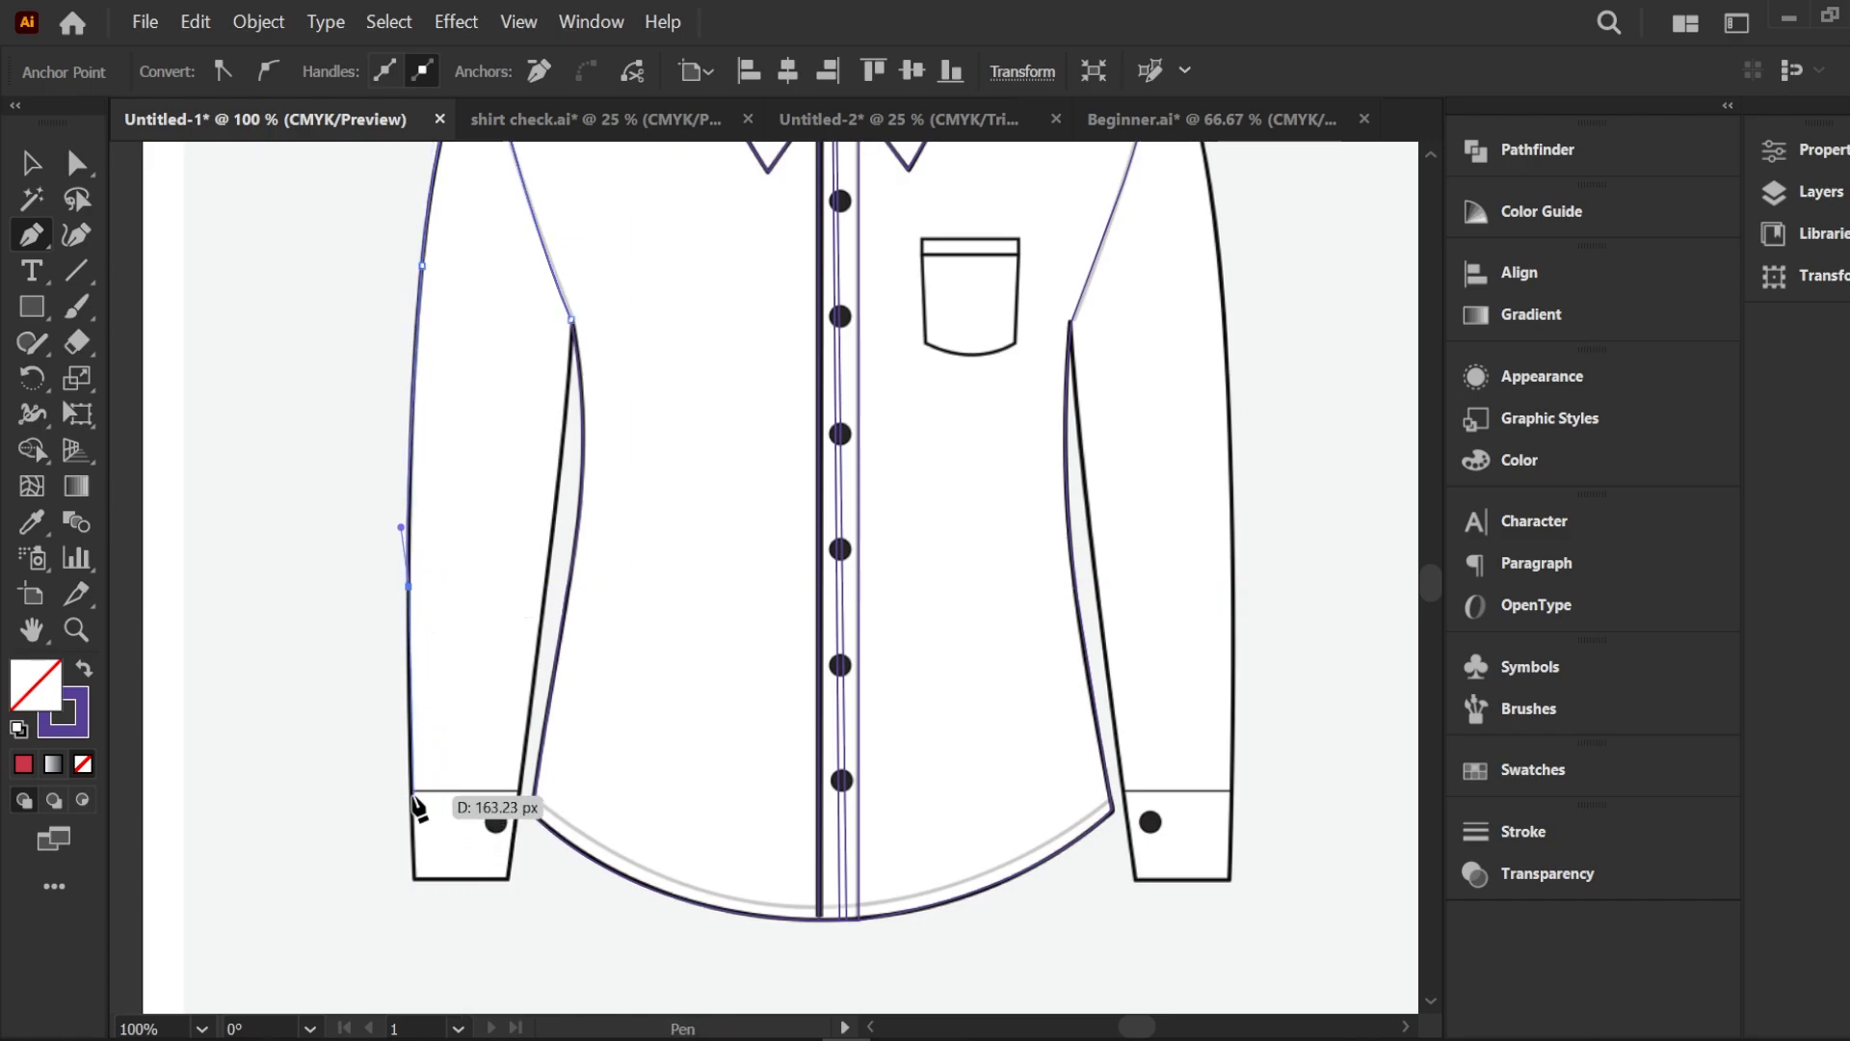
Continue the sleeve path to the cuff seam, down to the outer cuff corner, and across the cuff's lower edge to the inner corner
{"action": "left_click_drag", "start_coordinate": [412, 790], "coordinate": [414, 836]}
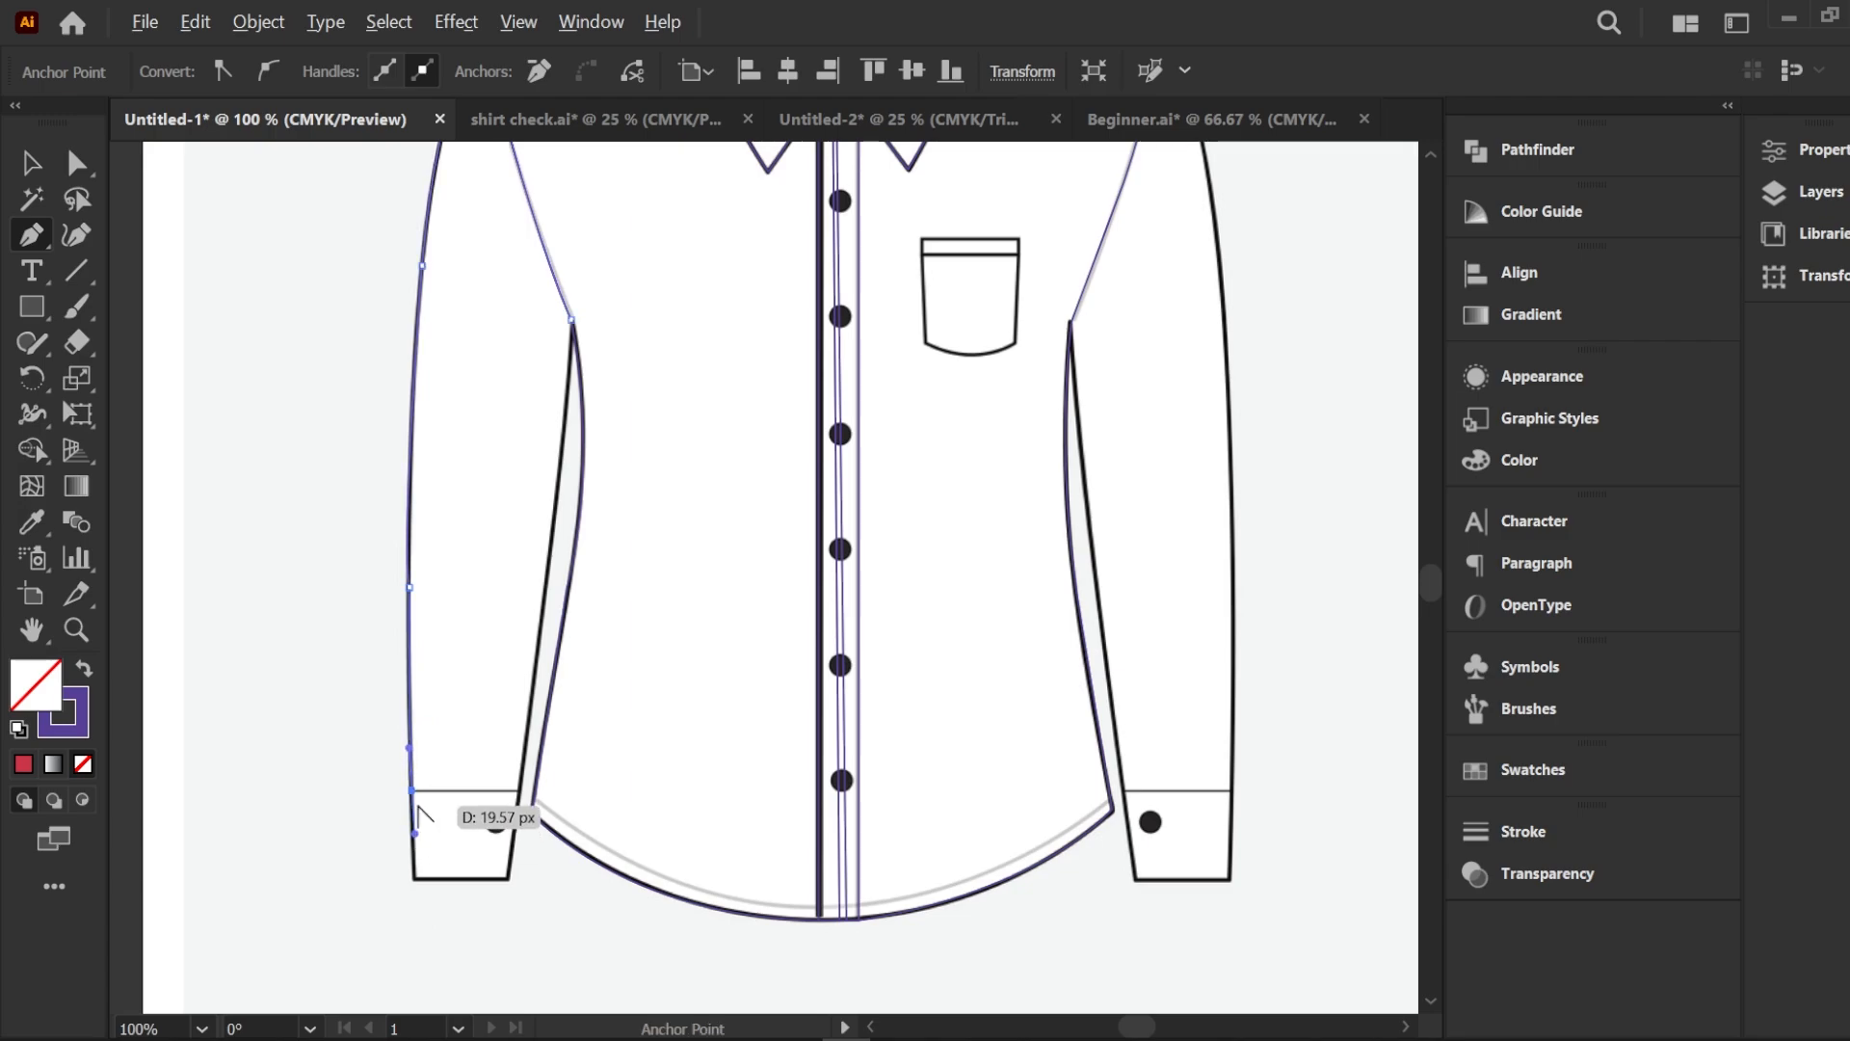
{"action": "left_click", "coordinate": [413, 791]}
{"action": "left_click", "coordinate": [414, 879]}
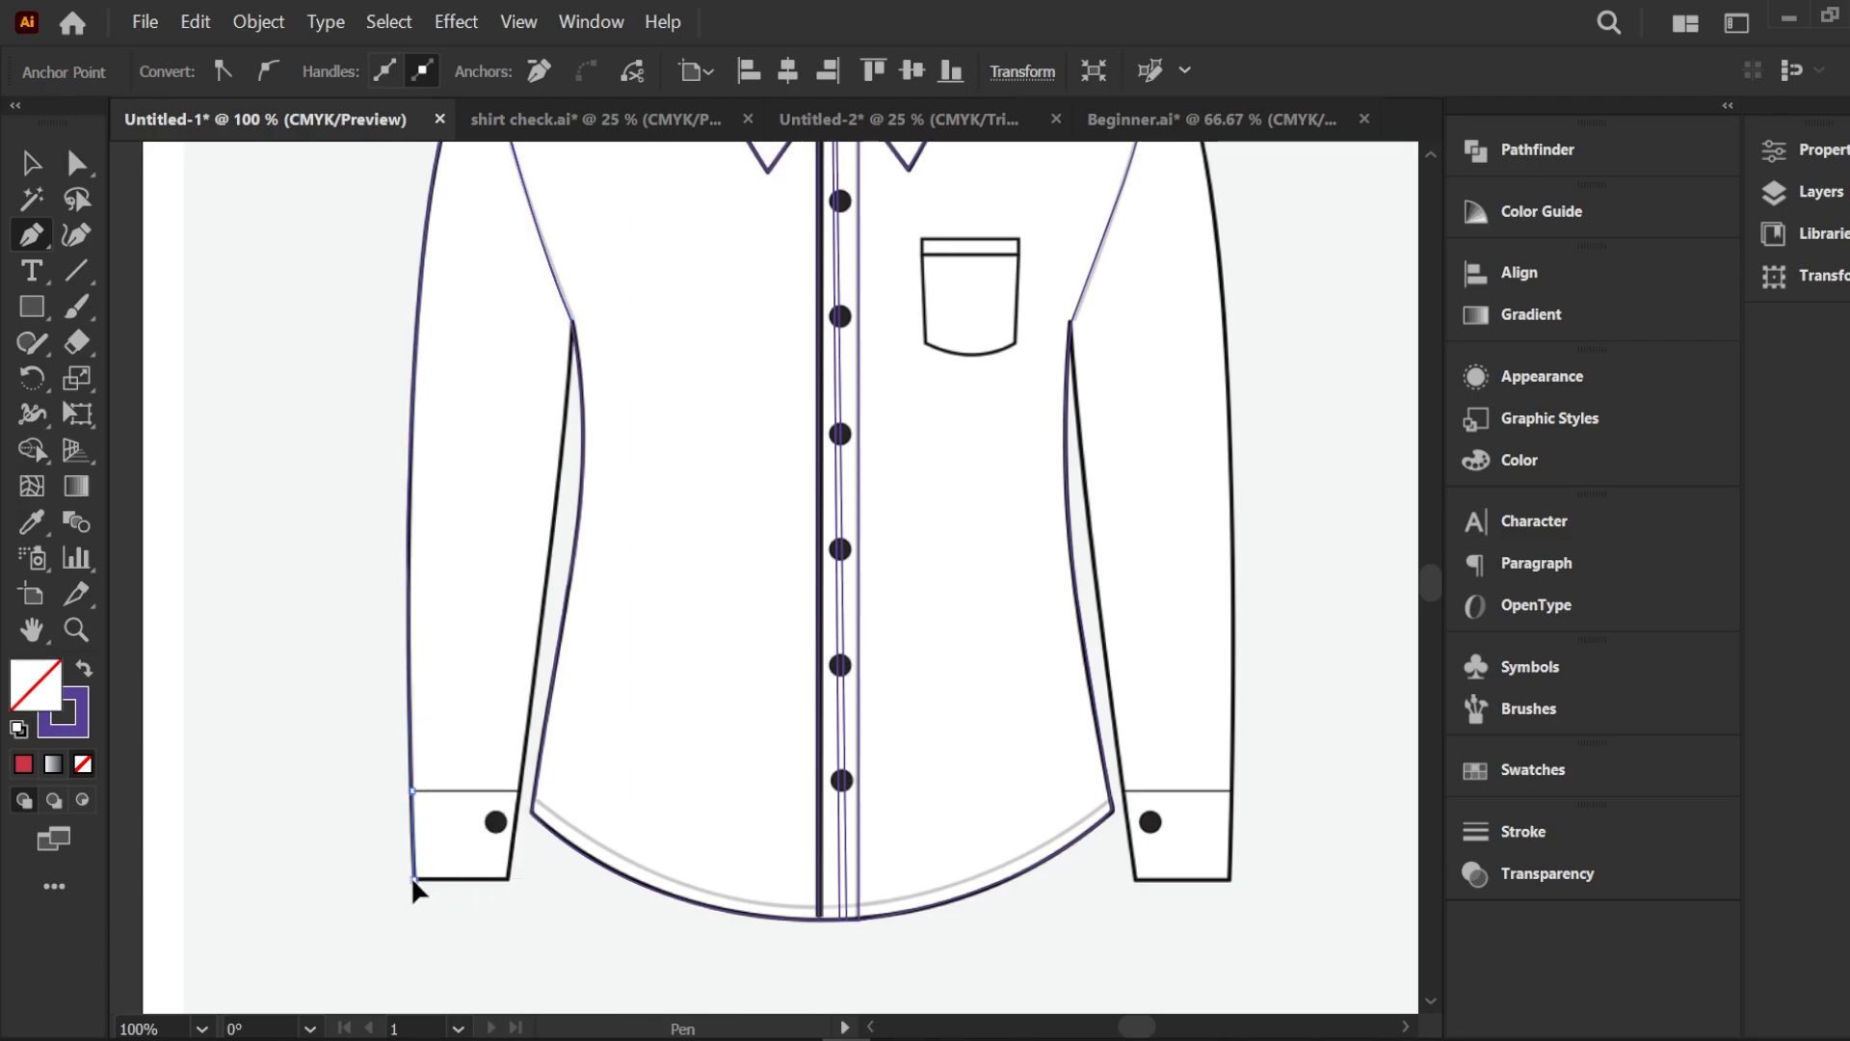
{"action": "left_click", "coordinate": [507, 878]}
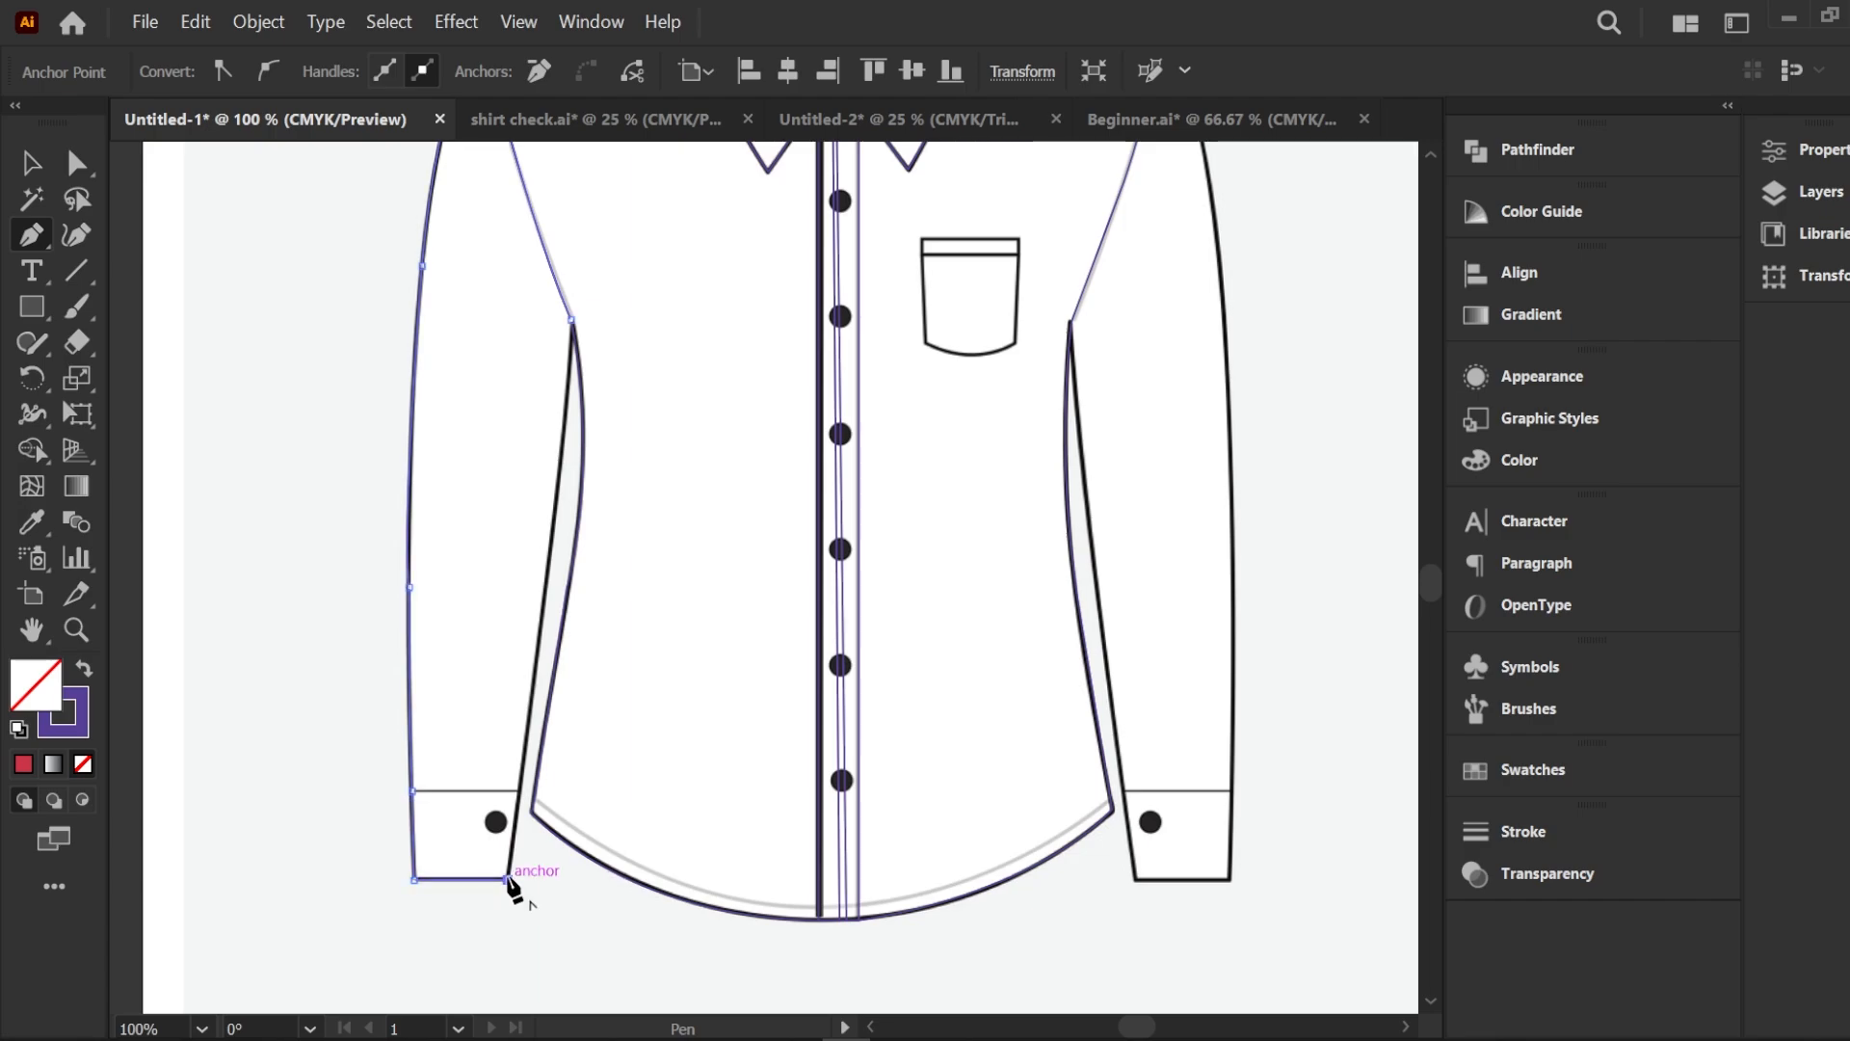
Close the left sleeve outline at the underarm anchor with a curve fitted to the inner sleeve edge, and check the resulting shape
{"action": "left_click", "coordinate": [571, 323]}
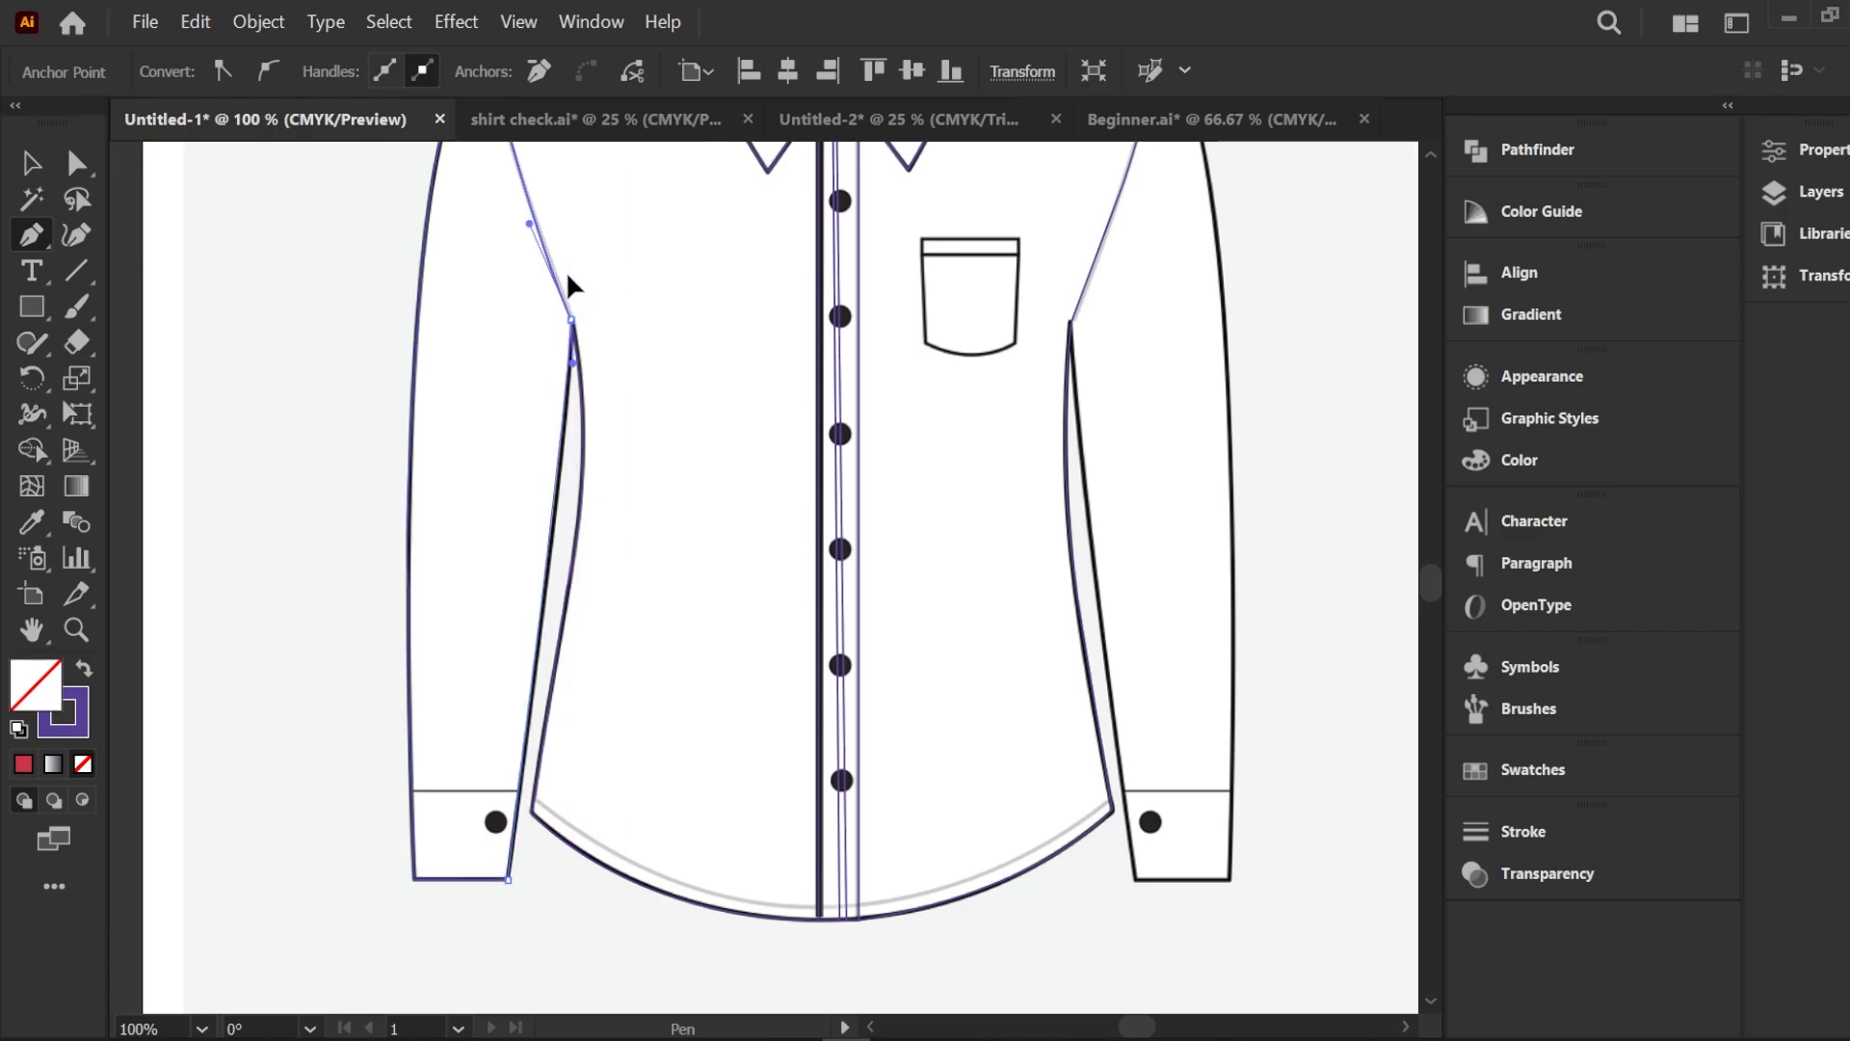
{"action": "left_click_drag", "start_coordinate": [568, 277], "coordinate": [567, 269]}
{"action": "left_click_drag", "start_coordinate": [564, 260], "coordinate": [562, 235]}
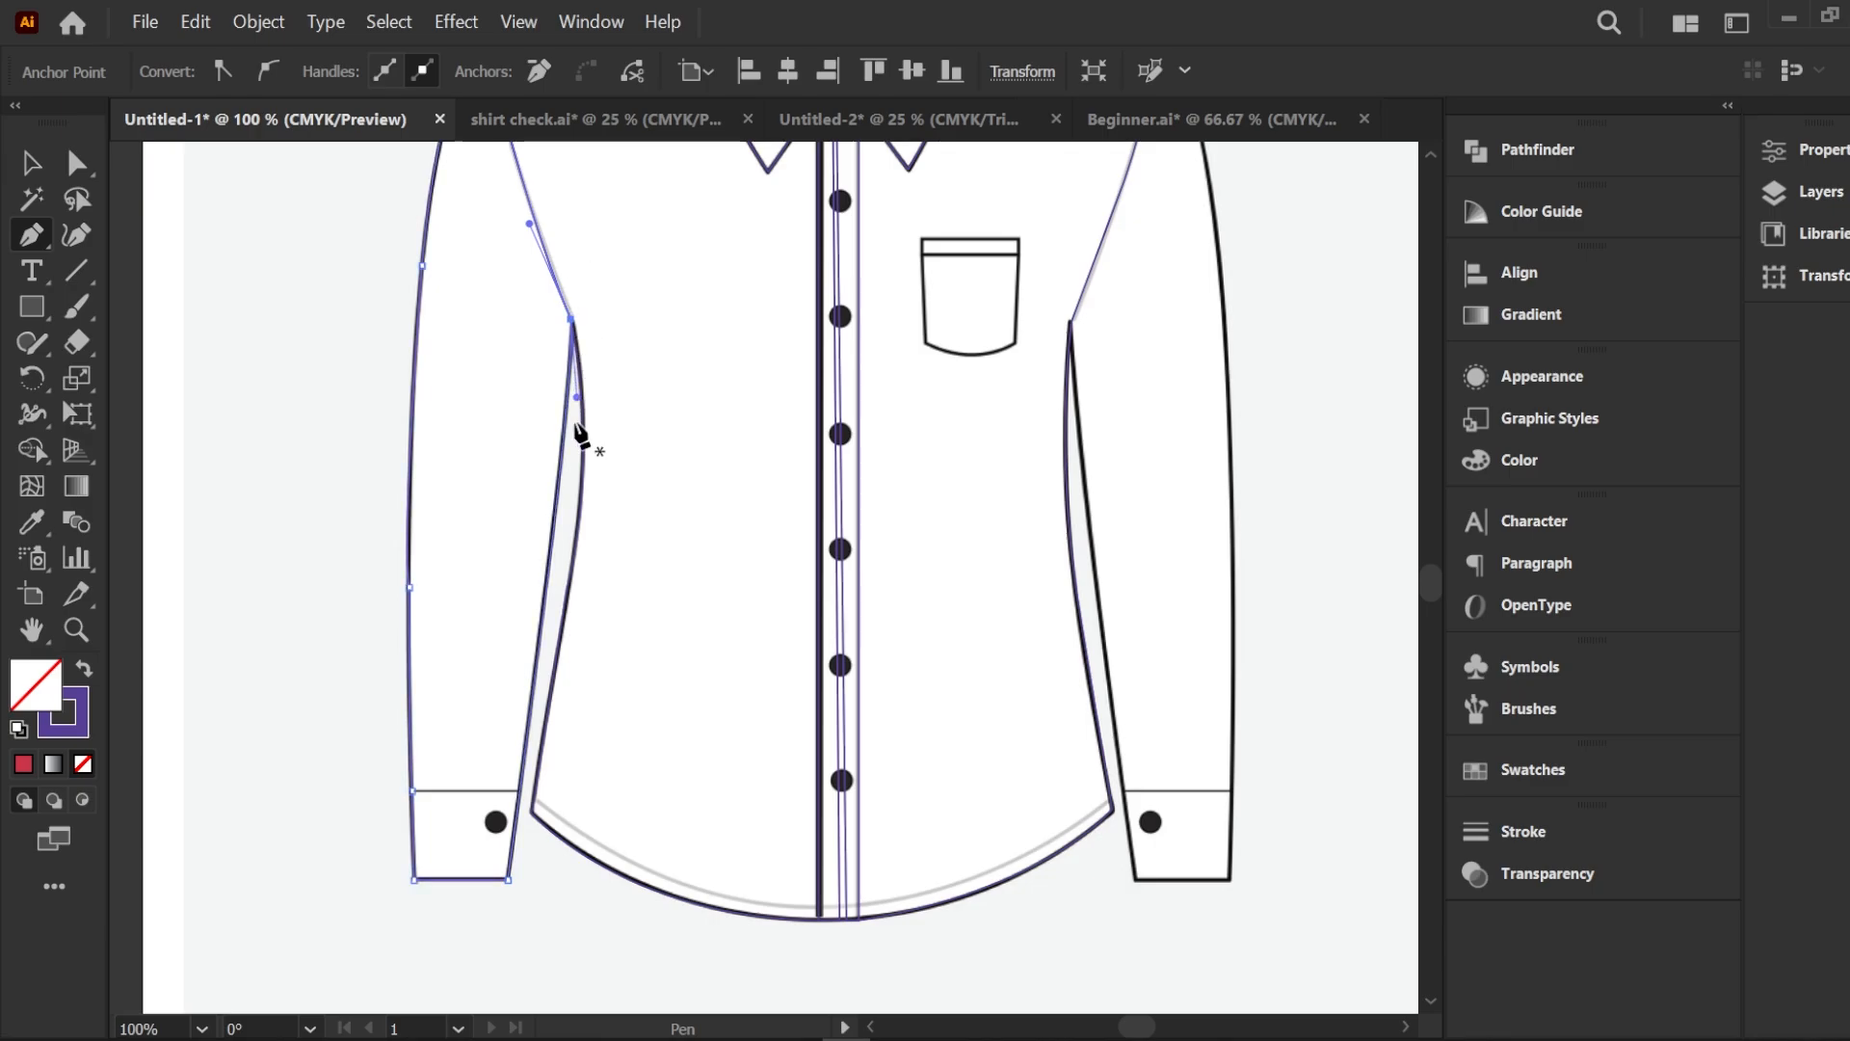
{"action": "key", "text": "alt"}
{"action": "scroll", "coordinate": [536, 461], "scroll_direction": "down", "scroll_amount": 2}
{"action": "key", "text": "v"}
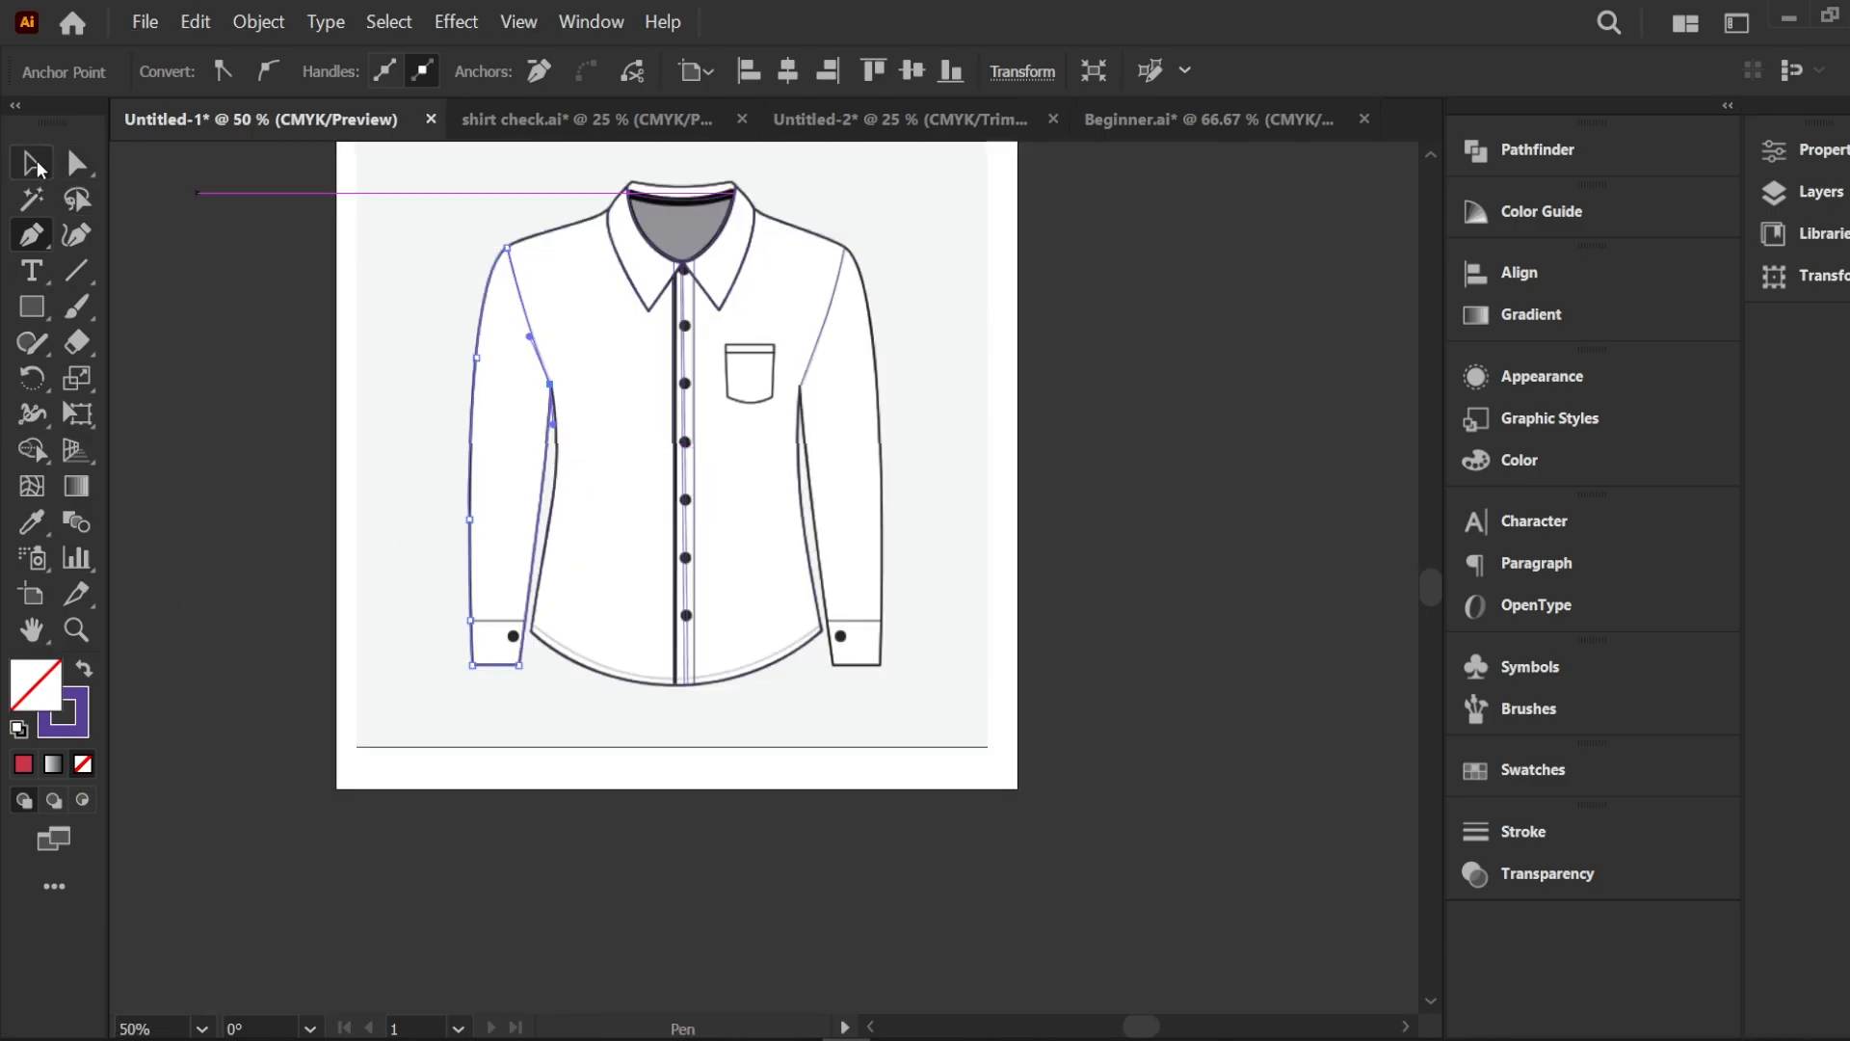
{"action": "left_click", "coordinate": [207, 345]}
{"action": "left_click", "coordinate": [470, 461]}
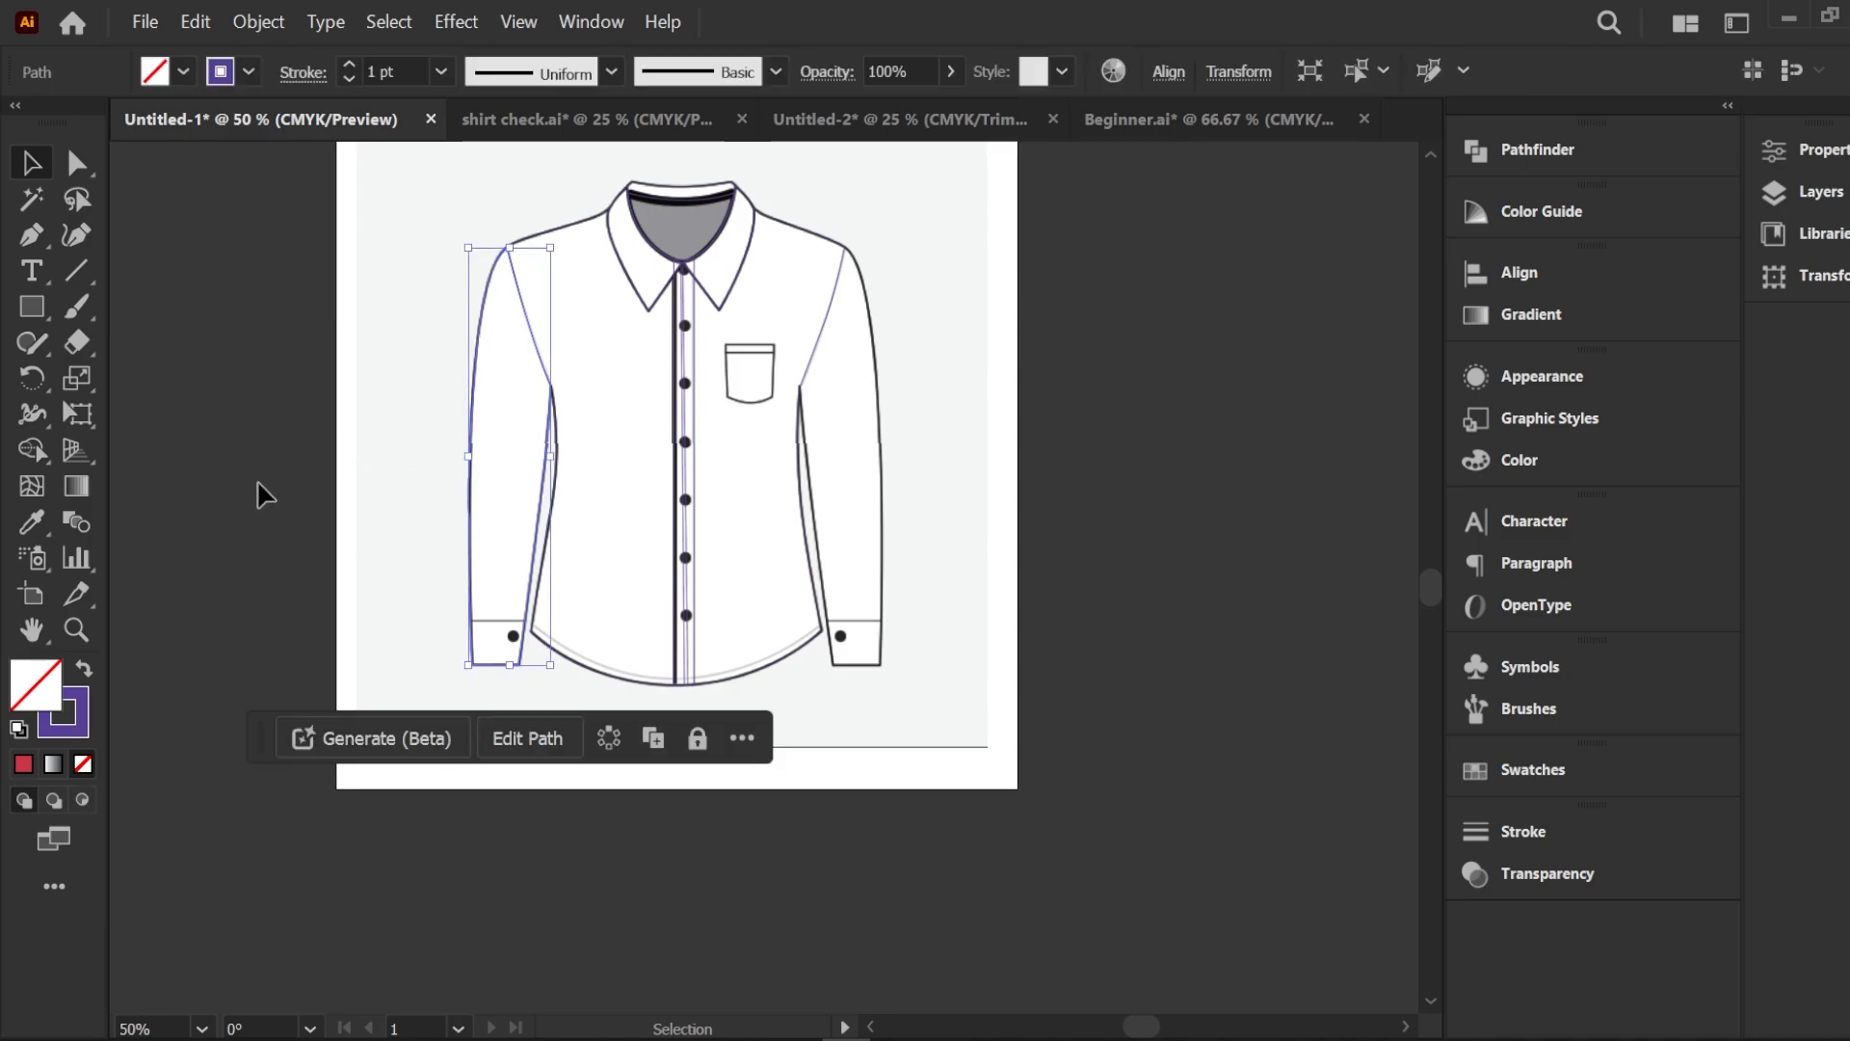
{"action": "left_click", "coordinate": [273, 484]}
Create a copy of the left sleeve reflected across the vertical axis and move it about 530 px across onto the right sleeve
{"action": "left_click", "coordinate": [470, 447]}
{"action": "right_click", "coordinate": [469, 446]}
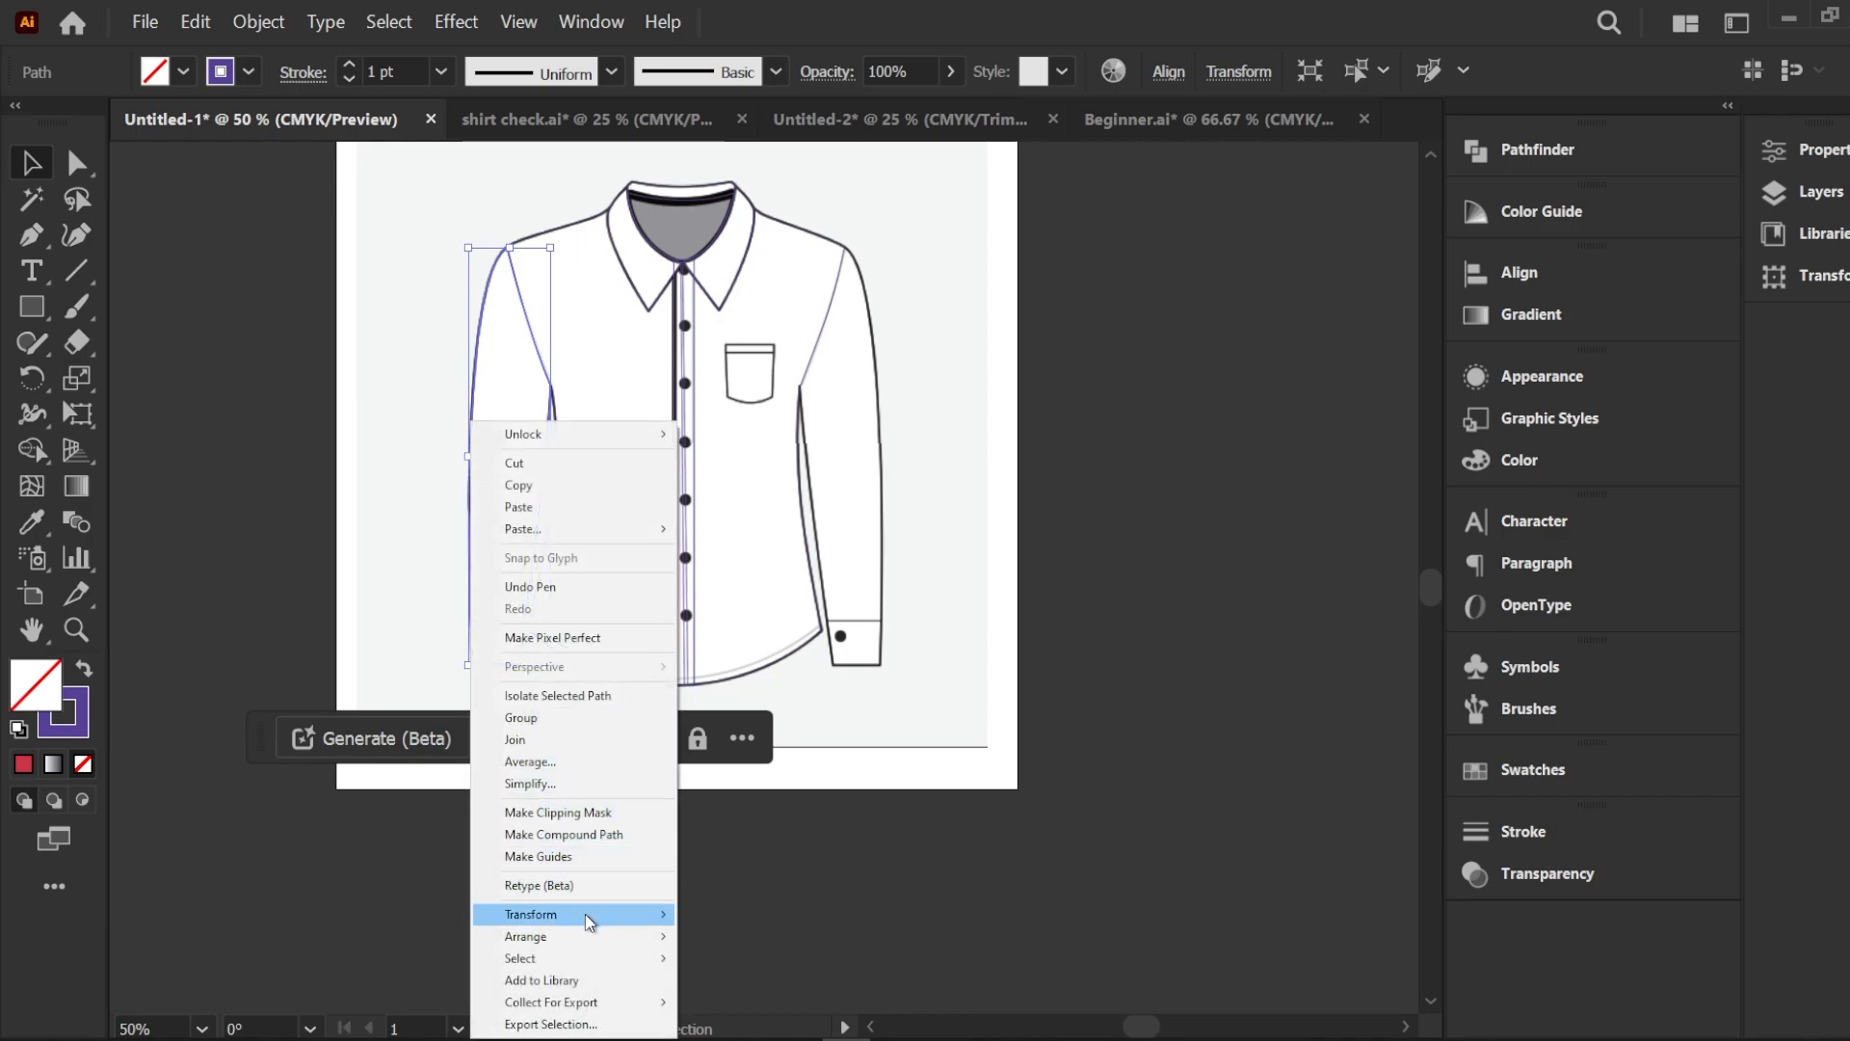
{"action": "mouse_move", "coordinate": [586, 913]}
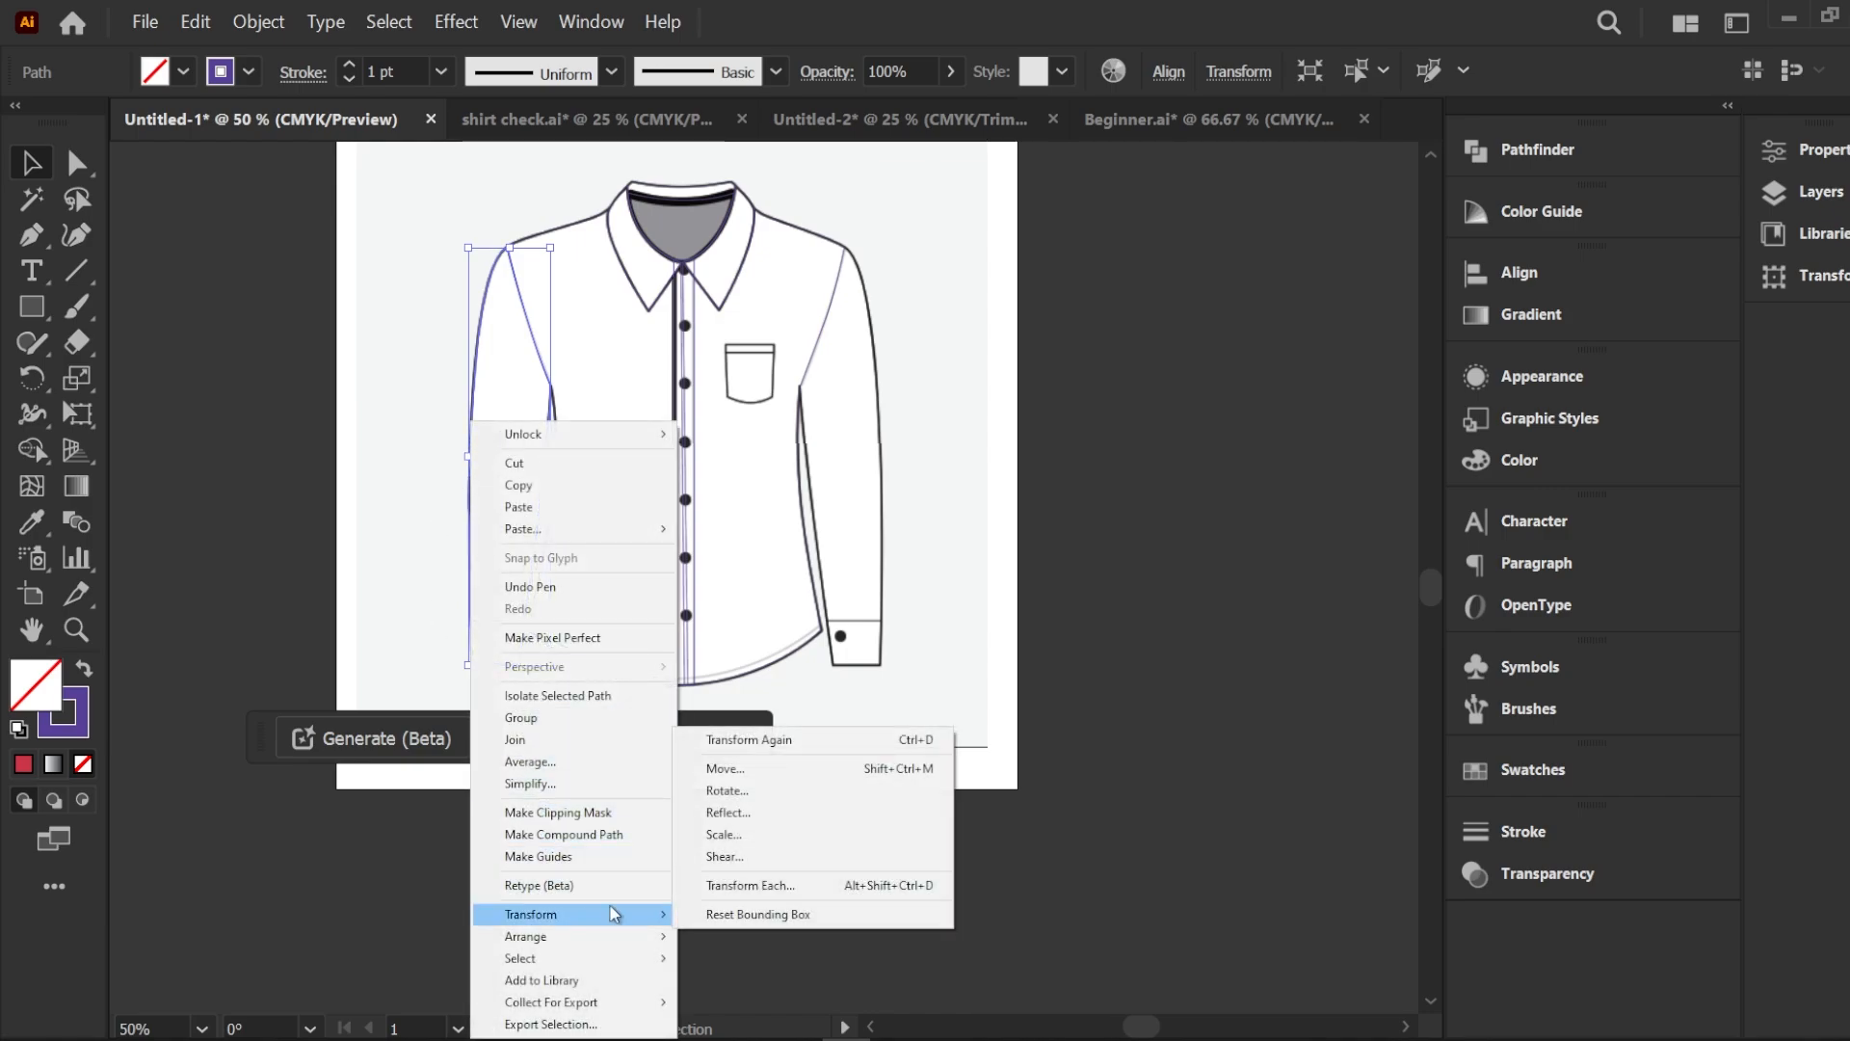
{"action": "left_click", "coordinate": [729, 812]}
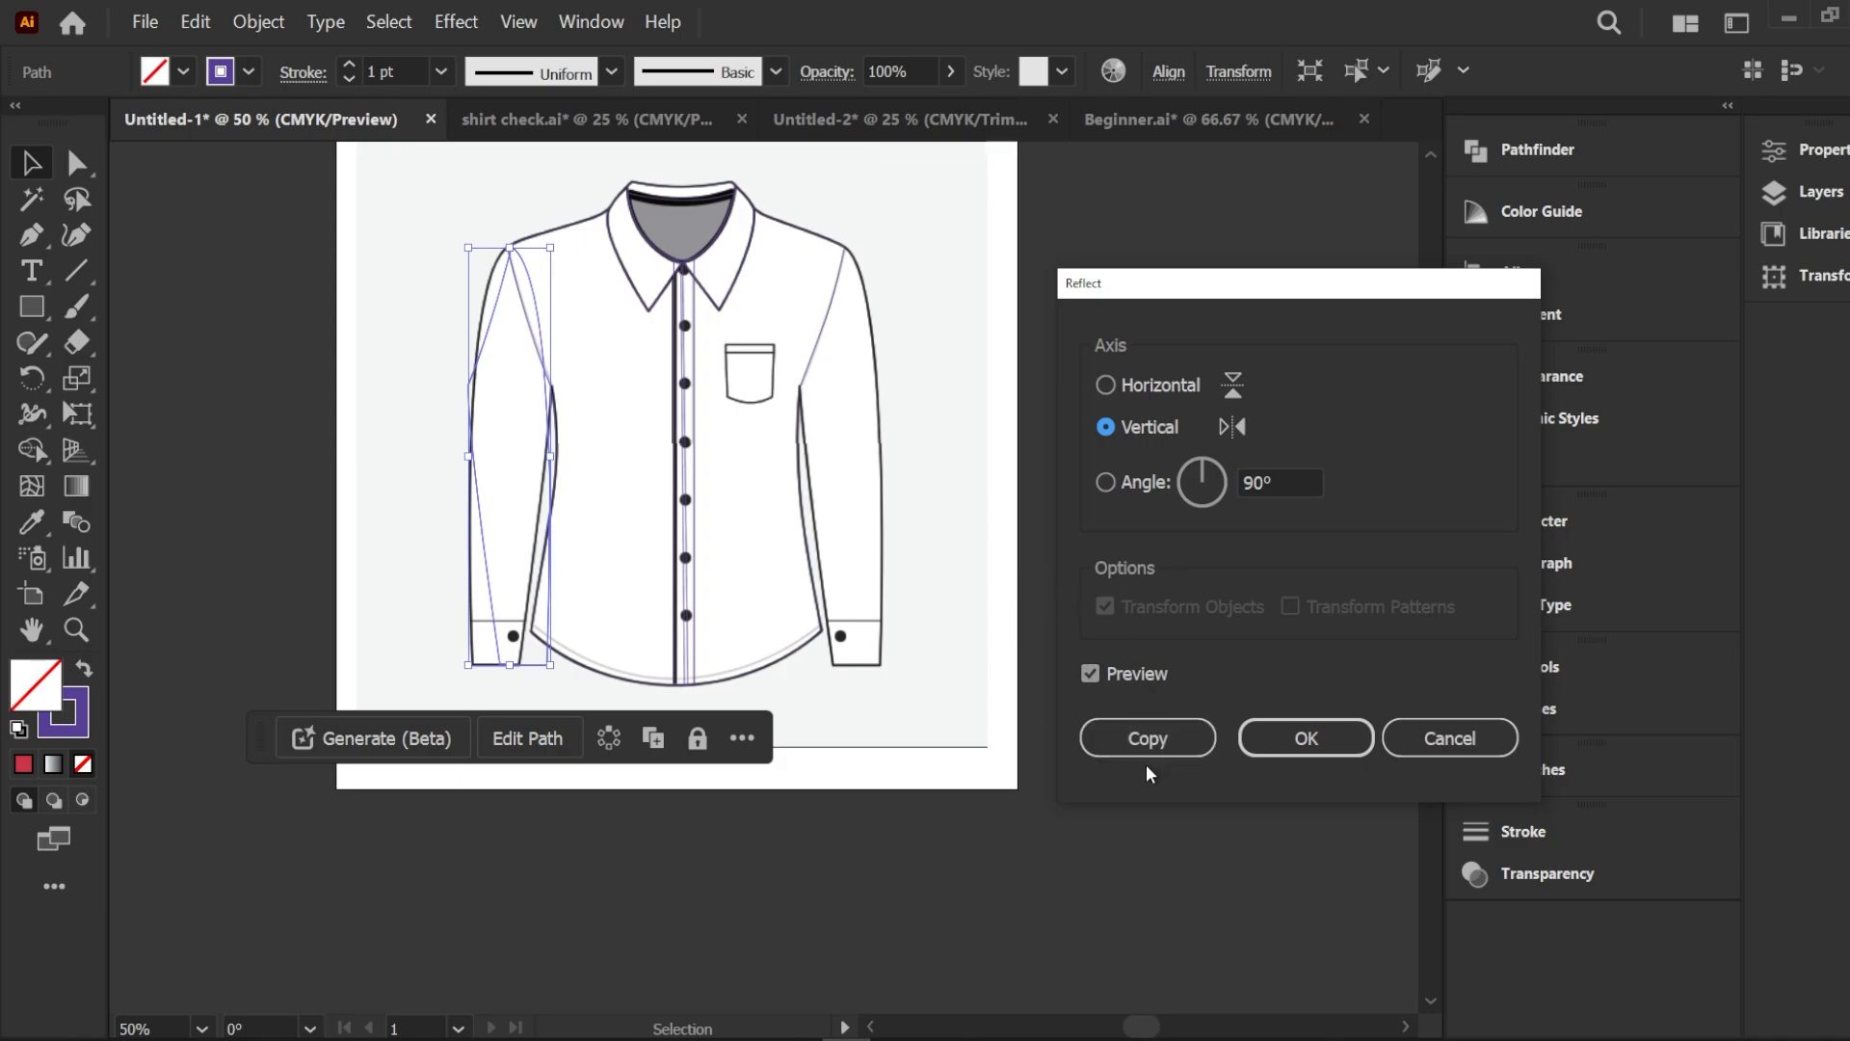
{"action": "left_click", "coordinate": [1141, 738]}
{"action": "left_click_drag", "start_coordinate": [542, 328], "coordinate": [873, 319]}
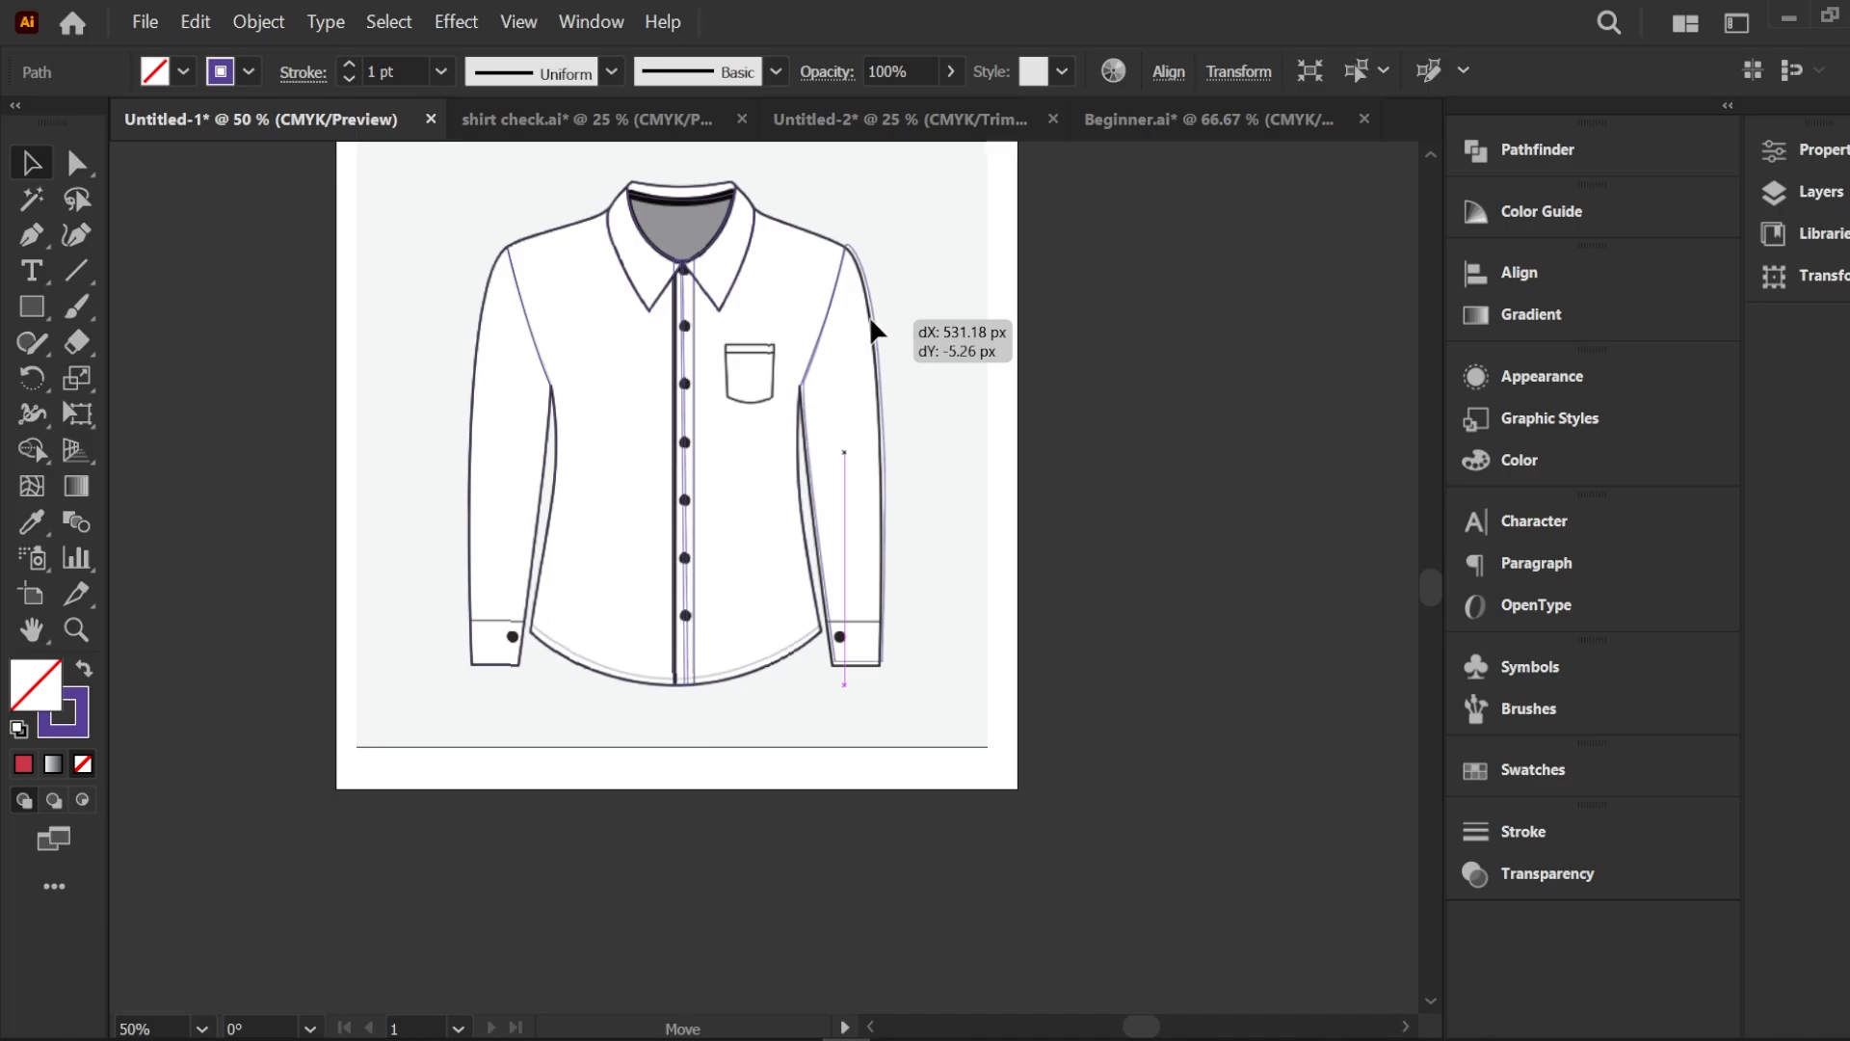
{"action": "left_click_drag", "start_coordinate": [871, 322], "coordinate": [868, 322]}
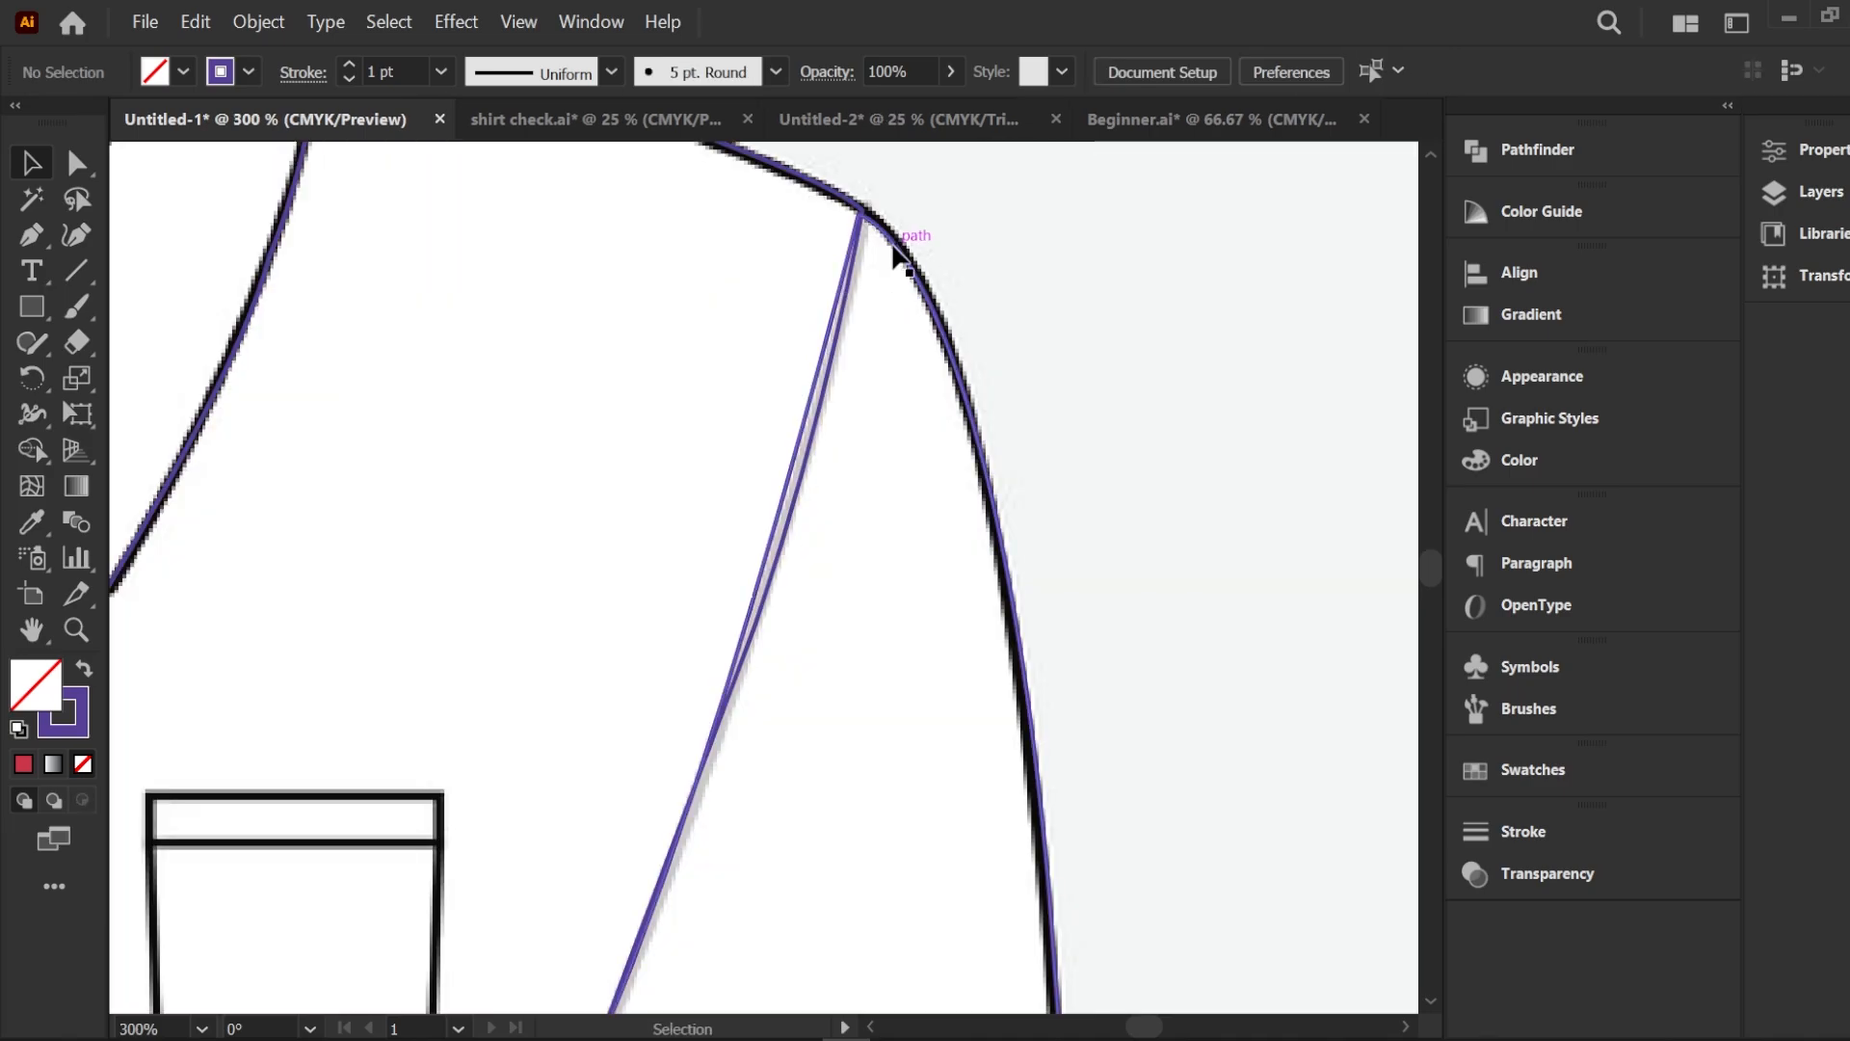
Move the mirrored sleeve's underarm anchor onto the shirt body's underarm point at the right armhole
{"action": "left_click", "coordinate": [896, 248]}
{"action": "key", "text": "ctrl+equal"}
{"action": "key", "text": "ctrl+equal"}
{"action": "key", "text": "ctrl+equal"}
{"action": "key", "text": "ctrl+equal"}
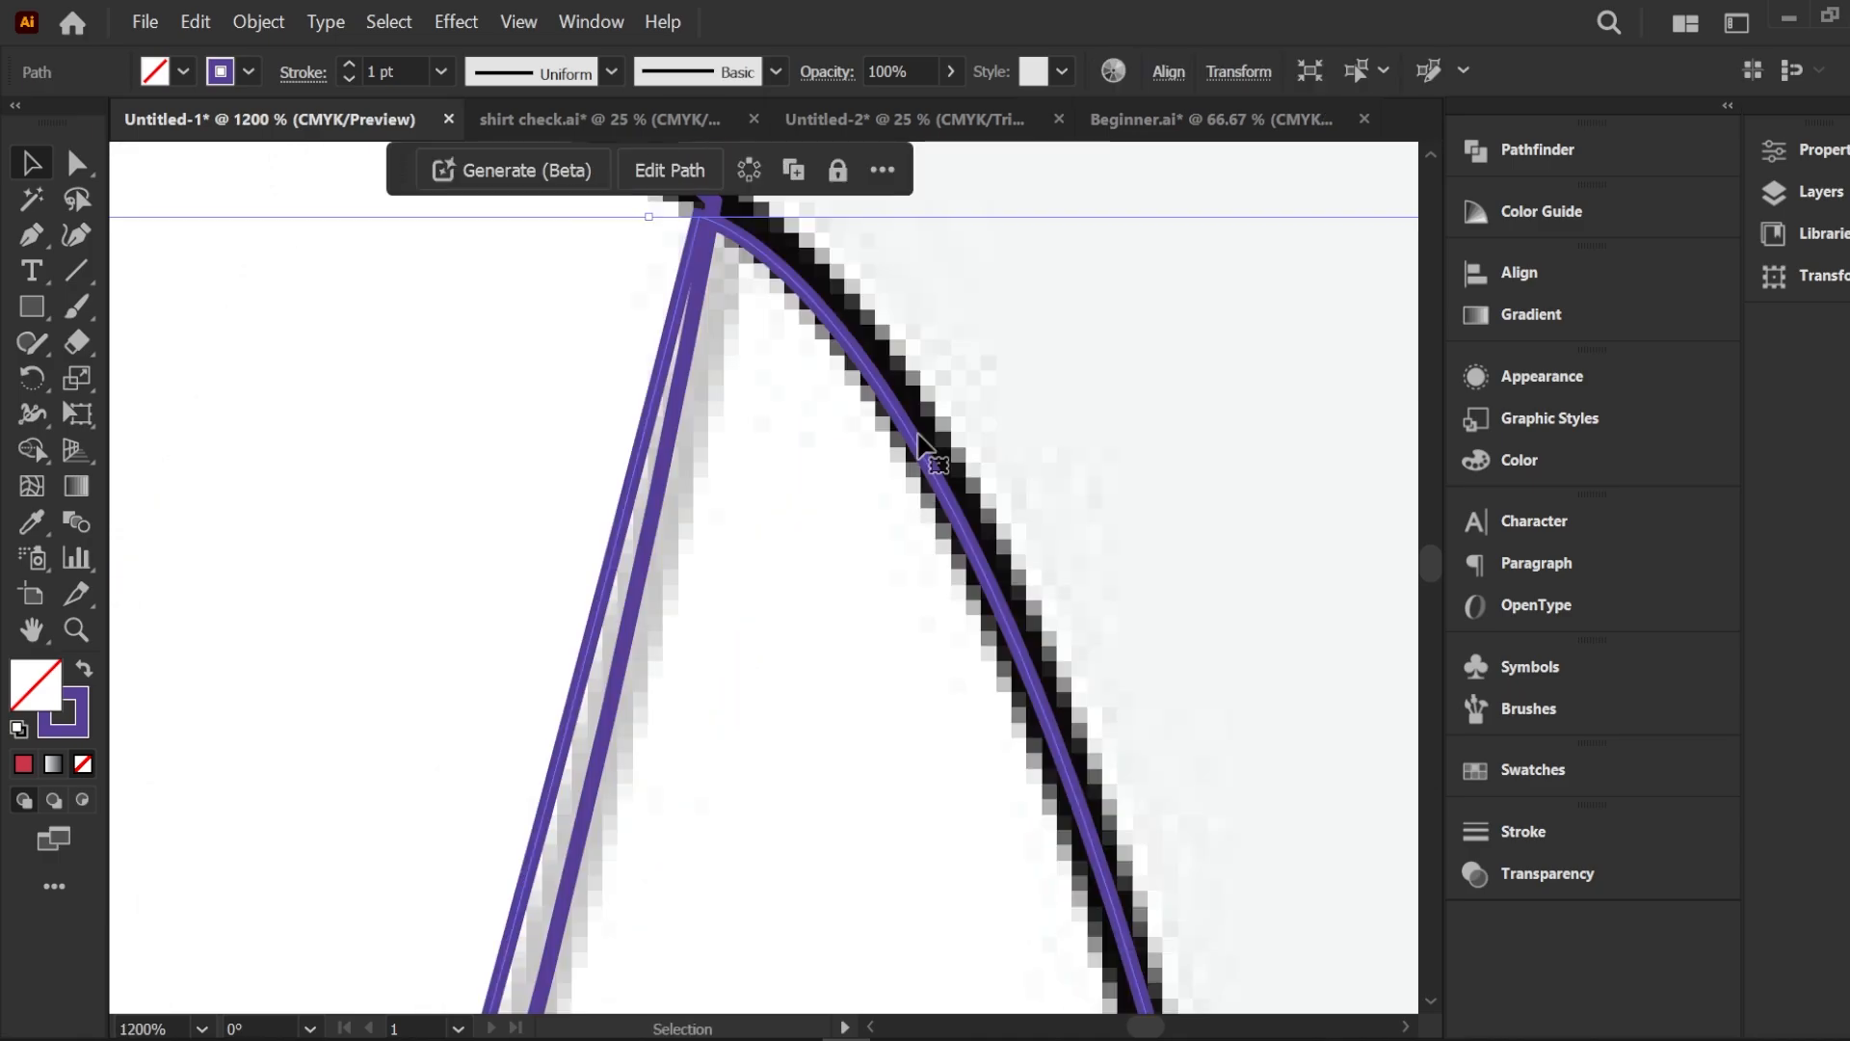
{"action": "left_click_drag", "start_coordinate": [601, 644], "coordinate": [598, 650]}
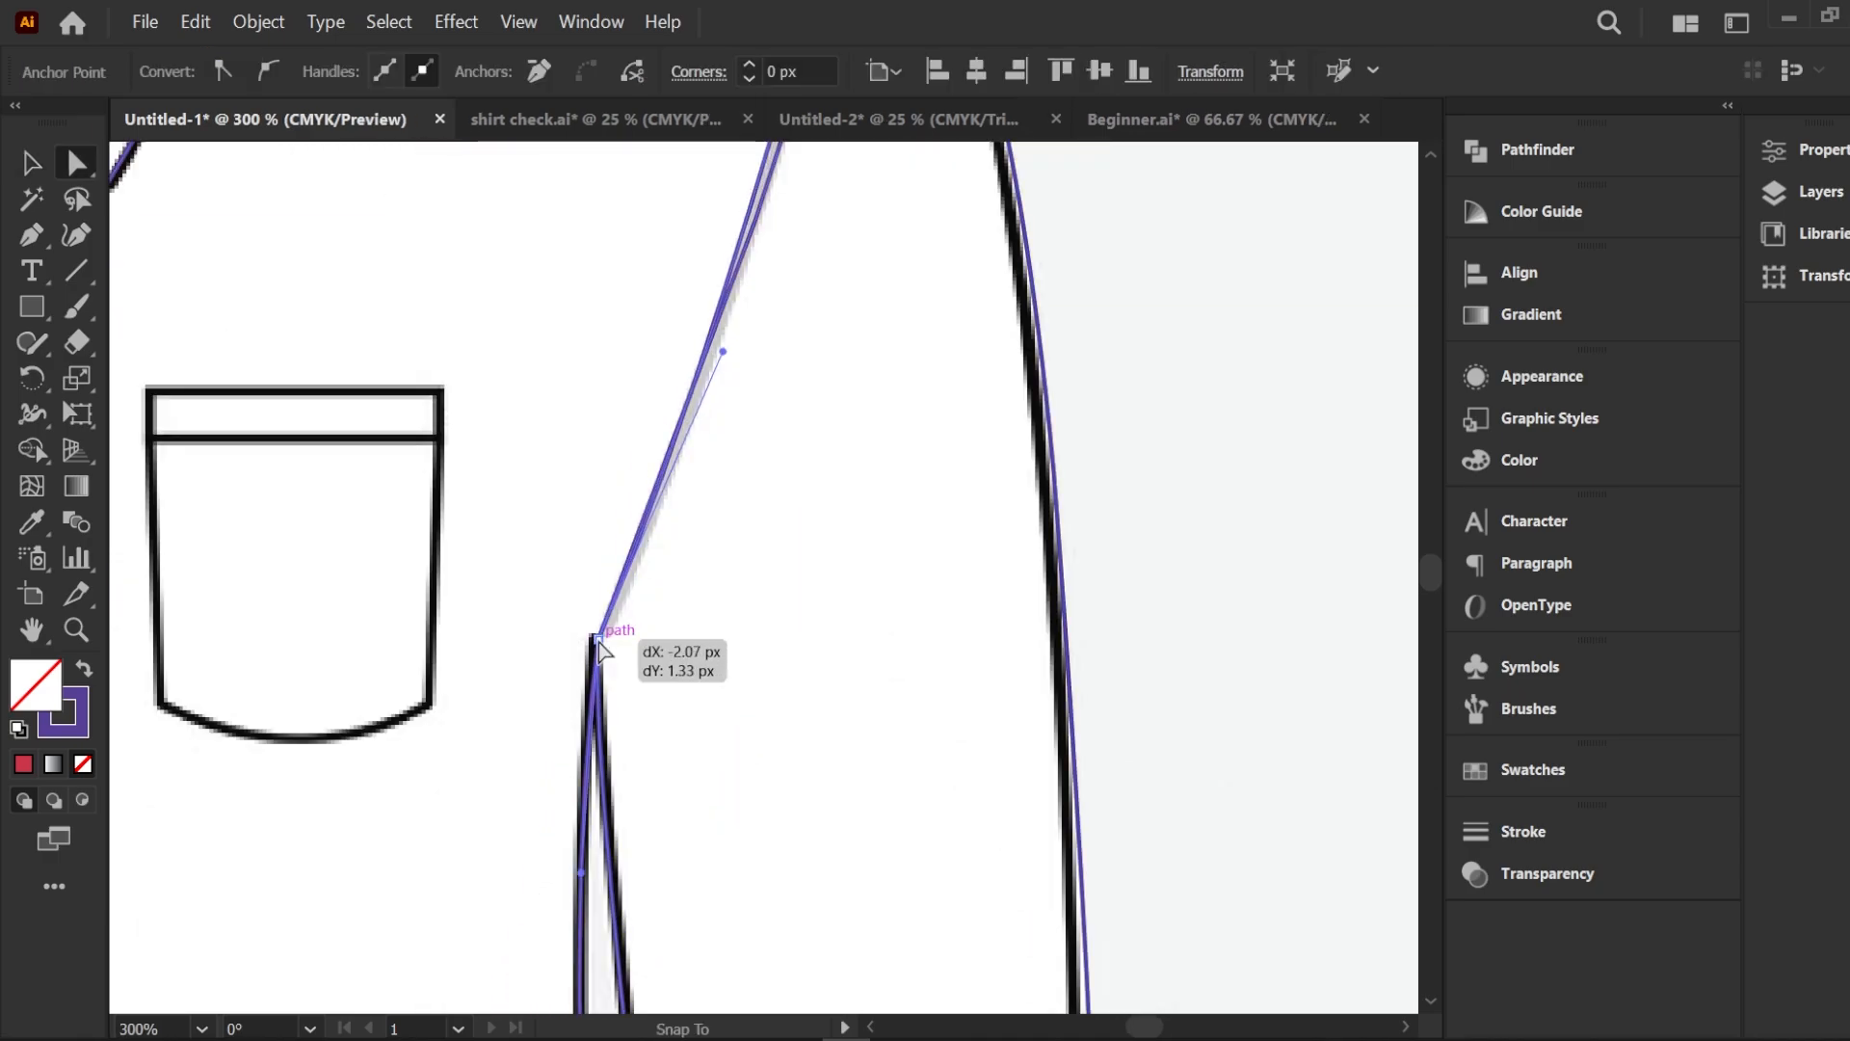
Extend the direction handle at the right sleeve's underarm anchor so its armhole edge follows the body's curve, and deselect the sleeve
{"action": "scroll", "coordinate": [743, 401], "scroll_direction": "up", "scroll_amount": 5}
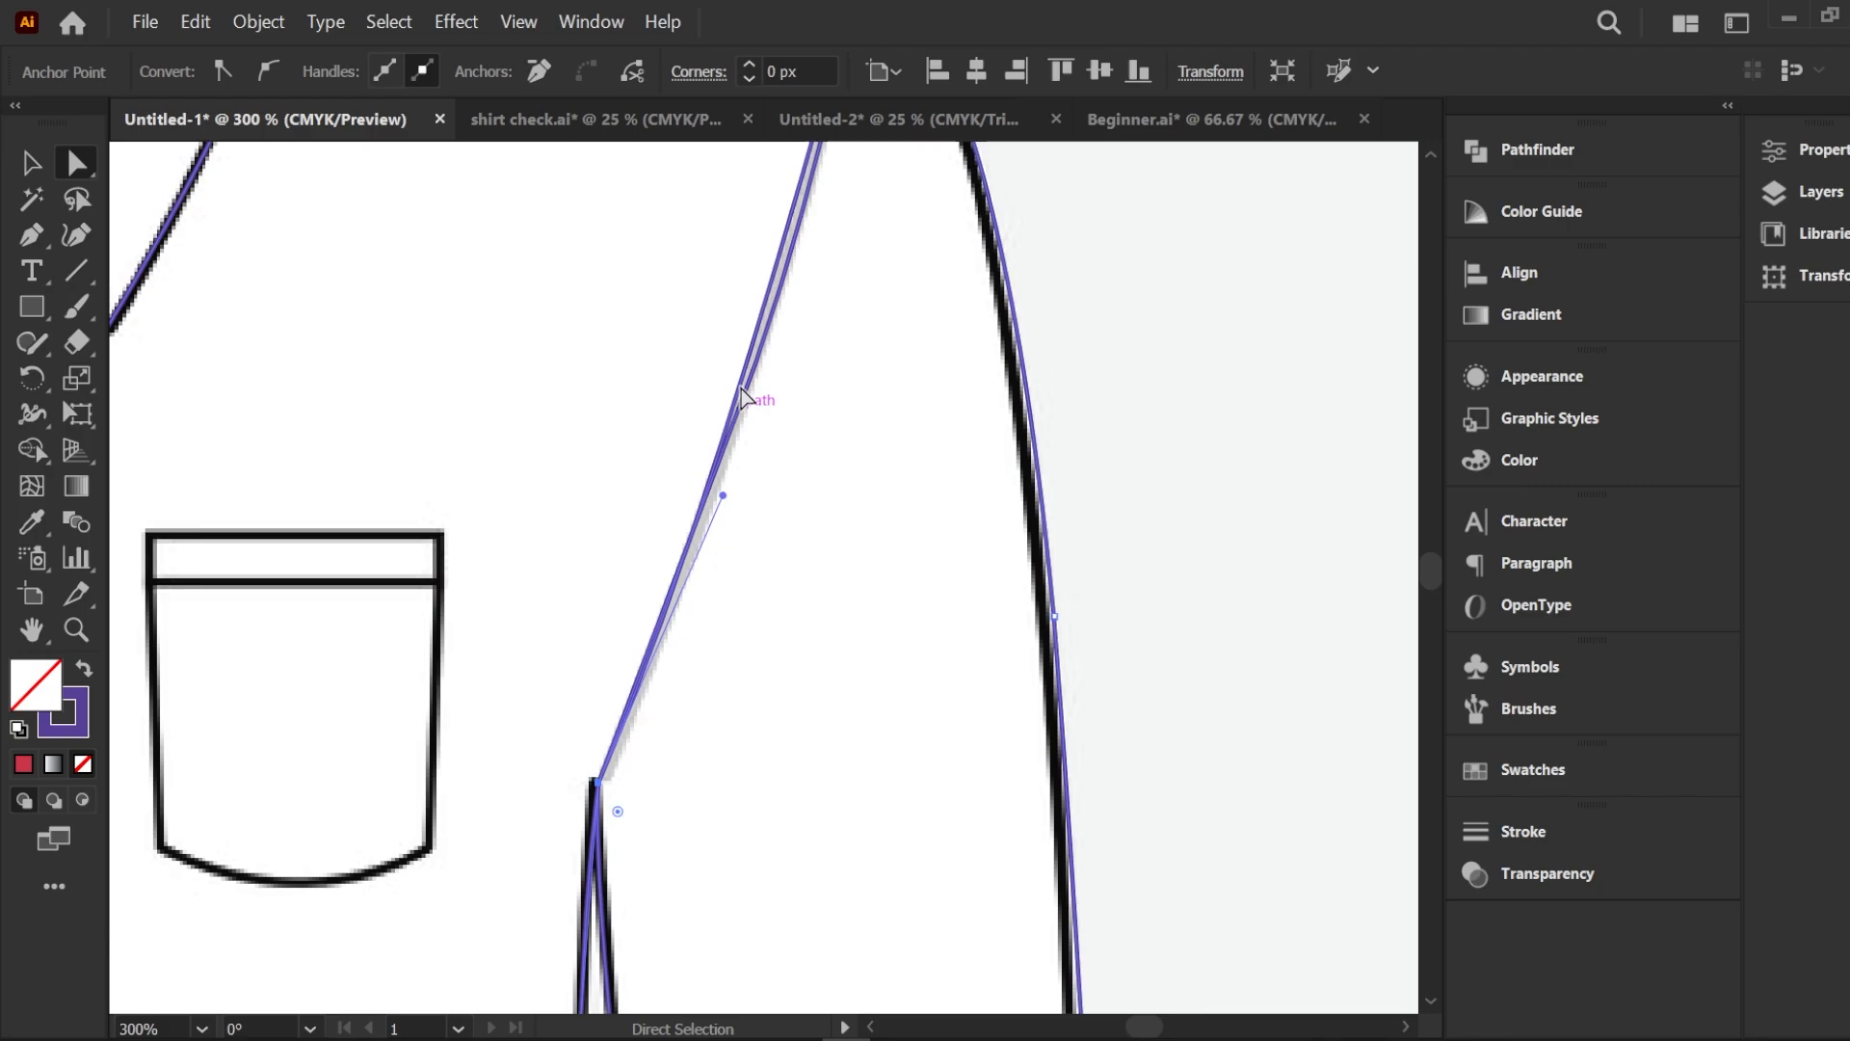
{"action": "scroll", "coordinate": [743, 401], "scroll_direction": "down", "scroll_amount": 1}
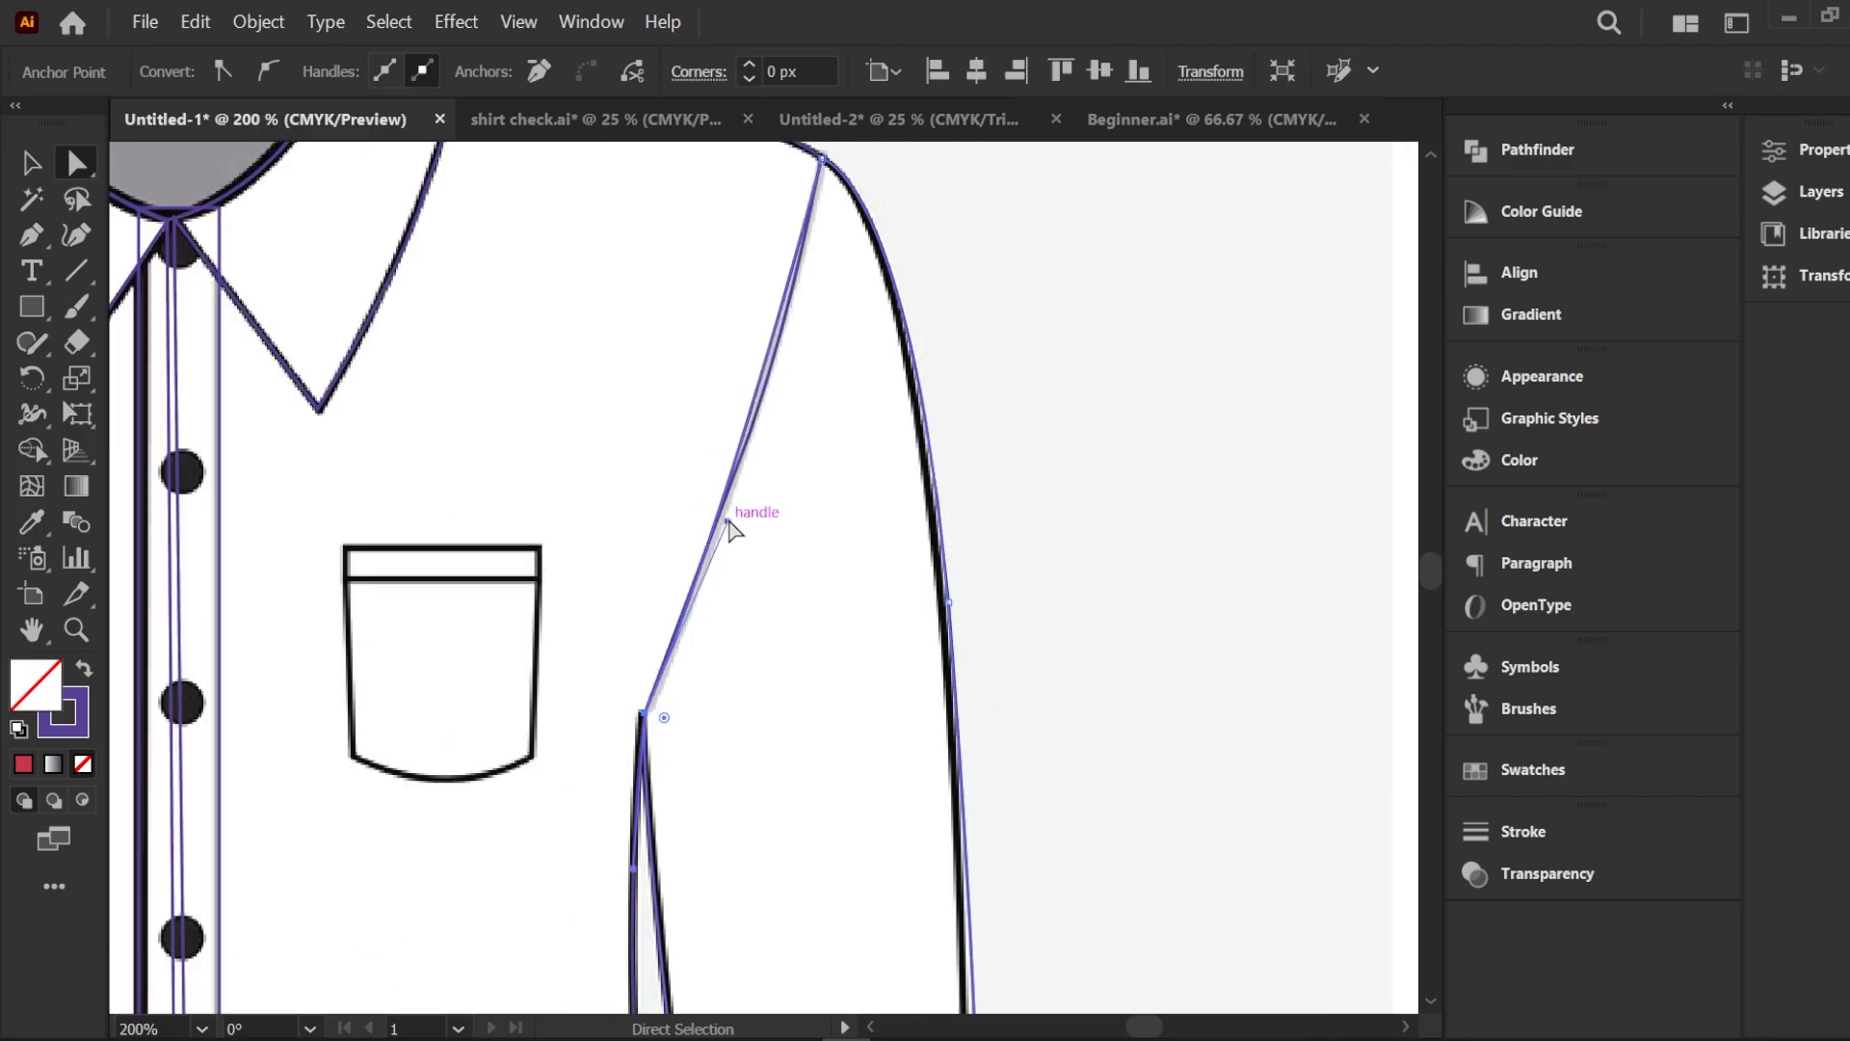
{"action": "left_click_drag", "start_coordinate": [727, 521], "coordinate": [792, 361]}
{"action": "scroll", "coordinate": [768, 520], "scroll_direction": "up", "scroll_amount": 2}
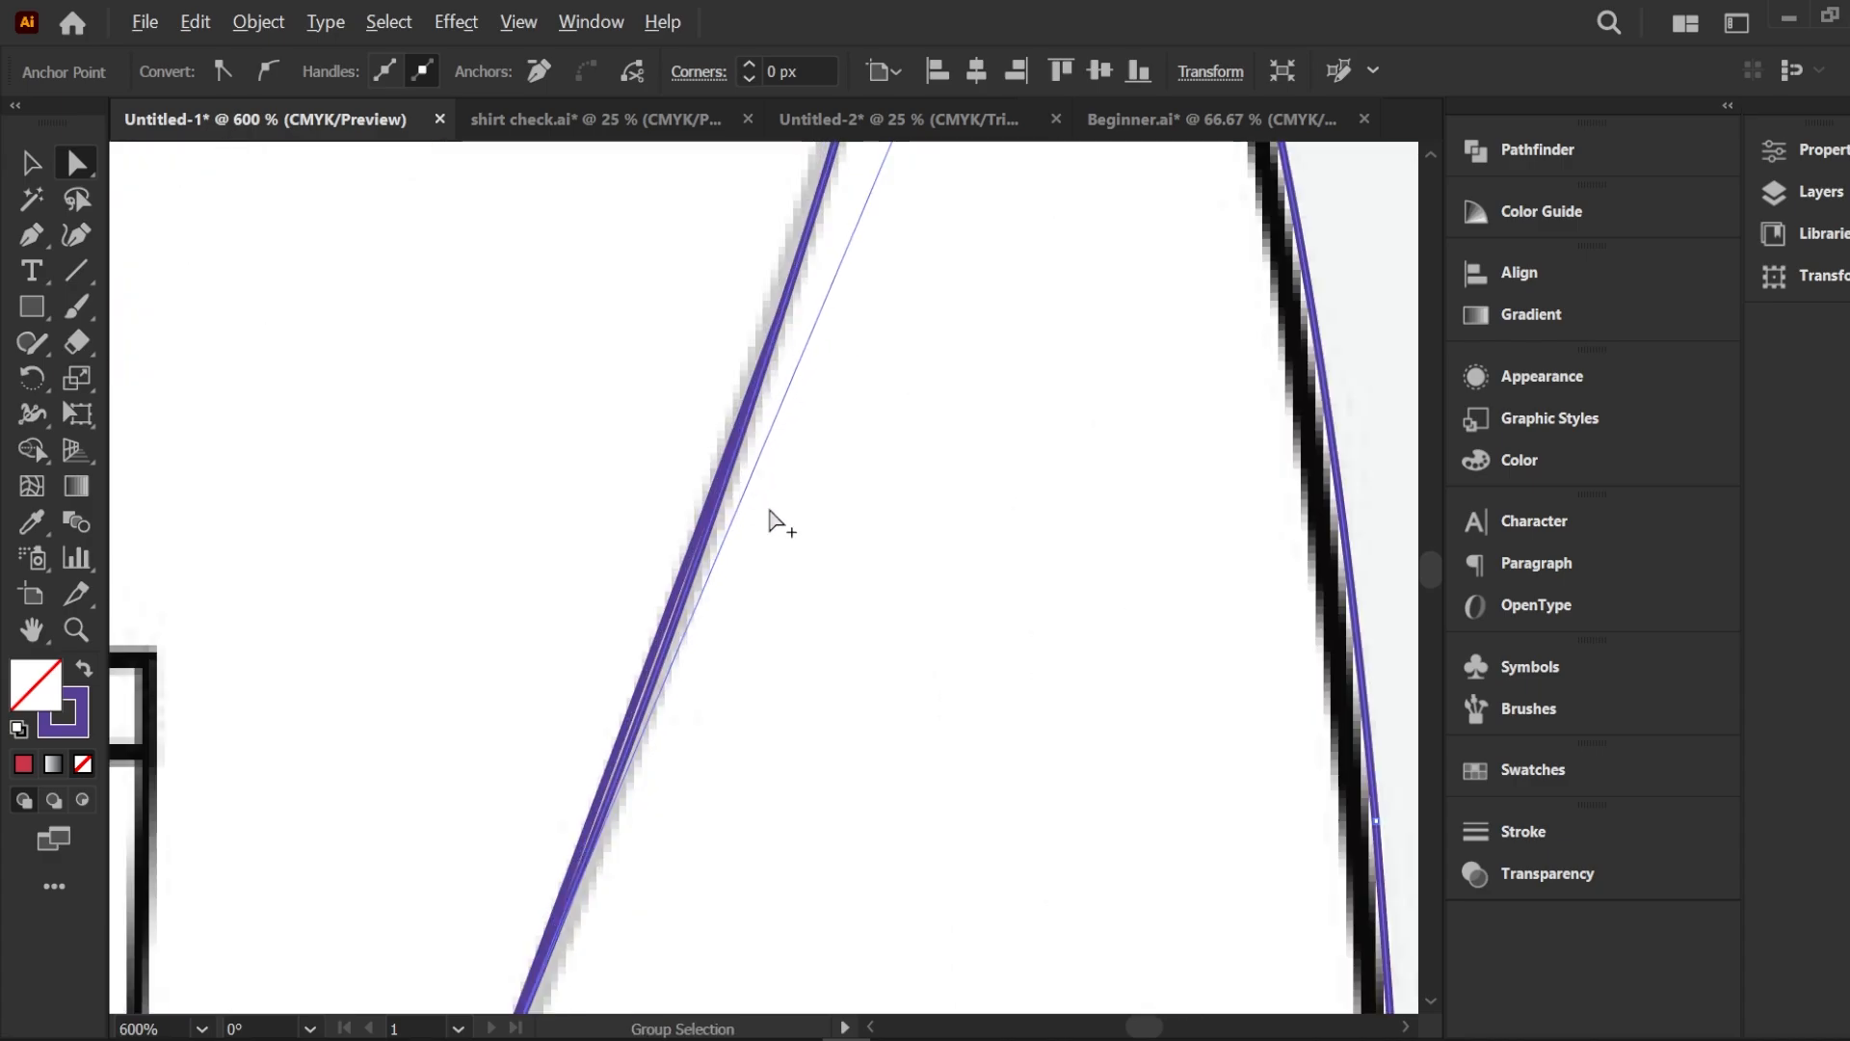
{"action": "left_click", "coordinate": [27, 162]}
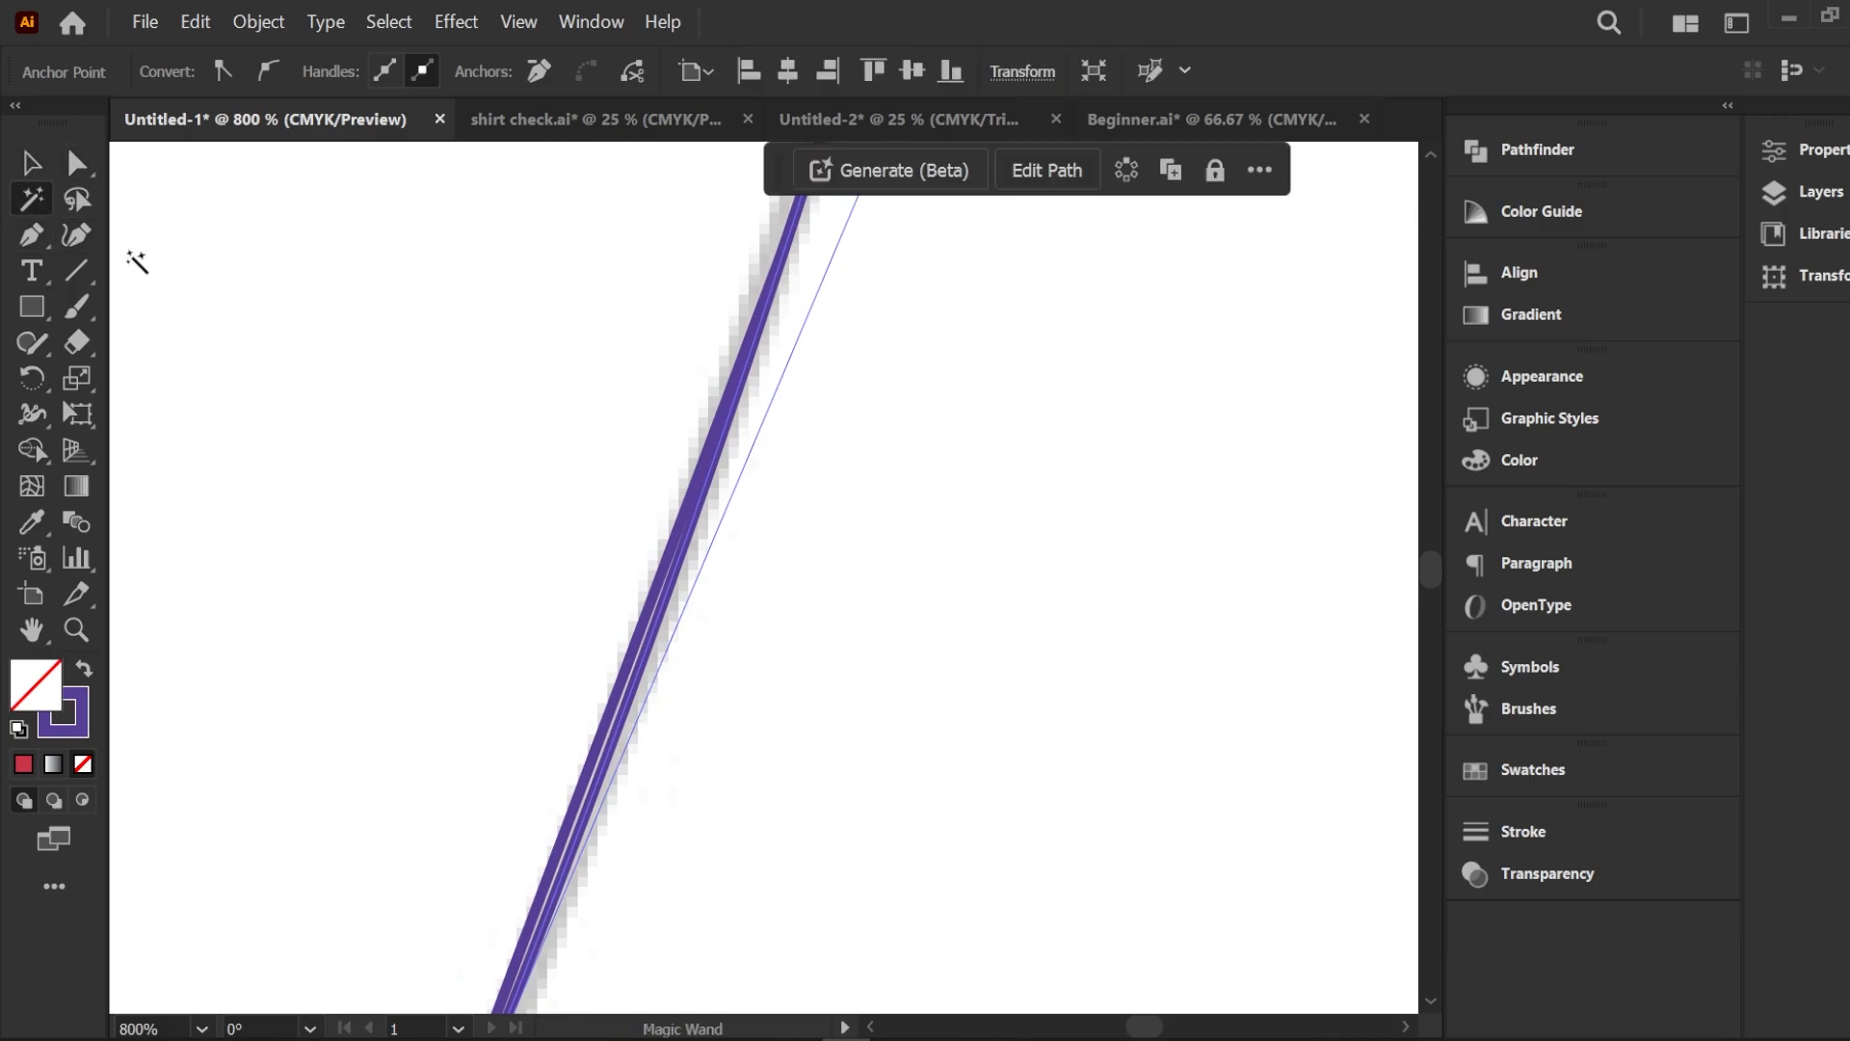
{"action": "left_click", "coordinate": [29, 163]}
{"action": "scroll", "coordinate": [448, 409], "scroll_direction": "down", "scroll_amount": 6}
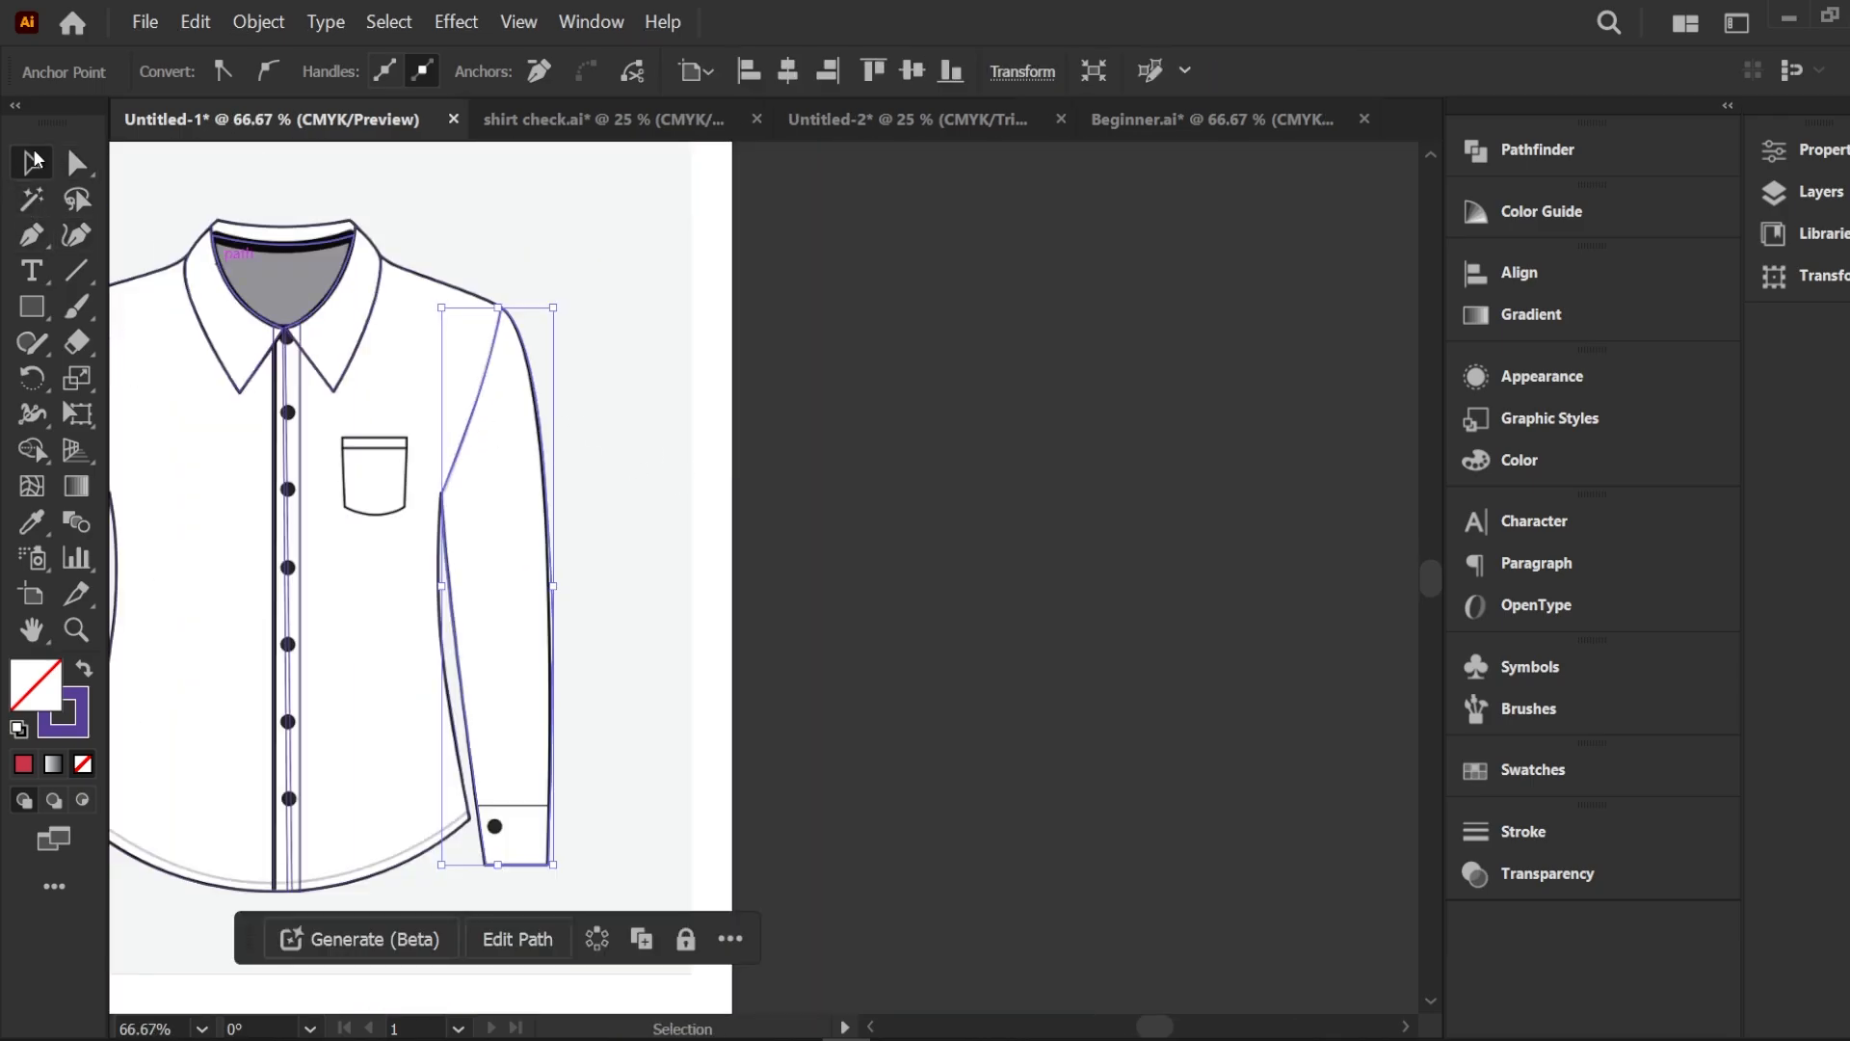
{"action": "left_click", "coordinate": [586, 247]}
{"action": "left_click_drag", "start_coordinate": [525, 251], "coordinate": [696, 243]}
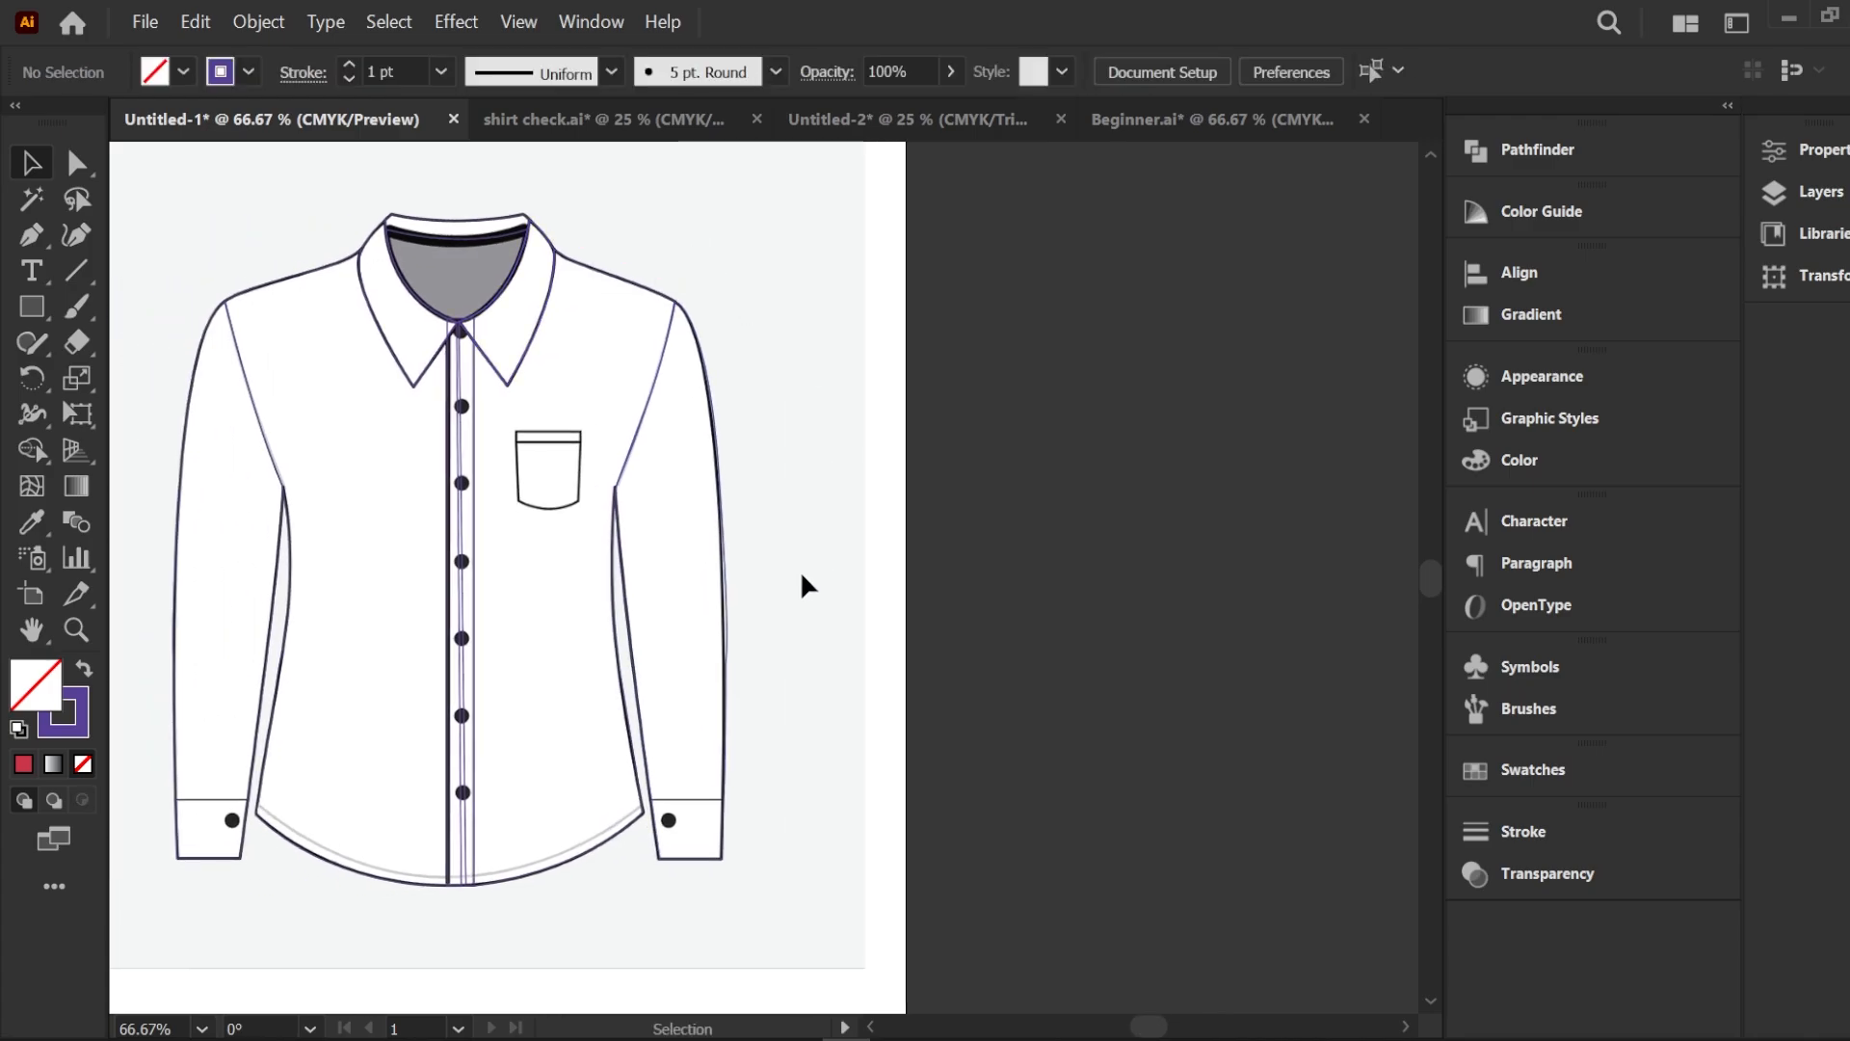
Trace the left cuff as a closed four-corner Pen shape from the cuff seam to the sleeve's lower edge, and deselect it
{"action": "scroll", "coordinate": [227, 763], "scroll_direction": "up", "scroll_amount": 3}
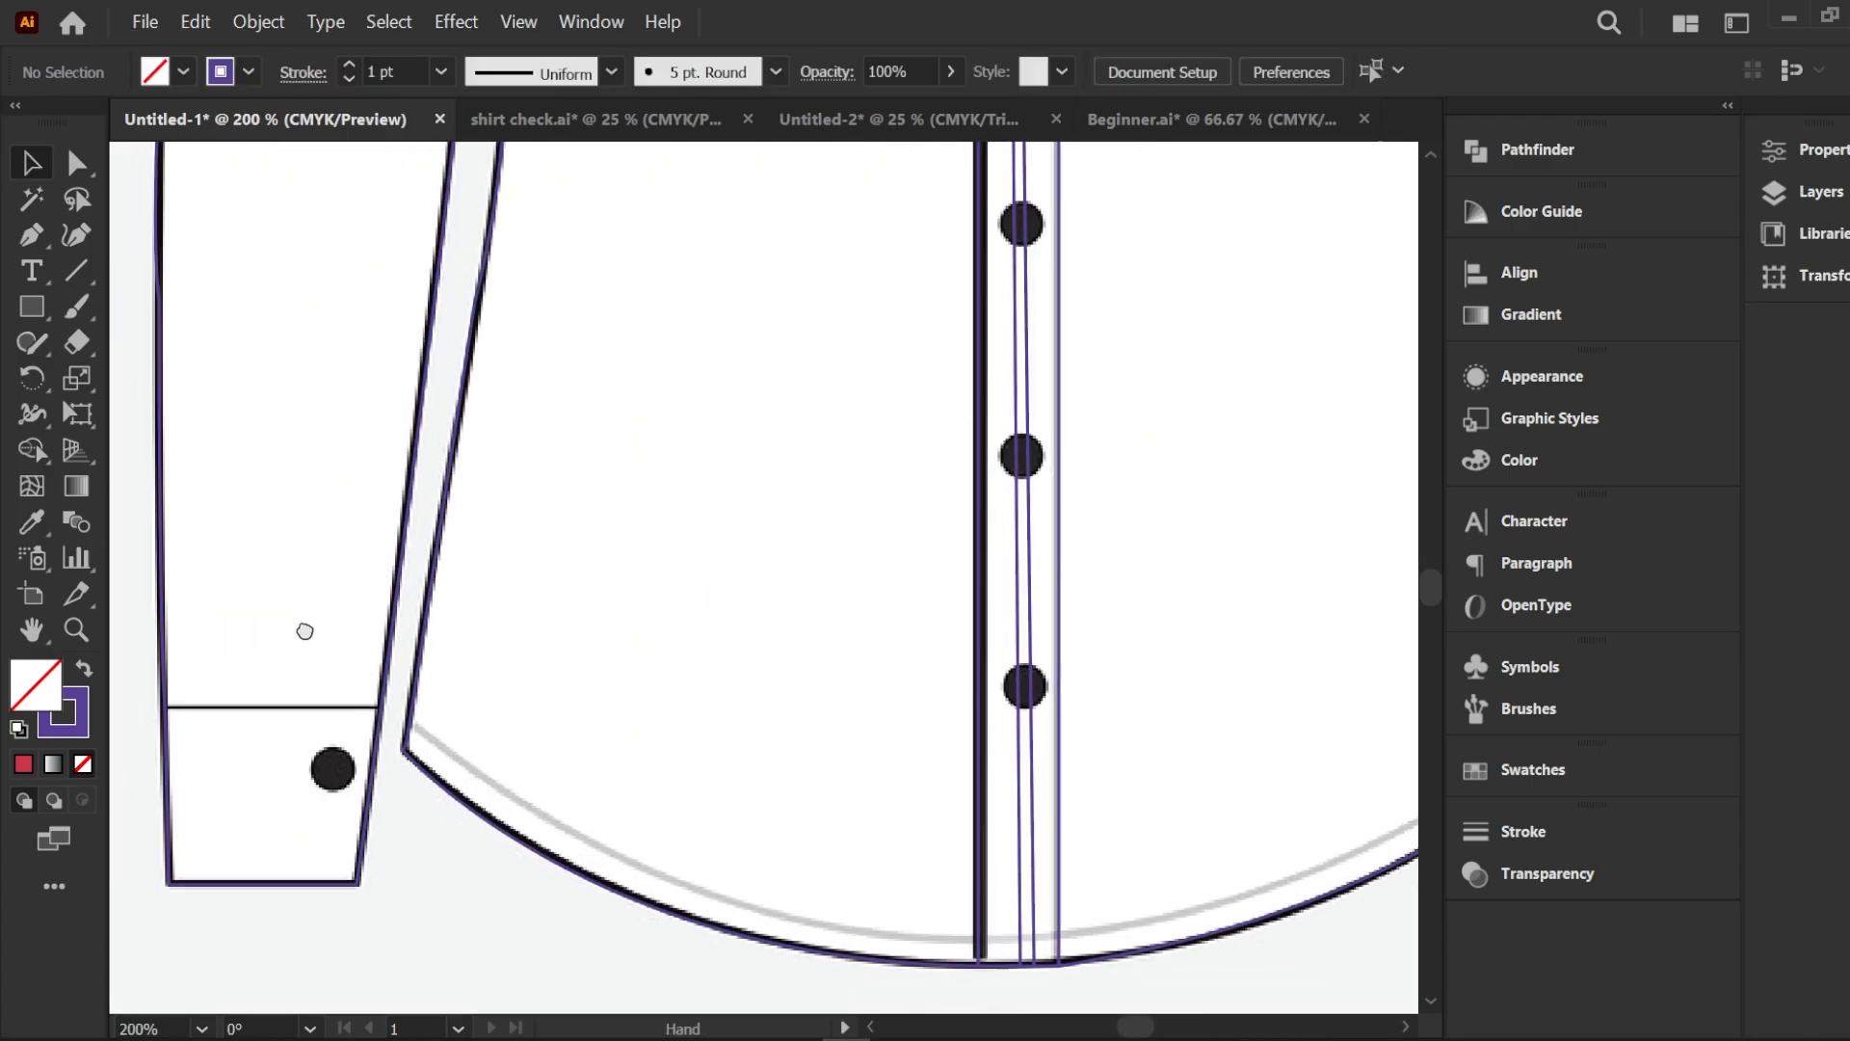
{"action": "left_click", "coordinate": [38, 231]}
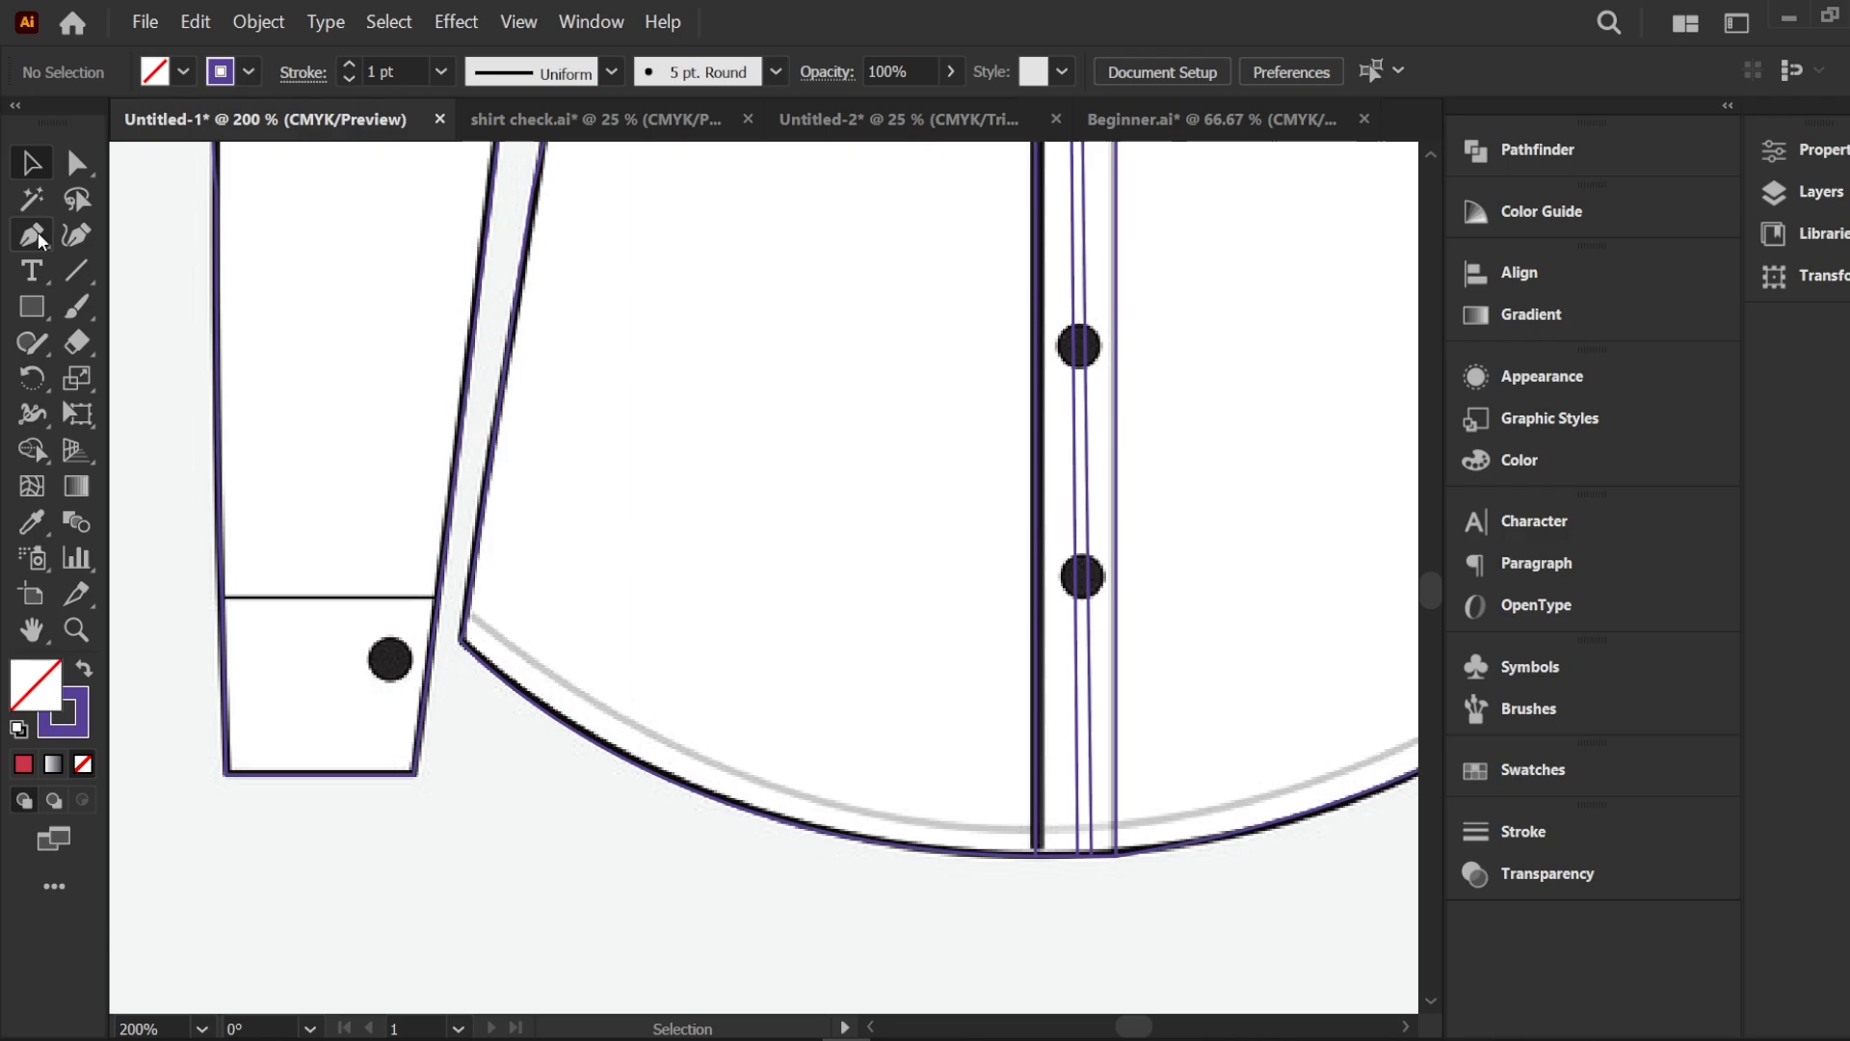
{"action": "left_click", "coordinate": [221, 597]}
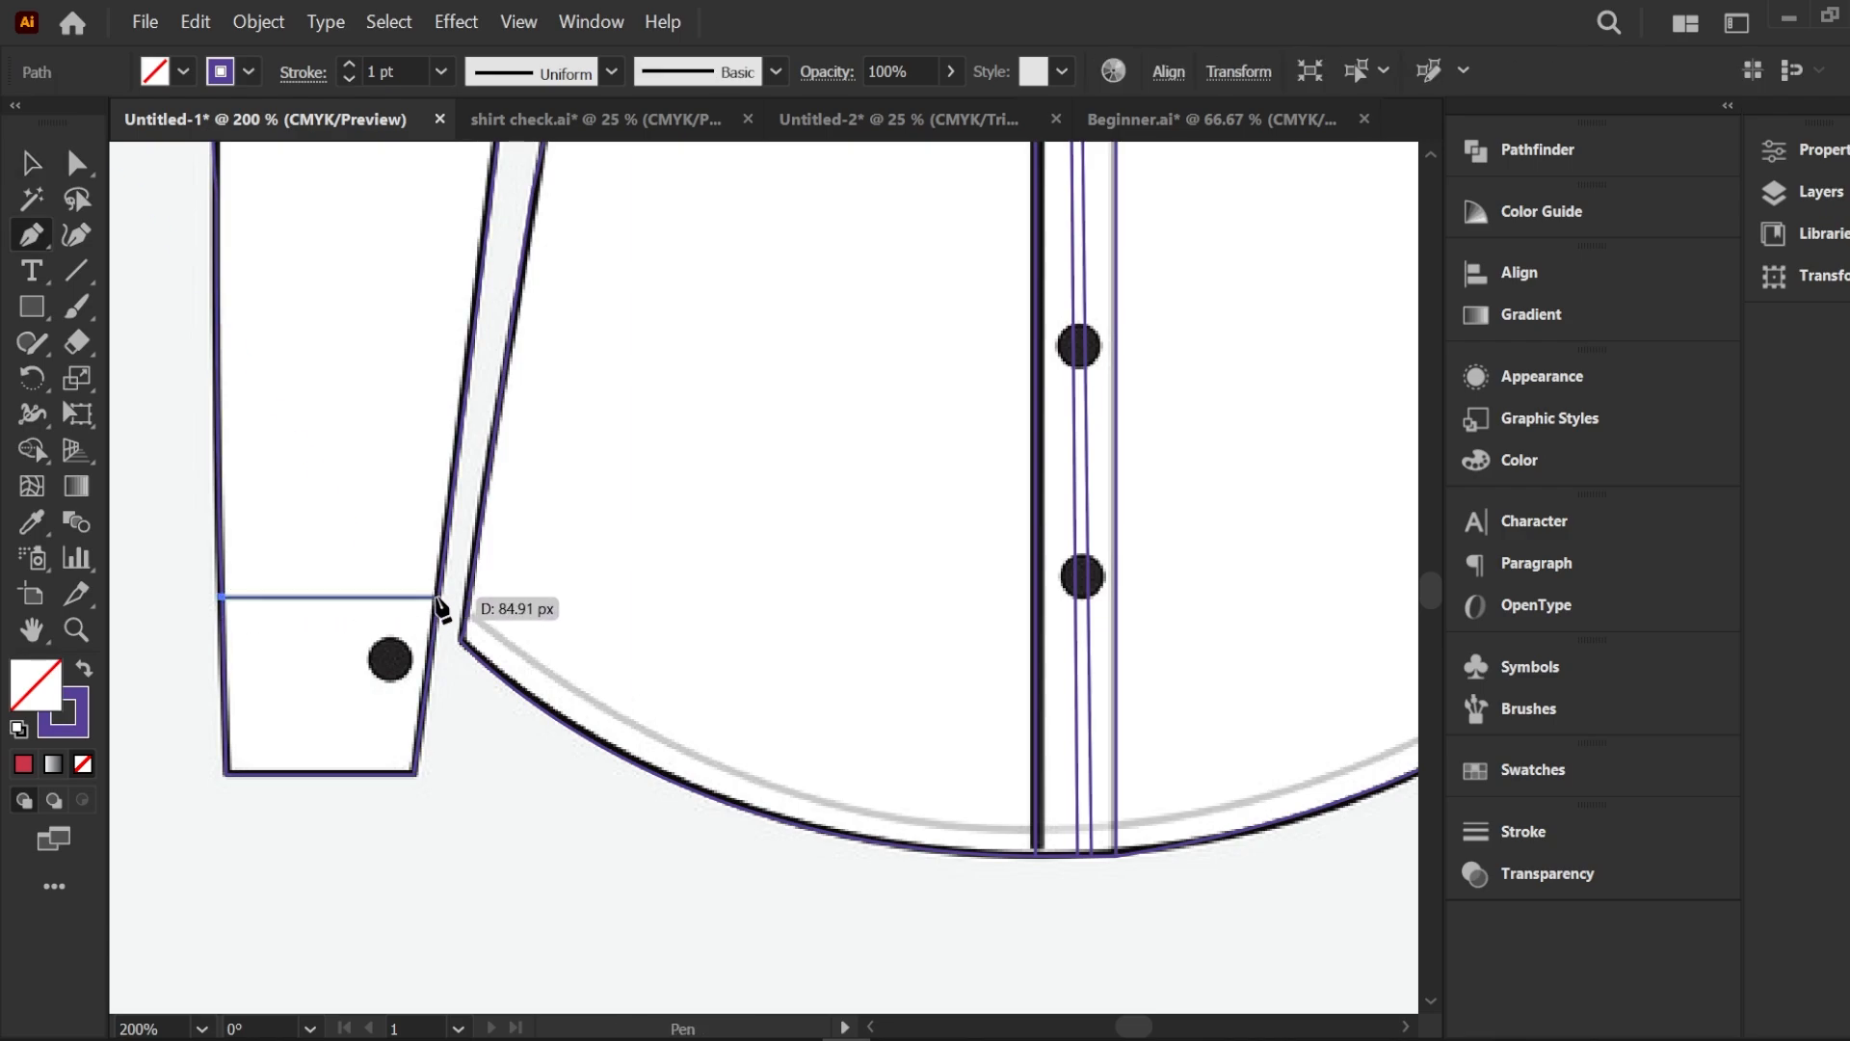
{"action": "left_click", "coordinate": [437, 599]}
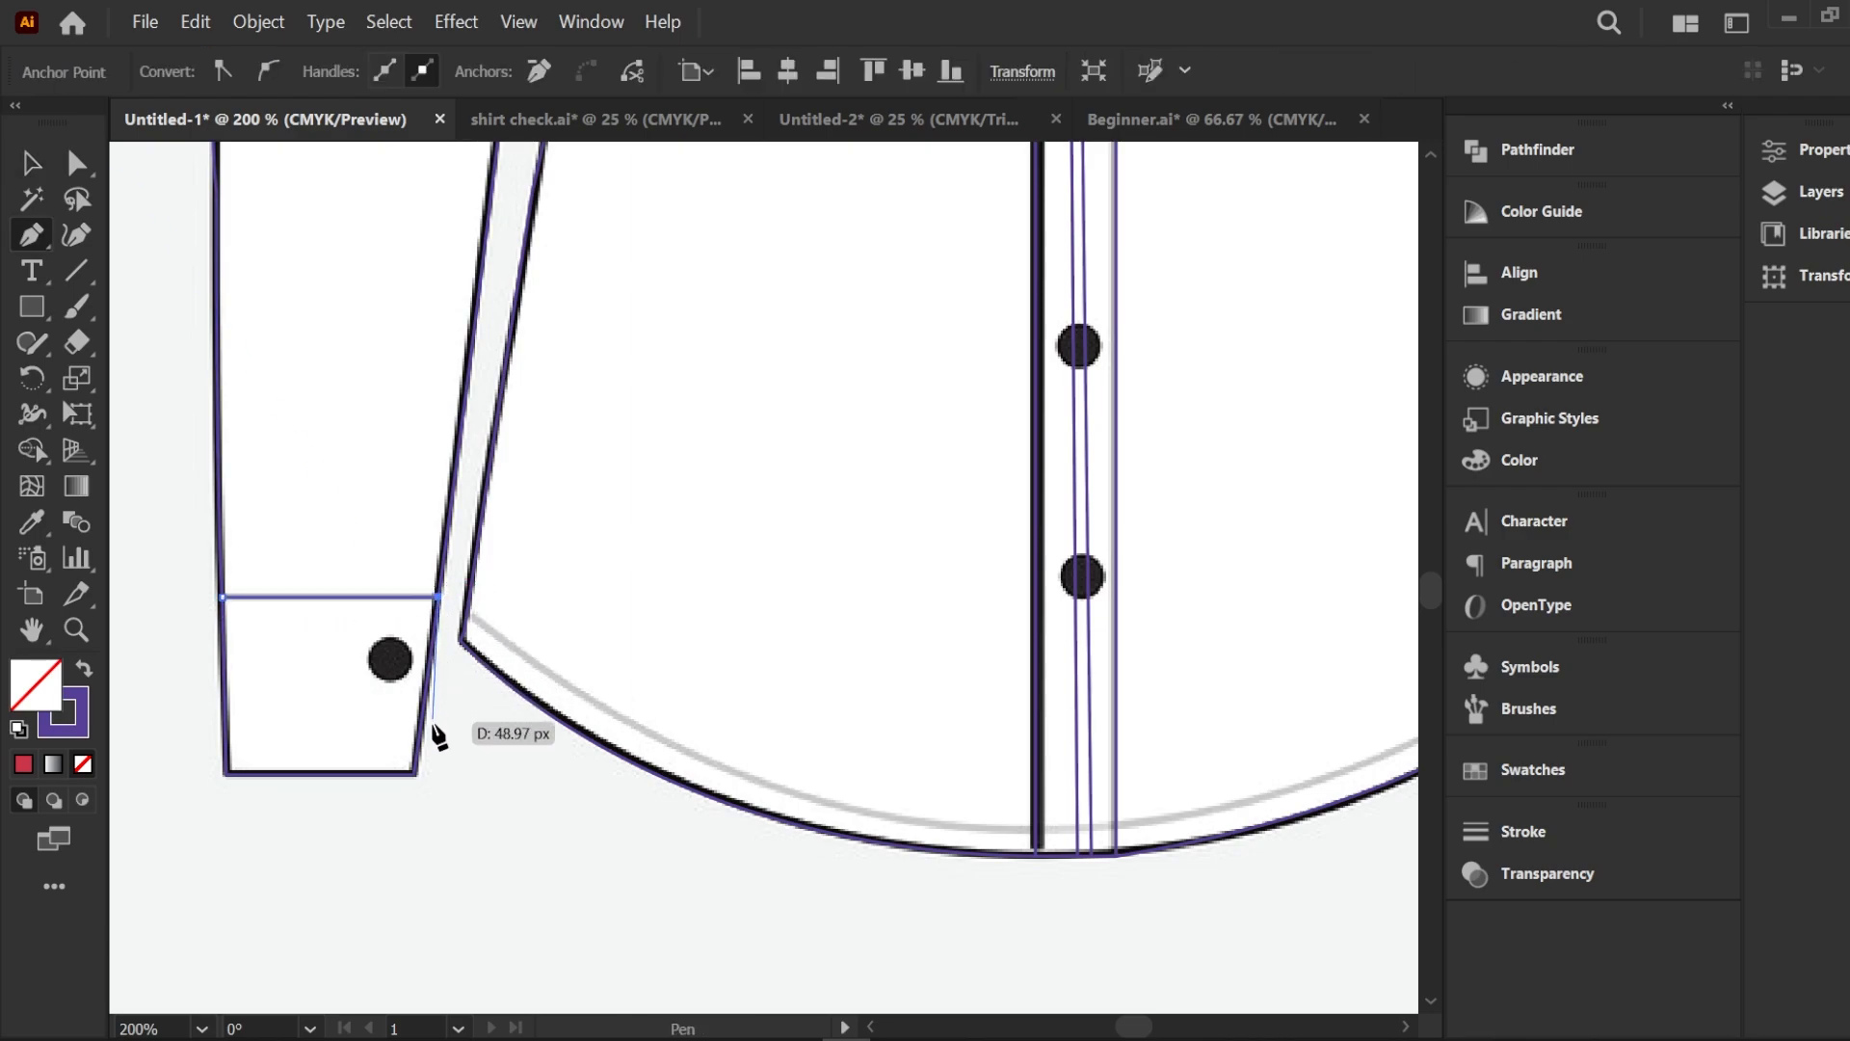
{"action": "left_click", "coordinate": [415, 773]}
{"action": "left_click", "coordinate": [225, 773]}
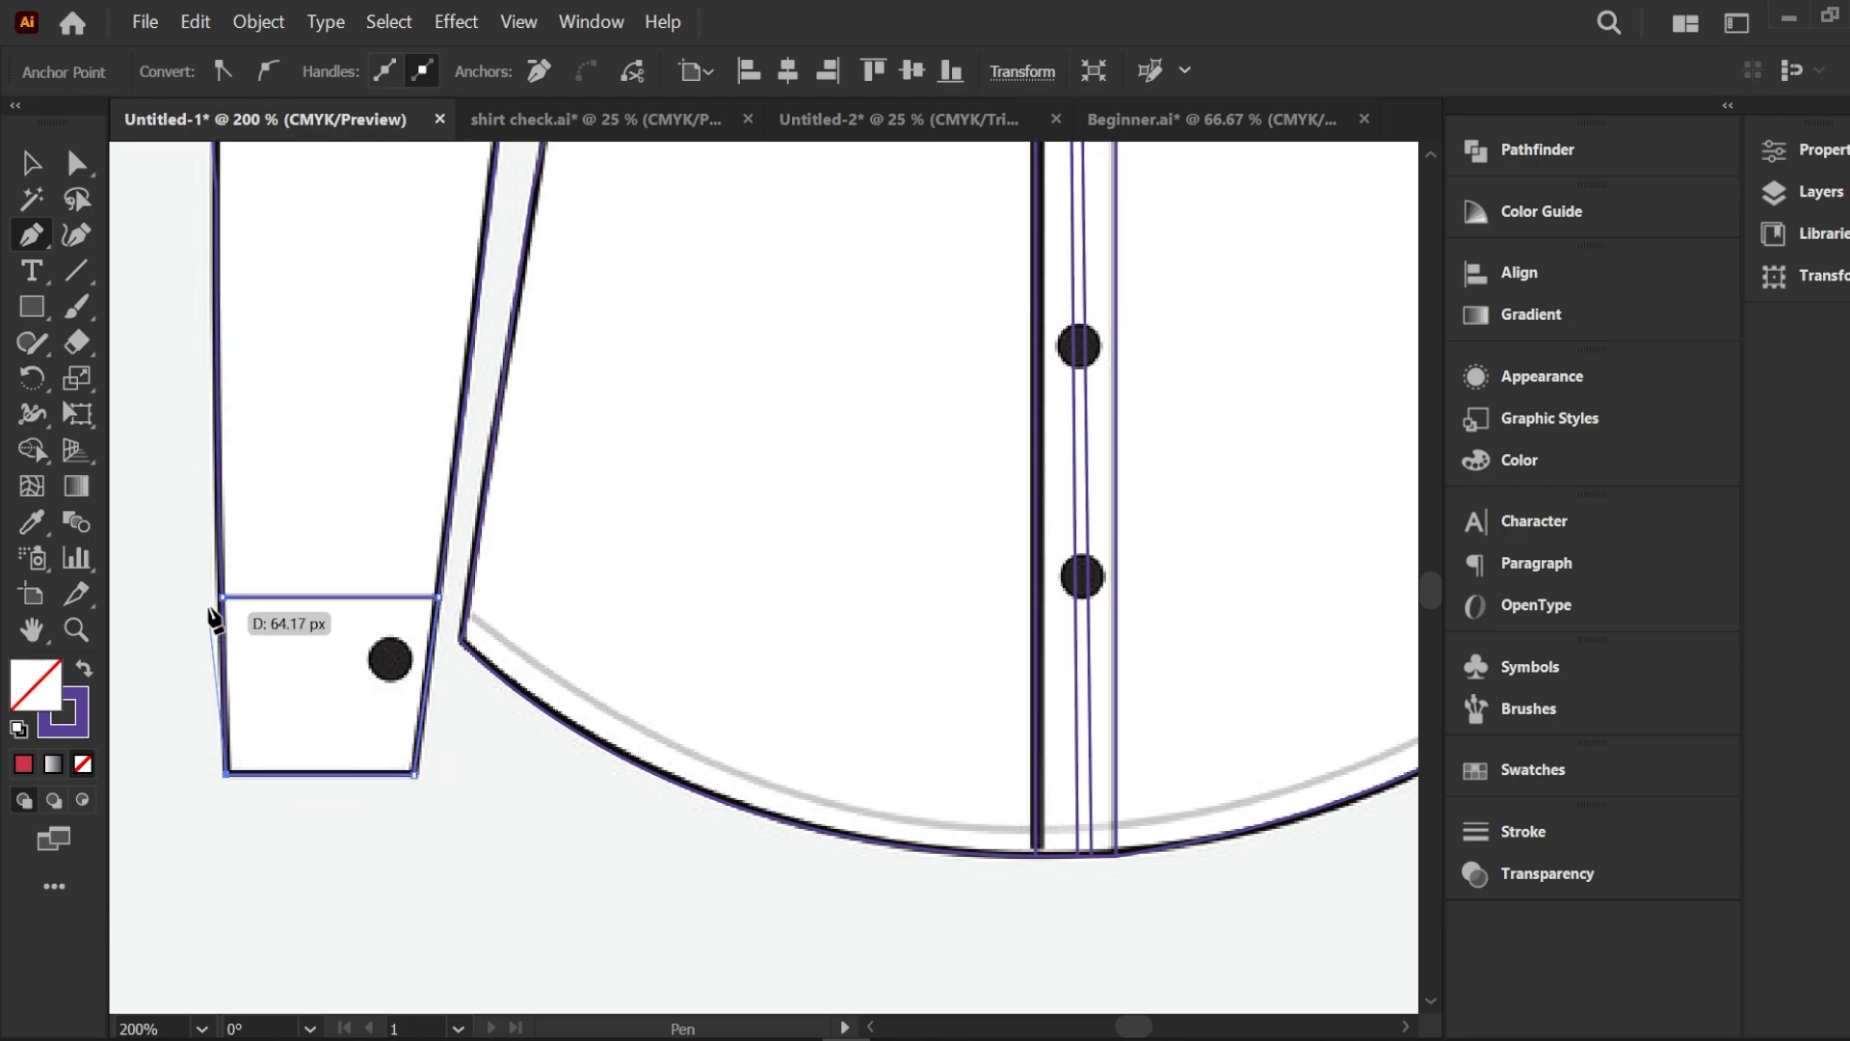
{"action": "left_click", "coordinate": [223, 599]}
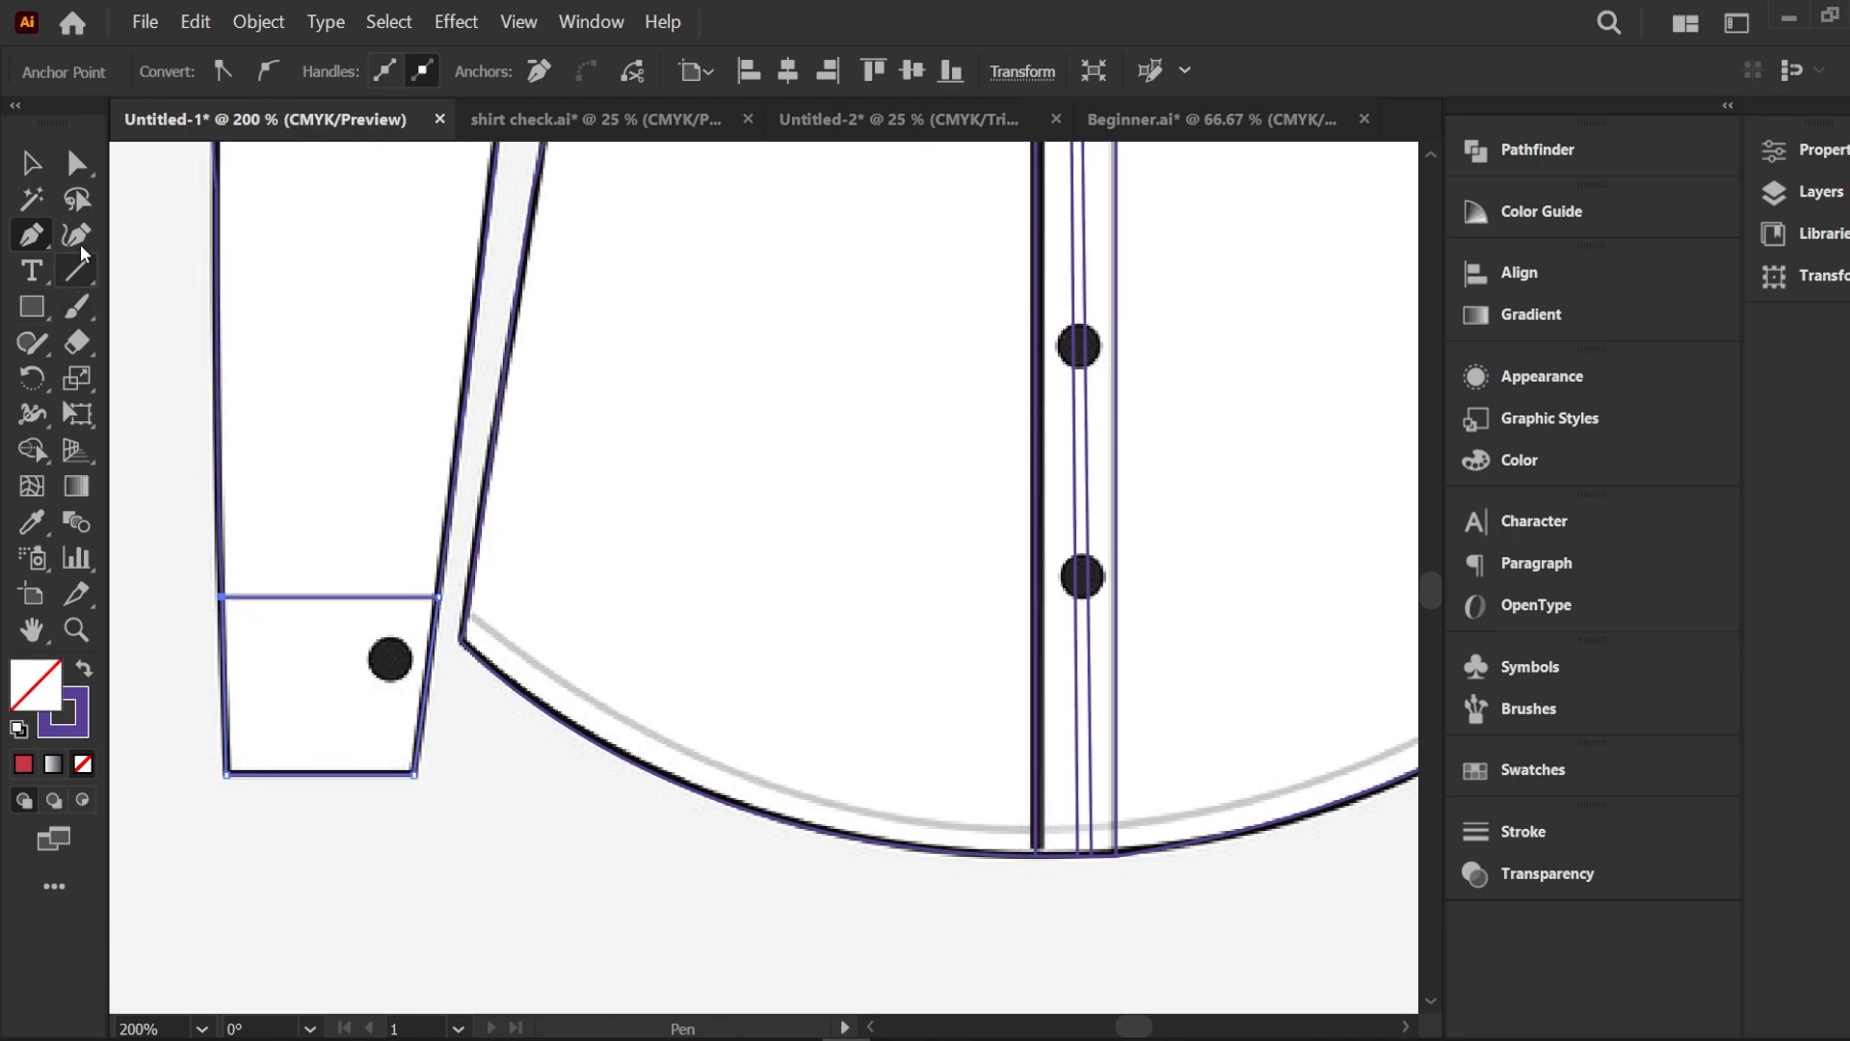
{"action": "left_click", "coordinate": [31, 162]}
{"action": "left_click", "coordinate": [540, 877]}
{"action": "scroll", "coordinate": [451, 746], "scroll_direction": "down", "scroll_amount": 3}
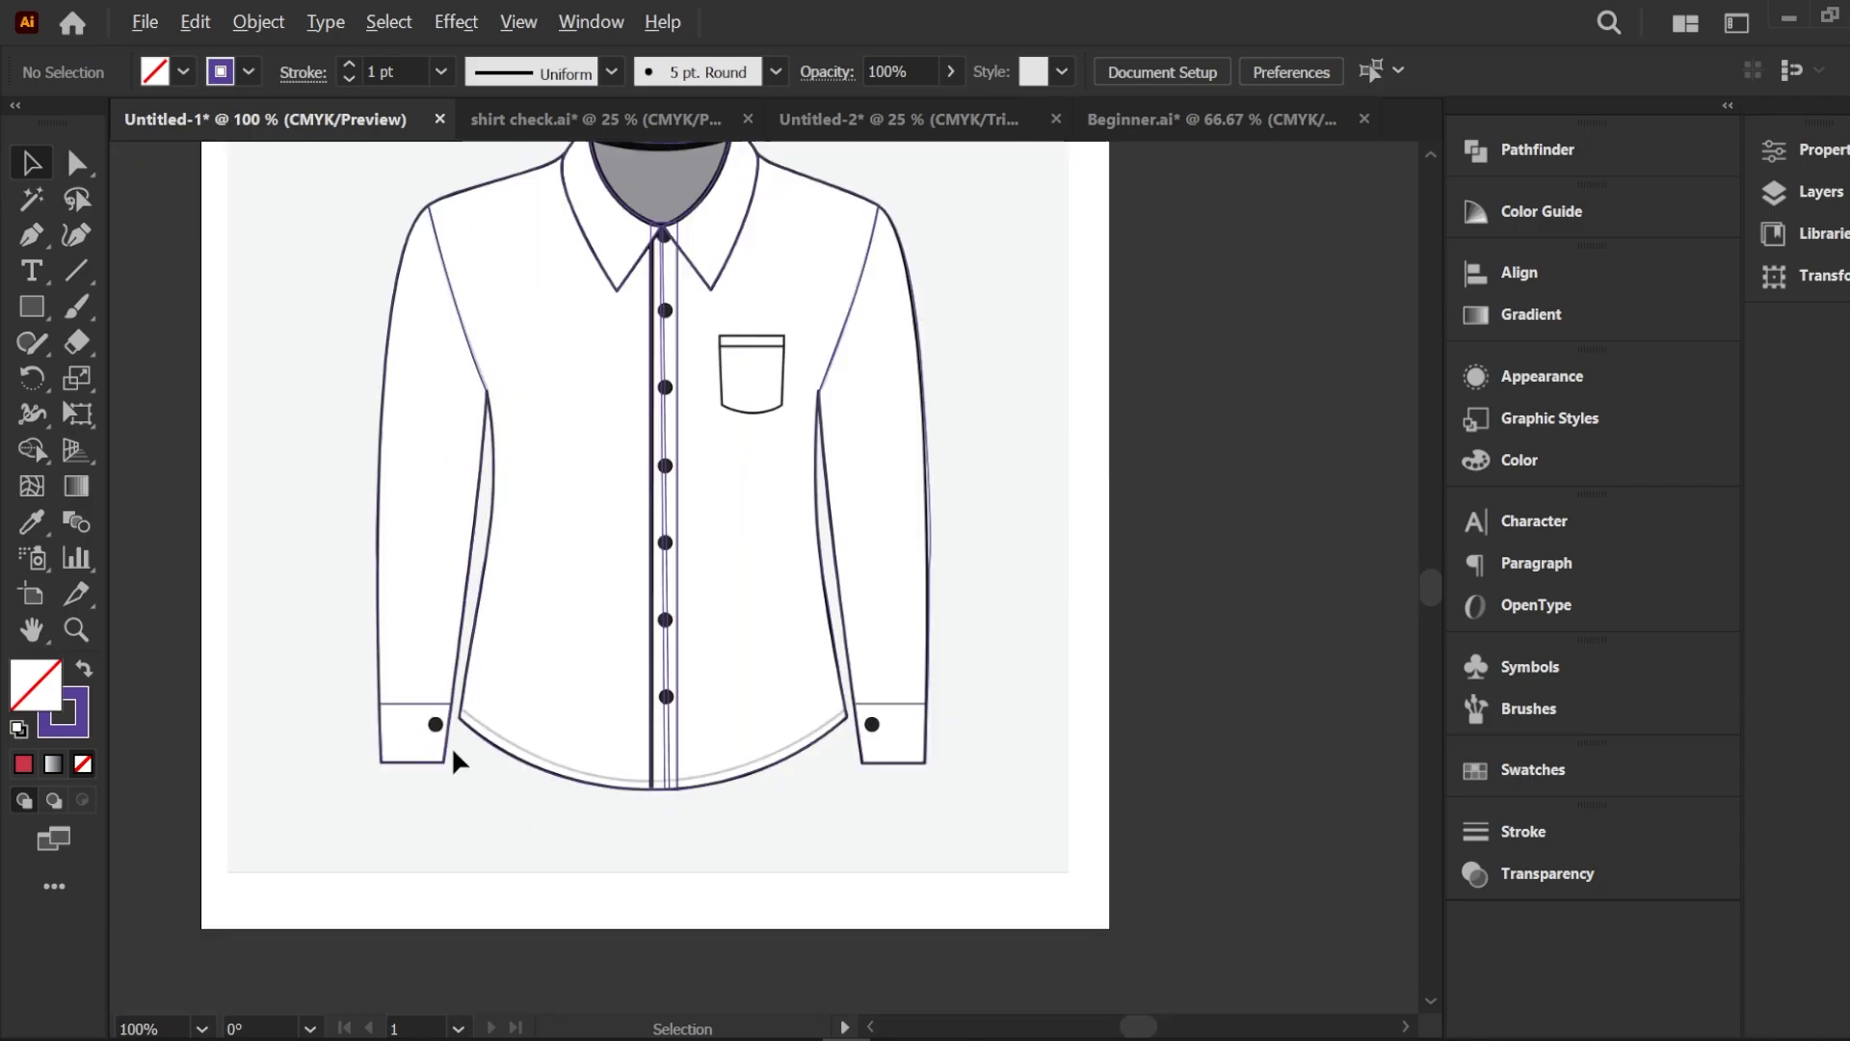
Trace the right cuff as a closed four-corner Pen shape along its seam, side edges and lower edge, and deselect it
{"action": "scroll", "coordinate": [963, 761], "scroll_direction": "up", "scroll_amount": 2}
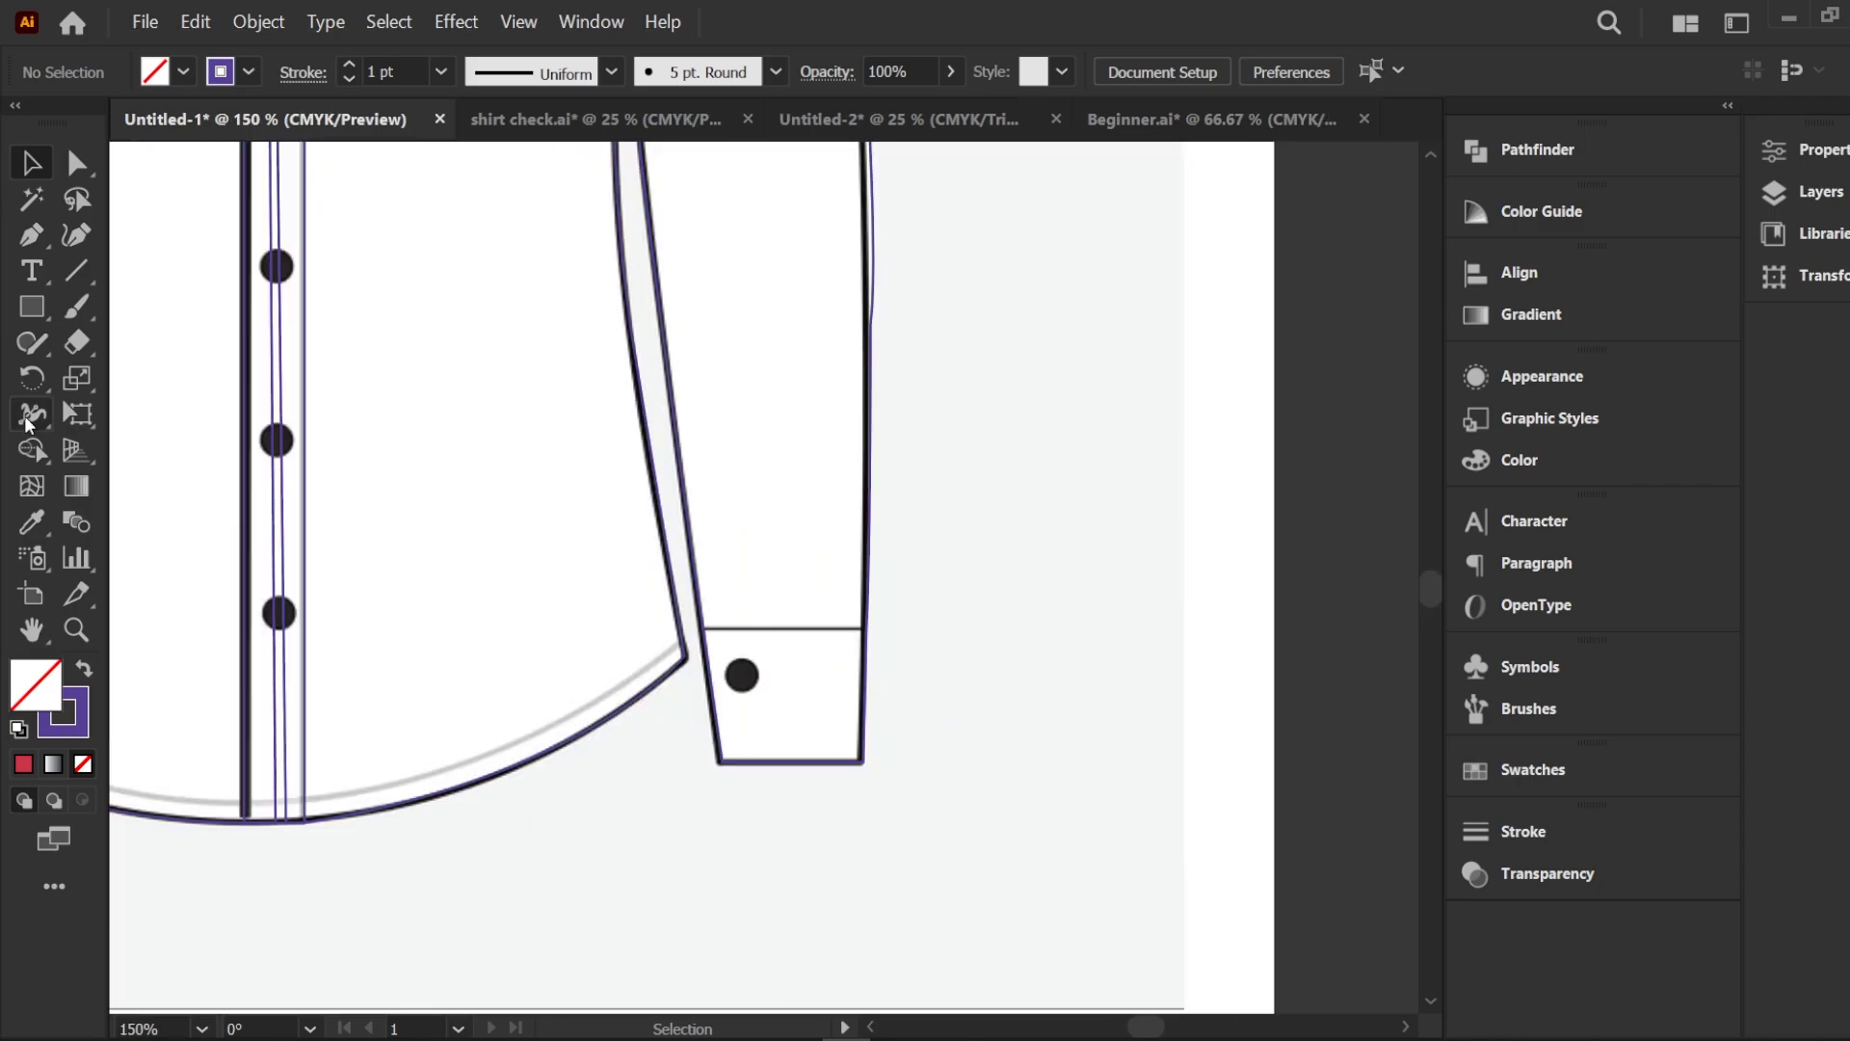
{"action": "key", "text": "p"}
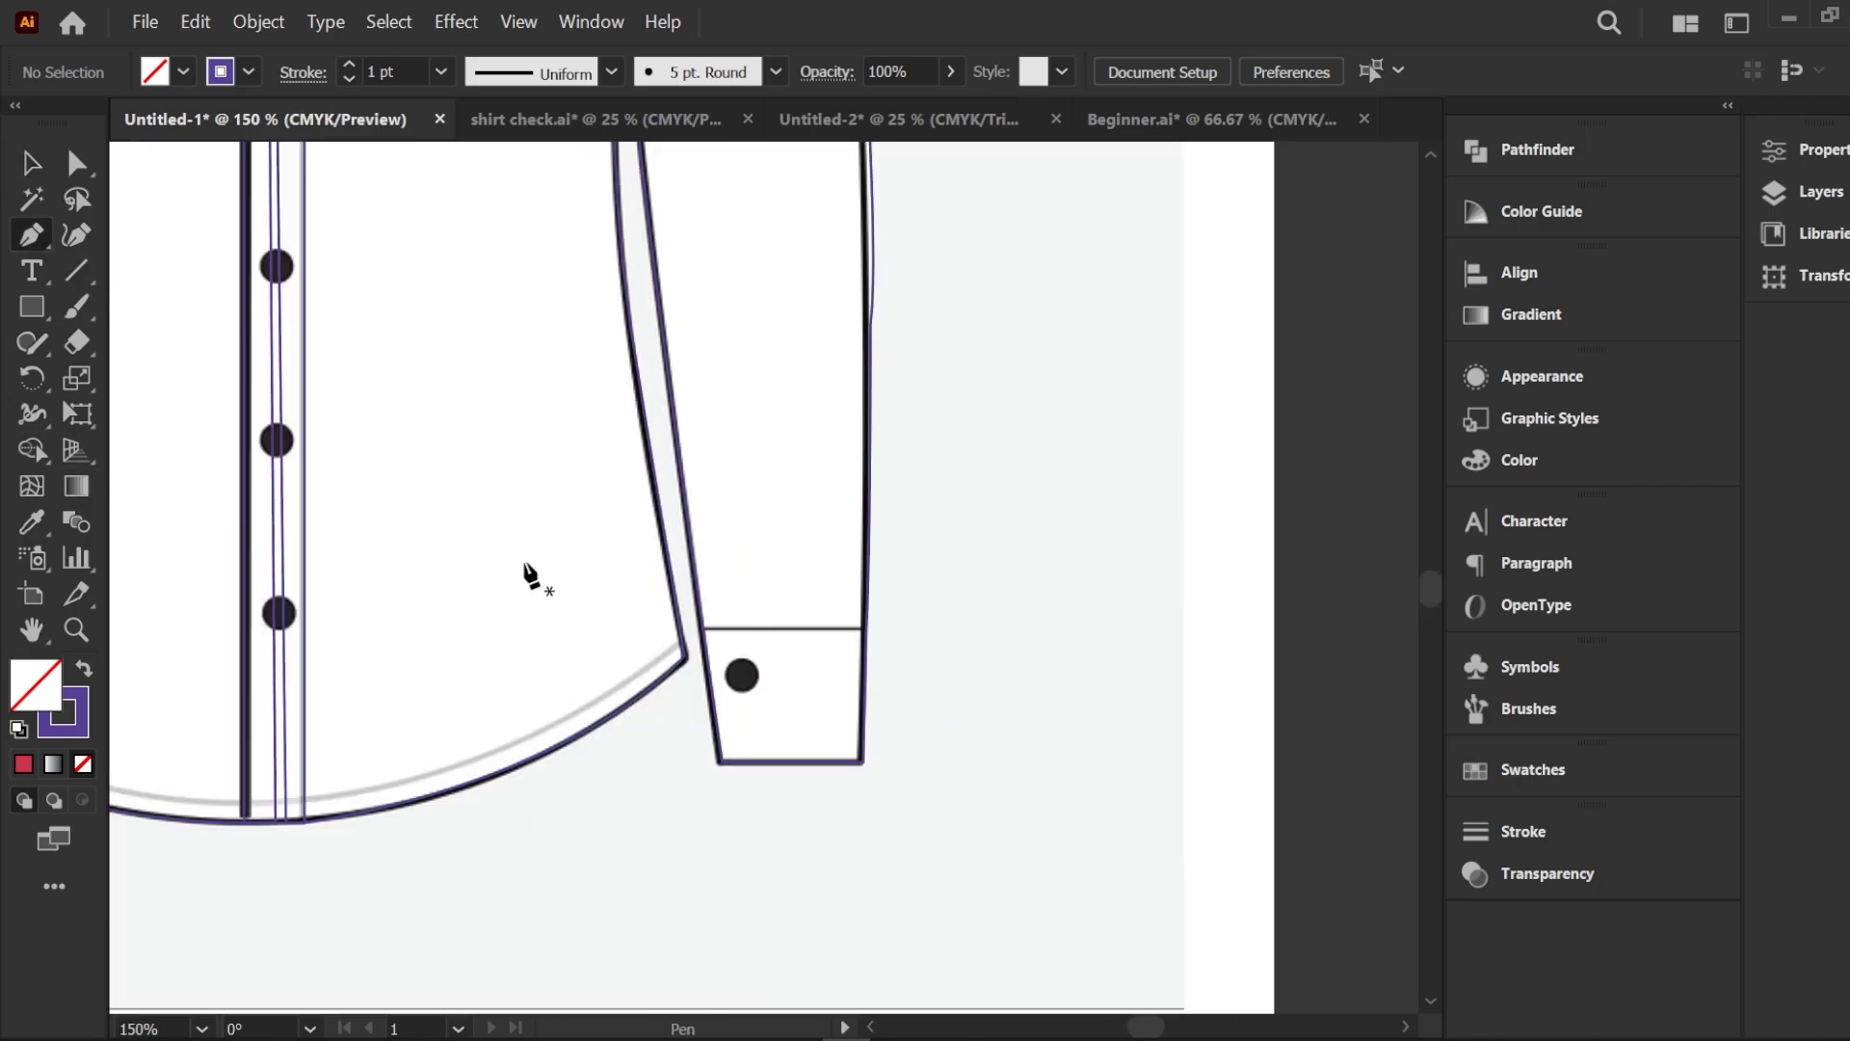
{"action": "left_click", "coordinate": [703, 628]}
{"action": "left_click", "coordinate": [865, 628]}
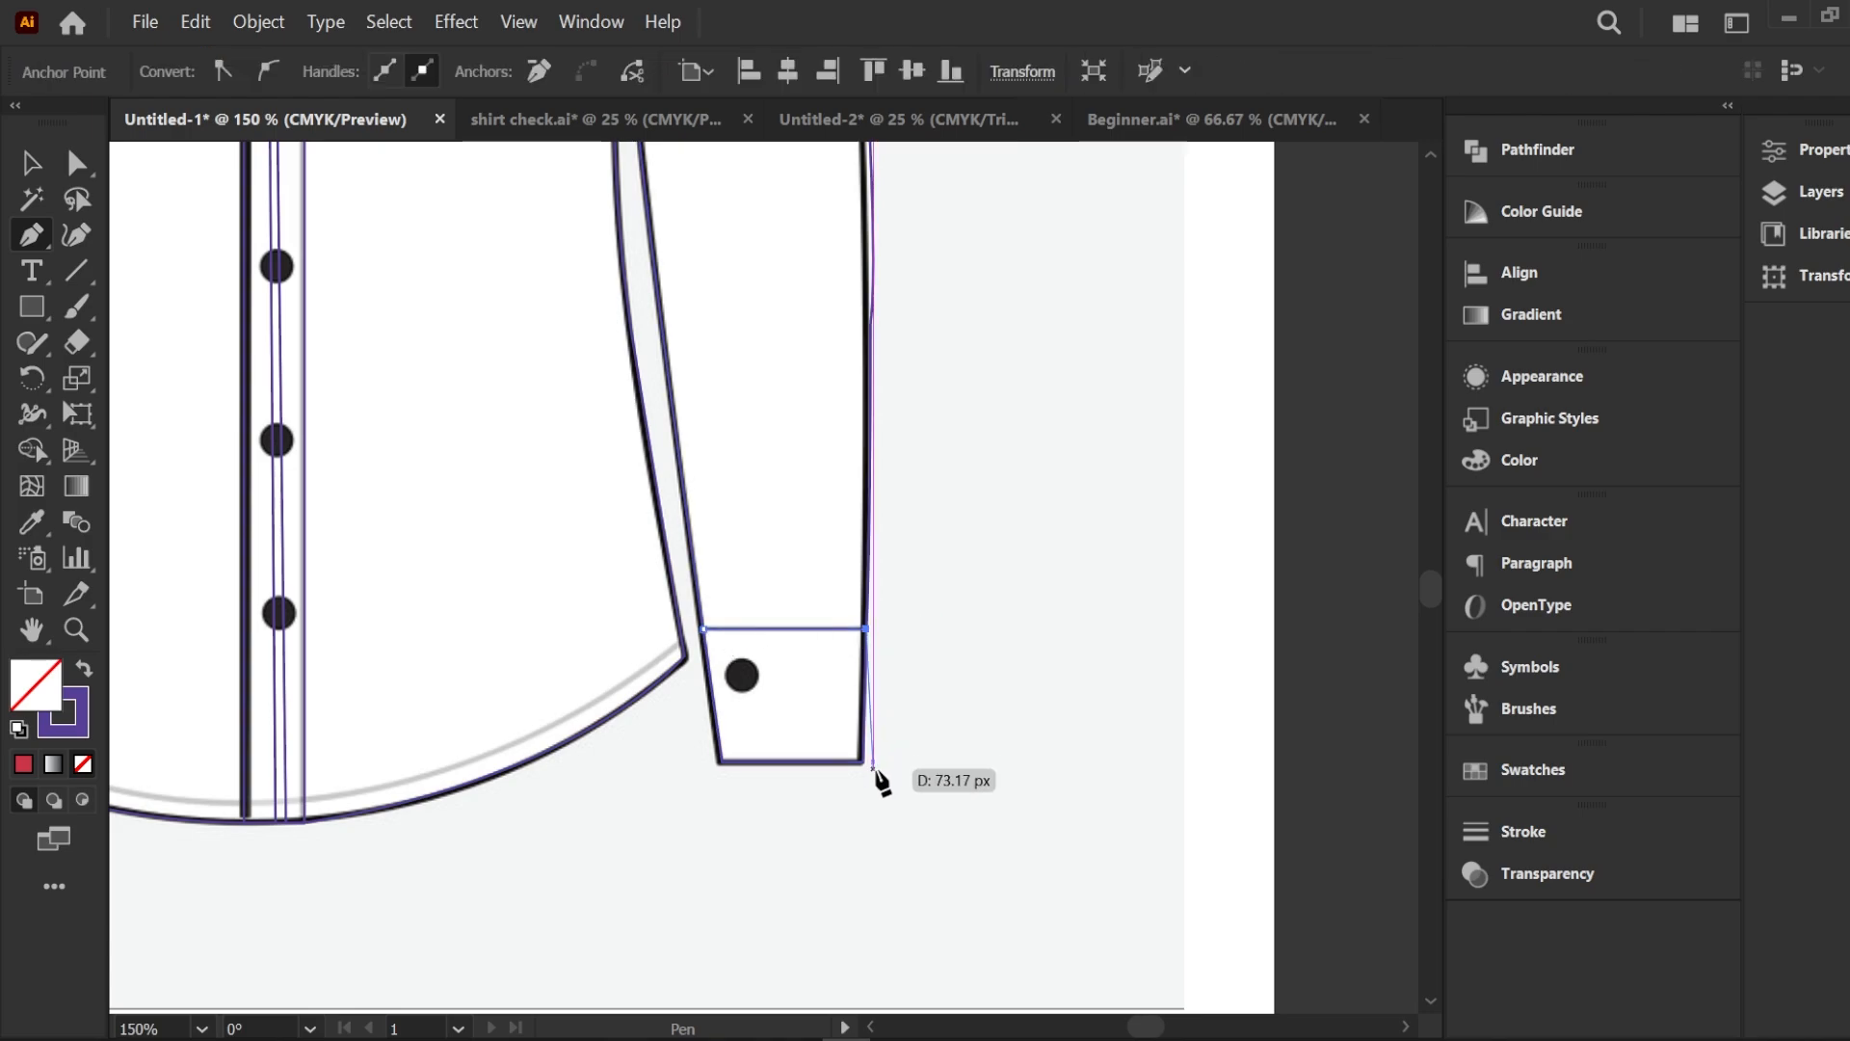
{"action": "left_click", "coordinate": [863, 762]}
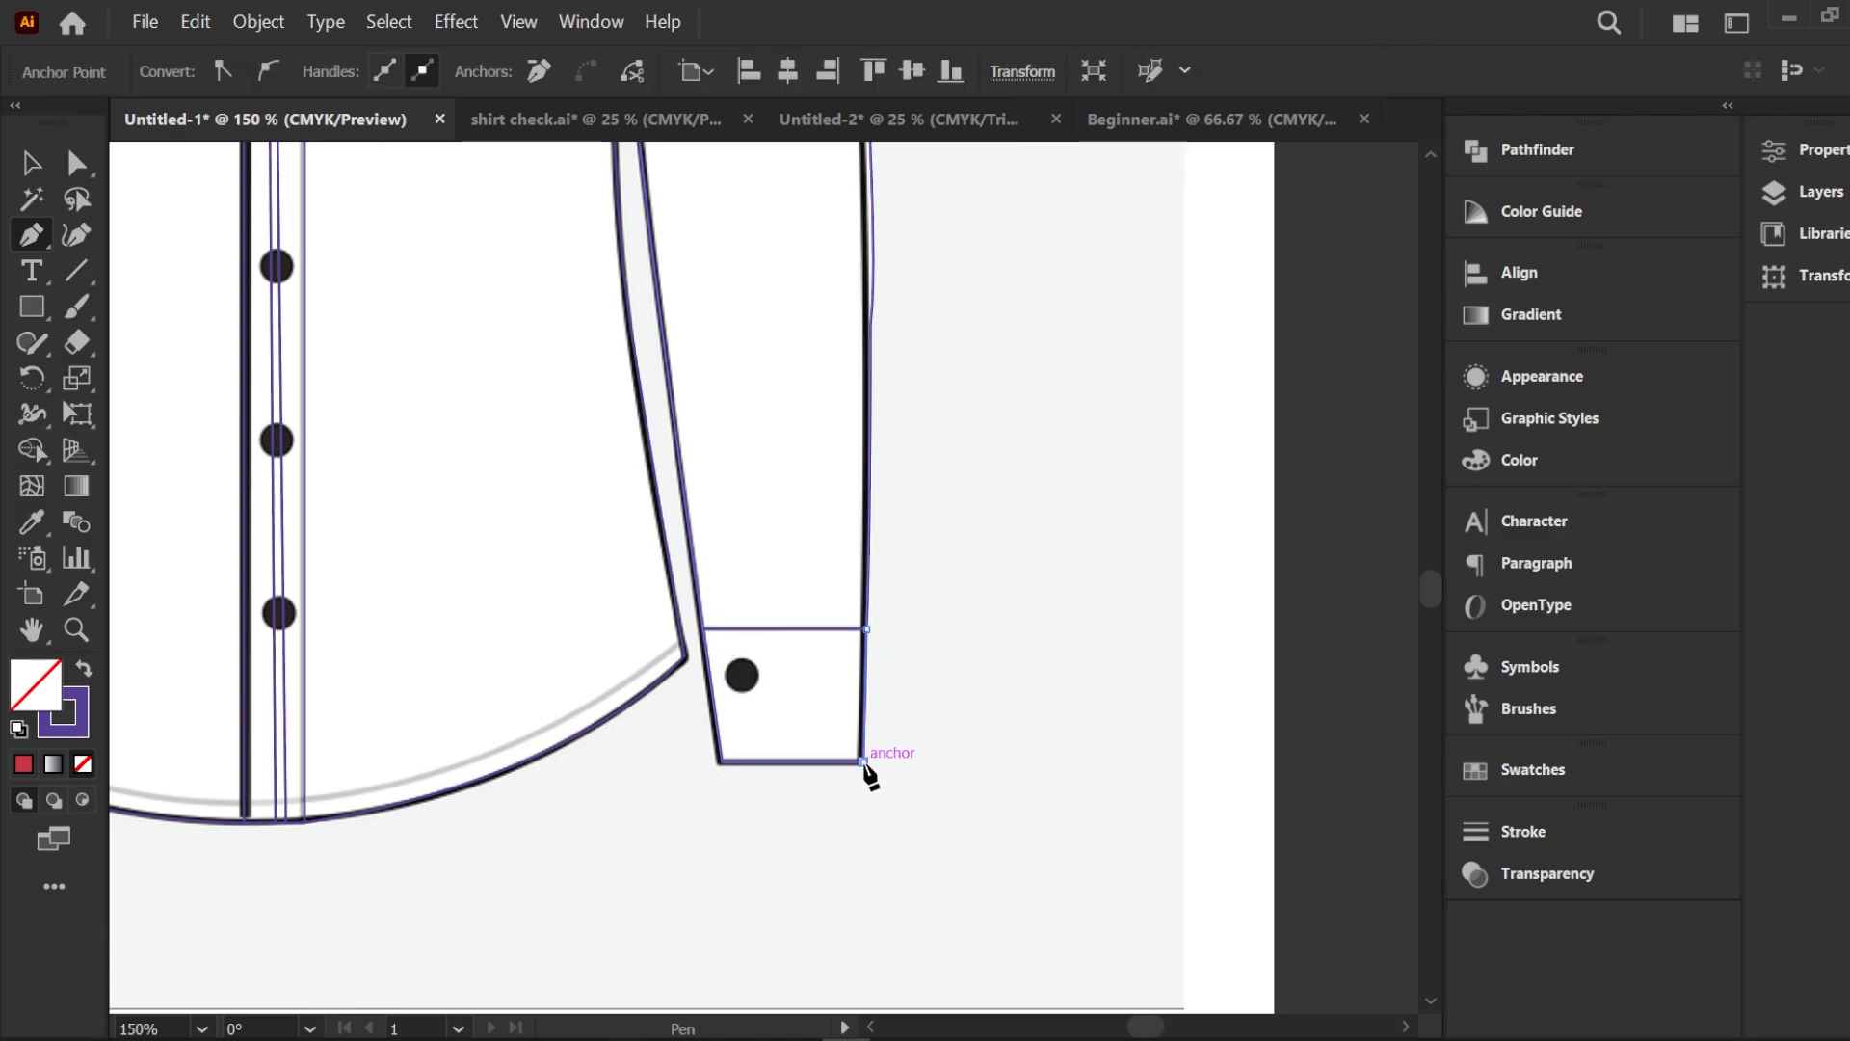
{"action": "left_click", "coordinate": [721, 762]}
{"action": "left_click", "coordinate": [703, 628]}
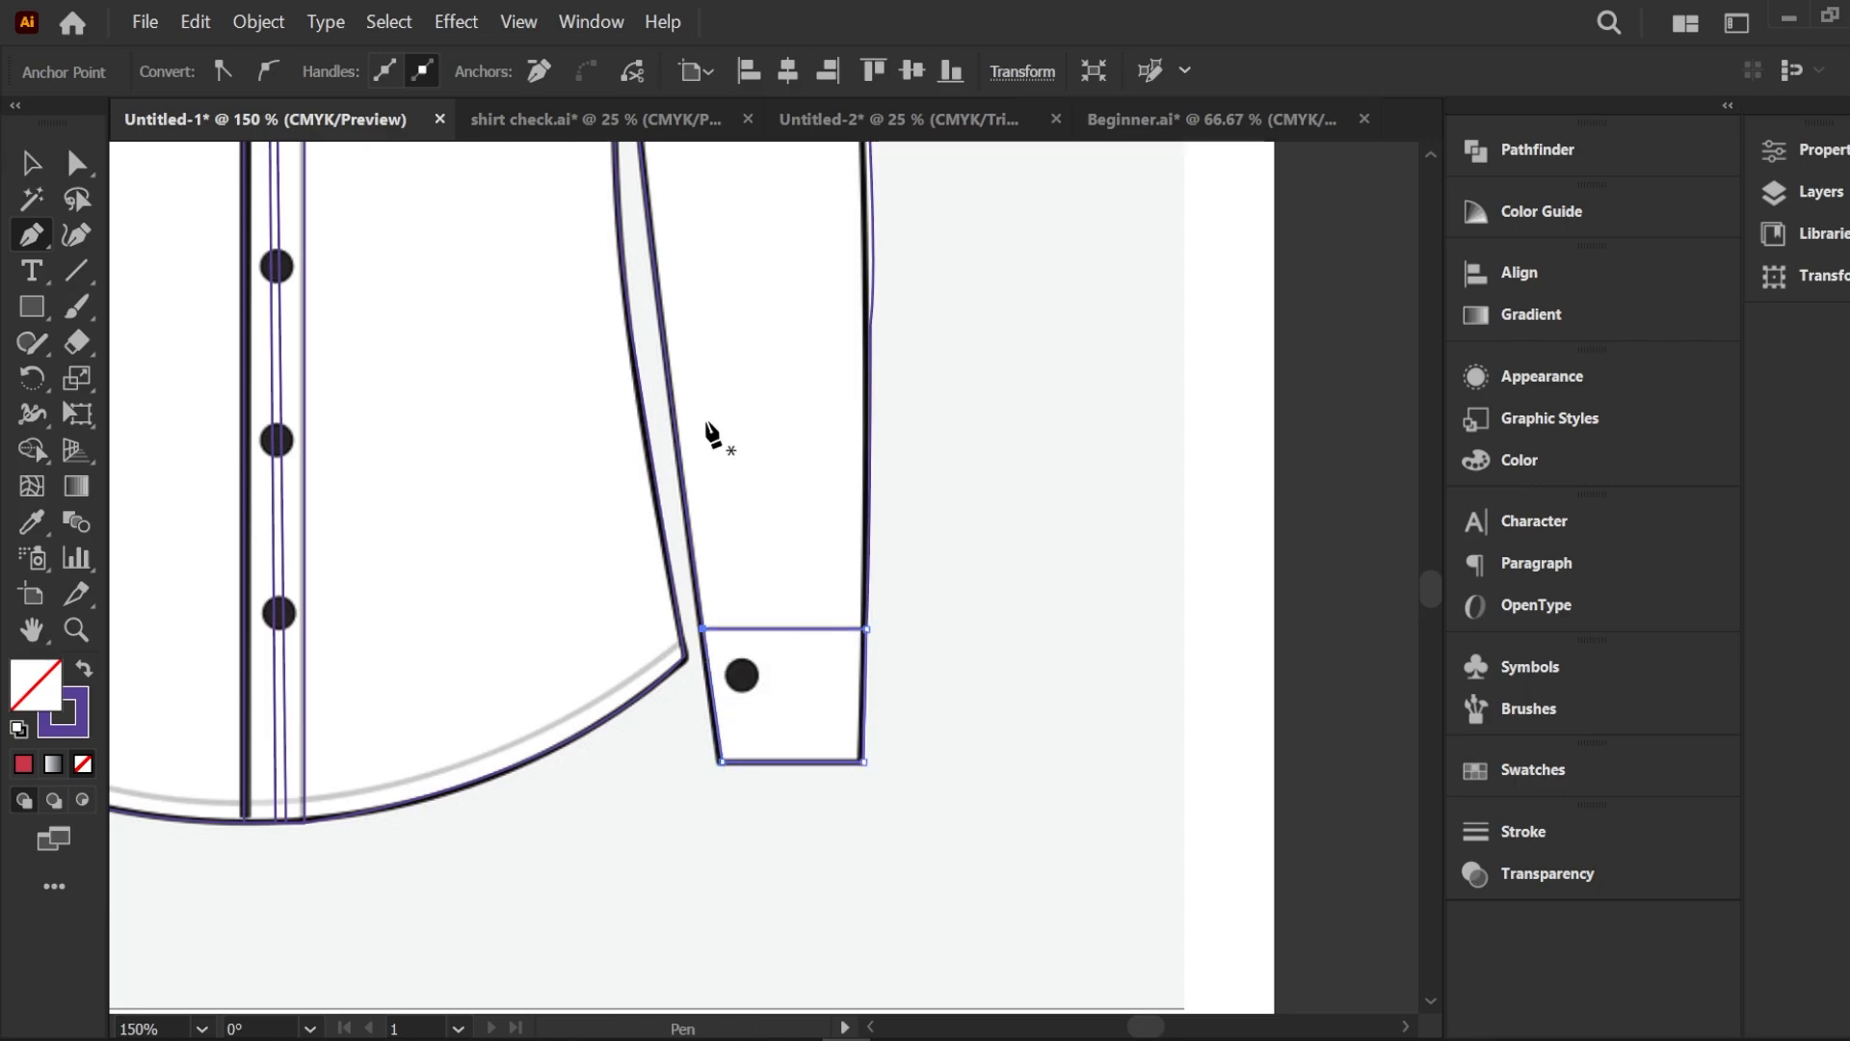
{"action": "key", "text": "v"}
{"action": "left_click", "coordinate": [441, 823]}
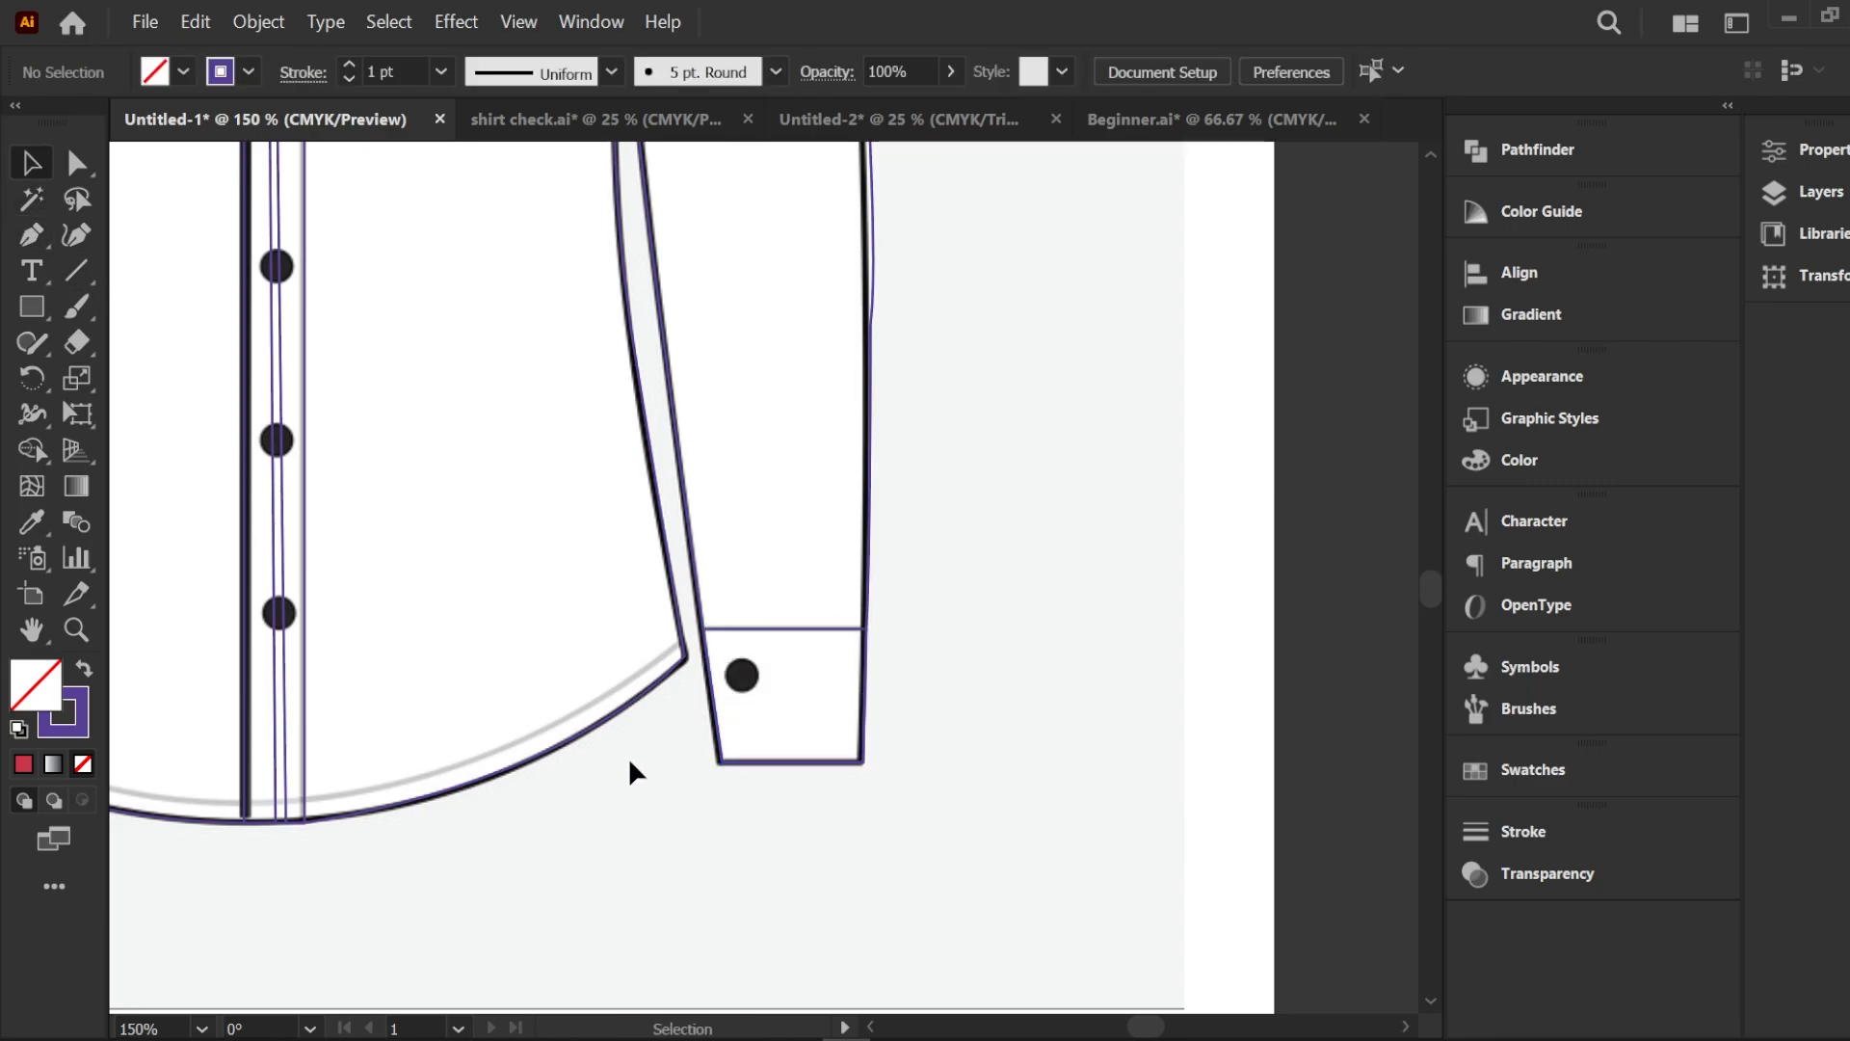
Trace the chest pocket as a closed Pen shape with straight sides and upper edge and a curved lower edge, and deselect it
{"action": "scroll", "coordinate": [752, 729], "scroll_direction": "down", "scroll_amount": 3}
{"action": "scroll", "coordinate": [587, 428], "scroll_direction": "up", "scroll_amount": 3}
{"action": "scroll", "coordinate": [587, 426], "scroll_direction": "down", "scroll_amount": 1}
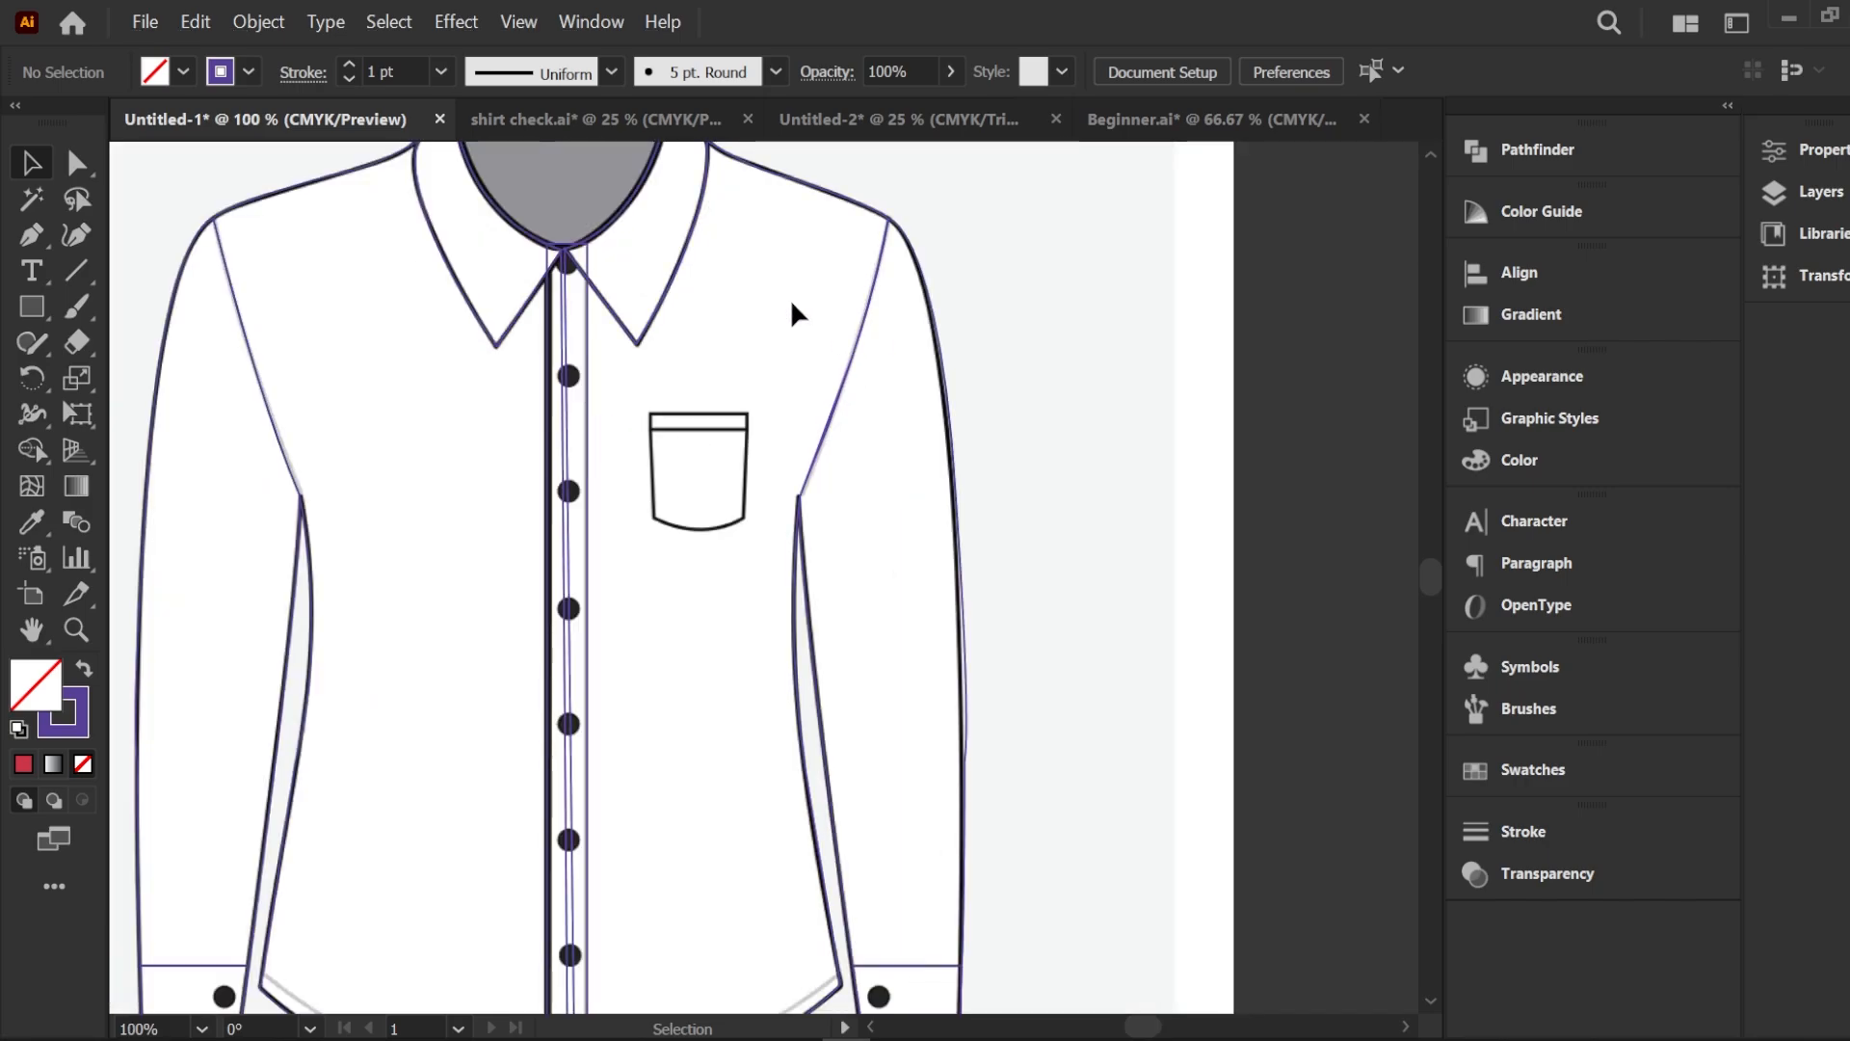
{"action": "scroll", "coordinate": [701, 425], "scroll_direction": "up", "scroll_amount": 2}
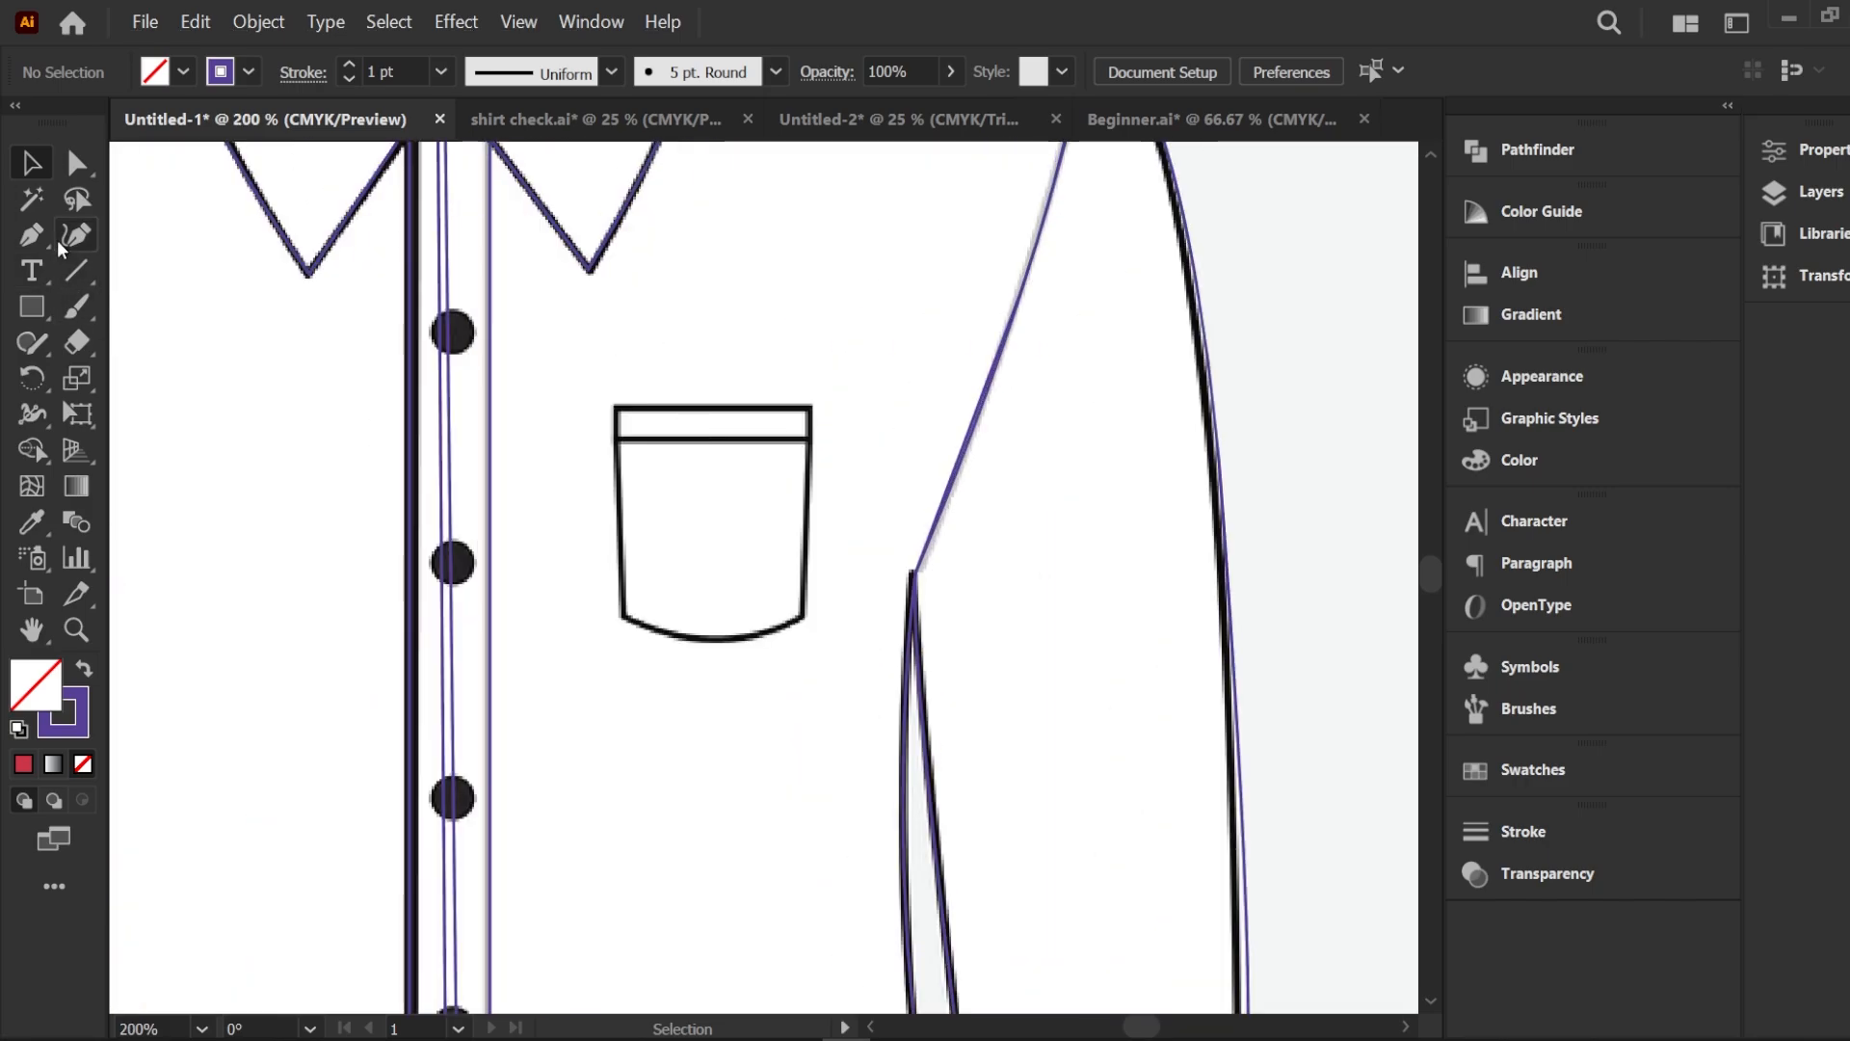
{"action": "key", "text": "p"}
{"action": "left_click", "coordinate": [615, 406]}
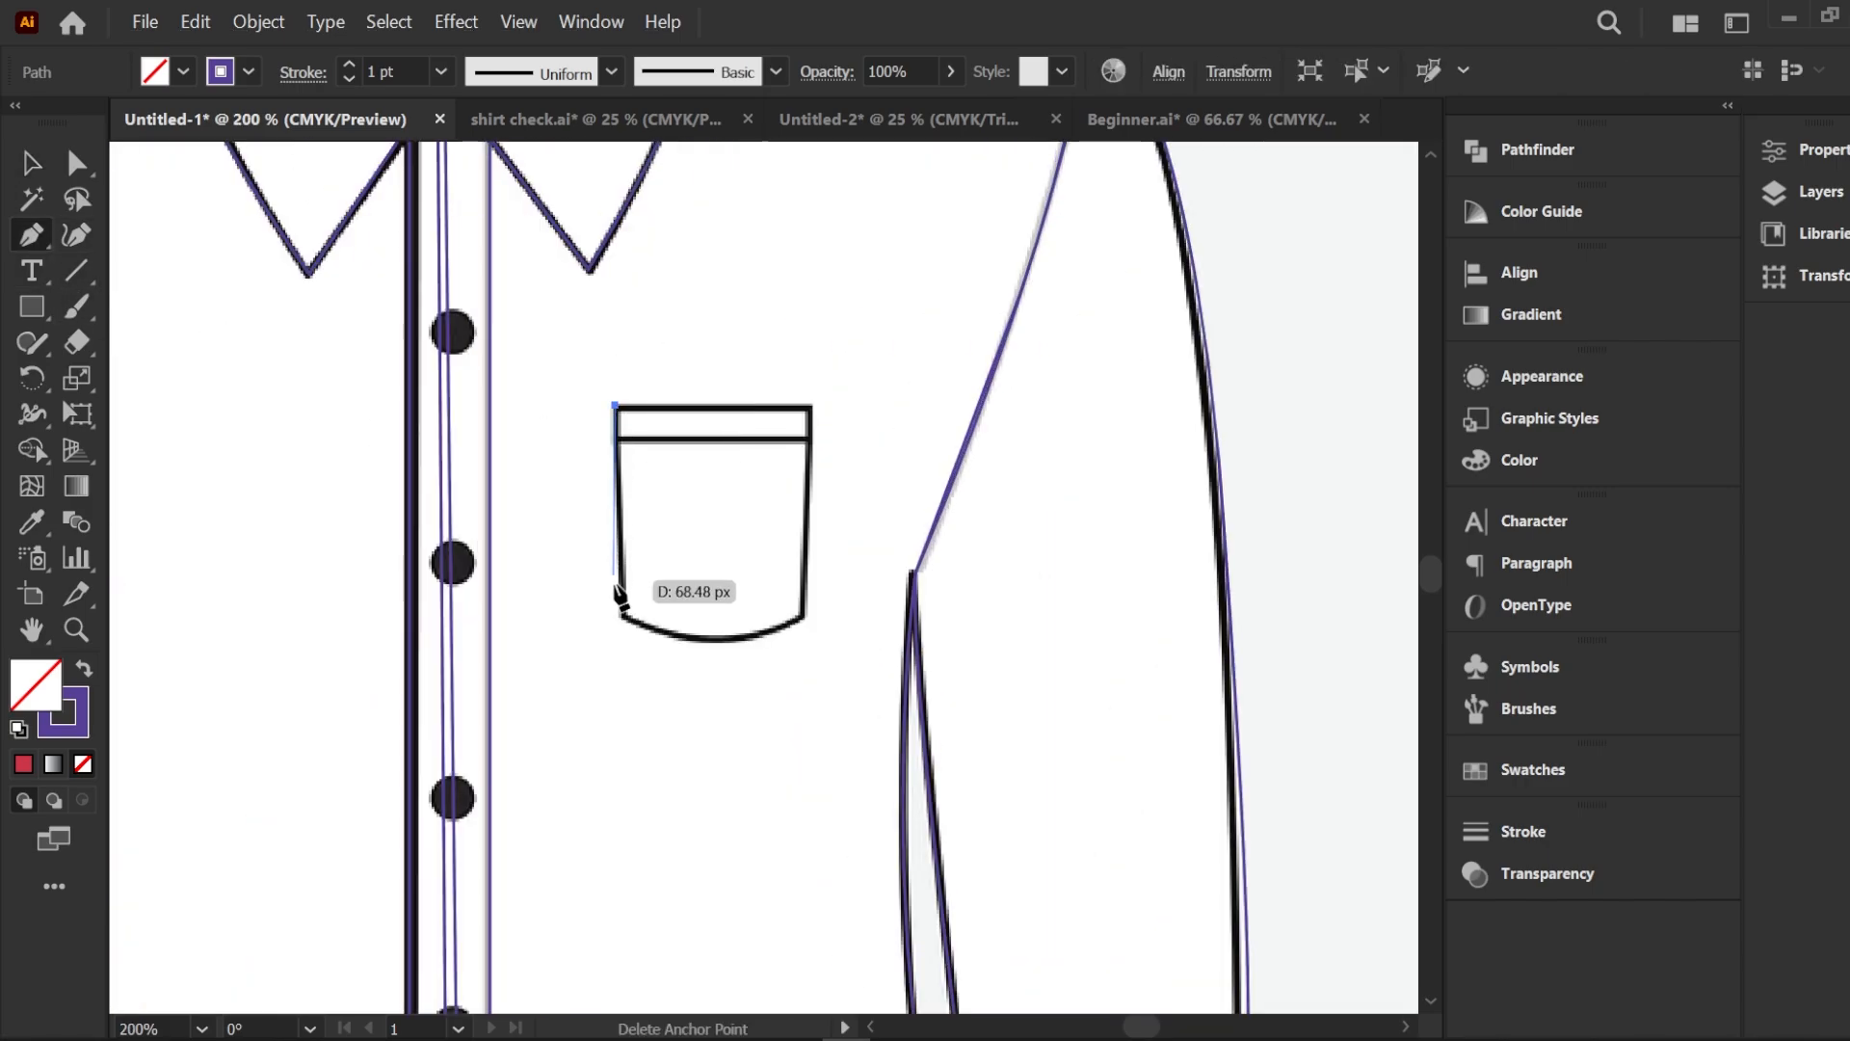
{"action": "left_click", "coordinate": [622, 616]}
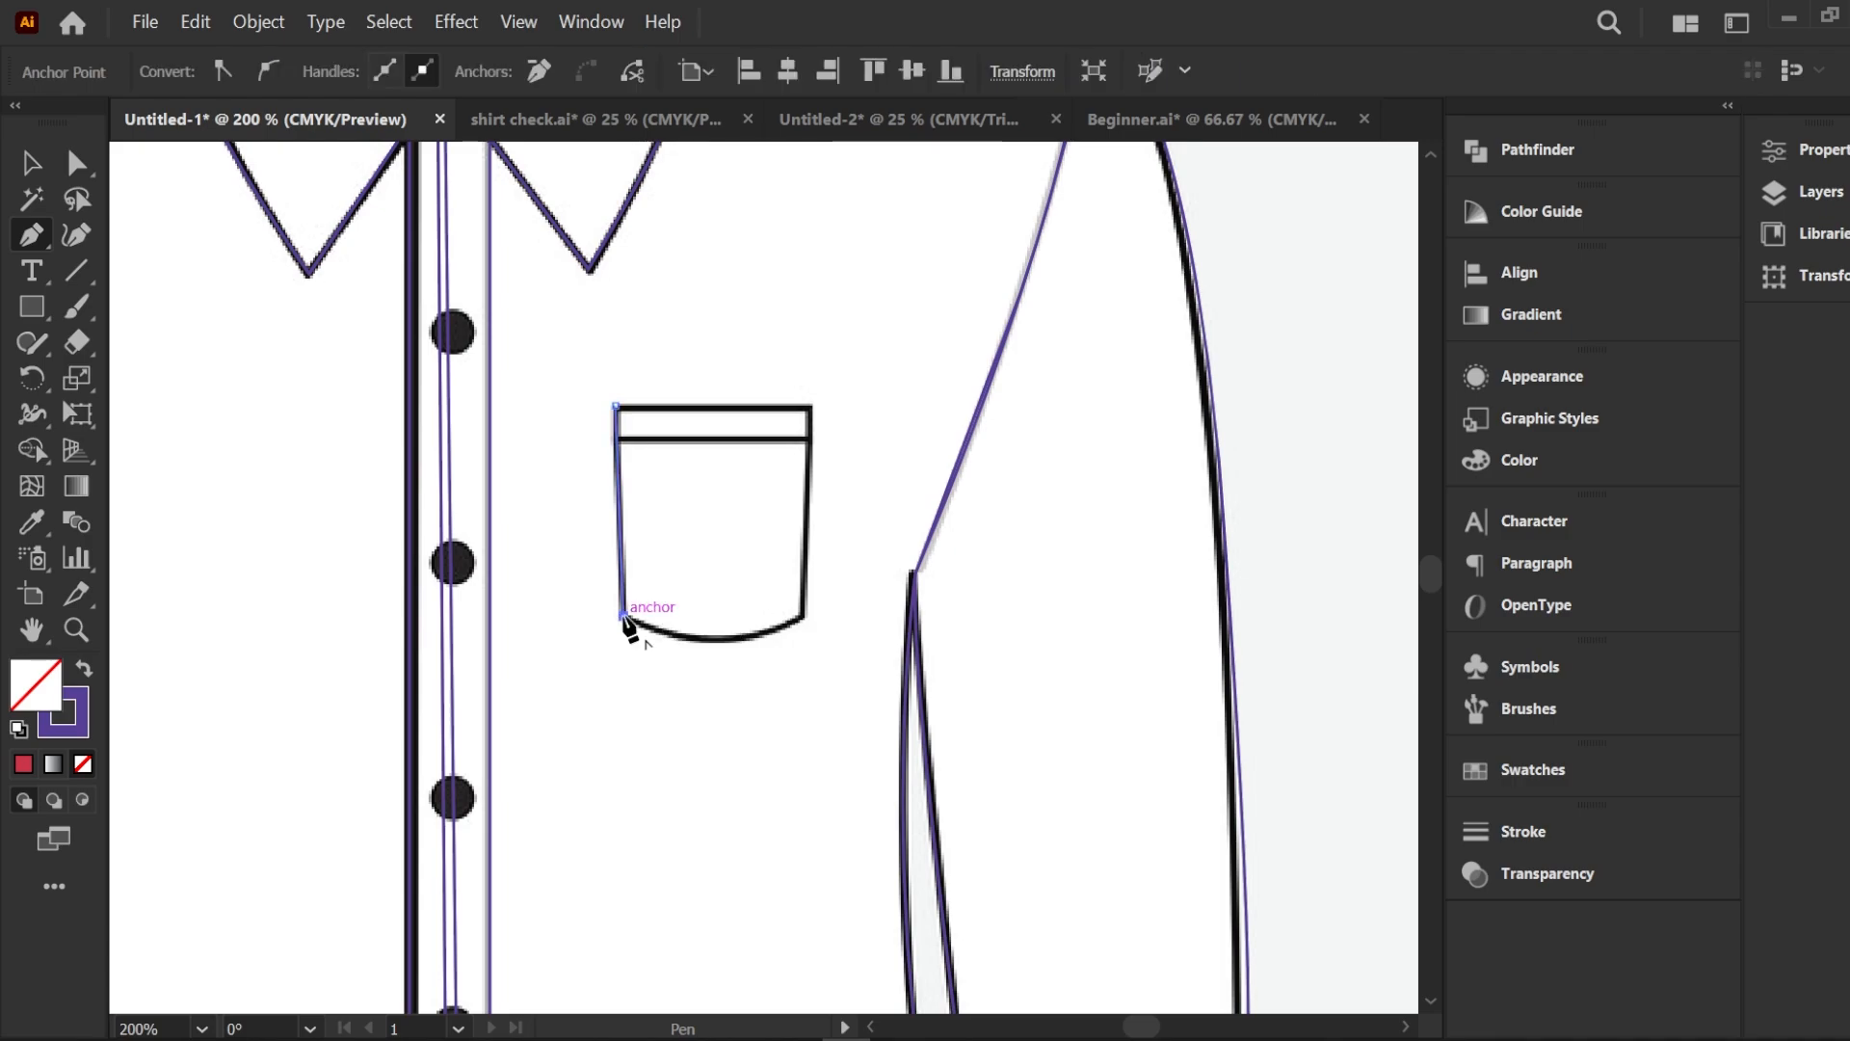
{"action": "left_click_drag", "start_coordinate": [804, 617], "coordinate": [889, 568]}
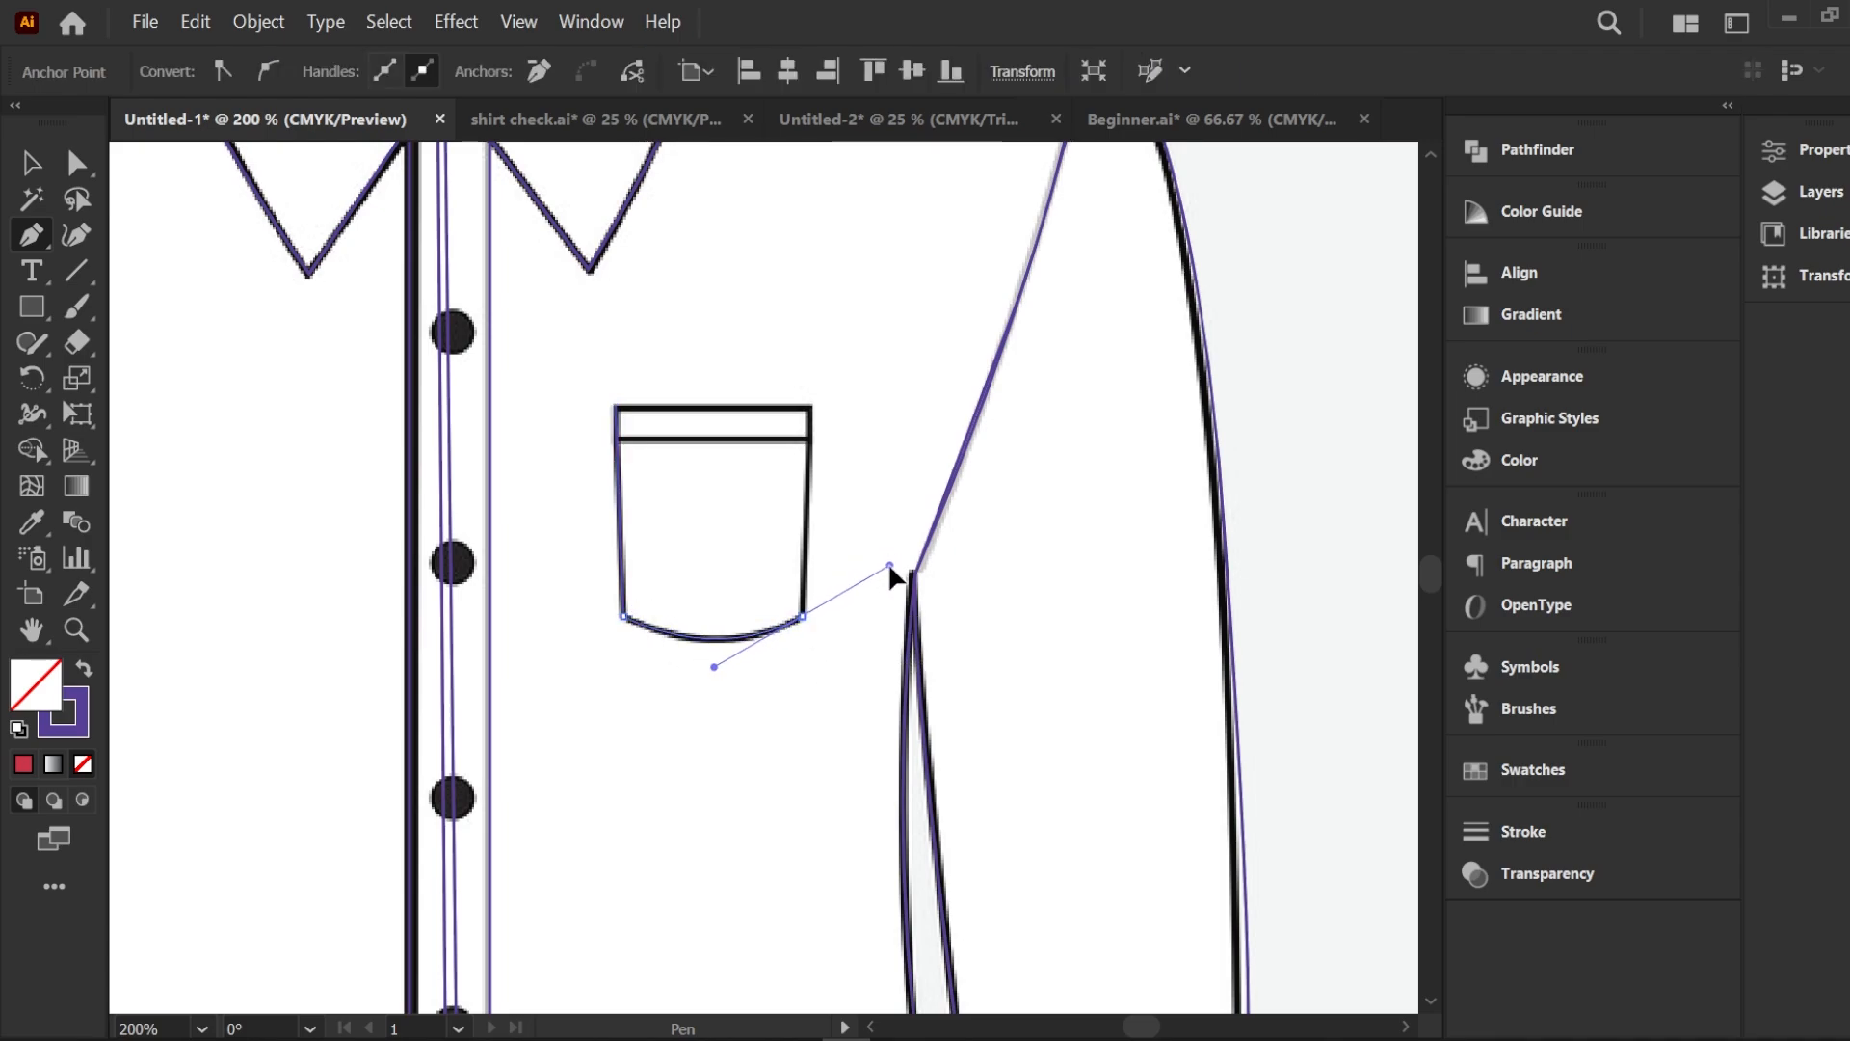
{"action": "left_click", "coordinate": [803, 617]}
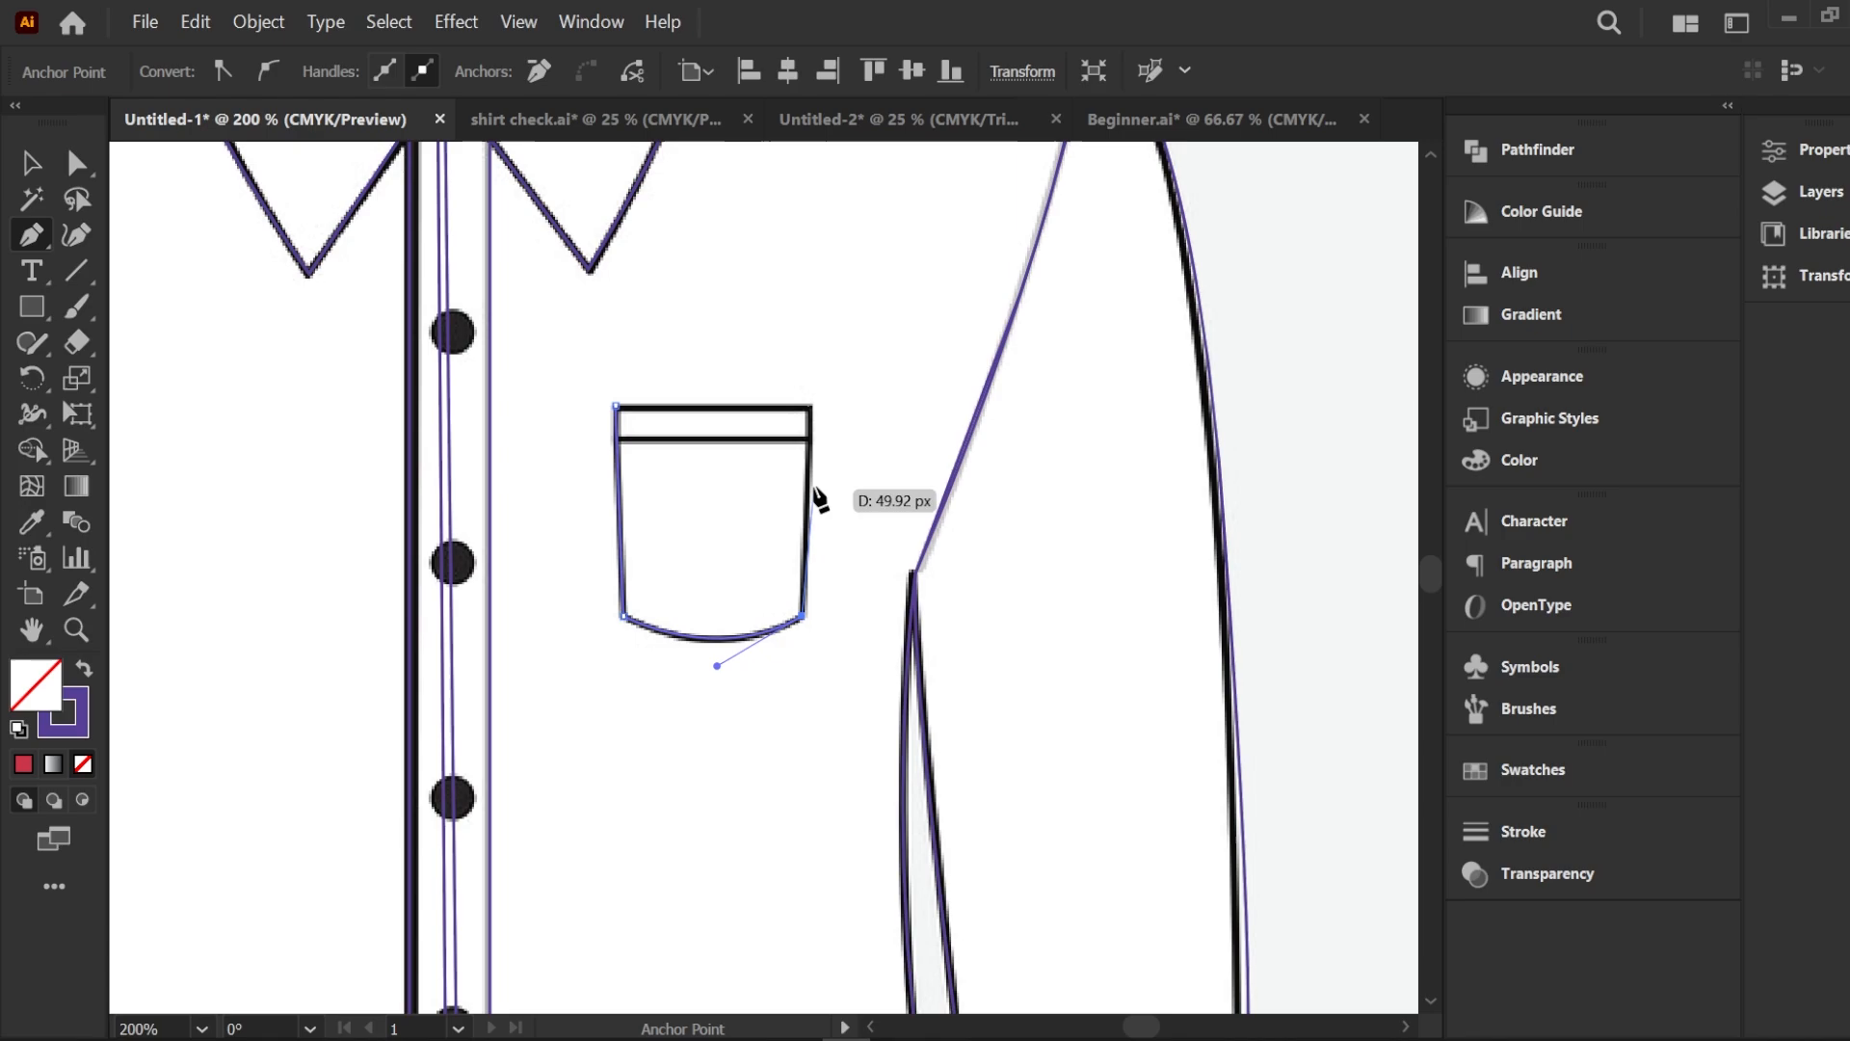
{"action": "left_click", "coordinate": [811, 409]}
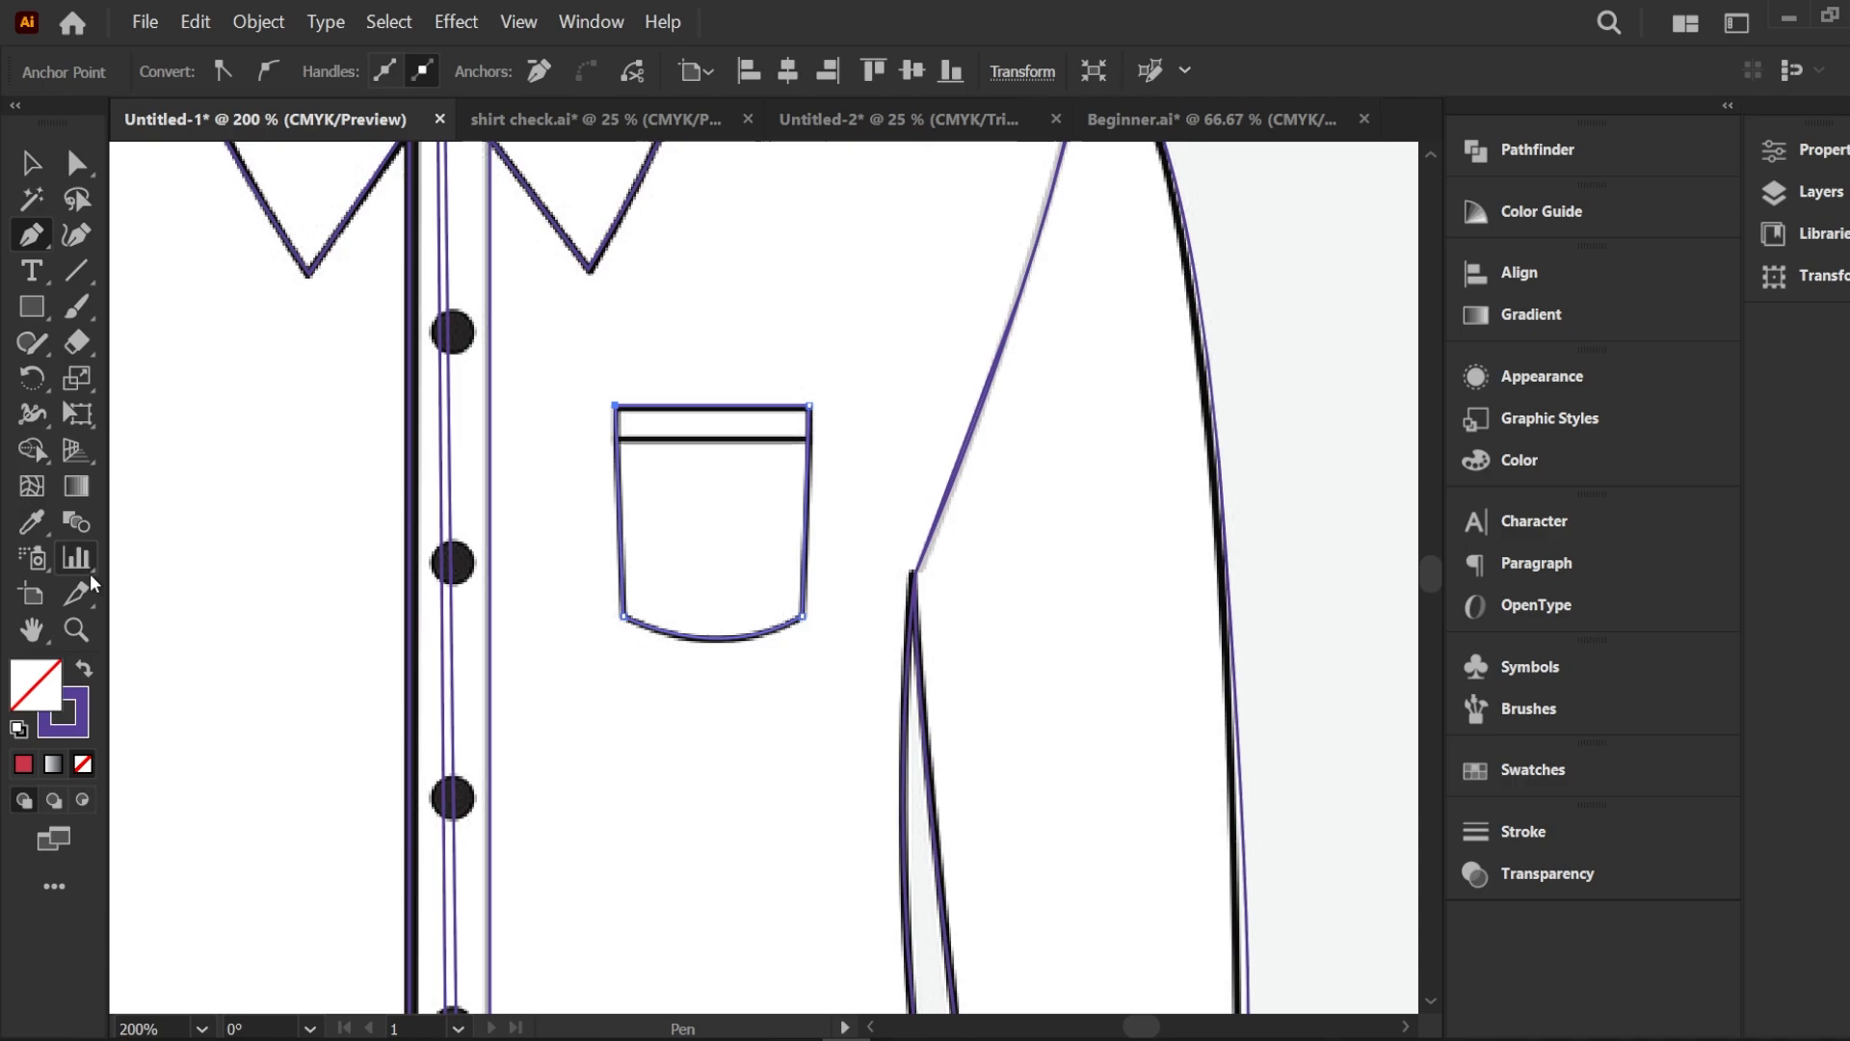
{"action": "left_click", "coordinate": [31, 162]}
{"action": "left_click", "coordinate": [181, 384]}
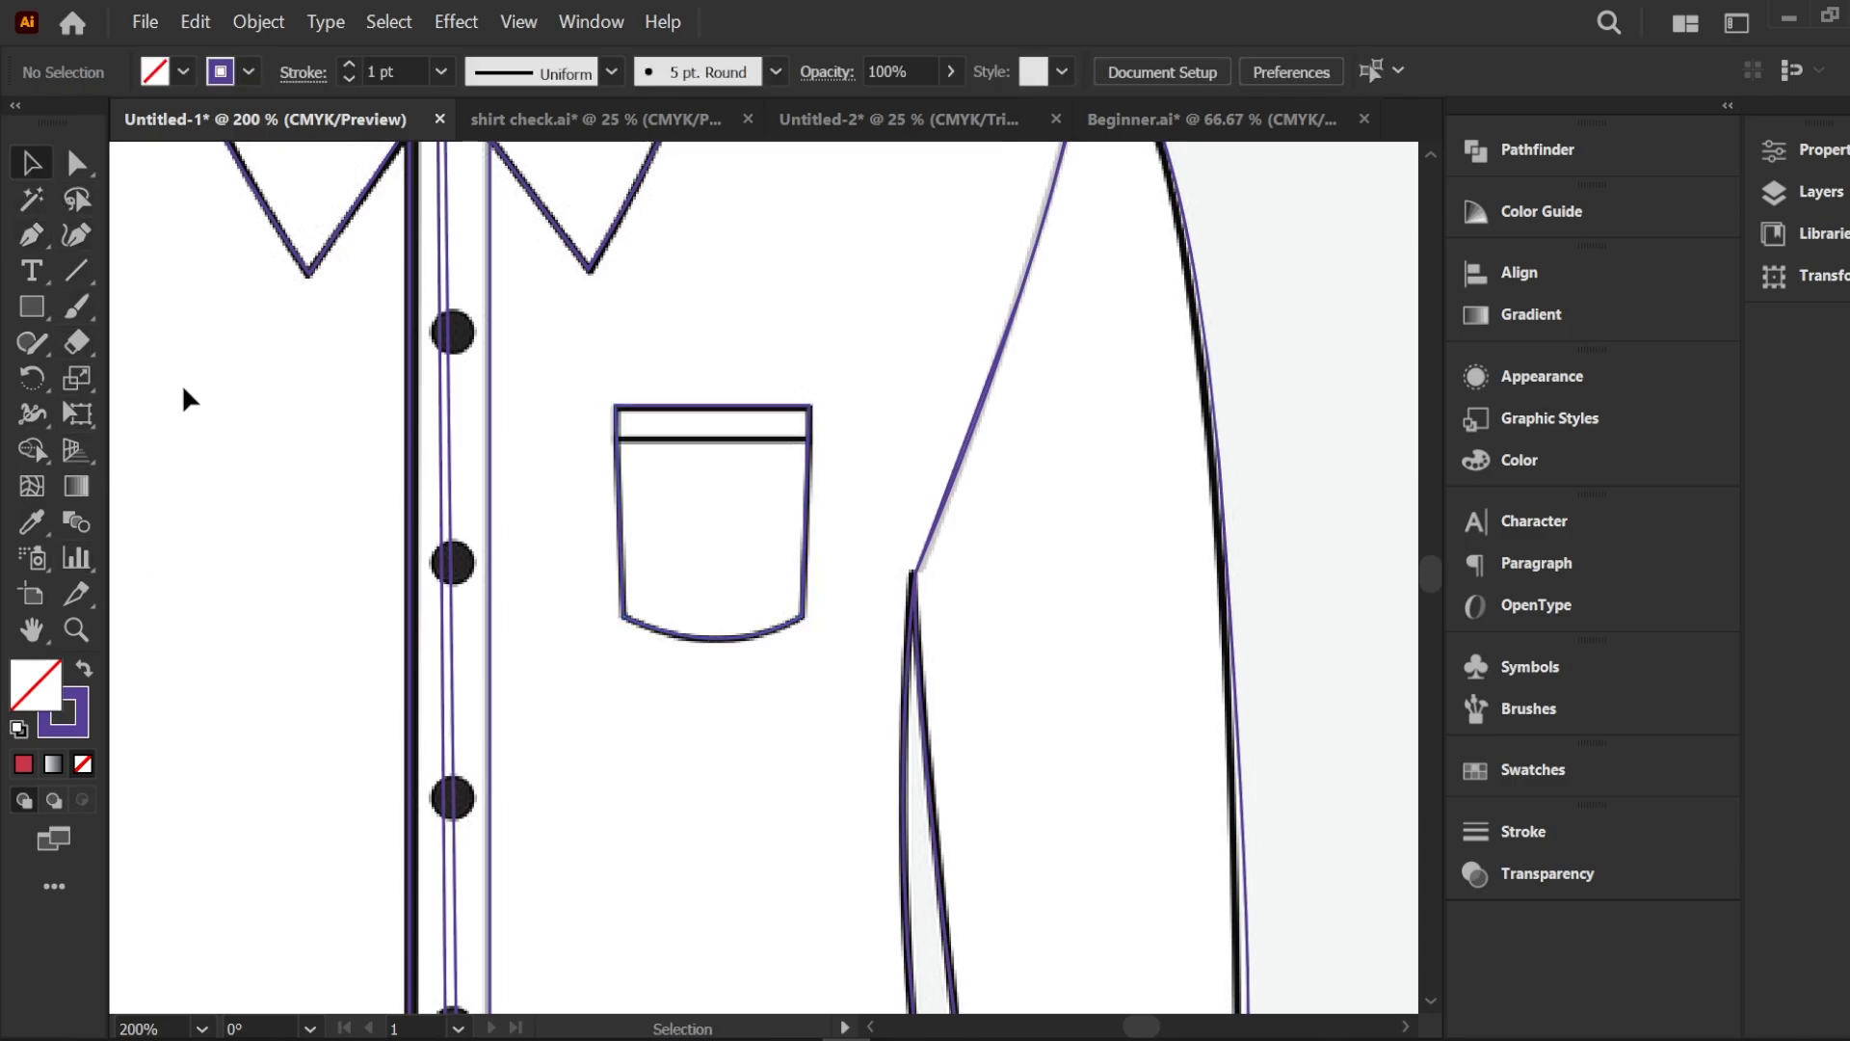
Trace the chest pocket's hem line with a straight two-point Pen path between its side edges, and deselect it
{"action": "left_click", "coordinate": [35, 247]}
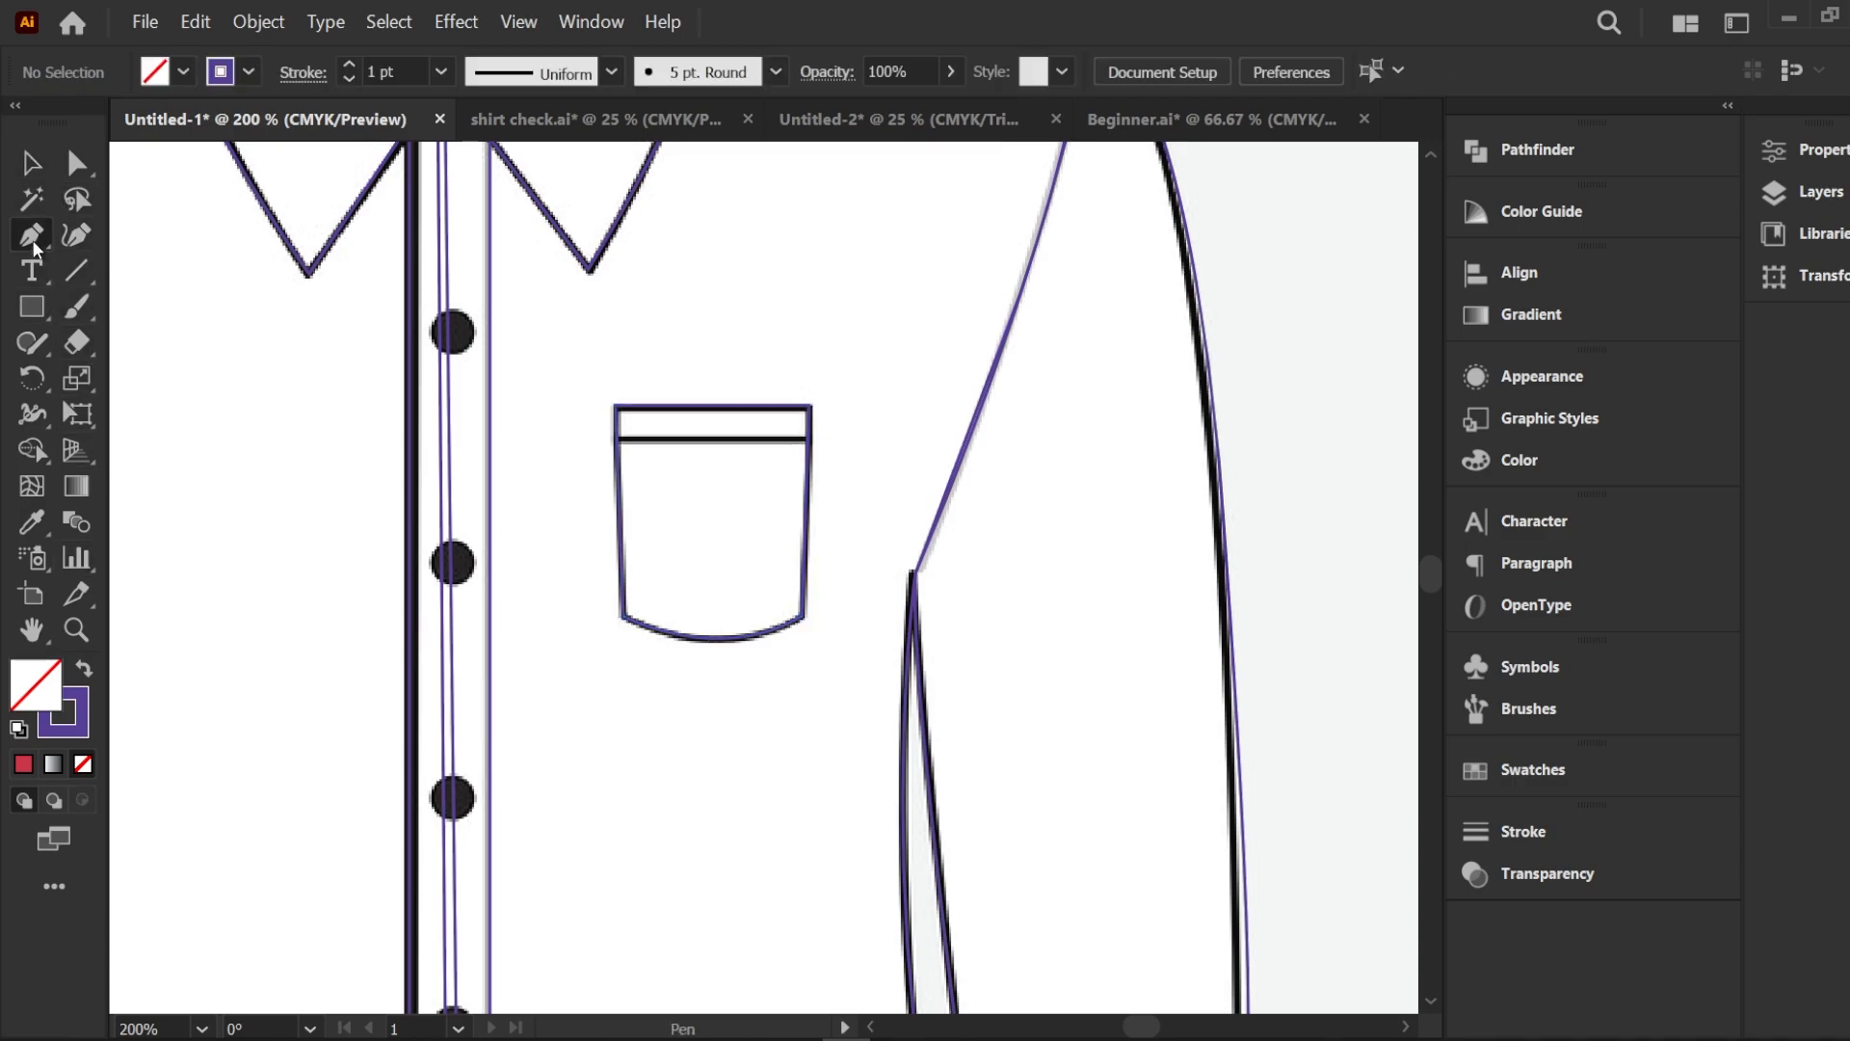
{"action": "left_click", "coordinate": [615, 441]}
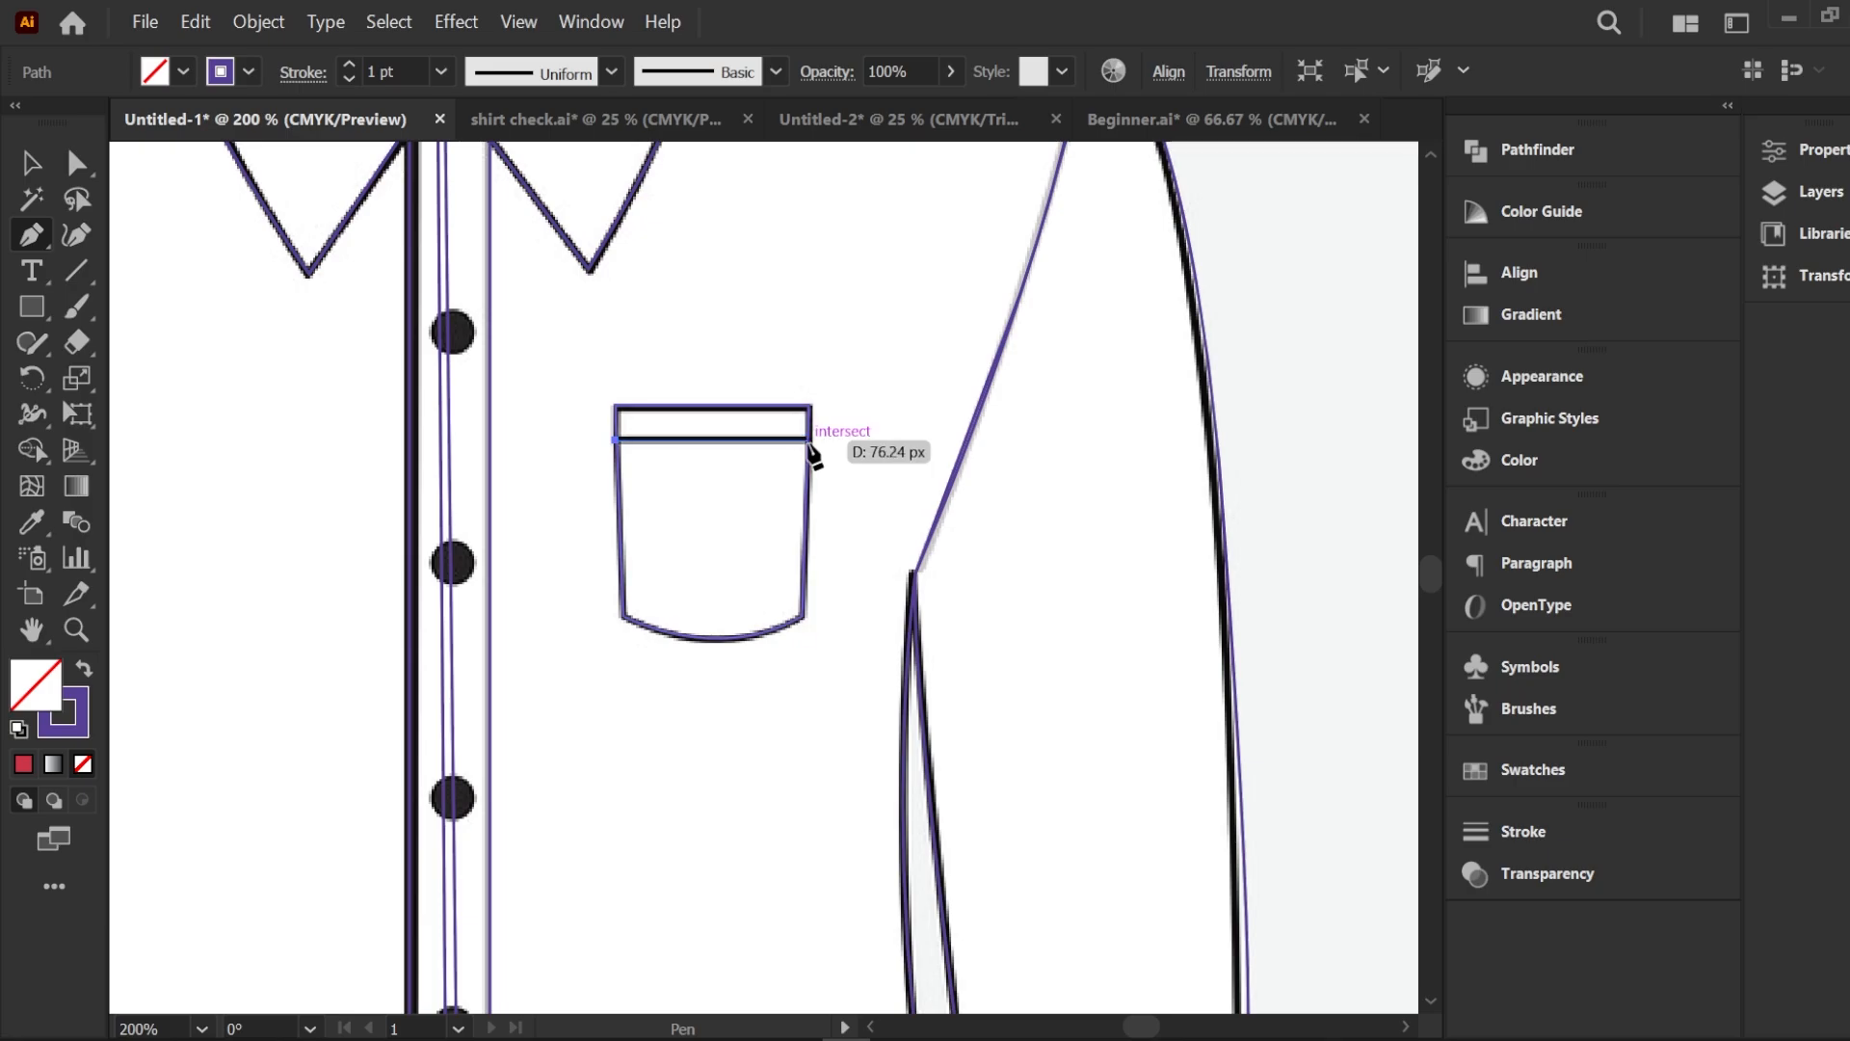
{"action": "left_click", "coordinate": [808, 441]}
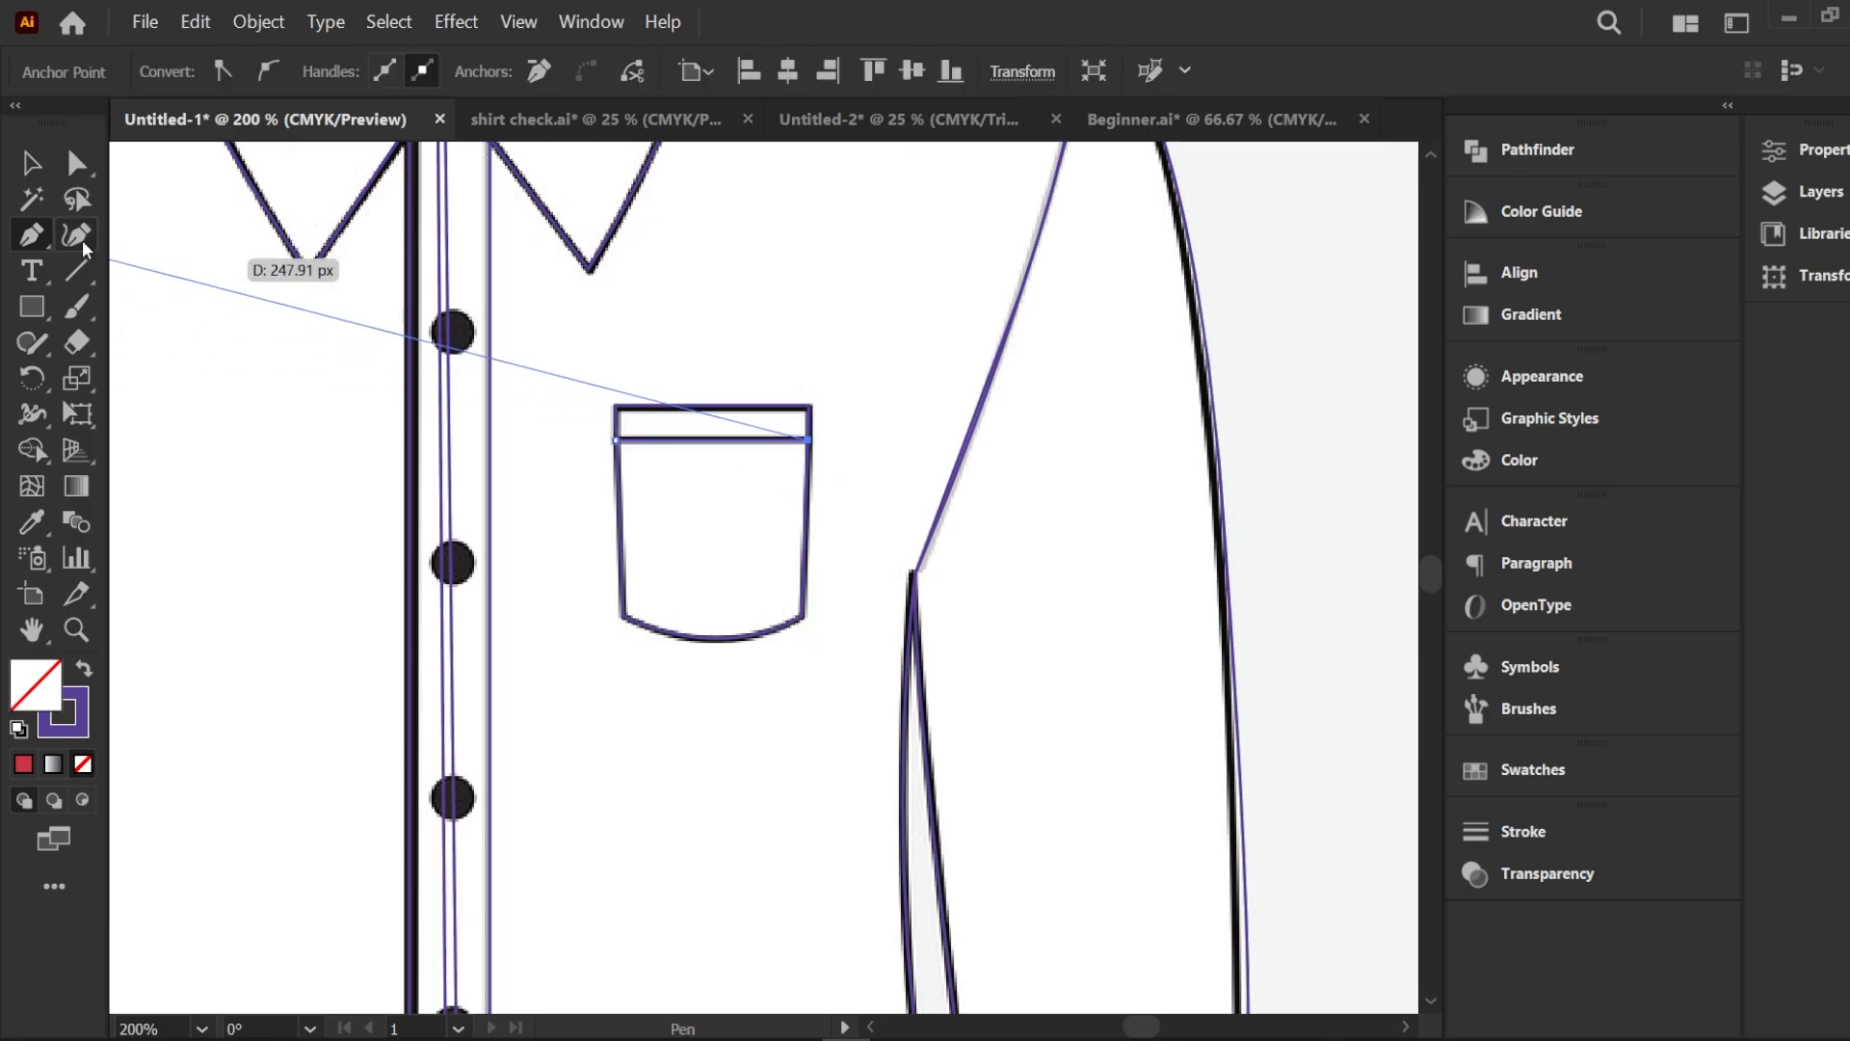
{"action": "left_click", "coordinate": [46, 179]}
{"action": "left_click", "coordinate": [165, 396]}
Fill the left sleeve shape with dark maroon #75032F
{"action": "key", "text": "ctrl+minus"}
{"action": "key", "text": "ctrl+minus"}
{"action": "key", "text": "ctrl+minus"}
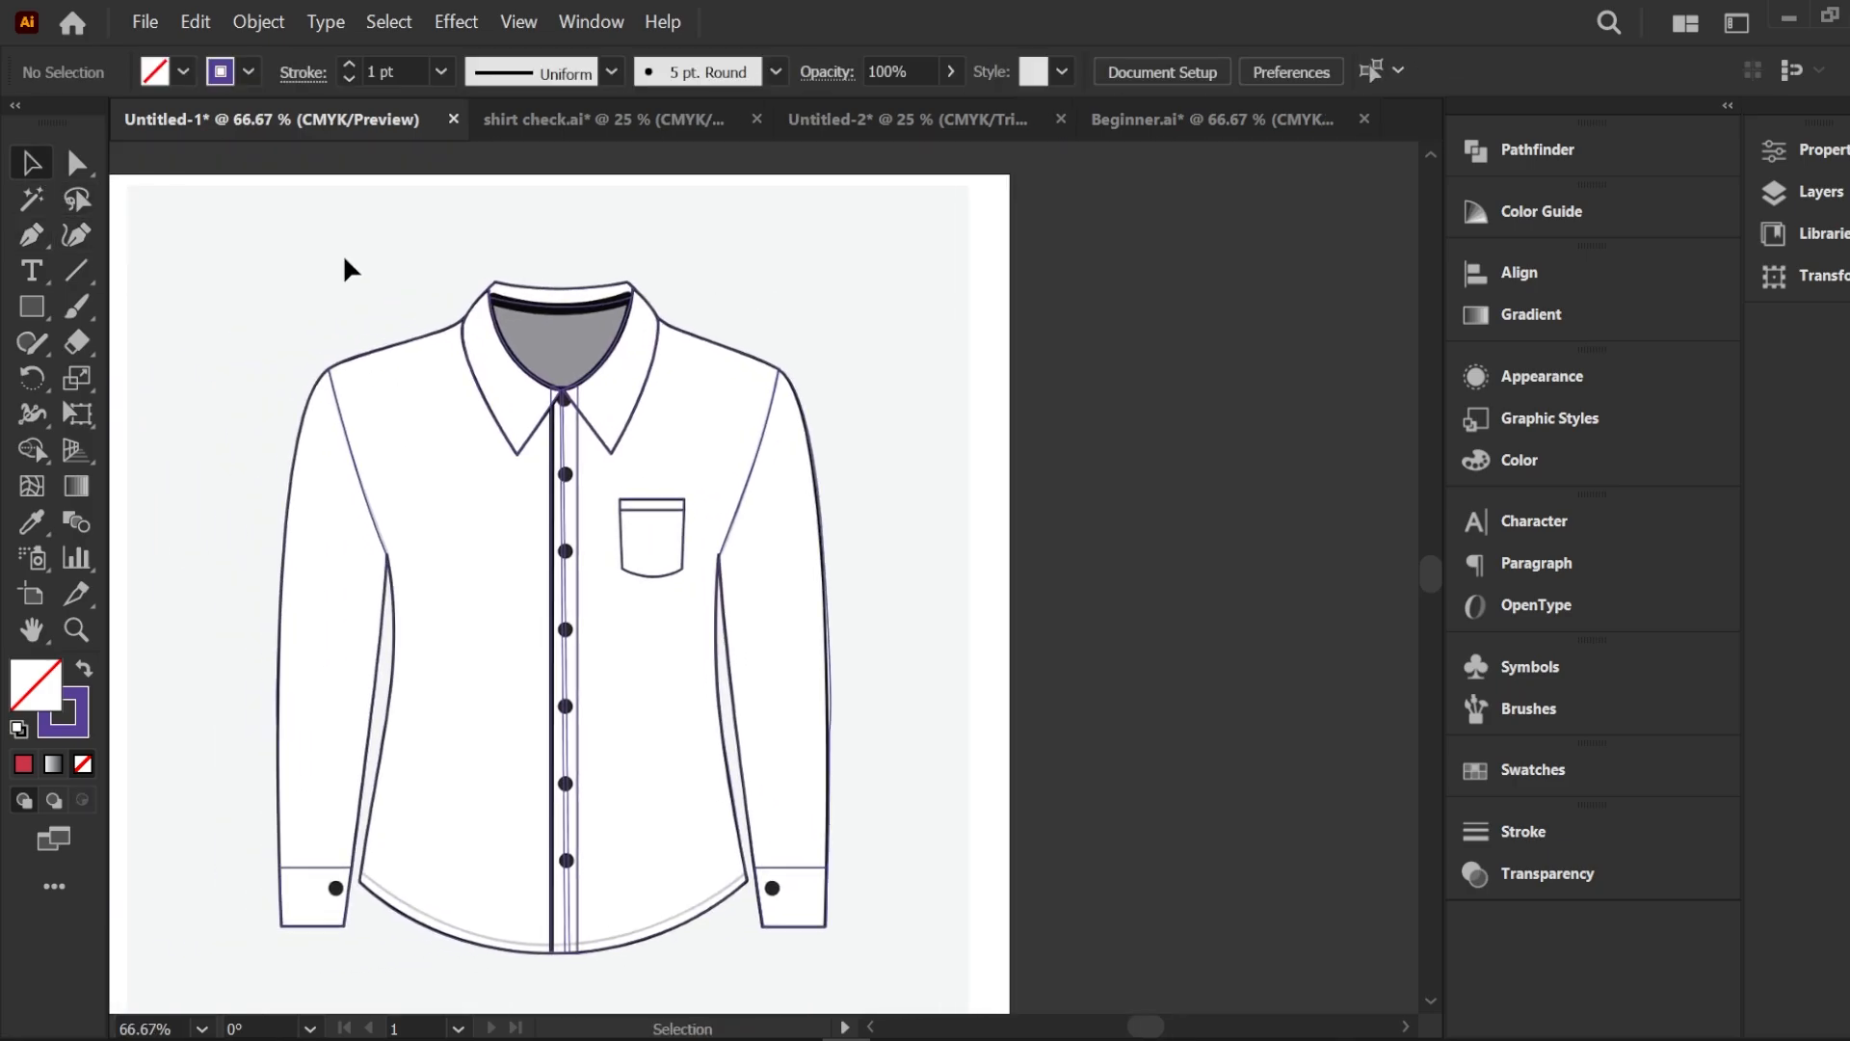
{"action": "left_click", "coordinate": [292, 497]}
{"action": "double_click", "coordinate": [54, 686]}
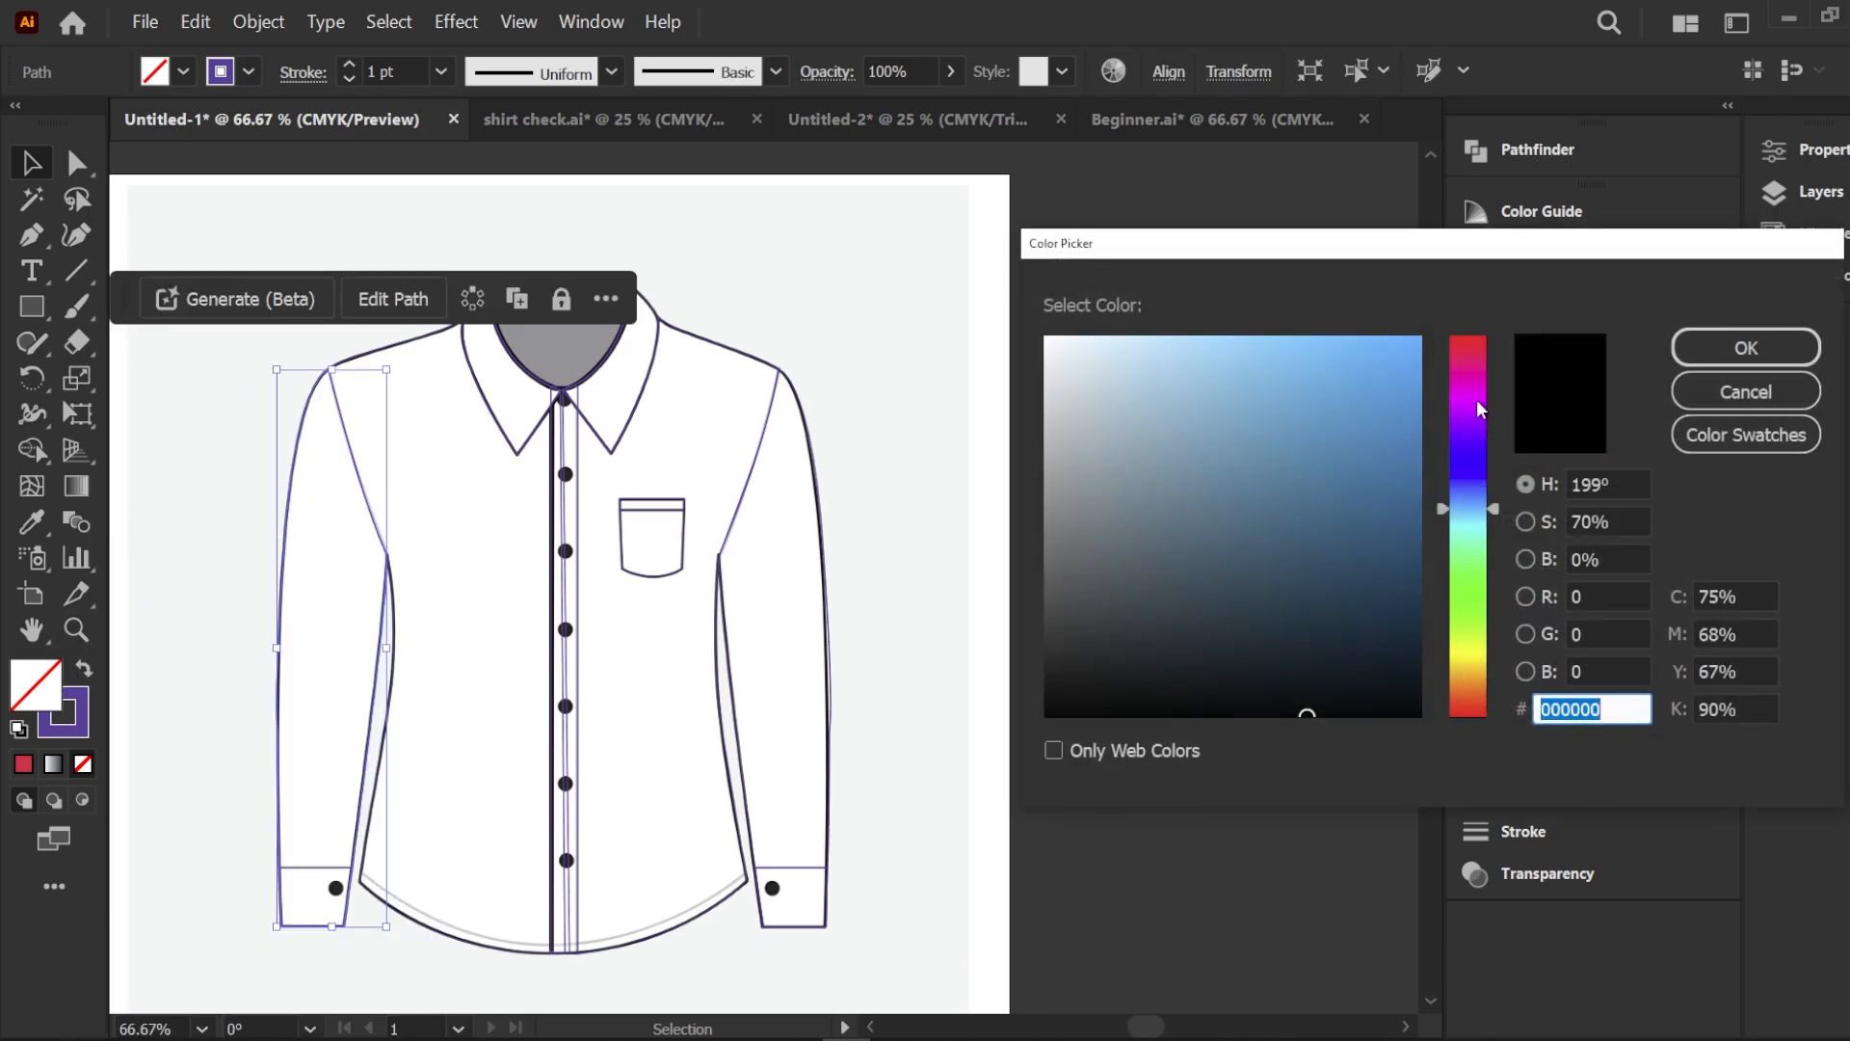
{"action": "left_click", "coordinate": [1407, 435]}
{"action": "left_click", "coordinate": [1489, 360]}
{"action": "left_click_drag", "start_coordinate": [1416, 442], "coordinate": [1410, 538]}
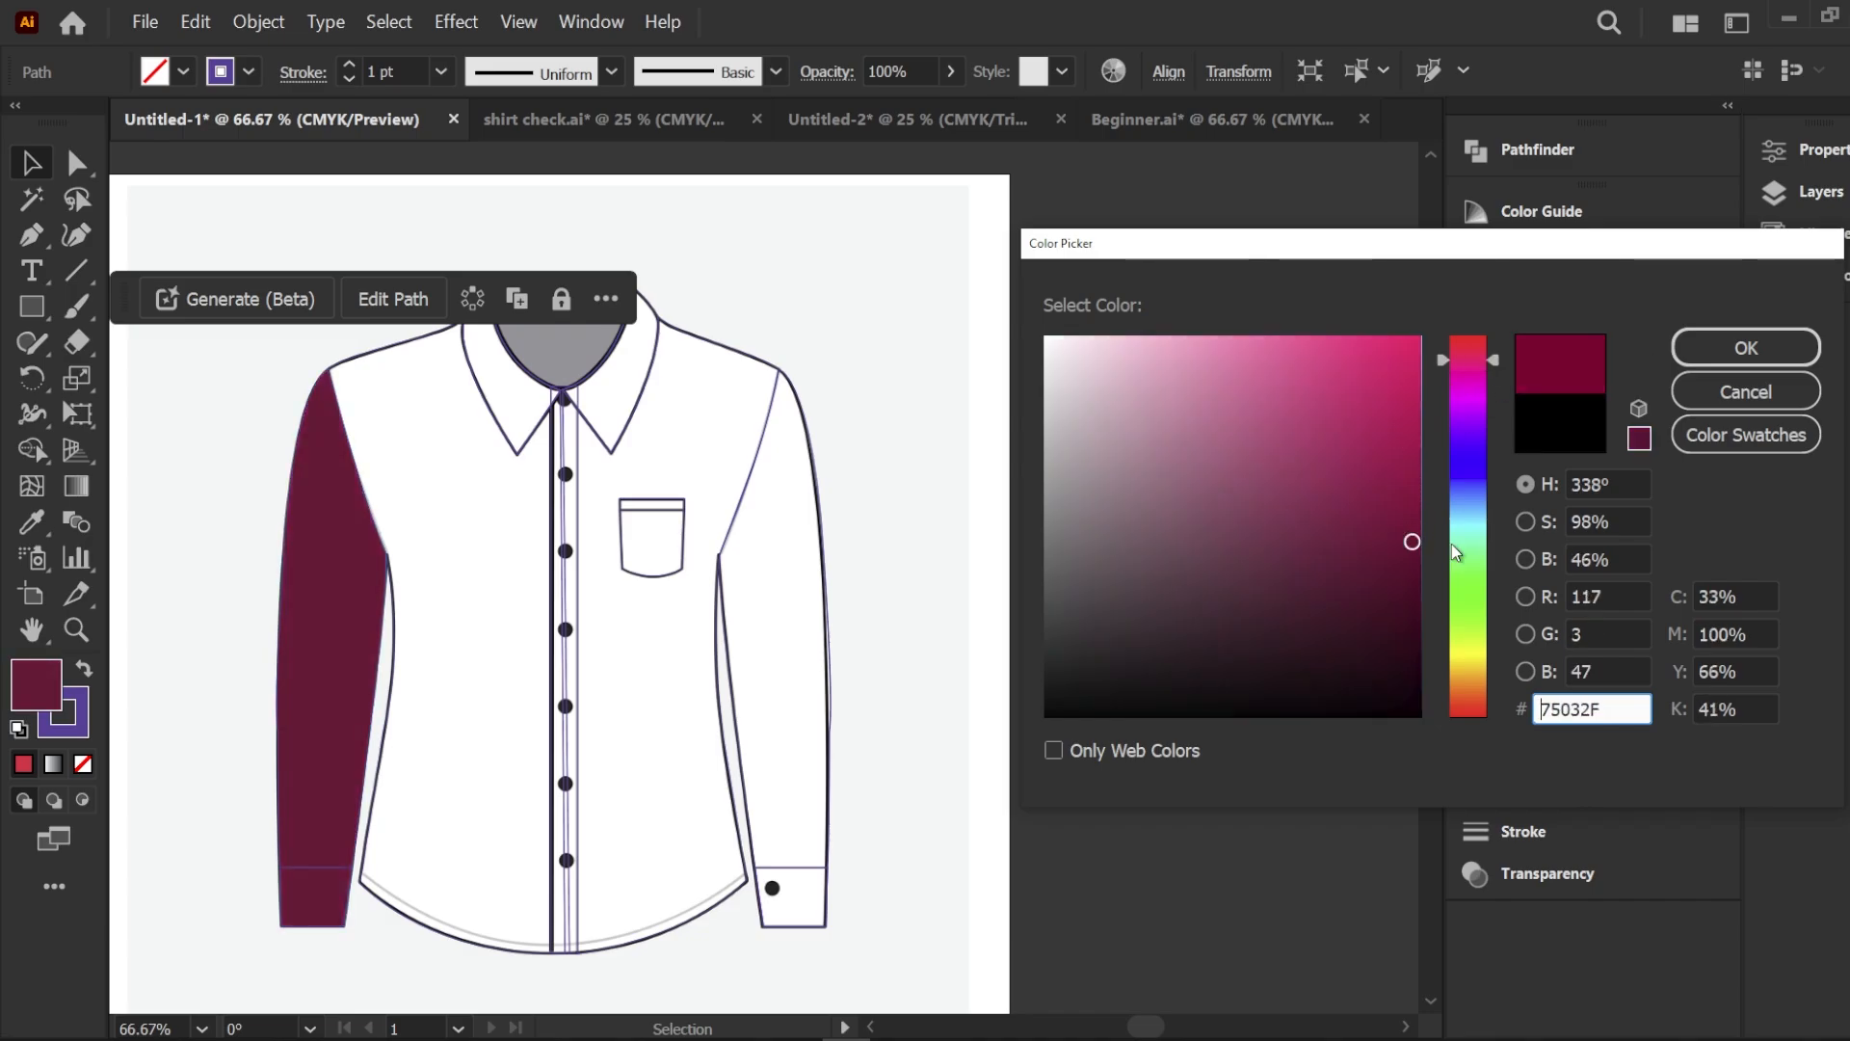
{"action": "left_click", "coordinate": [1746, 348]}
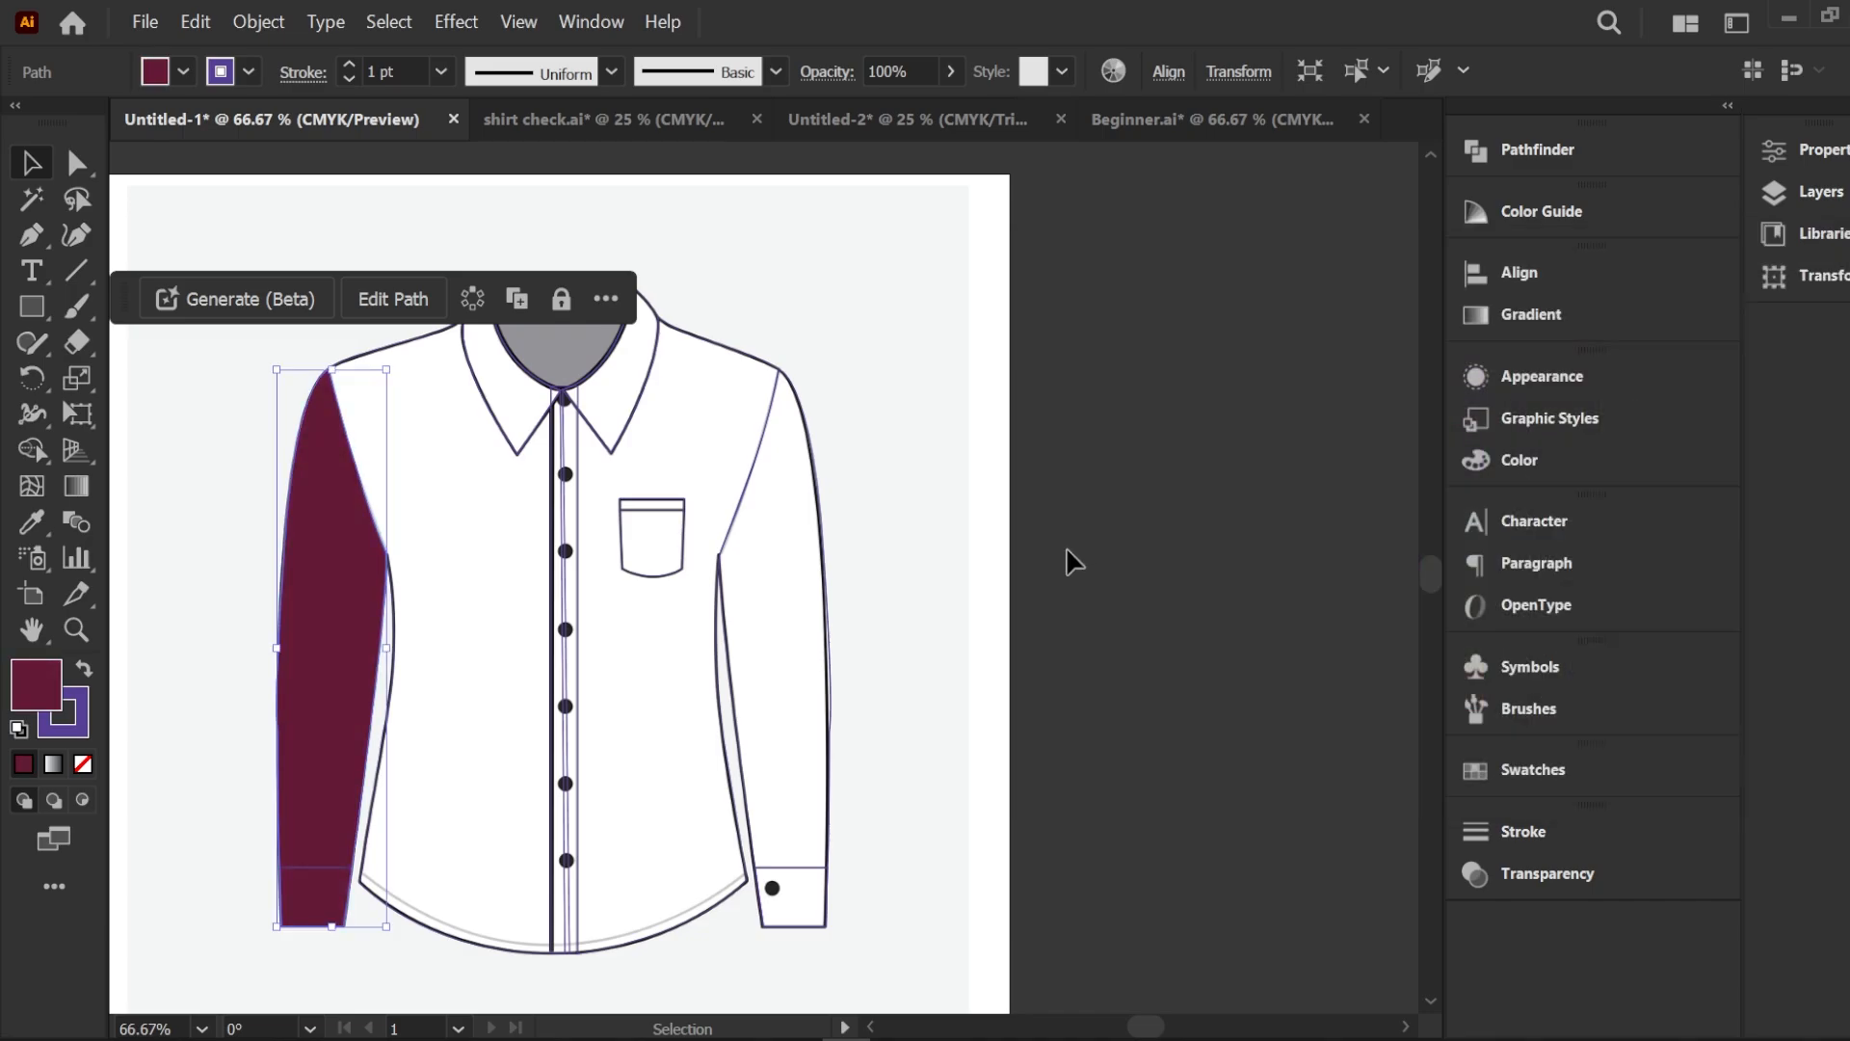
Fill the left cuff with a darker shade of the sleeve's maroon, and deselect it
{"action": "left_click", "coordinate": [337, 879]}
{"action": "double_click", "coordinate": [52, 684]}
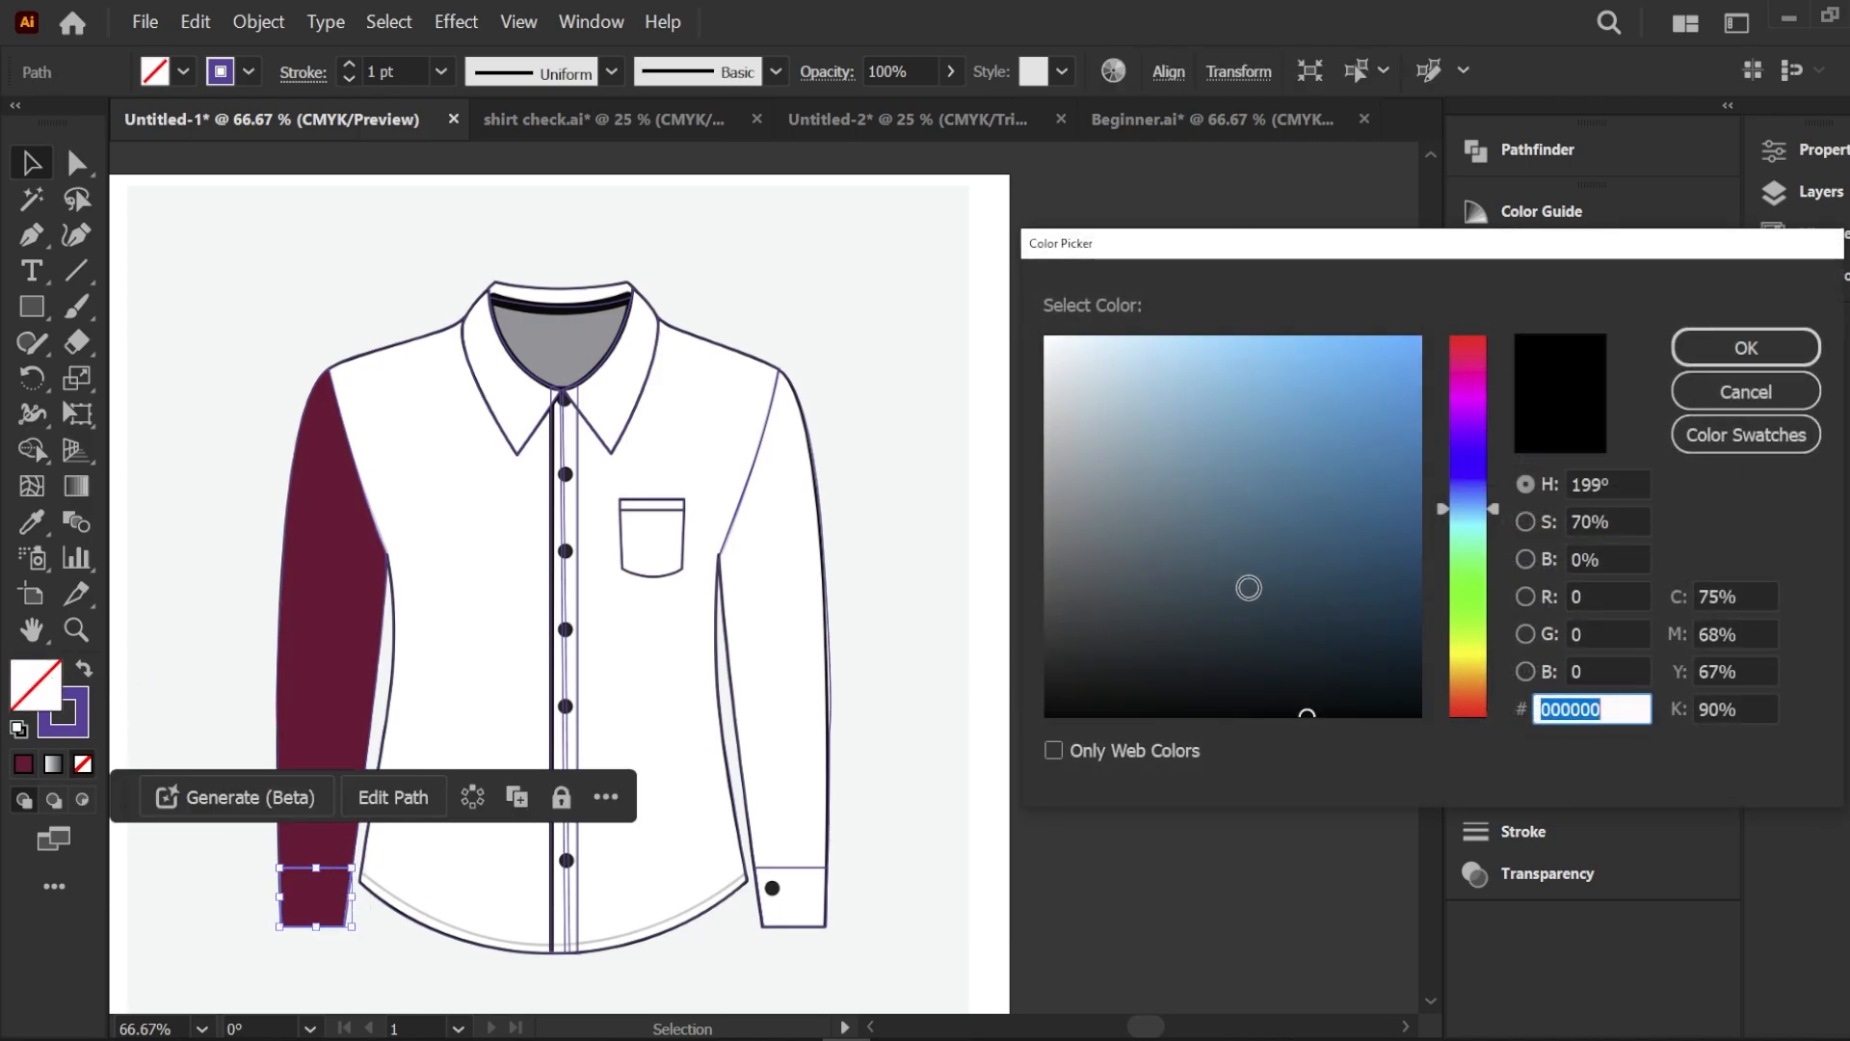
{"action": "left_click", "coordinate": [1464, 405]}
{"action": "left_click", "coordinate": [1409, 663]}
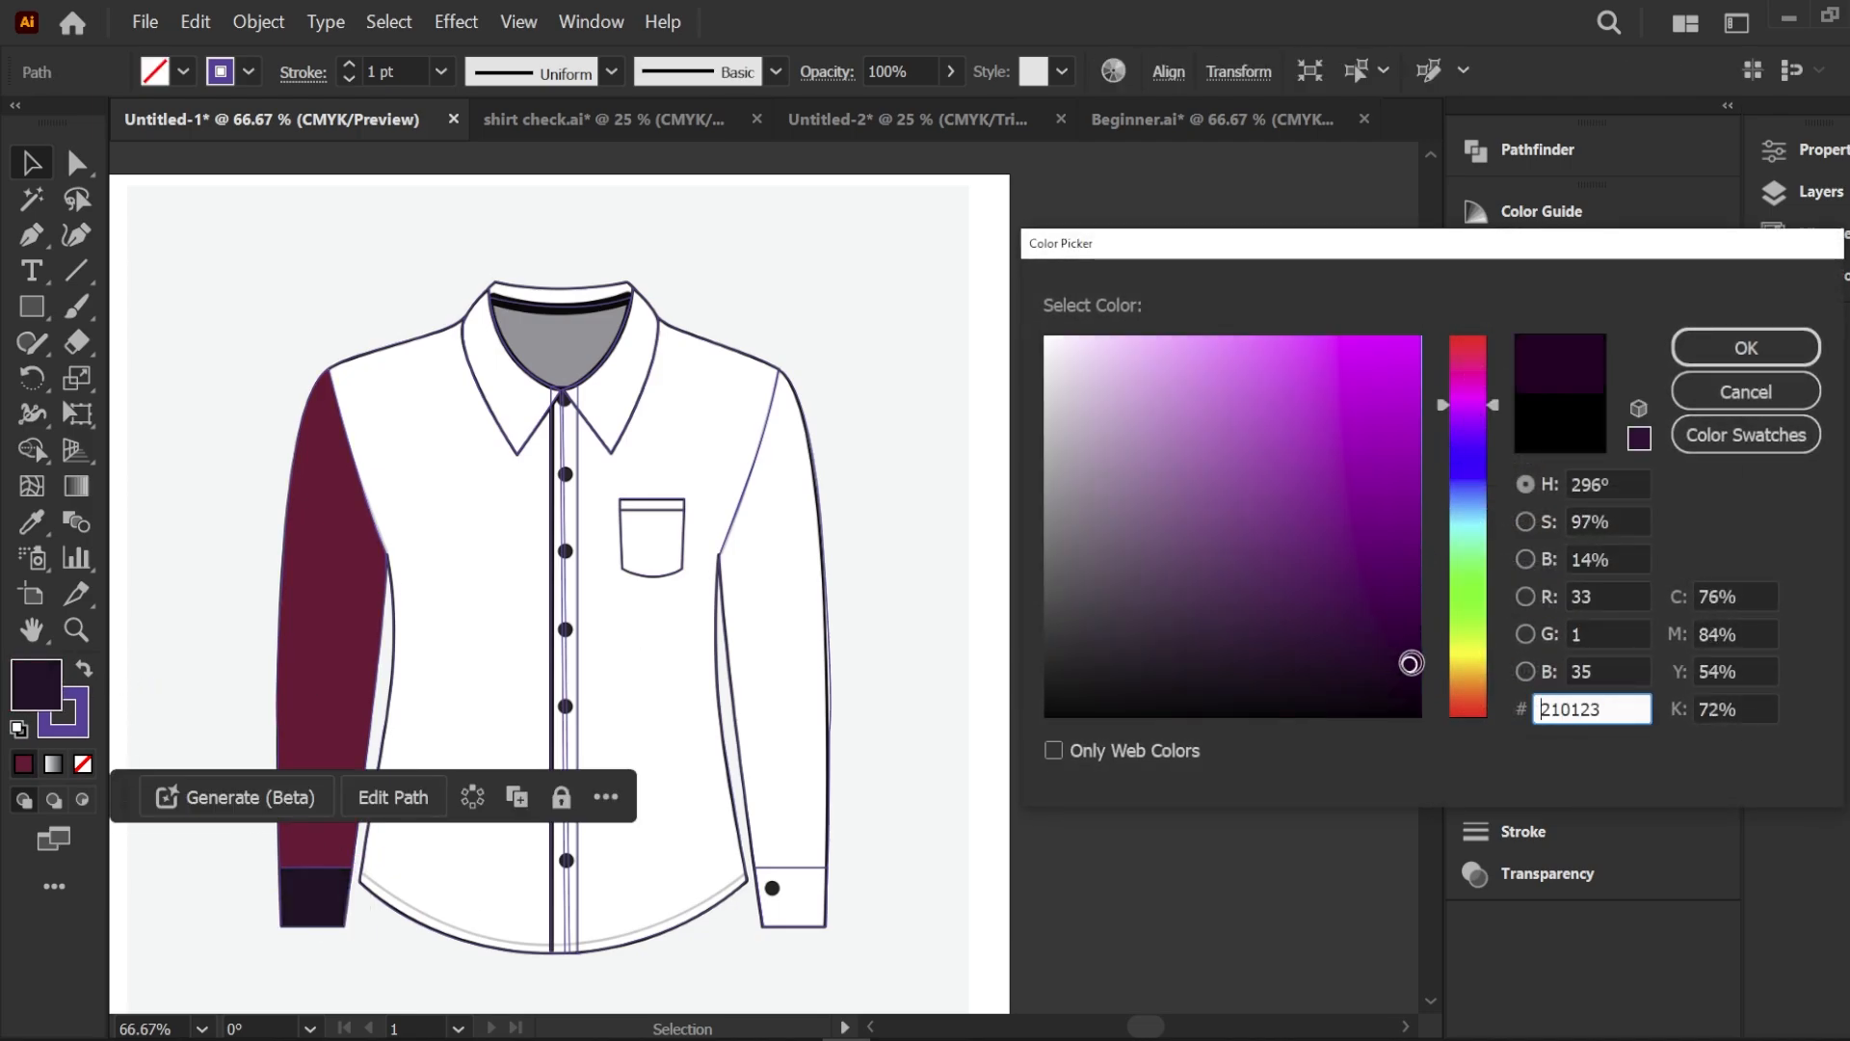
{"action": "left_click", "coordinate": [1410, 598]}
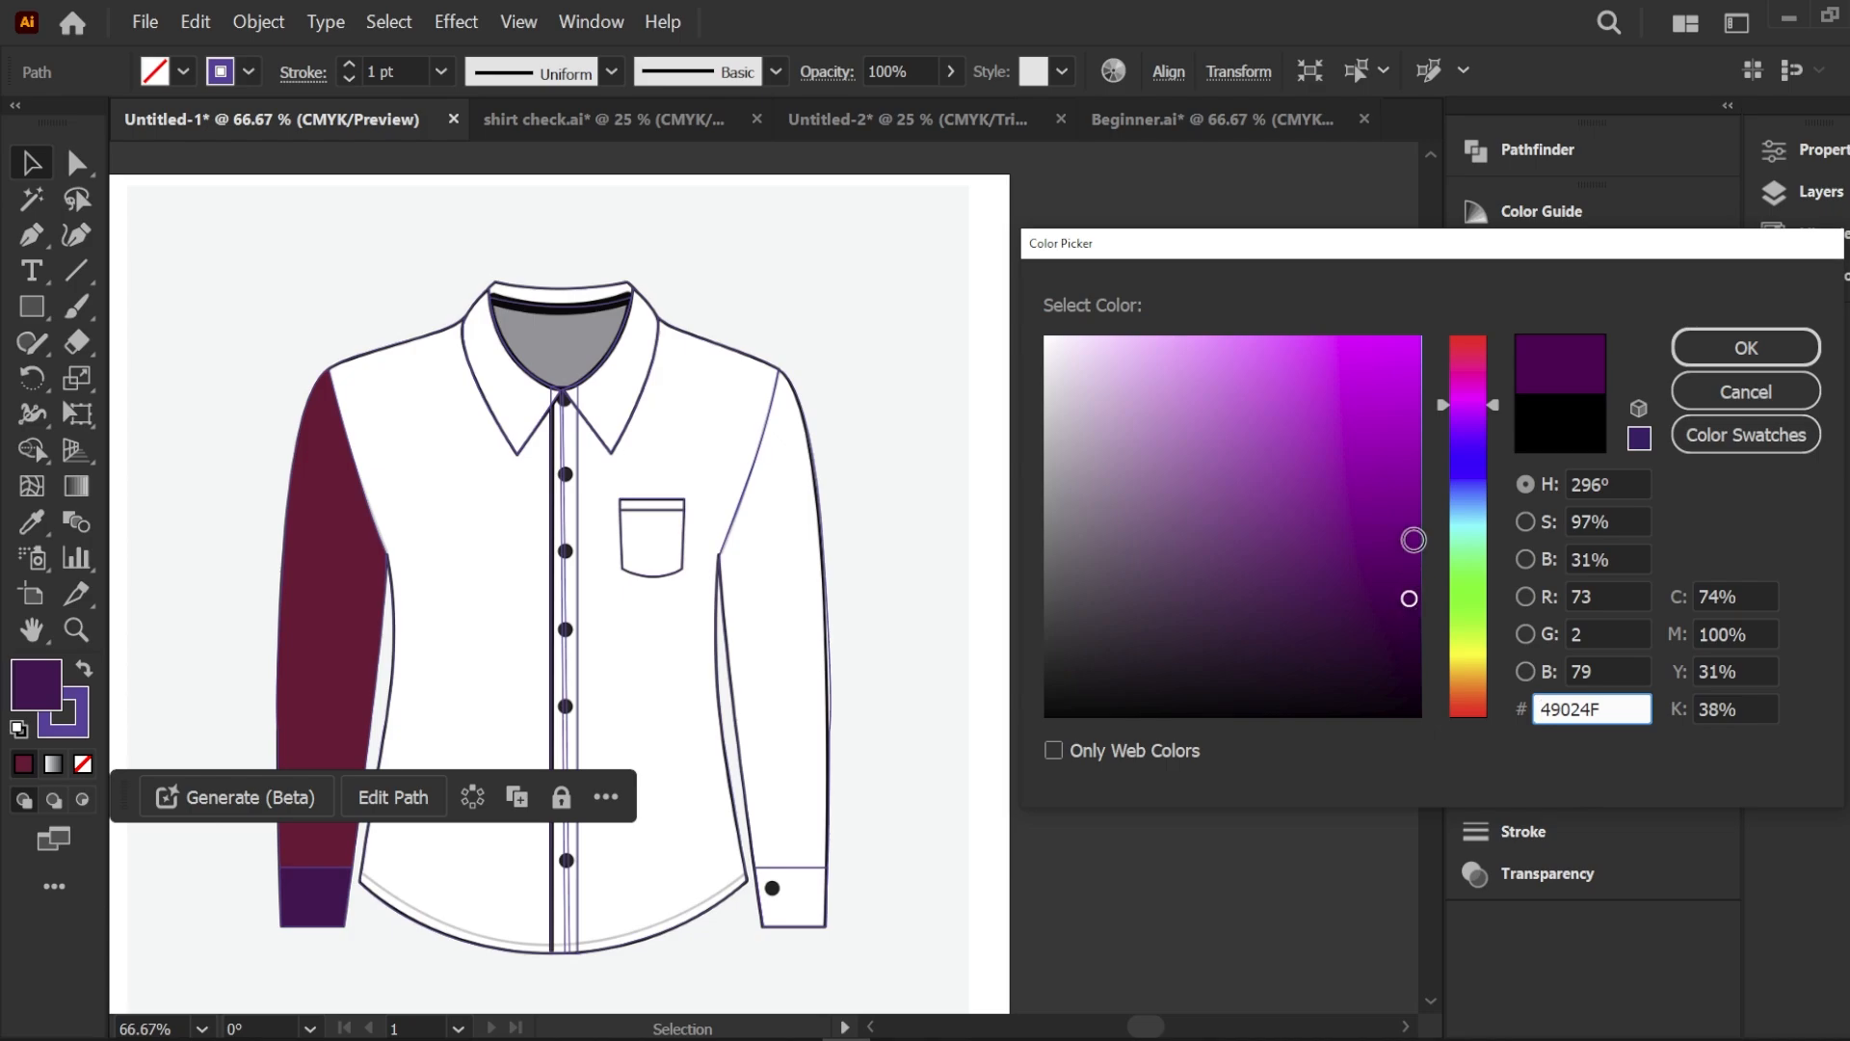
{"action": "left_click", "coordinate": [1413, 539]}
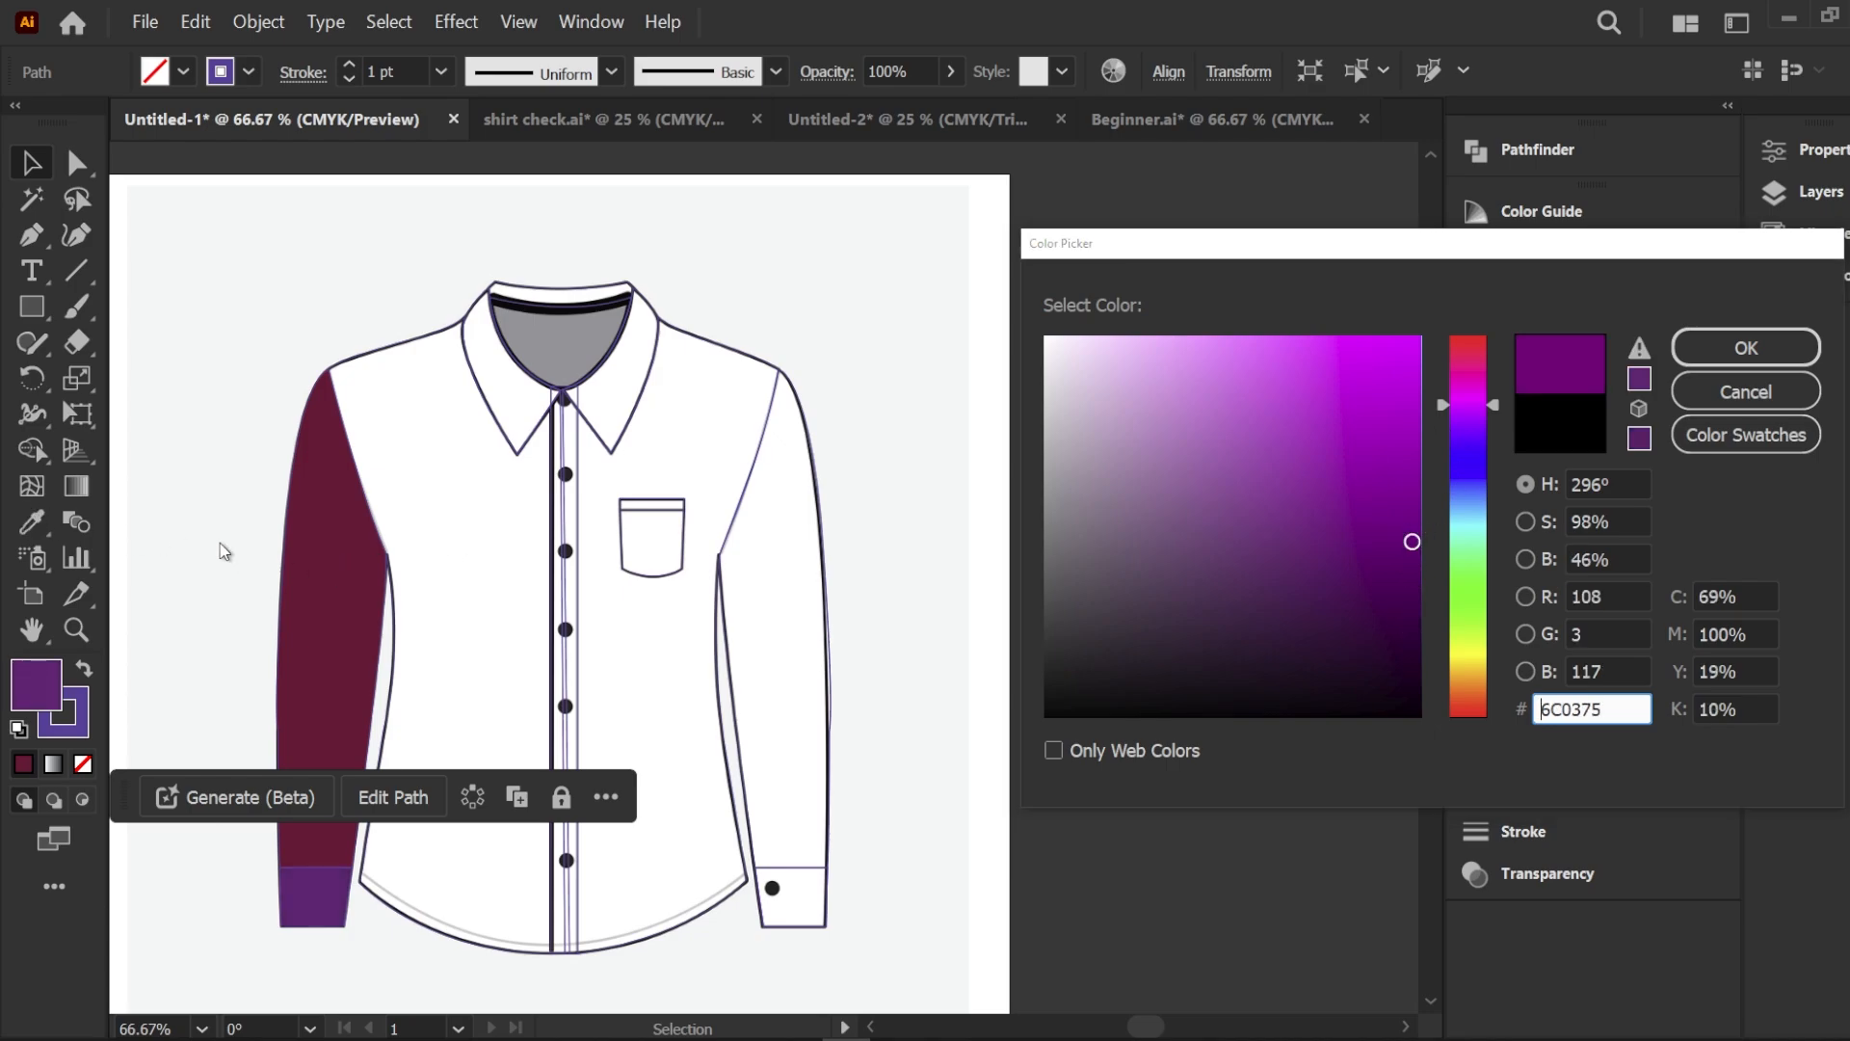
{"action": "left_click", "coordinate": [1467, 375]}
{"action": "left_click_drag", "start_coordinate": [1464, 370], "coordinate": [1470, 362]}
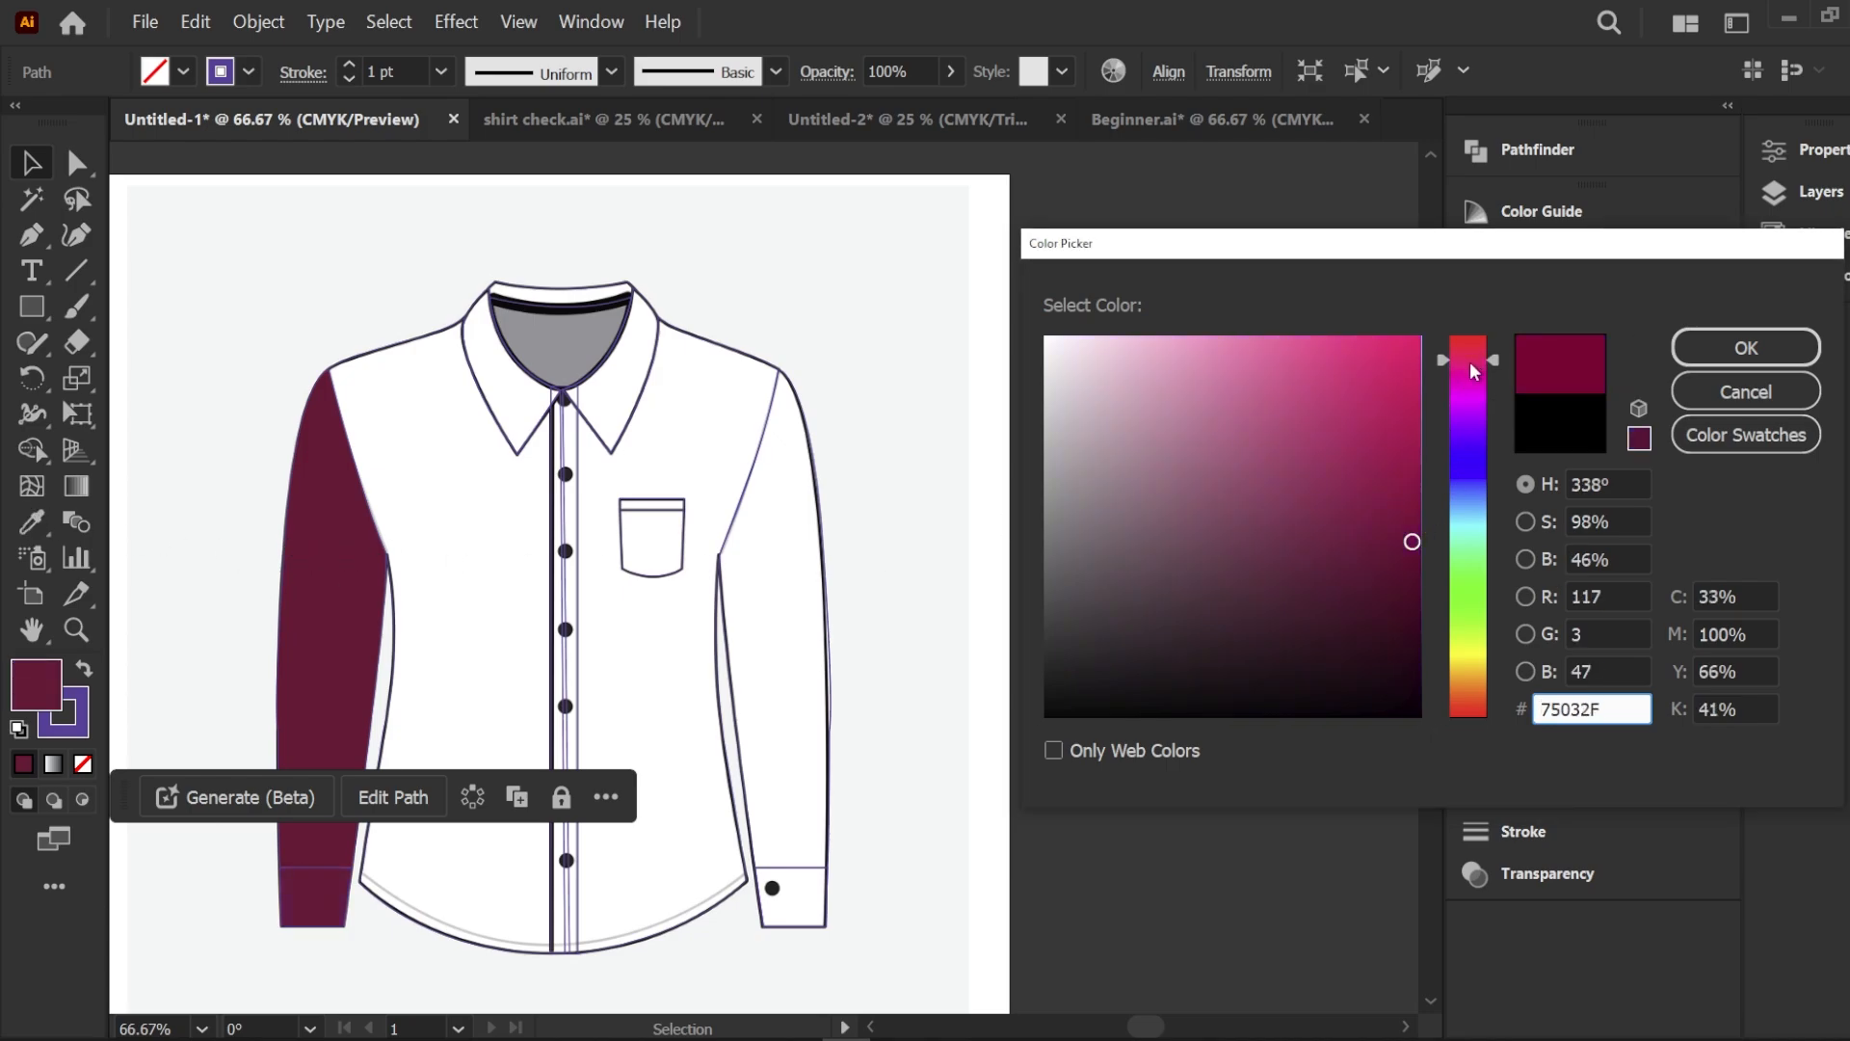
{"action": "left_click", "coordinate": [1405, 512]}
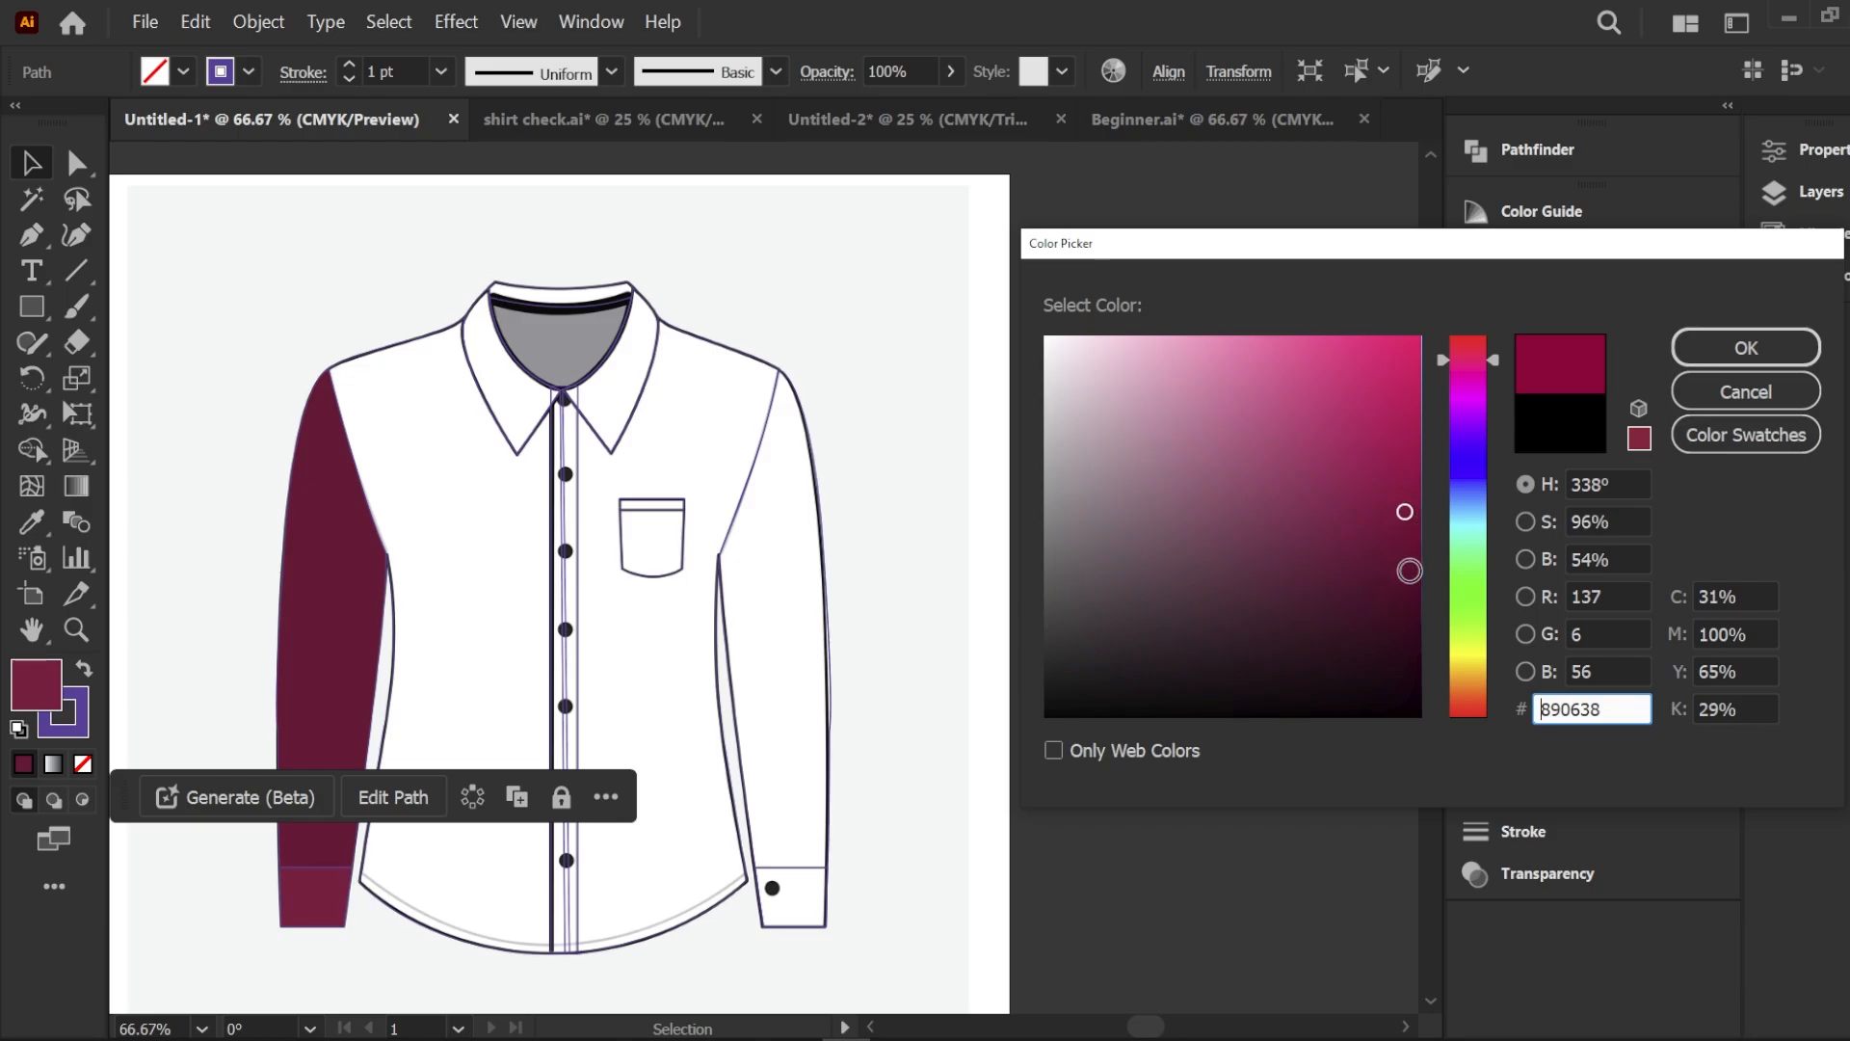
{"action": "left_click", "coordinate": [1409, 570]}
{"action": "left_click", "coordinate": [1746, 348]}
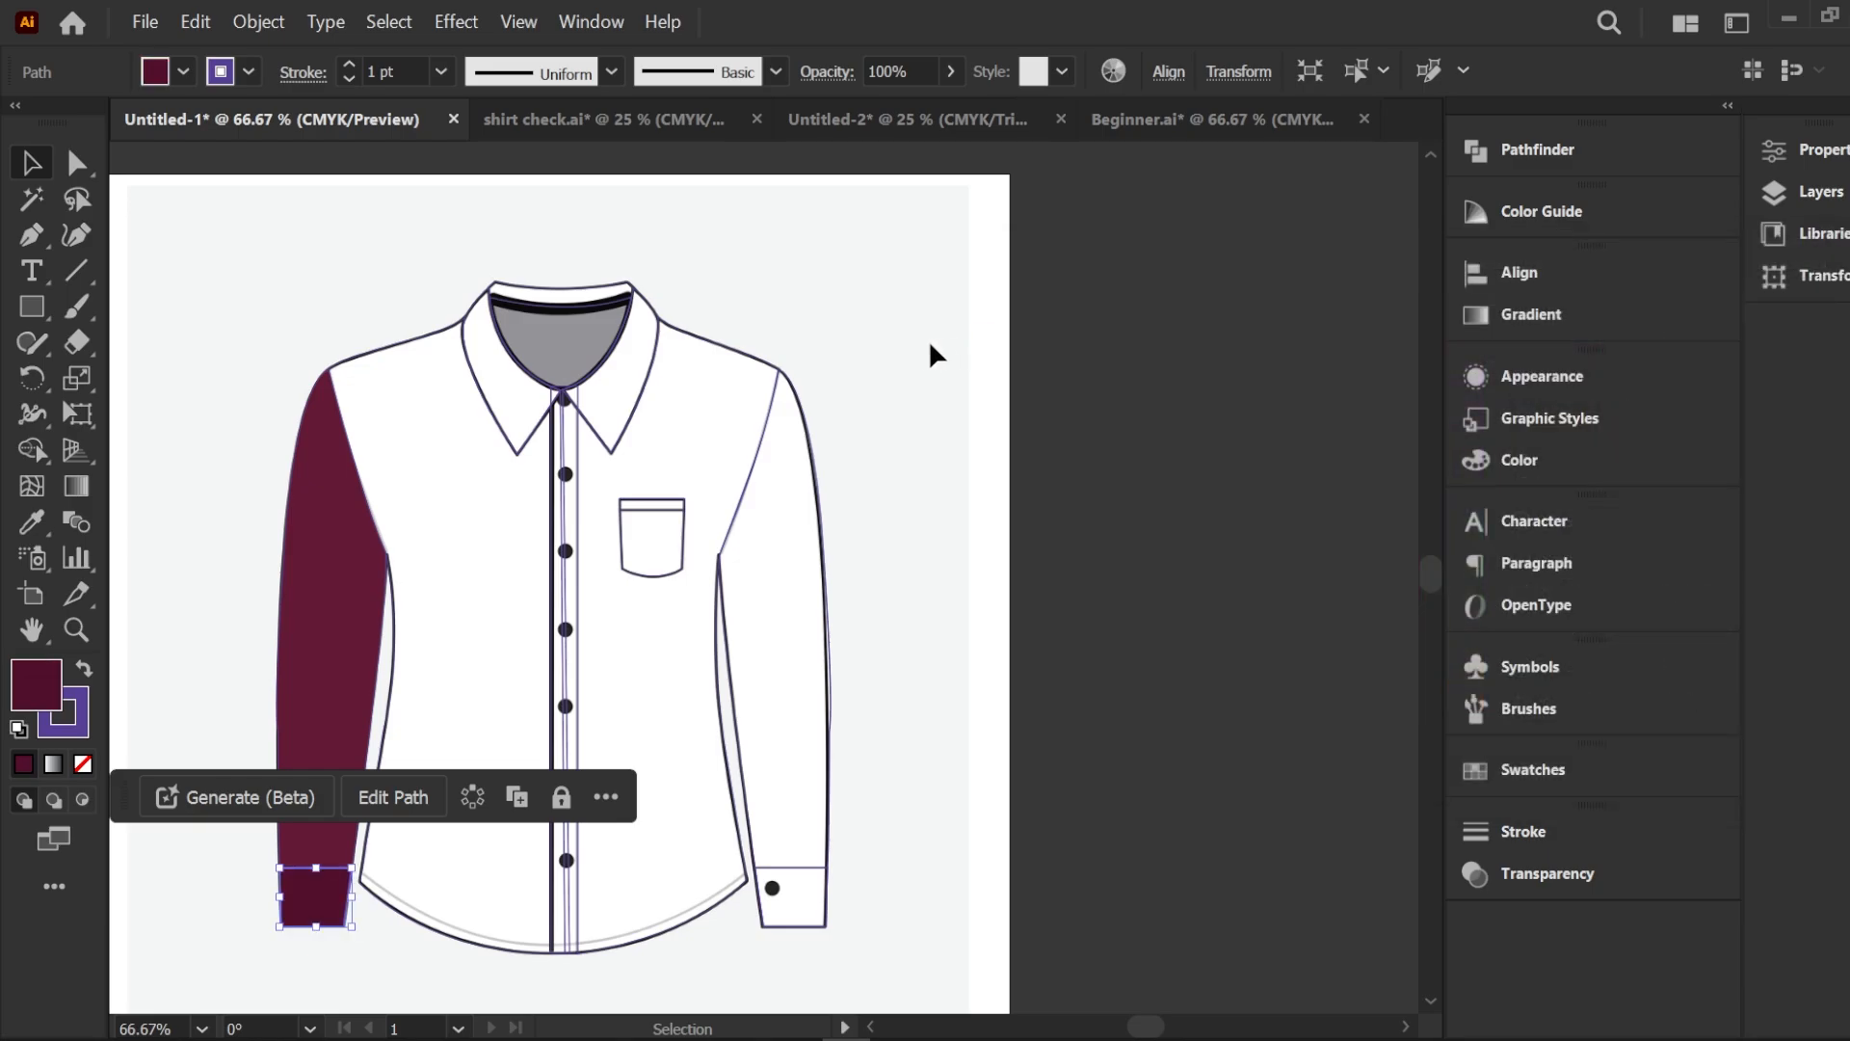
{"action": "left_click", "coordinate": [929, 351]}
Copy the left sleeve's maroon fill to the right sleeve with the Eyedropper, and deselect the sleeve
{"action": "scroll", "coordinate": [289, 883], "scroll_direction": "up", "scroll_amount": 3}
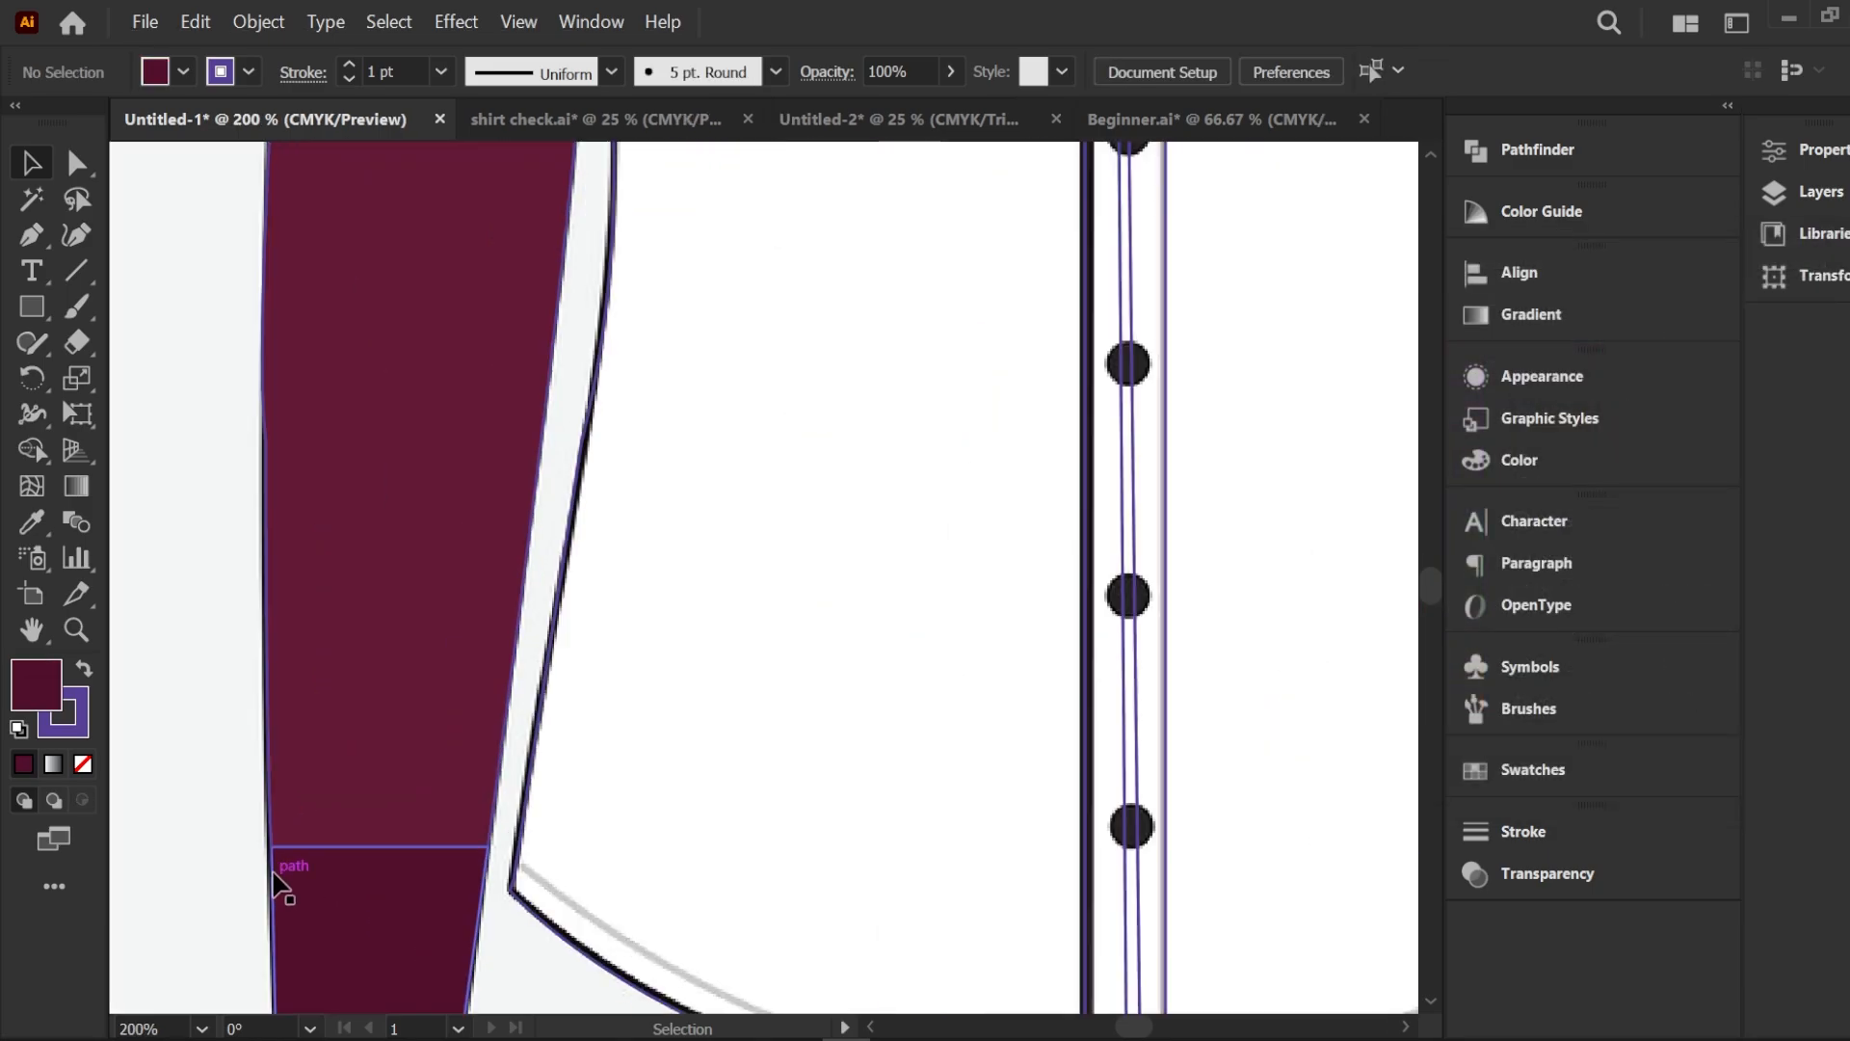
{"action": "scroll", "coordinate": [248, 825], "scroll_direction": "down", "scroll_amount": 3}
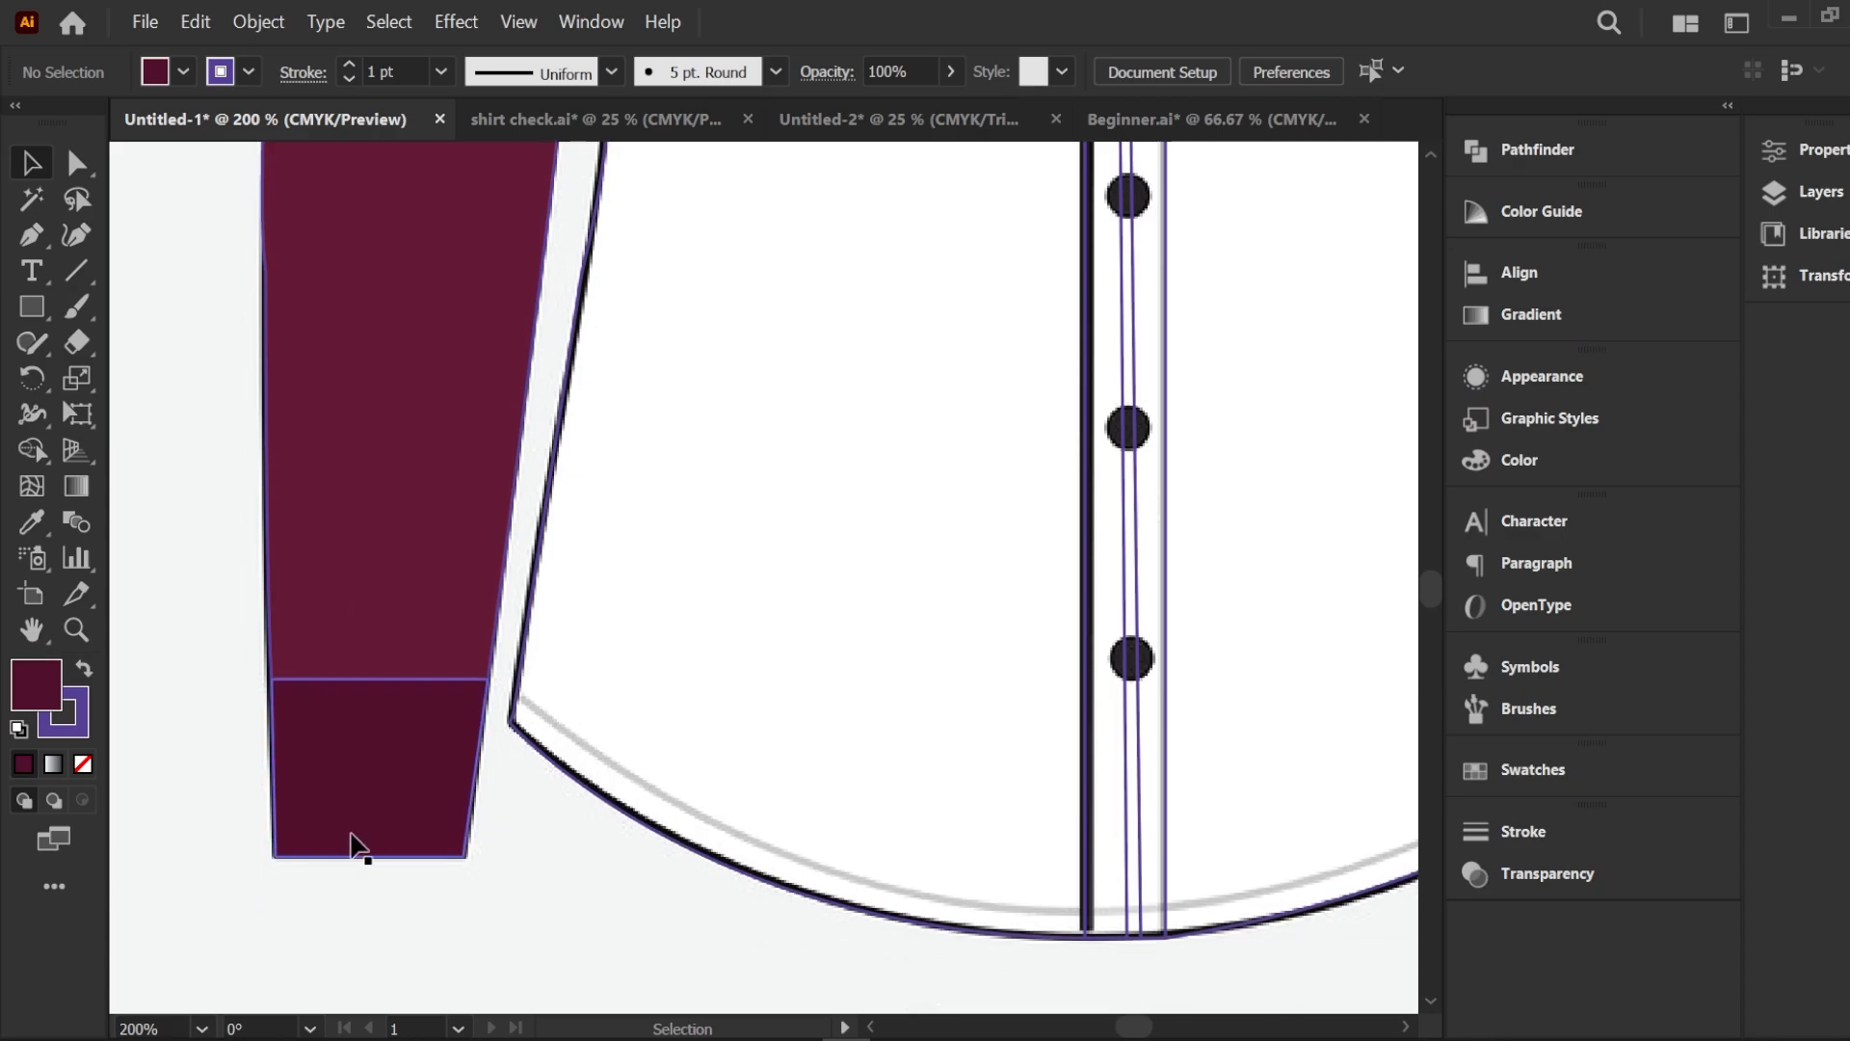
{"action": "scroll", "coordinate": [450, 718], "scroll_direction": "down", "scroll_amount": 3}
{"action": "left_click", "coordinate": [920, 409]}
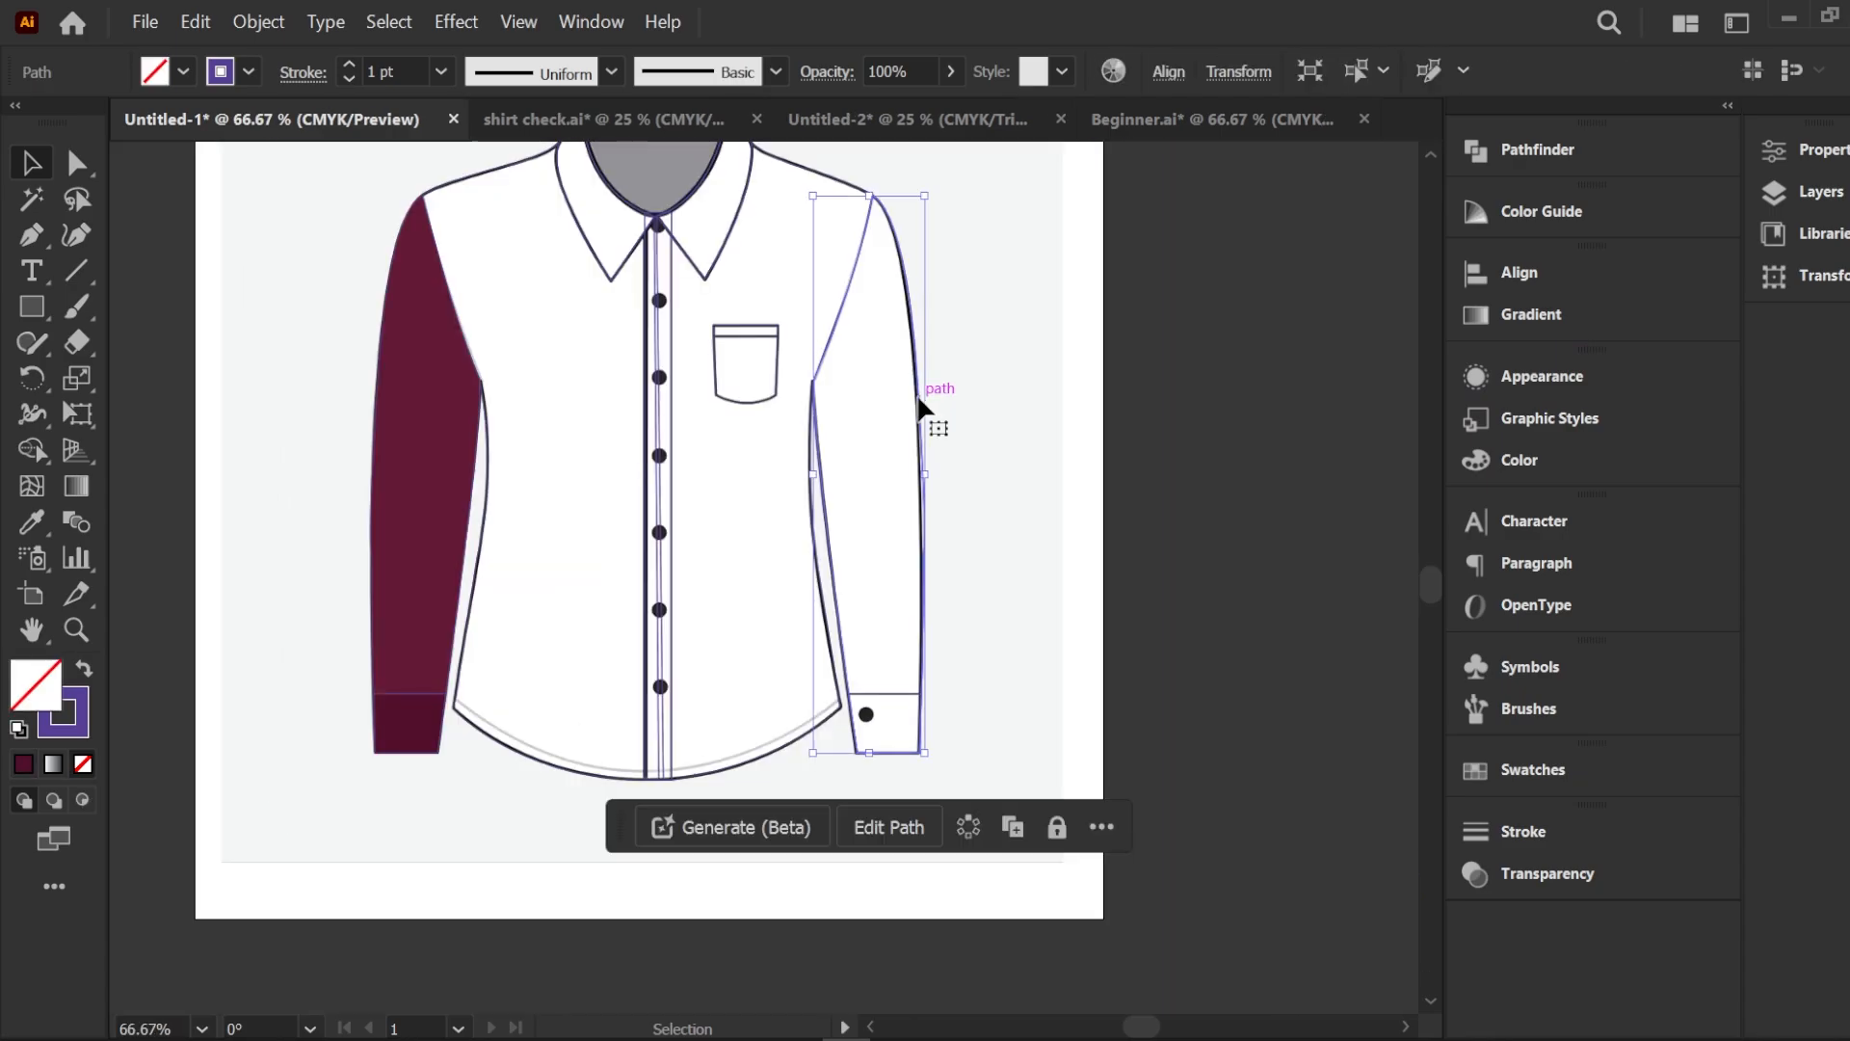
{"action": "left_click", "coordinate": [32, 522]}
{"action": "left_click", "coordinate": [422, 433]}
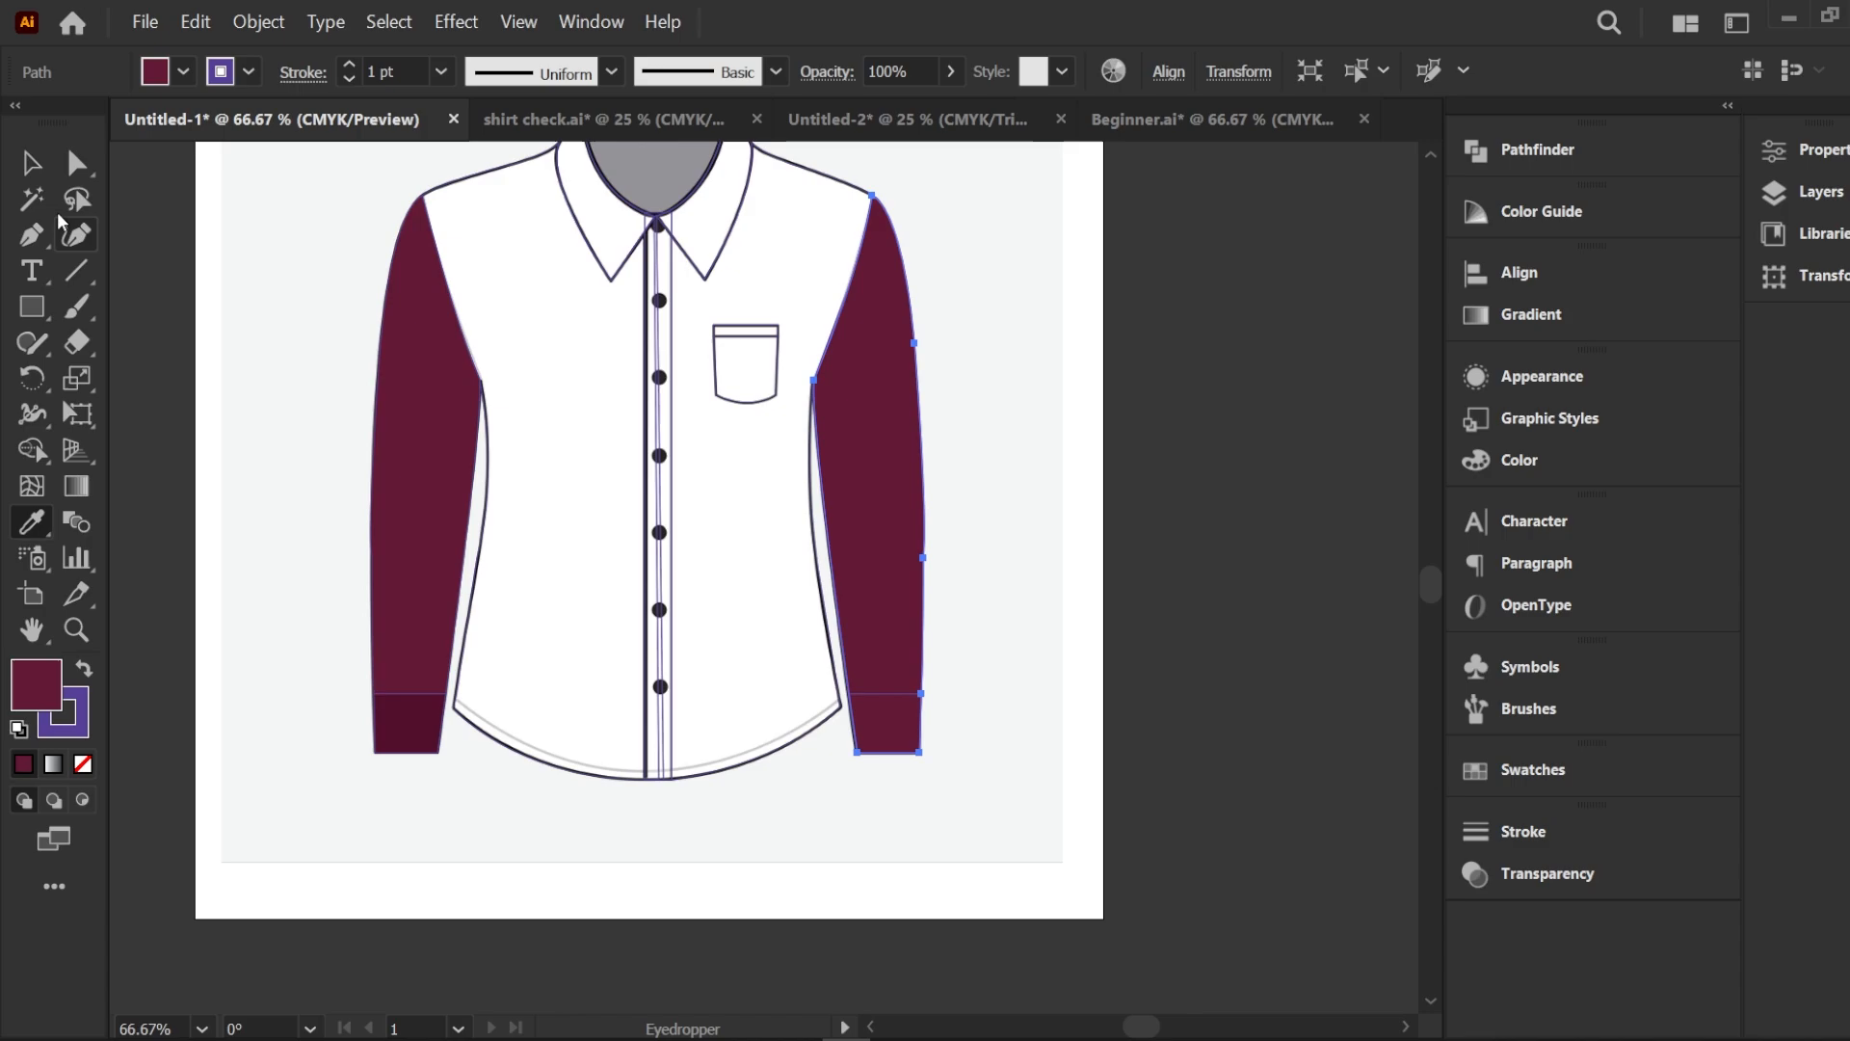
{"action": "left_click", "coordinate": [31, 162]}
{"action": "key", "text": "ctrl+shift+a"}
Copy the left cuff's darker maroon fill to the right cuff with the Eyedropper, and deselect the cuff
{"action": "left_click", "coordinate": [886, 708]}
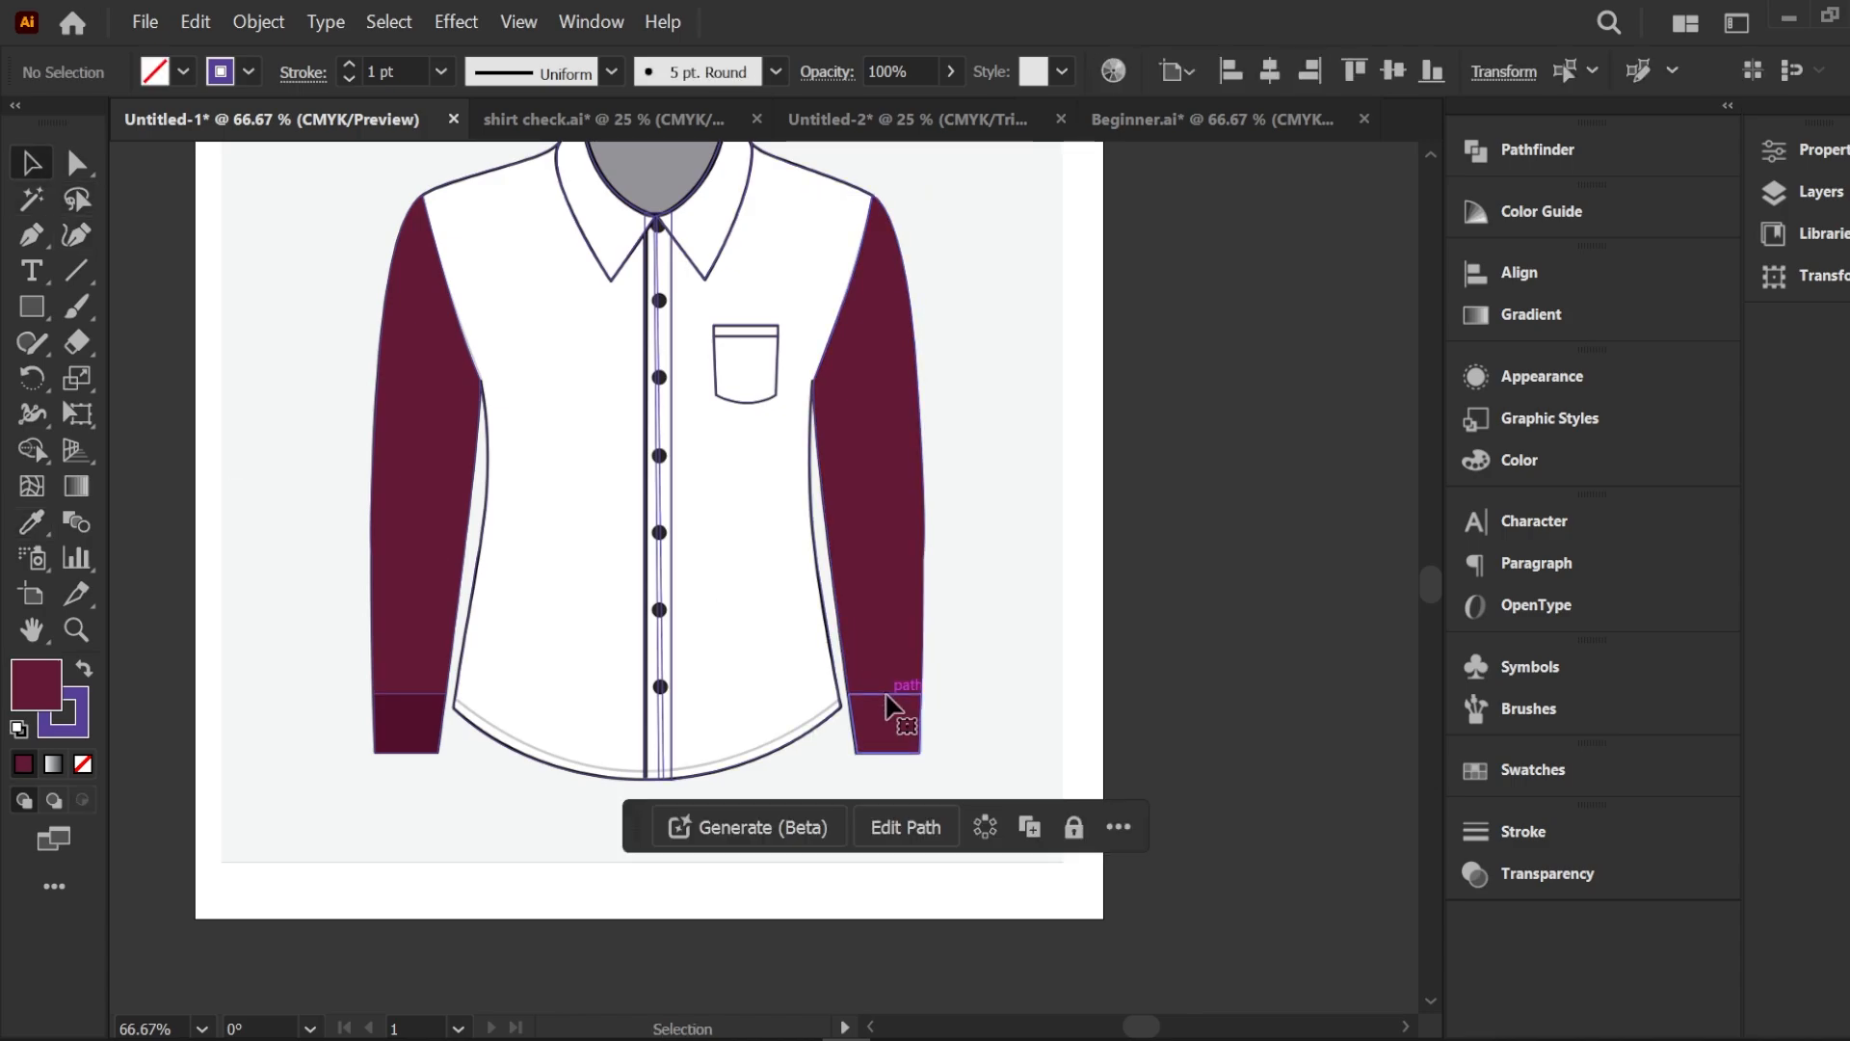
{"action": "left_click", "coordinate": [32, 521]}
{"action": "left_click", "coordinate": [429, 717]}
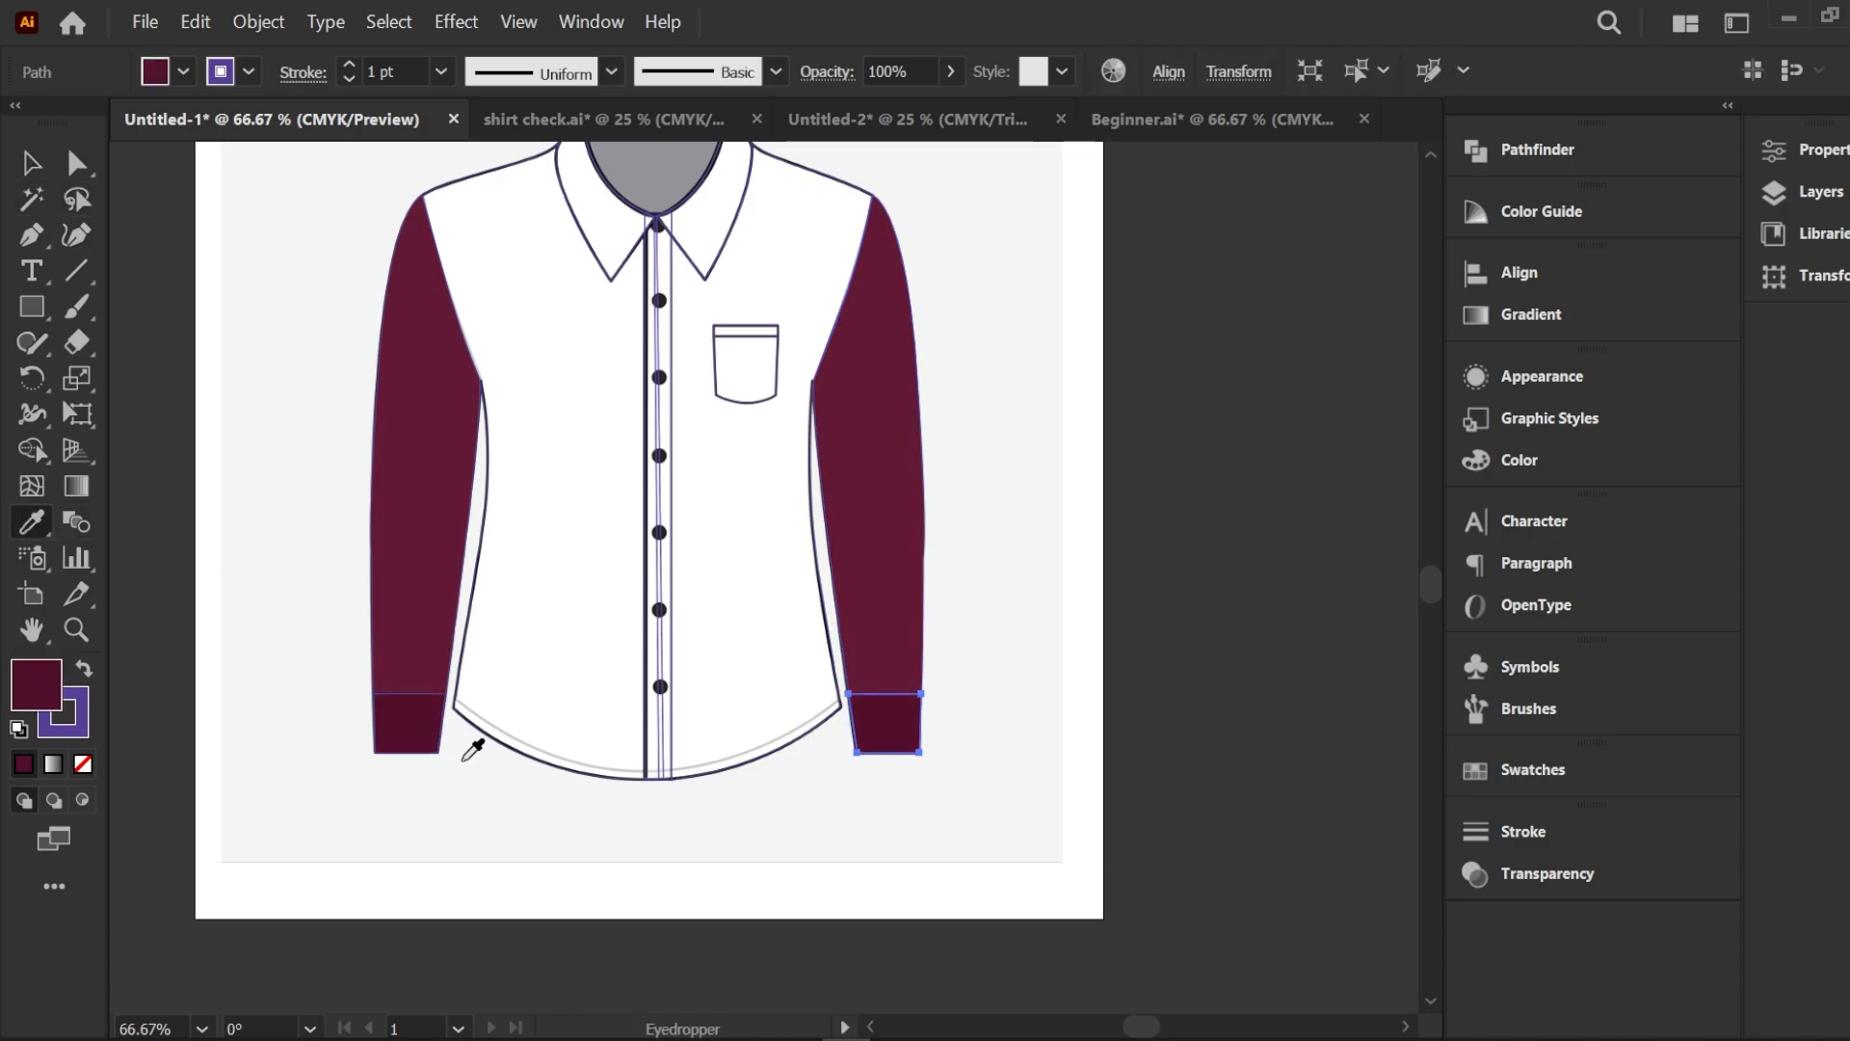
{"action": "left_click", "coordinate": [30, 162]}
{"action": "key", "text": "ctrl+shift+a"}
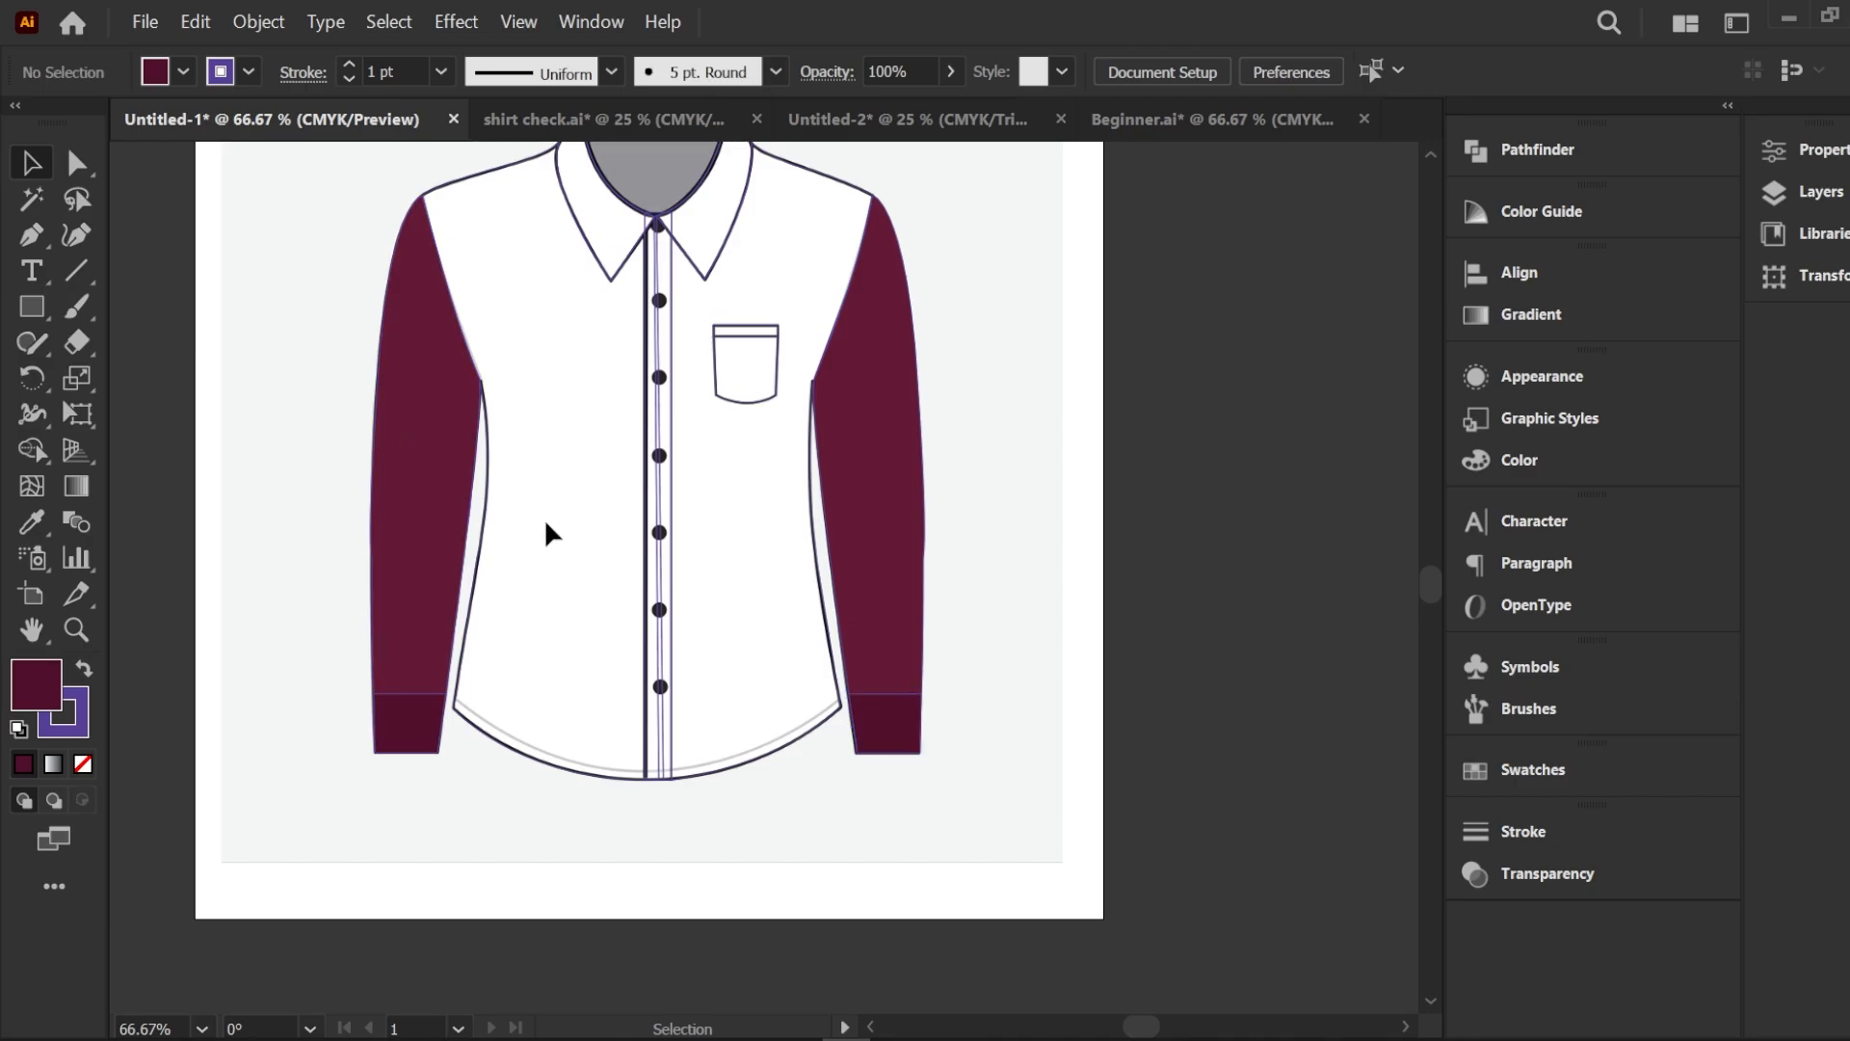
Draw a dark maroon button circle with the Ellipse tool and place matching circles over the top three placket buttons
{"action": "key", "text": "ctrl+plus"}
{"action": "left_click_drag", "start_coordinate": [32, 306], "coordinate": [116, 380]}
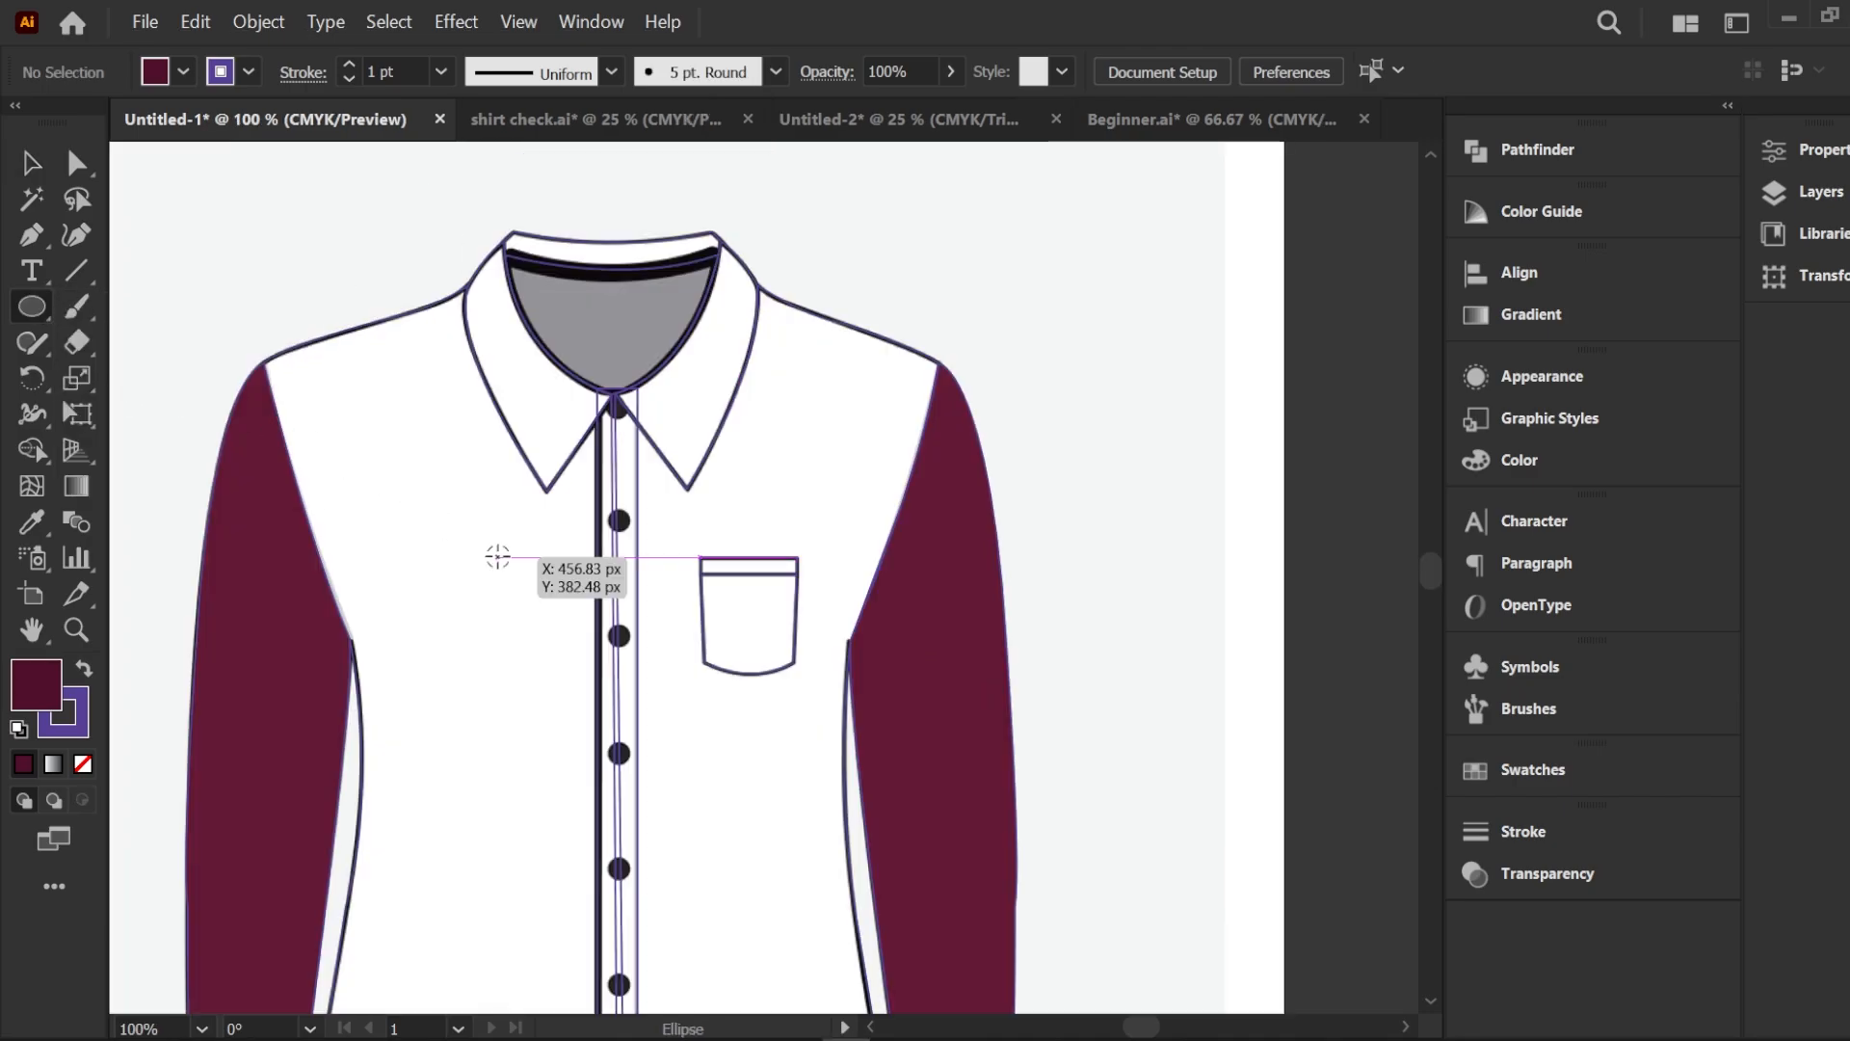
{"action": "left_click_drag", "start_coordinate": [497, 557], "coordinate": [617, 639]}
{"action": "left_click", "coordinate": [32, 163]}
{"action": "left_click", "coordinate": [248, 280]}
{"action": "scroll", "coordinate": [525, 533], "scroll_direction": "down", "scroll_amount": 3}
{"action": "scroll", "coordinate": [525, 533], "scroll_direction": "down", "scroll_amount": 1}
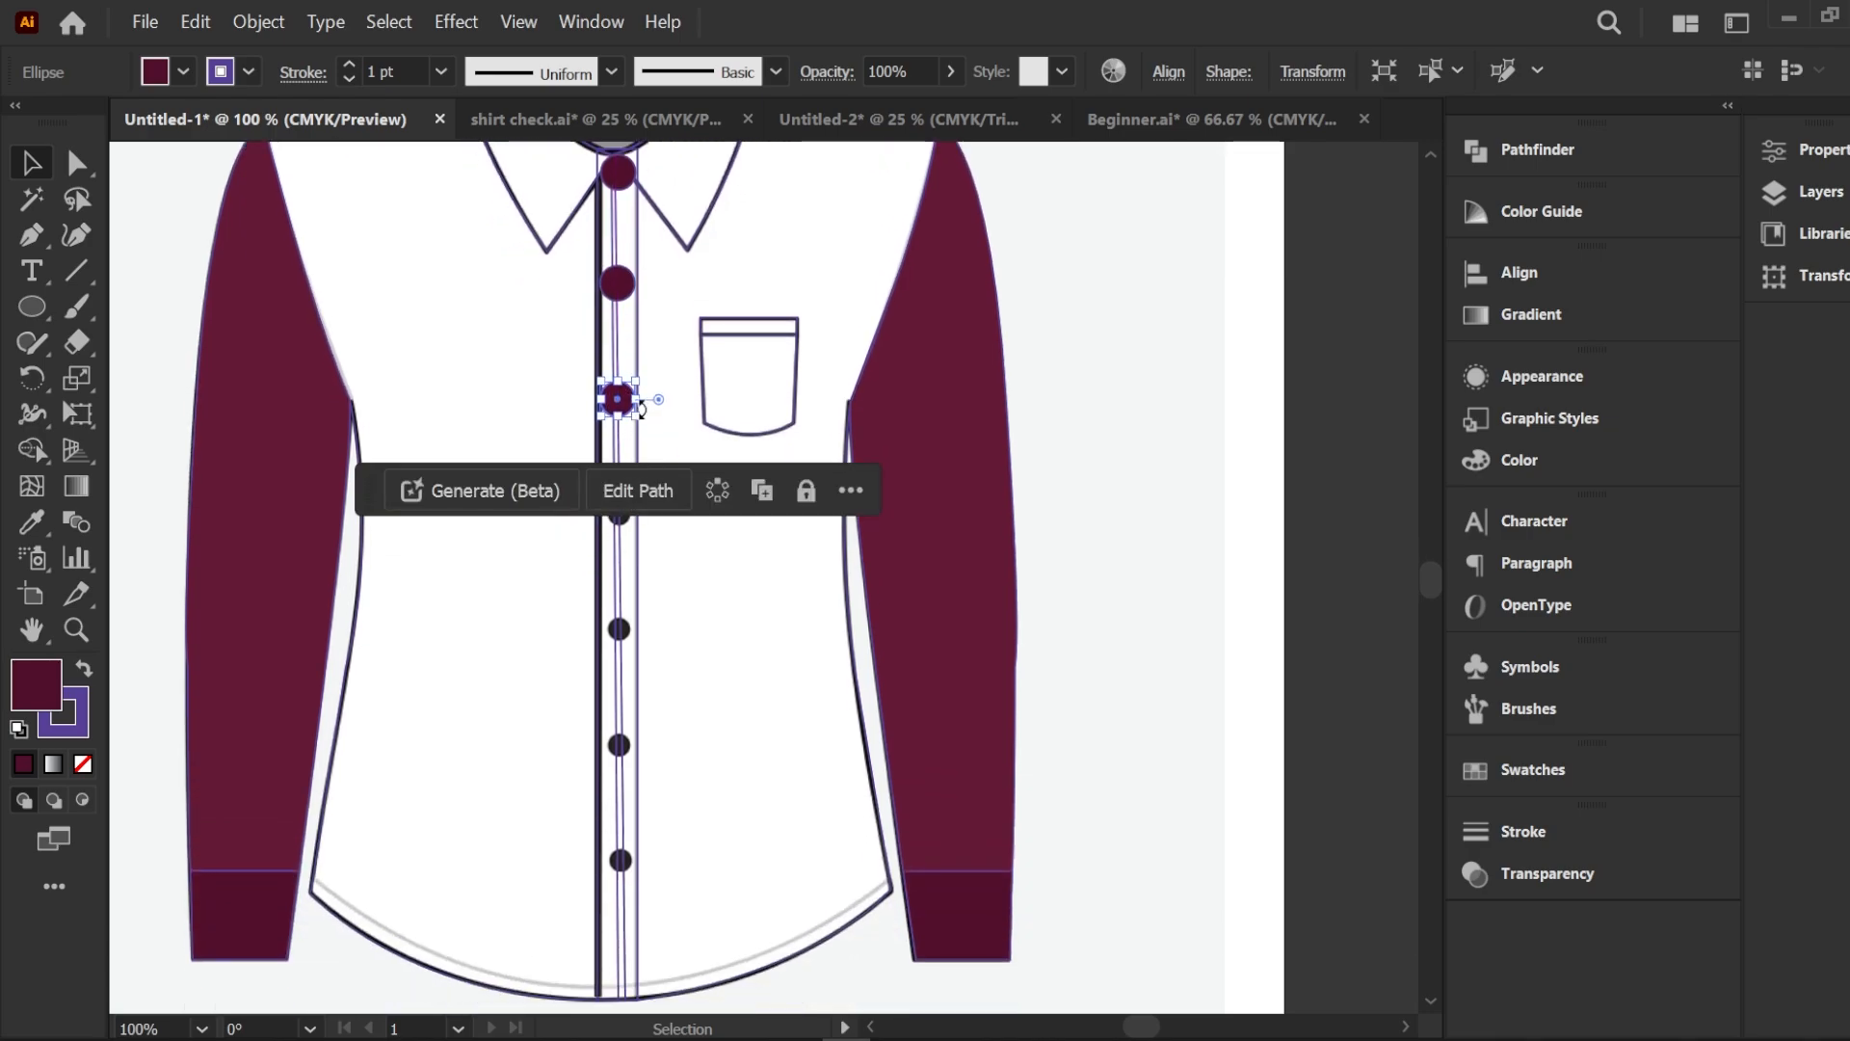
Duplicate the third button circle onto the fourth button and repeat the duplication down the placket to the hem
{"action": "left_click_drag", "start_coordinate": [620, 400], "coordinate": [622, 527]}
{"action": "key", "text": "ctrl+d"}
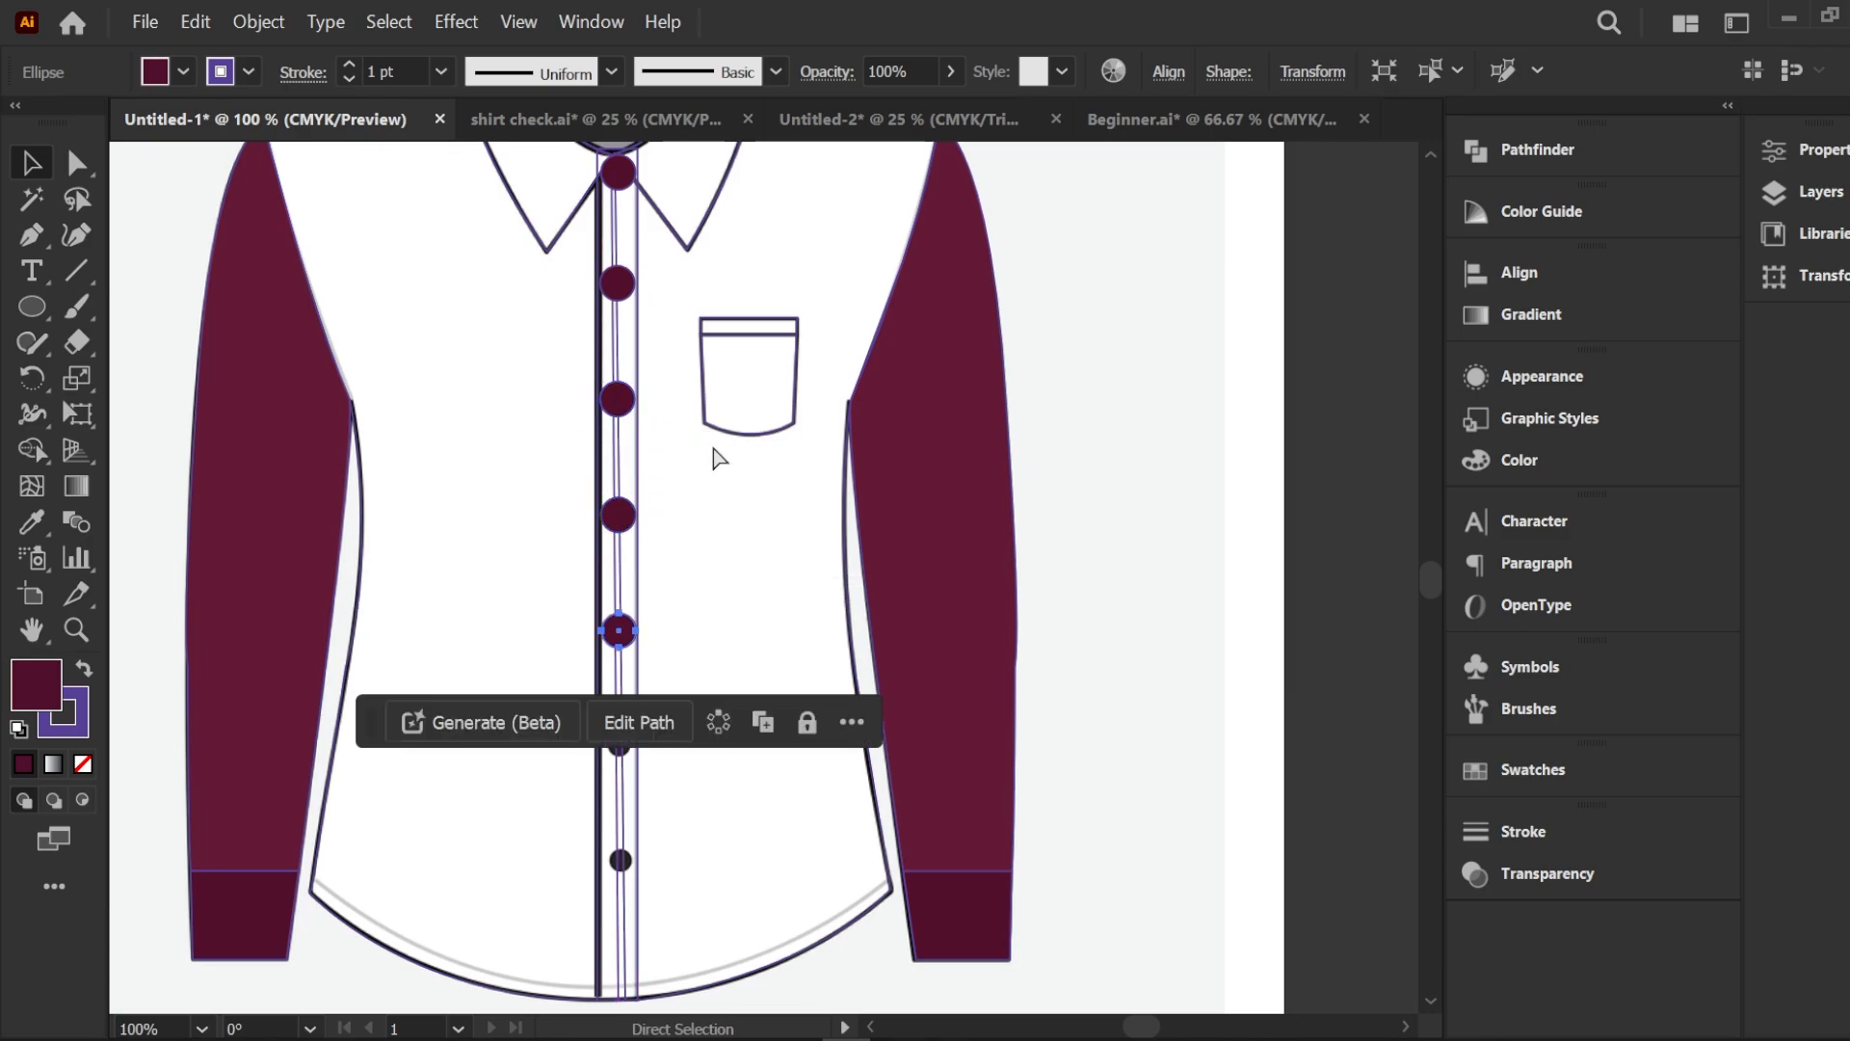
{"action": "key", "text": "ctrl+d"}
{"action": "key", "text": "ctrl+d"}
{"action": "key", "text": "ctrl+d"}
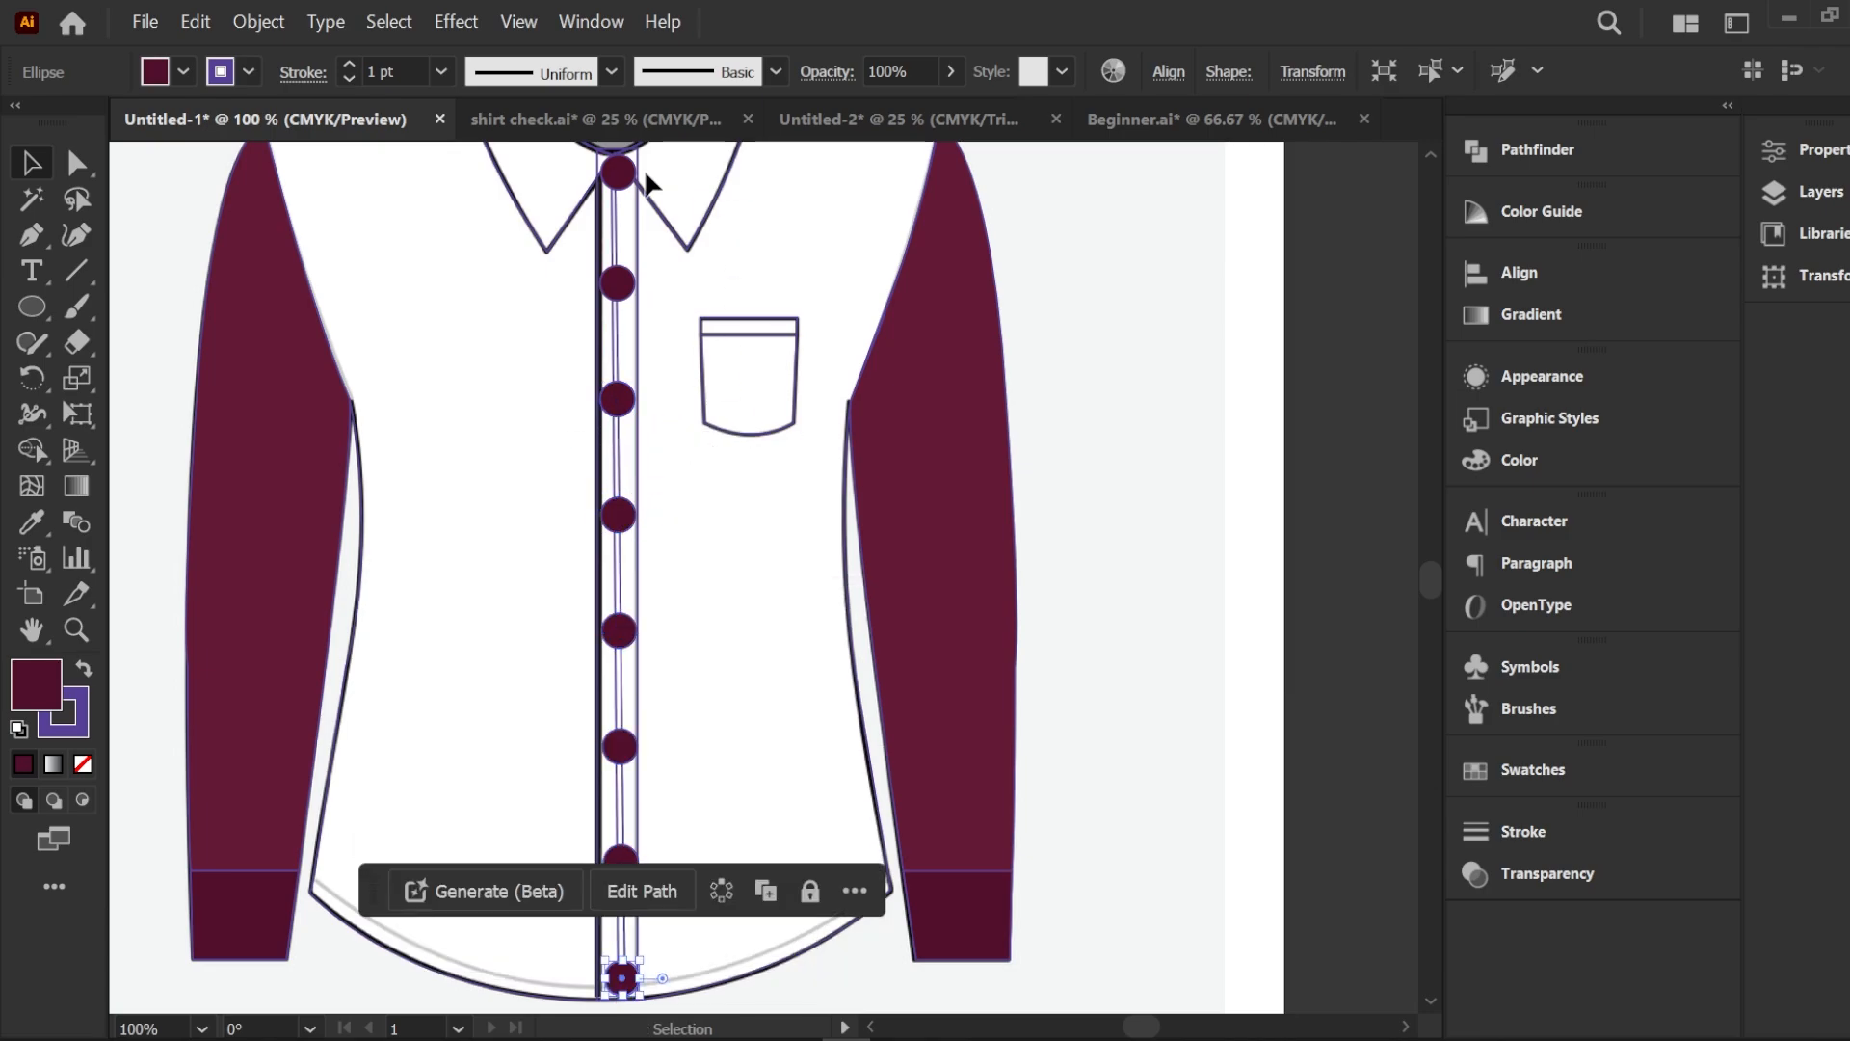
Select all eight button circles along the placket, group them, and deselect the group
{"action": "scroll", "coordinate": [663, 187], "scroll_direction": "up", "scroll_amount": 1}
{"action": "left_click", "coordinate": [622, 204]}
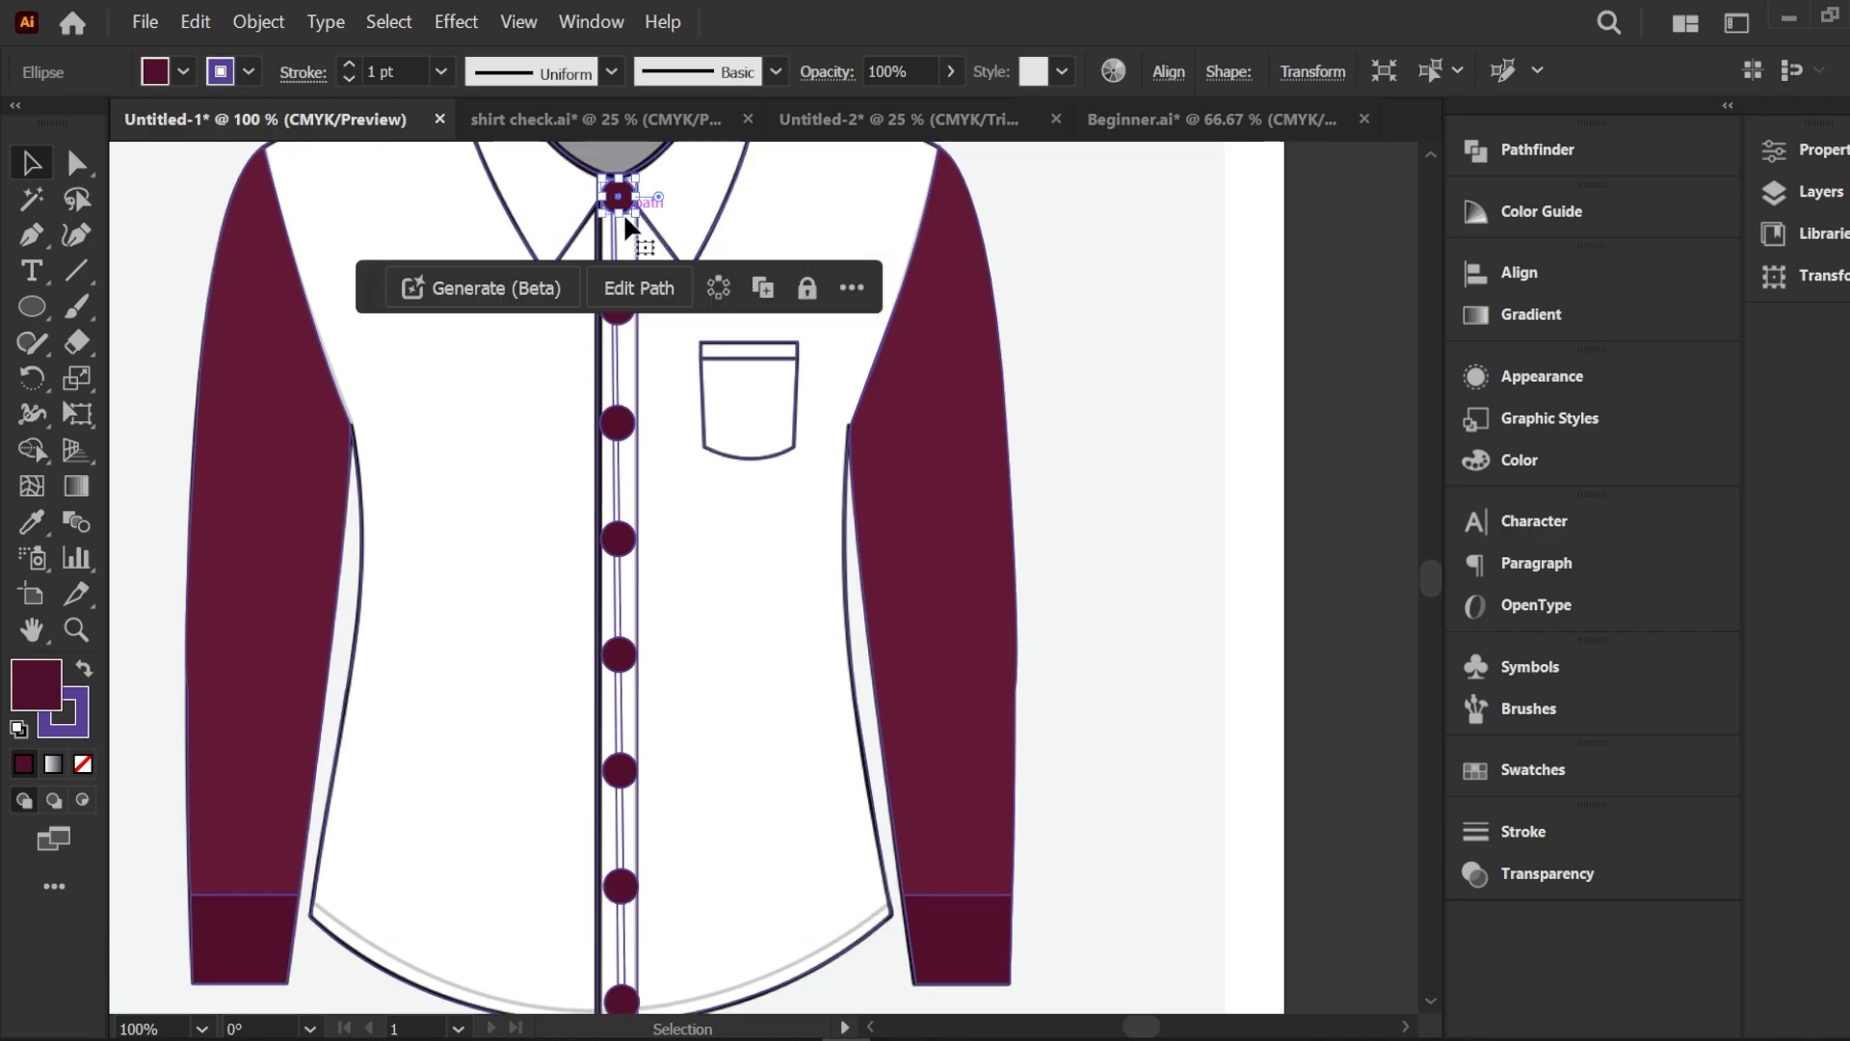
{"action": "left_click", "coordinate": [623, 316], "text": "shift"}
{"action": "left_click", "coordinate": [618, 424], "text": "shift"}
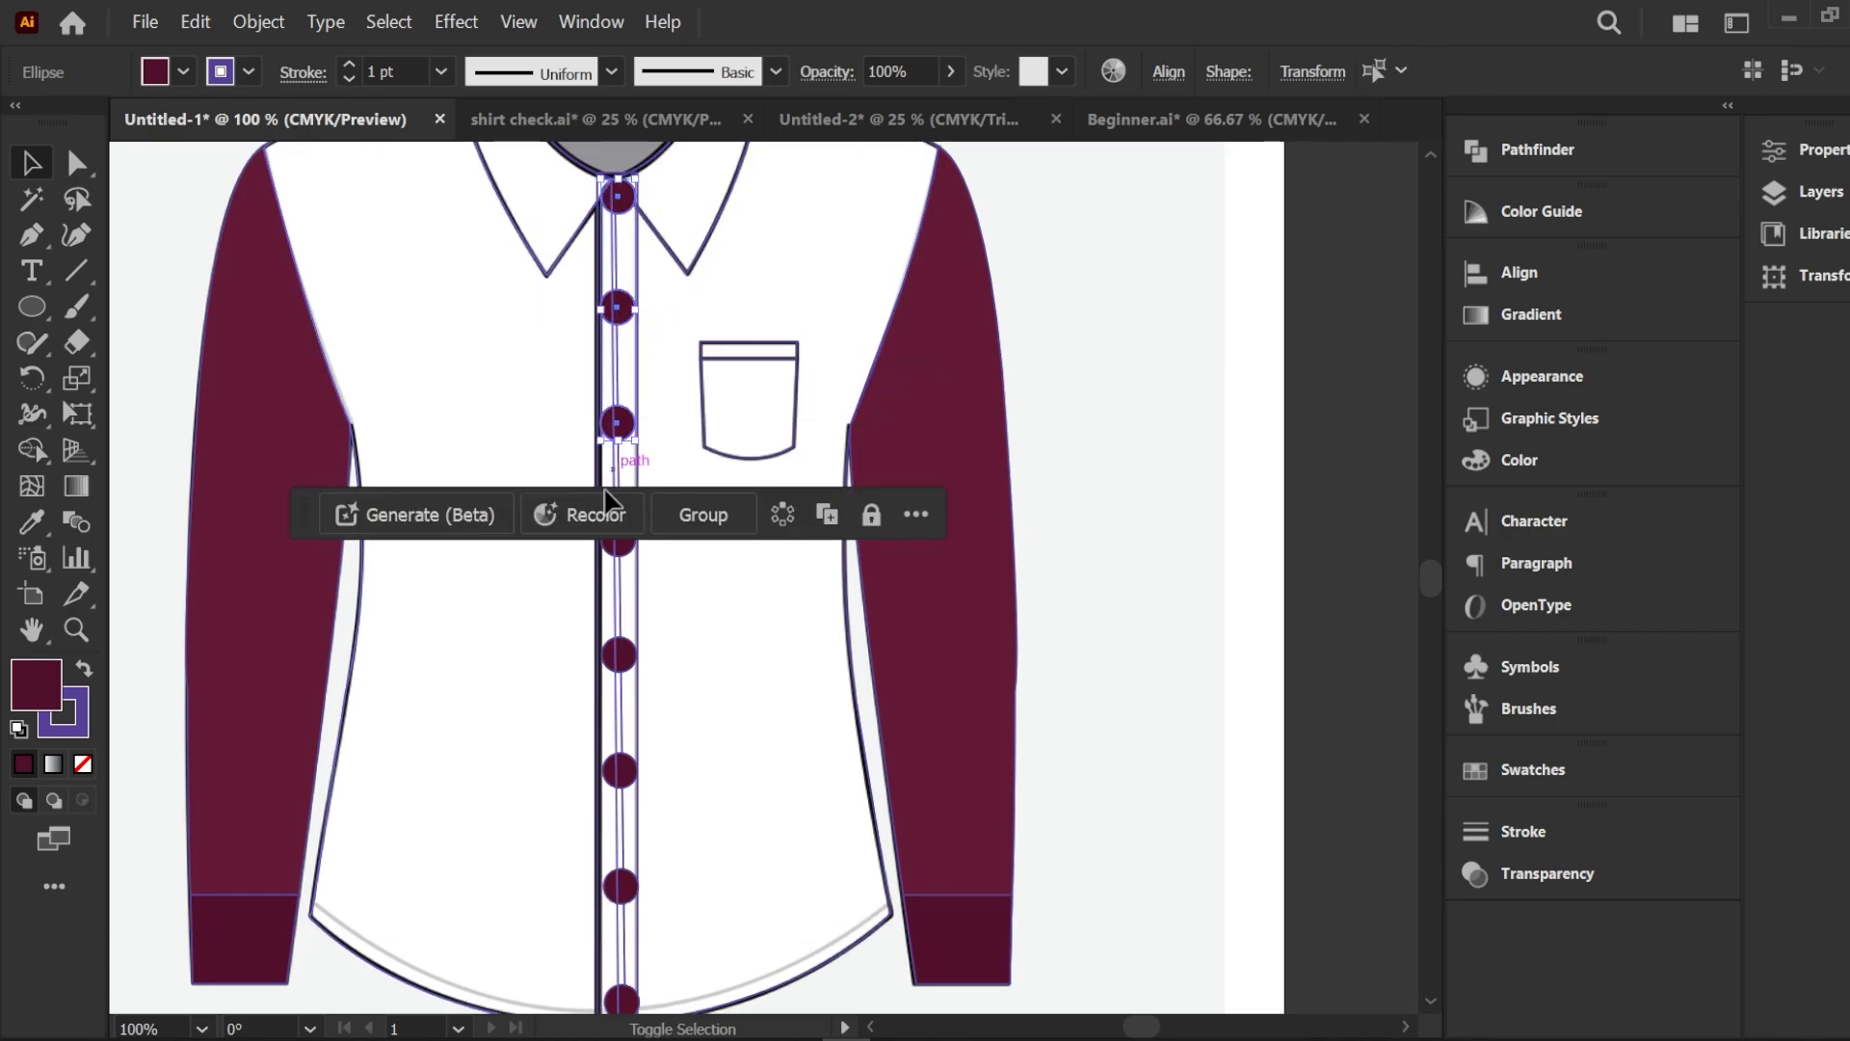
{"action": "left_click", "coordinate": [620, 551], "text": "shift"}
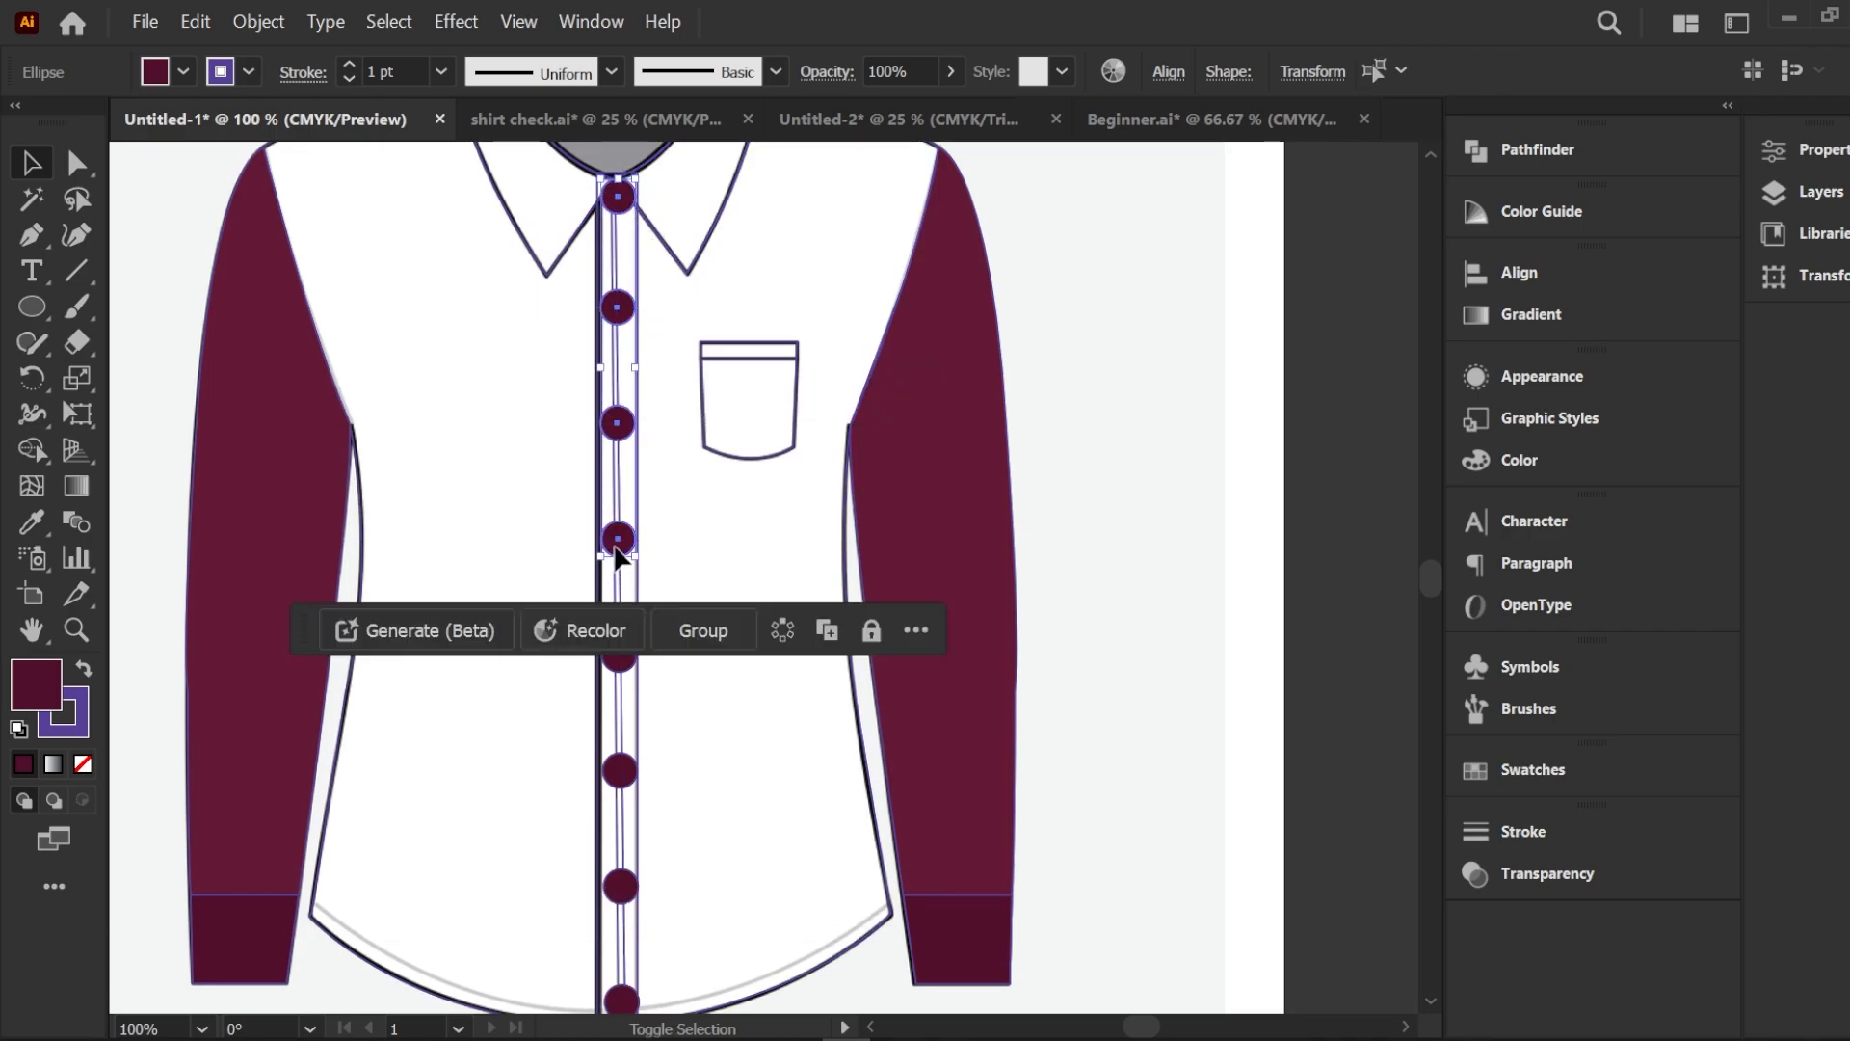
{"action": "left_click", "coordinate": [624, 665], "text": "shift"}
{"action": "left_click", "coordinate": [620, 776], "text": "shift"}
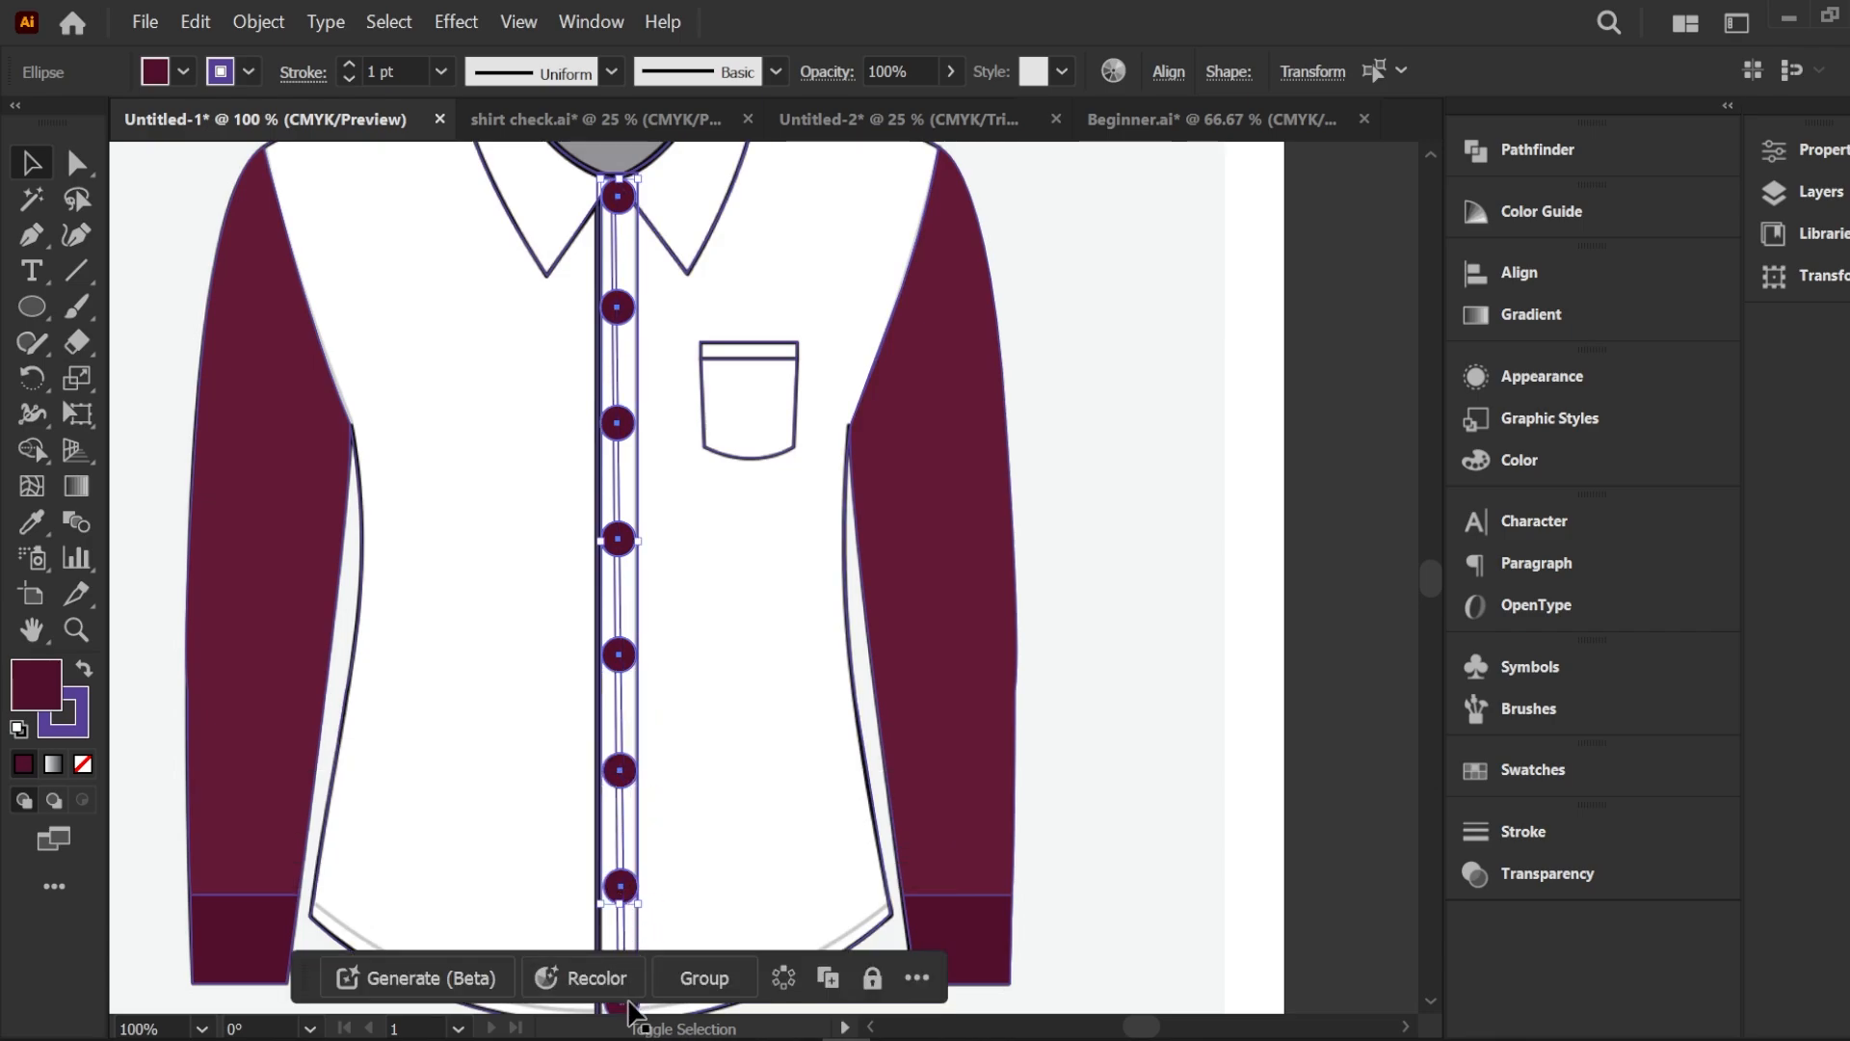
{"action": "left_click", "coordinate": [622, 892], "text": "shift"}
{"action": "scroll", "coordinate": [636, 868], "scroll_direction": "down", "scroll_amount": 1}
{"action": "key", "text": "a"}
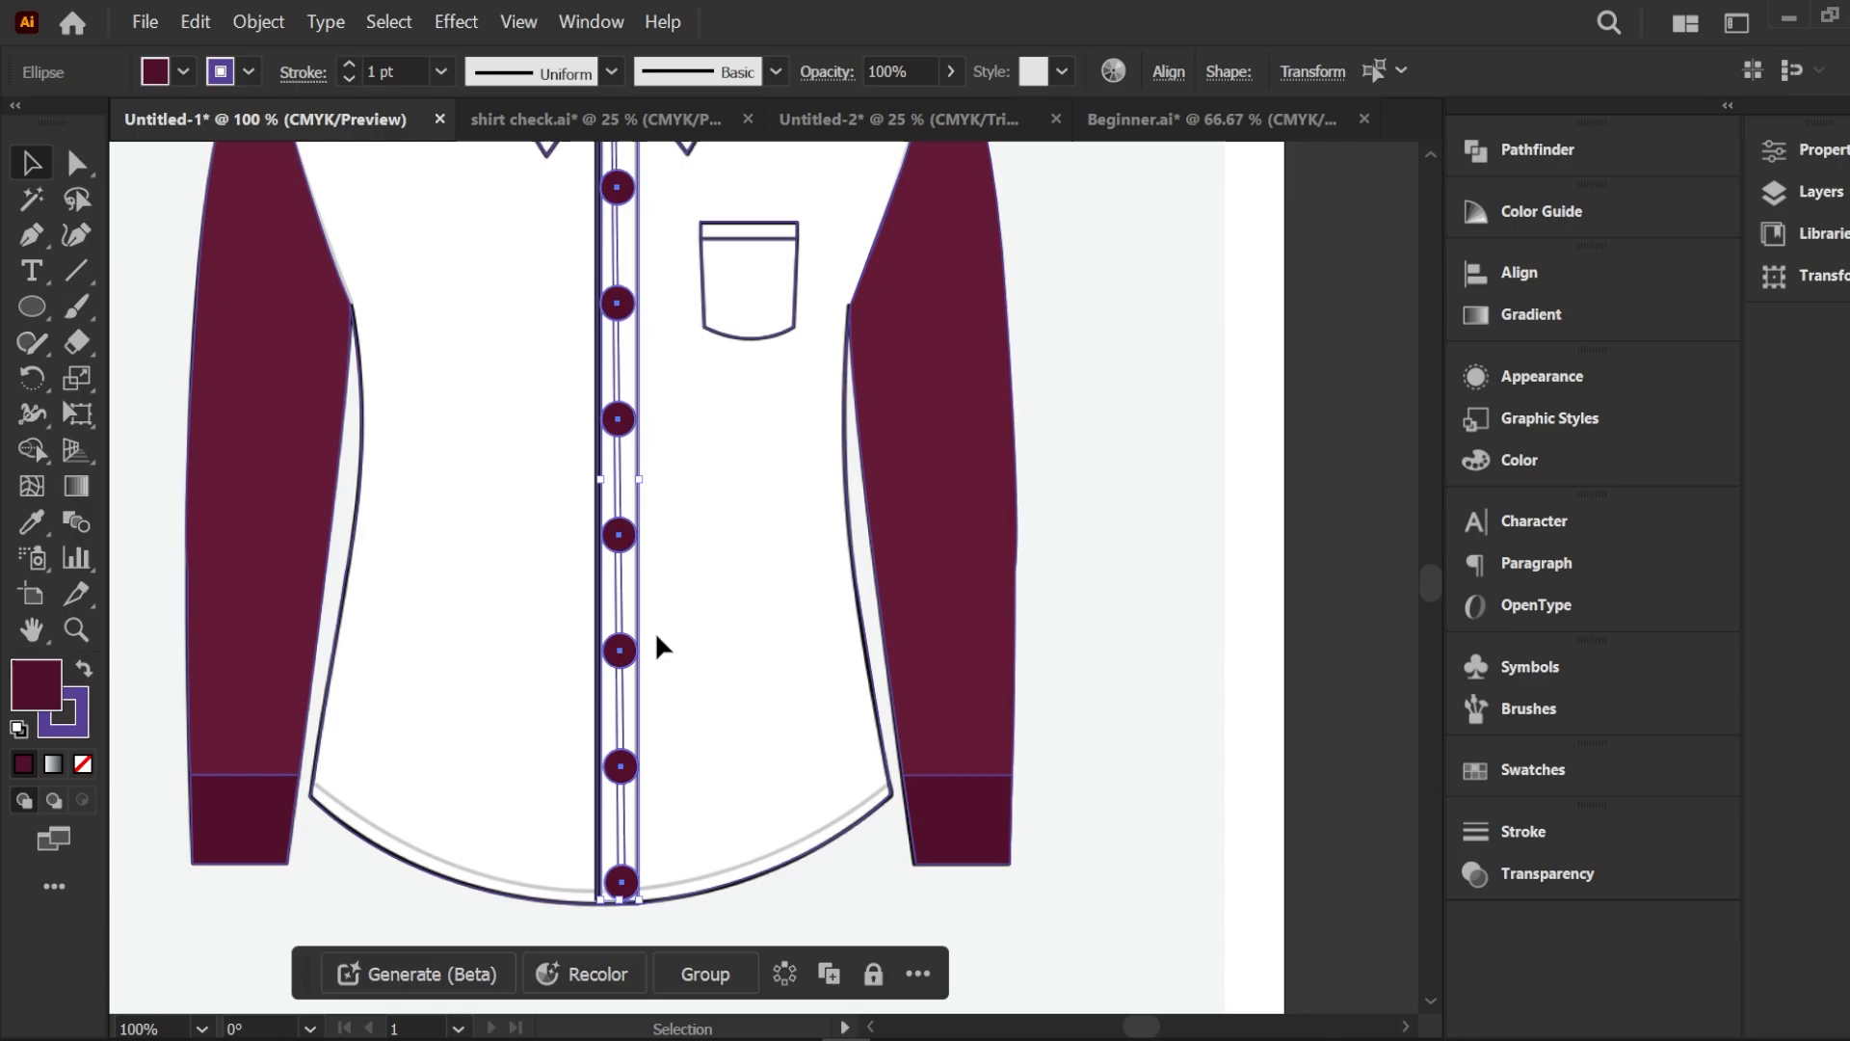
{"action": "key", "text": "ctrl+g"}
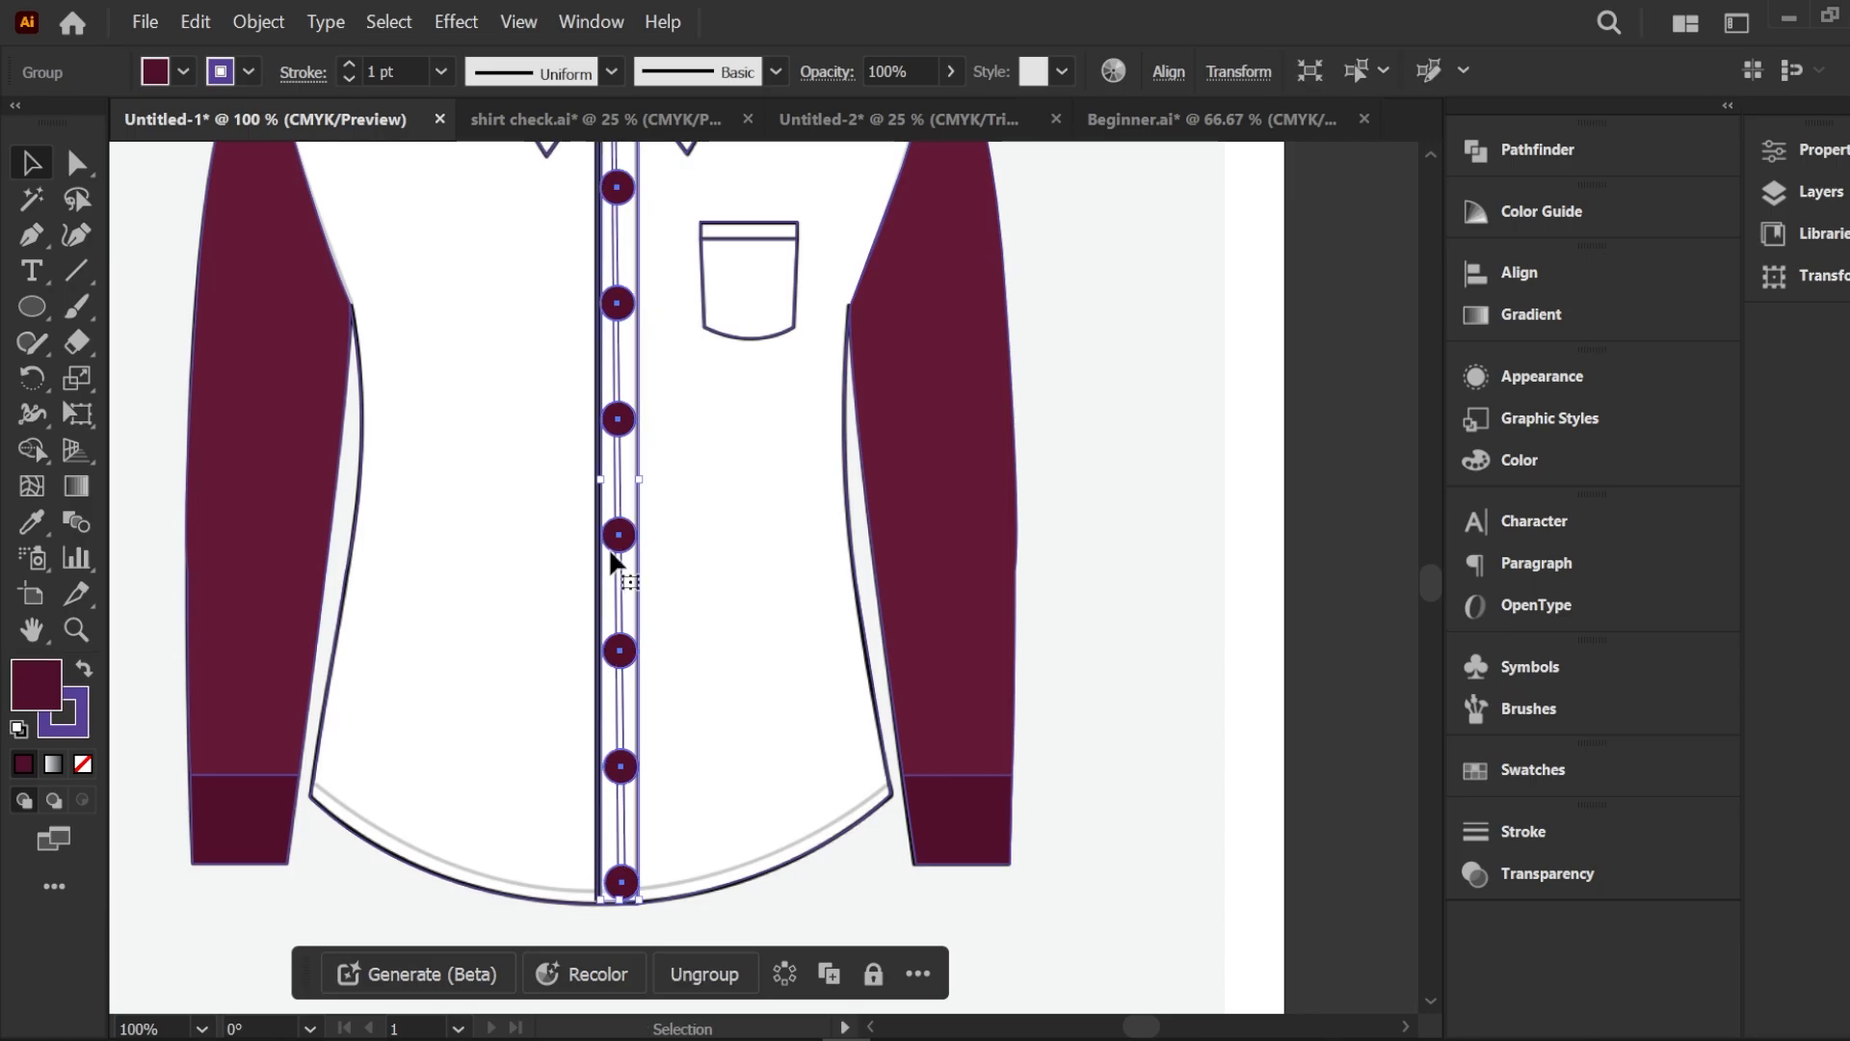
{"action": "scroll", "coordinate": [609, 547], "scroll_direction": "down", "scroll_amount": 1}
{"action": "left_click", "coordinate": [990, 376]}
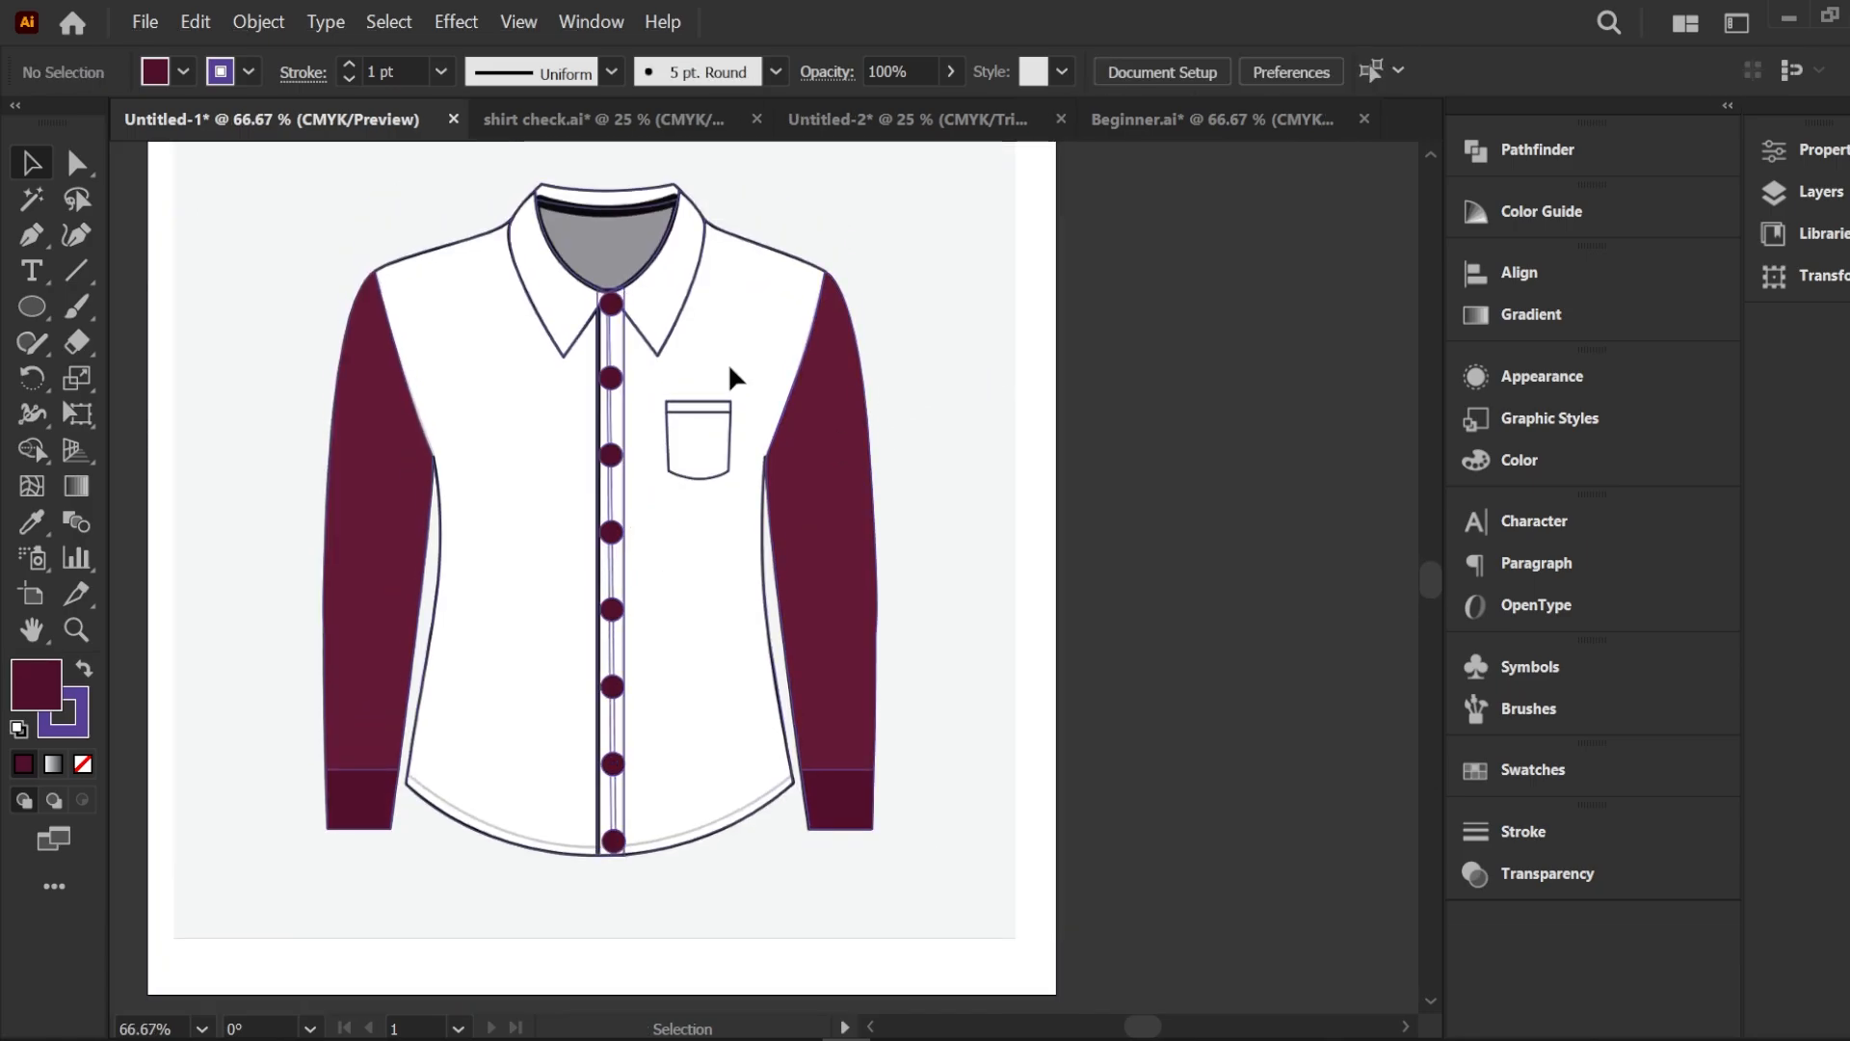
Copy the left sleeve's maroon fill to the left front panel with the Eyedropper, and deselect the panel
{"action": "scroll", "coordinate": [620, 284], "scroll_direction": "up", "scroll_amount": 1}
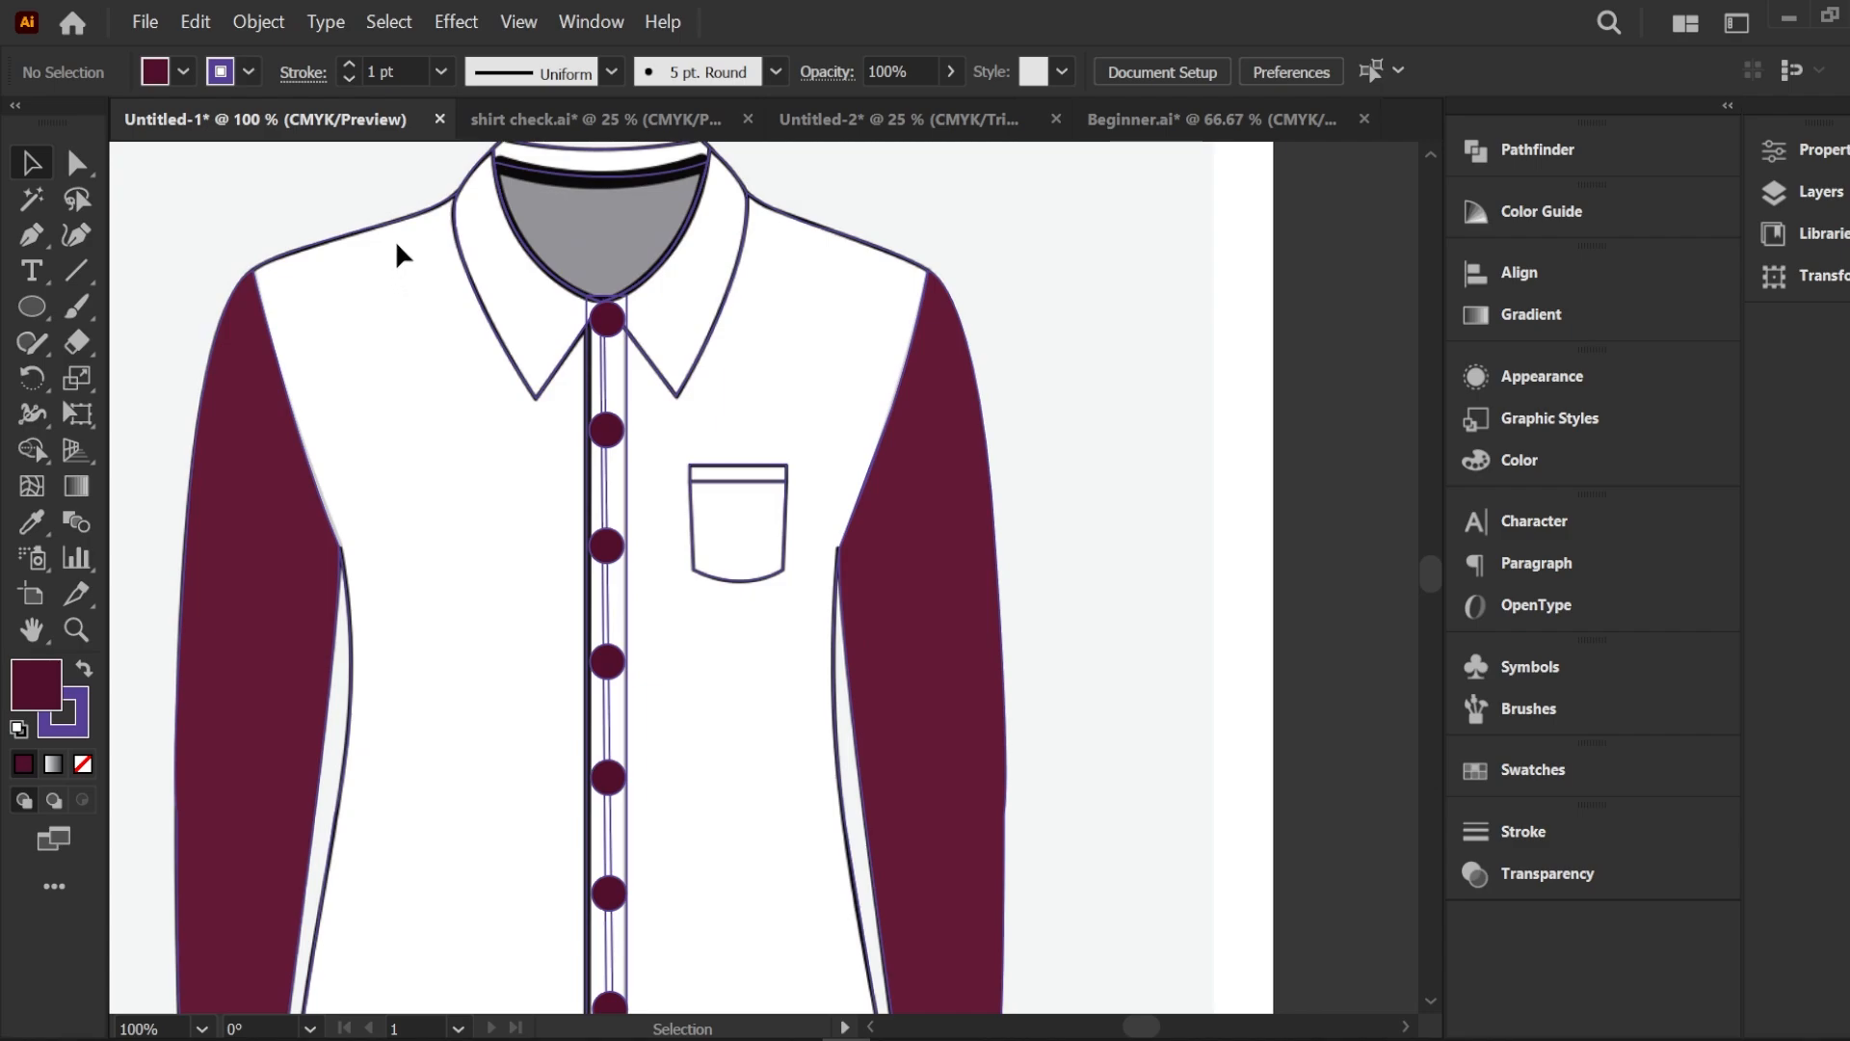
{"action": "scroll", "coordinate": [396, 247], "scroll_direction": "up", "scroll_amount": 1}
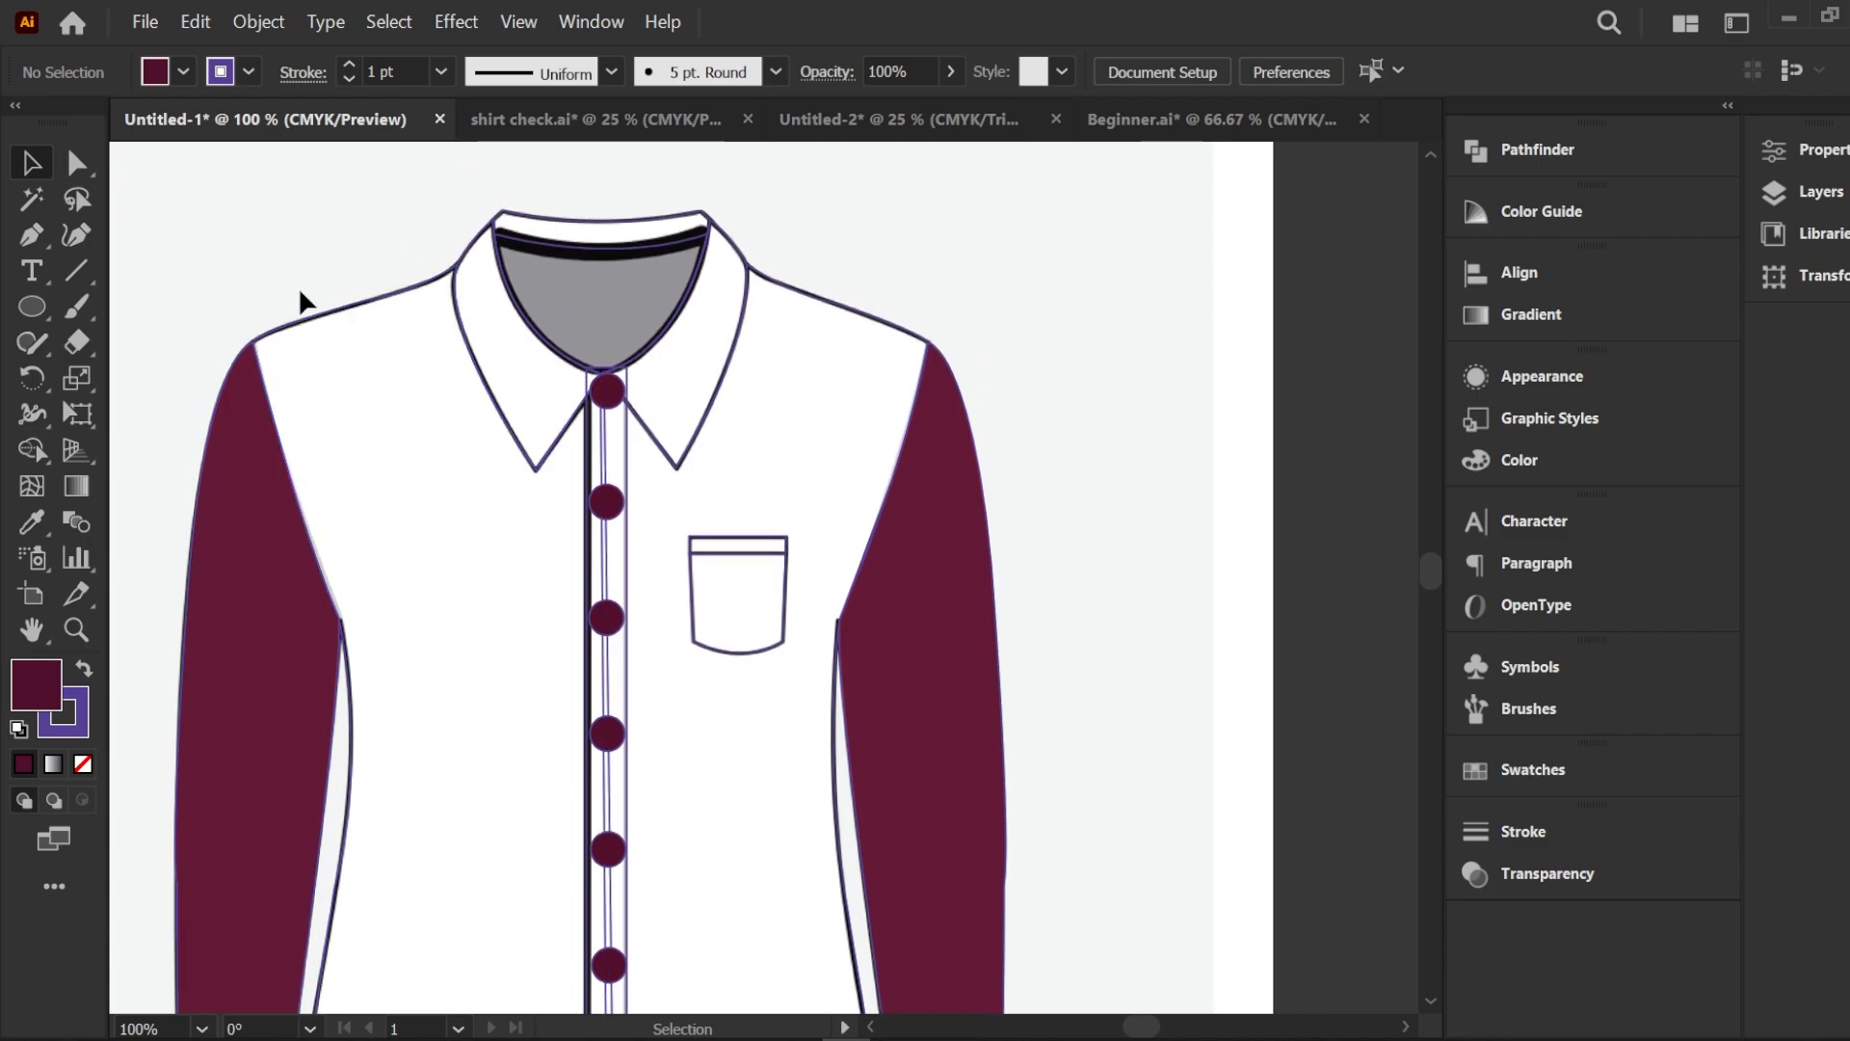
{"action": "left_click", "coordinate": [293, 324]}
{"action": "left_click", "coordinate": [31, 521]}
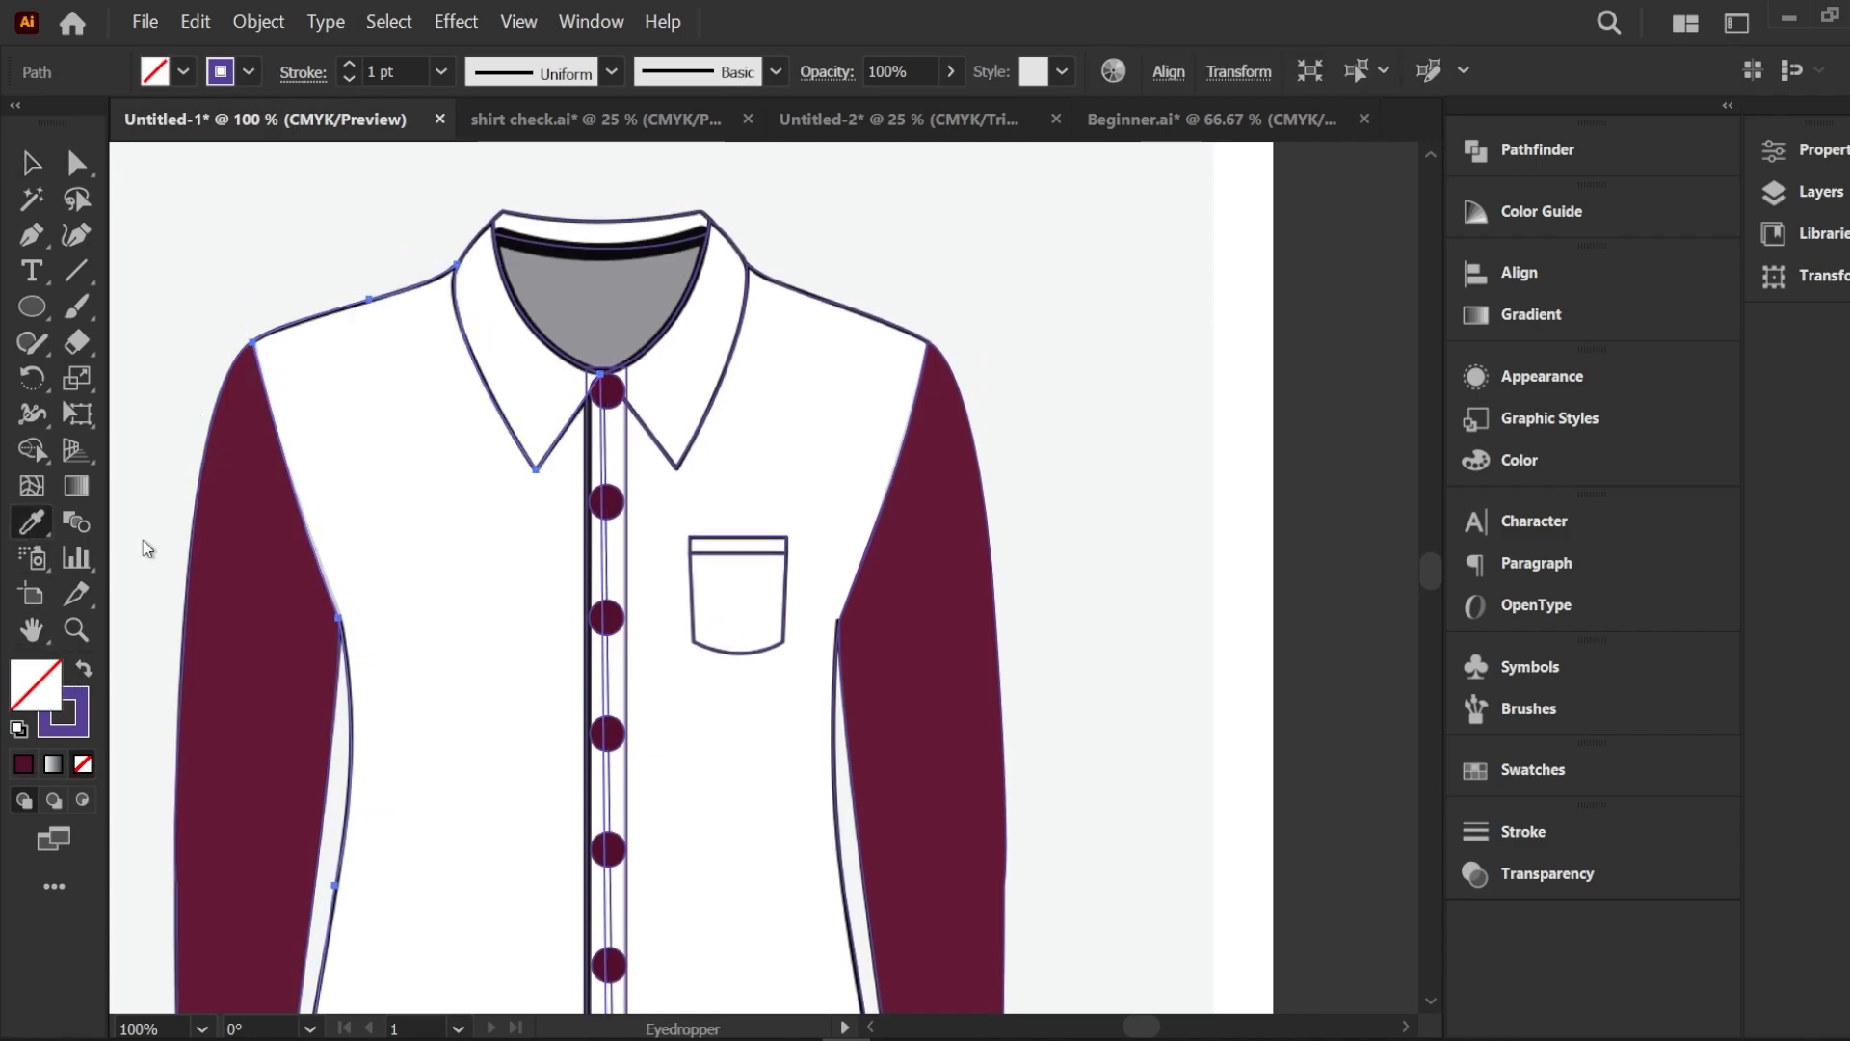
{"action": "left_click", "coordinate": [293, 489]}
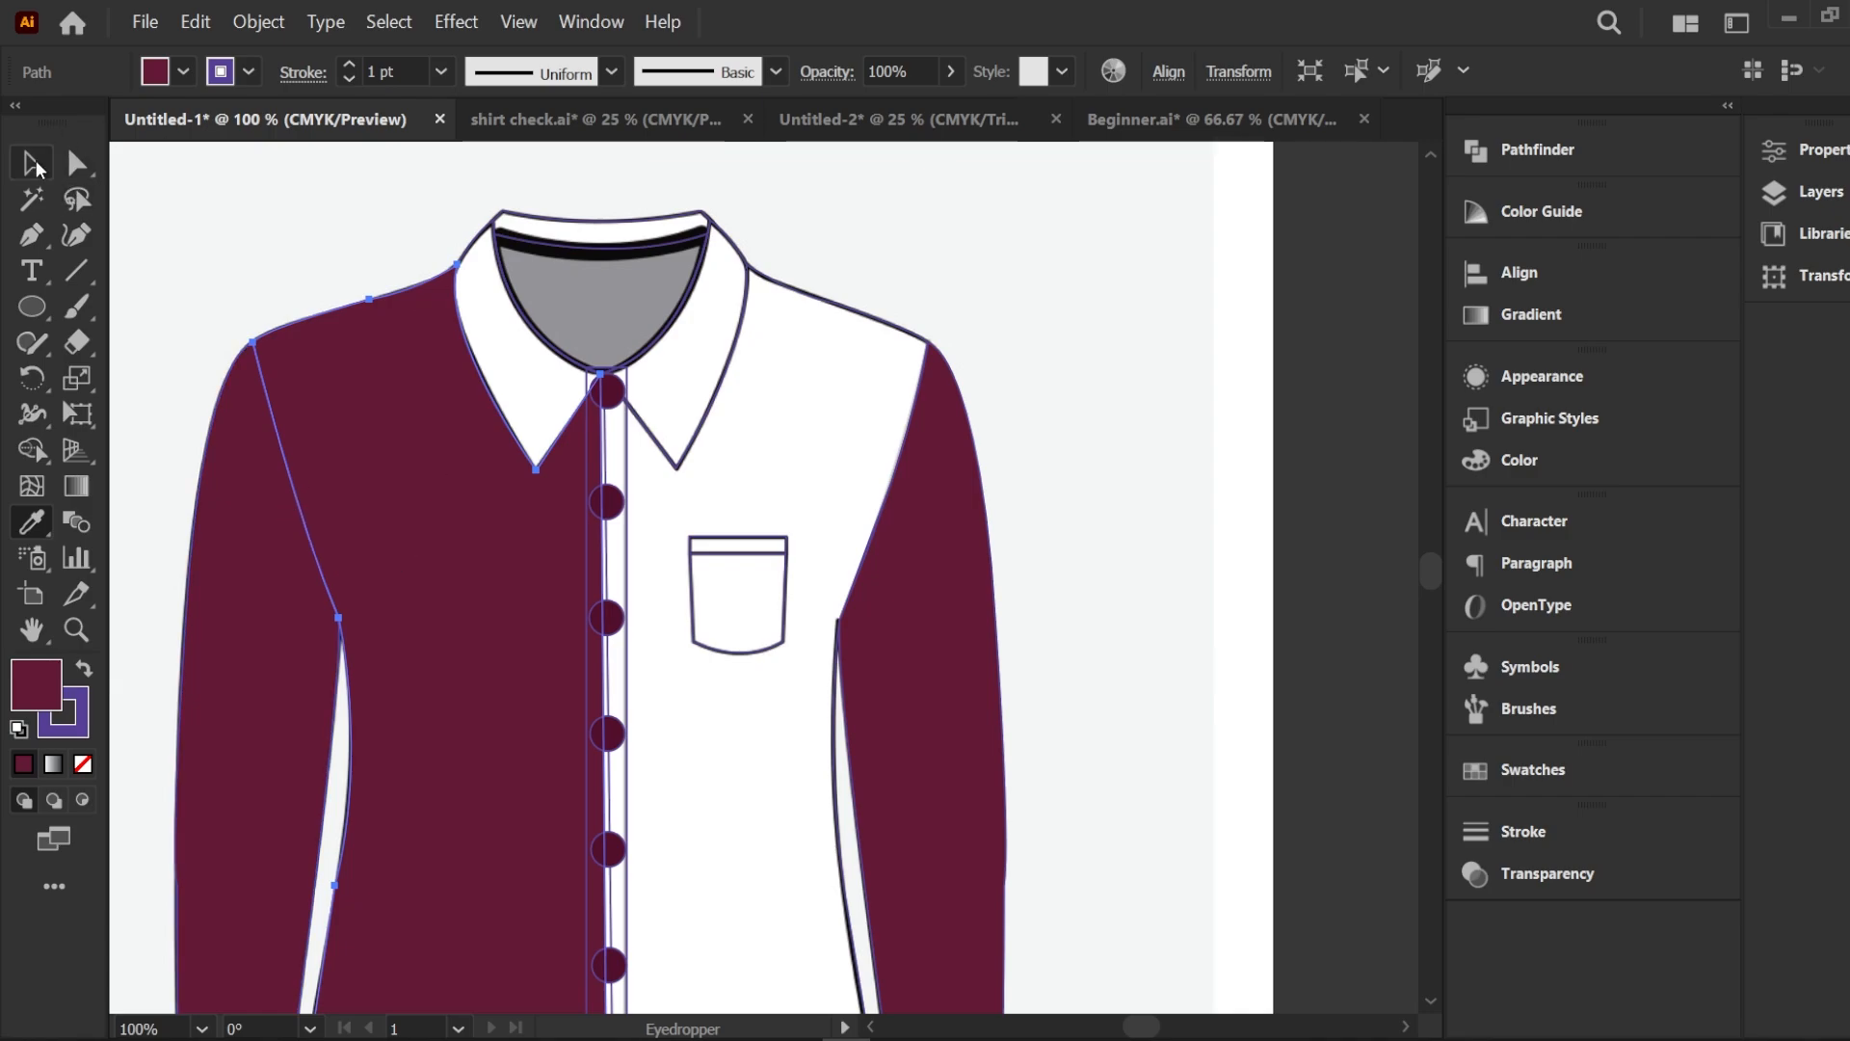
{"action": "left_click", "coordinate": [33, 165]}
{"action": "left_click", "coordinate": [235, 235]}
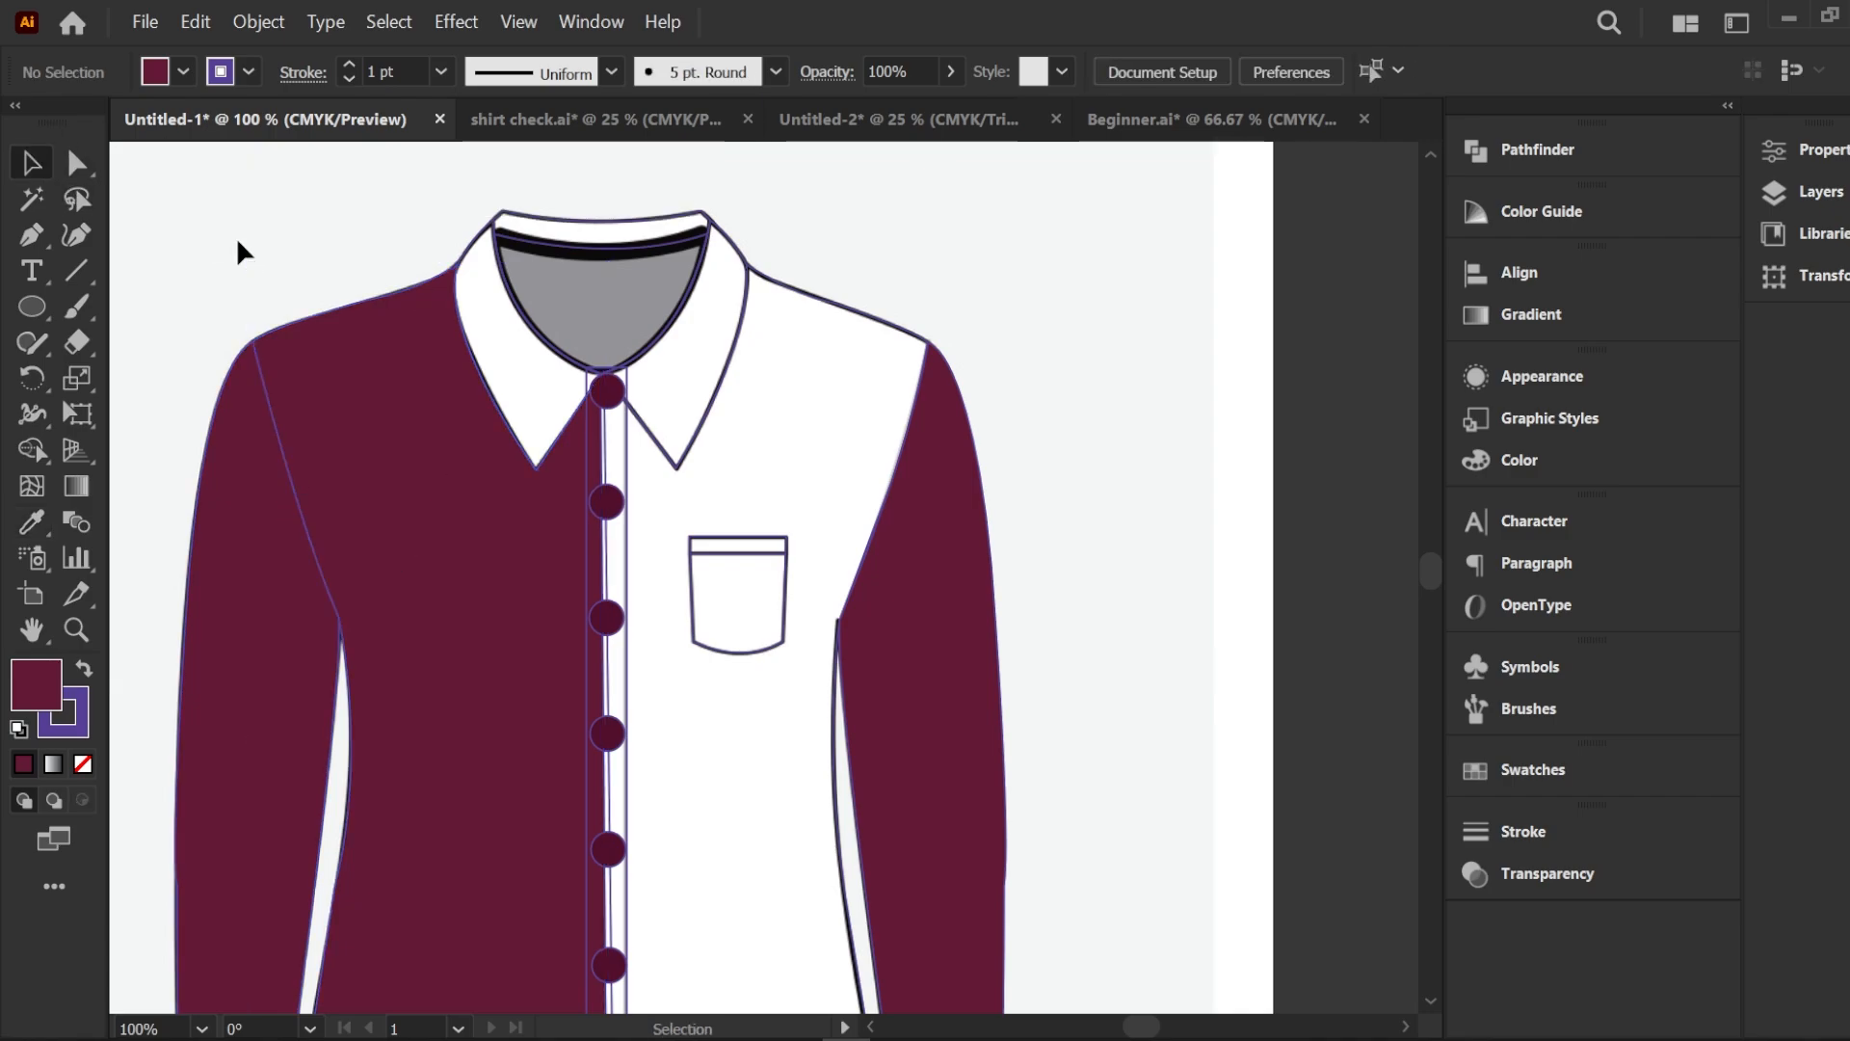
Fill the right front panel with the left front panel's maroon using the Eyedropper, and deselect it
{"action": "left_click", "coordinate": [883, 331]}
{"action": "left_click", "coordinate": [30, 523]}
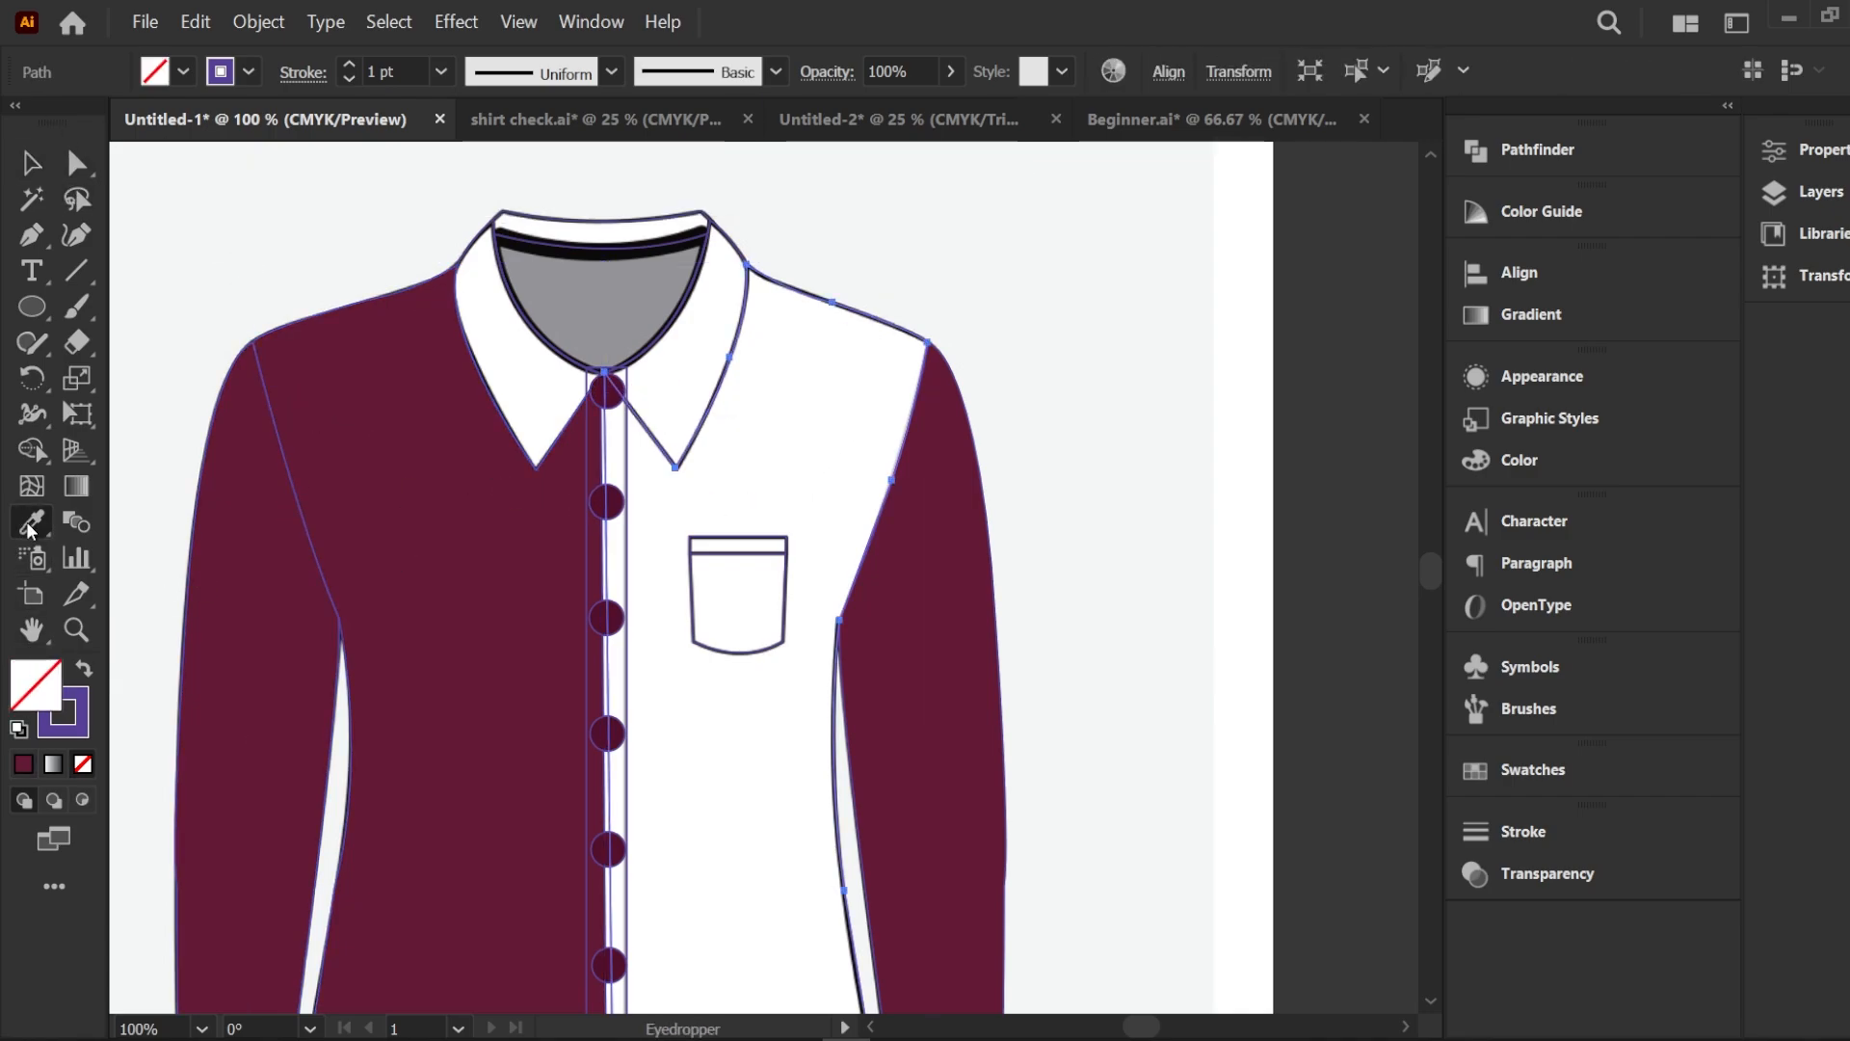
{"action": "left_click", "coordinate": [372, 543]}
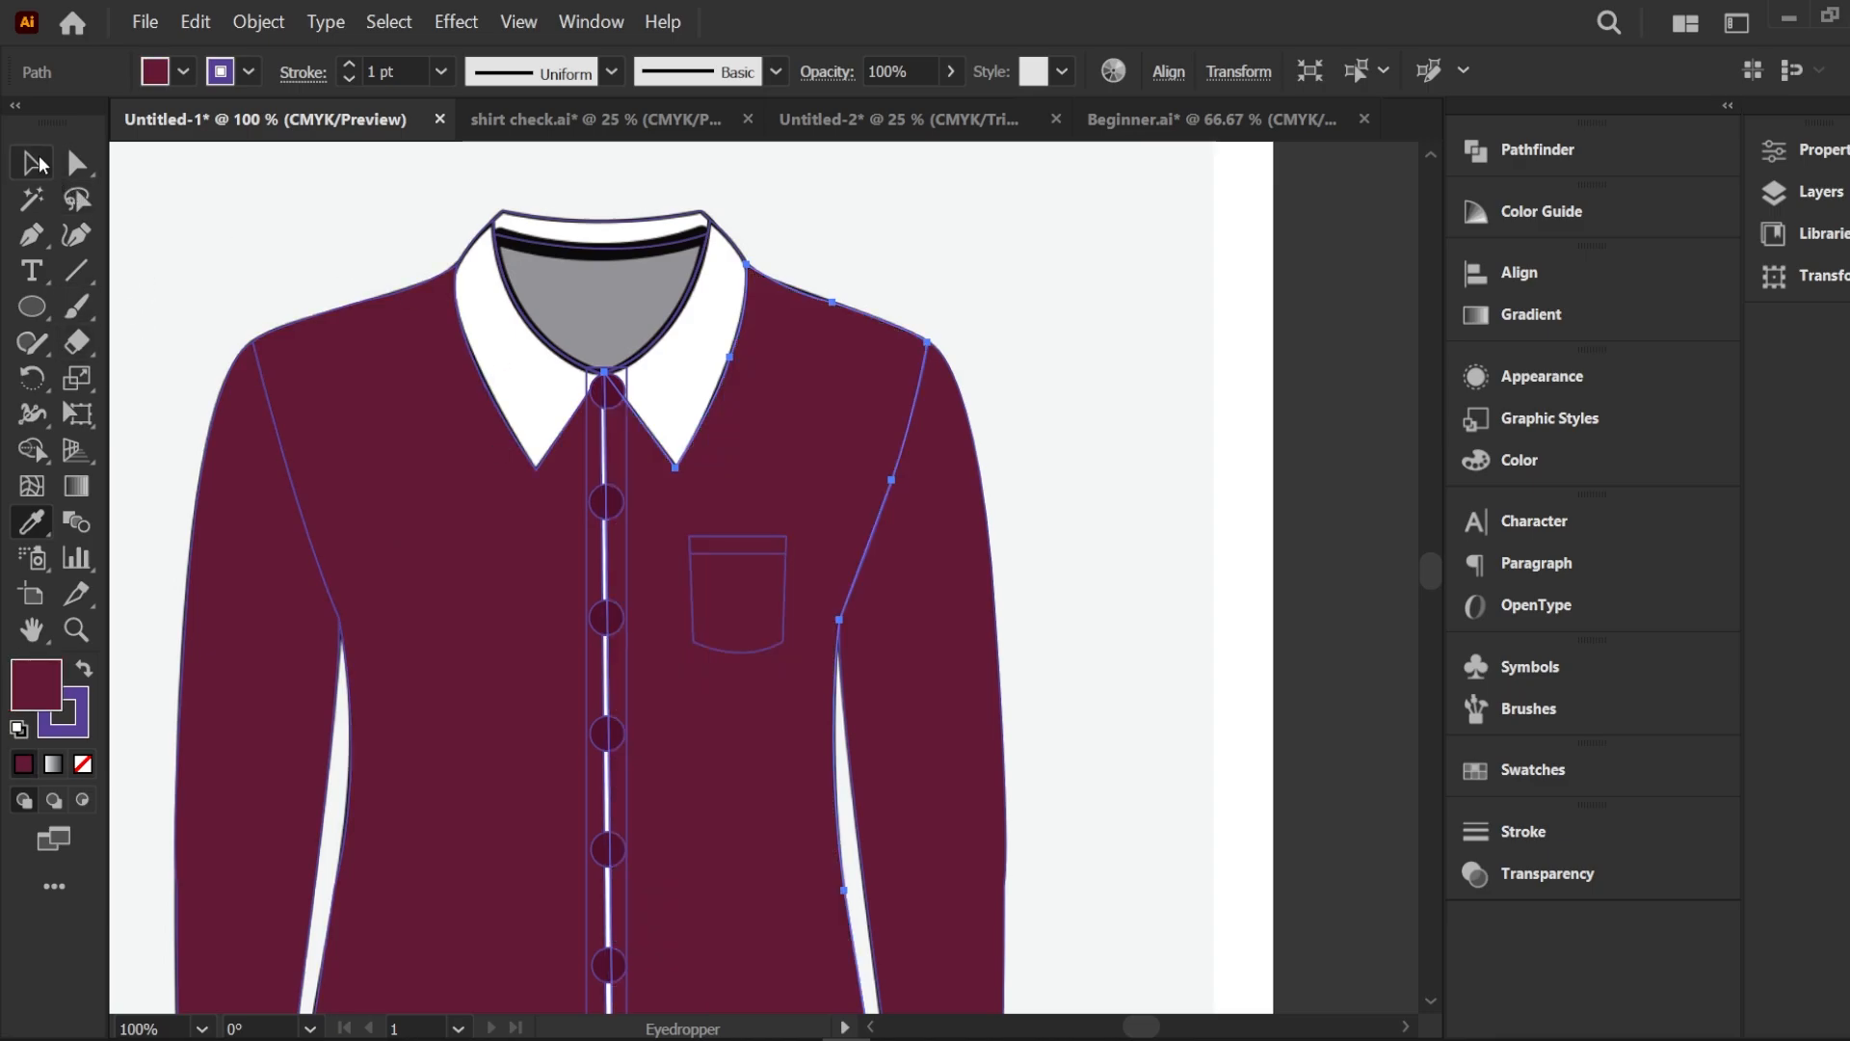
{"action": "left_click", "coordinate": [41, 164]}
{"action": "left_click", "coordinate": [198, 250]}
Fill the inner neck opening with dark gray 474748, and deselect it
{"action": "scroll", "coordinate": [561, 432], "scroll_direction": "up", "scroll_amount": 1}
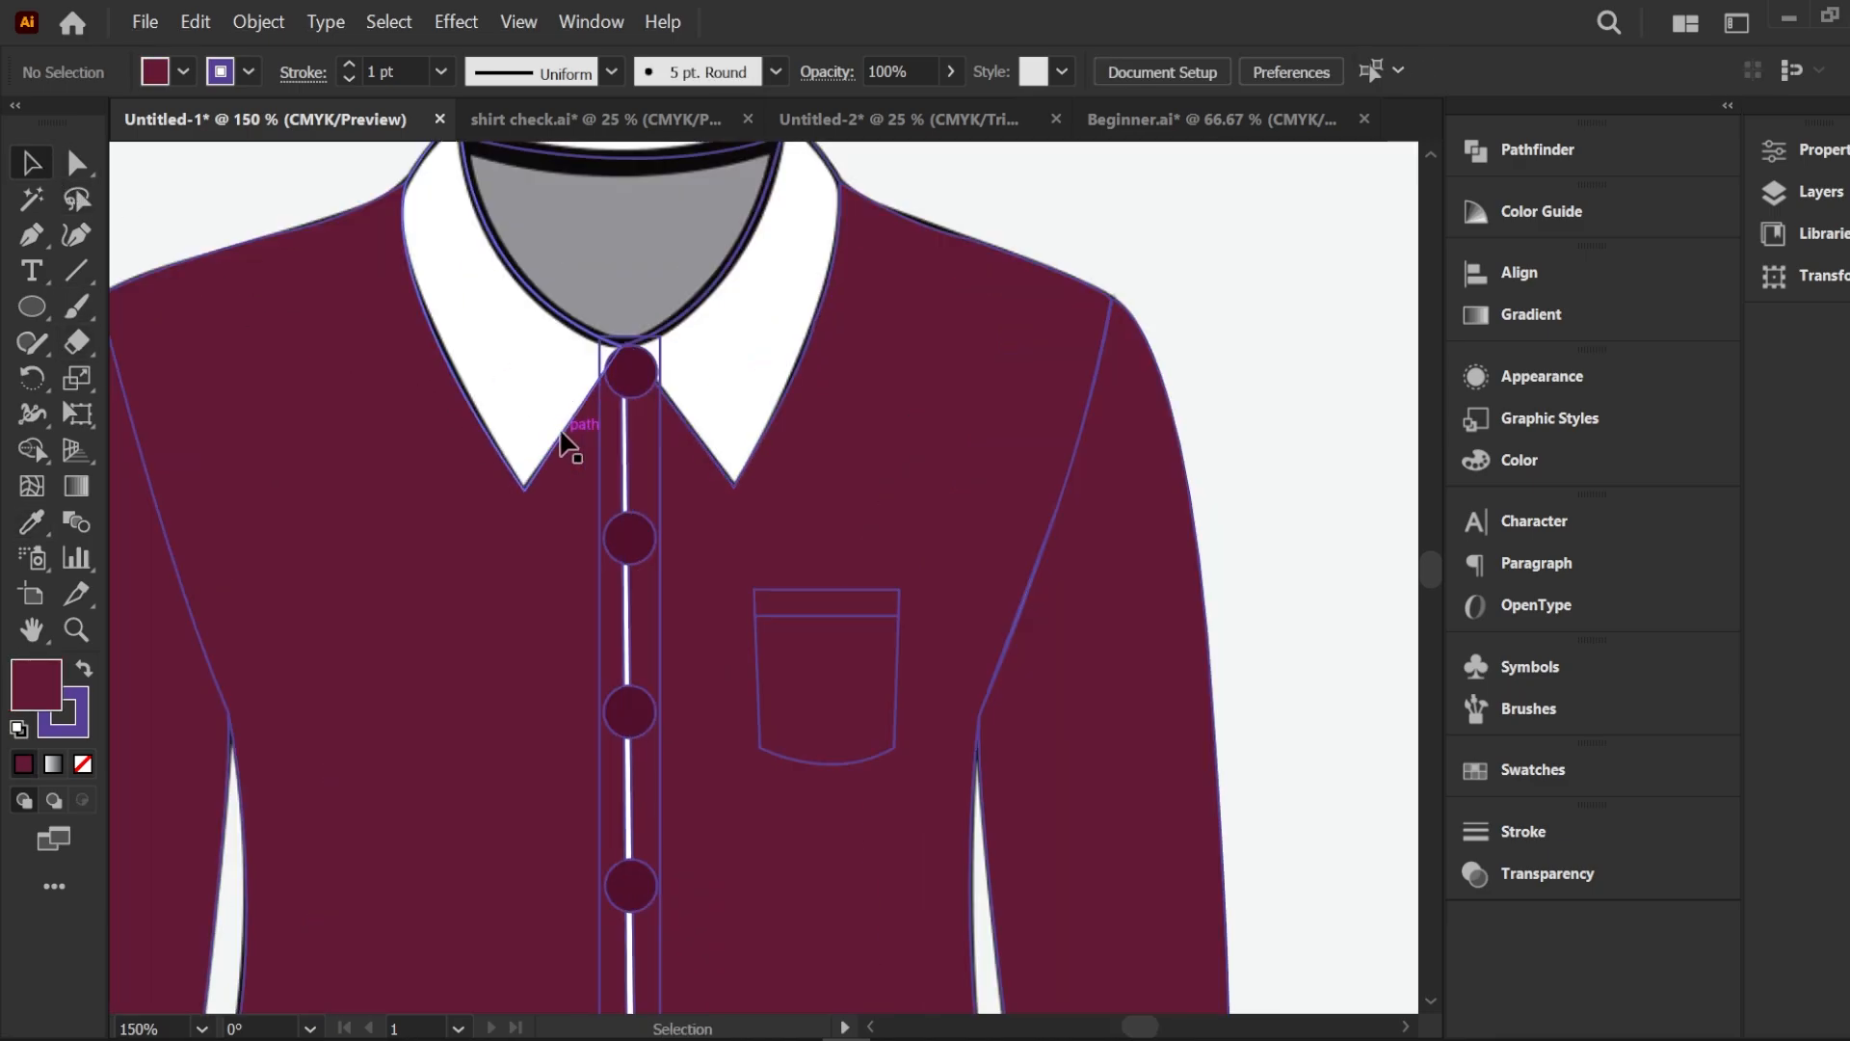
{"action": "scroll", "coordinate": [386, 376], "scroll_direction": "up", "scroll_amount": 1}
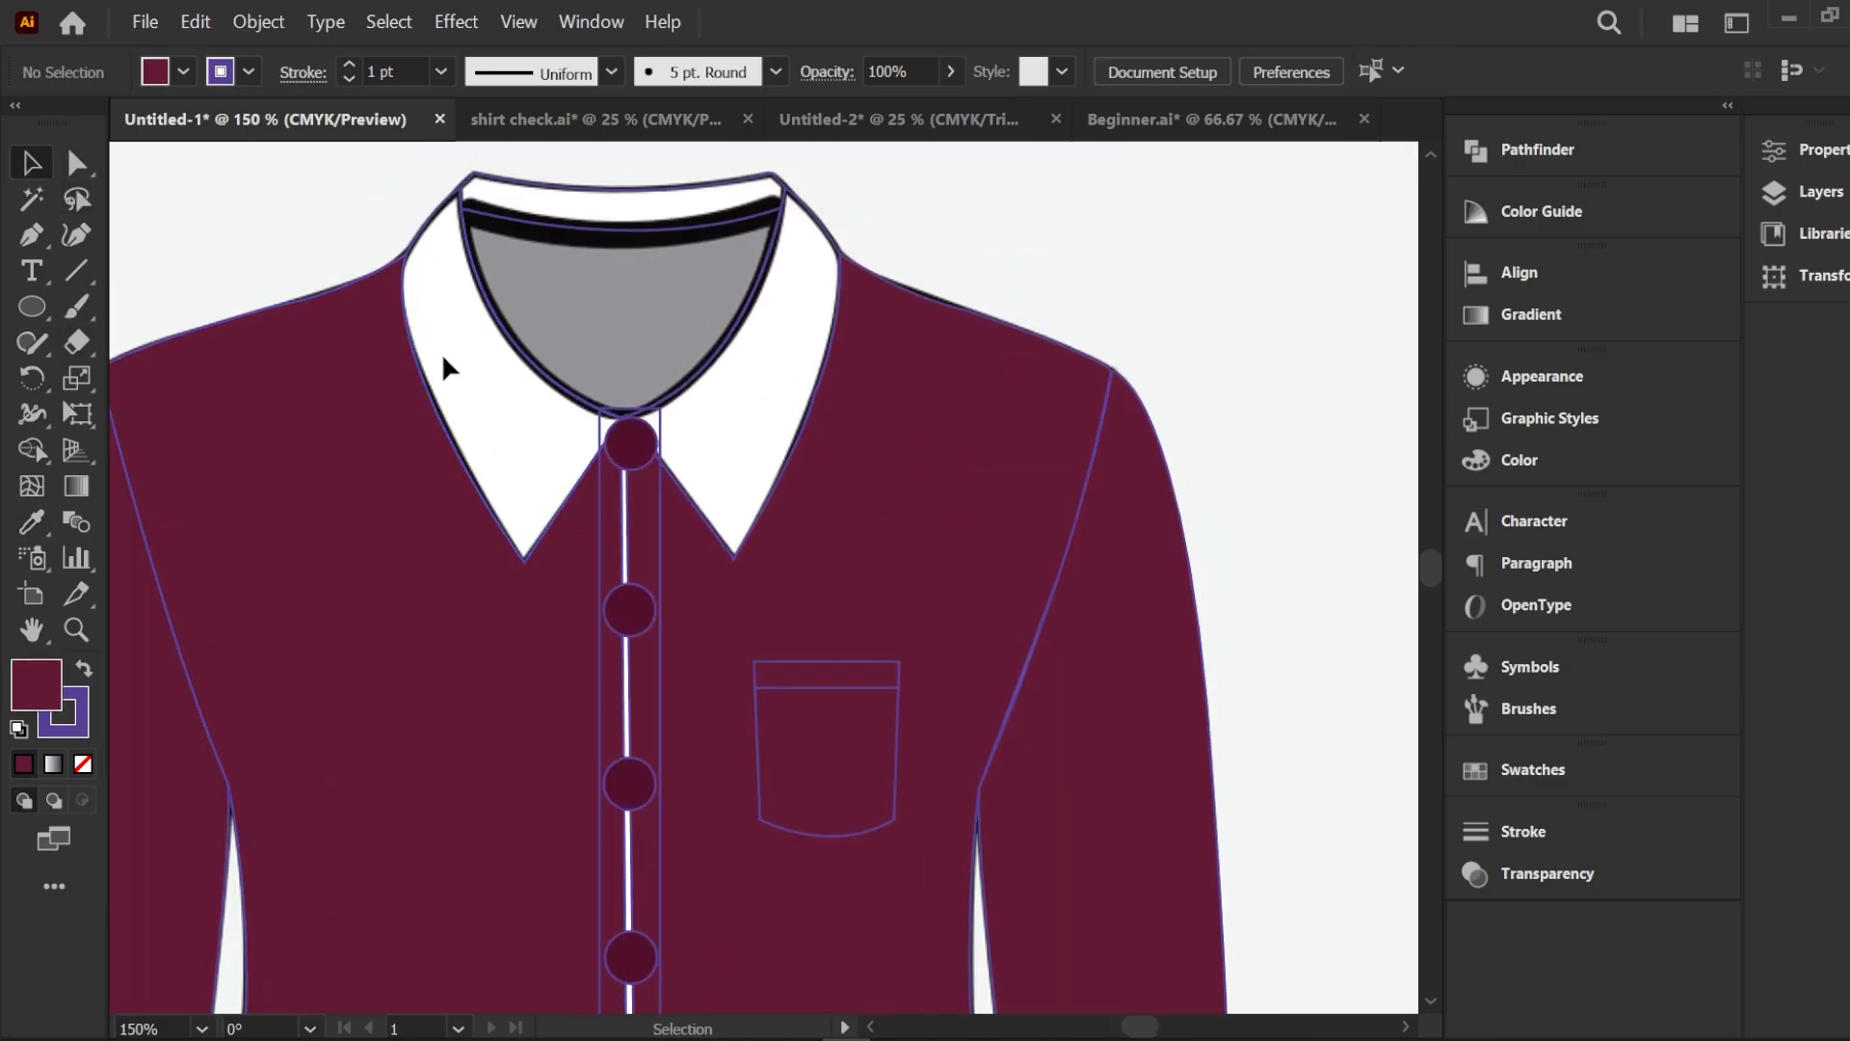
{"action": "left_click", "coordinate": [431, 221]}
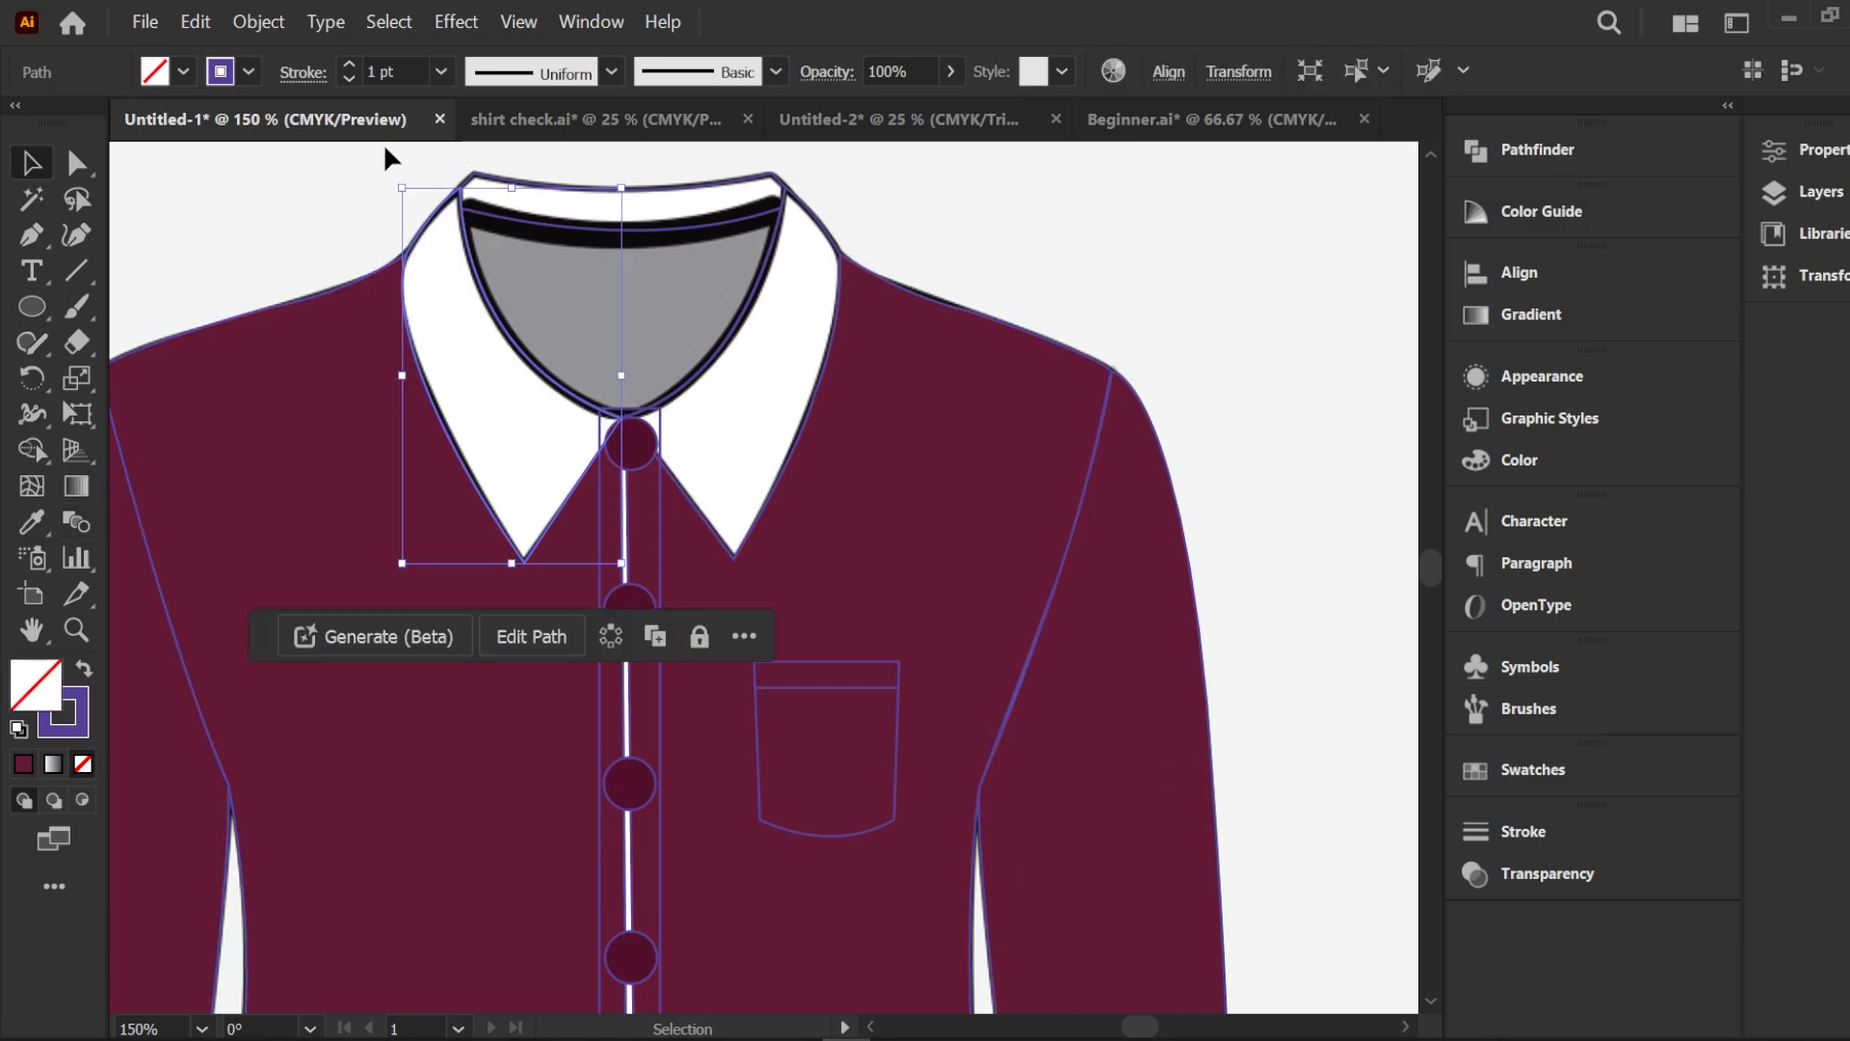
{"action": "left_click", "coordinate": [384, 157]}
{"action": "left_click", "coordinate": [539, 218]}
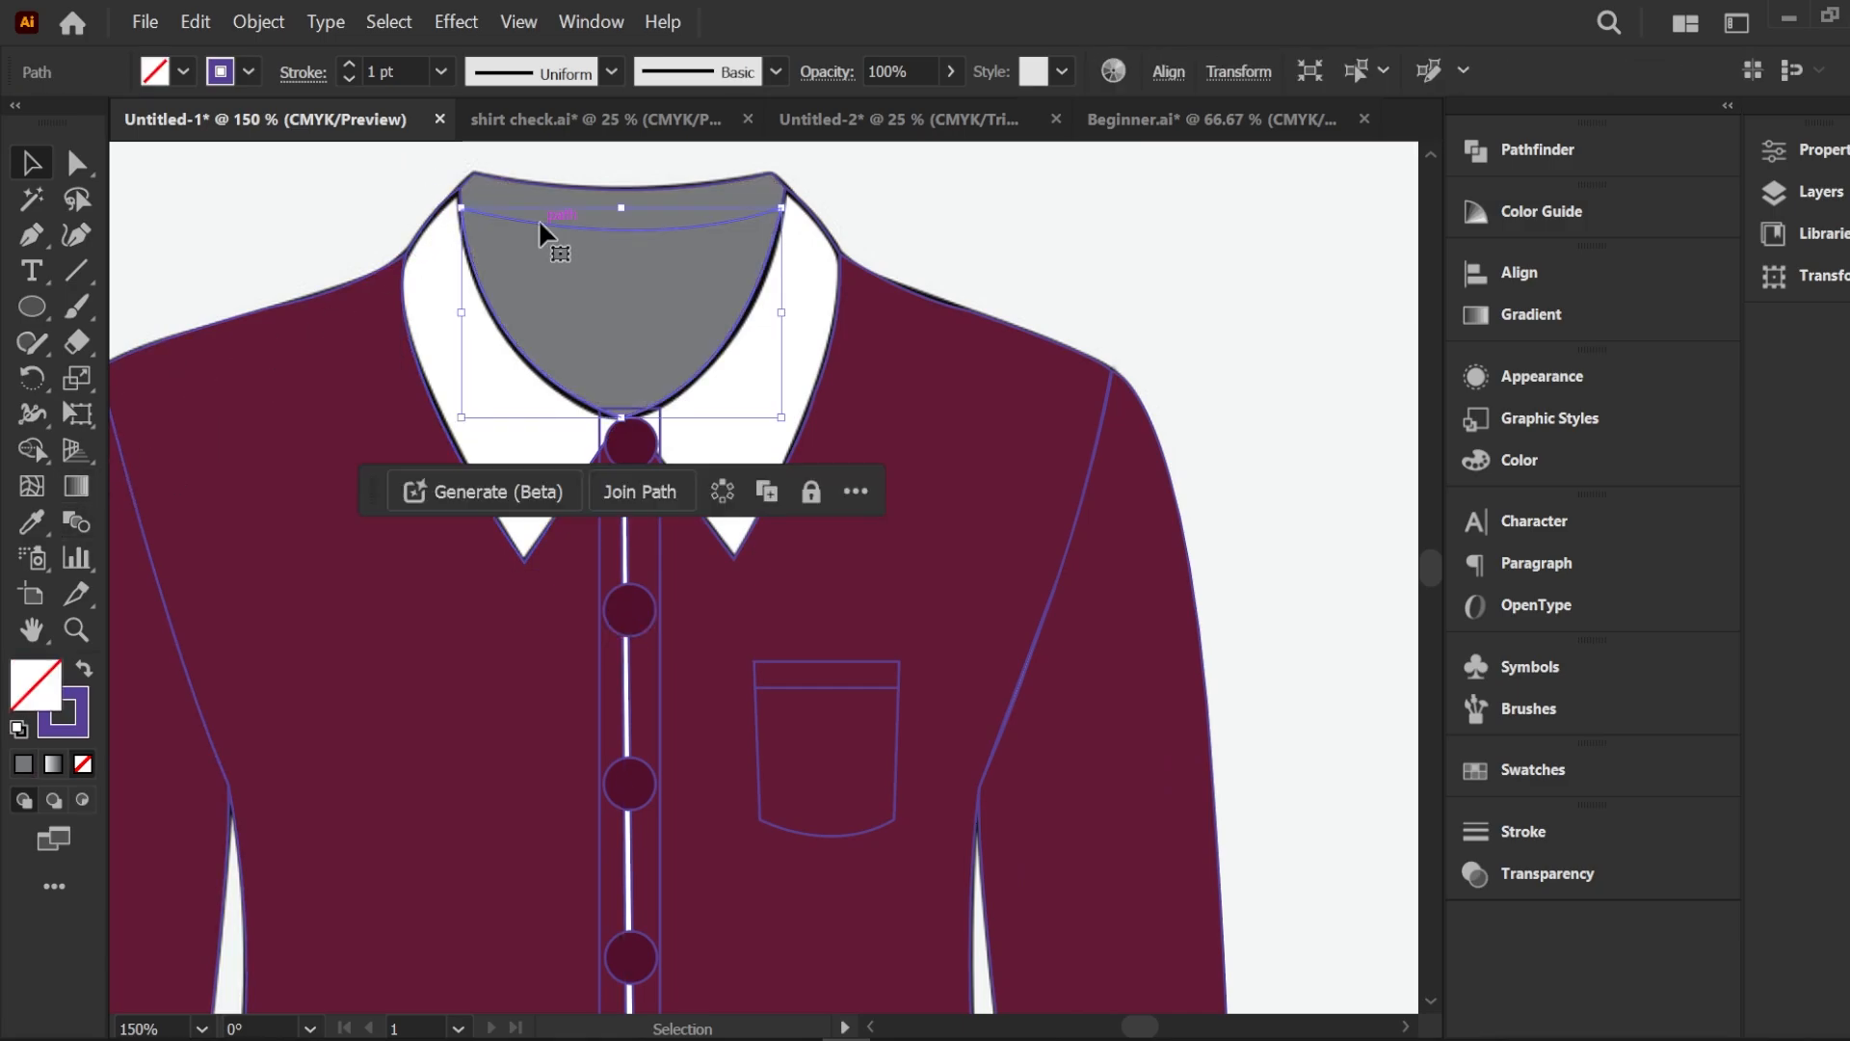
{"action": "double_click", "coordinate": [44, 671]}
{"action": "left_click_drag", "start_coordinate": [1099, 537], "coordinate": [1044, 607]}
{"action": "left_click", "coordinate": [1746, 347]}
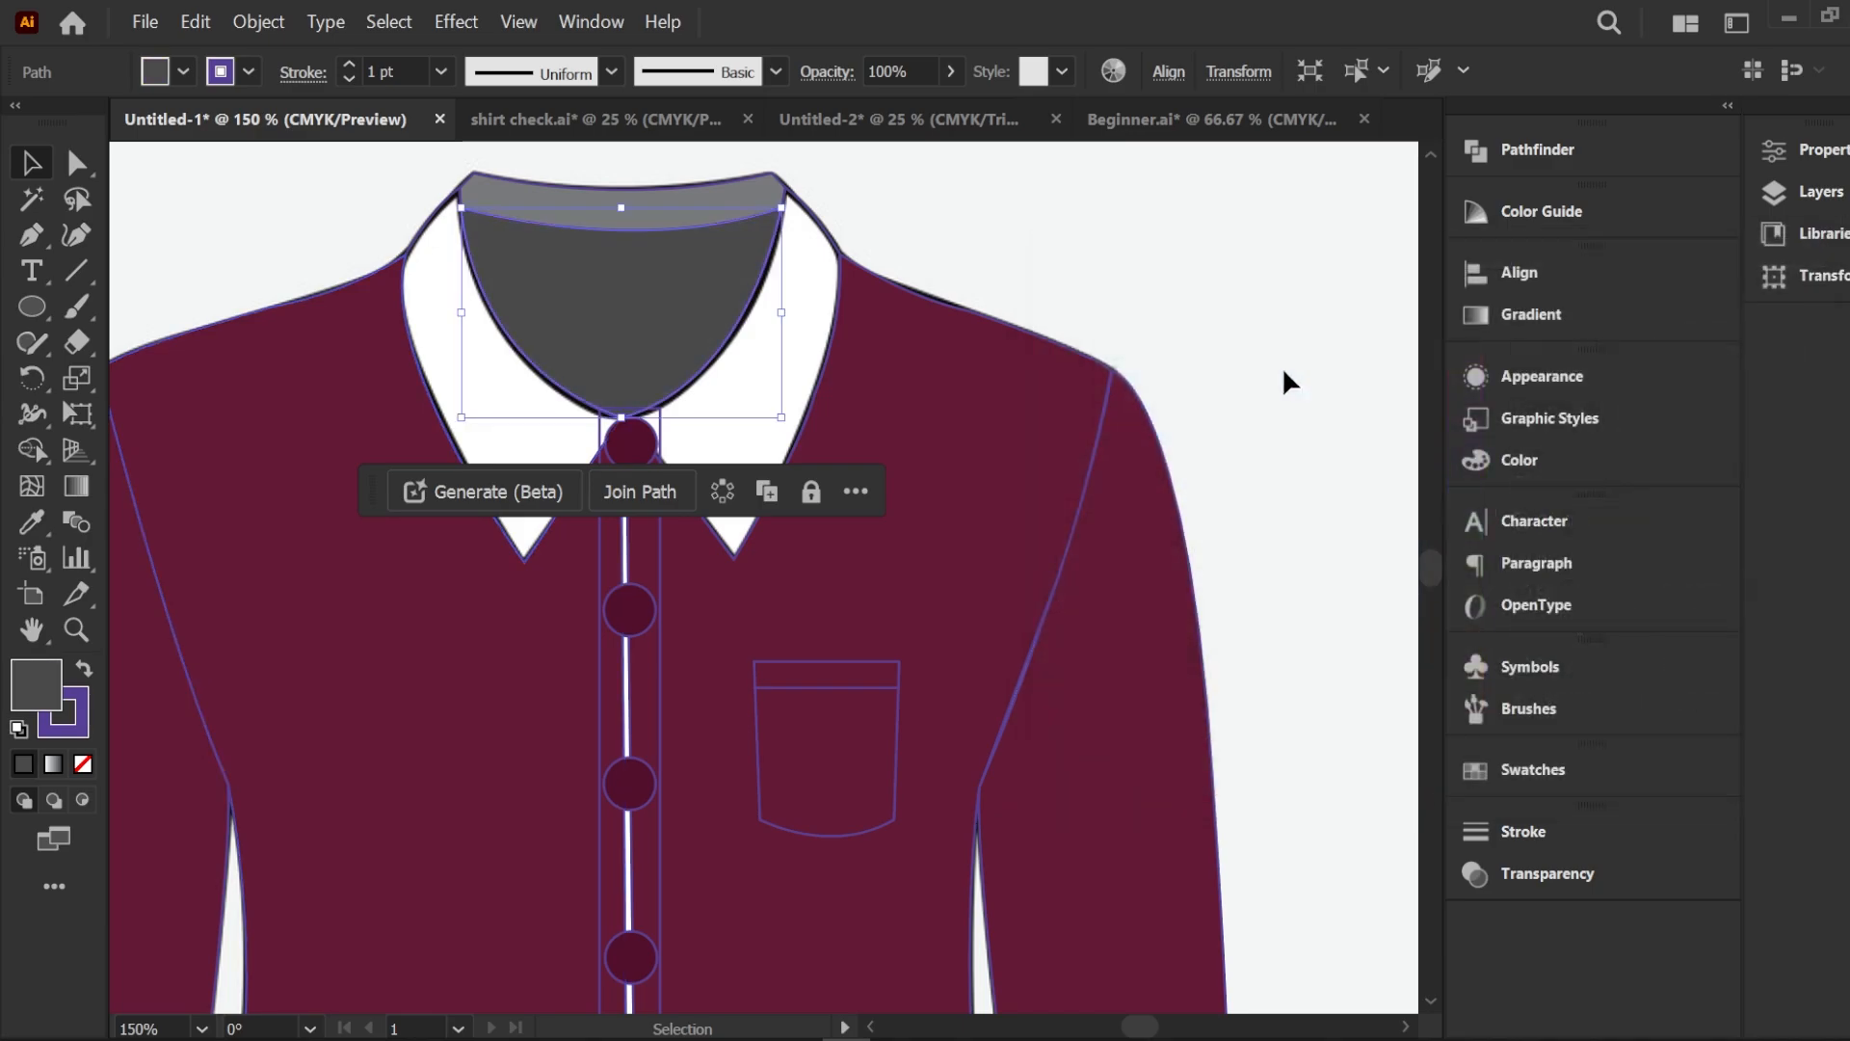
{"action": "left_click", "coordinate": [894, 288]}
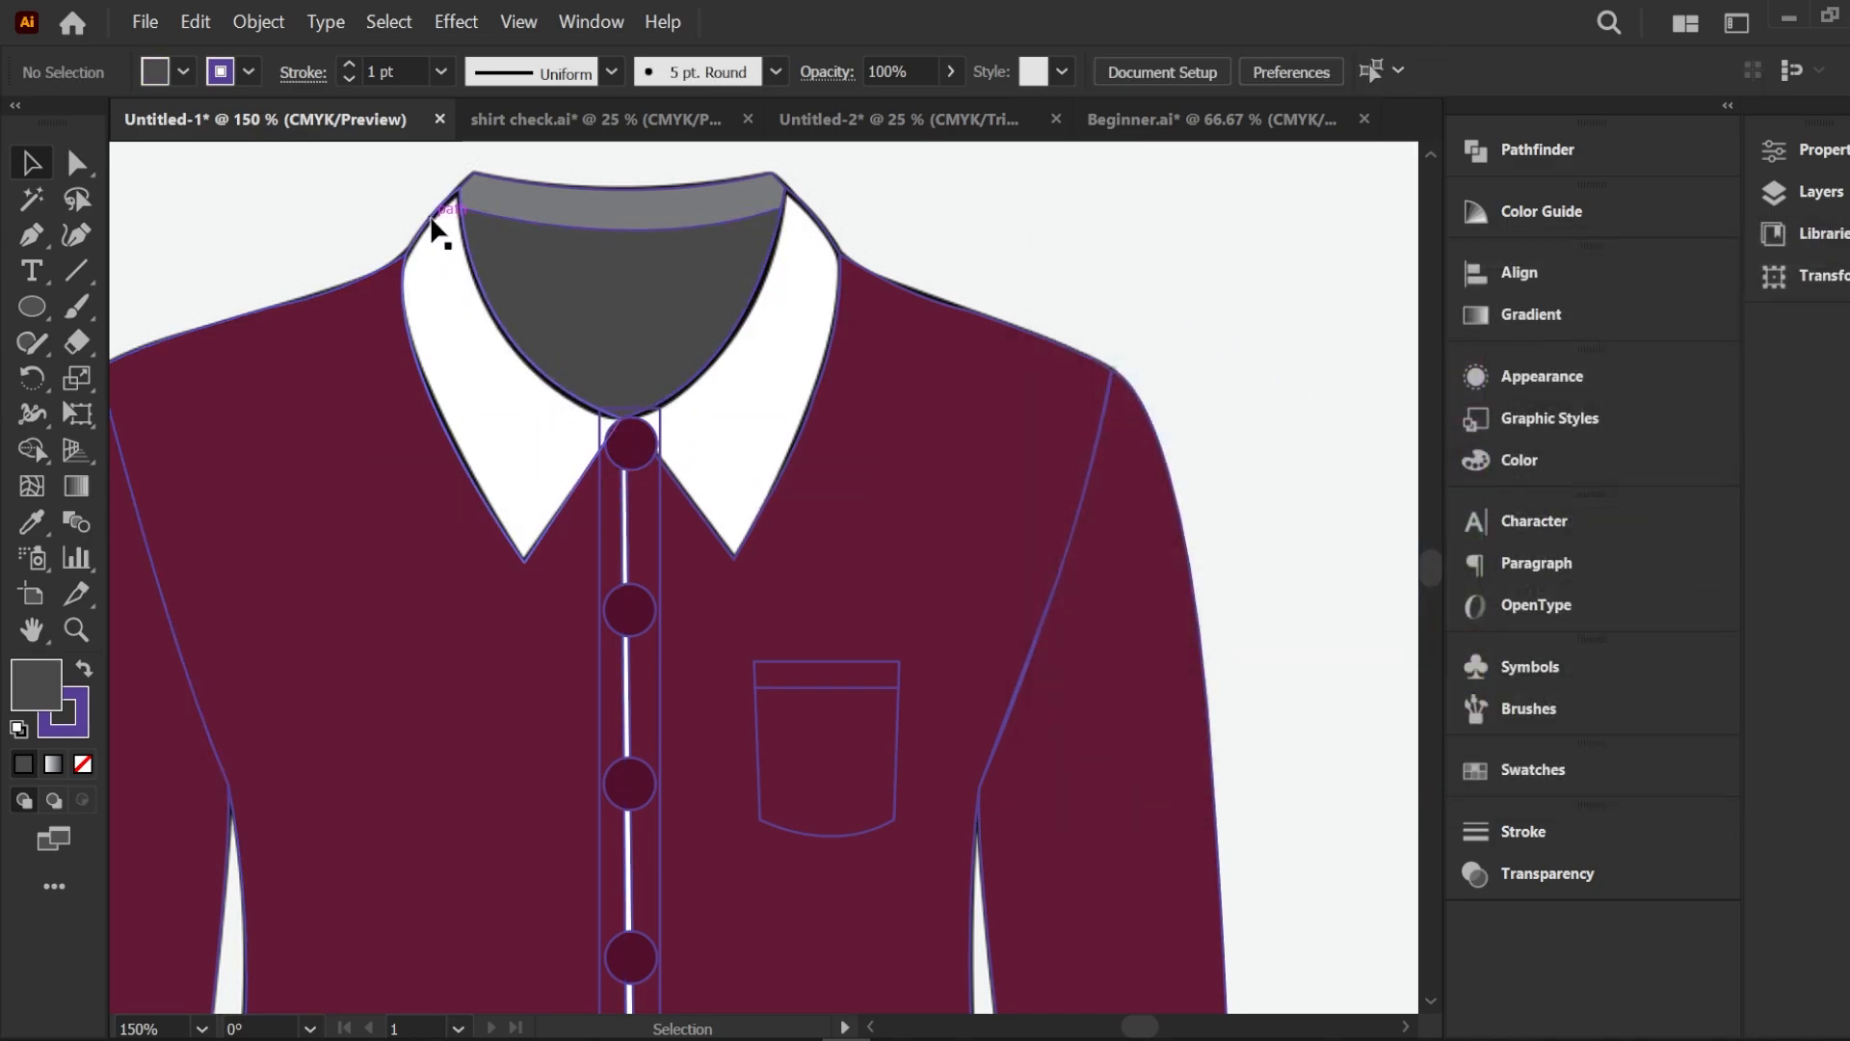
Sample the shirt body's maroon onto the left collar flap and darken its fill to 42021B
{"action": "left_click", "coordinate": [427, 239]}
{"action": "left_click", "coordinate": [38, 523]}
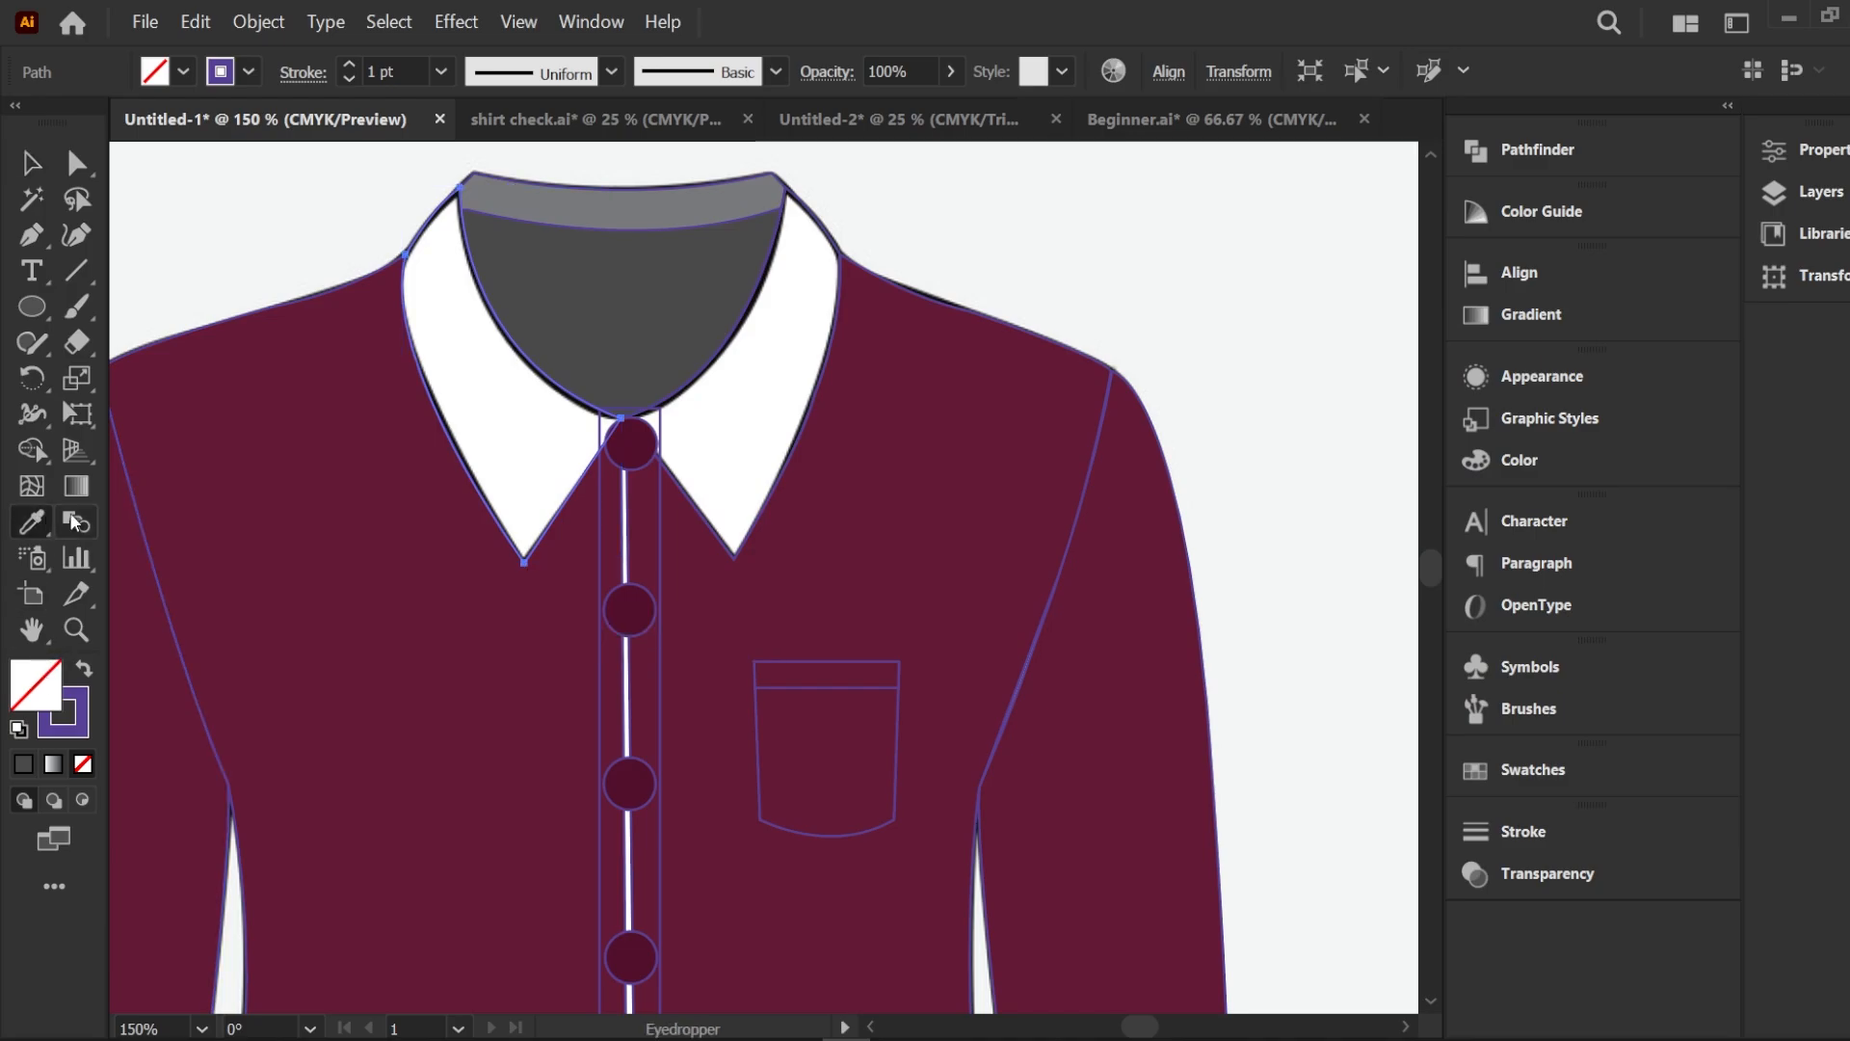
{"action": "left_click", "coordinate": [281, 425]}
{"action": "double_click", "coordinate": [55, 696]}
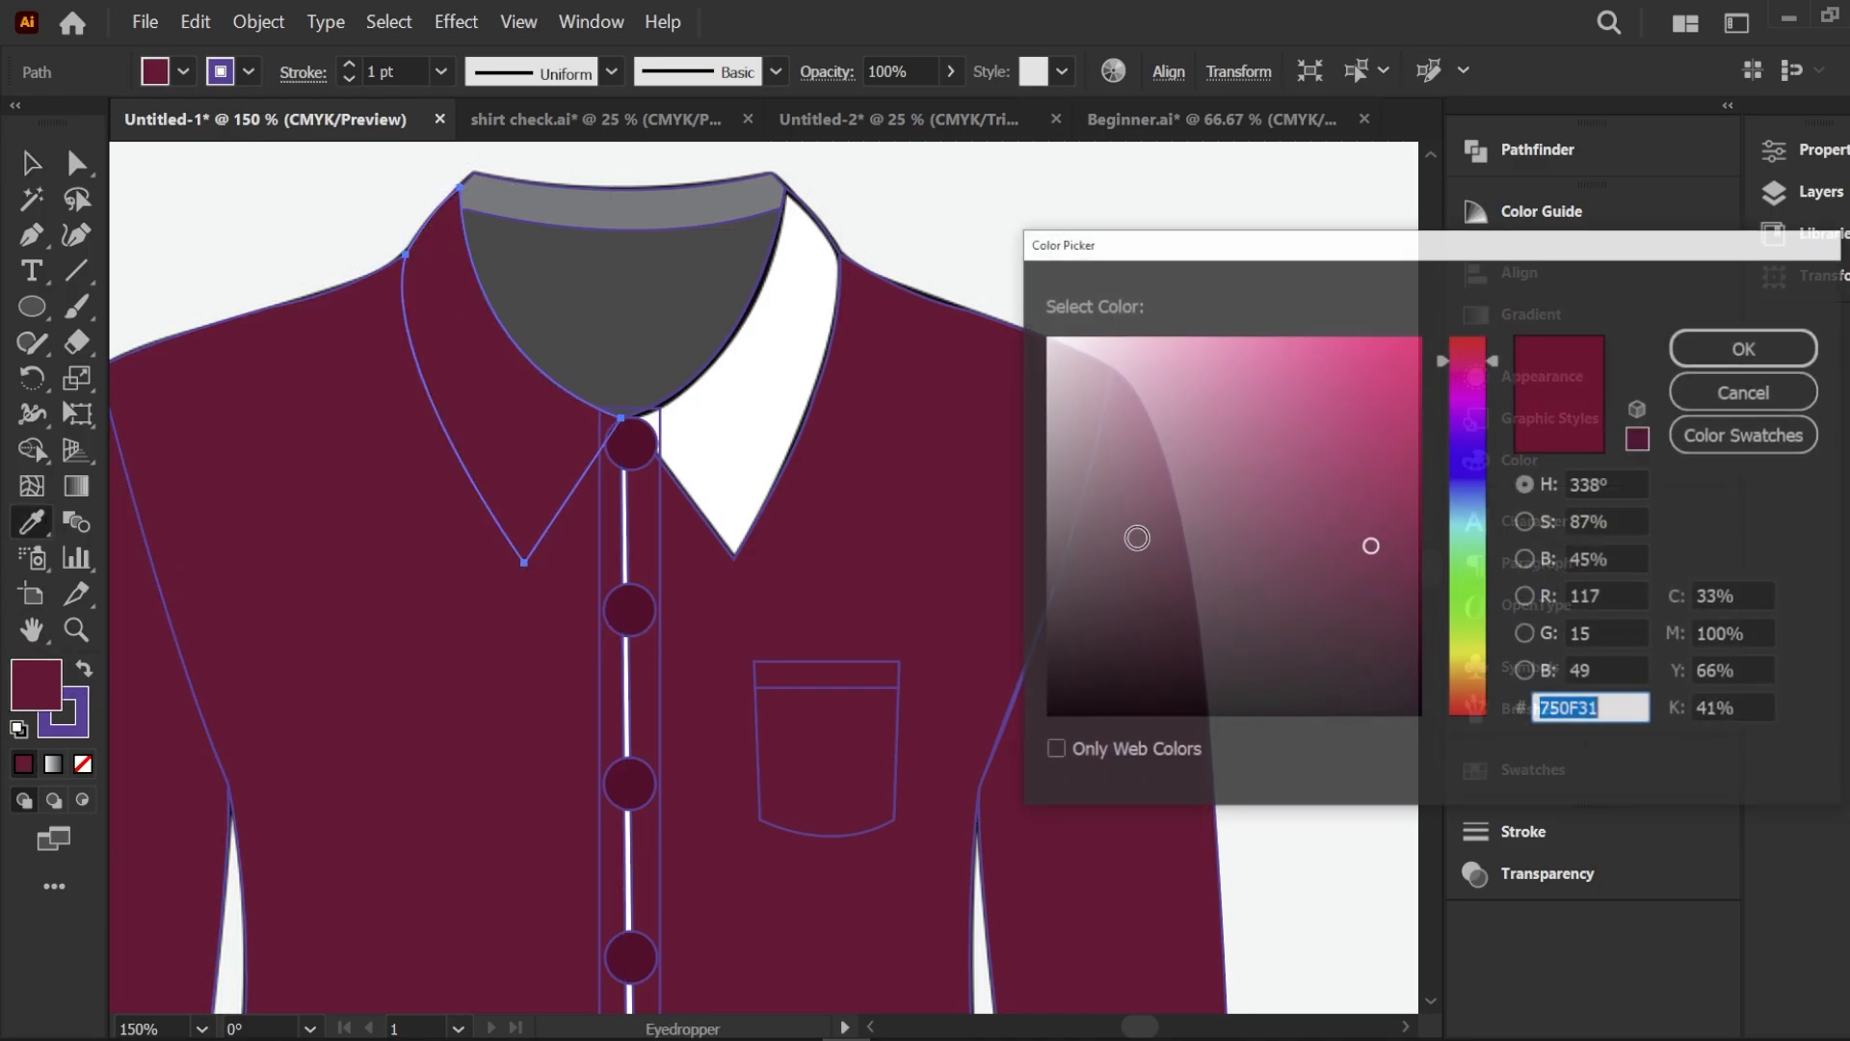
{"action": "left_click_drag", "start_coordinate": [1371, 545], "coordinate": [1409, 615]}
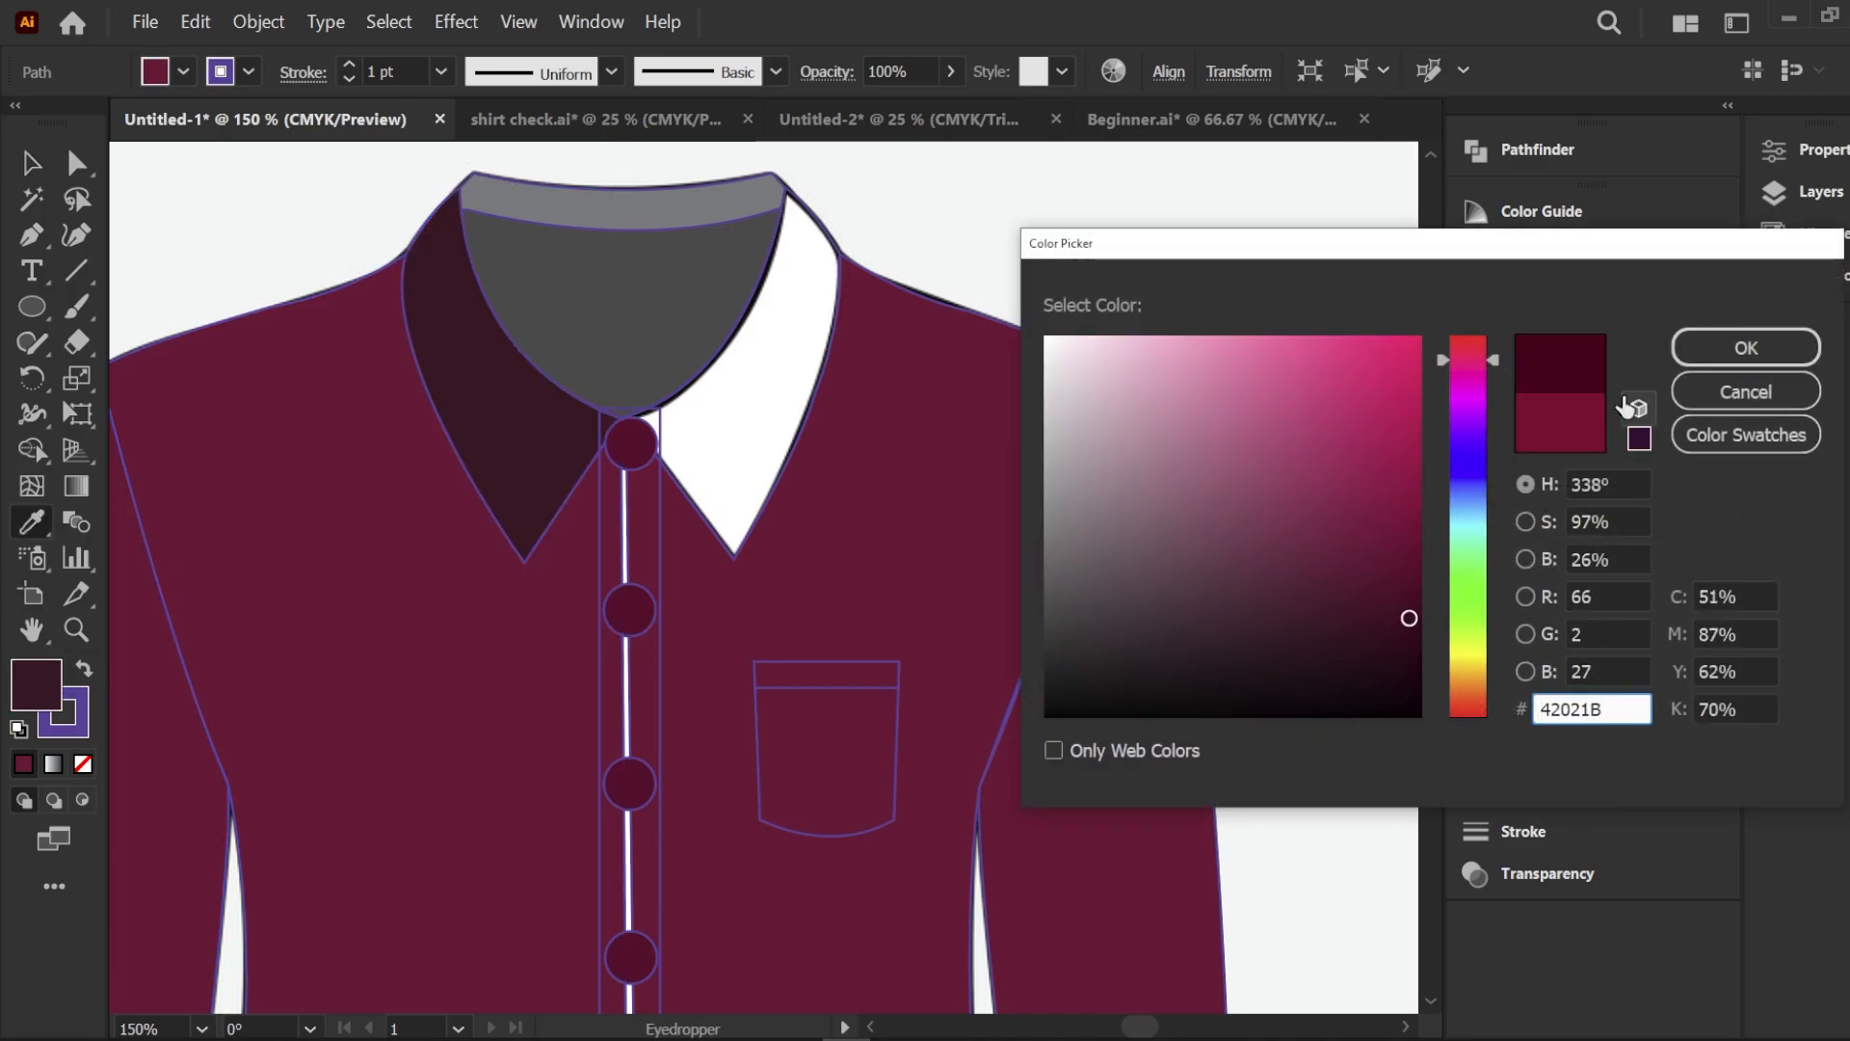
{"action": "left_click", "coordinate": [1703, 349]}
Apply the light background's strokeless appearance to the left collar flap, set its fill to 510429, and deselect it
{"action": "left_click", "coordinate": [1216, 306]}
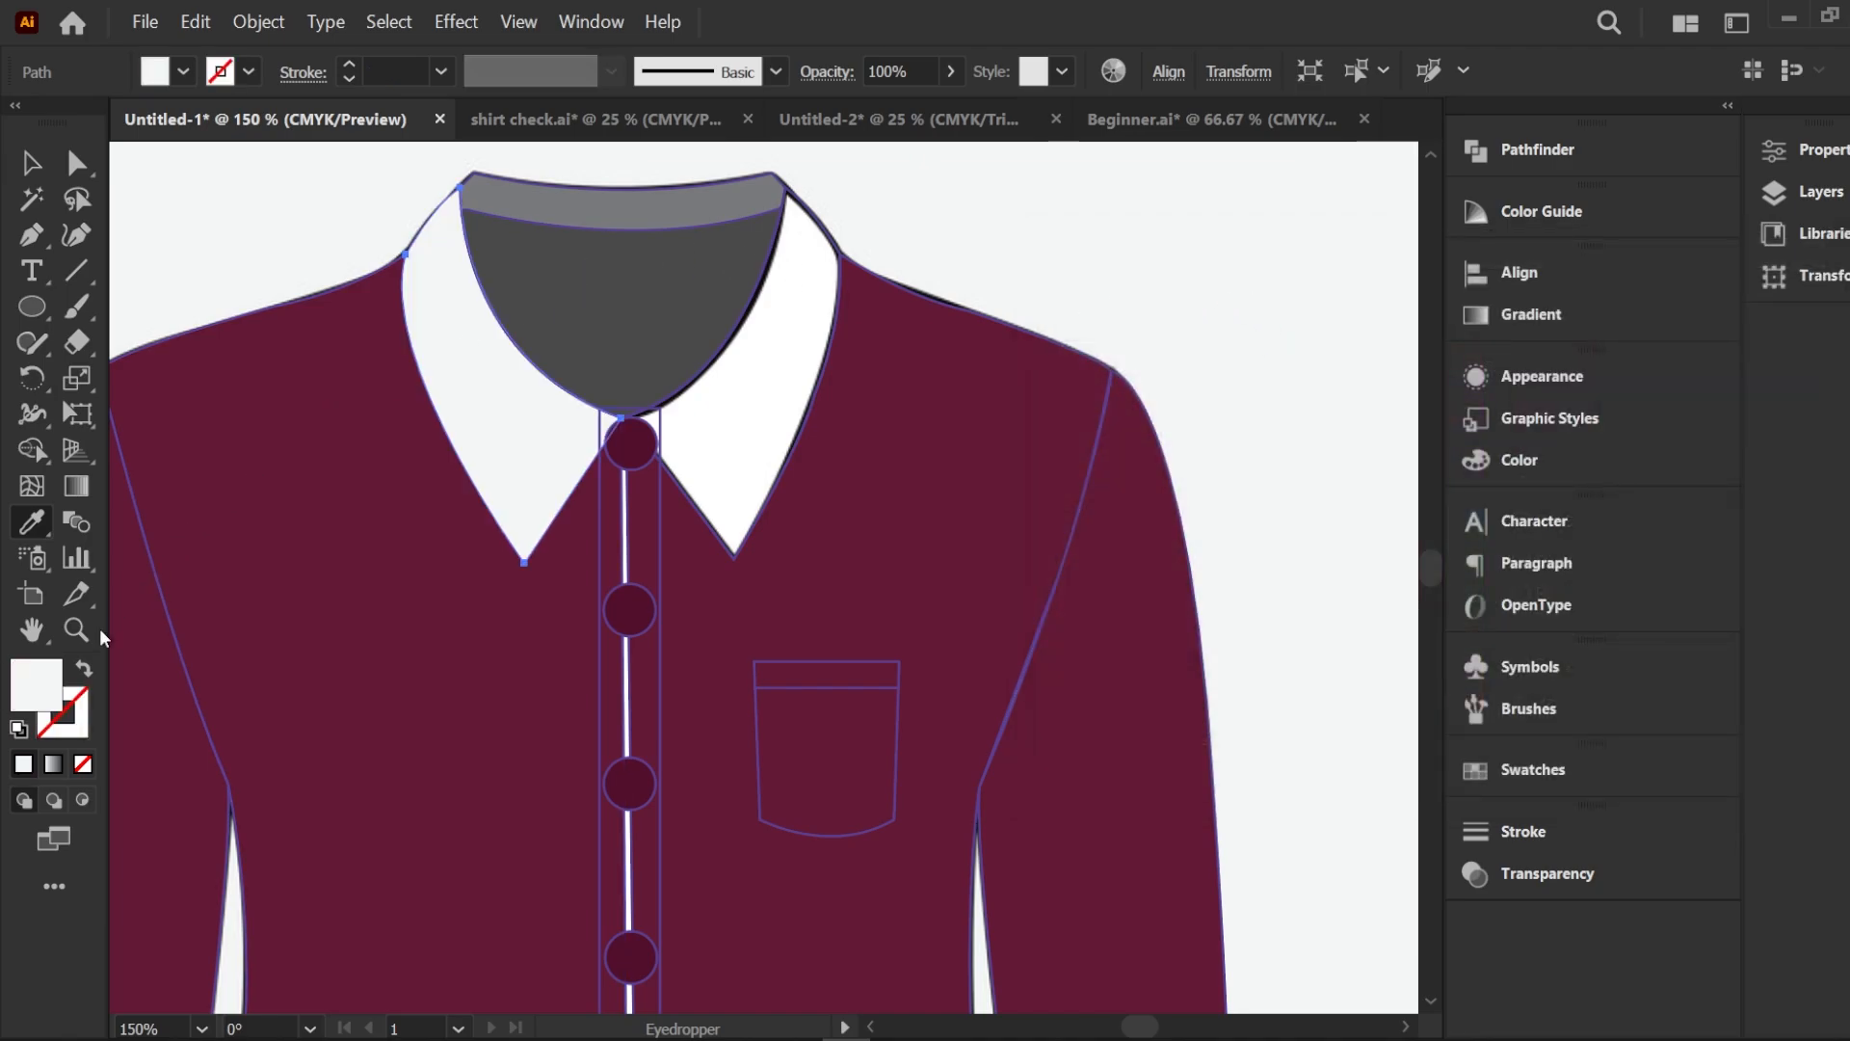
{"action": "double_click", "coordinate": [48, 692]}
{"action": "type", "text": "510429"}
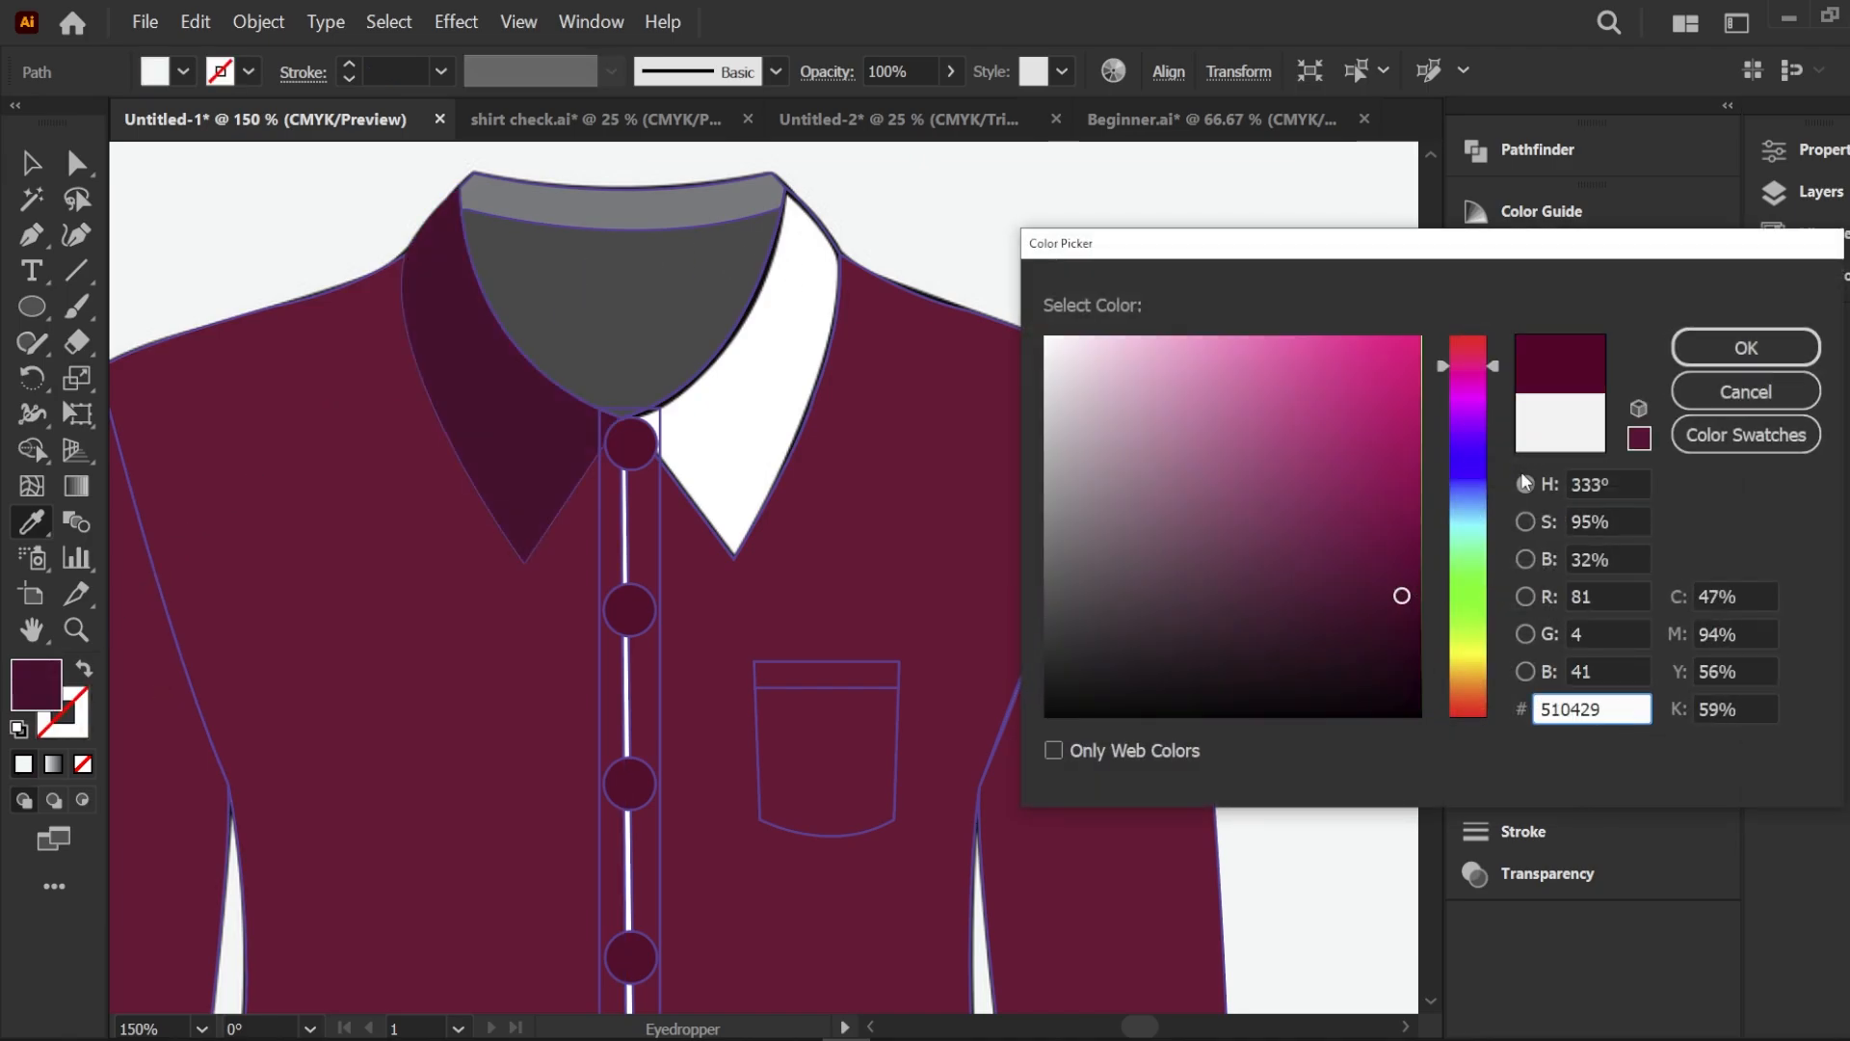
{"action": "left_click", "coordinate": [1746, 348]}
{"action": "left_click", "coordinate": [31, 162]}
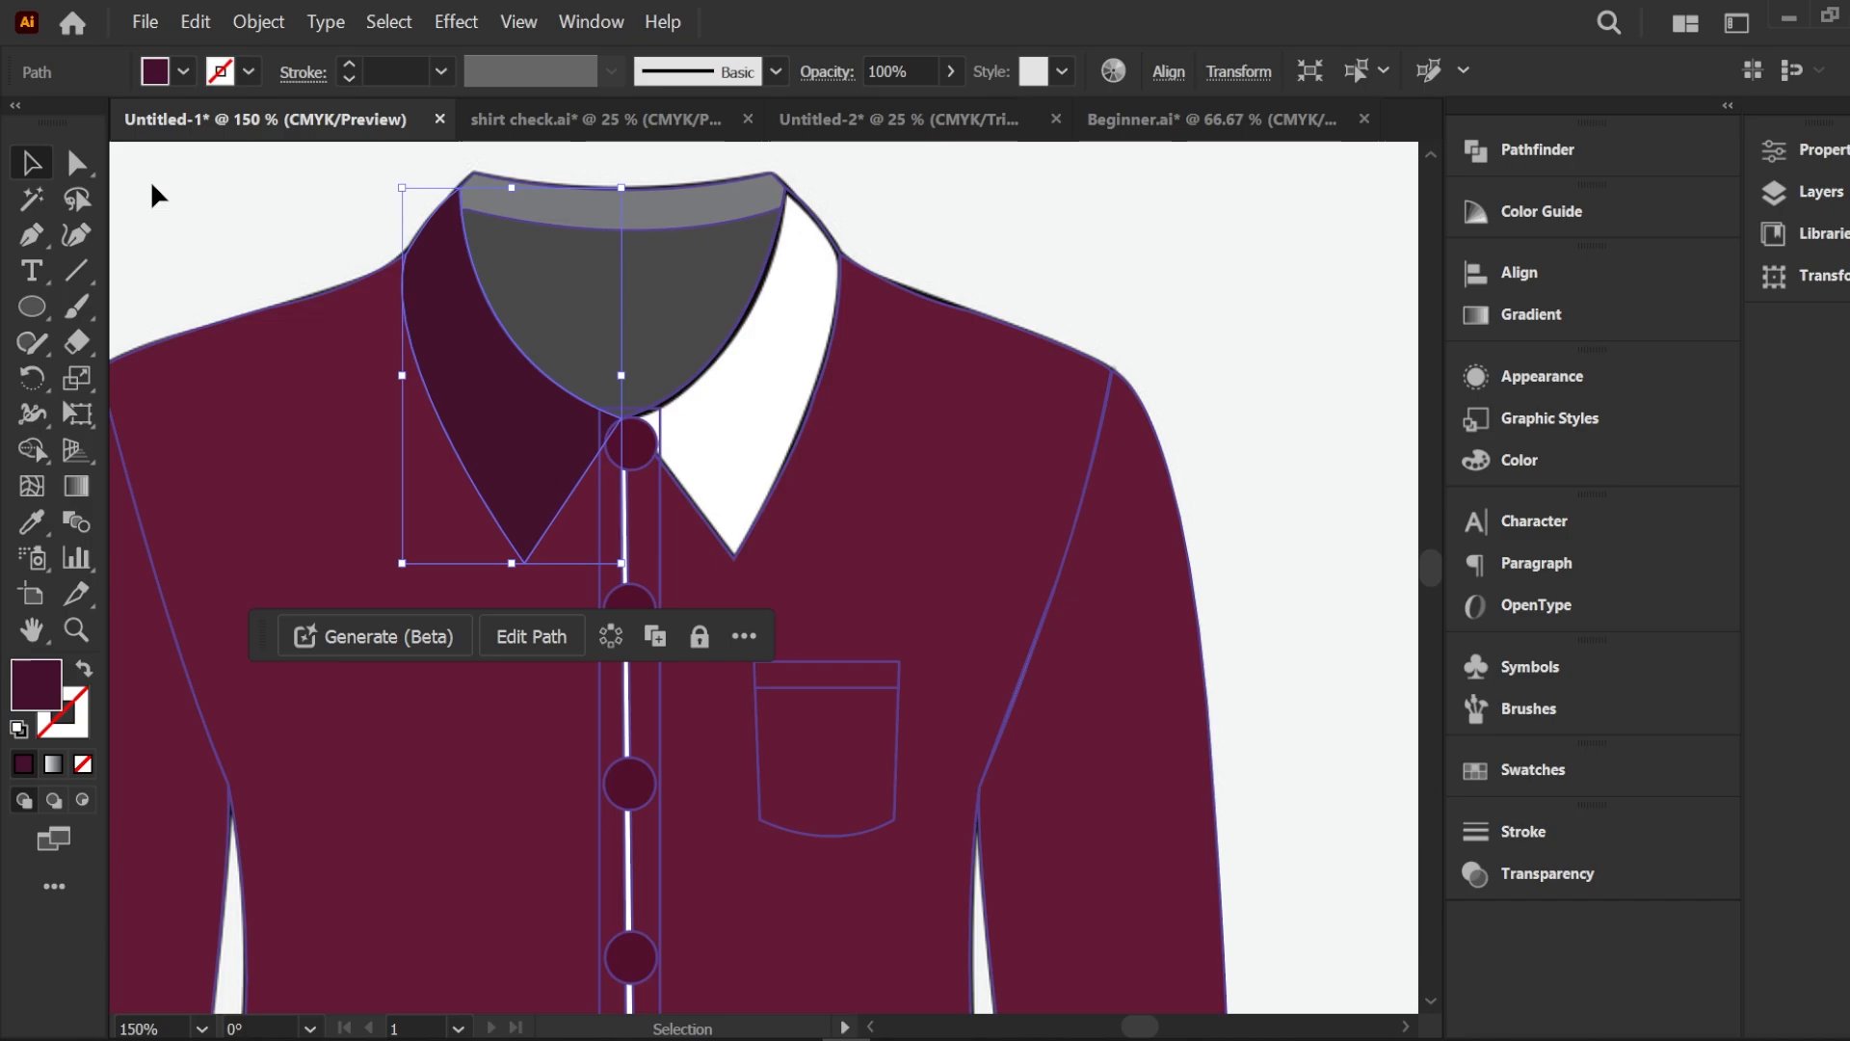
{"action": "left_click", "coordinate": [154, 193]}
Copy the left collar flap's dark maroon fill to the right collar flap with the Eyedropper, and deselect it
{"action": "left_click", "coordinate": [838, 246]}
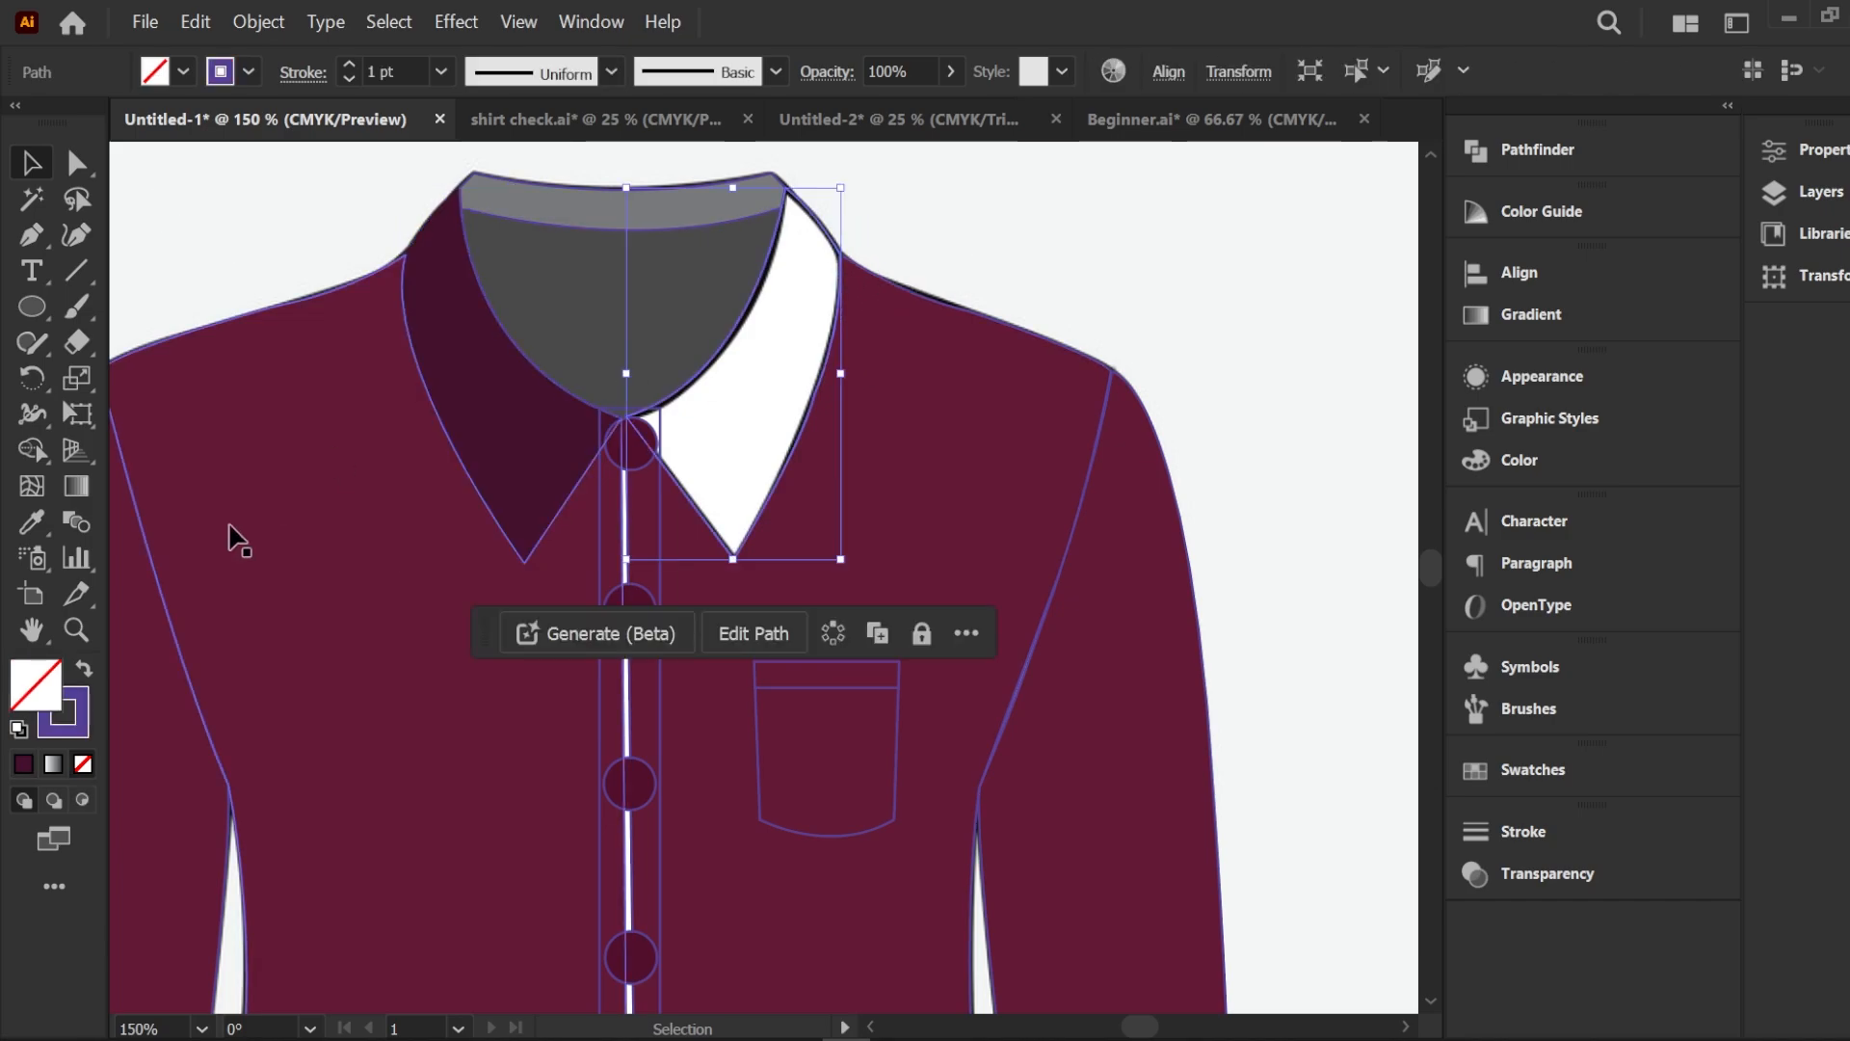
{"action": "left_click", "coordinate": [31, 521]}
{"action": "left_click", "coordinate": [558, 416]}
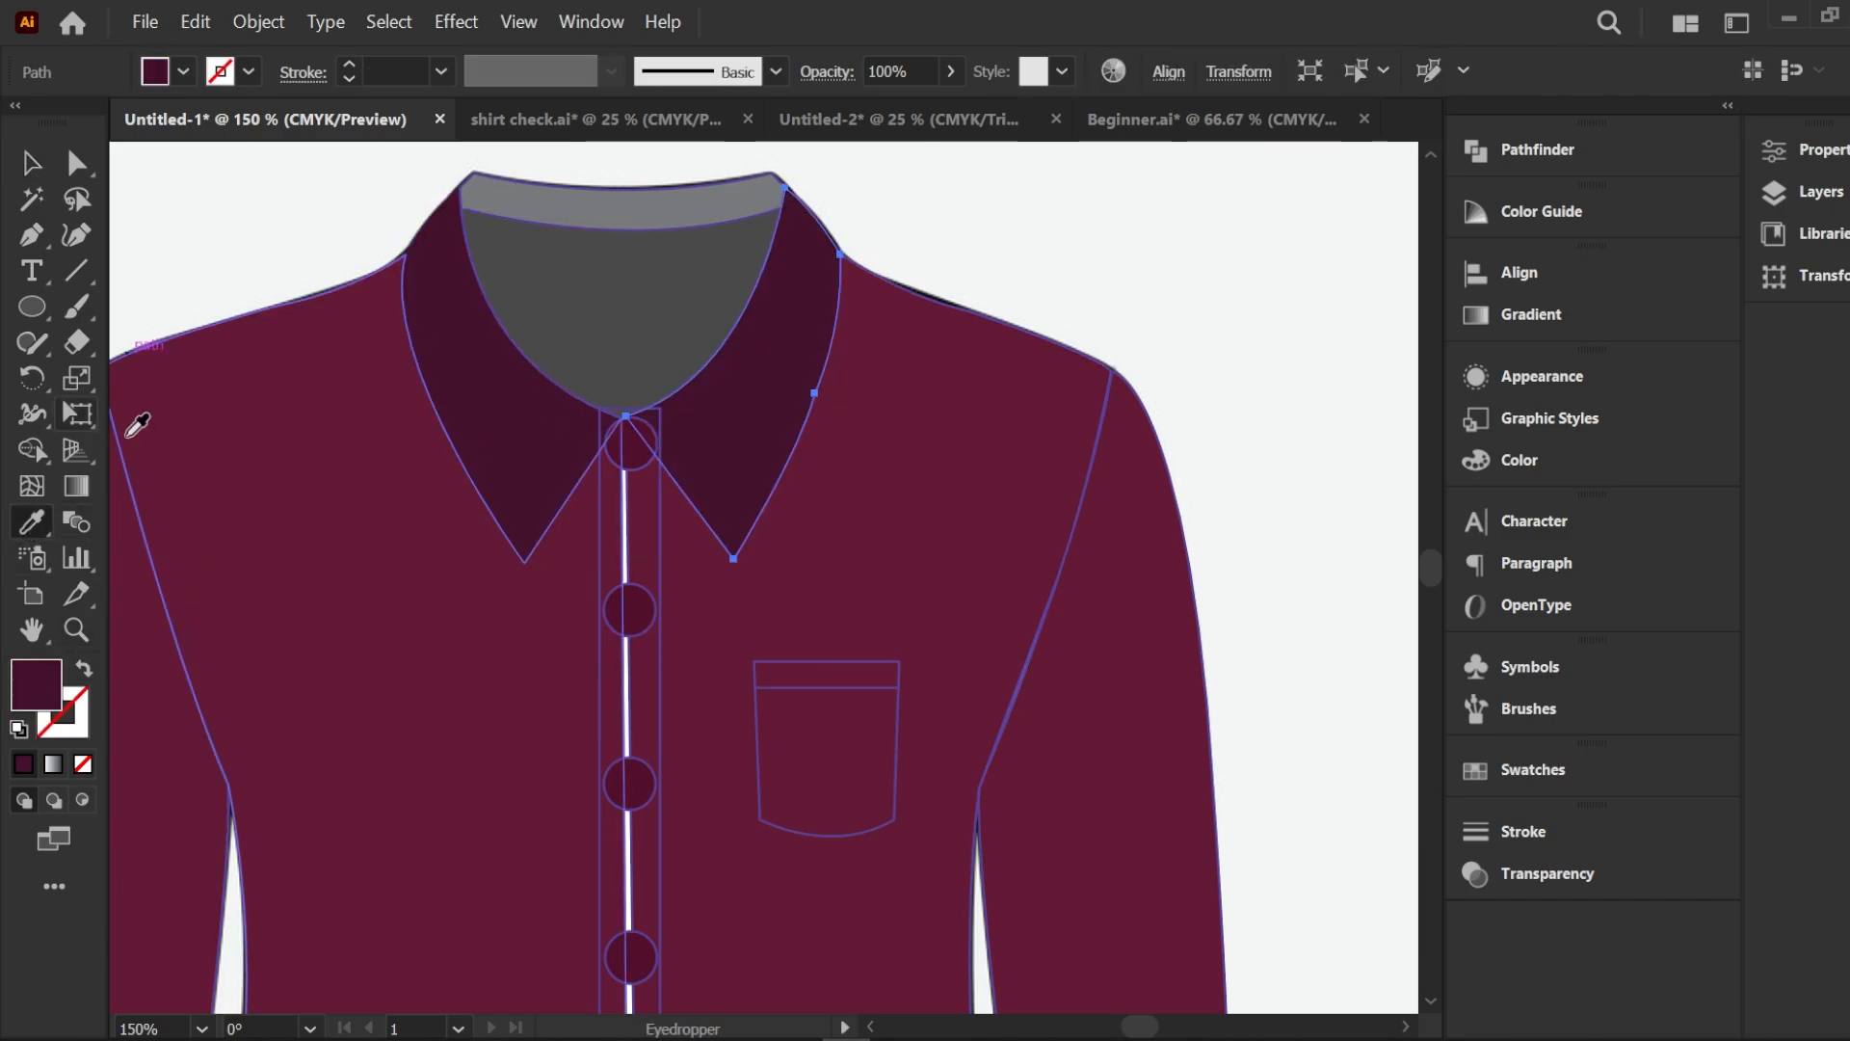
{"action": "left_click", "coordinate": [31, 162]}
{"action": "left_click", "coordinate": [187, 231]}
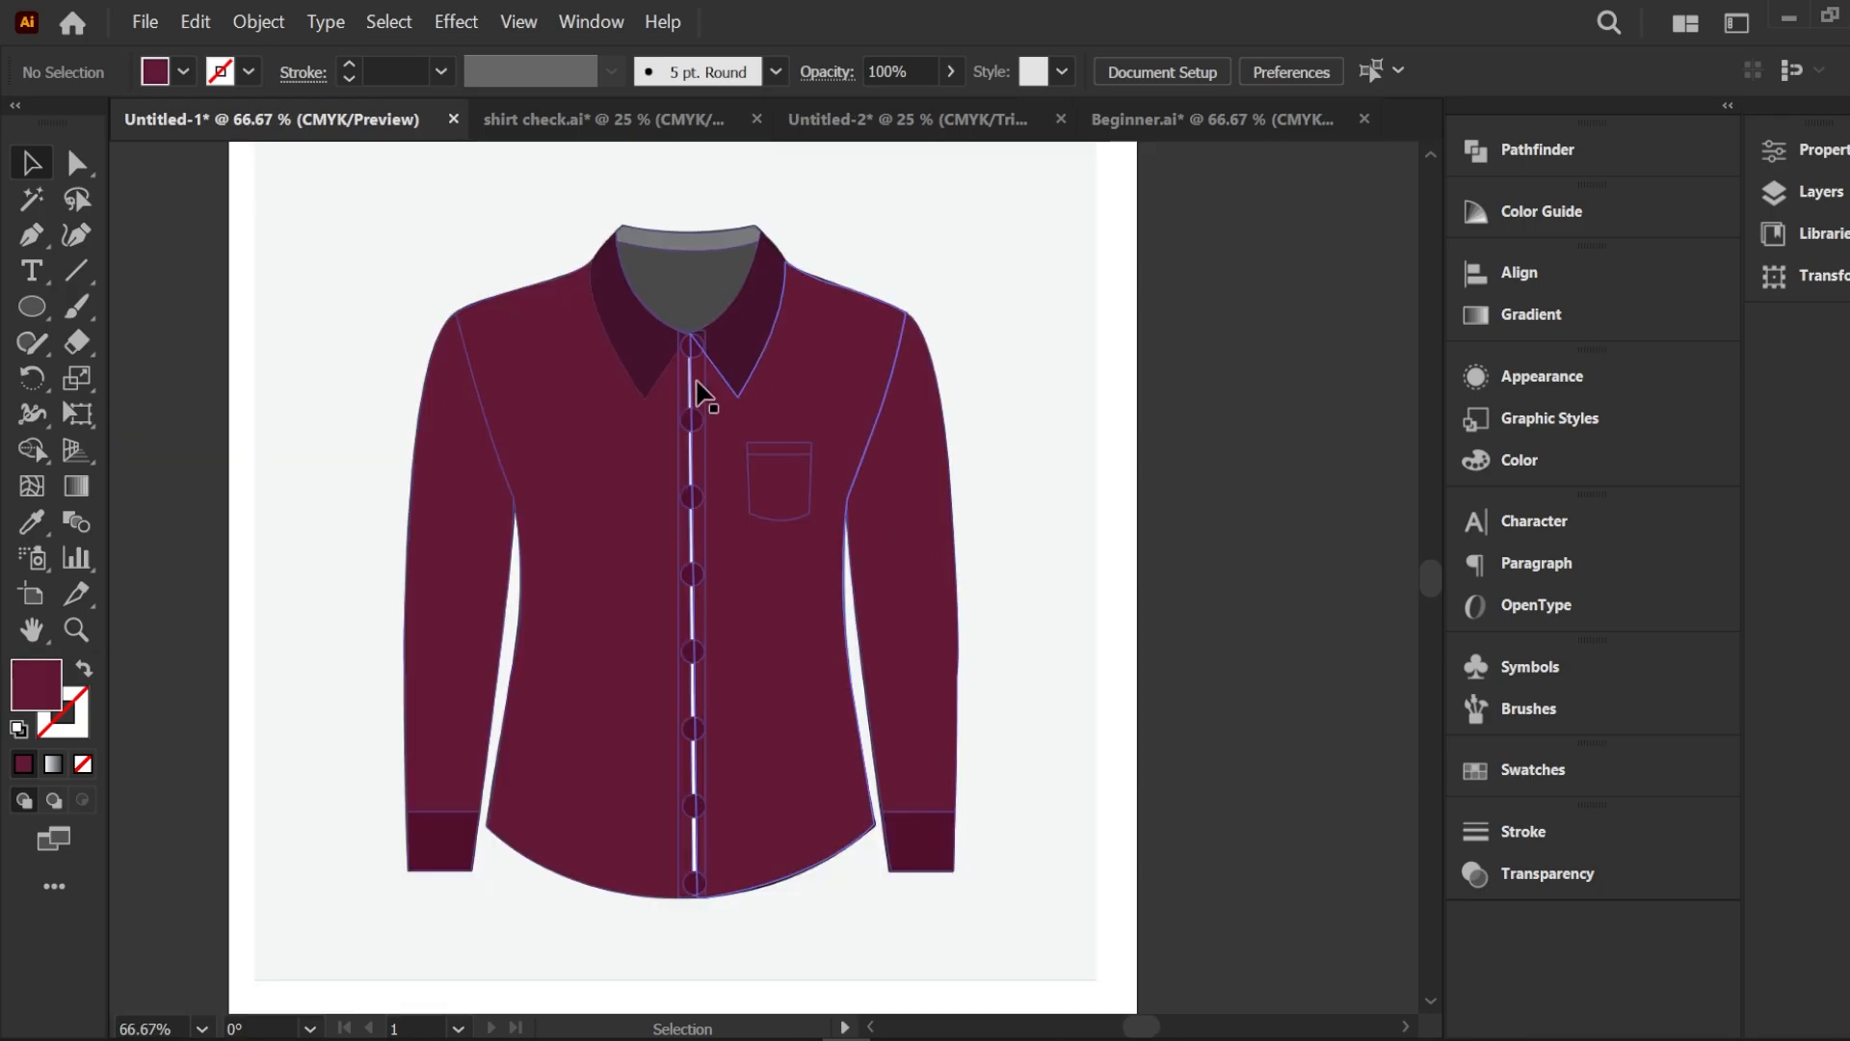
Fill the placket rectangle with the collar's dark maroon using the Eyedropper, and deselect it
{"action": "left_click", "coordinate": [701, 387]}
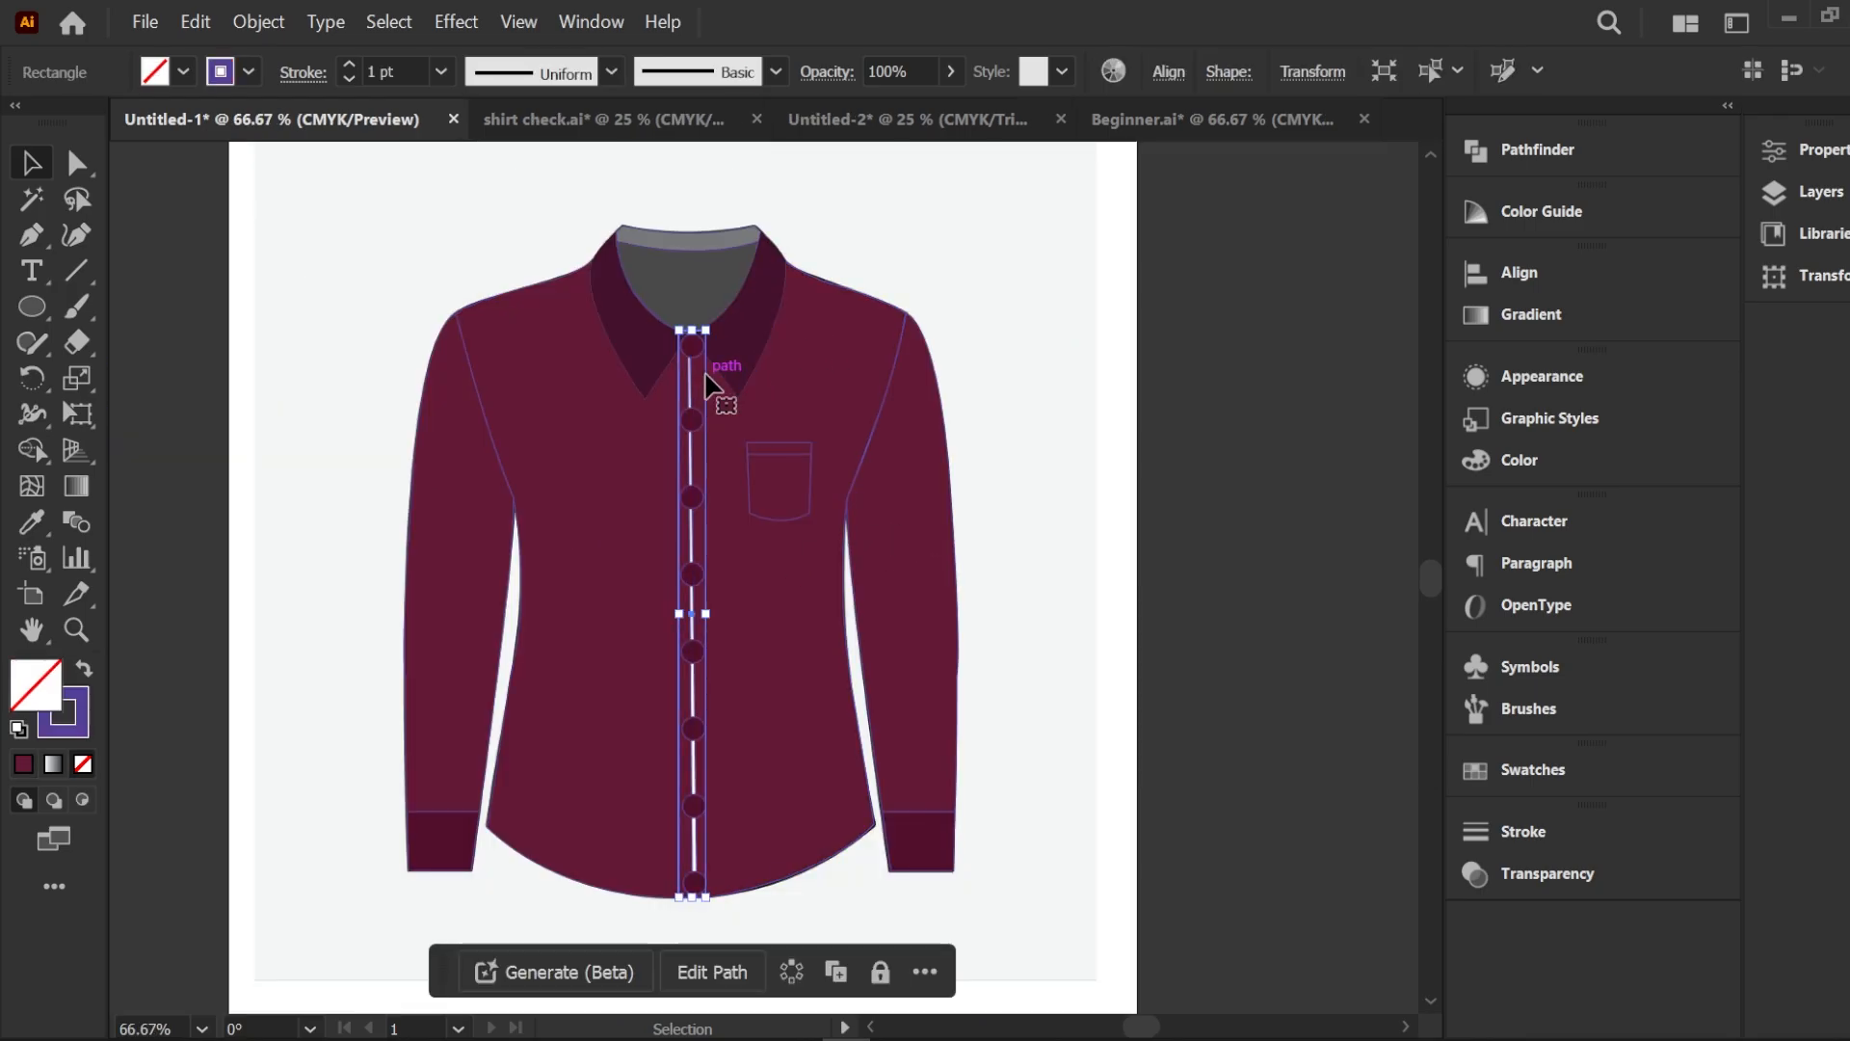
{"action": "left_click", "coordinate": [32, 522]}
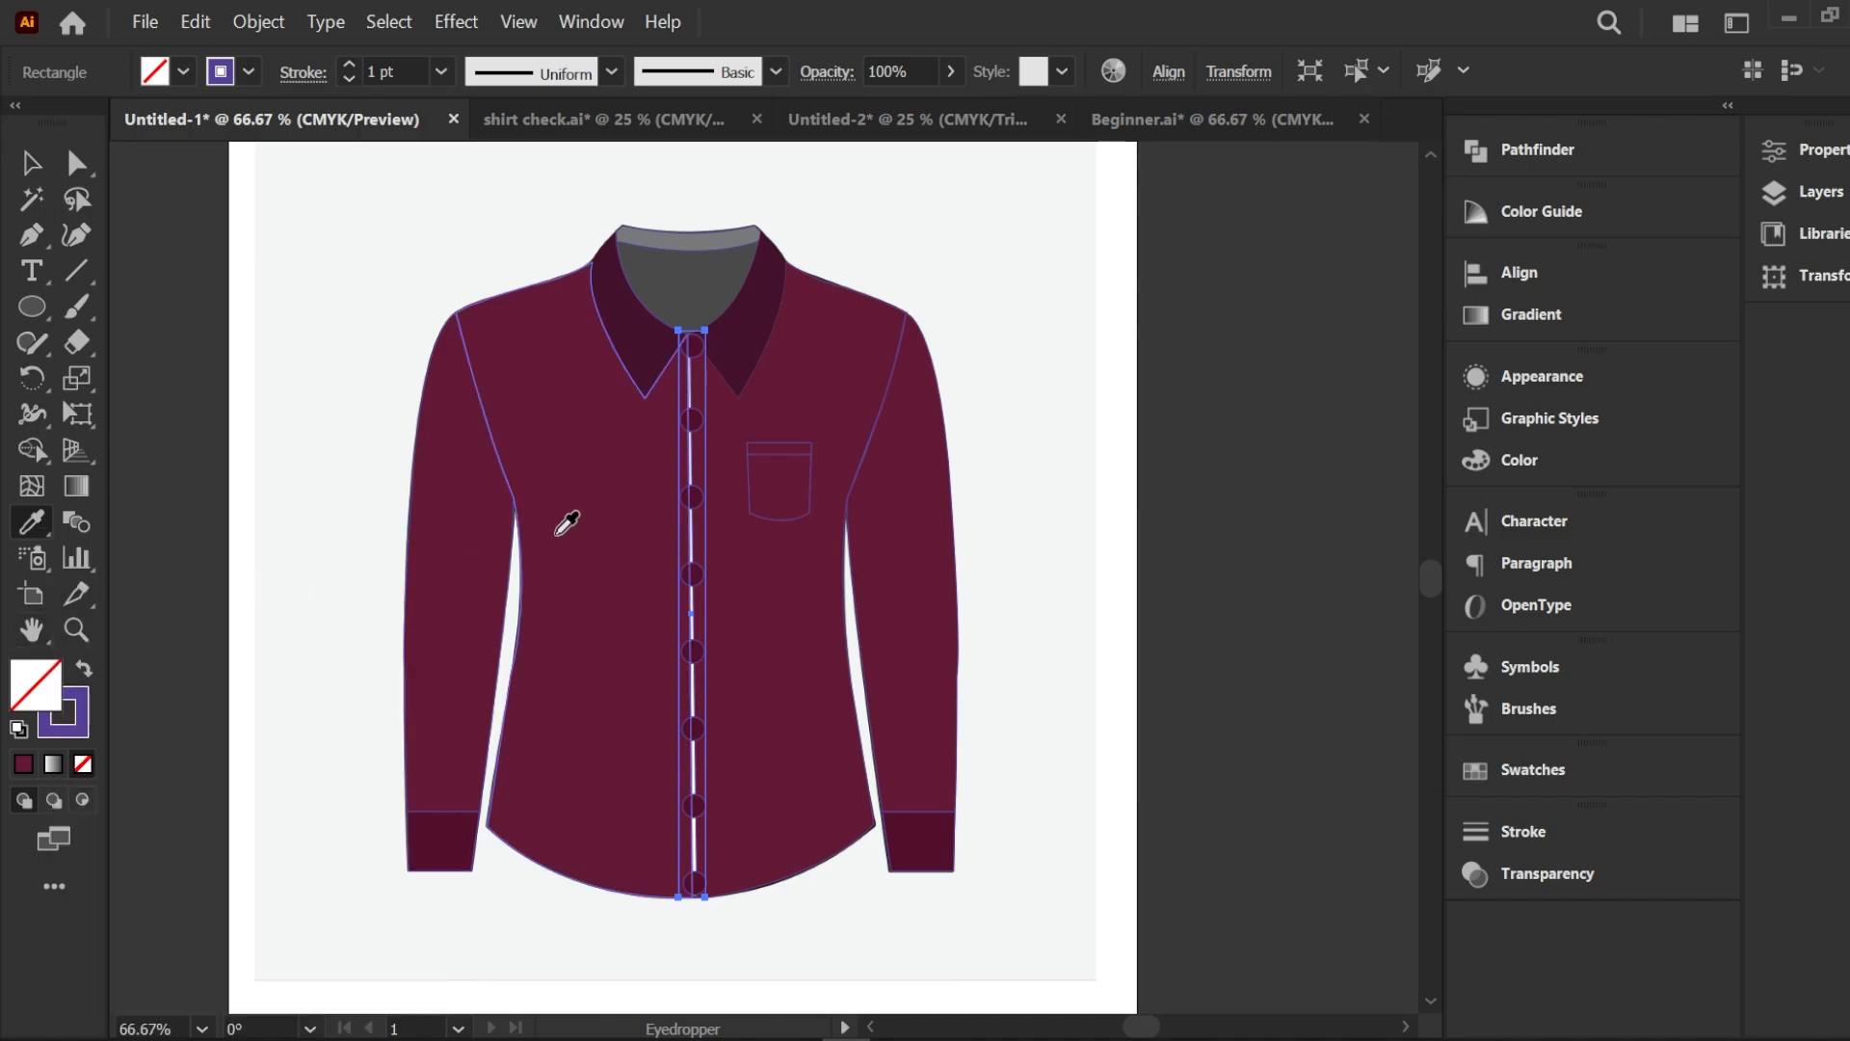
{"action": "left_click", "coordinate": [640, 355]}
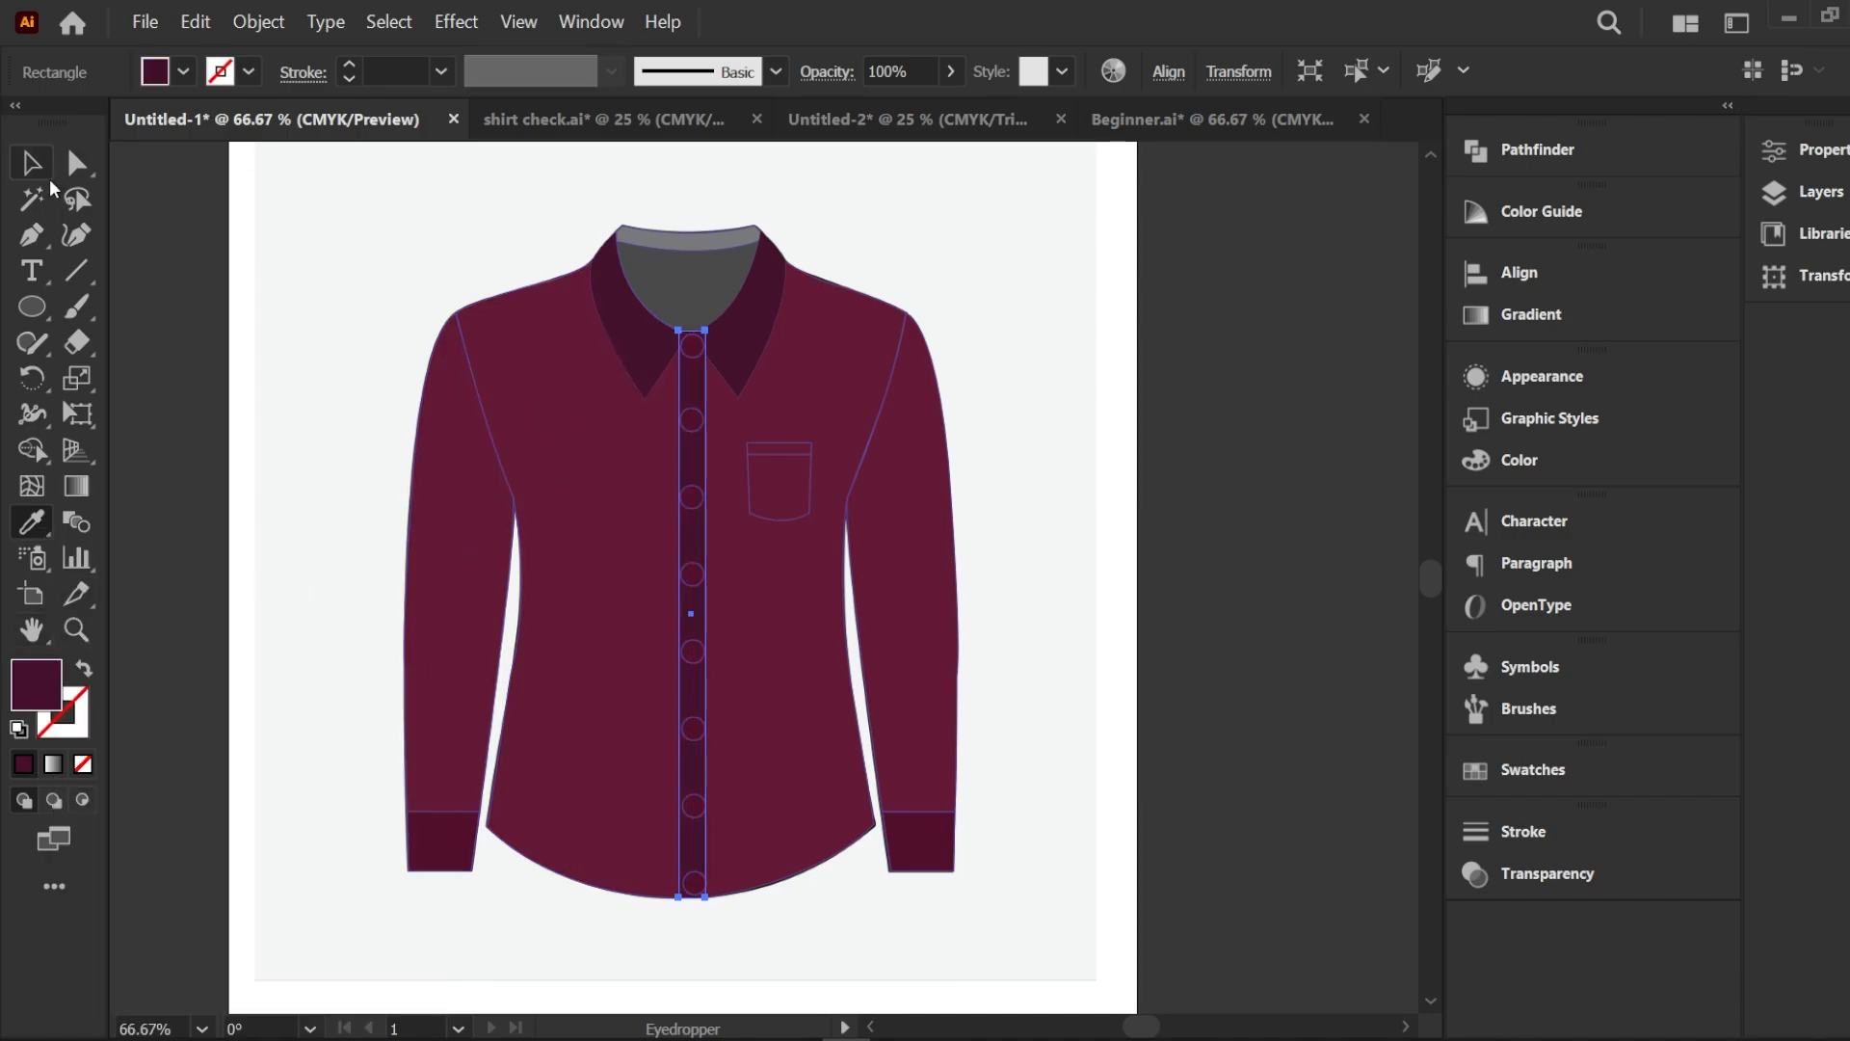
{"action": "left_click", "coordinate": [32, 162]}
{"action": "left_click", "coordinate": [283, 354]}
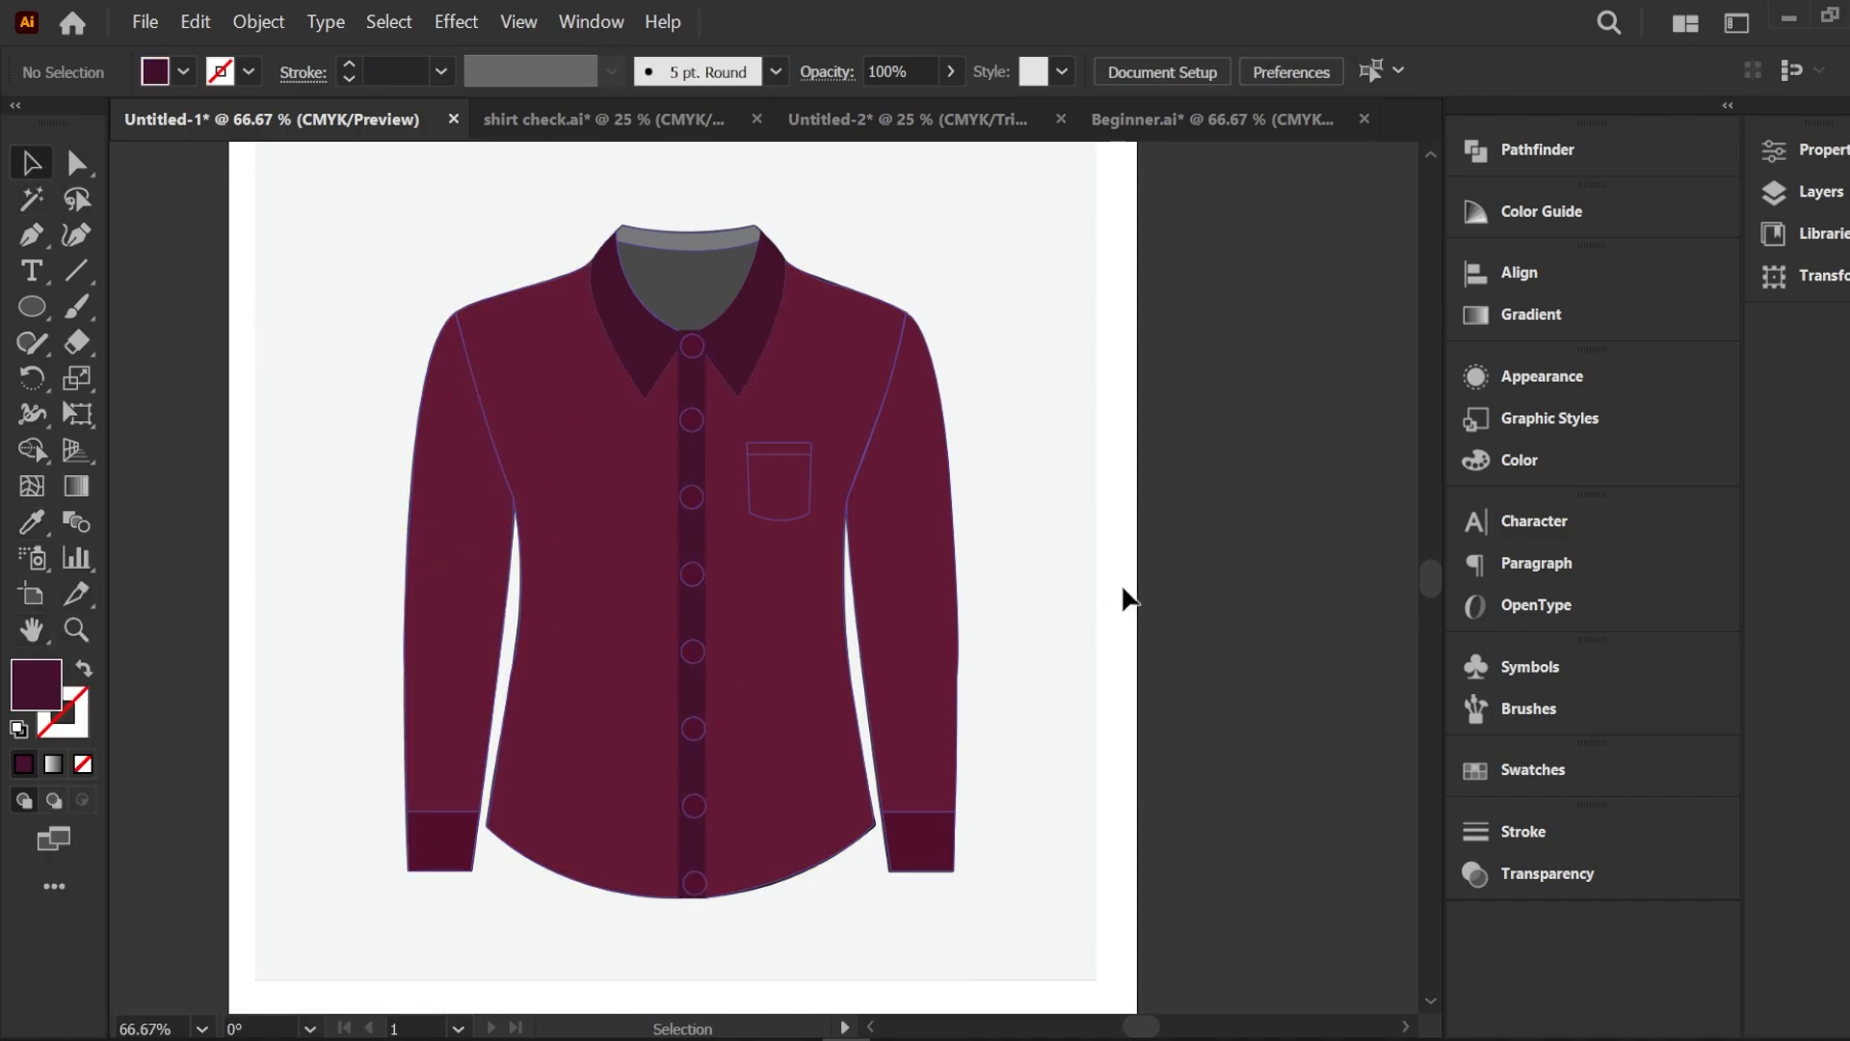
Replace the gray fill of the back collar band with the collar flap's dark maroon using the Eyedropper, and deselect it
{"action": "scroll", "coordinate": [1128, 596], "scroll_direction": "down", "scroll_amount": 1}
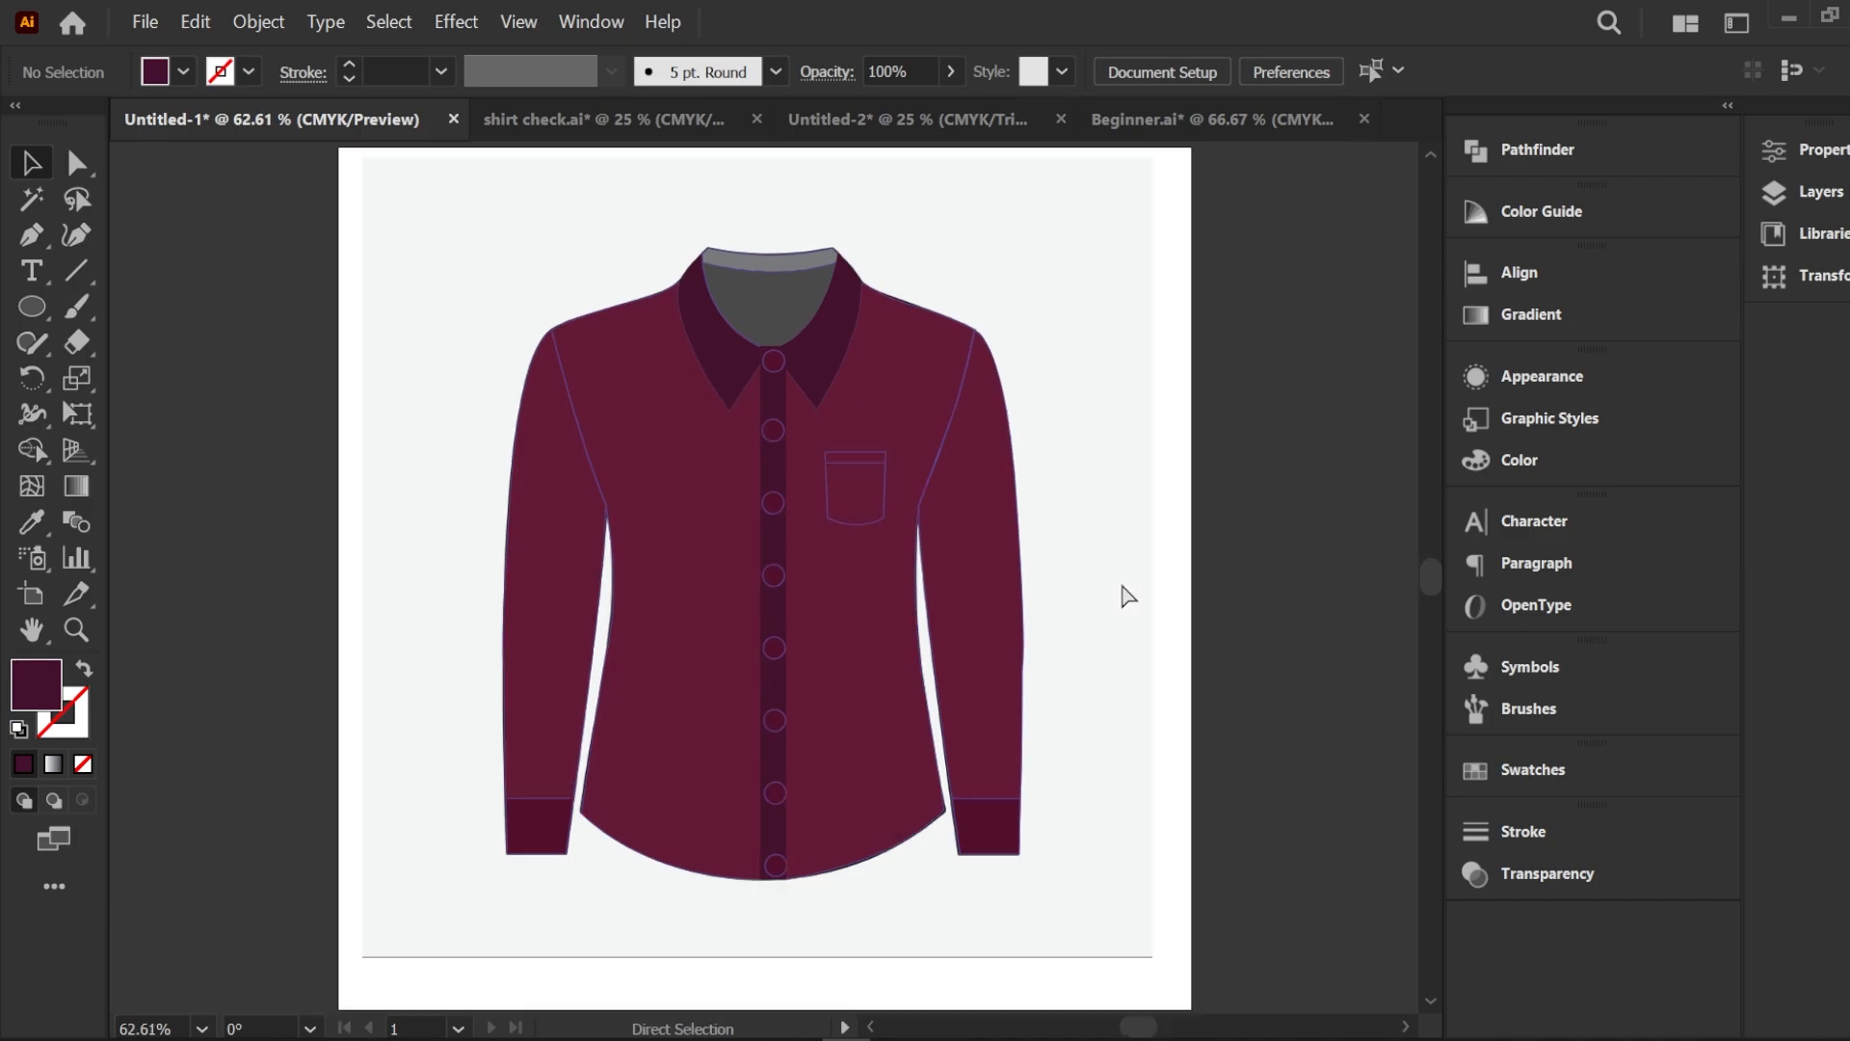
{"action": "scroll", "coordinate": [725, 254], "scroll_direction": "up", "scroll_amount": 7}
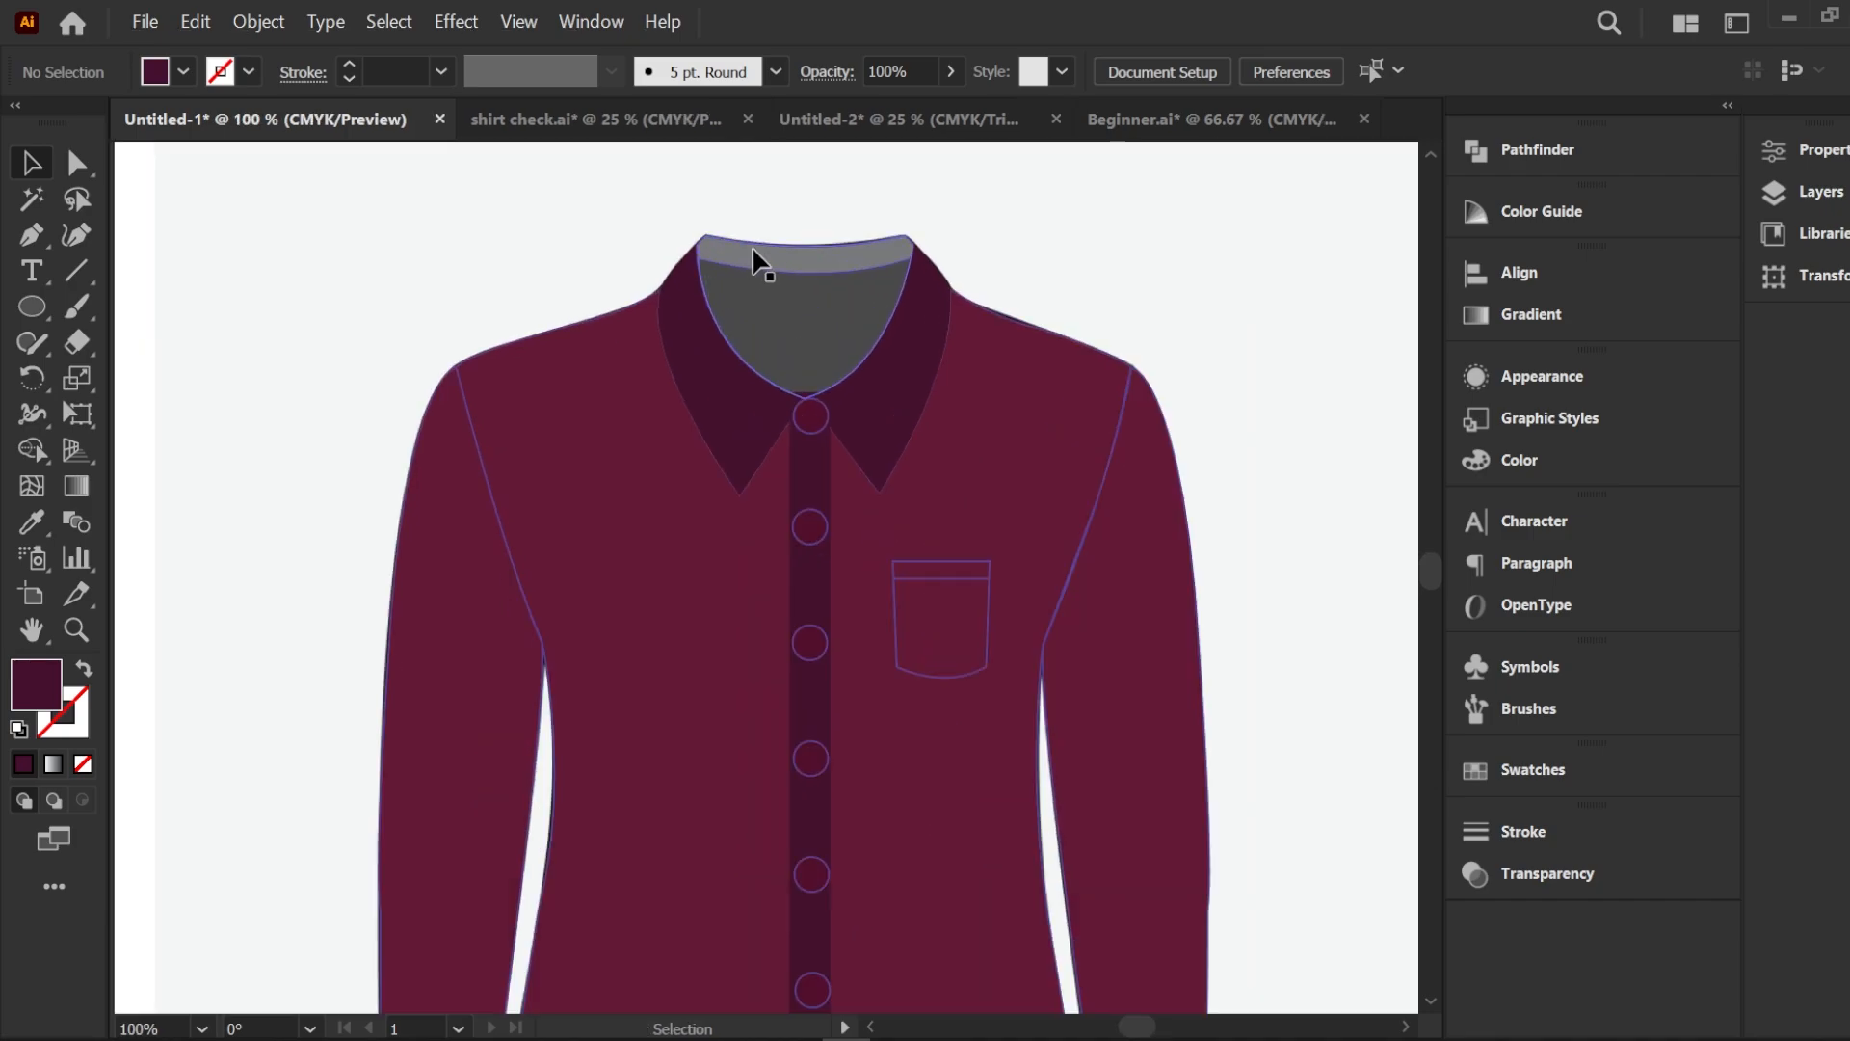
{"action": "left_click", "coordinate": [753, 252]}
{"action": "left_click", "coordinate": [32, 522]}
{"action": "left_click", "coordinate": [721, 385]}
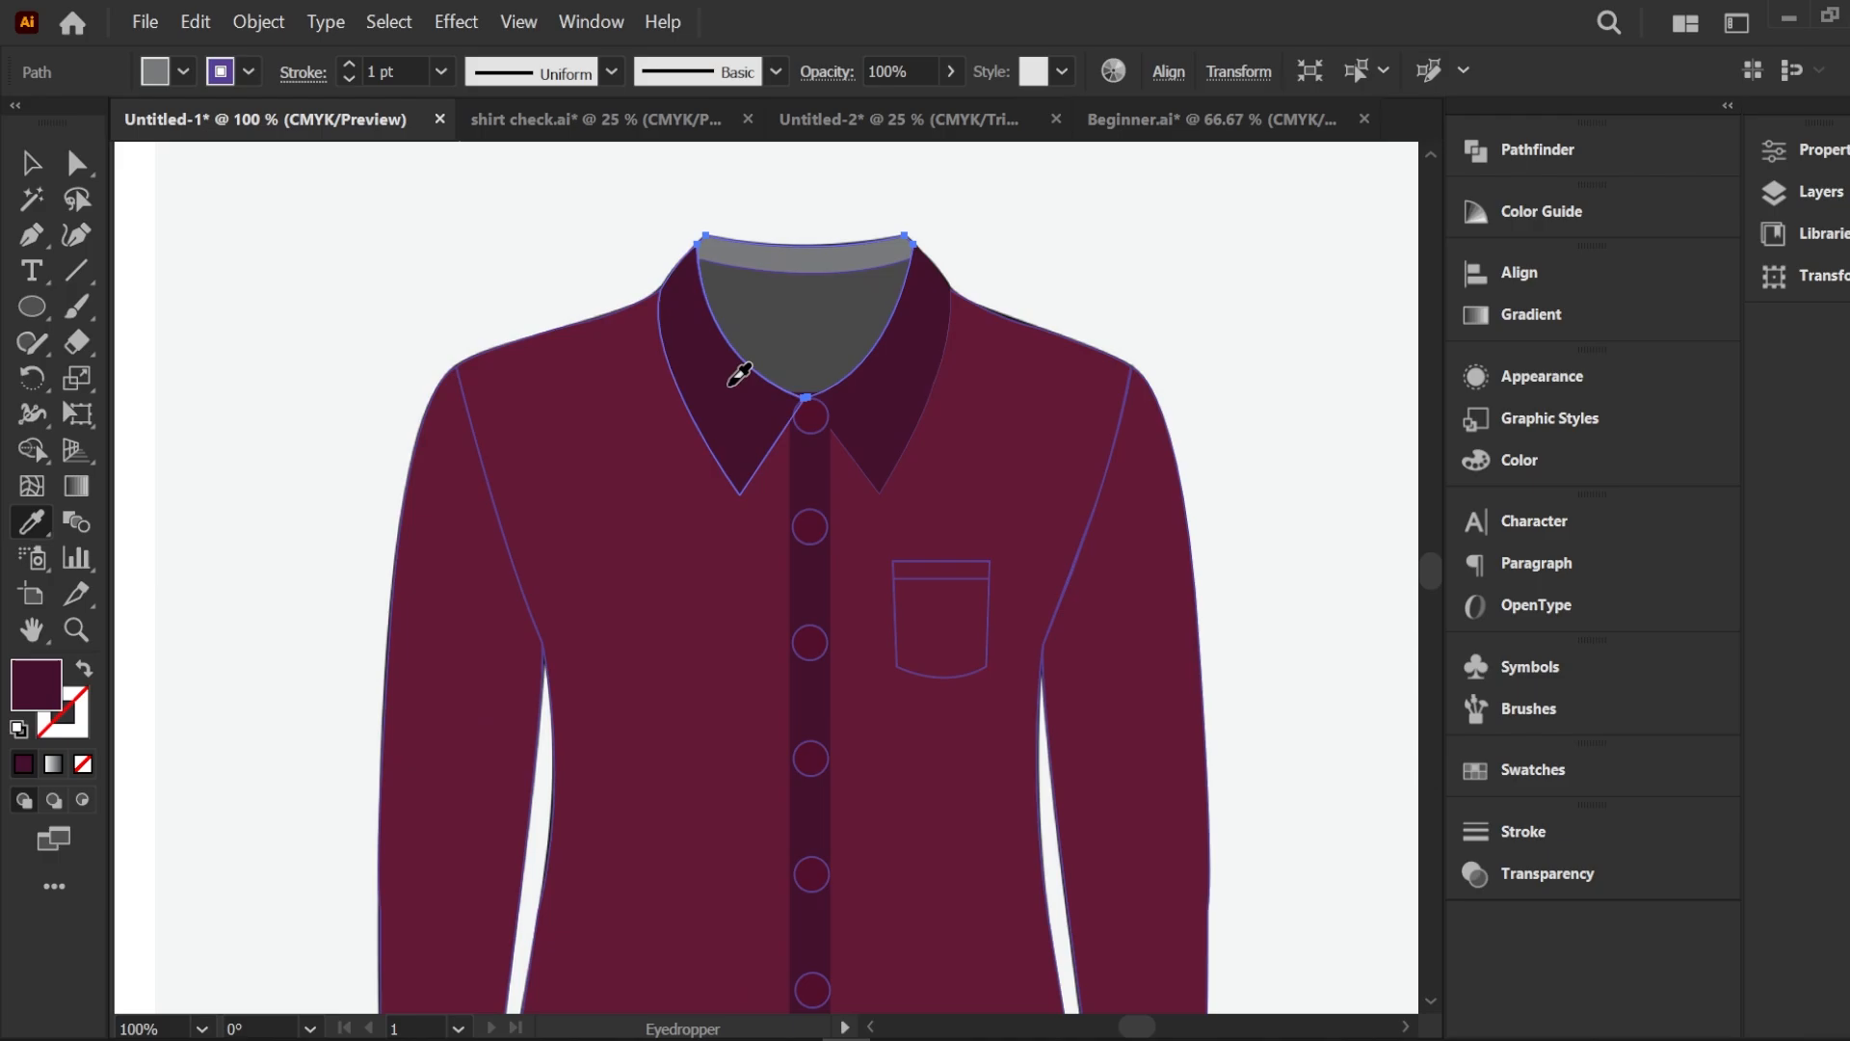
{"action": "left_click", "coordinate": [32, 163]}
{"action": "left_click", "coordinate": [149, 260]}
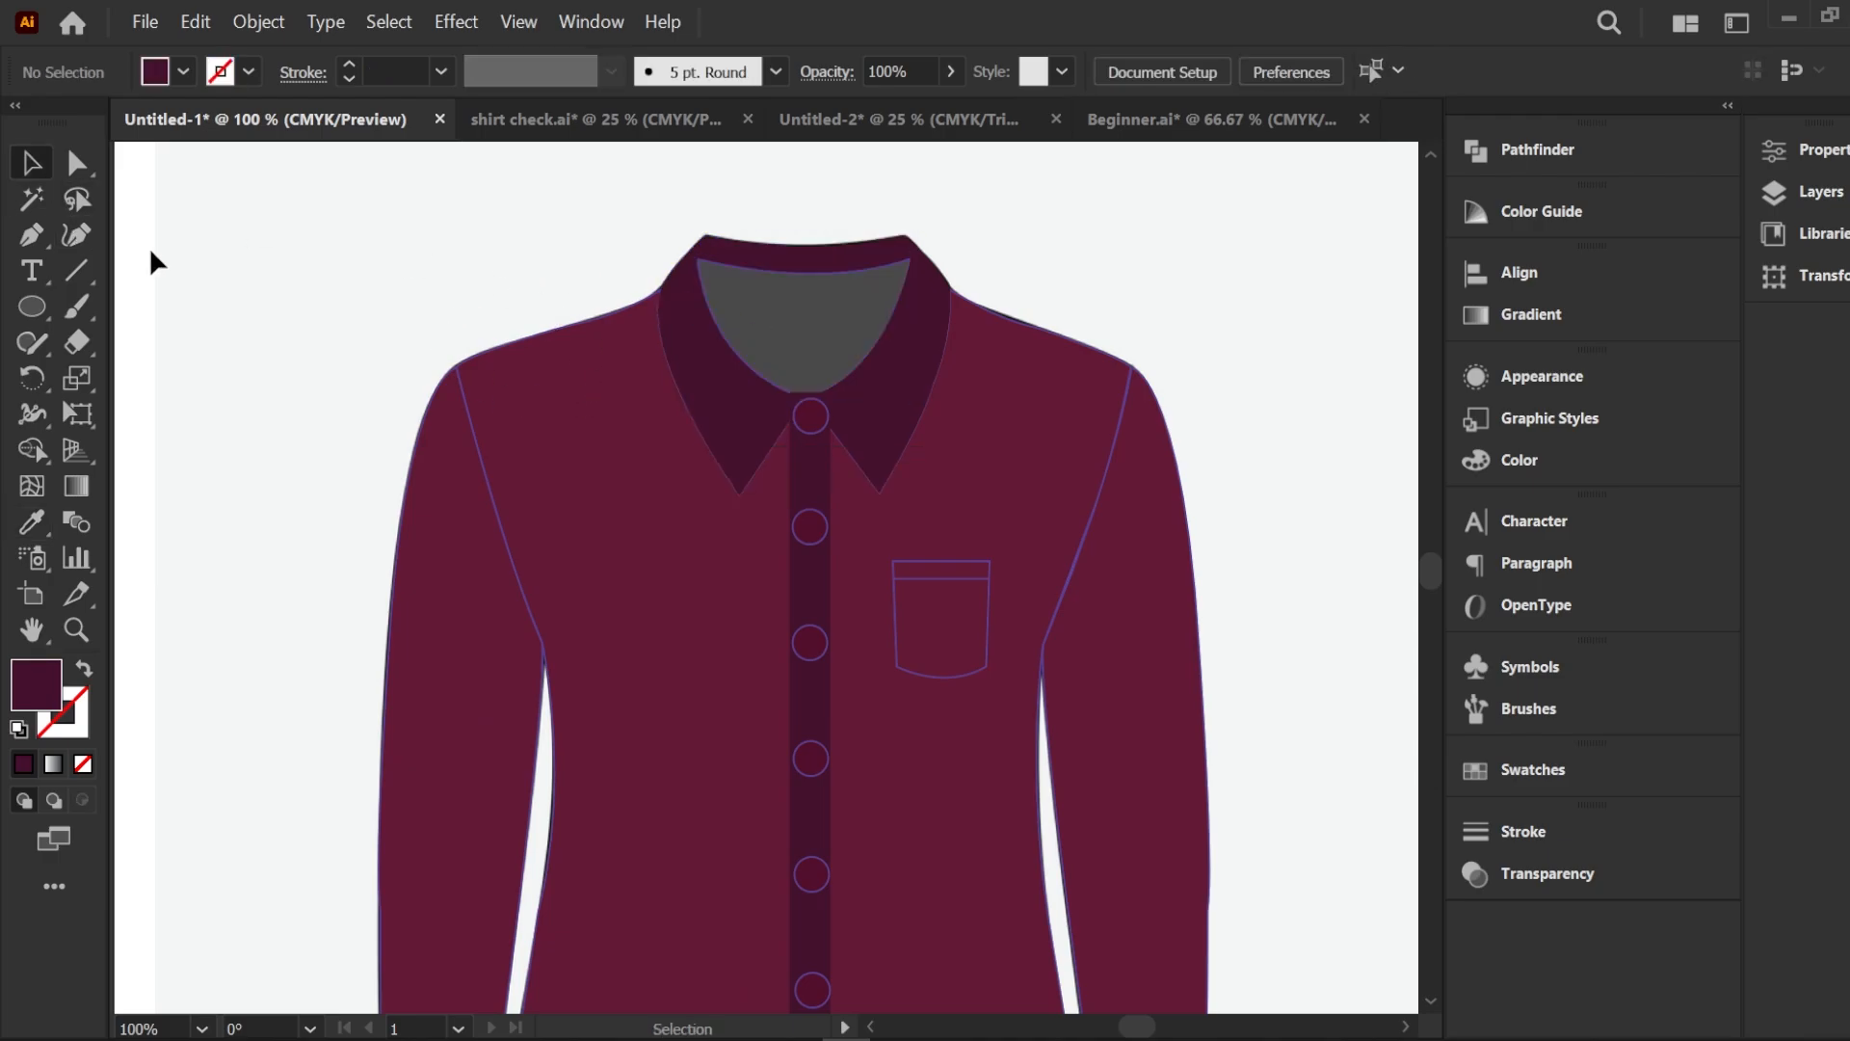
Fill the neck opening with the body's maroon using the Eyedropper, darken it to 300213, and deselect it
{"action": "left_click", "coordinate": [838, 338]}
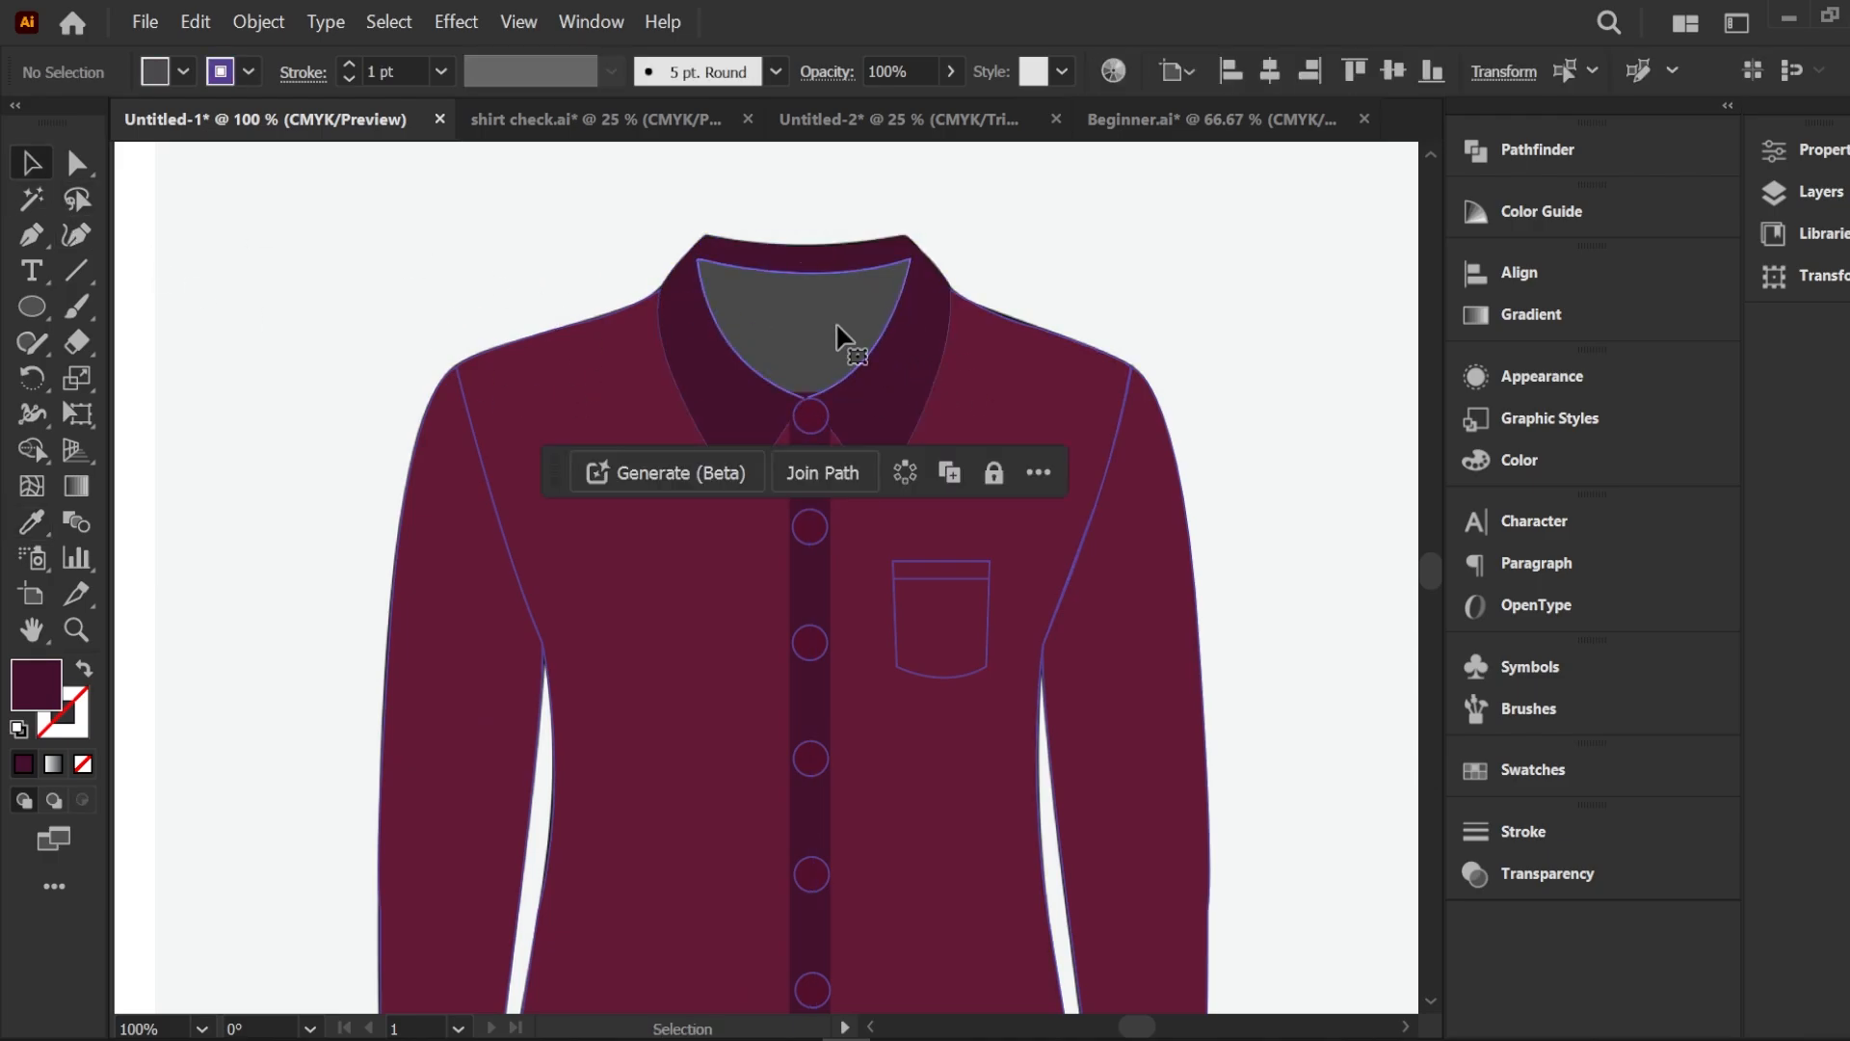
{"action": "double_click", "coordinate": [38, 684]}
{"action": "left_click", "coordinate": [1746, 347]}
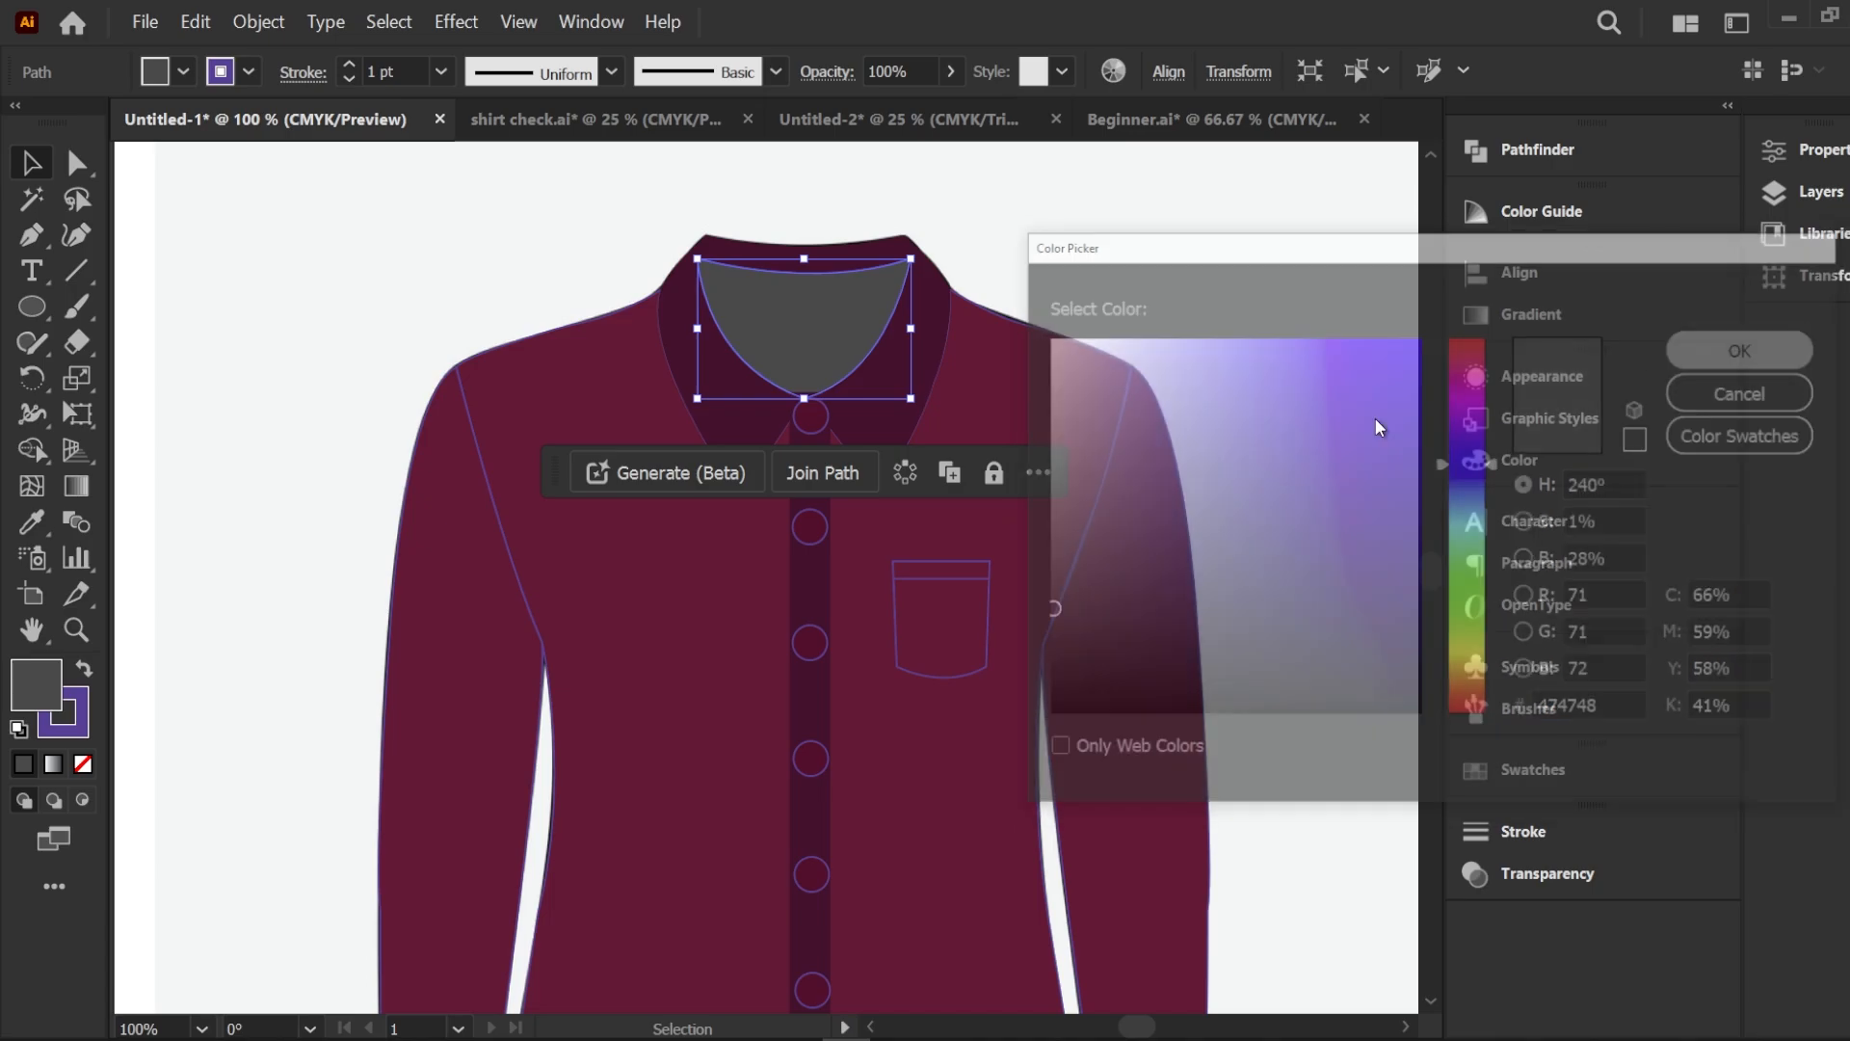
{"action": "key", "text": "i"}
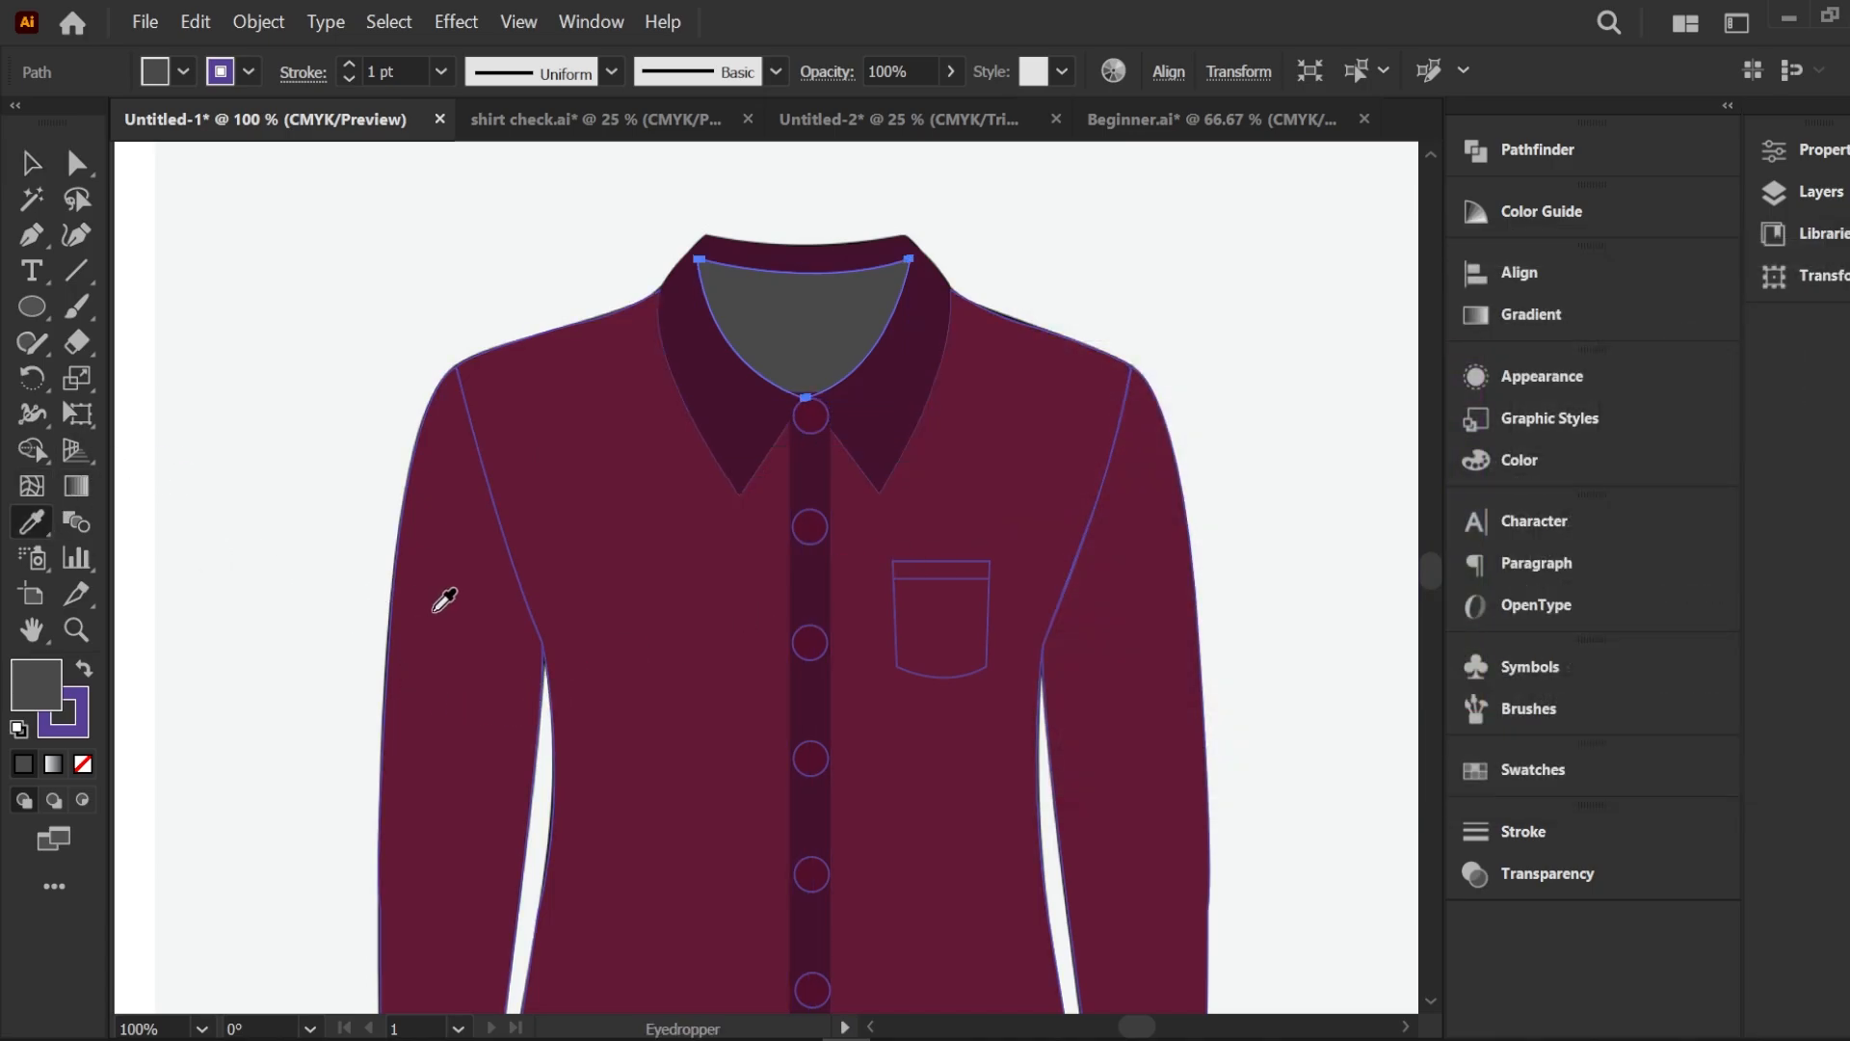
{"action": "left_click", "coordinate": [598, 544]}
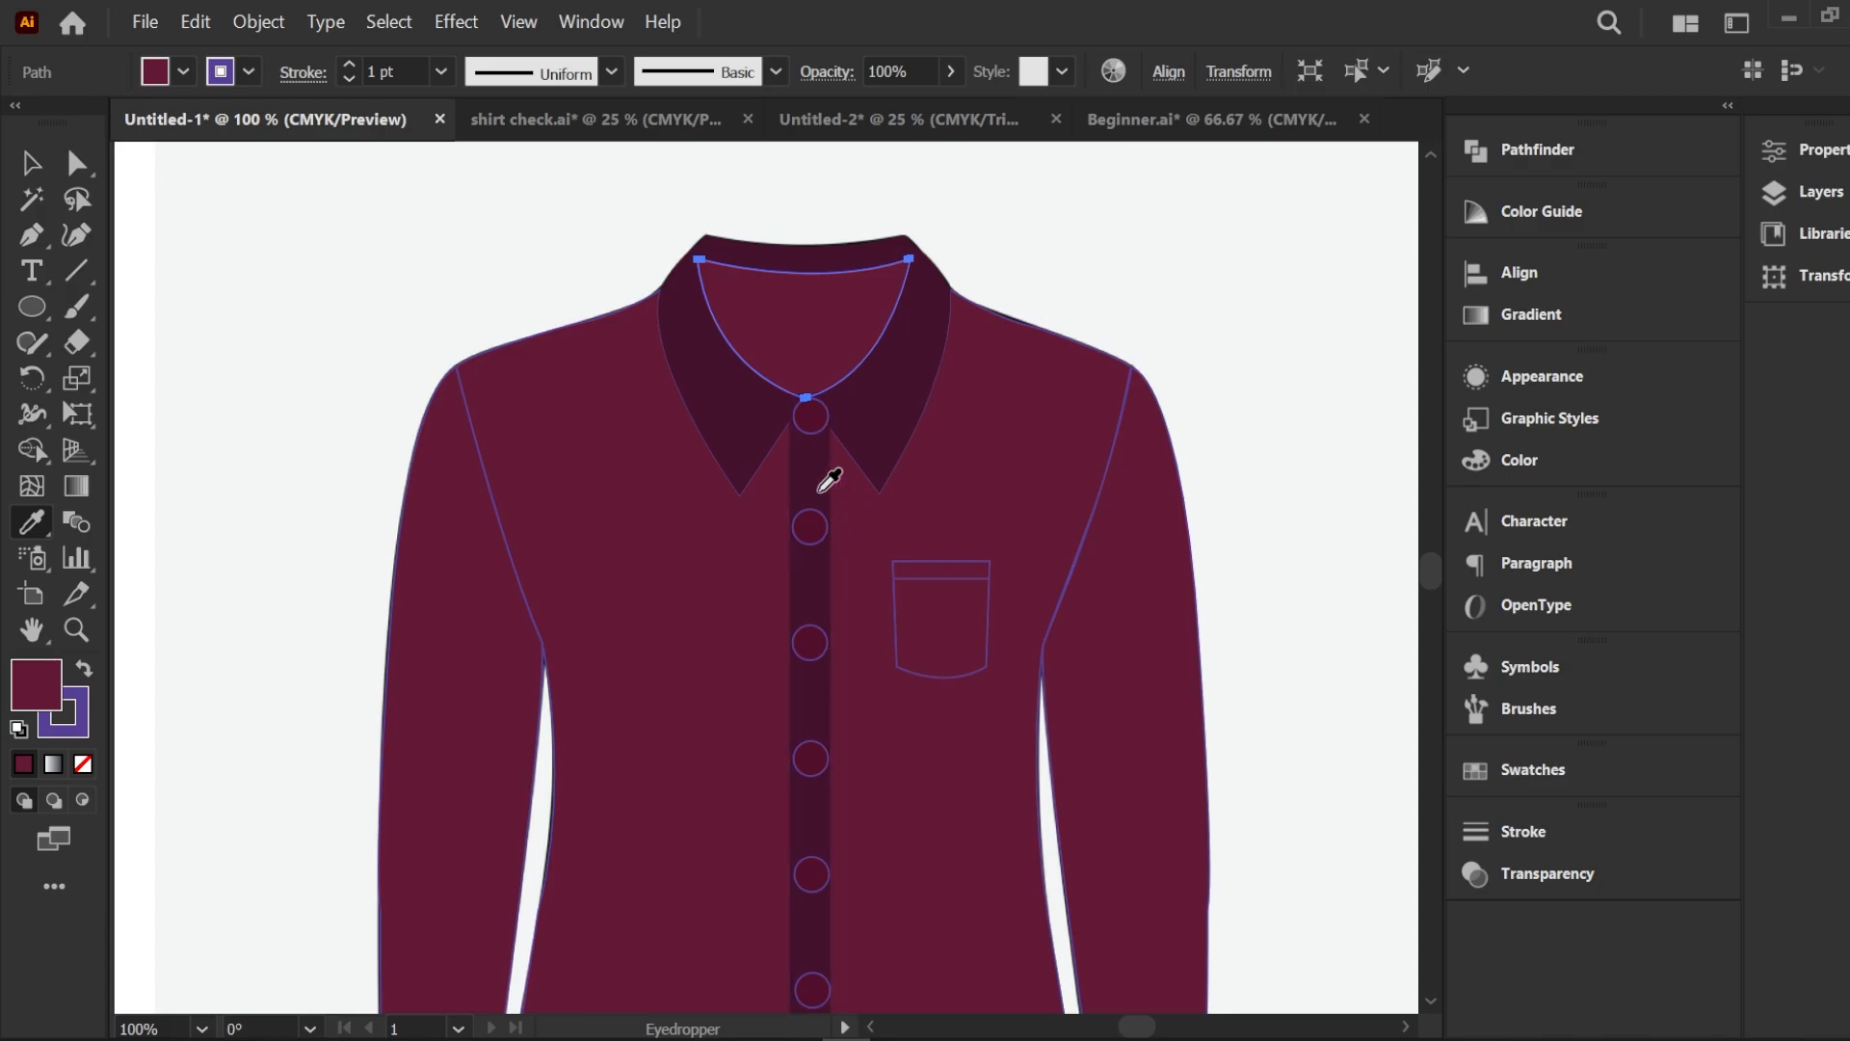
{"action": "double_click", "coordinate": [43, 673]}
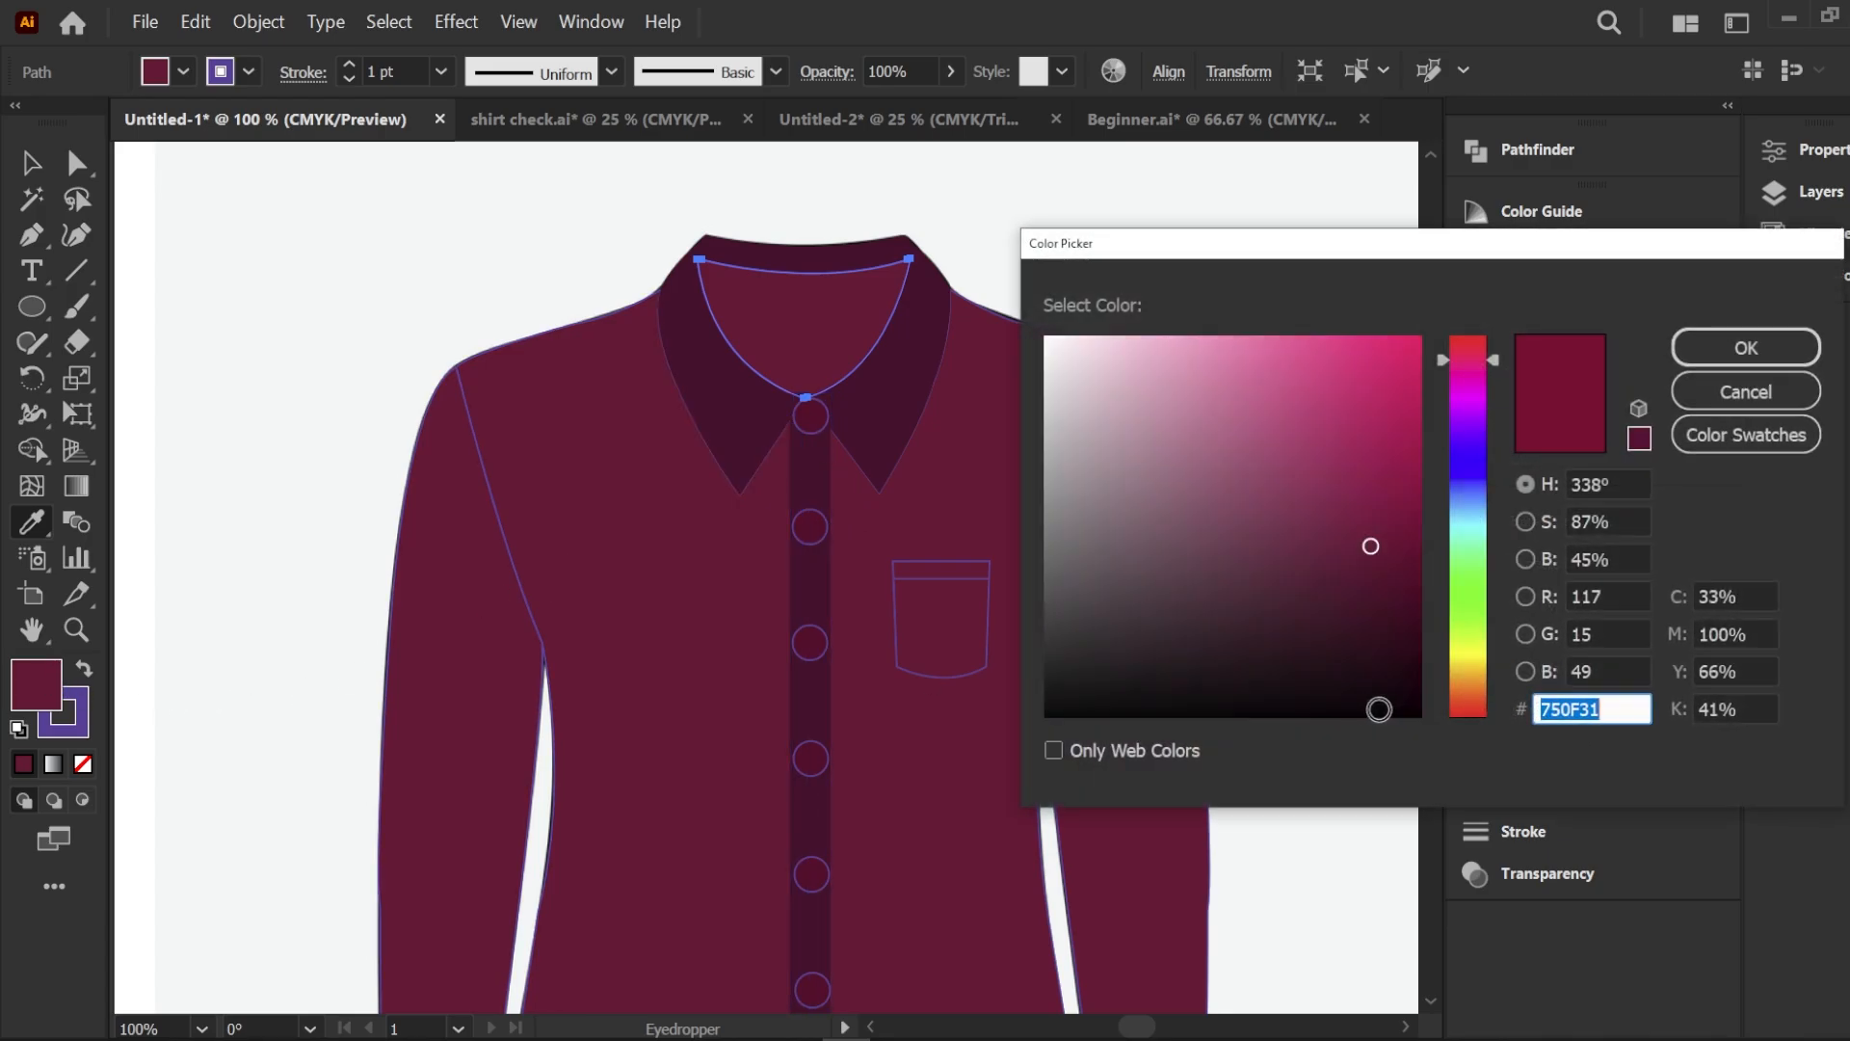
{"action": "left_click", "coordinate": [1408, 645]}
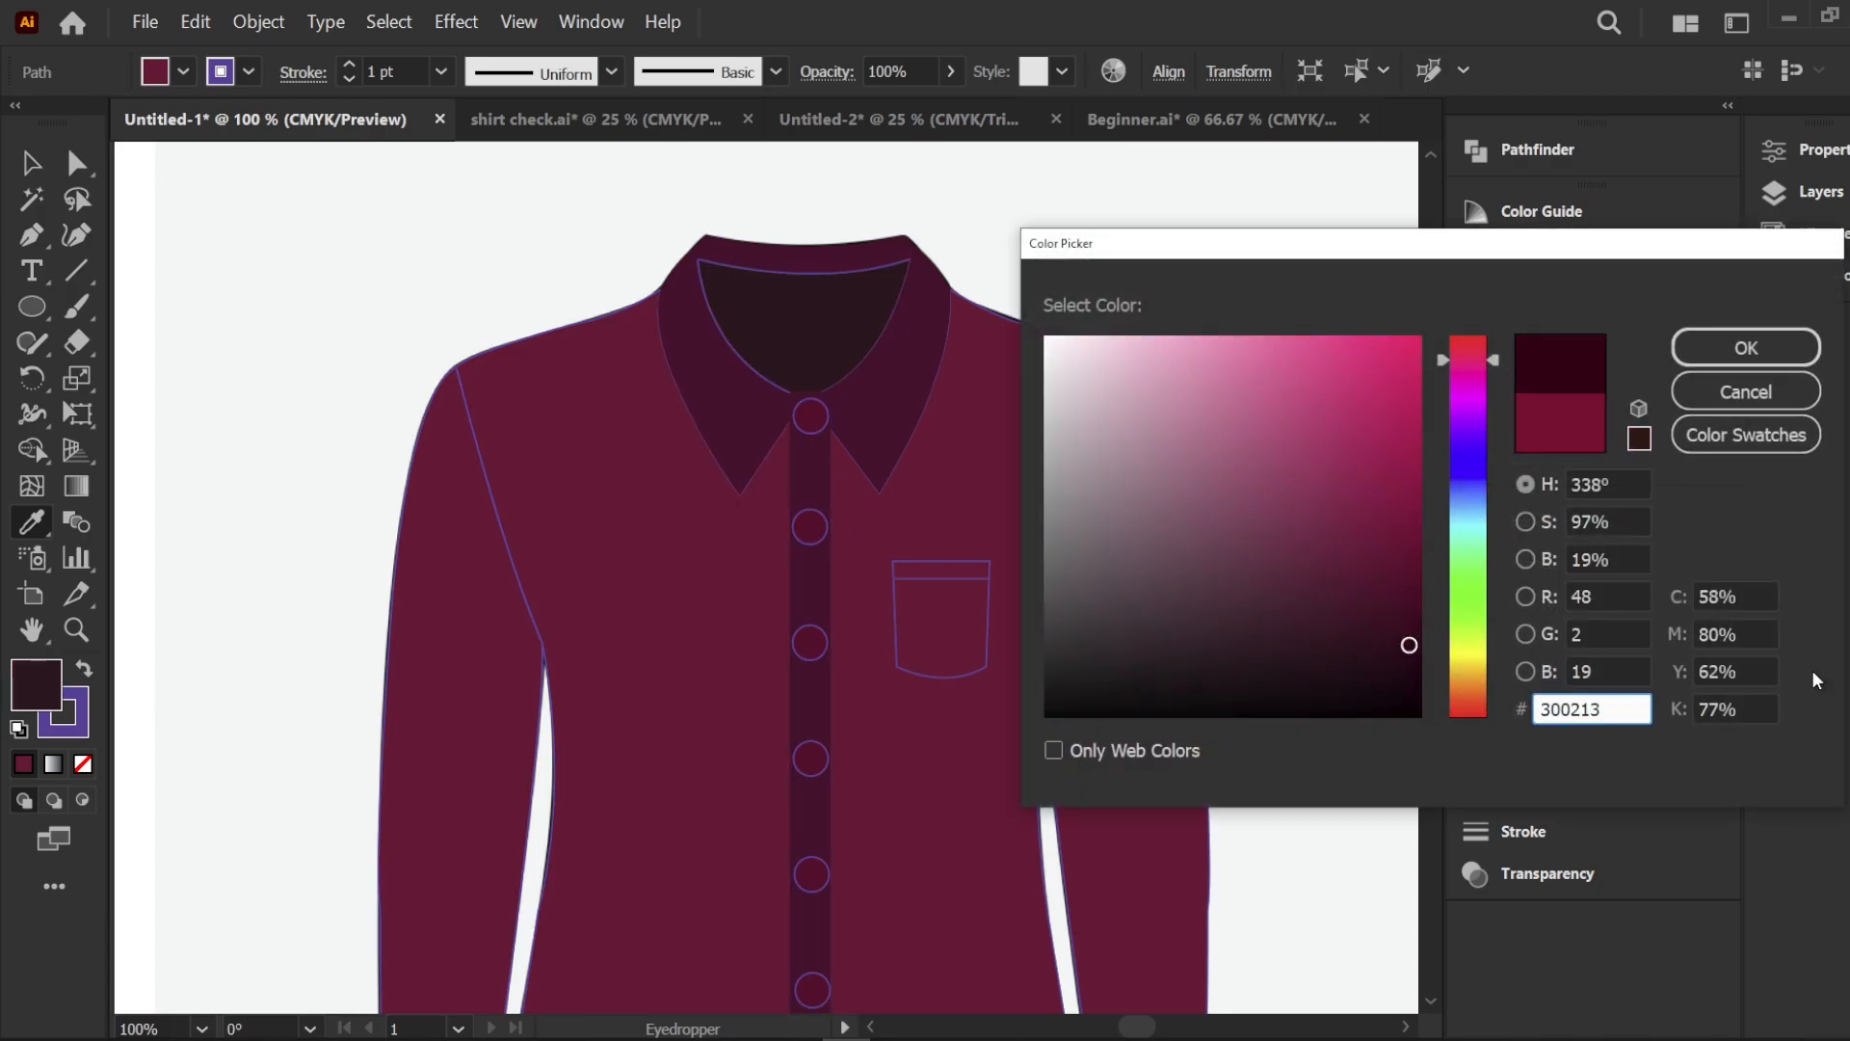
{"action": "left_click", "coordinate": [1746, 347]}
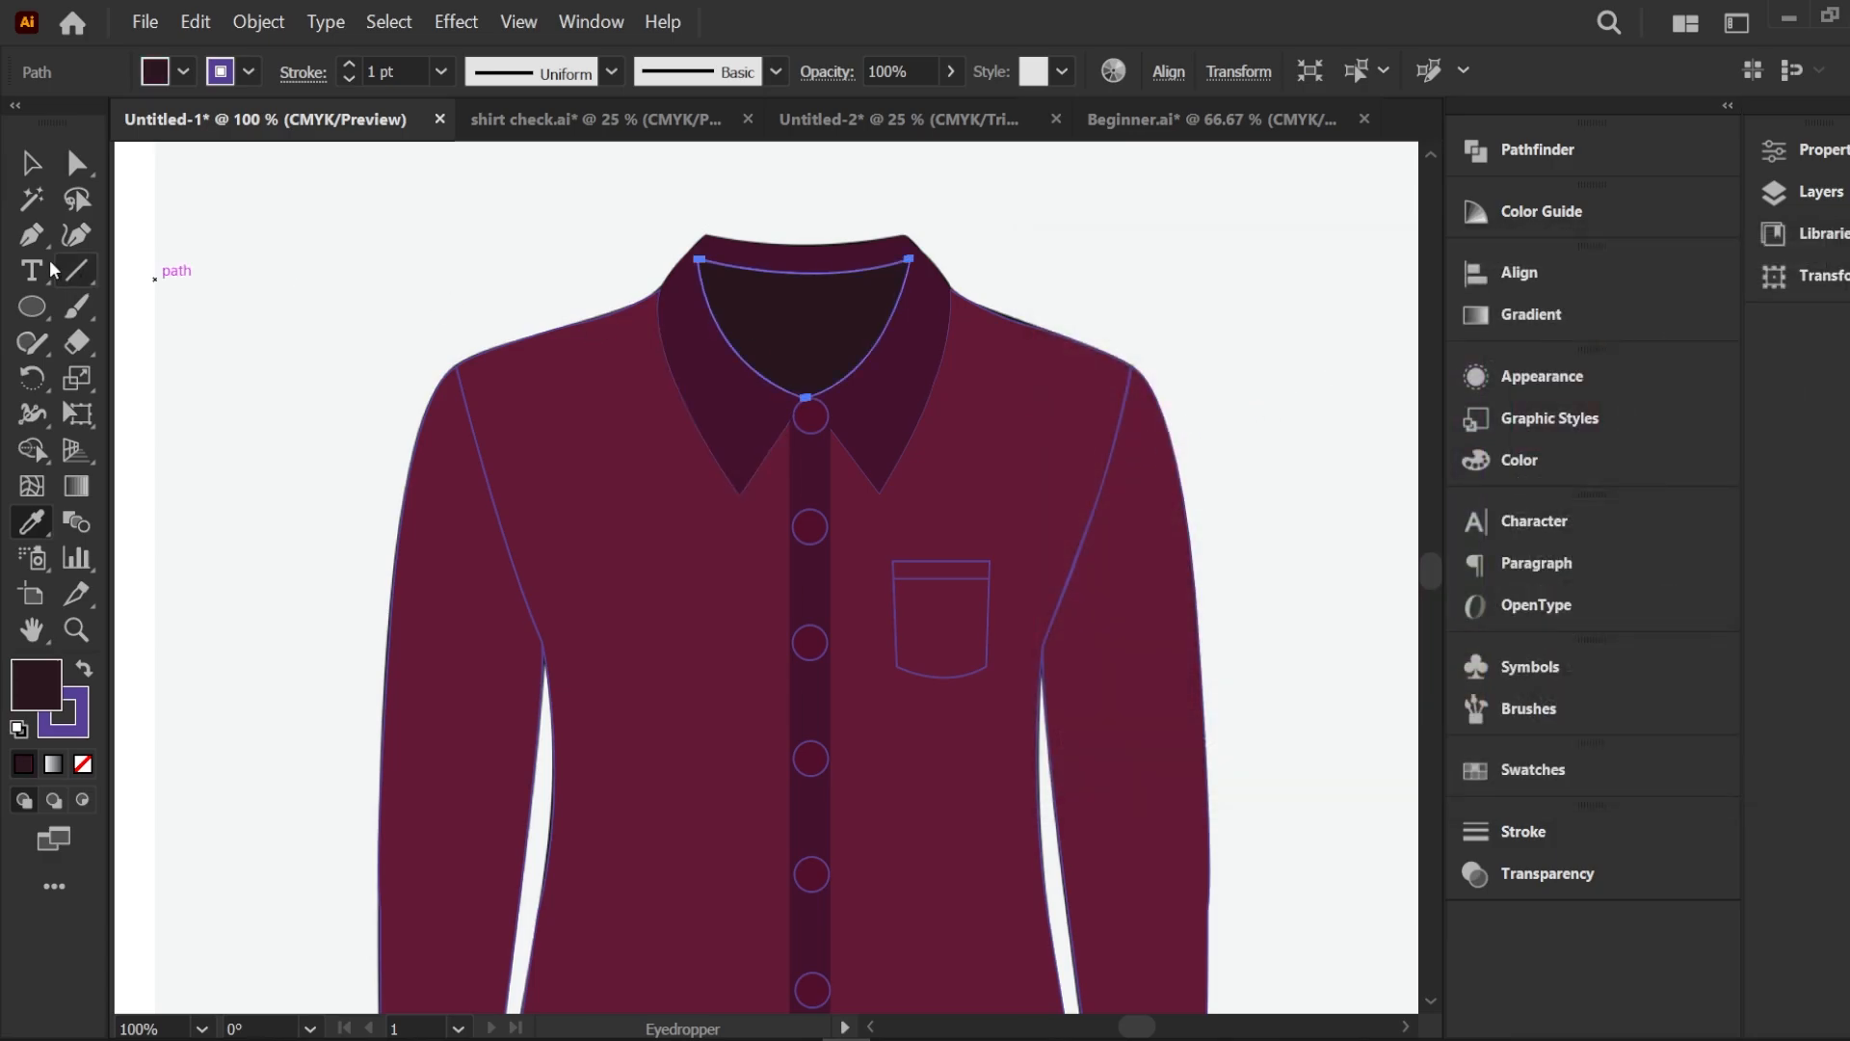
{"action": "left_click", "coordinate": [31, 162]}
{"action": "left_click", "coordinate": [119, 234]}
Draw a small circular button with the Ellipse tool near the inner edge of the left cuff, and deselect it
{"action": "scroll", "coordinate": [486, 493], "scroll_direction": "down", "scroll_amount": 2}
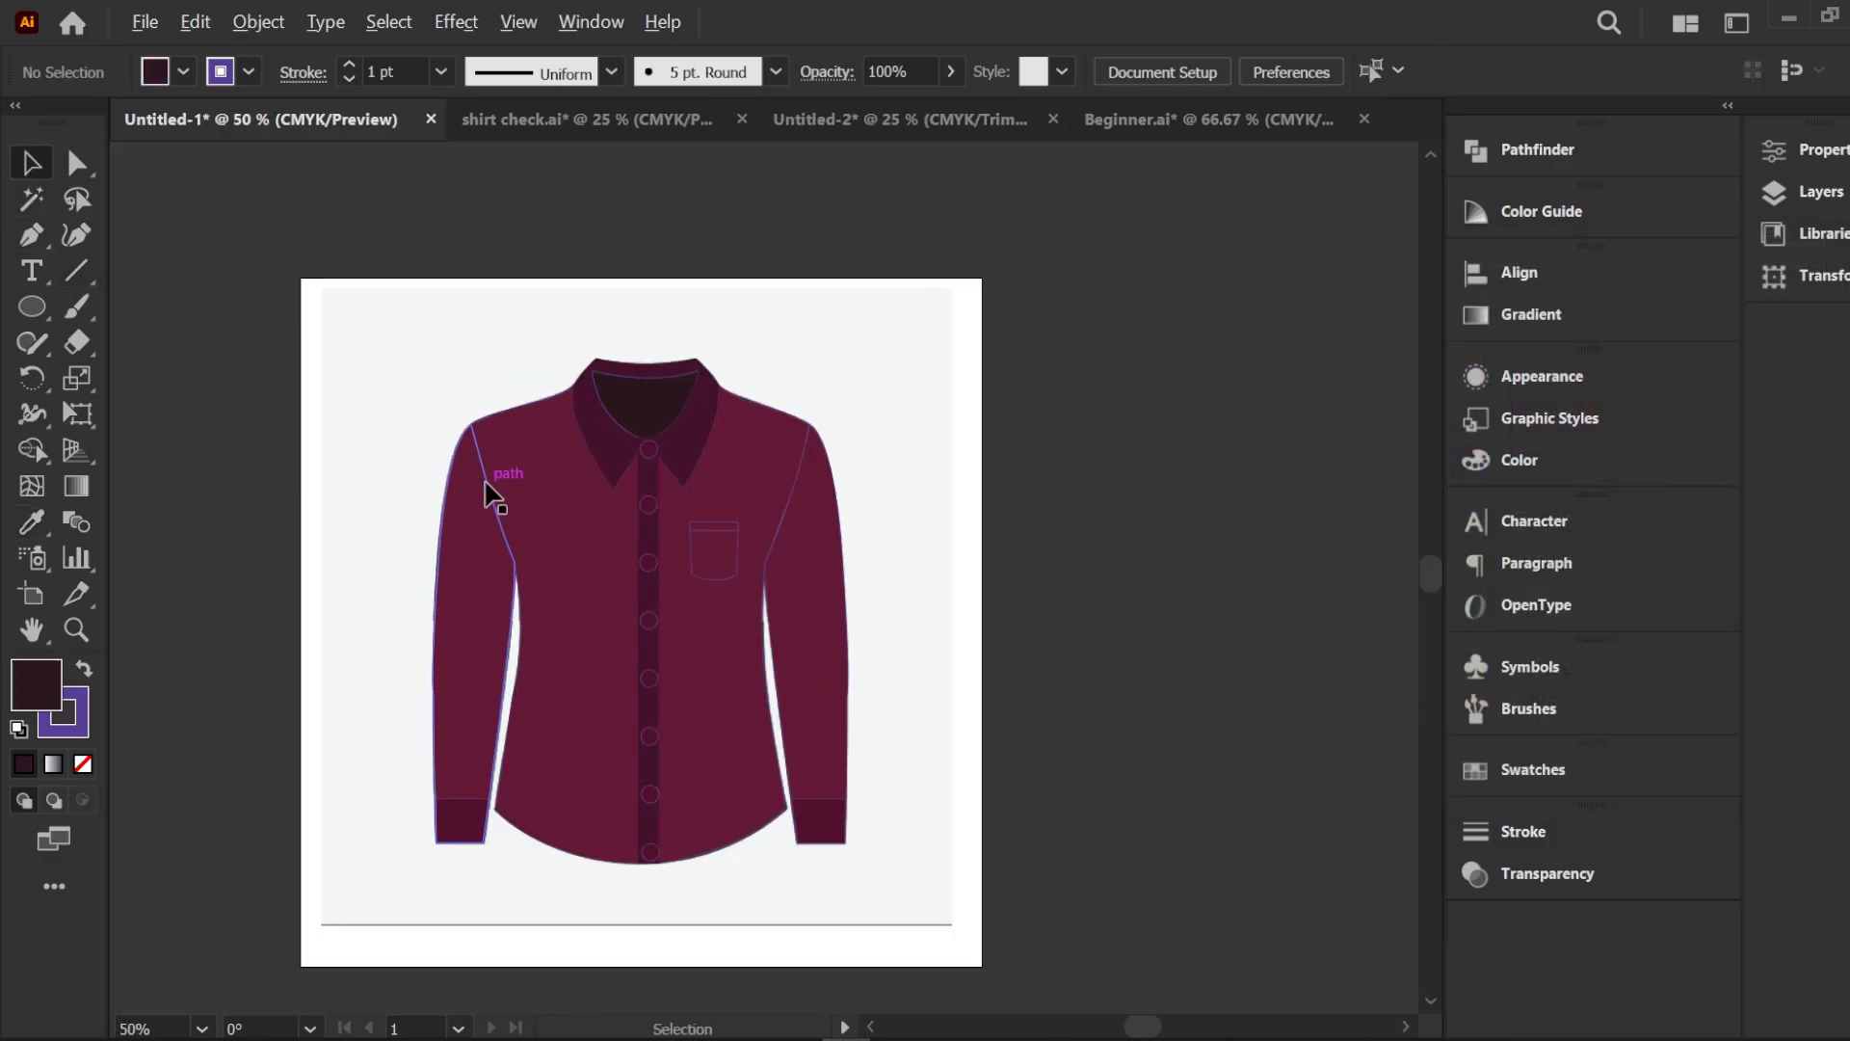
{"action": "scroll", "coordinate": [608, 891], "scroll_direction": "up", "scroll_amount": 1}
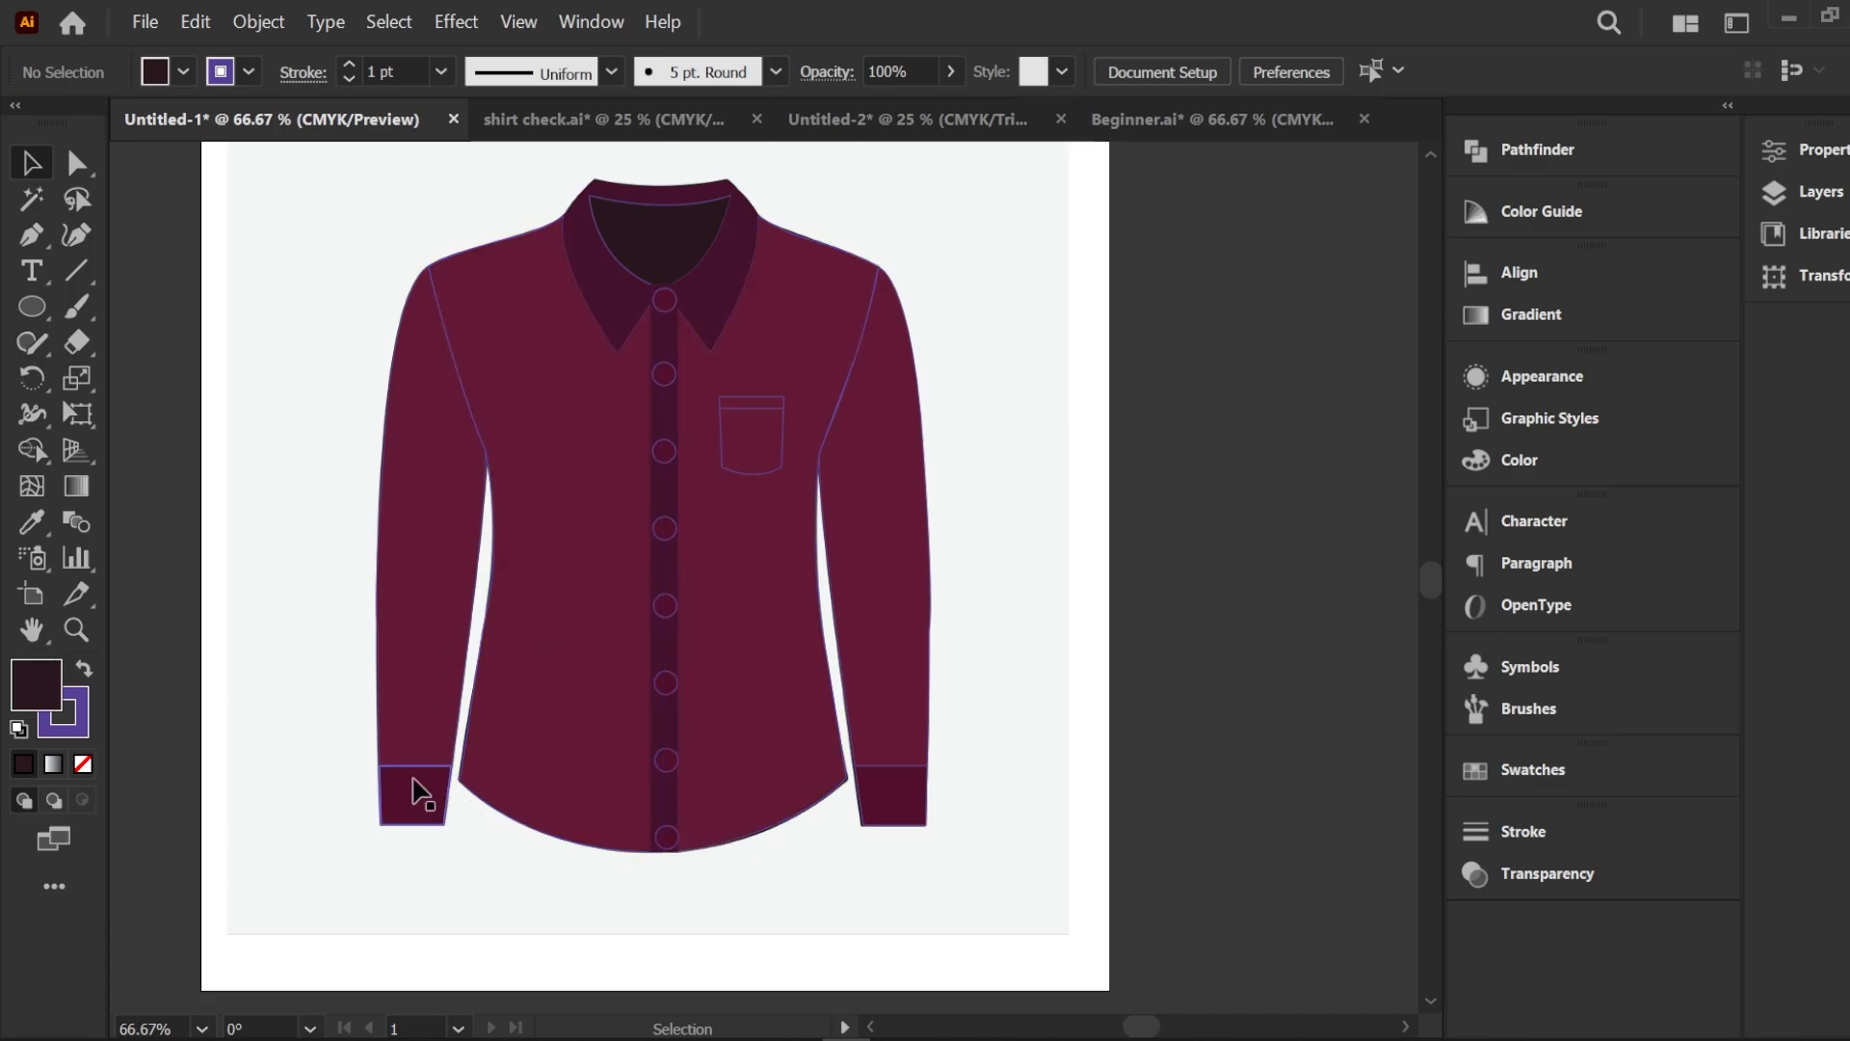
{"action": "left_click", "coordinate": [31, 306]}
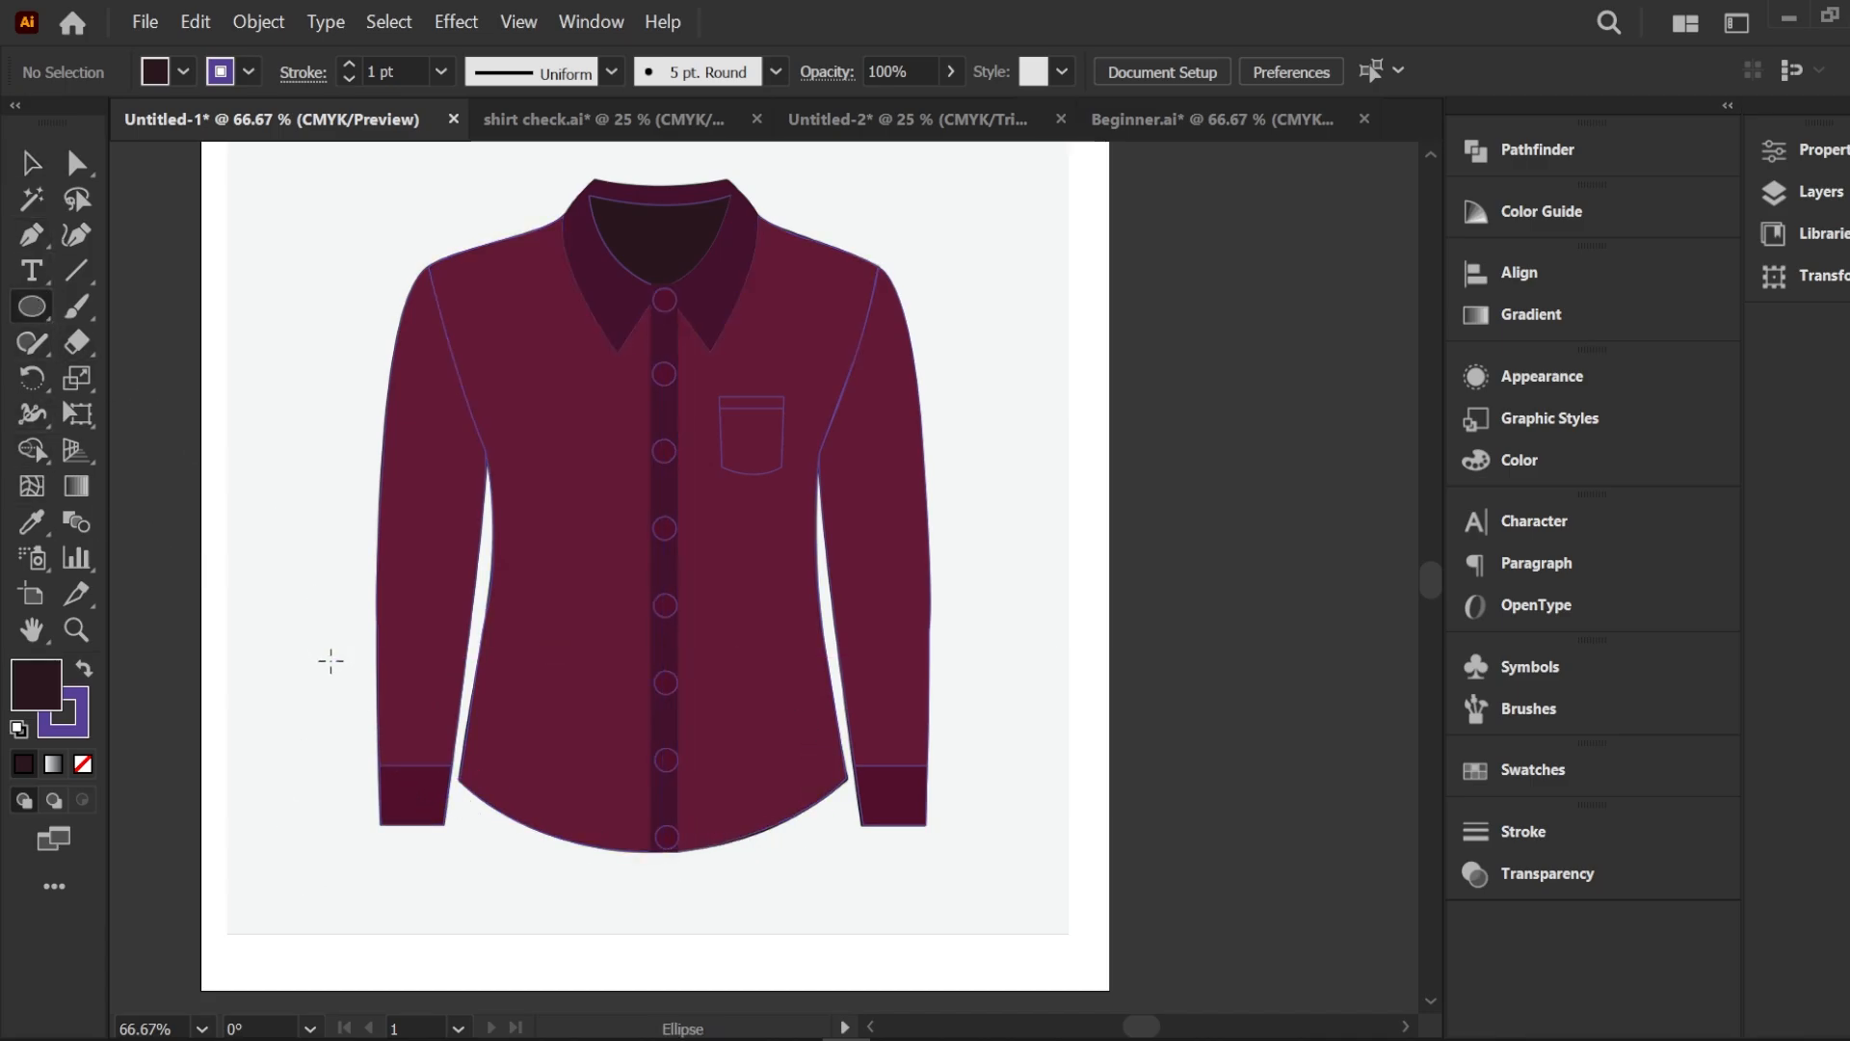
{"action": "scroll", "coordinate": [363, 665], "scroll_direction": "up", "scroll_amount": 2}
{"action": "scroll", "coordinate": [455, 773], "scroll_direction": "down", "scroll_amount": 3}
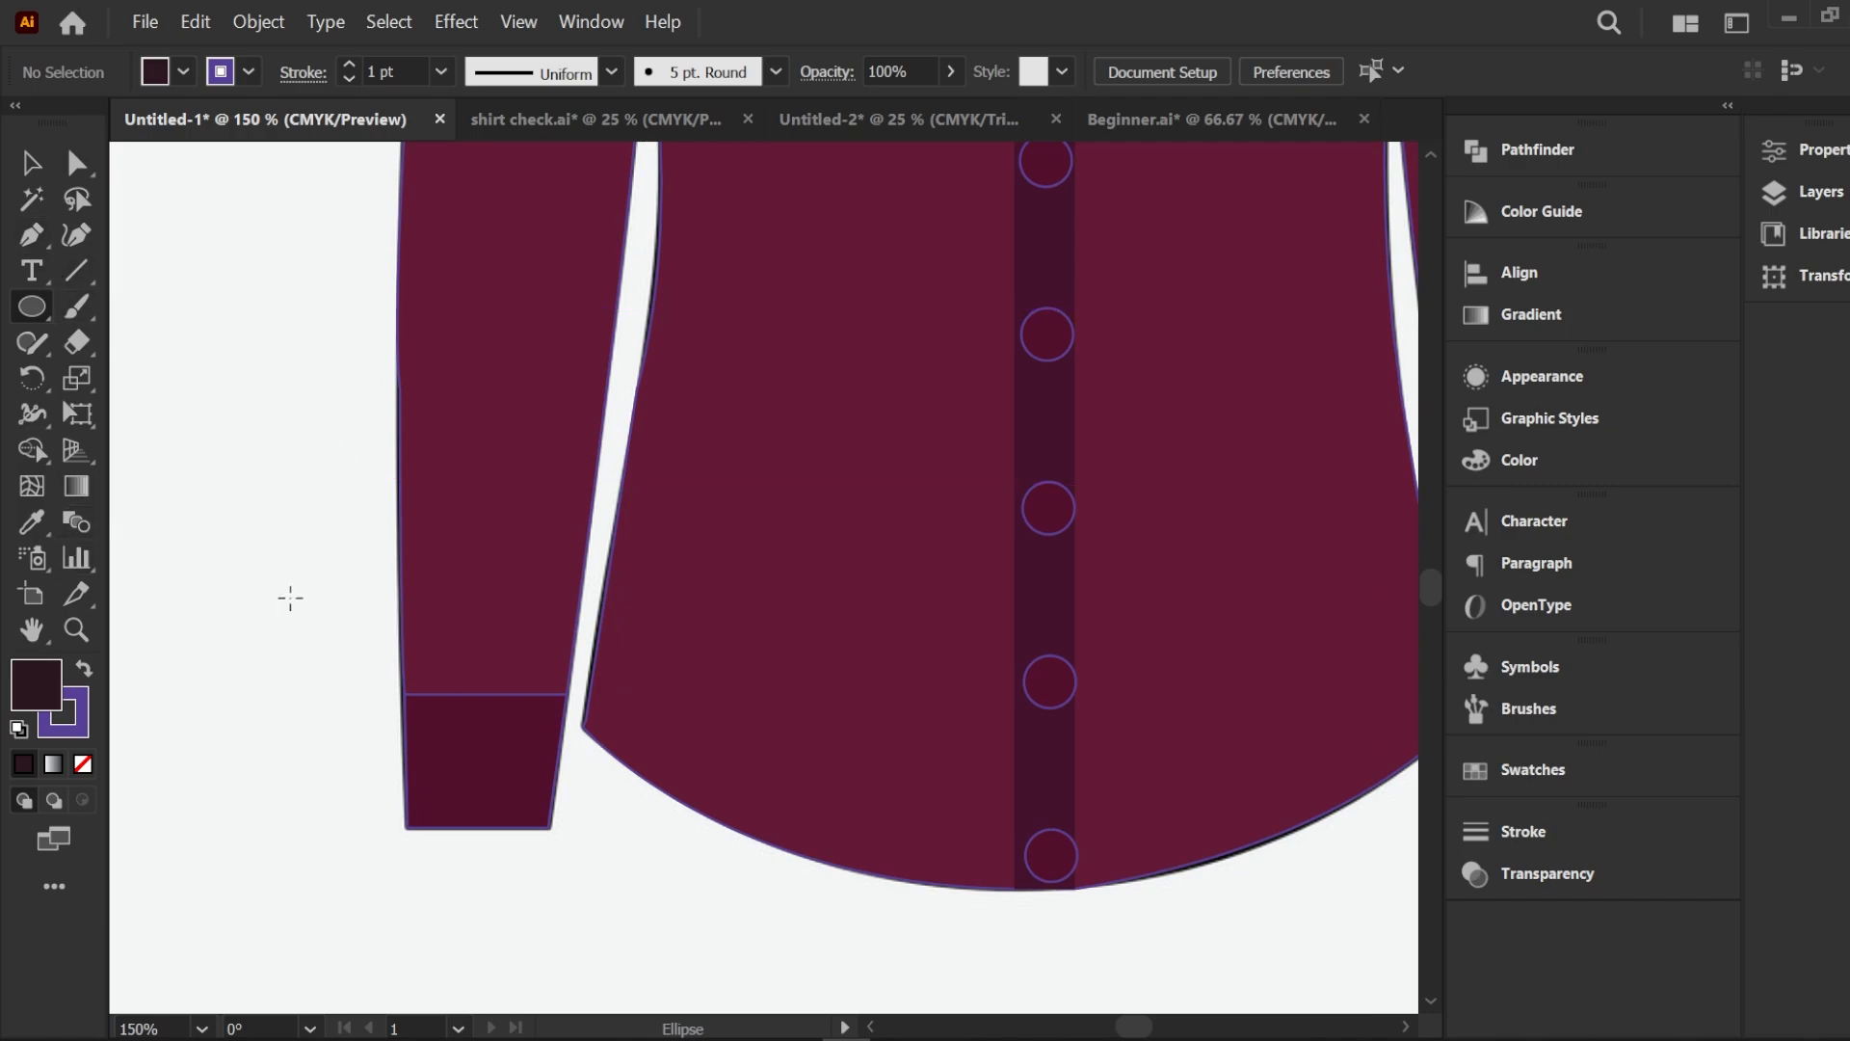
{"action": "left_click_drag", "start_coordinate": [290, 599], "coordinate": [533, 739]}
{"action": "left_click", "coordinate": [31, 162]}
{"action": "left_click", "coordinate": [308, 636]}
Copy the left cuff's button to the matching spot near the inner edge of the right cuff
{"action": "key", "text": "ctrl+minus"}
{"action": "key", "text": "ctrl+minus"}
{"action": "key", "text": "ctrl+minus"}
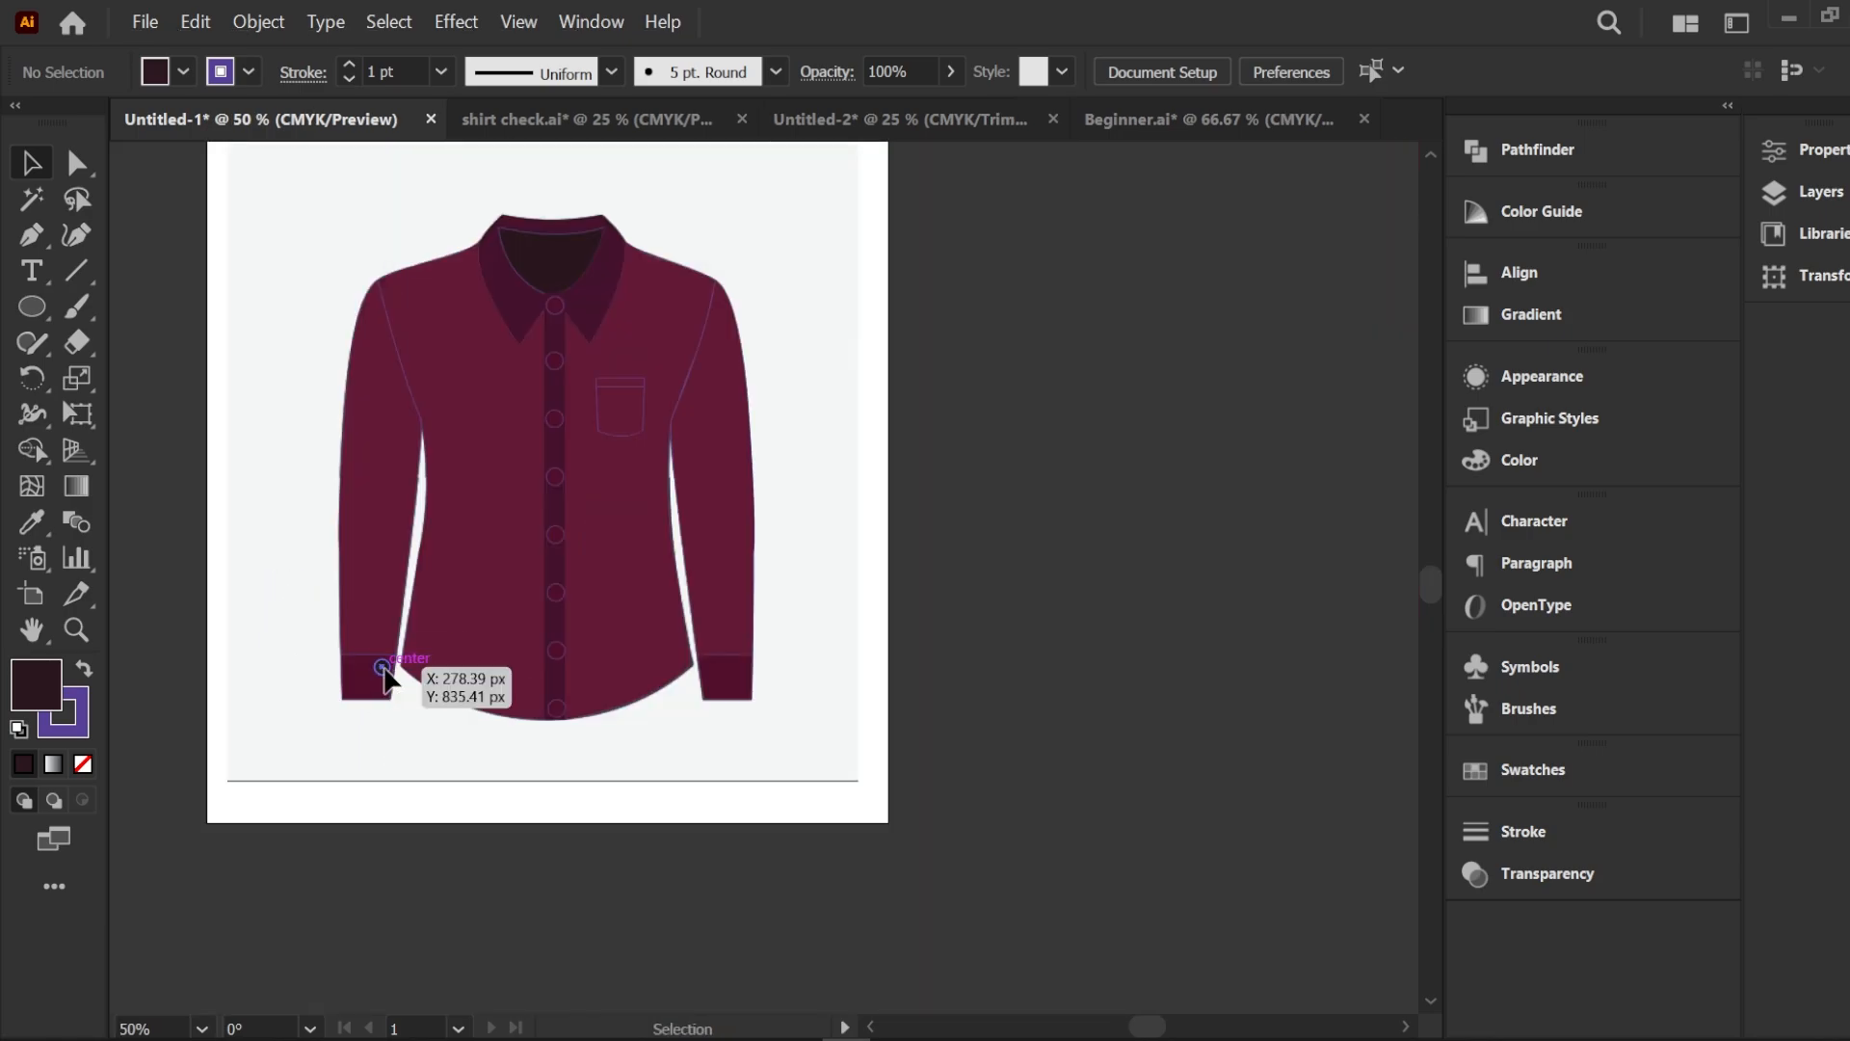
{"action": "left_click_drag", "start_coordinate": [384, 667], "coordinate": [713, 676]}
{"action": "key", "text": "ctrl+plus"}
{"action": "key", "text": "ctrl+plus"}
{"action": "key", "text": "ctrl+0"}
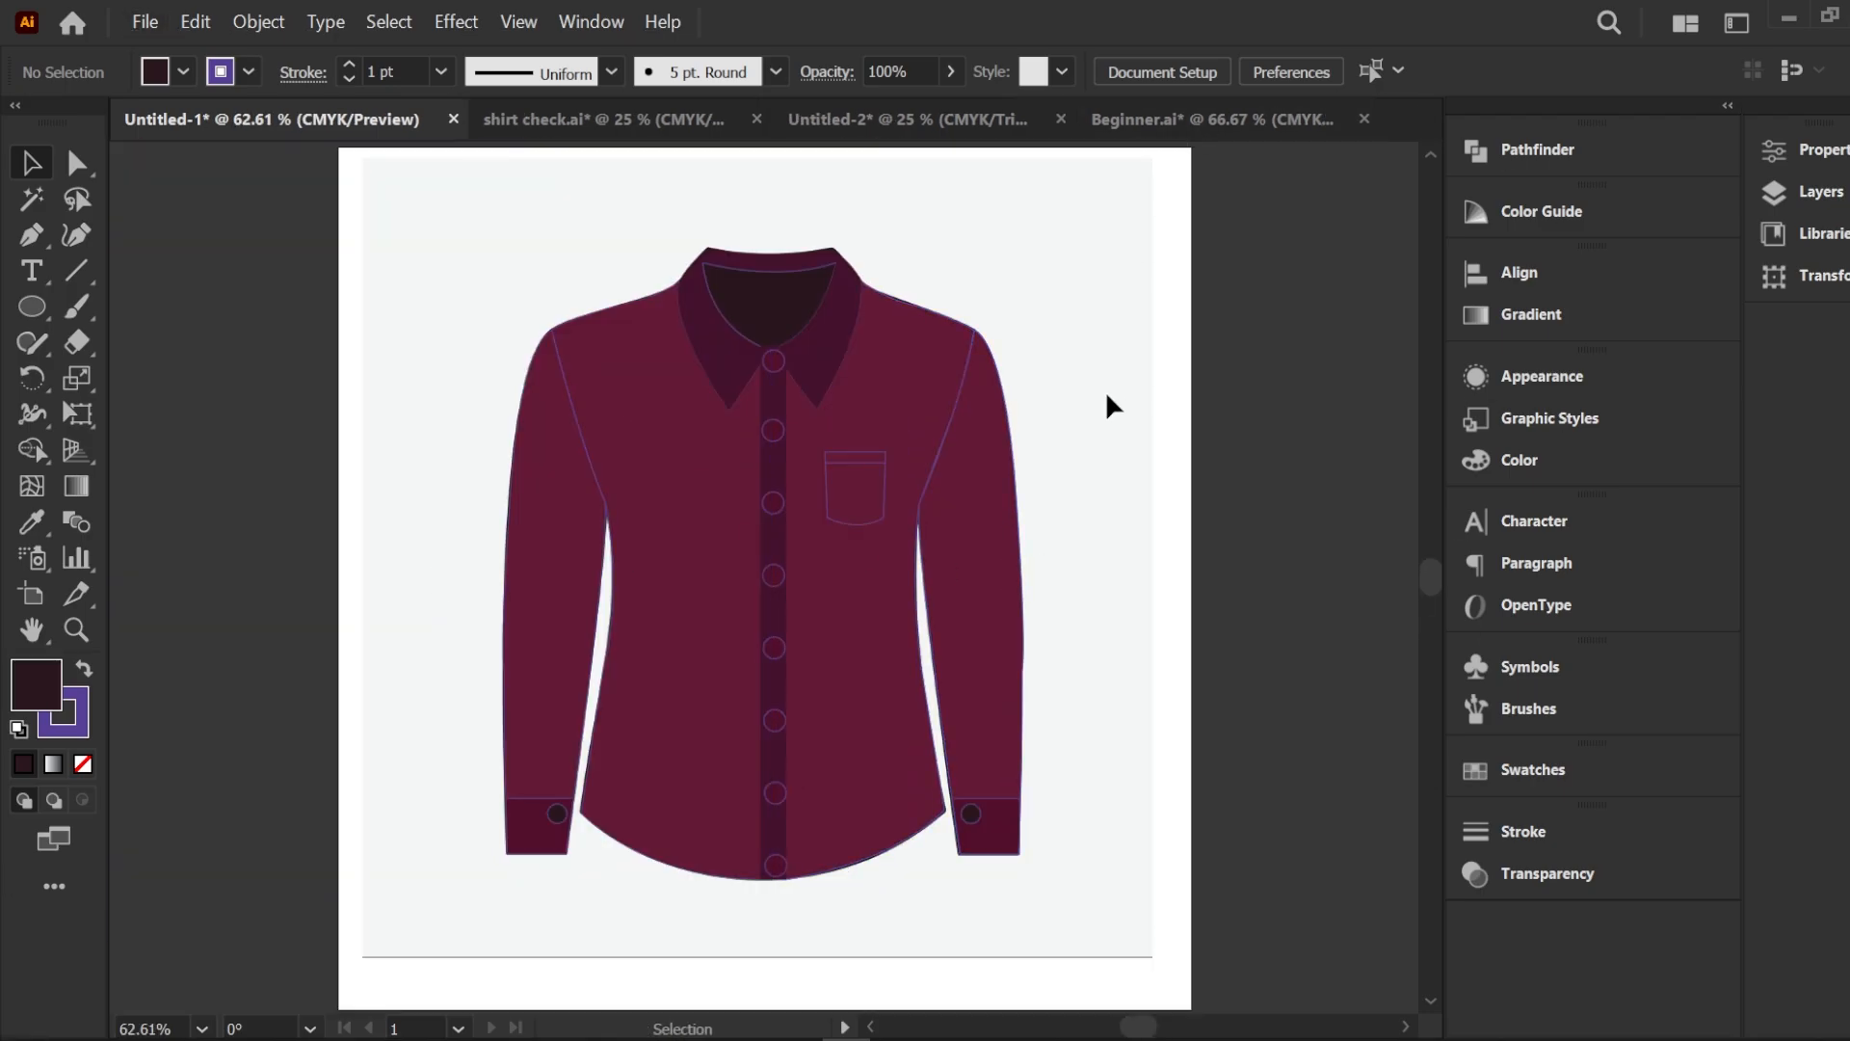
Duplicate the whole colored shirt and place the copy beside the artboard, to the right of the original
{"action": "scroll", "coordinate": [1096, 393], "scroll_direction": "up", "scroll_amount": 1}
{"action": "scroll", "coordinate": [1090, 401], "scroll_direction": "up", "scroll_amount": 1}
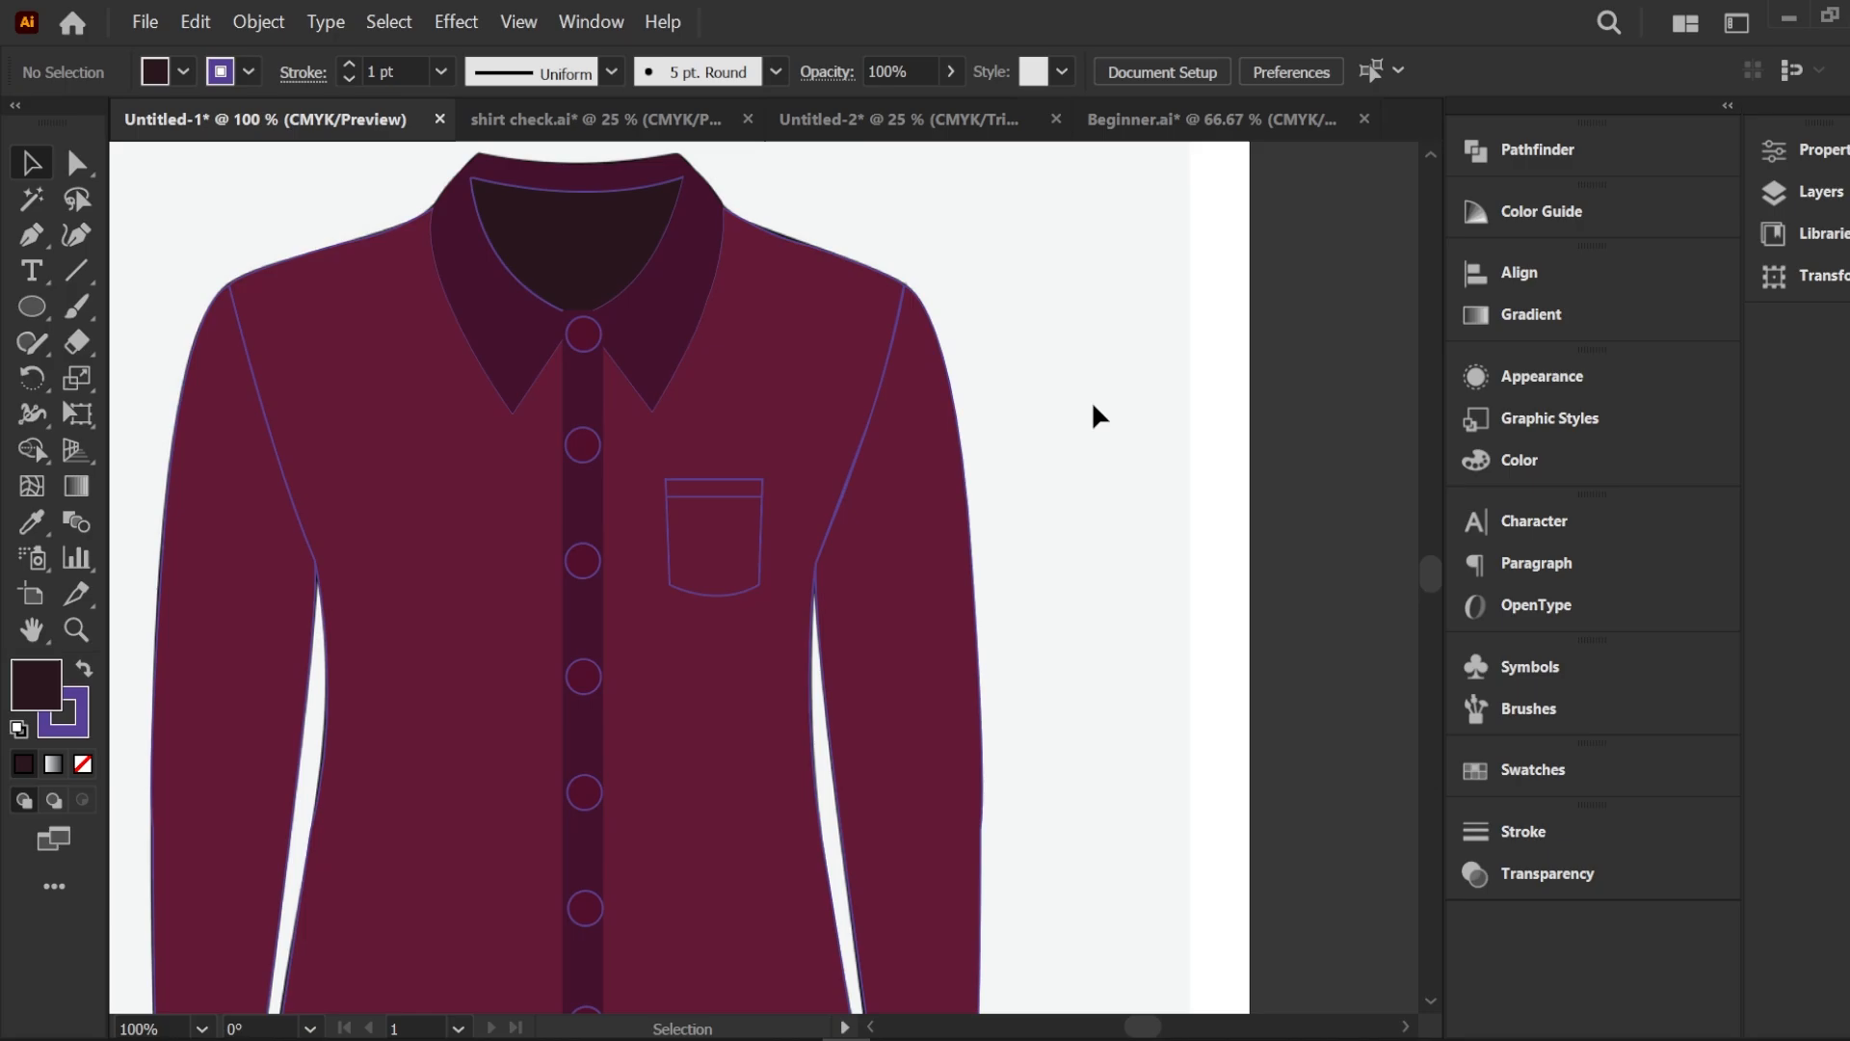
{"action": "scroll", "coordinate": [1071, 396], "scroll_direction": "down", "scroll_amount": 1}
{"action": "scroll", "coordinate": [1072, 396], "scroll_direction": "up", "scroll_amount": 1}
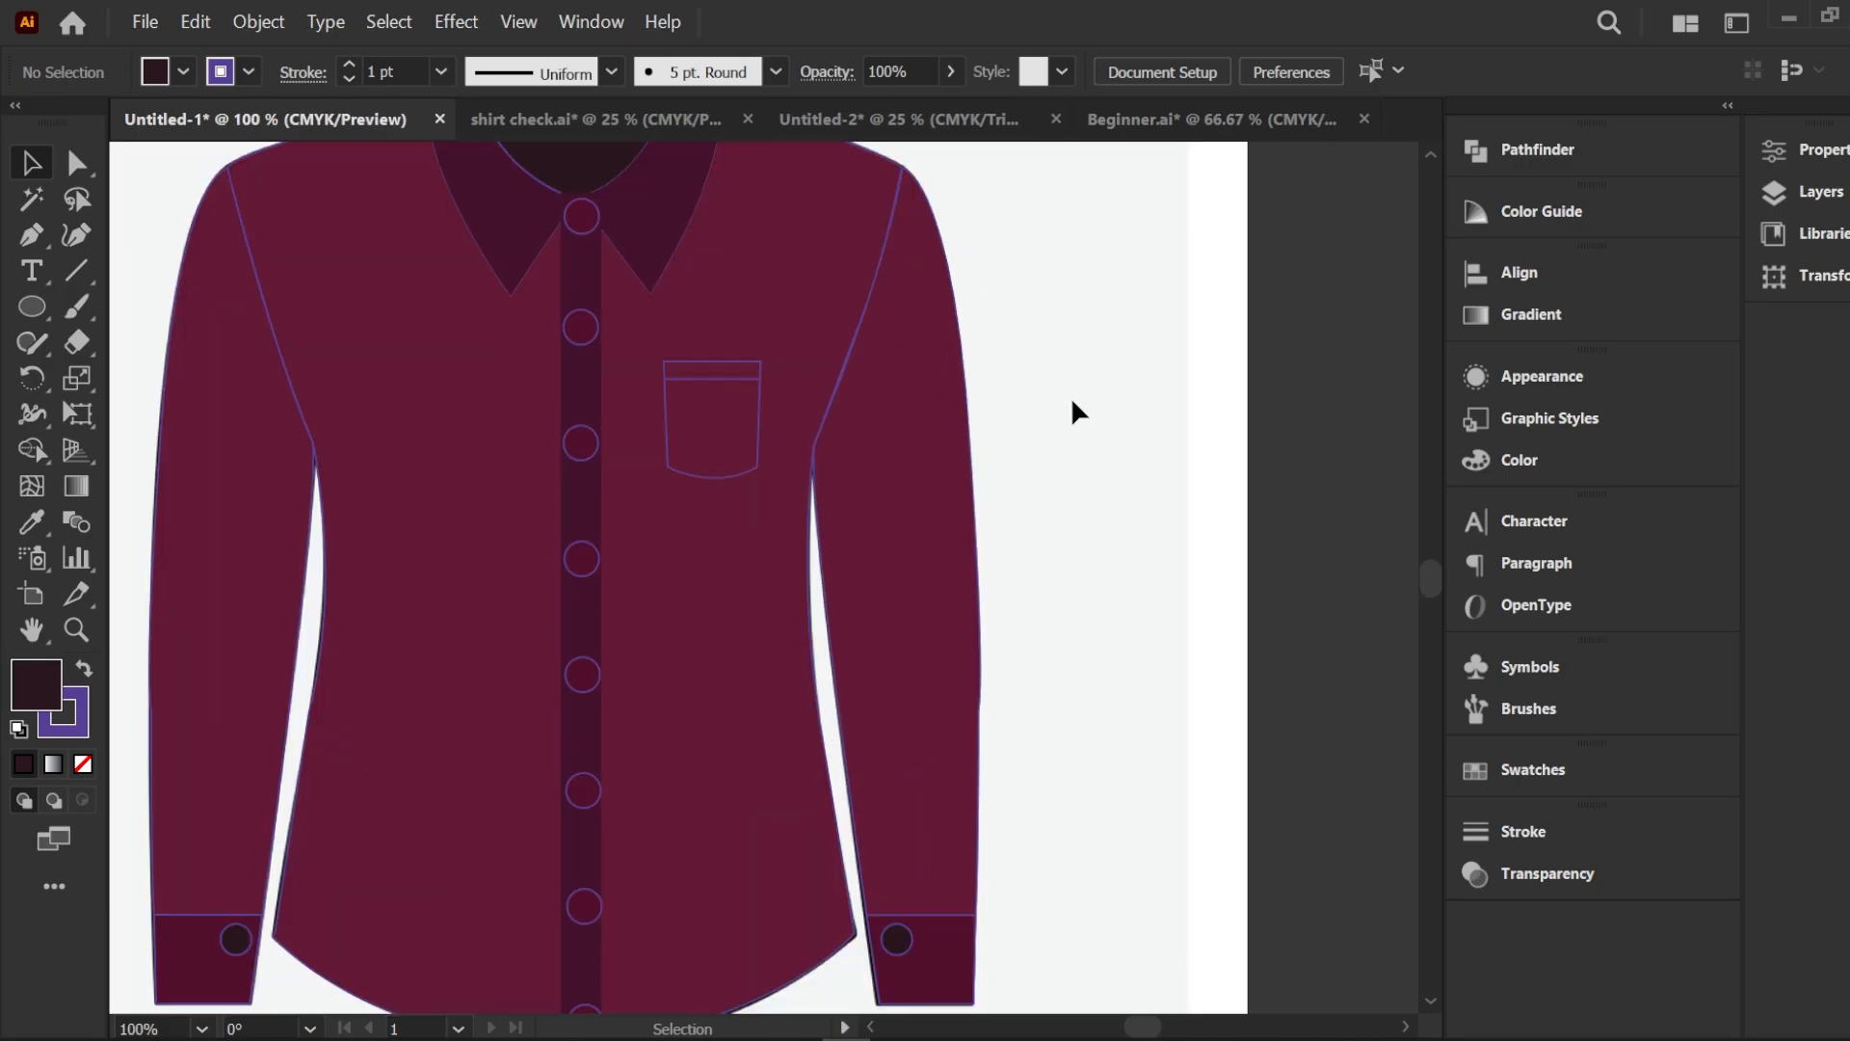
{"action": "scroll", "coordinate": [1056, 390], "scroll_direction": "down", "scroll_amount": 1}
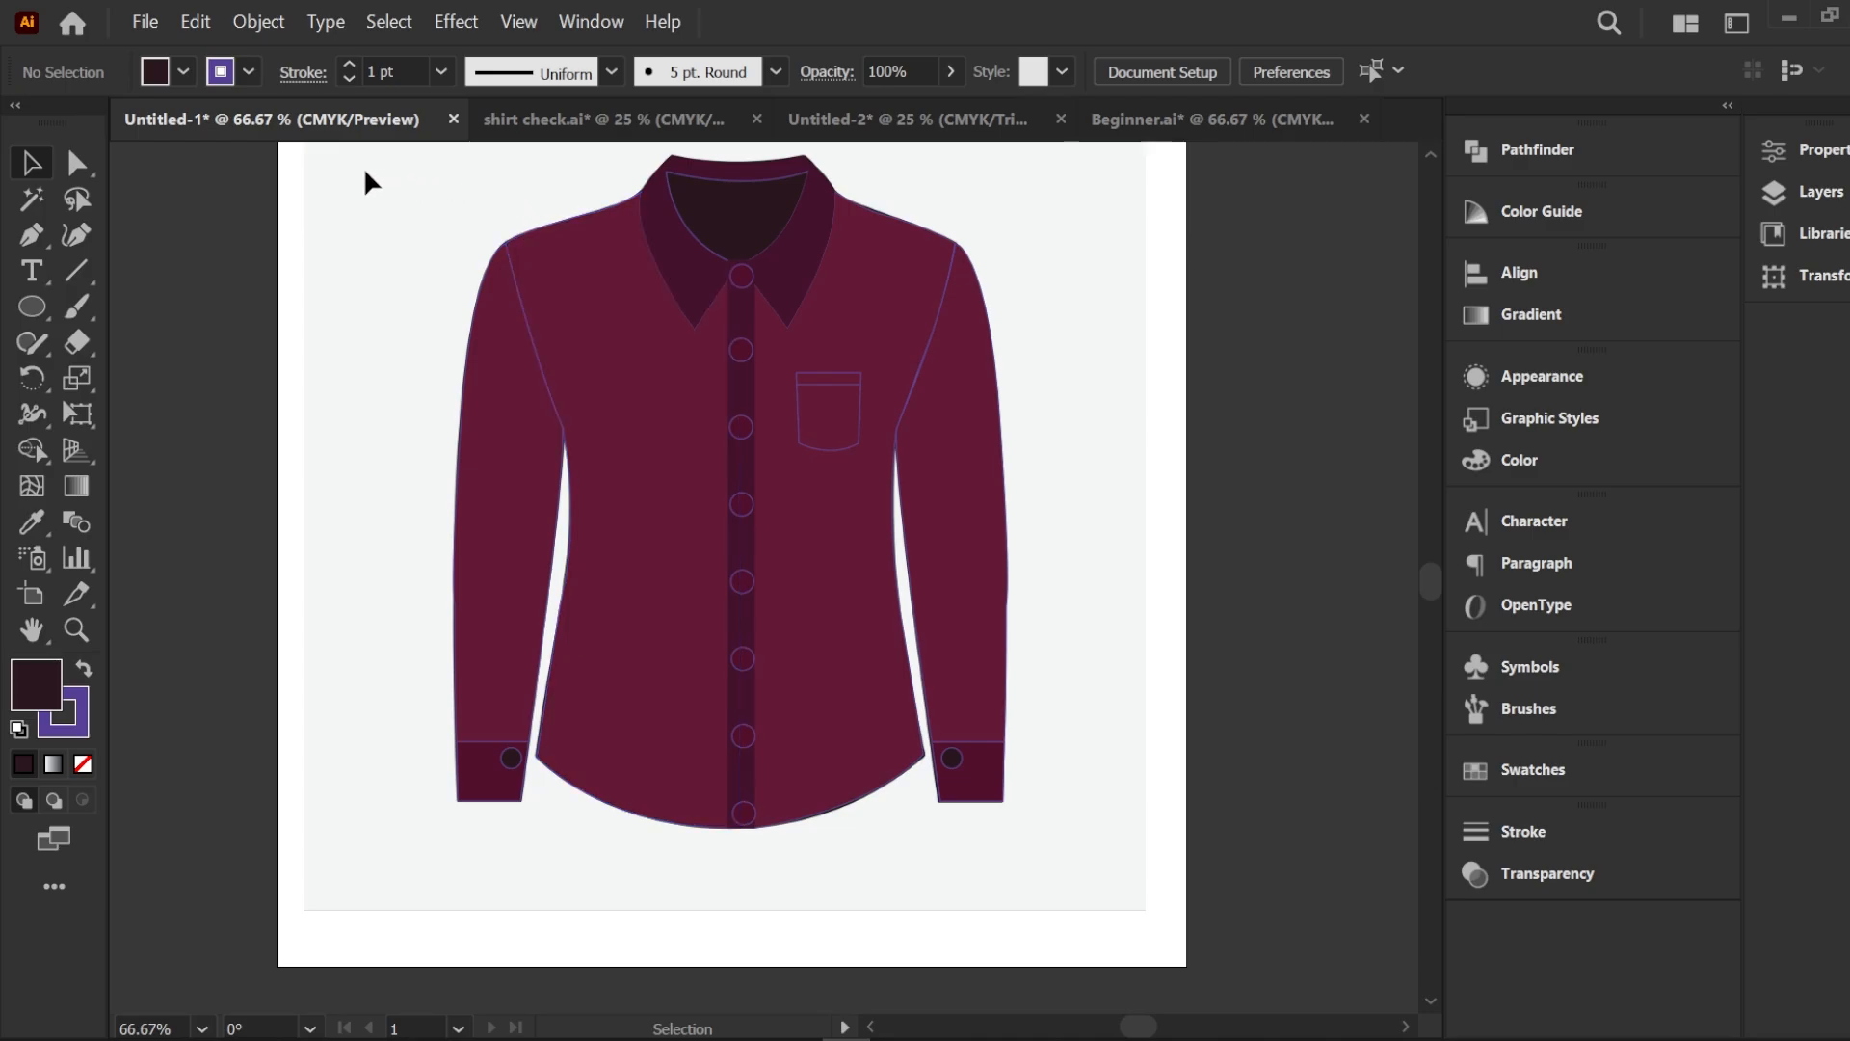
{"action": "left_click_drag", "start_coordinate": [353, 161], "coordinate": [1076, 852]}
{"action": "key", "text": "ctrl+minus"}
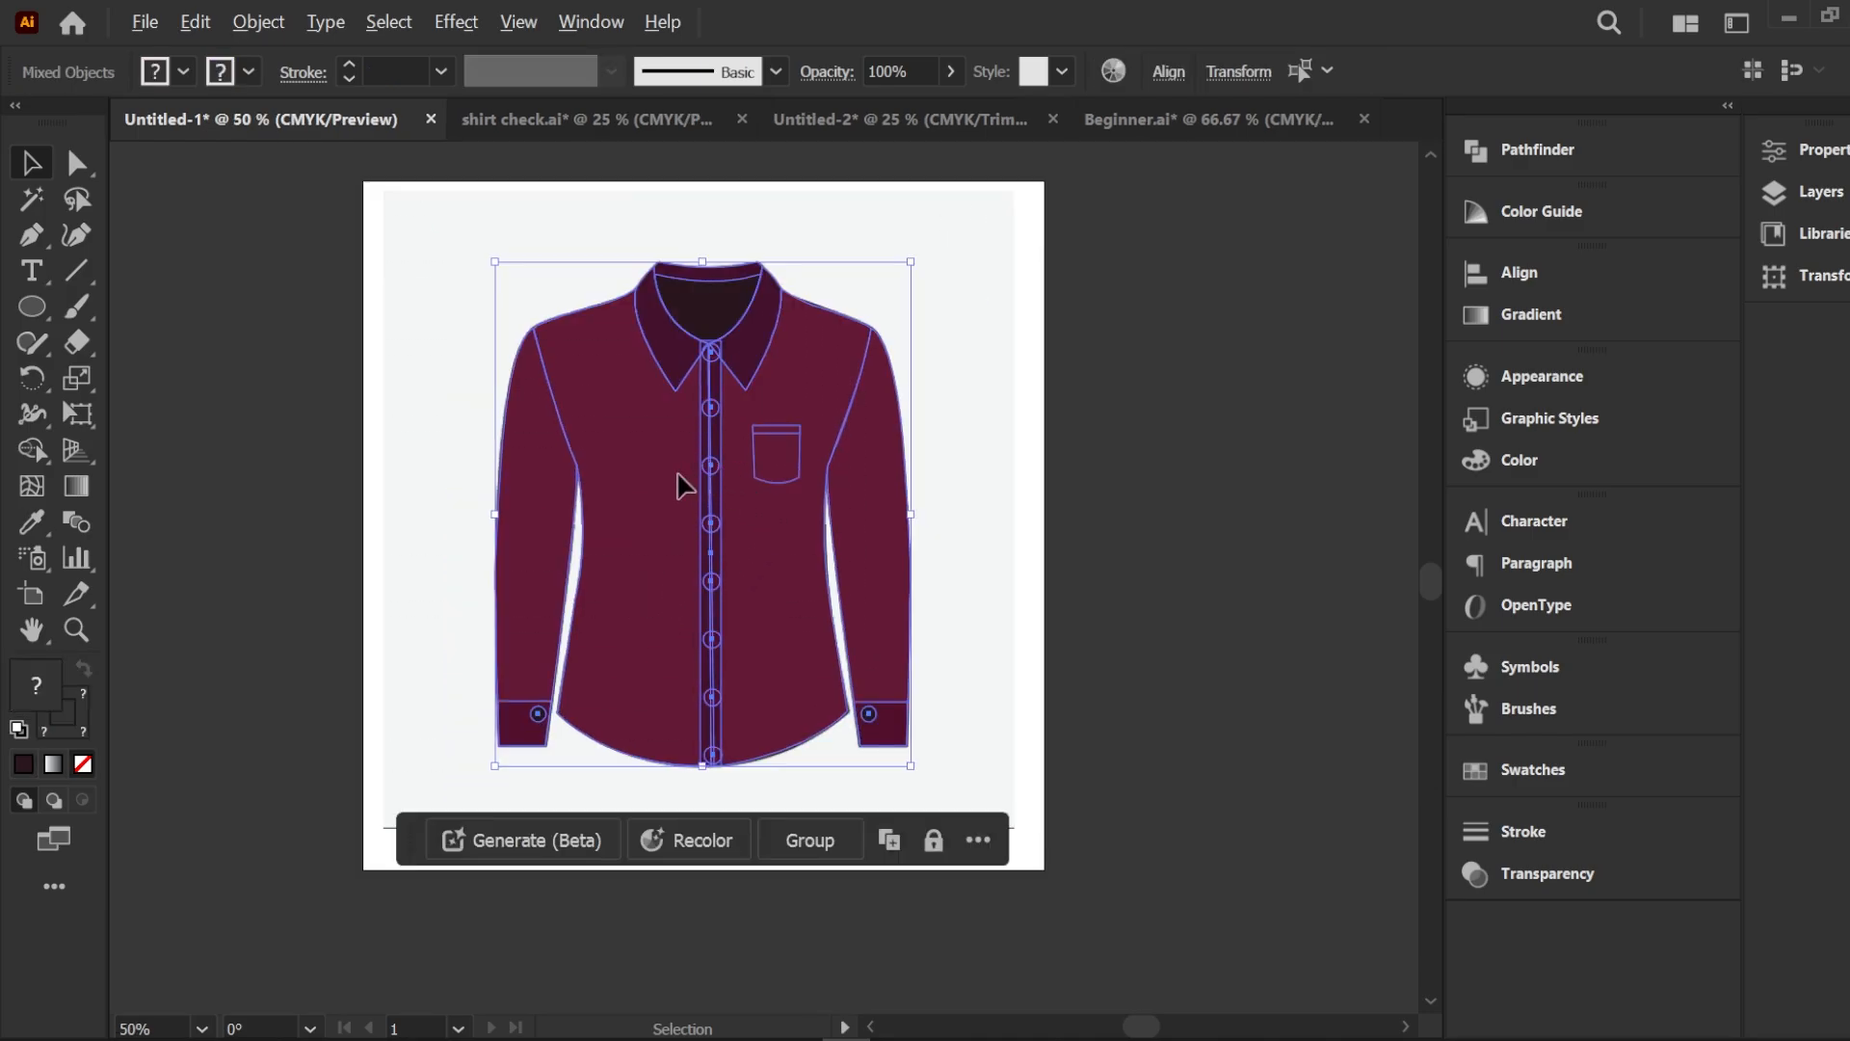
{"action": "left_click_drag", "start_coordinate": [682, 483], "coordinate": [1246, 482]}
Give all shapes of the original shirt on the artboard a black stroke, and deselect them
{"action": "left_click_drag", "start_coordinate": [424, 212], "coordinate": [973, 773]}
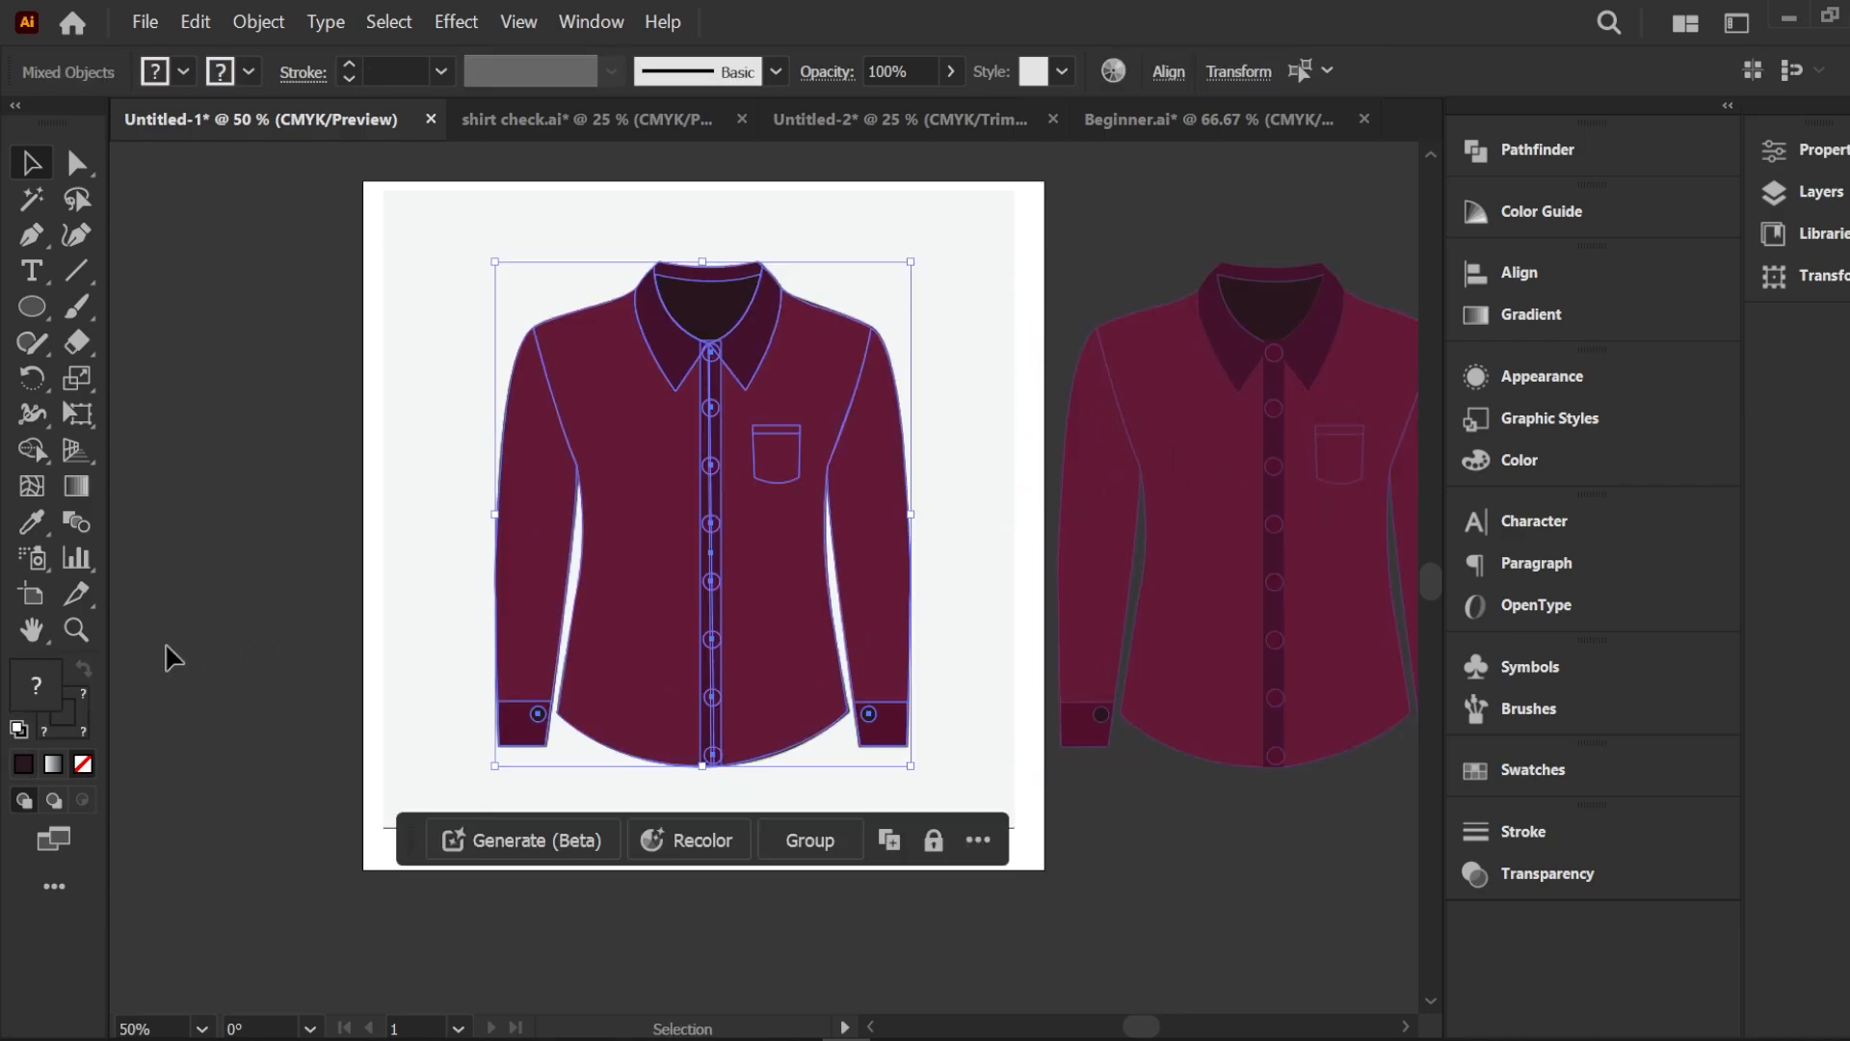
{"action": "left_click", "coordinate": [84, 697]}
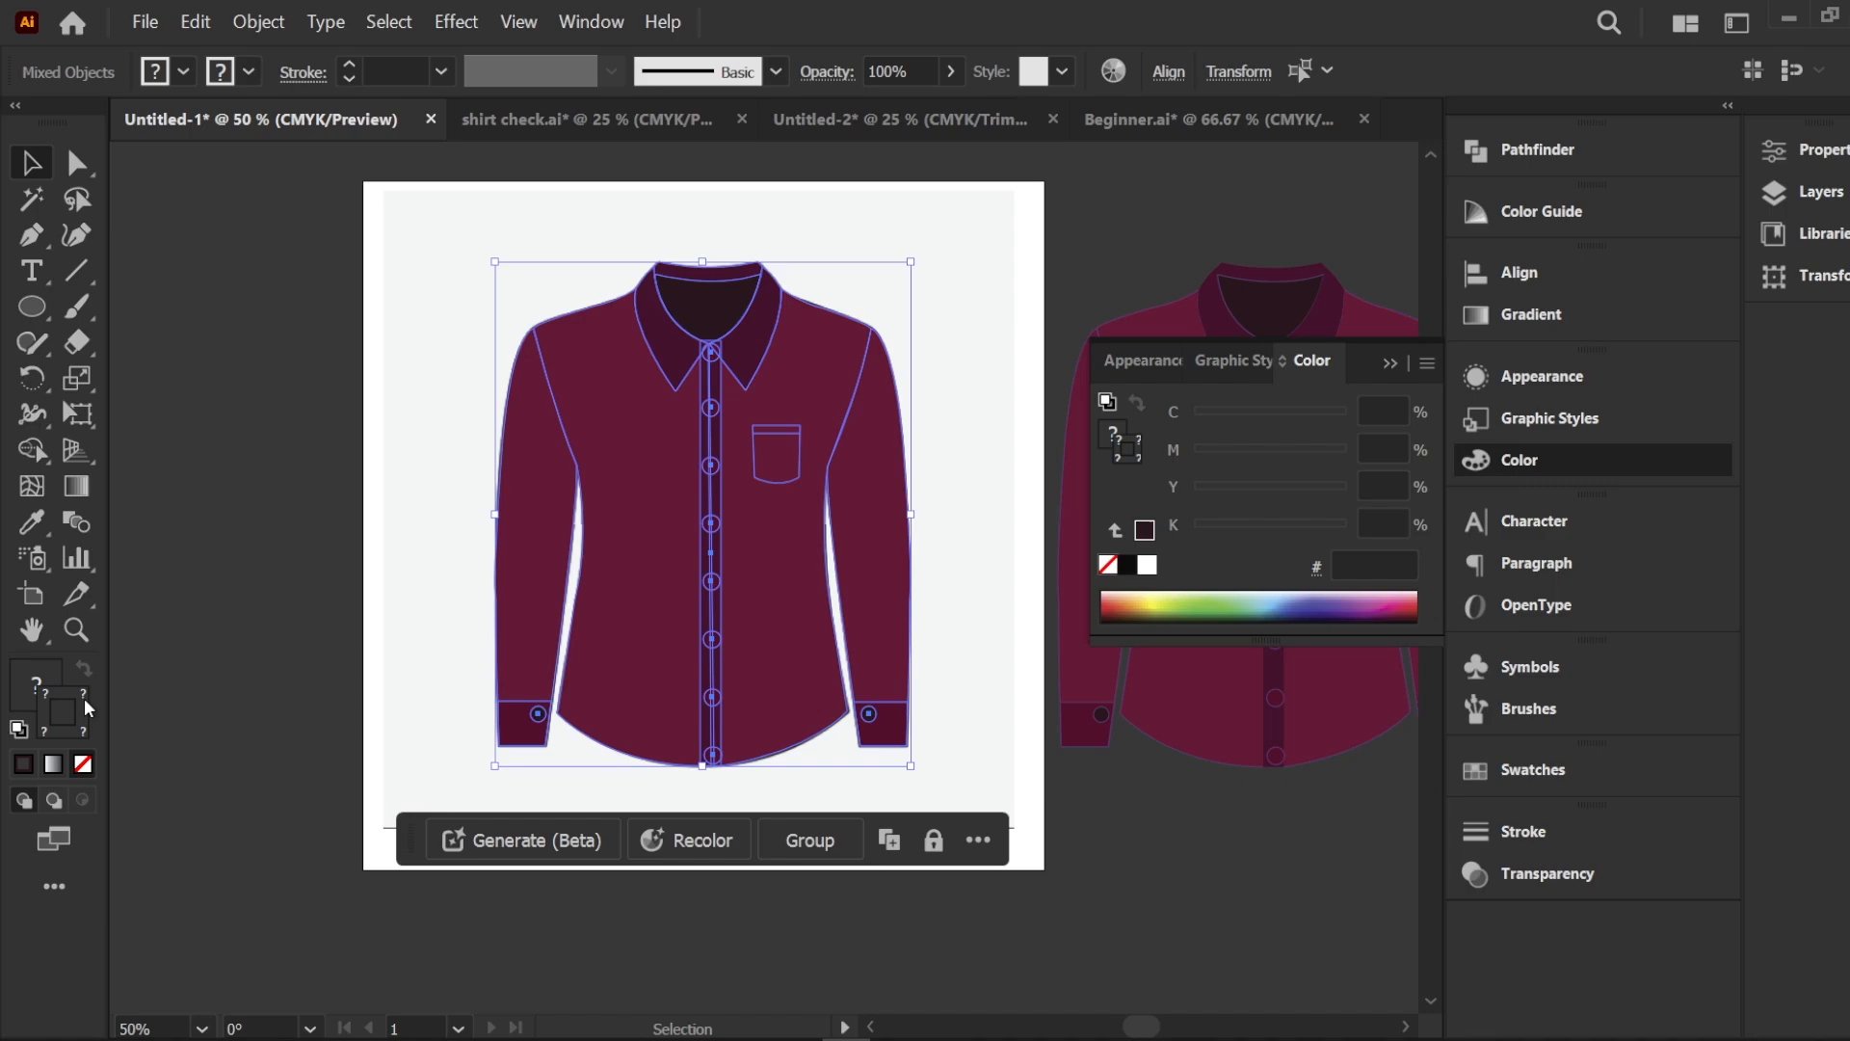
{"action": "left_click", "coordinate": [1126, 569]}
{"action": "left_click", "coordinate": [83, 764]}
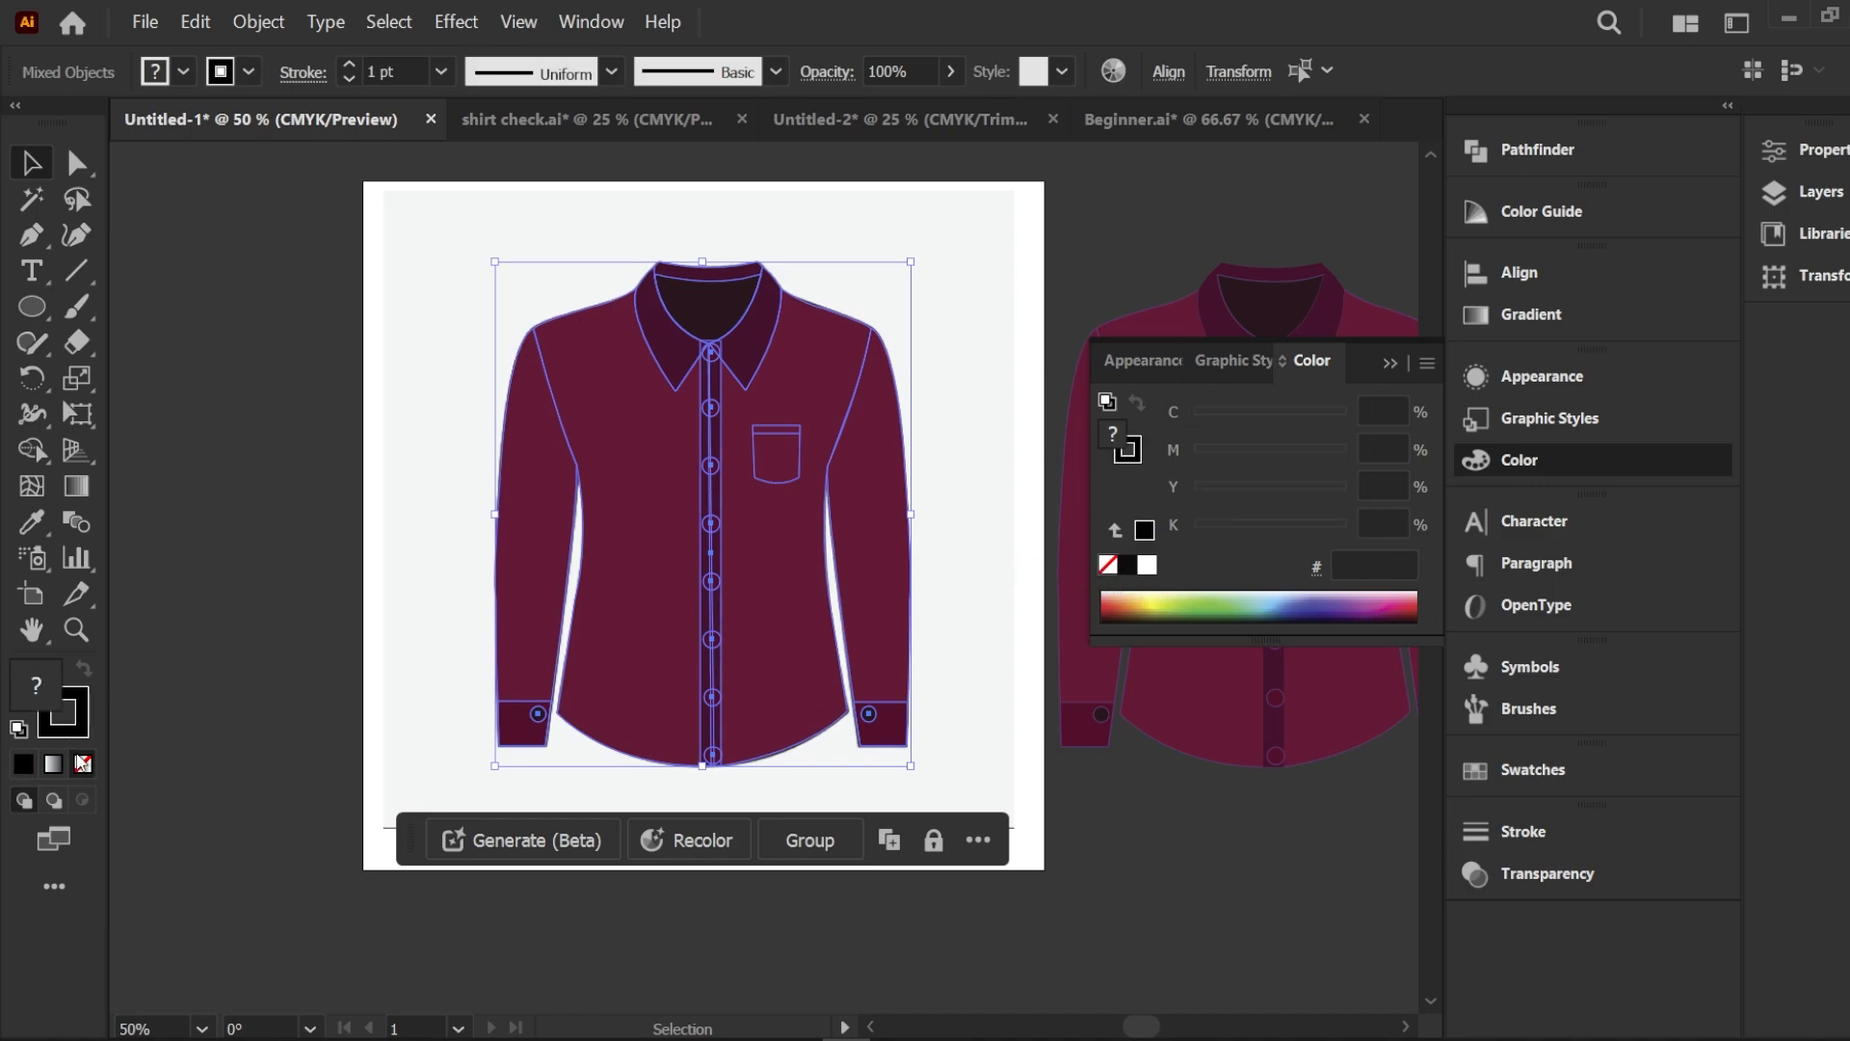
{"action": "left_click", "coordinate": [405, 358]}
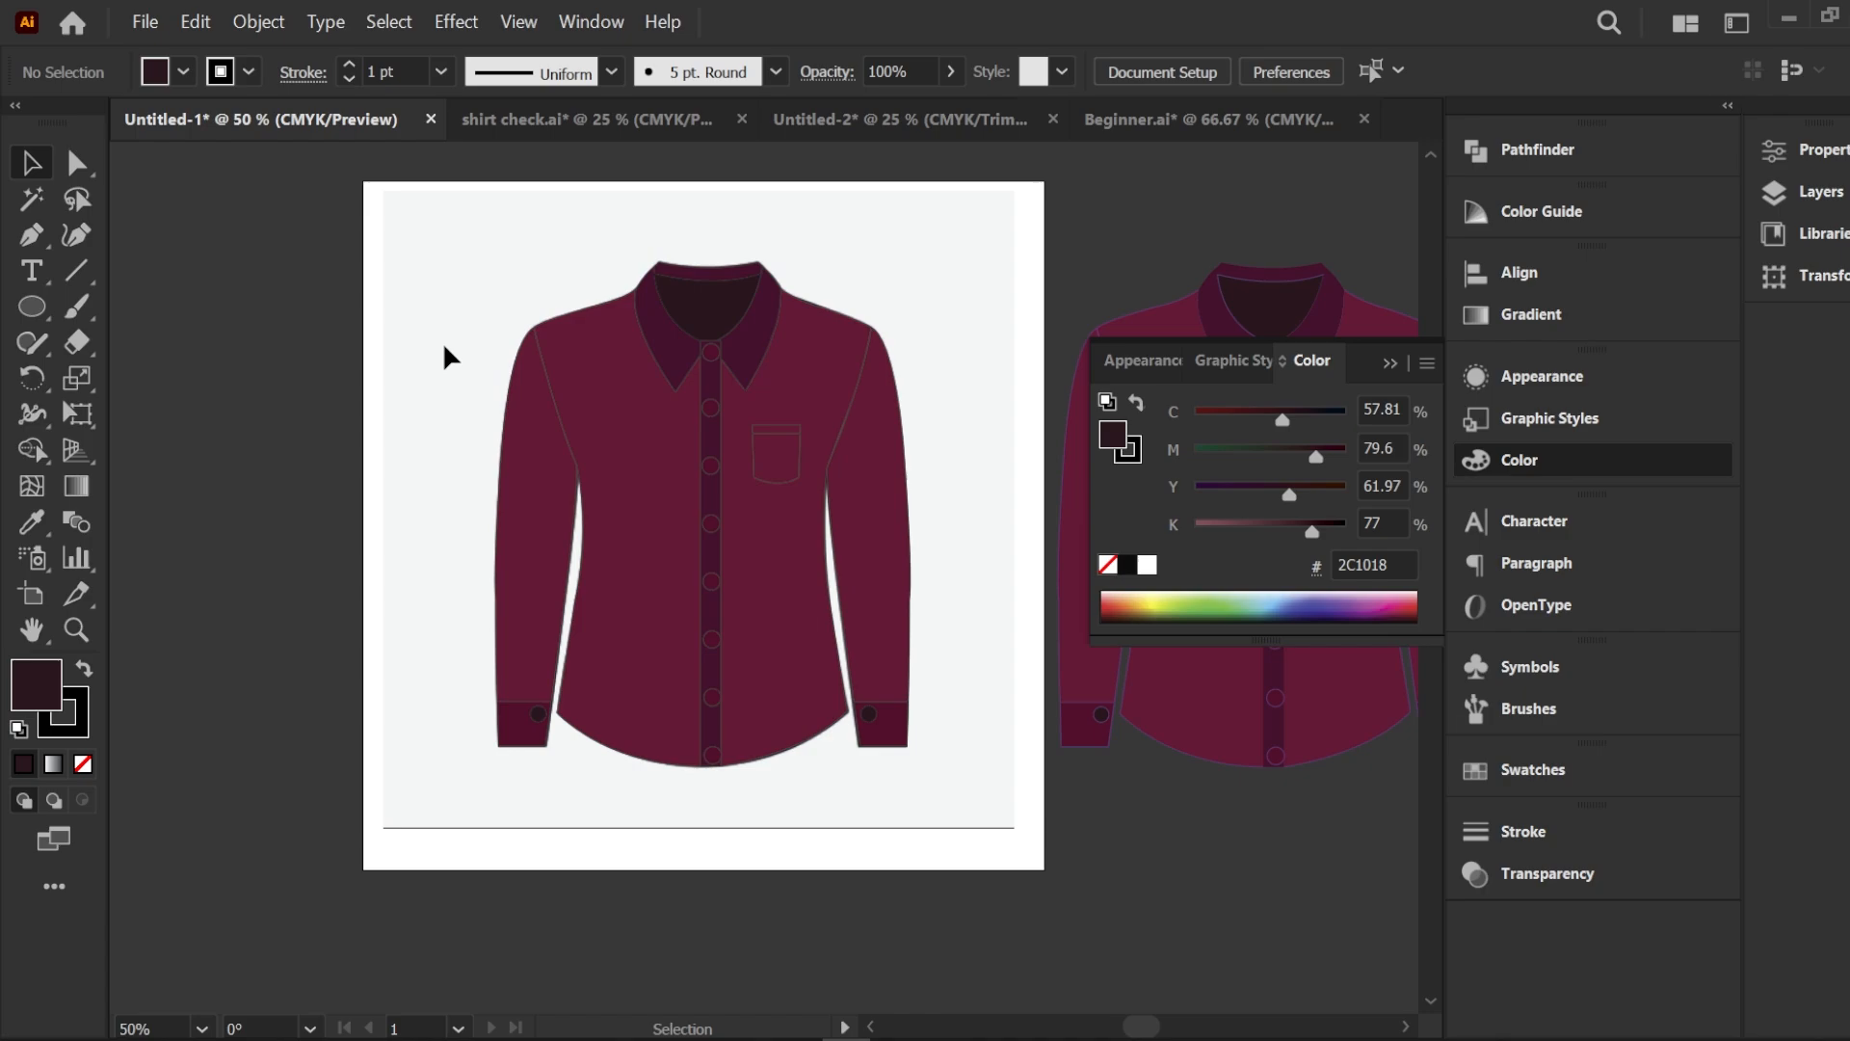
Remove the fill from all shapes of the original shirt on the artboard, and deselect them
{"action": "left_click_drag", "start_coordinate": [474, 221], "coordinate": [775, 779]}
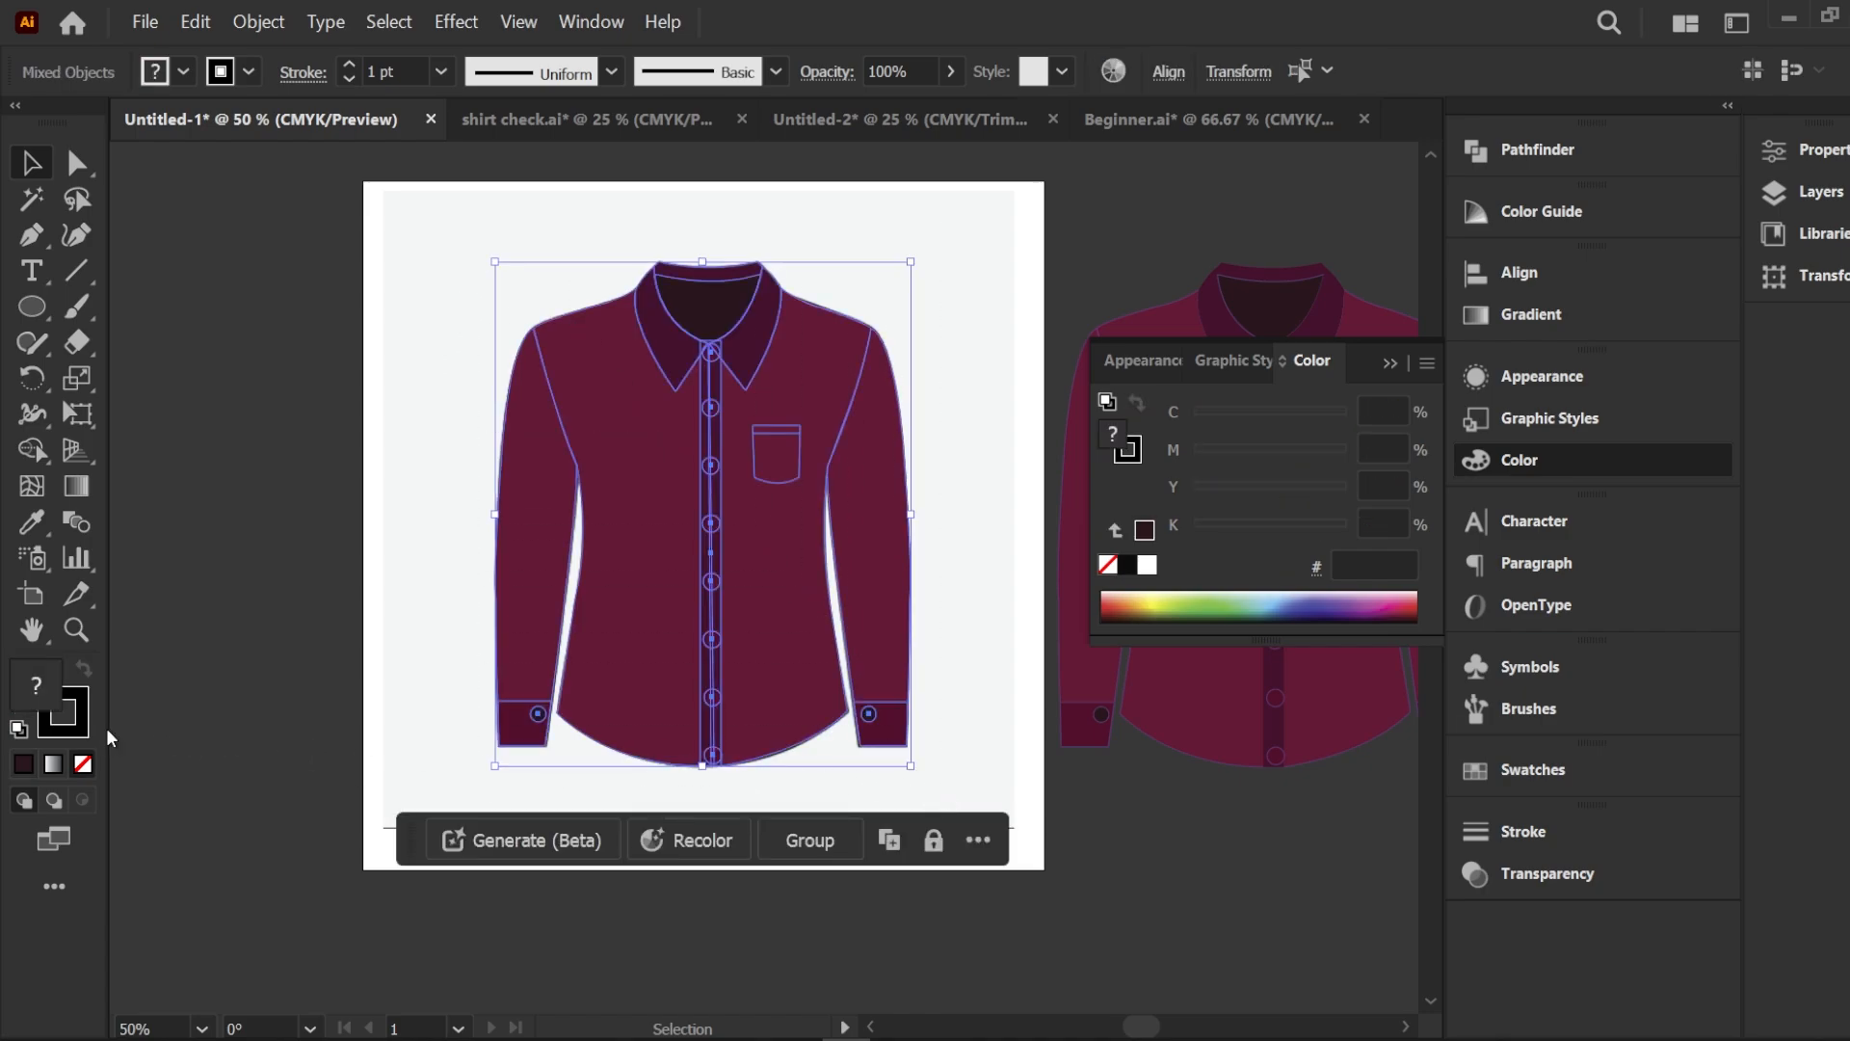
{"action": "left_click", "coordinate": [185, 72]}
{"action": "left_click", "coordinate": [23, 131]}
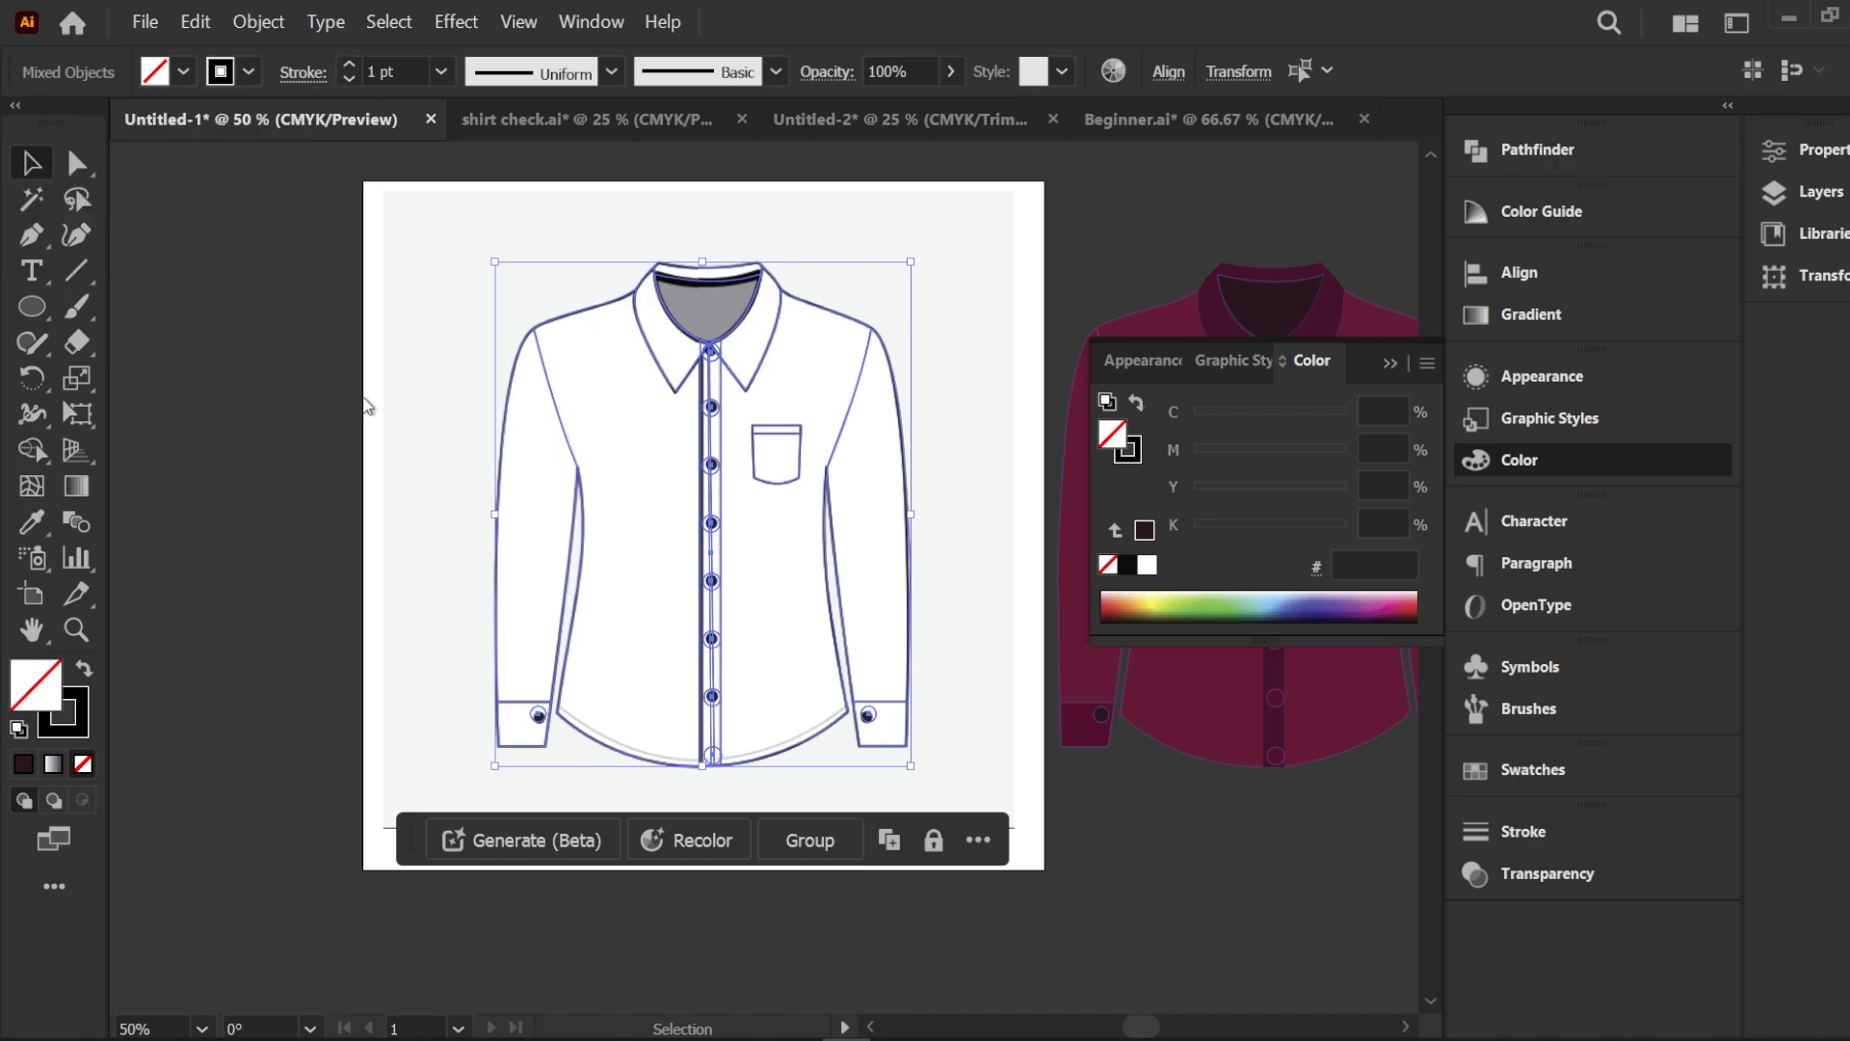
{"action": "left_click", "coordinate": [453, 253]}
Unlock the reference clip group and move it off the artboard to the empty area below
{"action": "scroll", "coordinate": [449, 250], "scroll_direction": "down", "scroll_amount": 2}
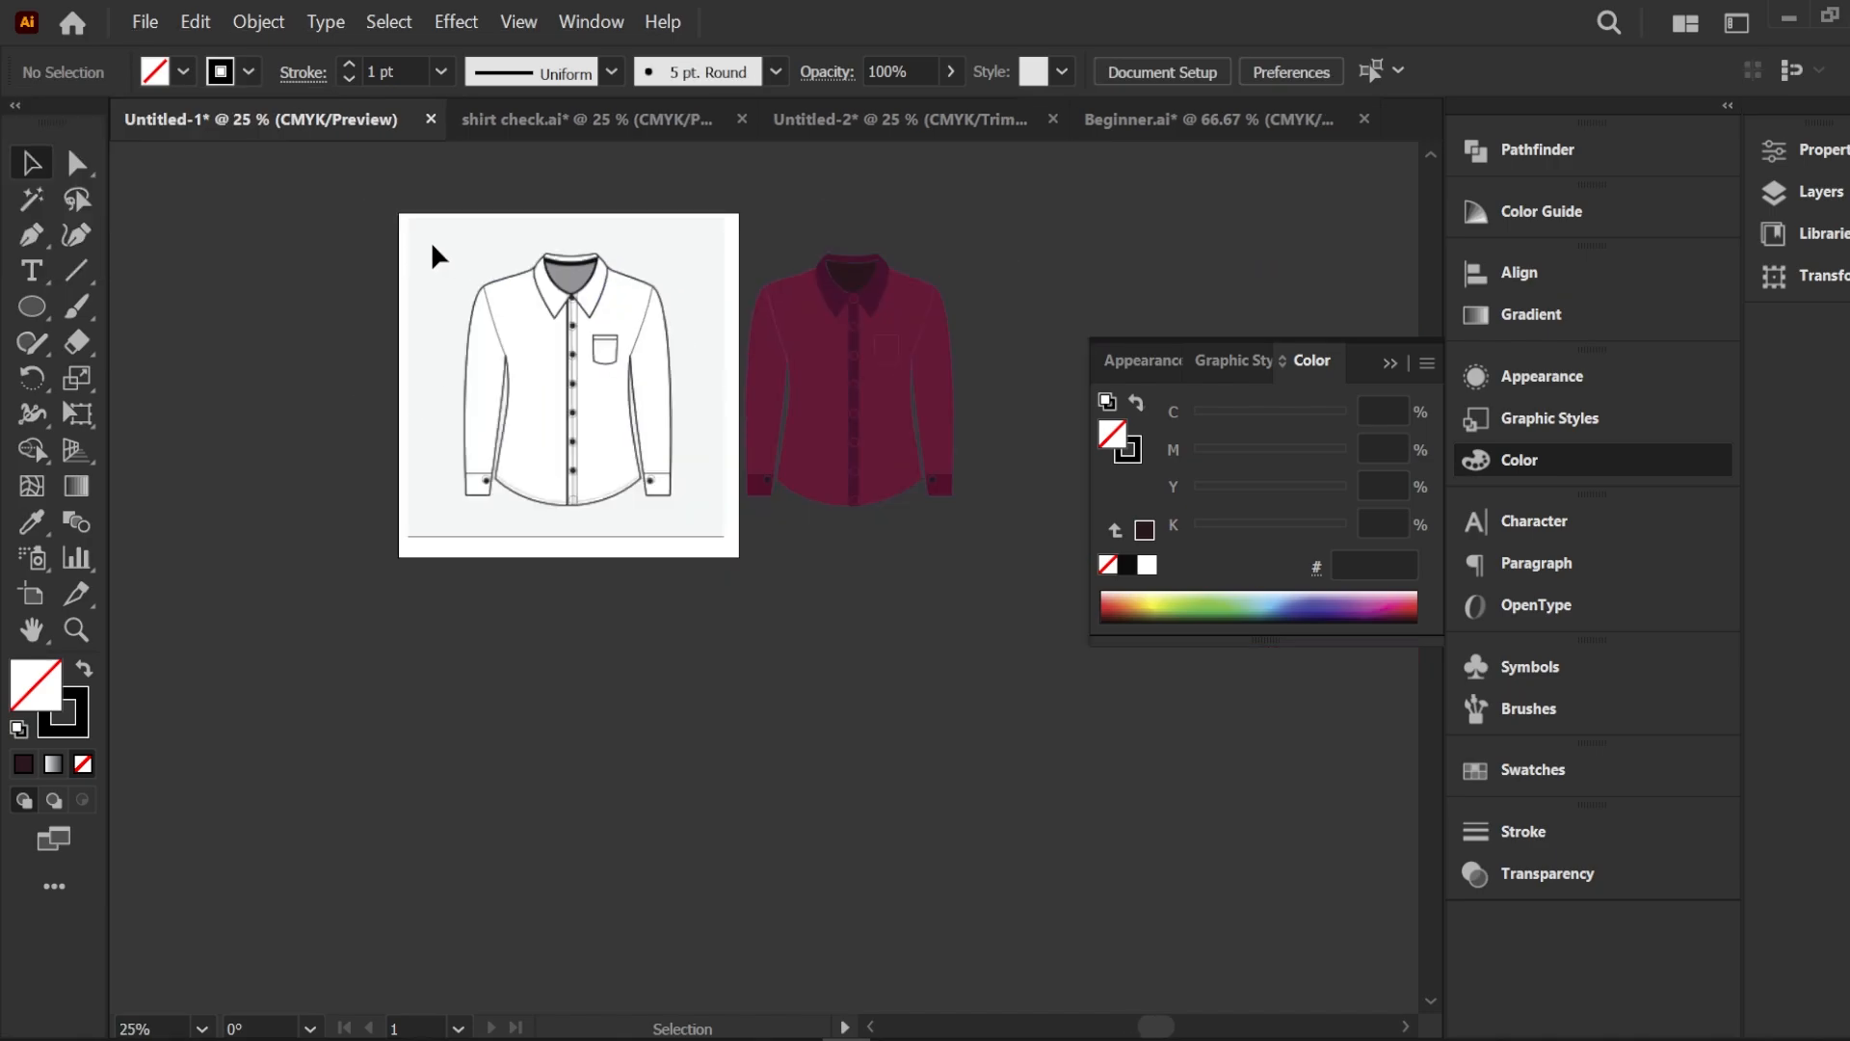
{"action": "scroll", "coordinate": [433, 246], "scroll_direction": "up", "scroll_amount": 2}
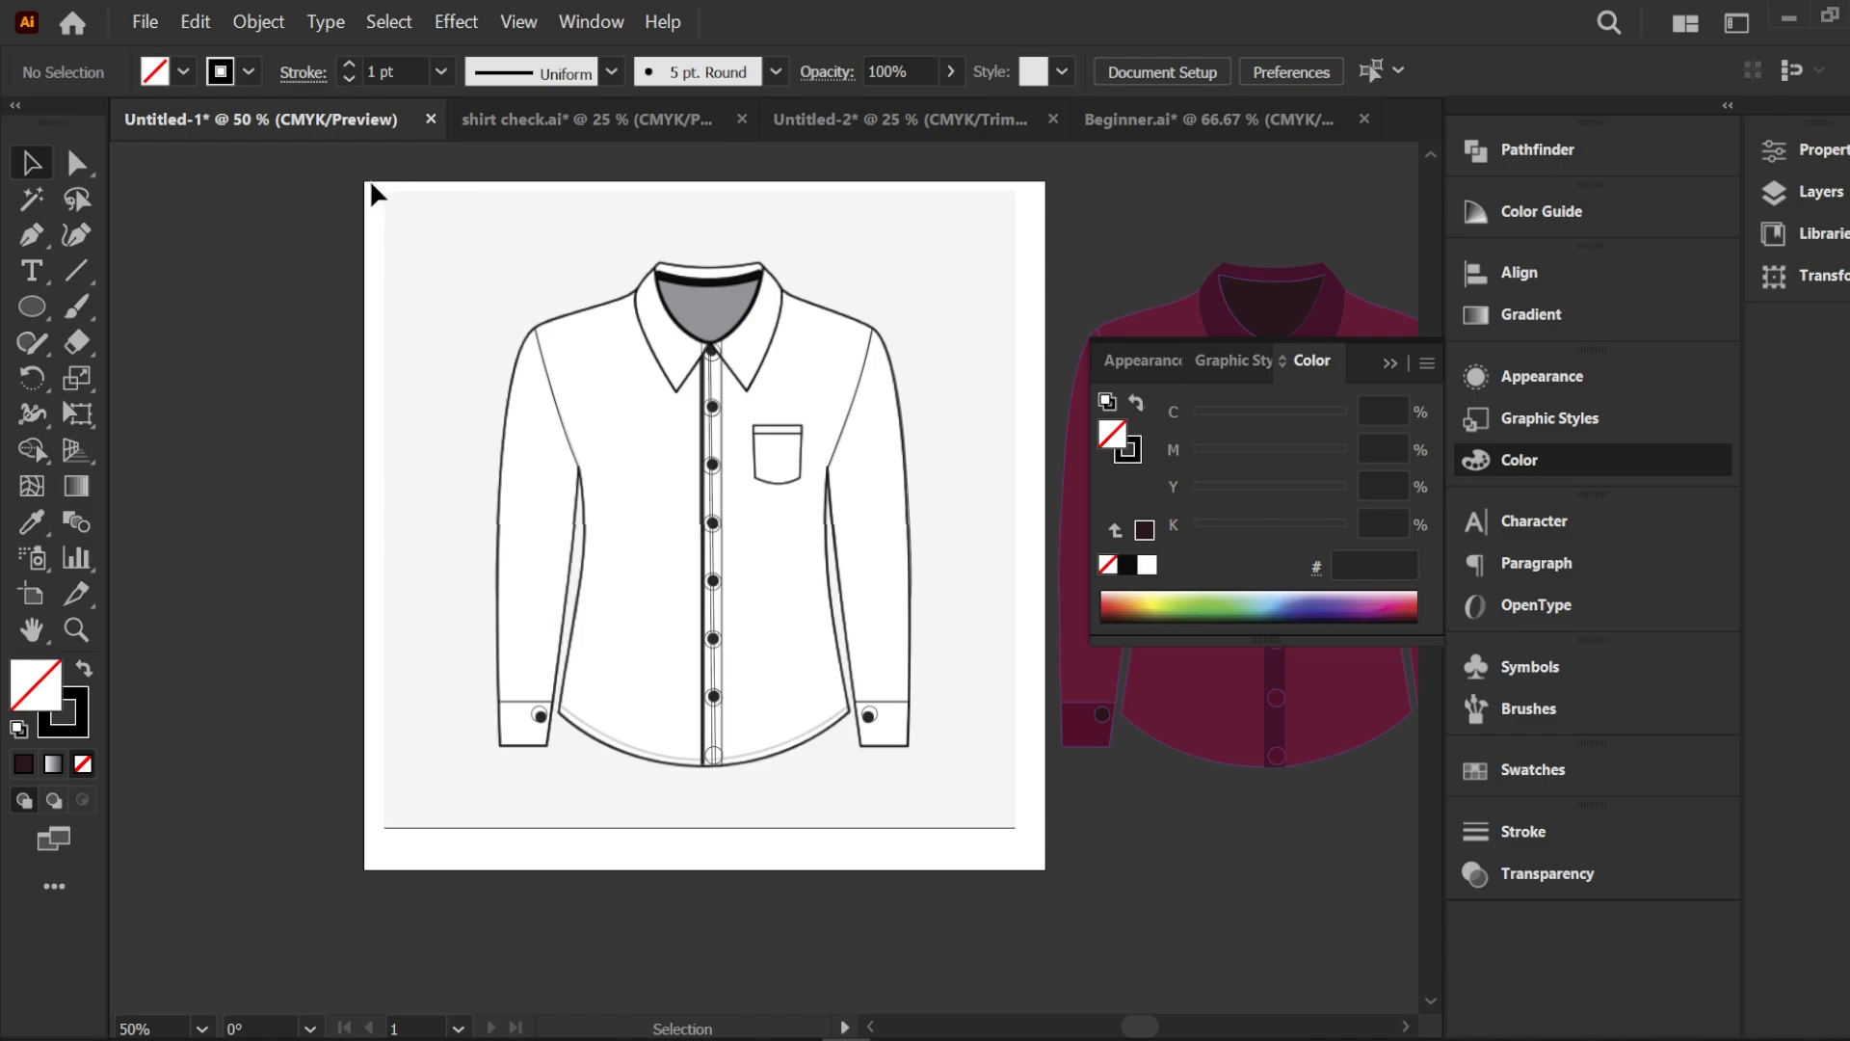
{"action": "left_click", "coordinate": [442, 244], "text": "ctrl+alt"}
{"action": "left_click_drag", "start_coordinate": [510, 286], "coordinate": [53, 313]}
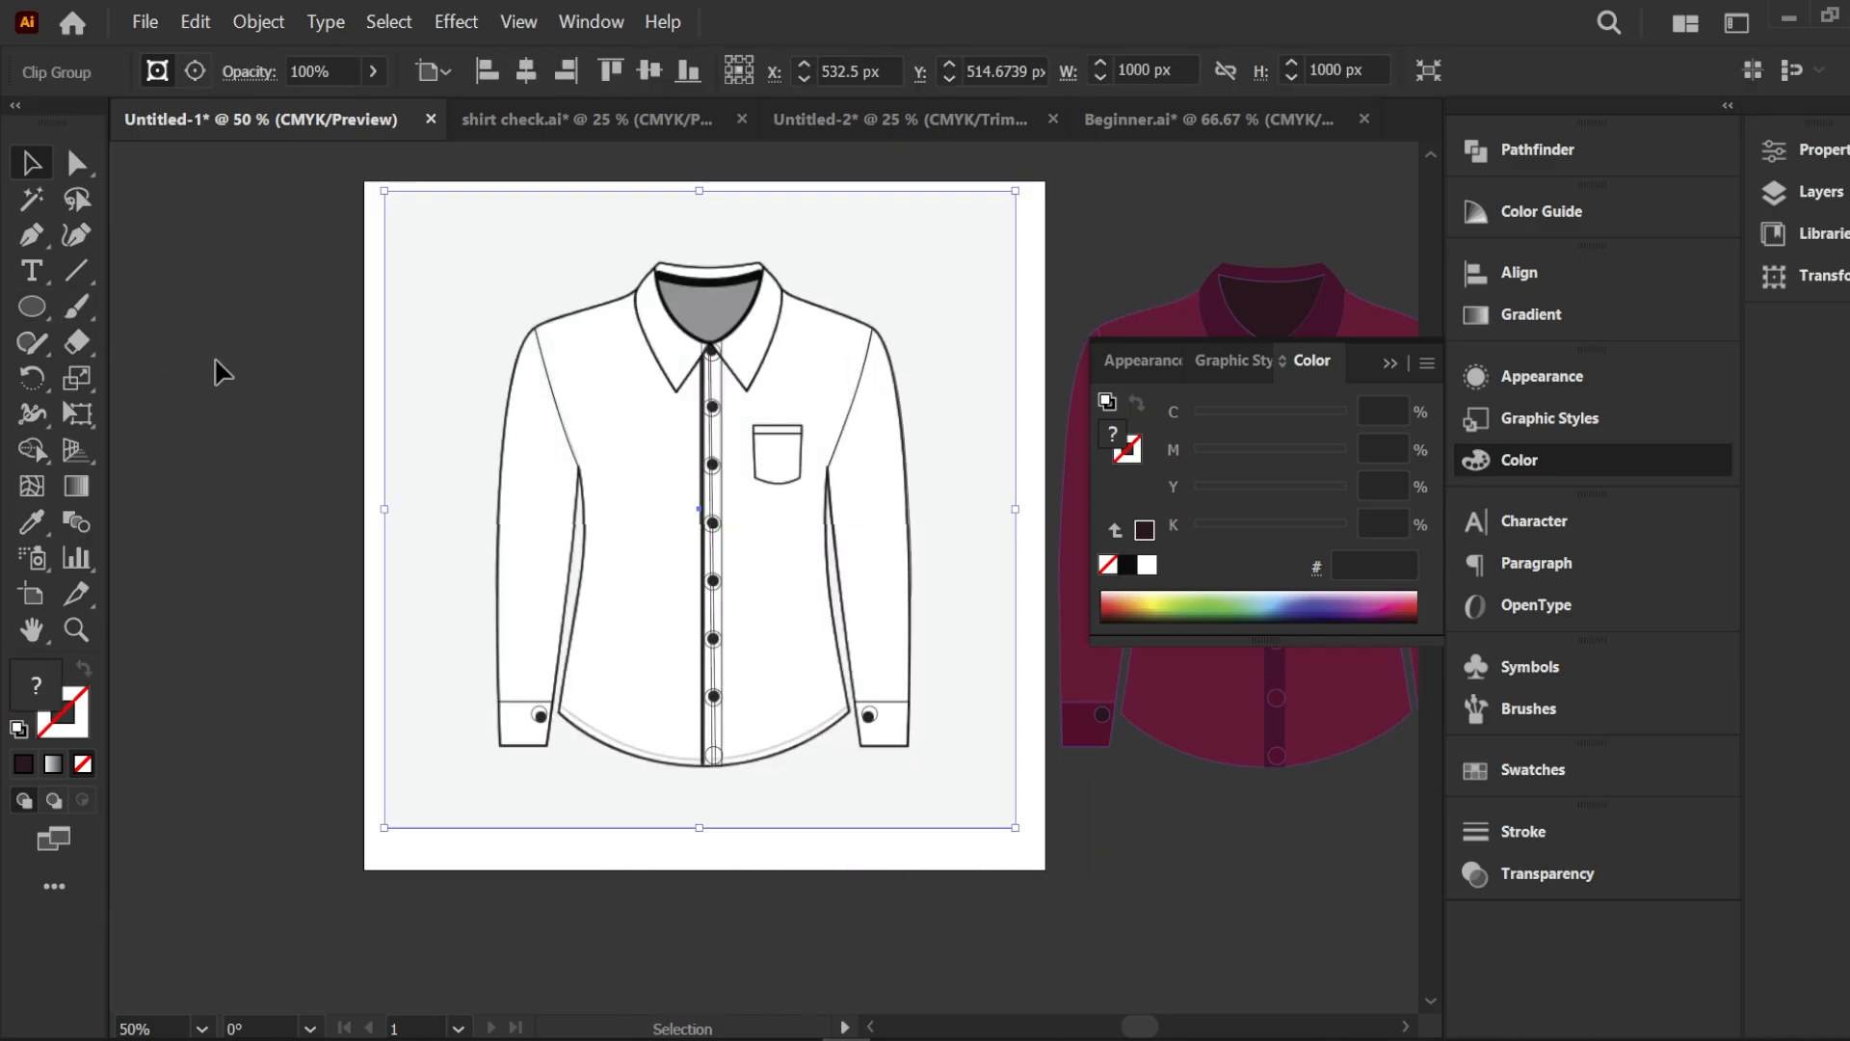
{"action": "scroll", "coordinate": [409, 385], "scroll_direction": "down", "scroll_amount": 2}
{"action": "left_click_drag", "start_coordinate": [424, 314], "coordinate": [279, 722]}
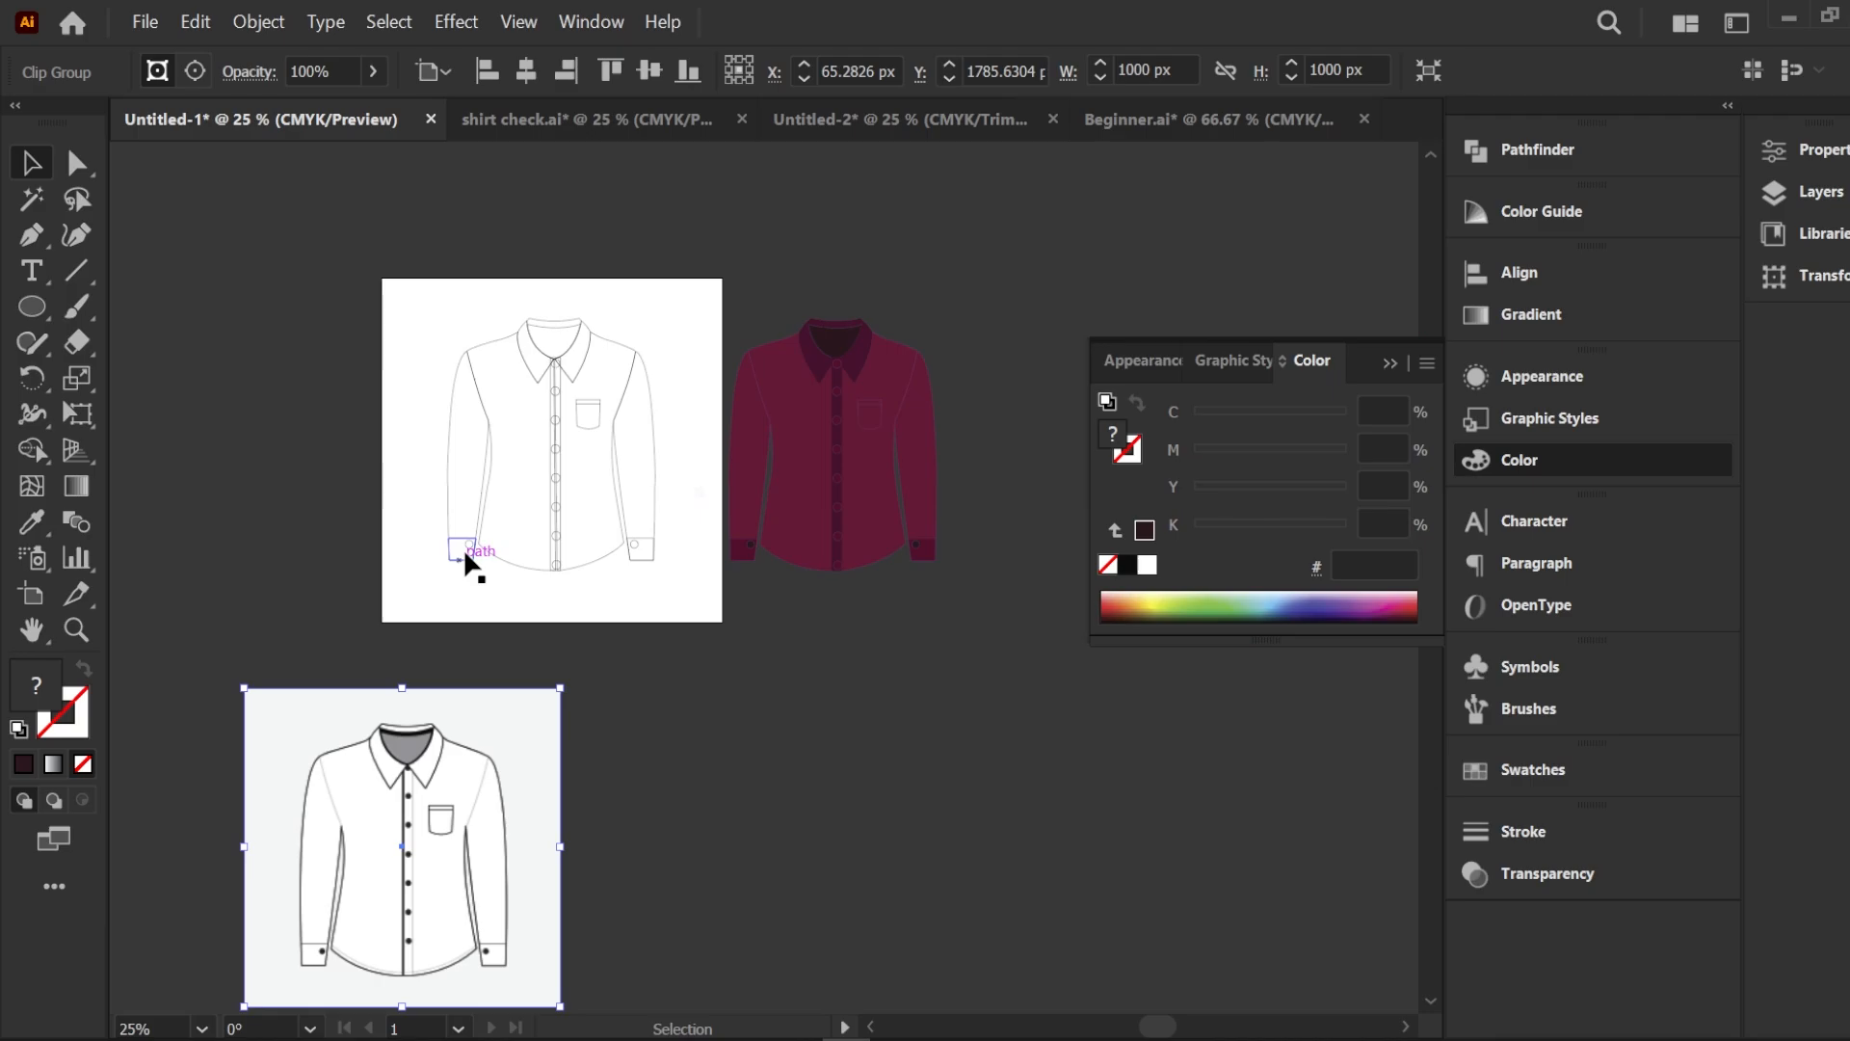
Examine the overlapping body and placket outlines of the unfilled shirt up close
{"action": "scroll", "coordinate": [581, 390], "scroll_direction": "up", "scroll_amount": 3}
{"action": "scroll", "coordinate": [532, 391], "scroll_direction": "up", "scroll_amount": 1}
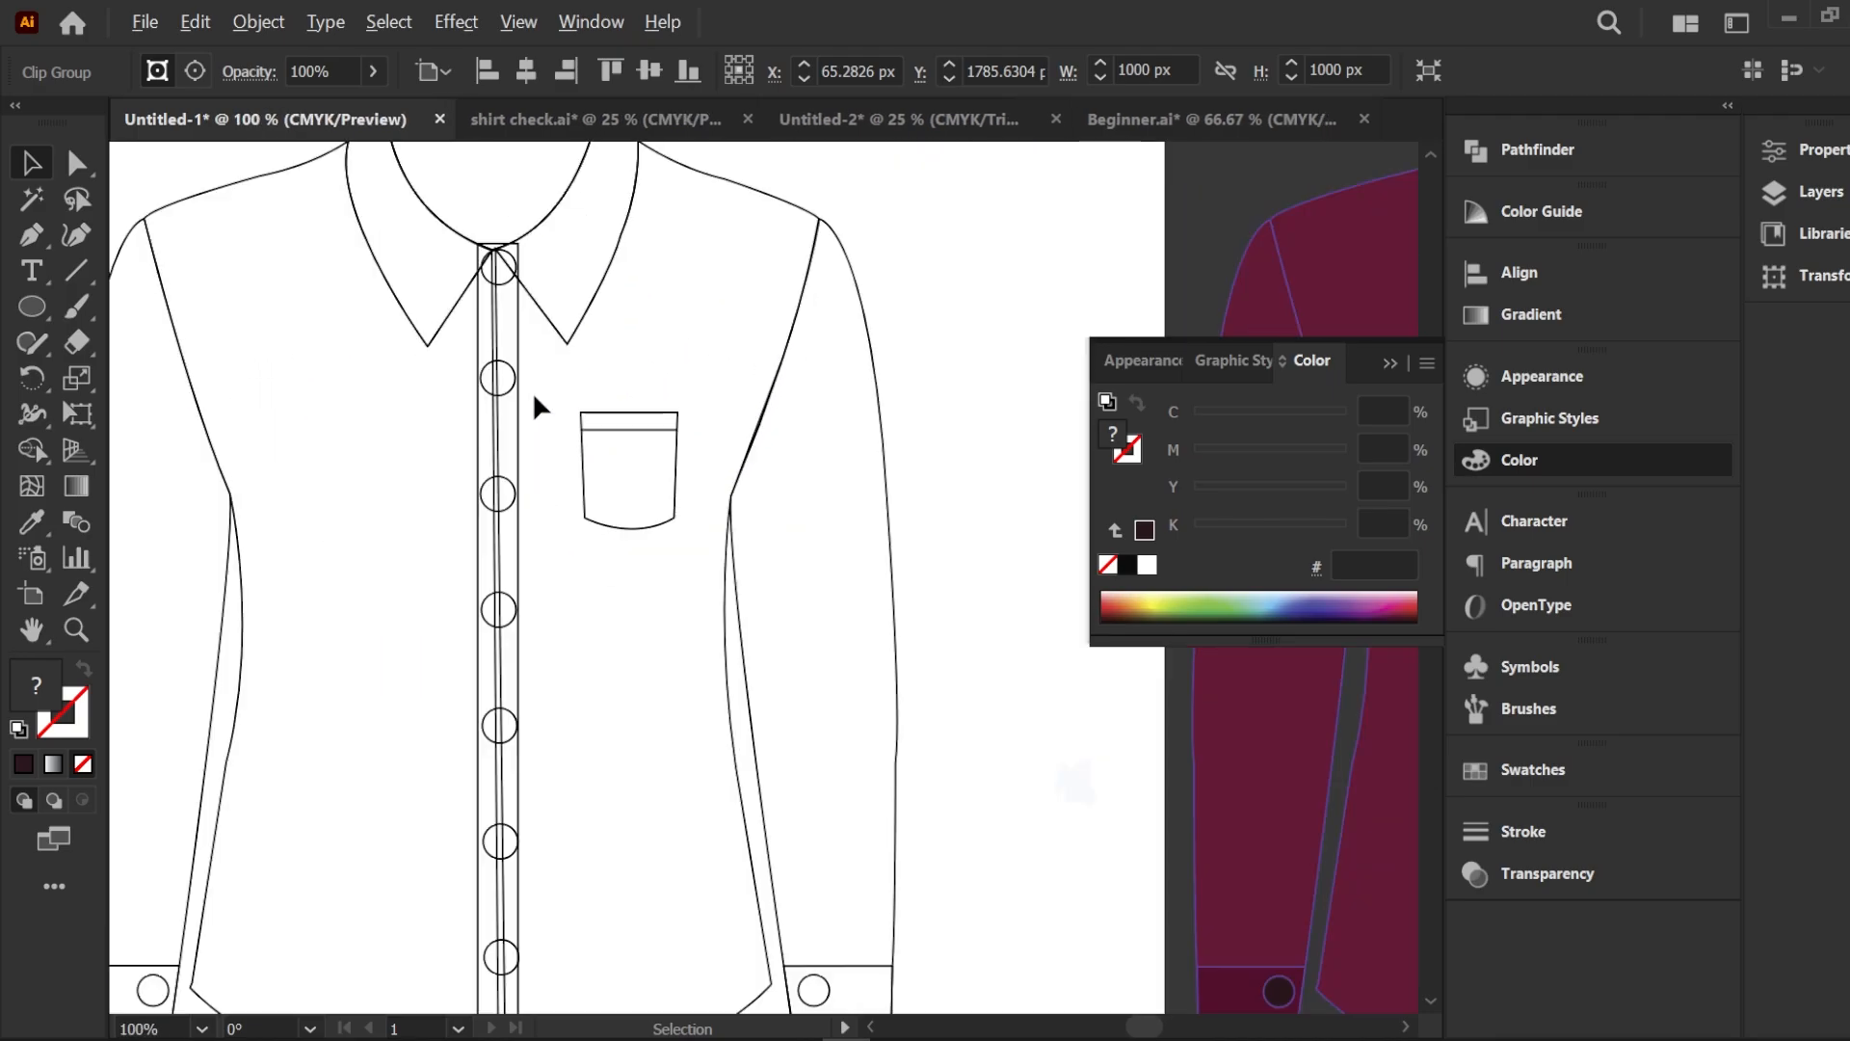
{"action": "scroll", "coordinate": [508, 404], "scroll_direction": "up", "scroll_amount": 1}
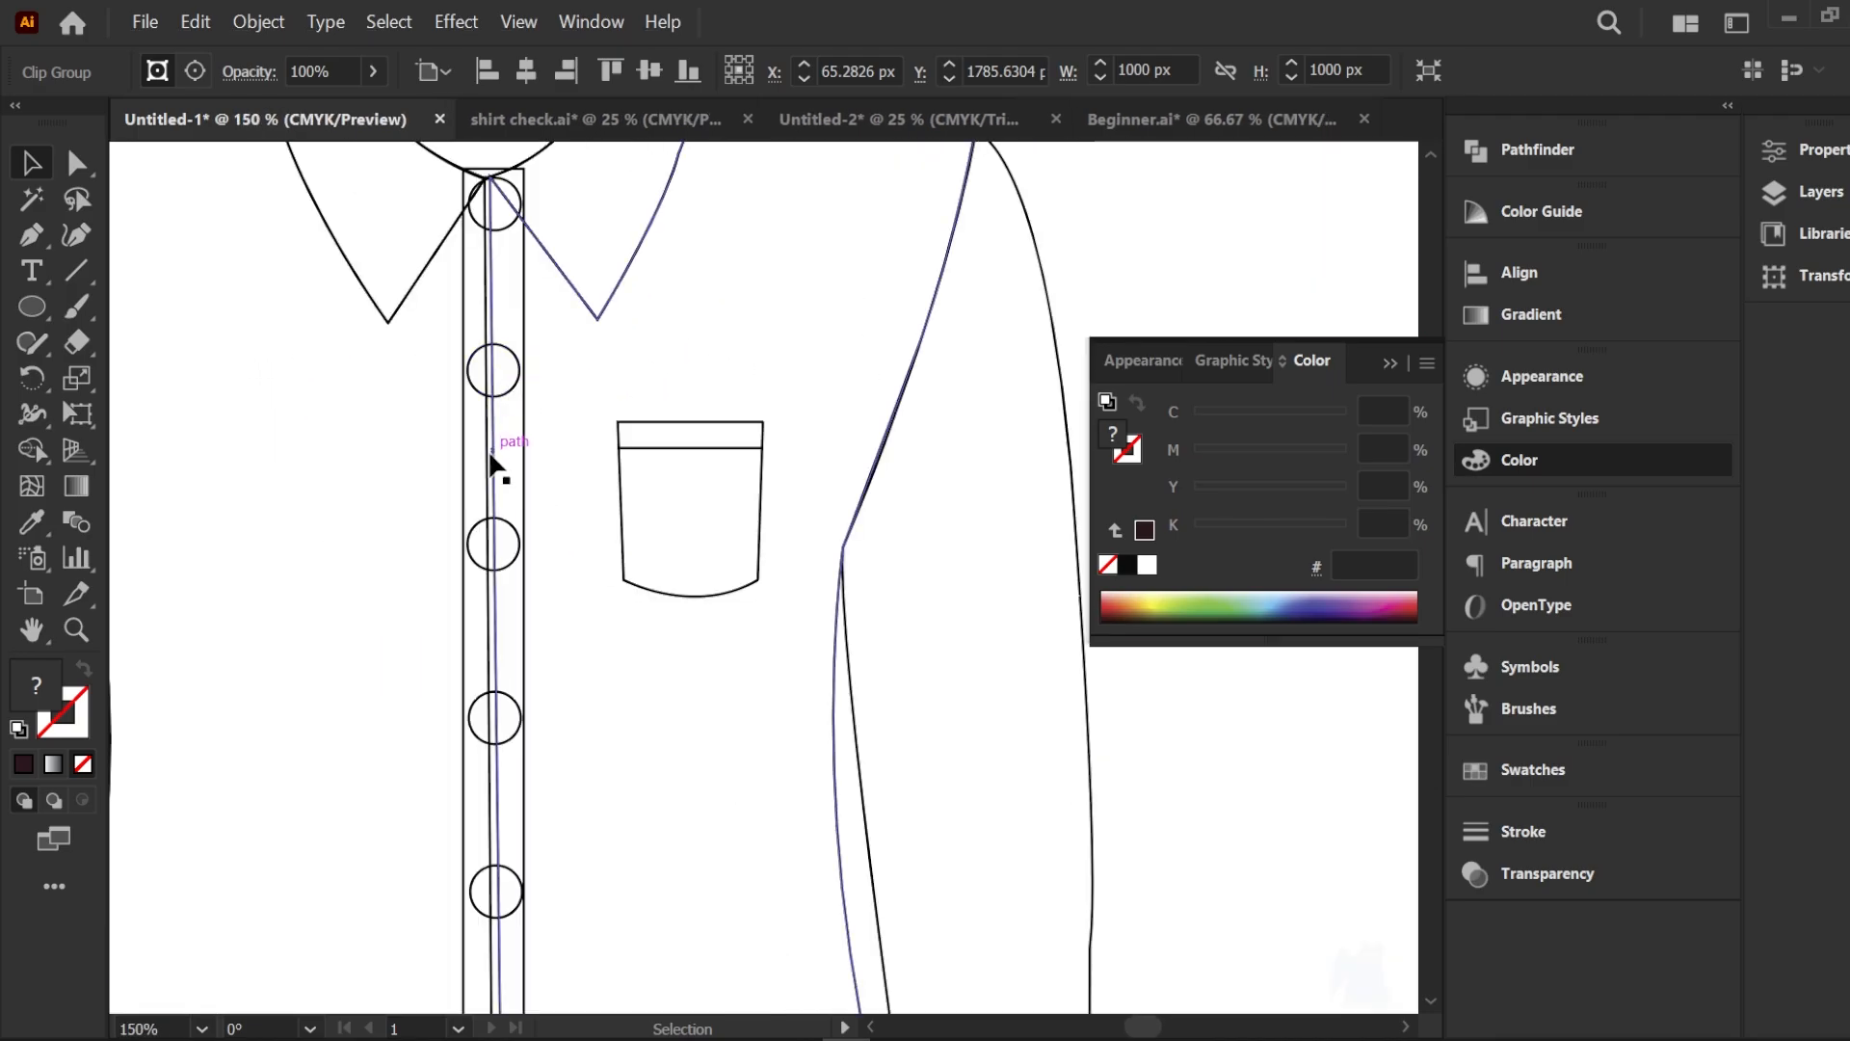
{"action": "scroll", "coordinate": [525, 462], "scroll_direction": "down", "scroll_amount": 1}
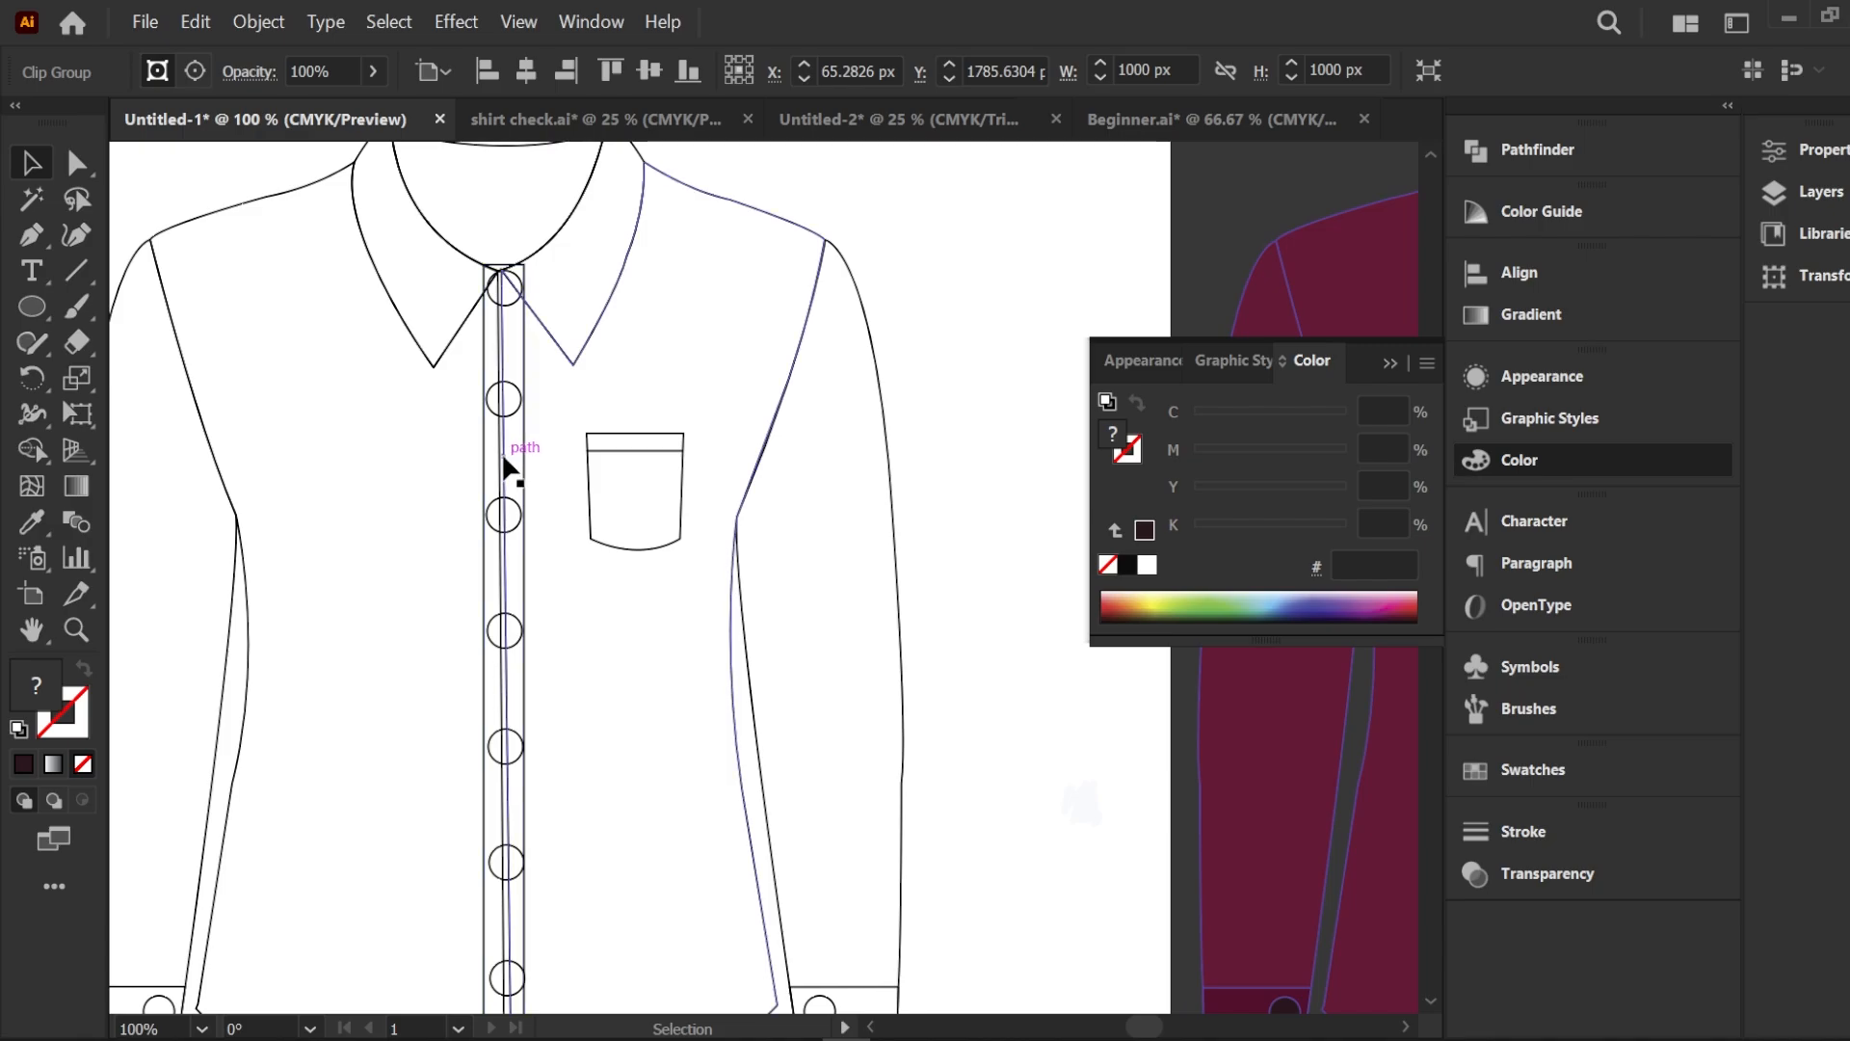
{"action": "left_click", "coordinate": [497, 449]}
{"action": "scroll", "coordinate": [501, 441], "scroll_direction": "up", "scroll_amount": 2}
{"action": "scroll", "coordinate": [503, 453], "scroll_direction": "down", "scroll_amount": 2}
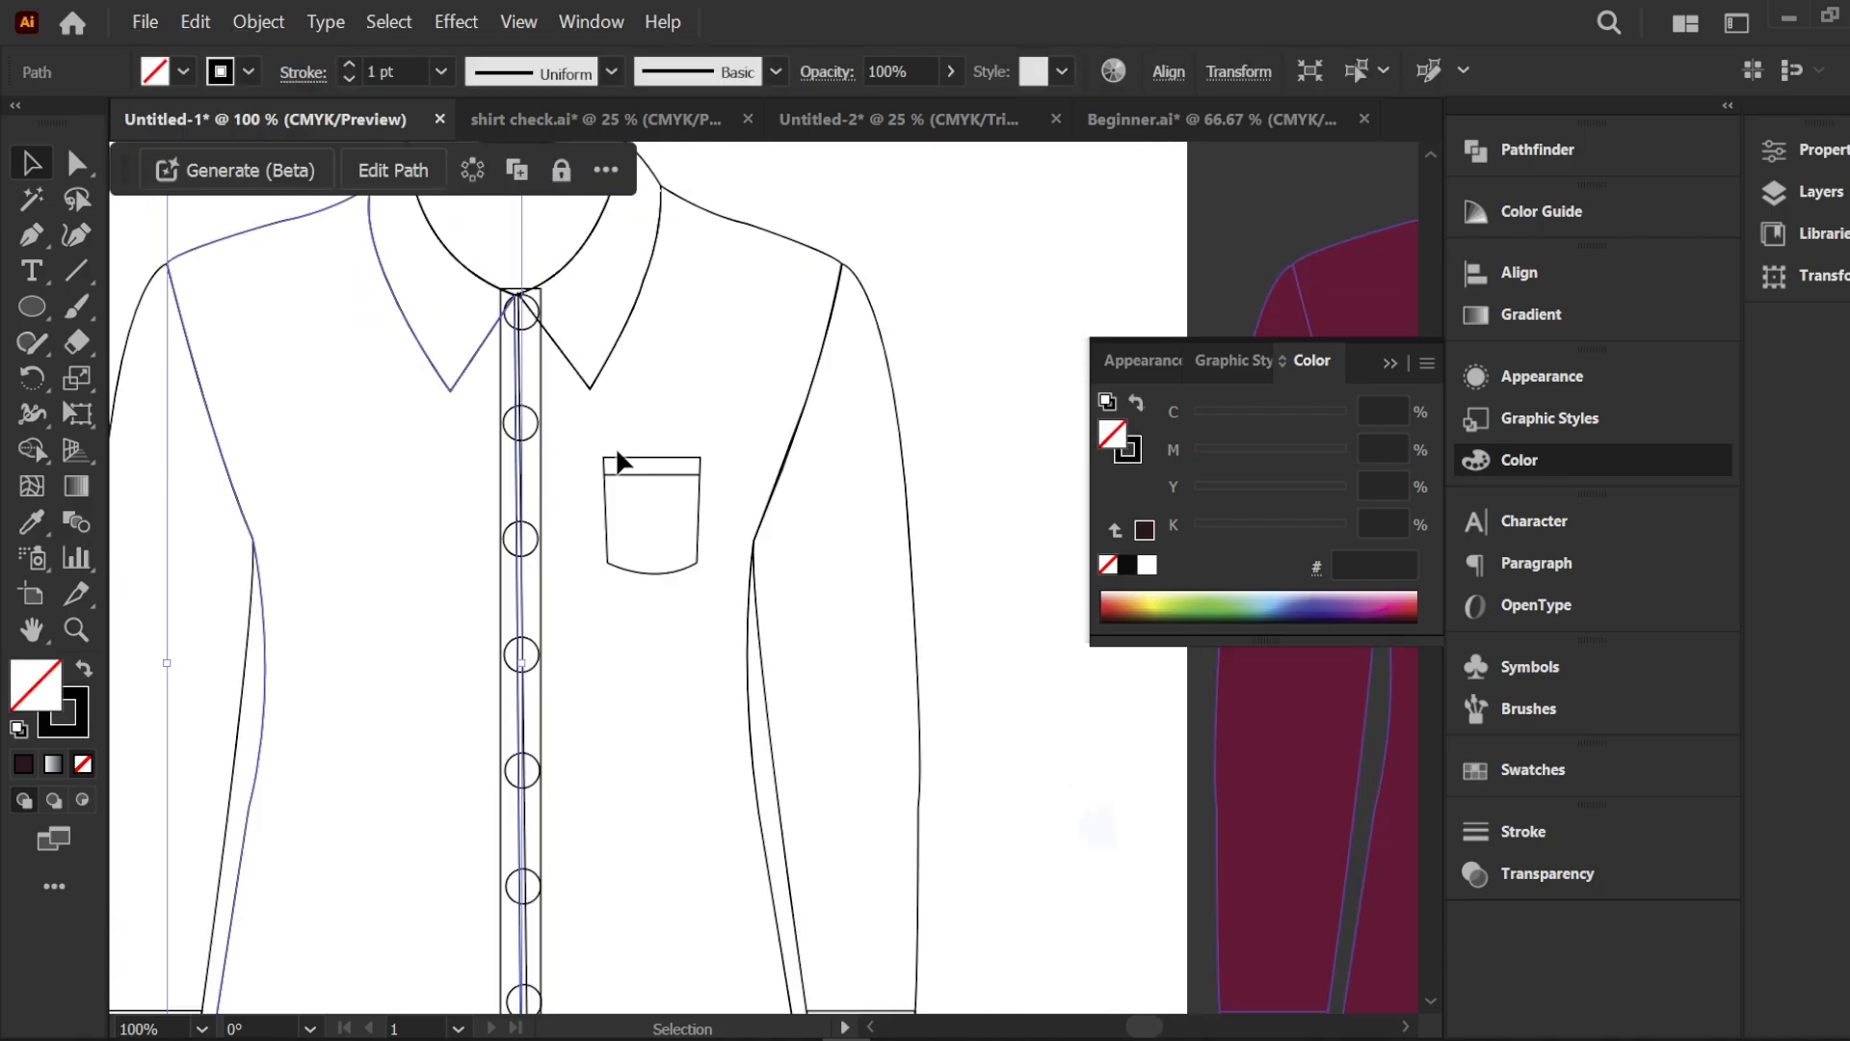
{"action": "scroll", "coordinate": [890, 344], "scroll_direction": "down", "scroll_amount": 1}
{"action": "left_click", "coordinate": [940, 321]}
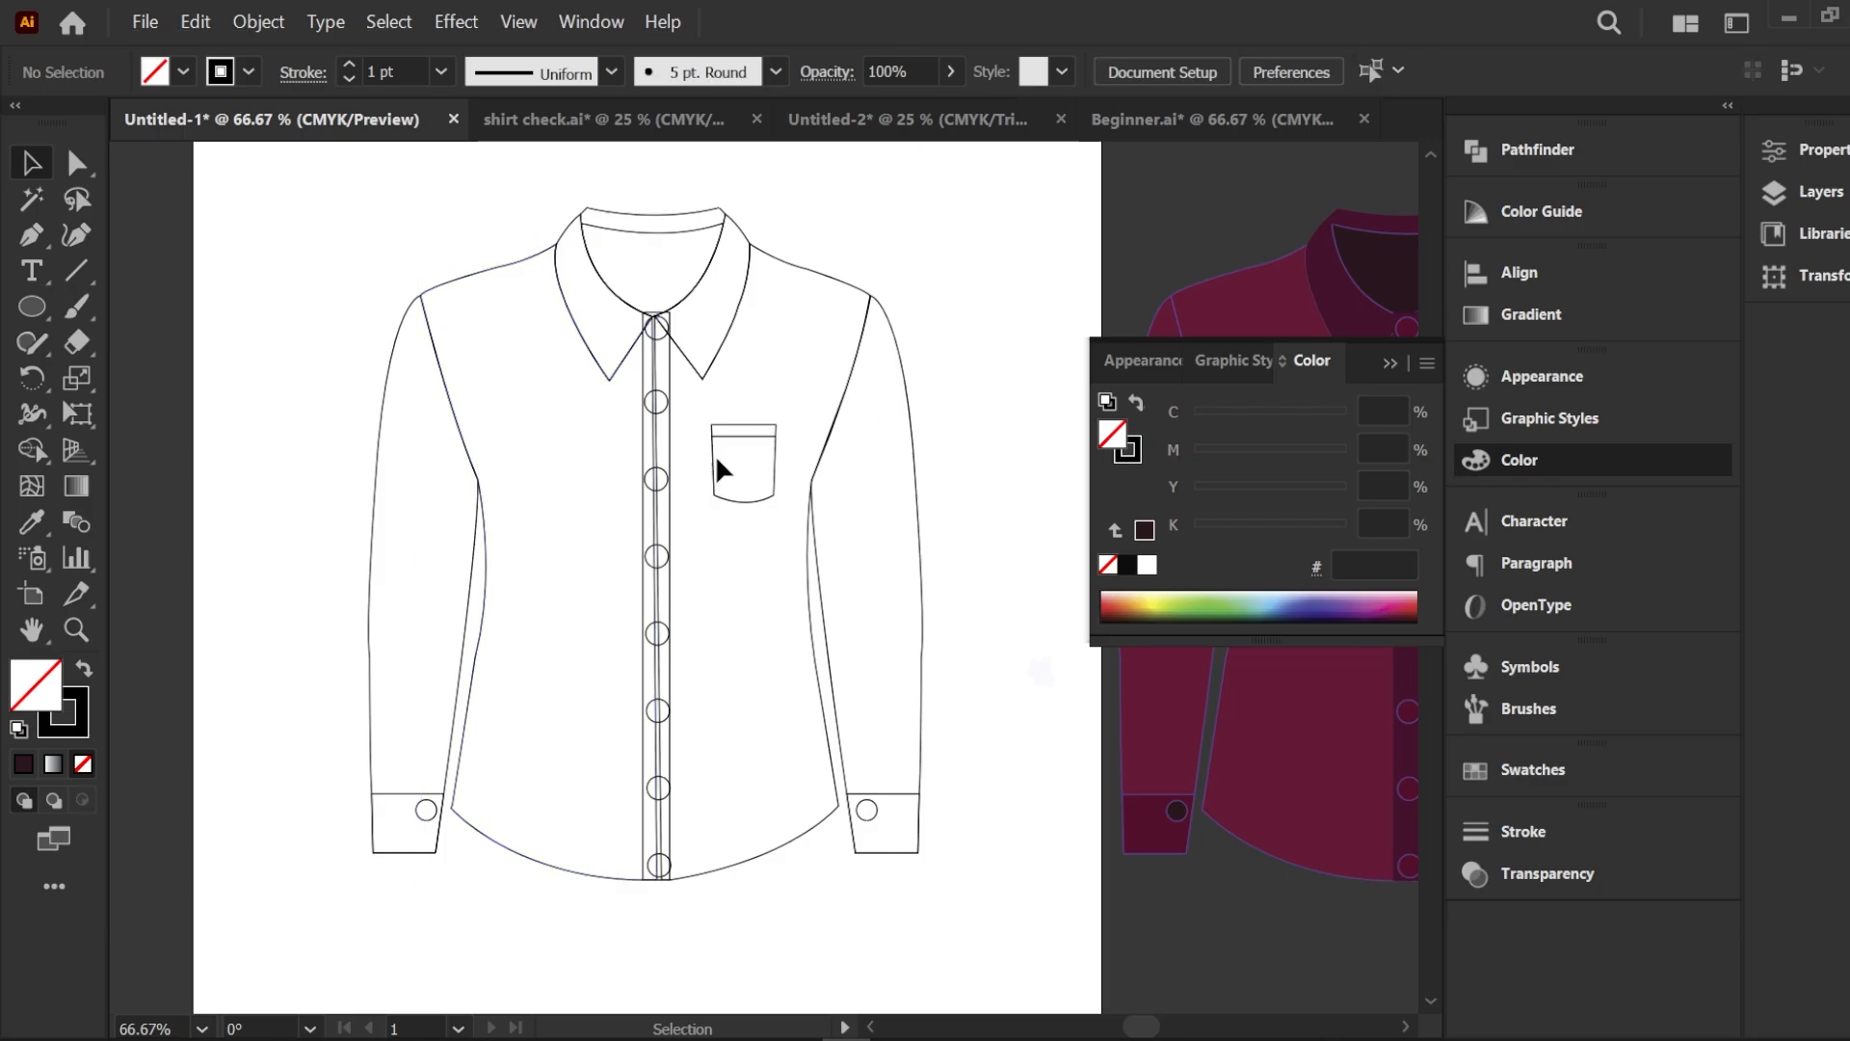
Fill the button placket rectangle with white (FFFFFF) and deselect it
{"action": "scroll", "coordinate": [674, 469], "scroll_direction": "up", "scroll_amount": 1}
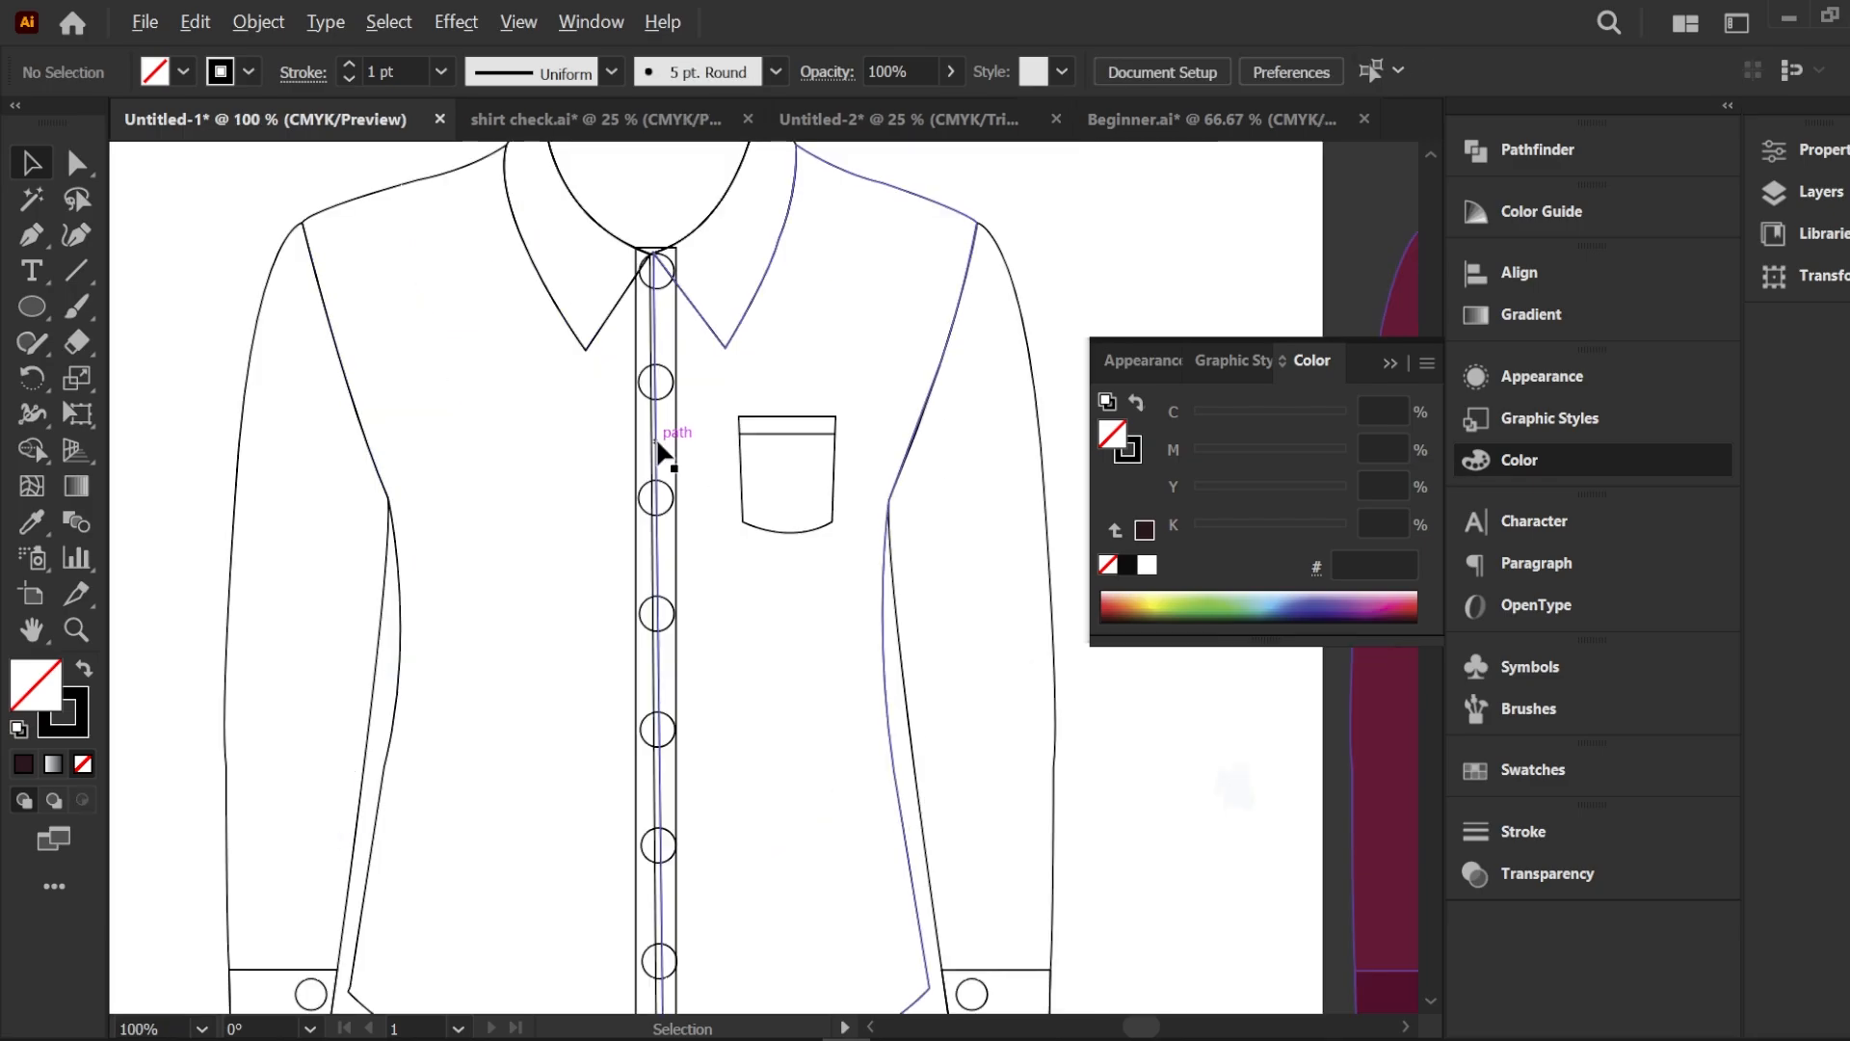
{"action": "left_click", "coordinate": [677, 443]}
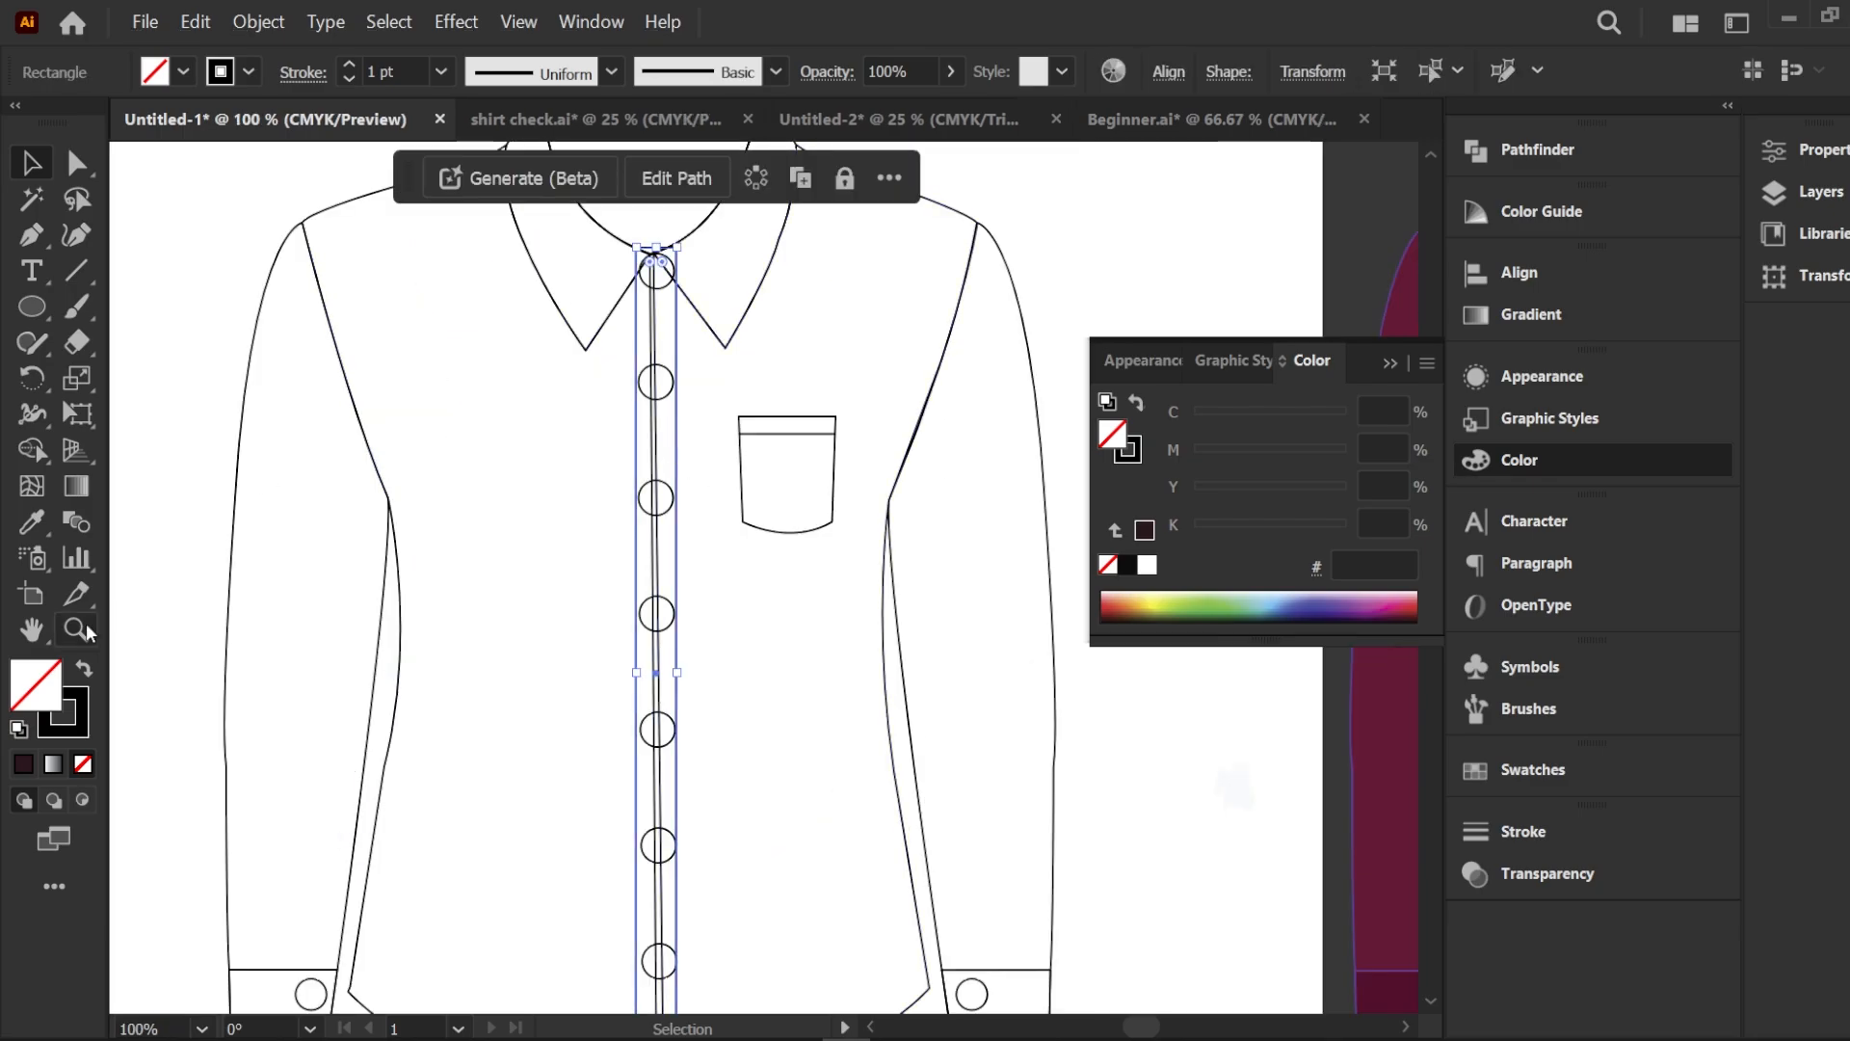
{"action": "double_click", "coordinate": [50, 686]}
{"action": "left_click", "coordinate": [1061, 433]}
{"action": "mouse_move", "coordinate": [1061, 433]}
{"action": "left_mouse_down"}
{"action": "mouse_move", "coordinate": [1038, 393]}
{"action": "mouse_move", "coordinate": [1065, 379]}
{"action": "mouse_move", "coordinate": [1041, 344]}
{"action": "left_mouse_up"}
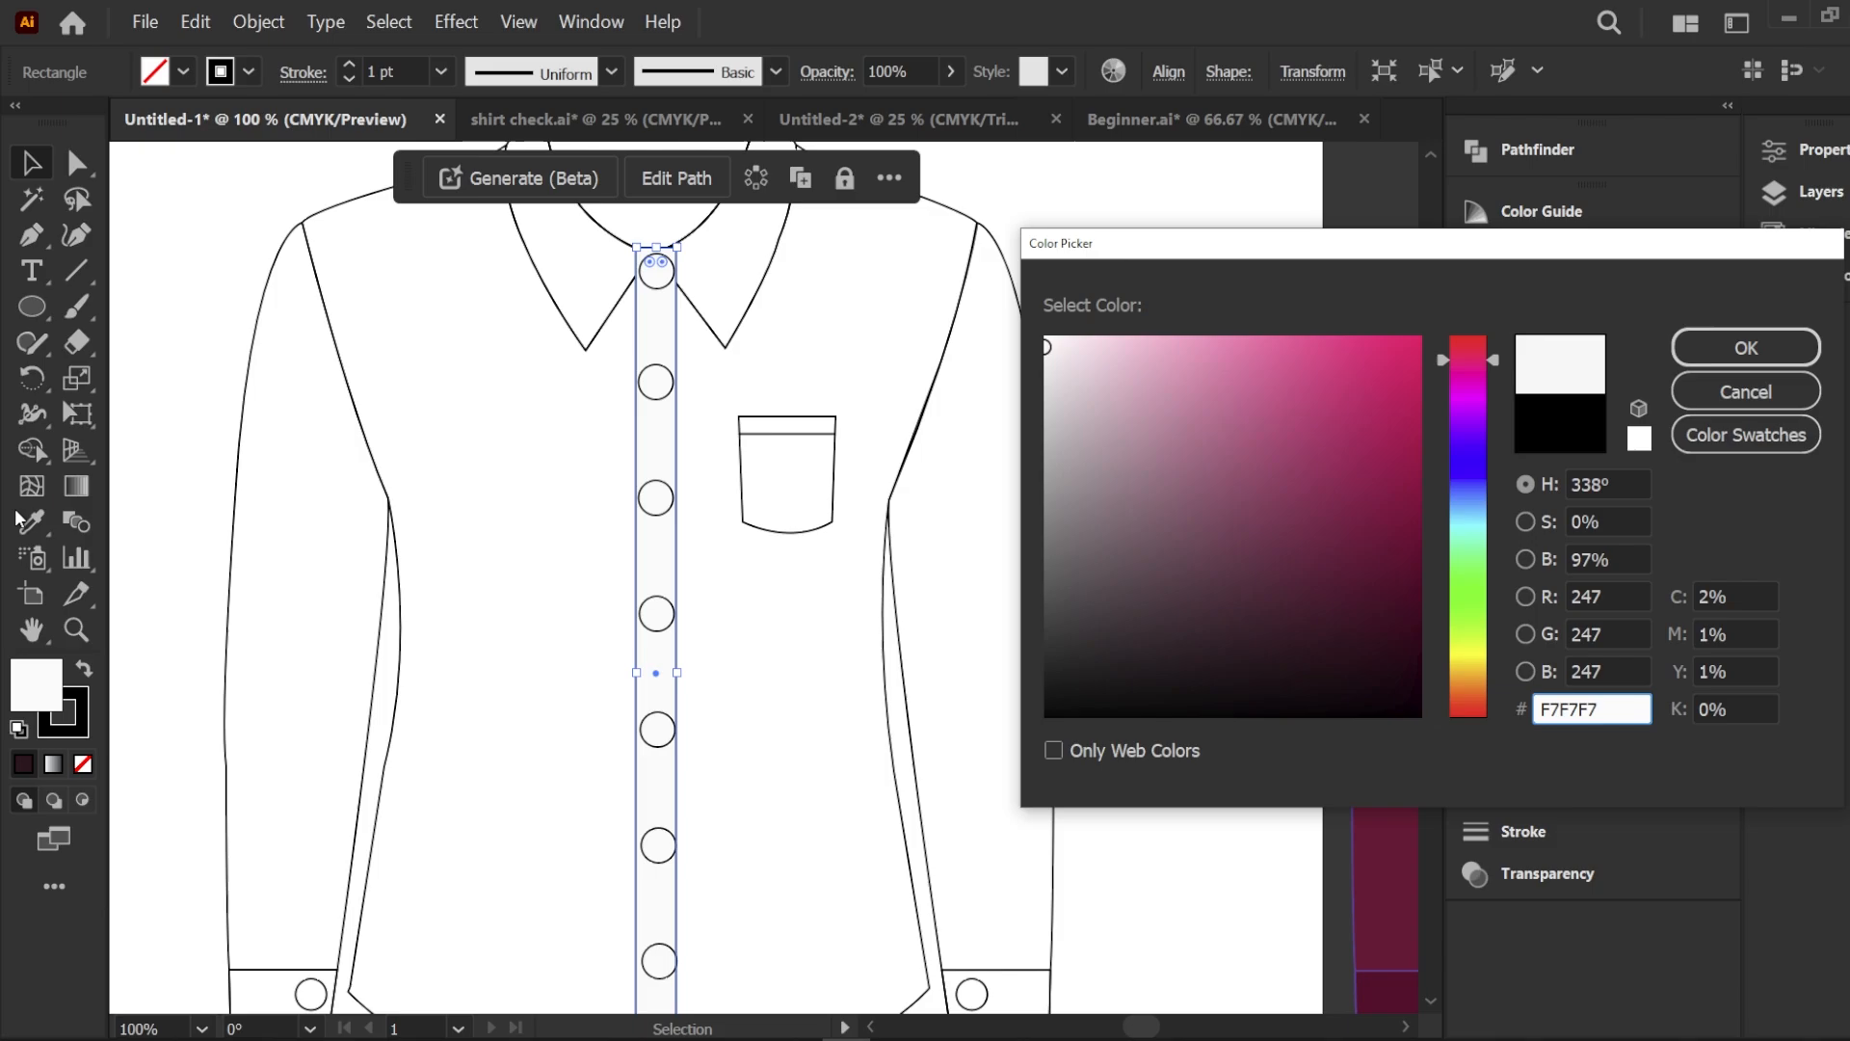
{"action": "left_click_drag", "start_coordinate": [1064, 351], "coordinate": [1045, 338]}
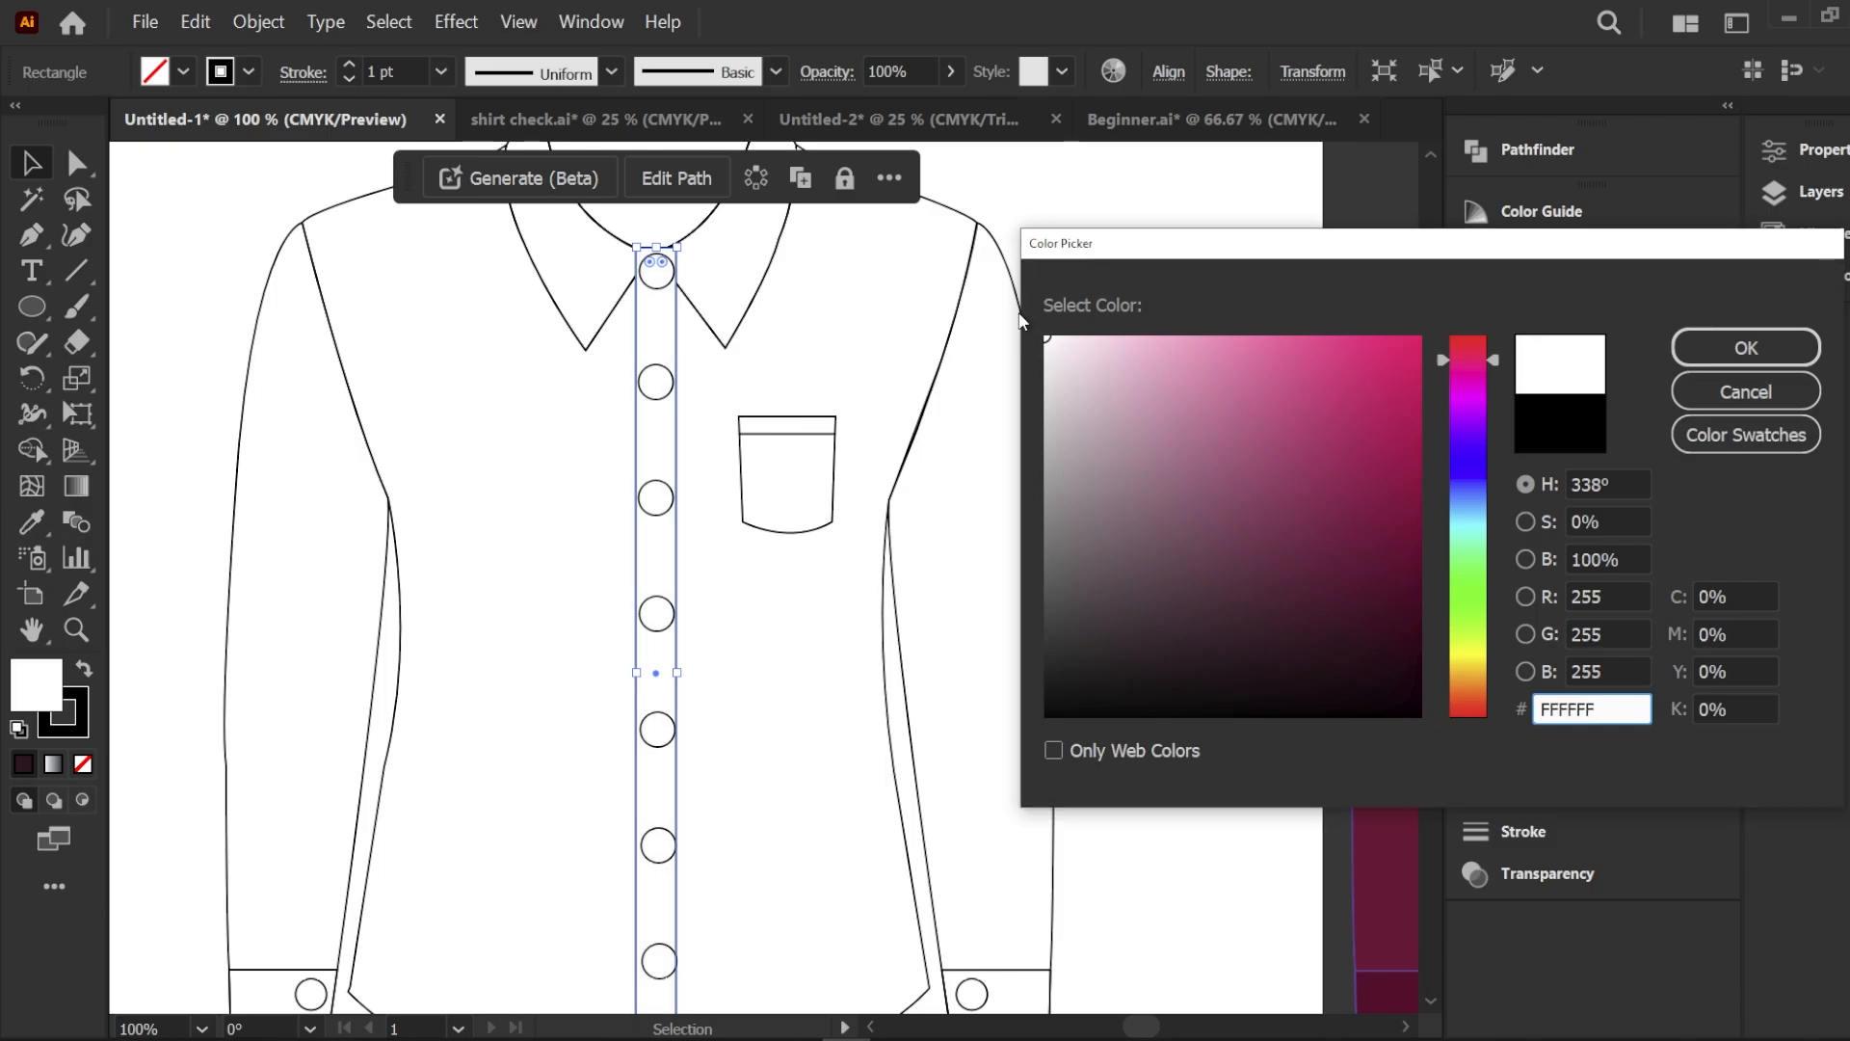
{"action": "left_click", "coordinate": [1696, 347]}
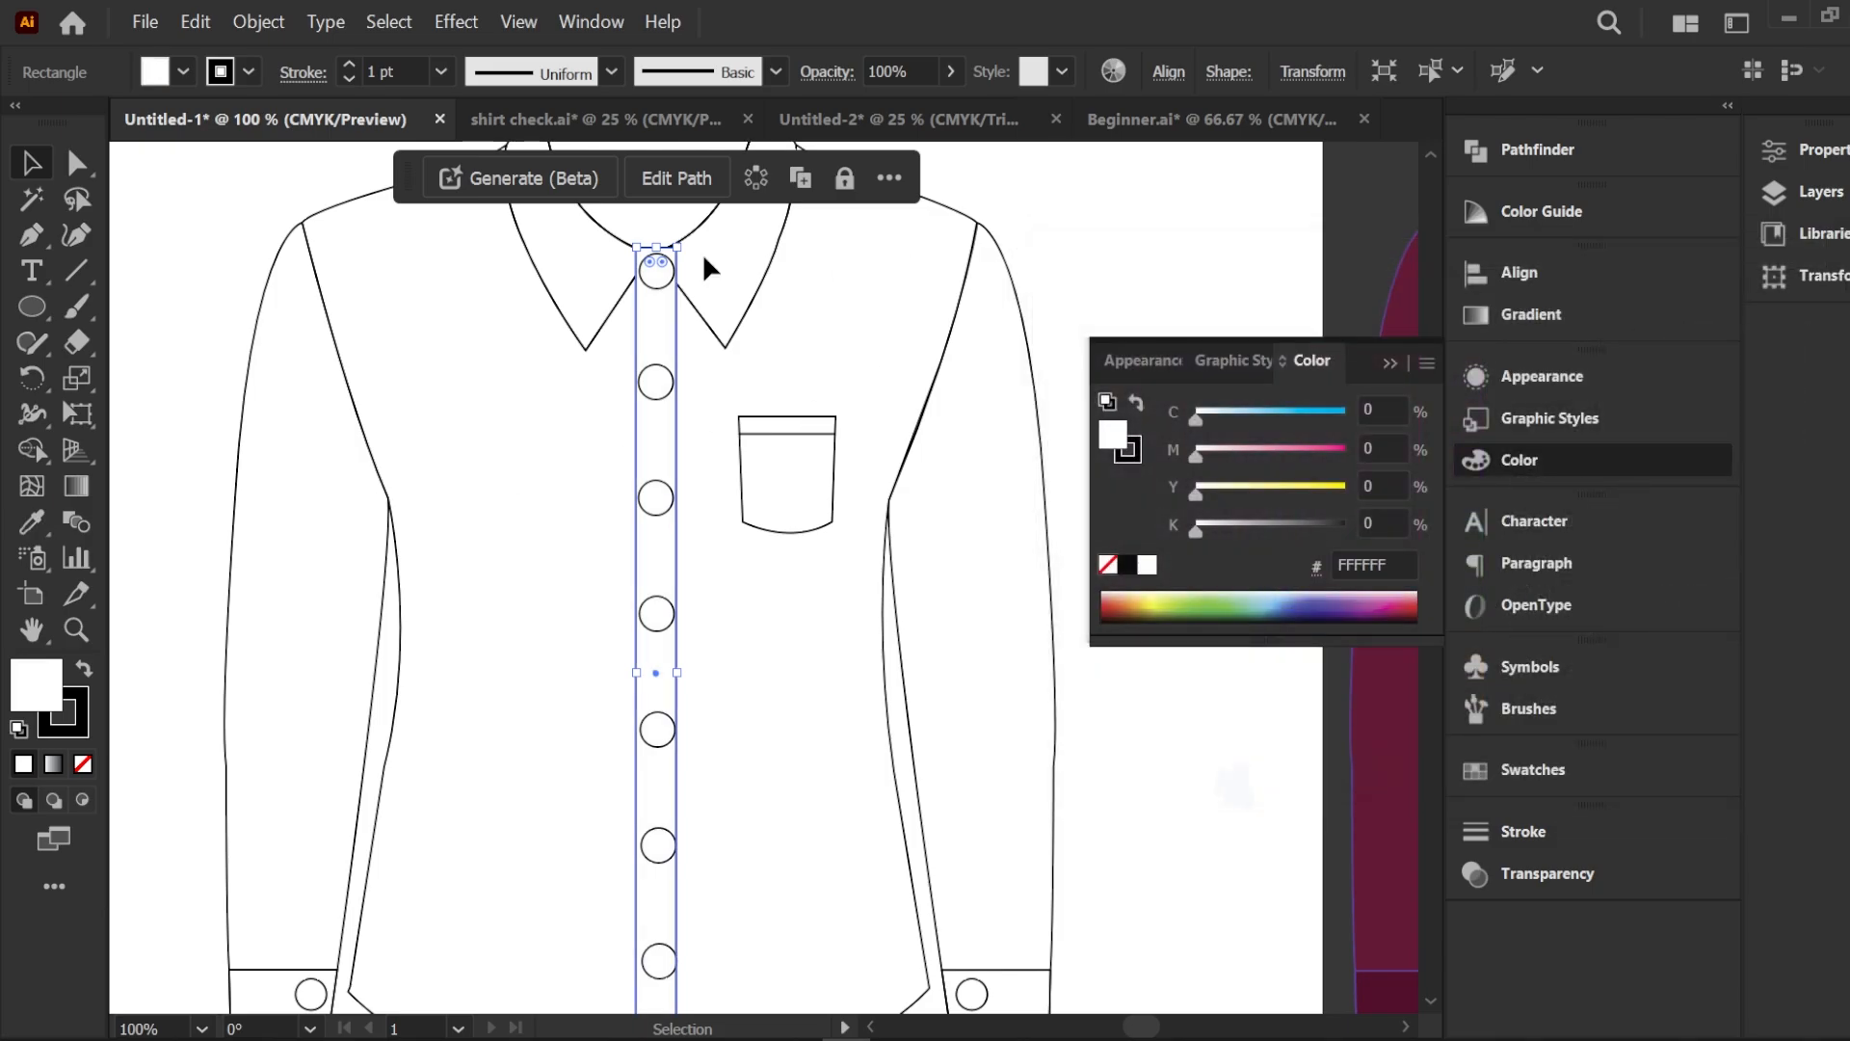
{"action": "left_click", "coordinate": [164, 199]}
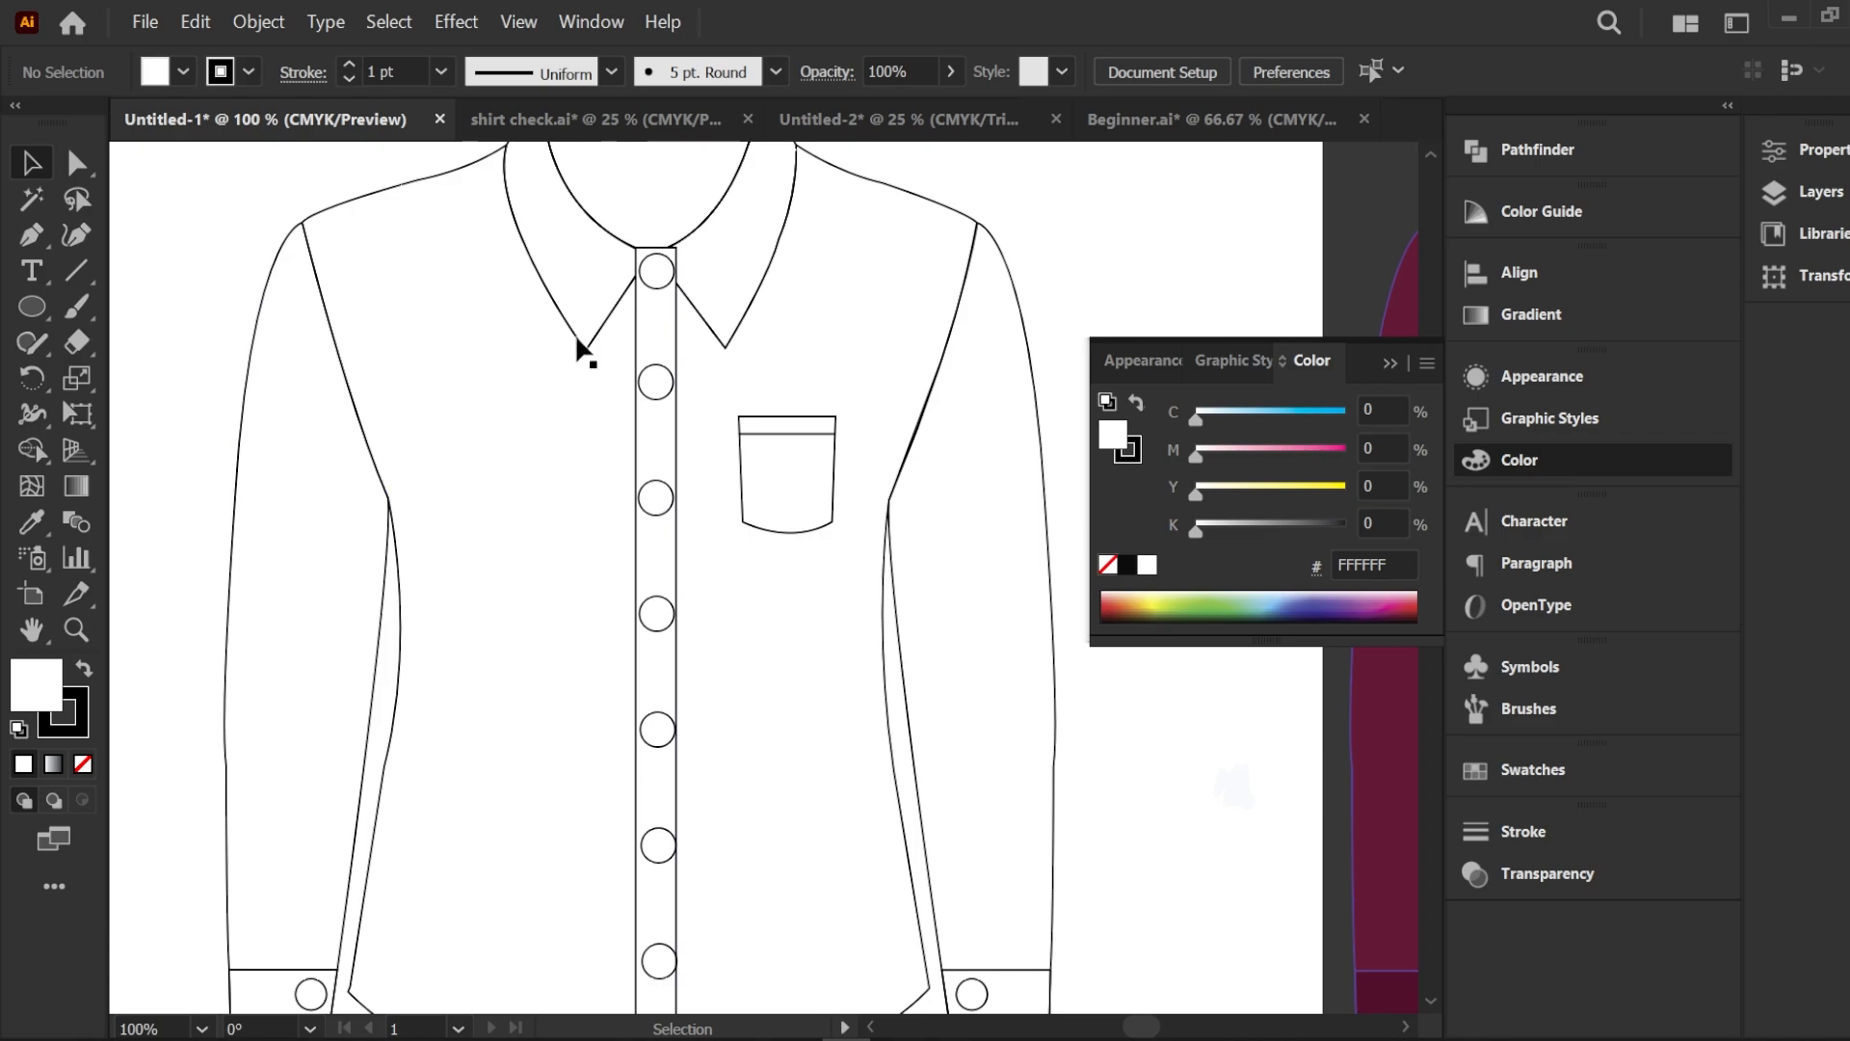
Select both collar pieces of the shirt and bring them to the front
{"action": "left_click", "coordinate": [600, 318]}
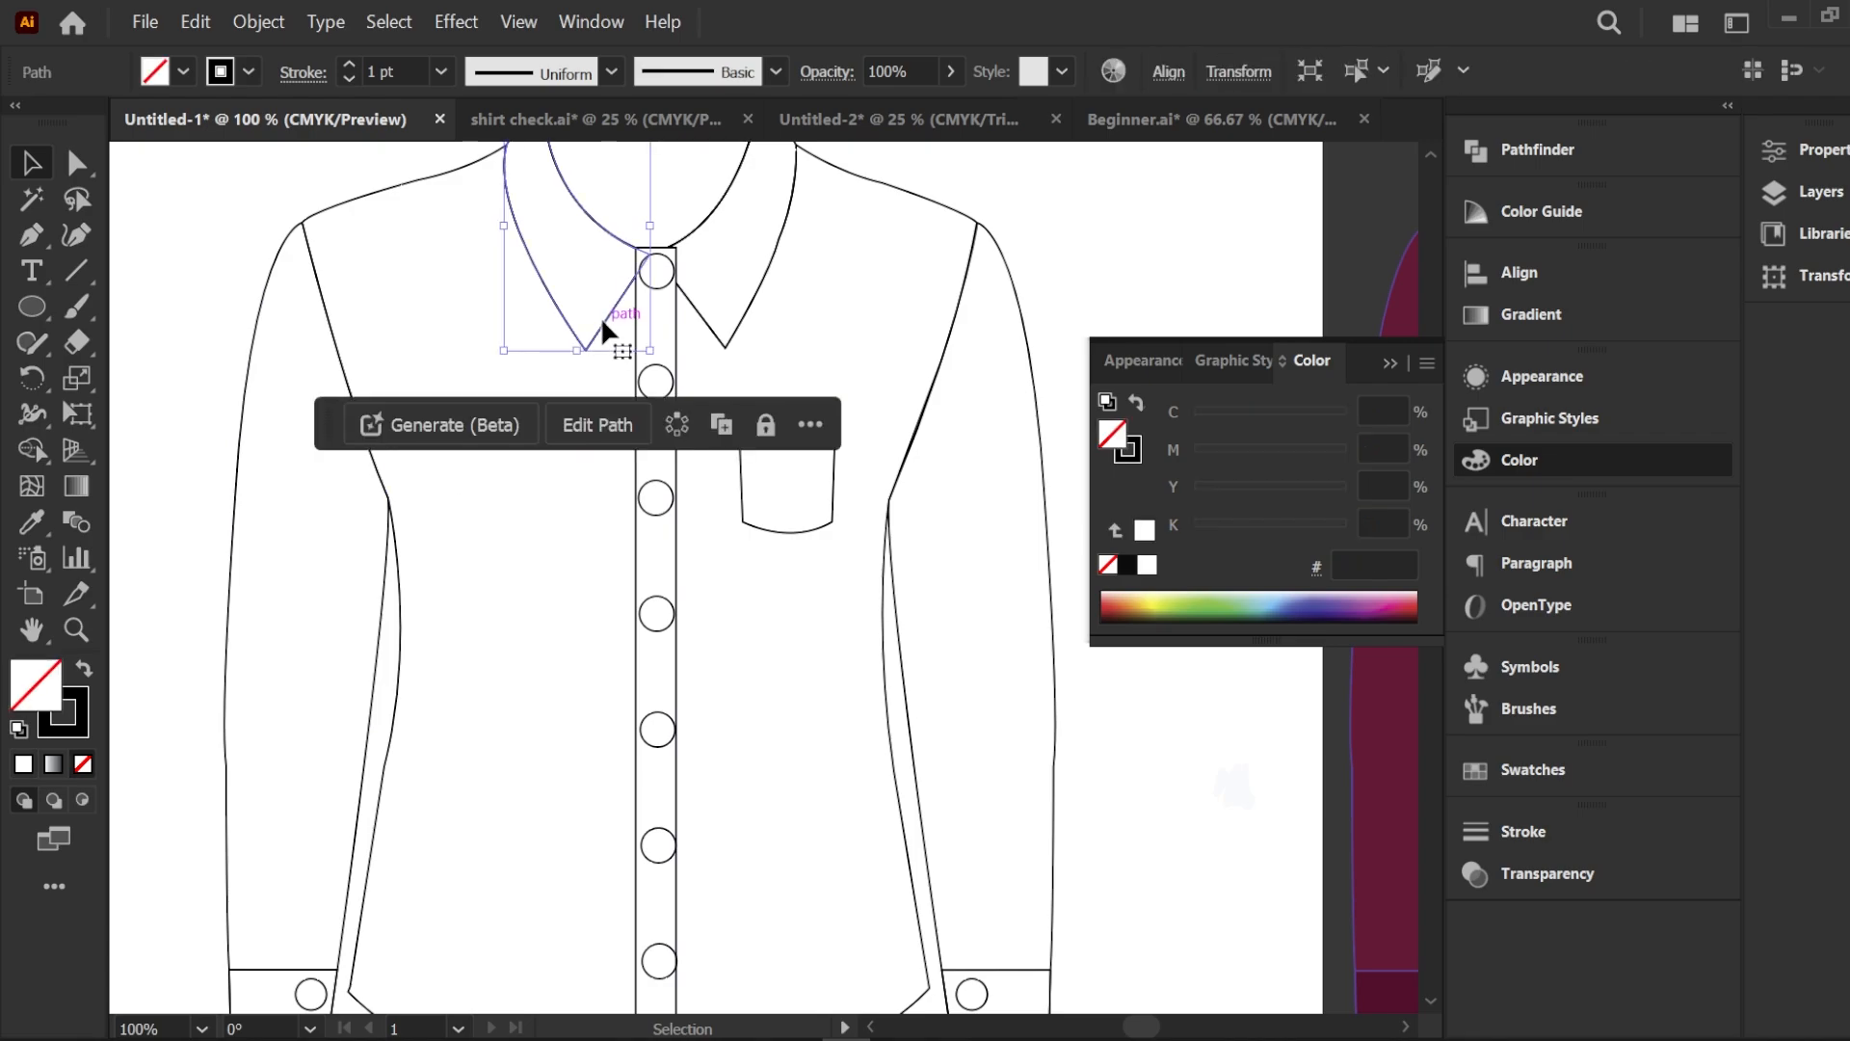
{"action": "left_click", "coordinate": [719, 337], "text": "shift"}
{"action": "right_click", "coordinate": [719, 336]}
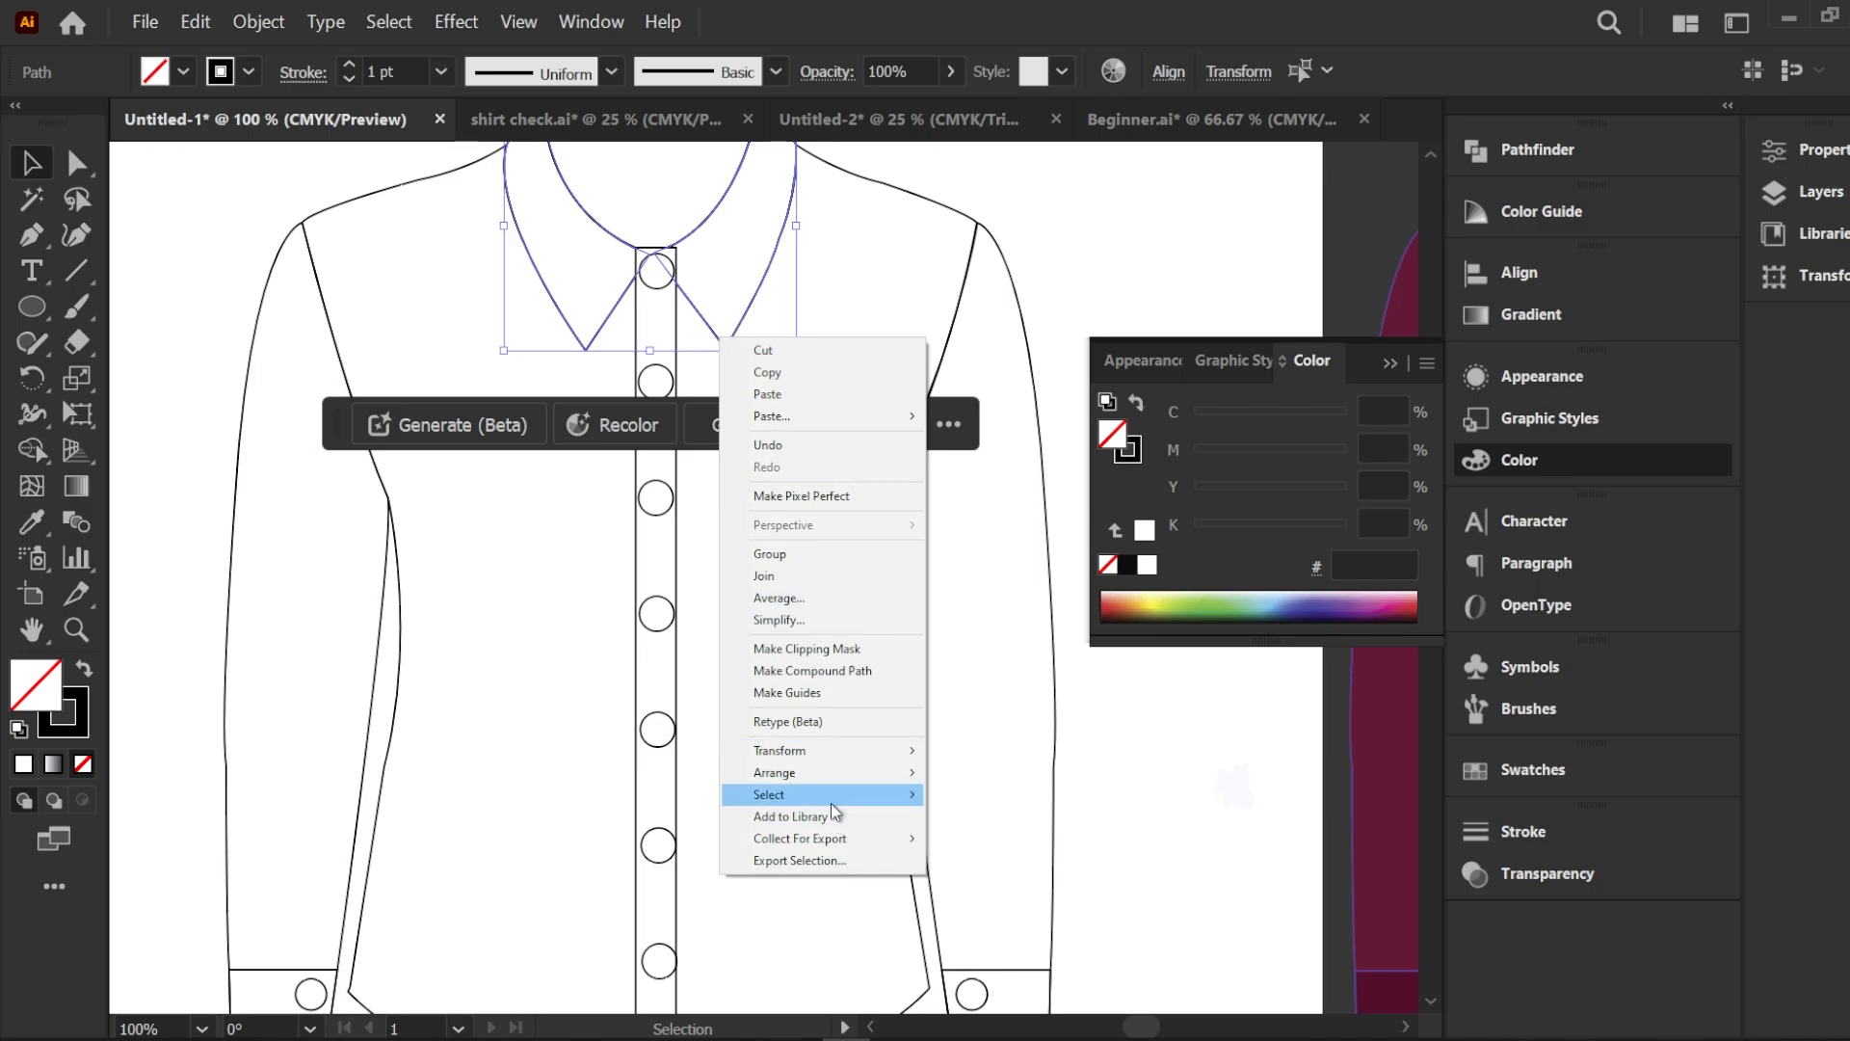
{"action": "mouse_move", "coordinate": [830, 799]}
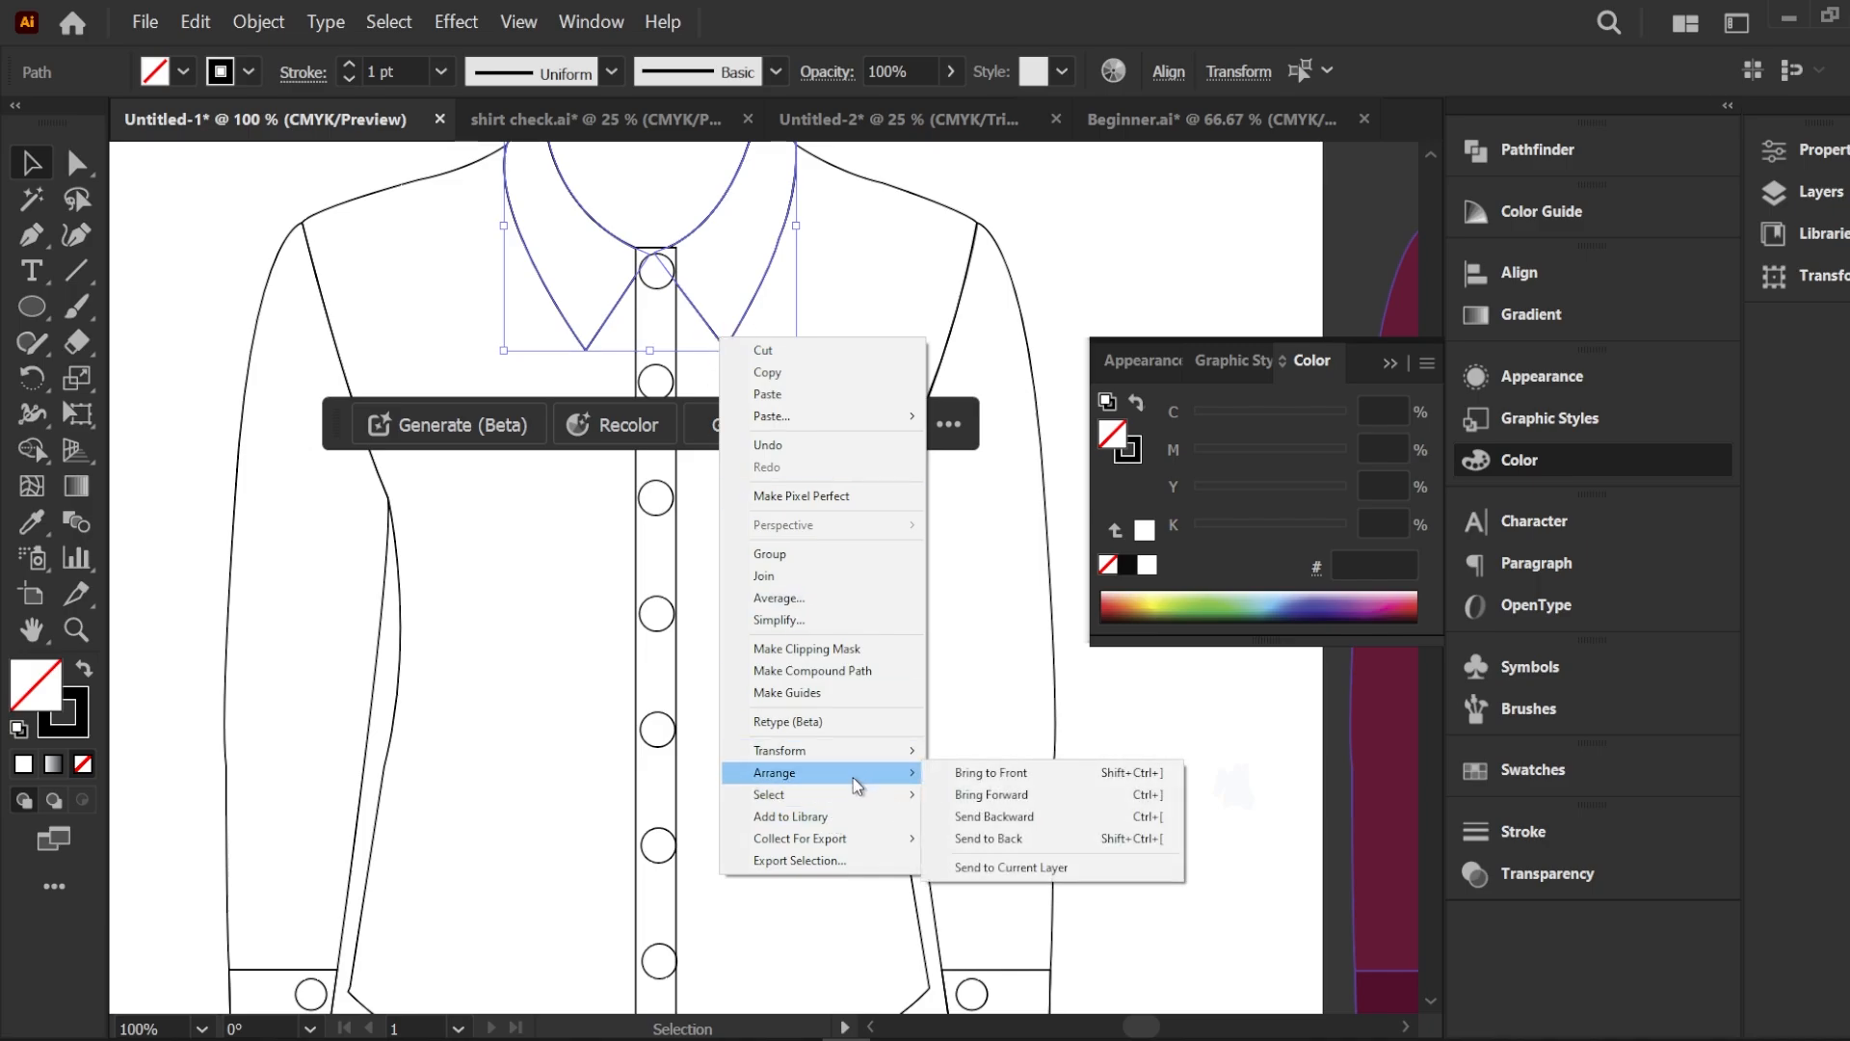
{"action": "left_click", "coordinate": [971, 776]}
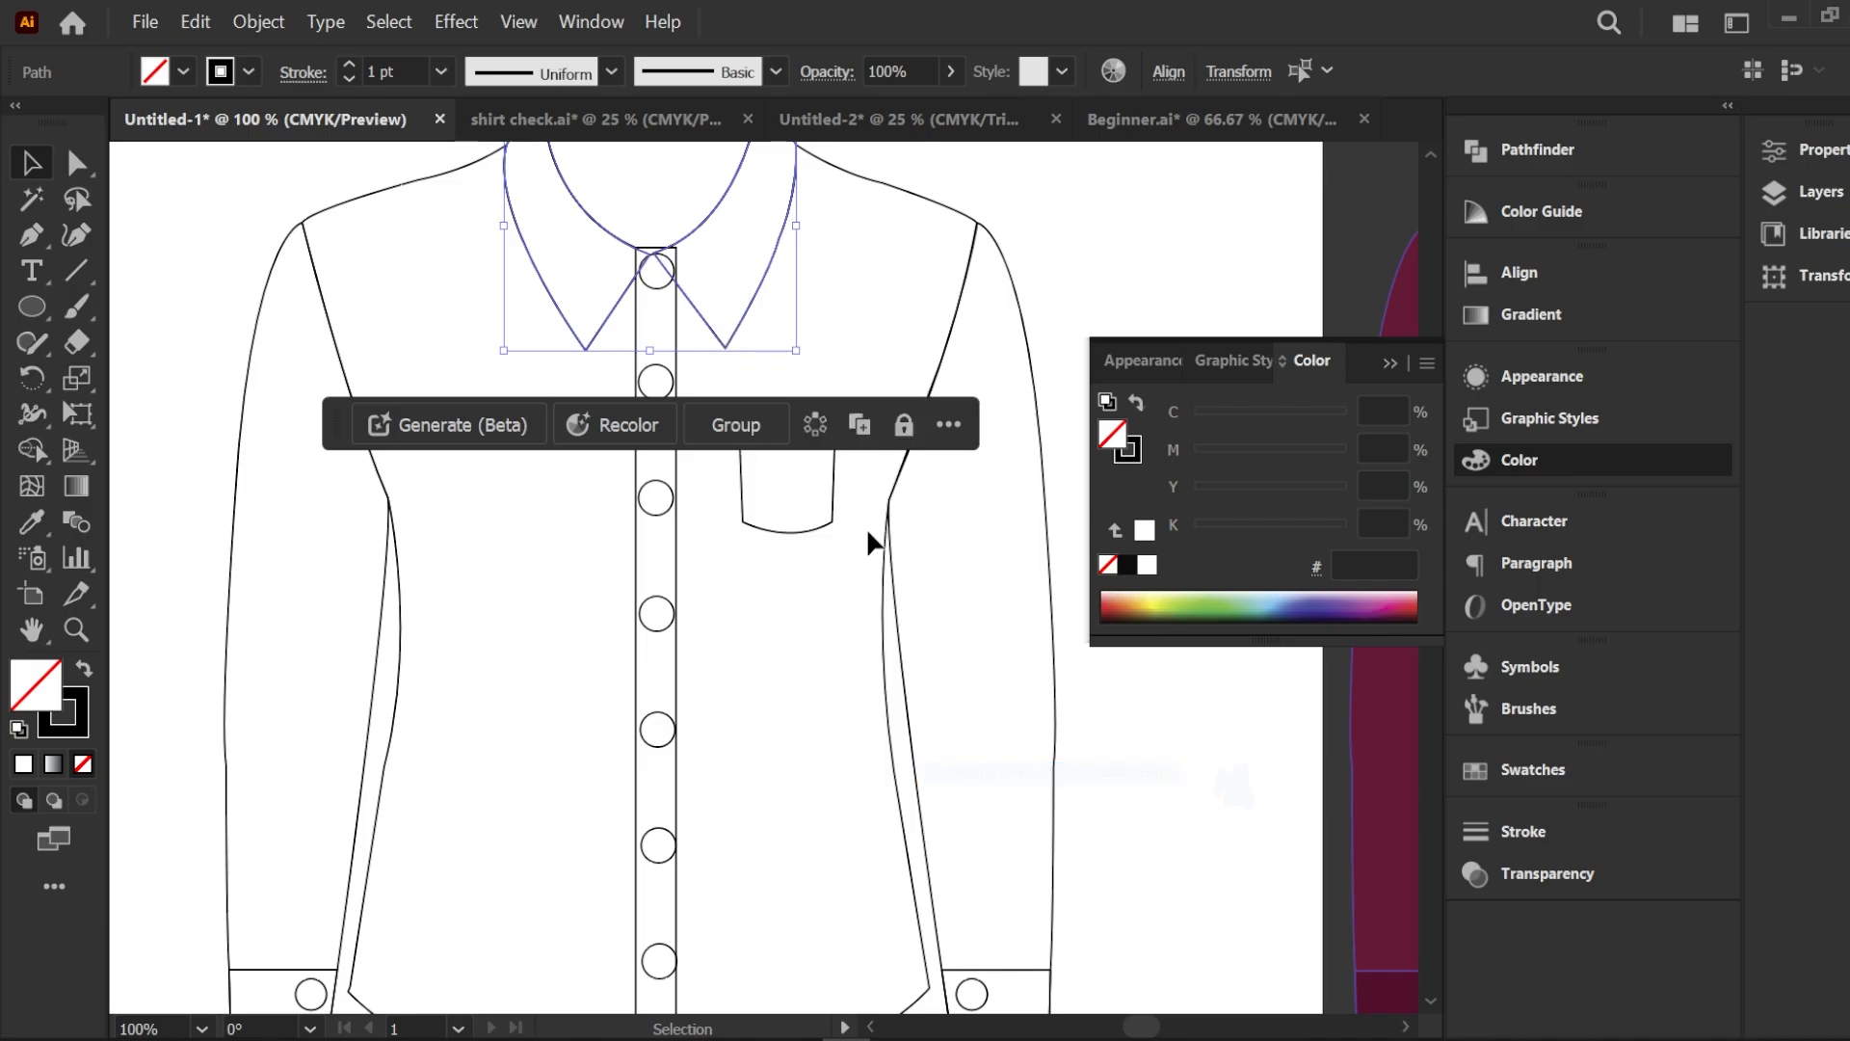
Fill both collar pieces with the off-white color F9F9F9 and deselect them
{"action": "double_click", "coordinate": [40, 525]}
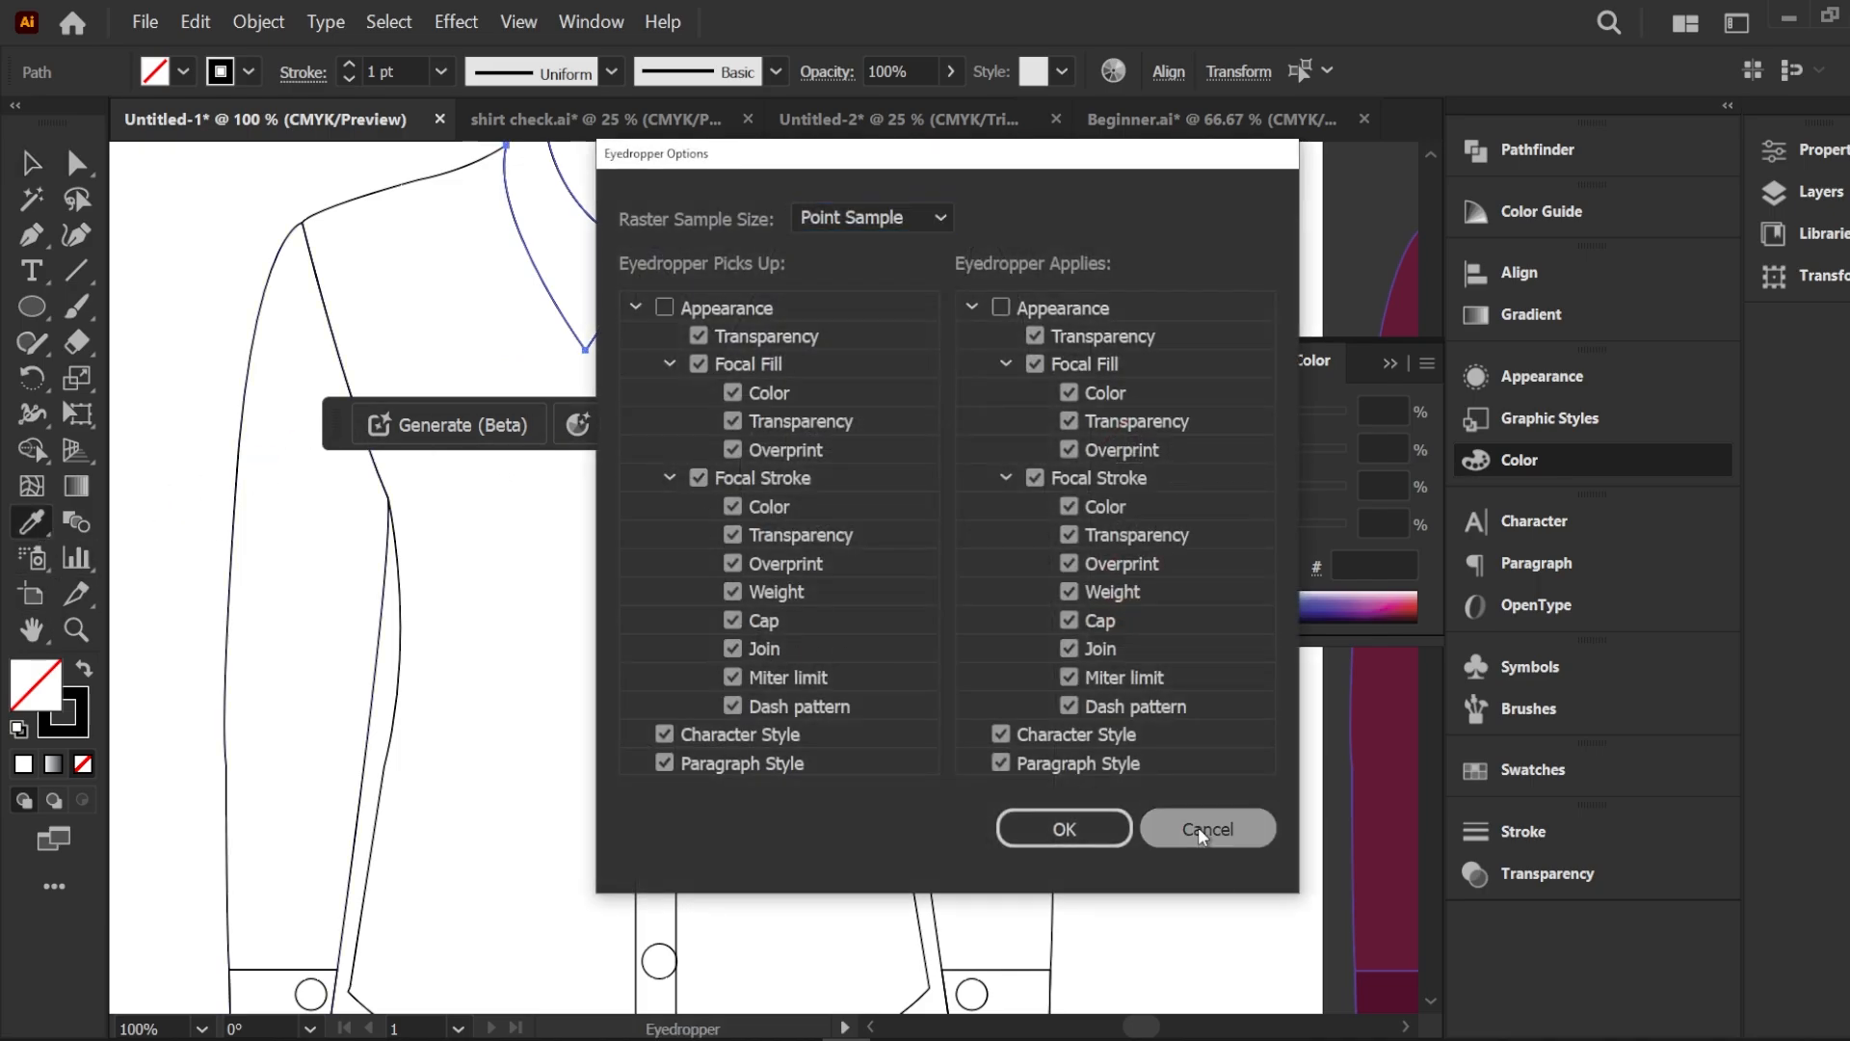
{"action": "left_click", "coordinate": [1201, 828]}
{"action": "double_click", "coordinate": [36, 682]}
{"action": "type", "text": "F9F9F9"}
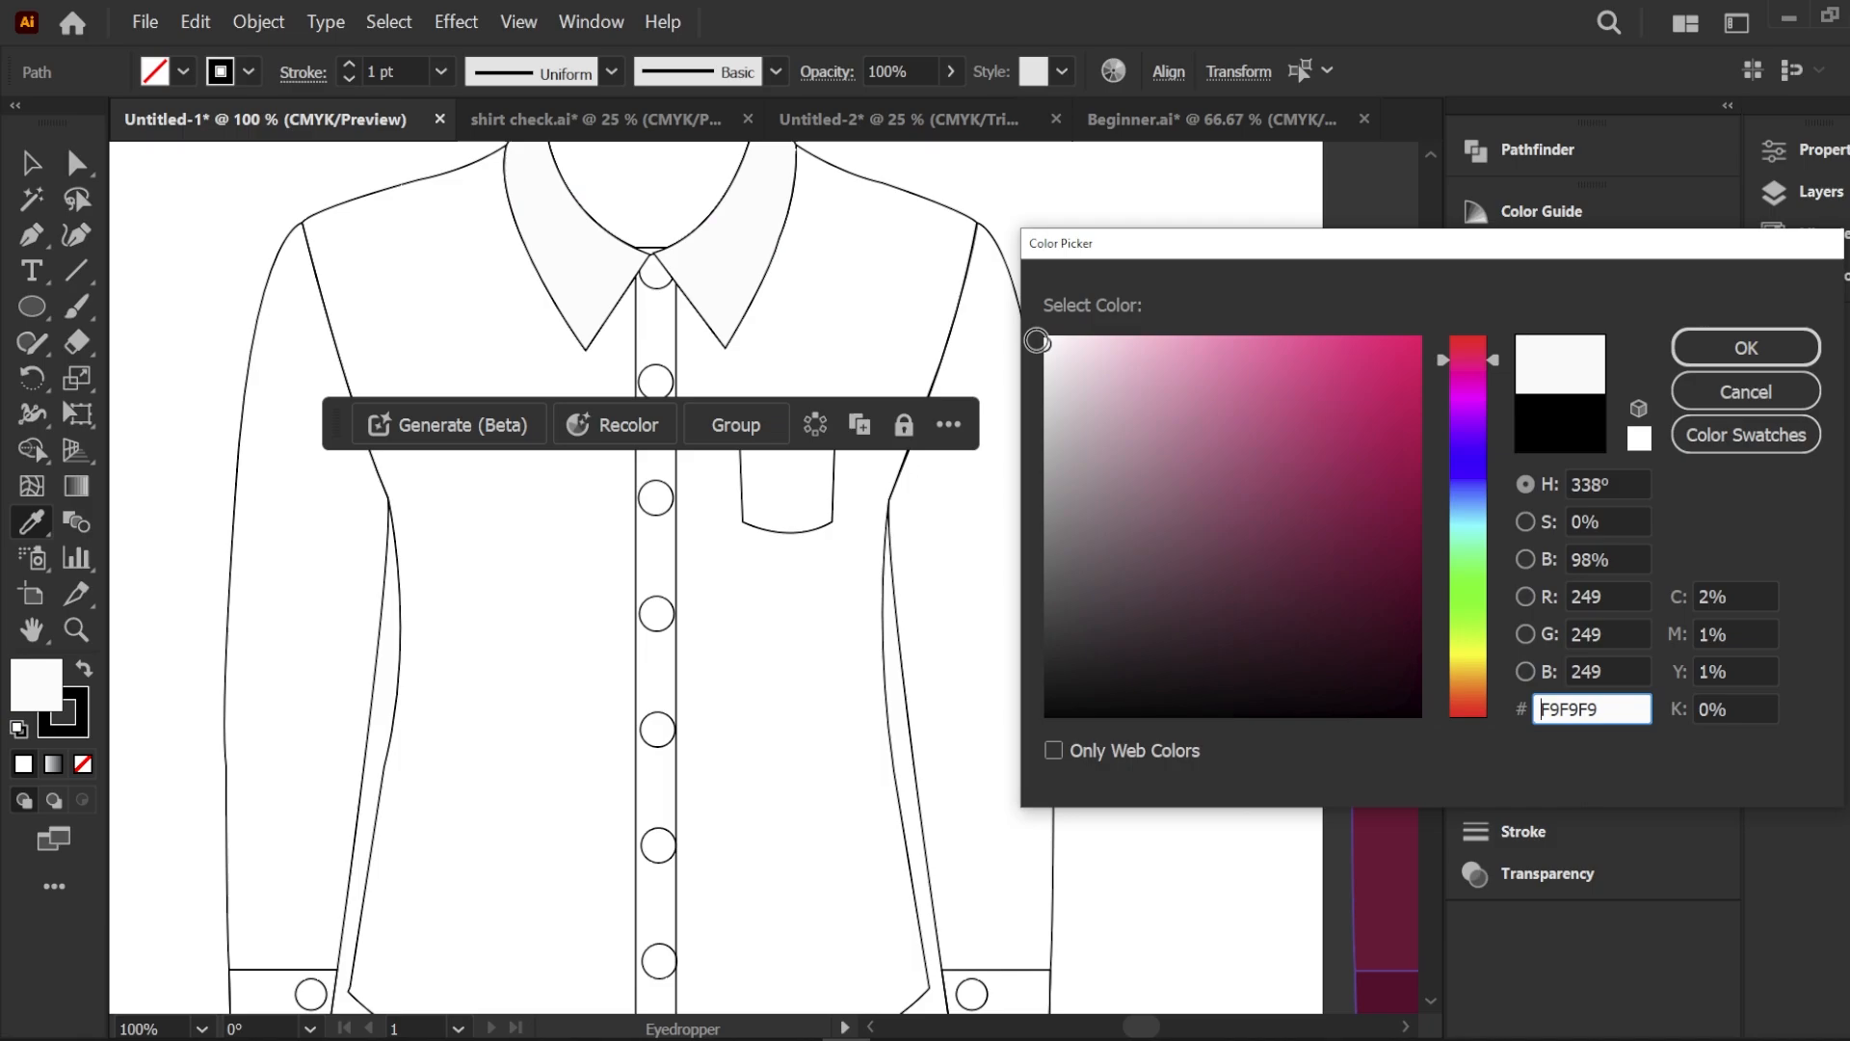
{"action": "left_click", "coordinate": [1767, 347]}
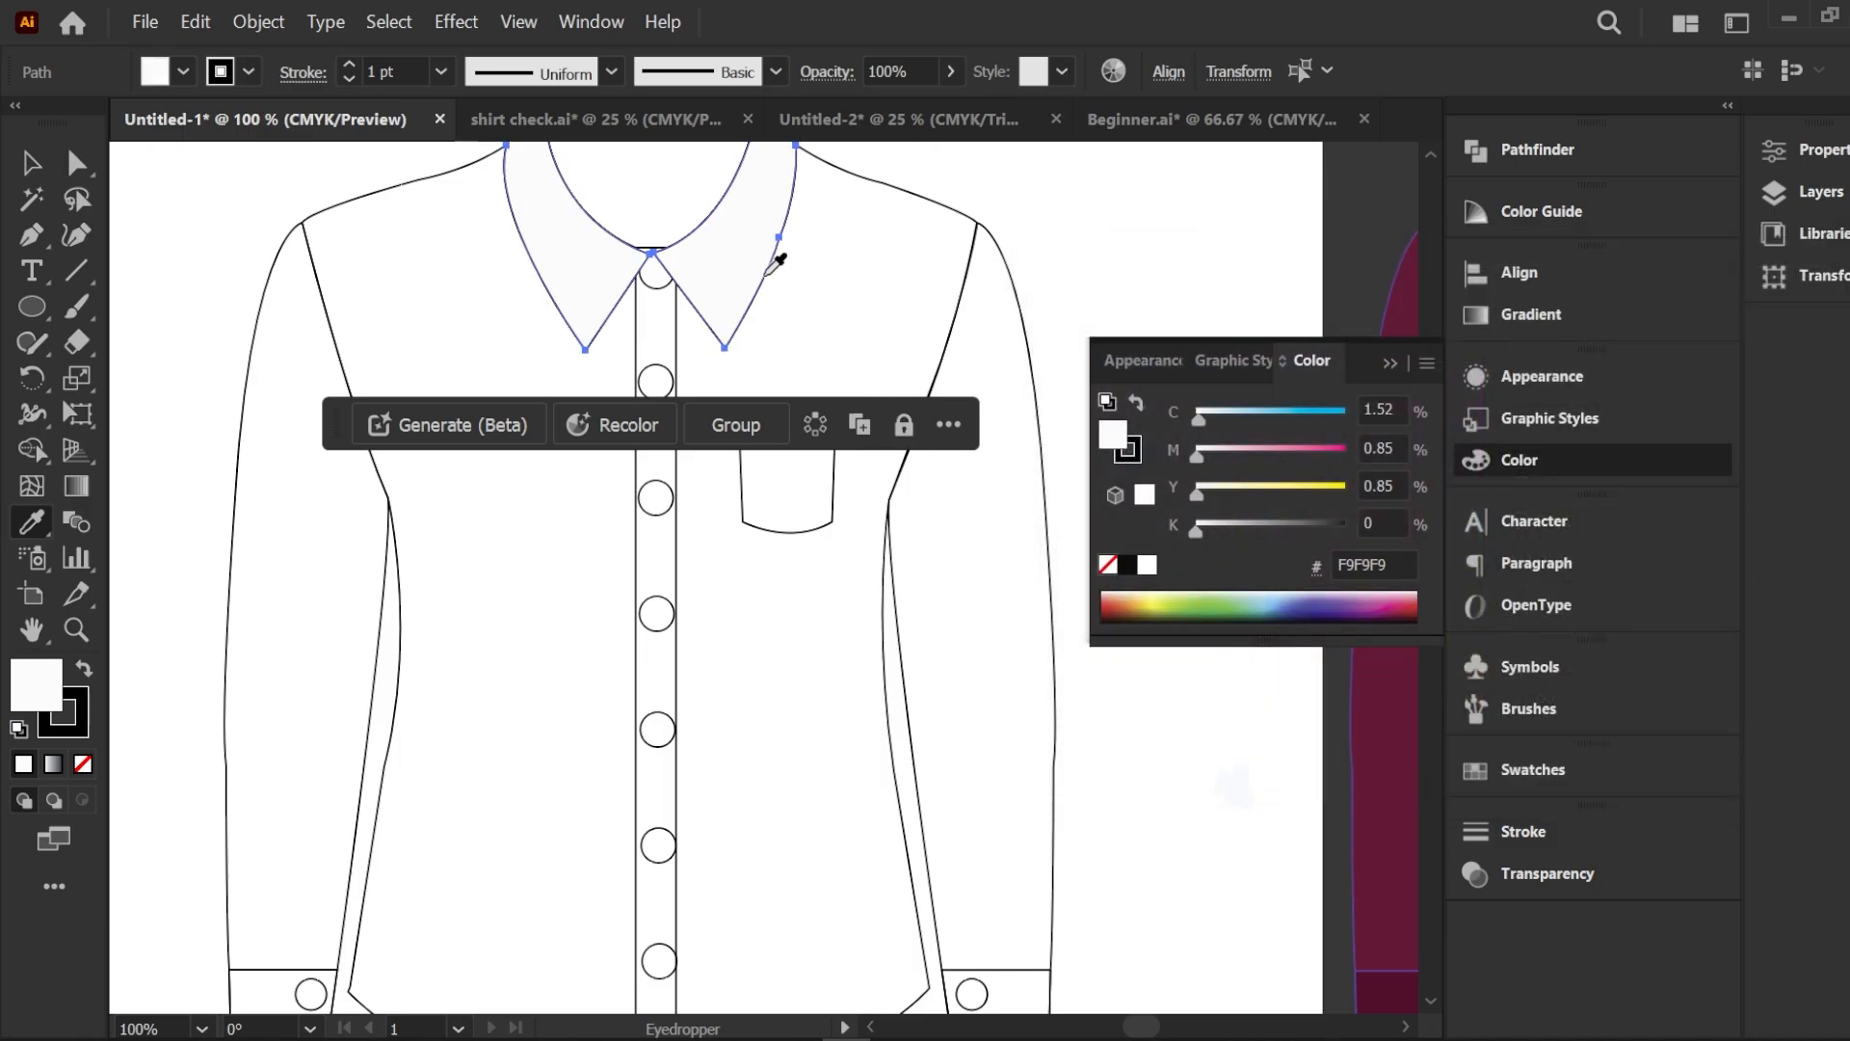
{"action": "left_click", "coordinate": [32, 164]}
{"action": "left_click", "coordinate": [462, 265]}
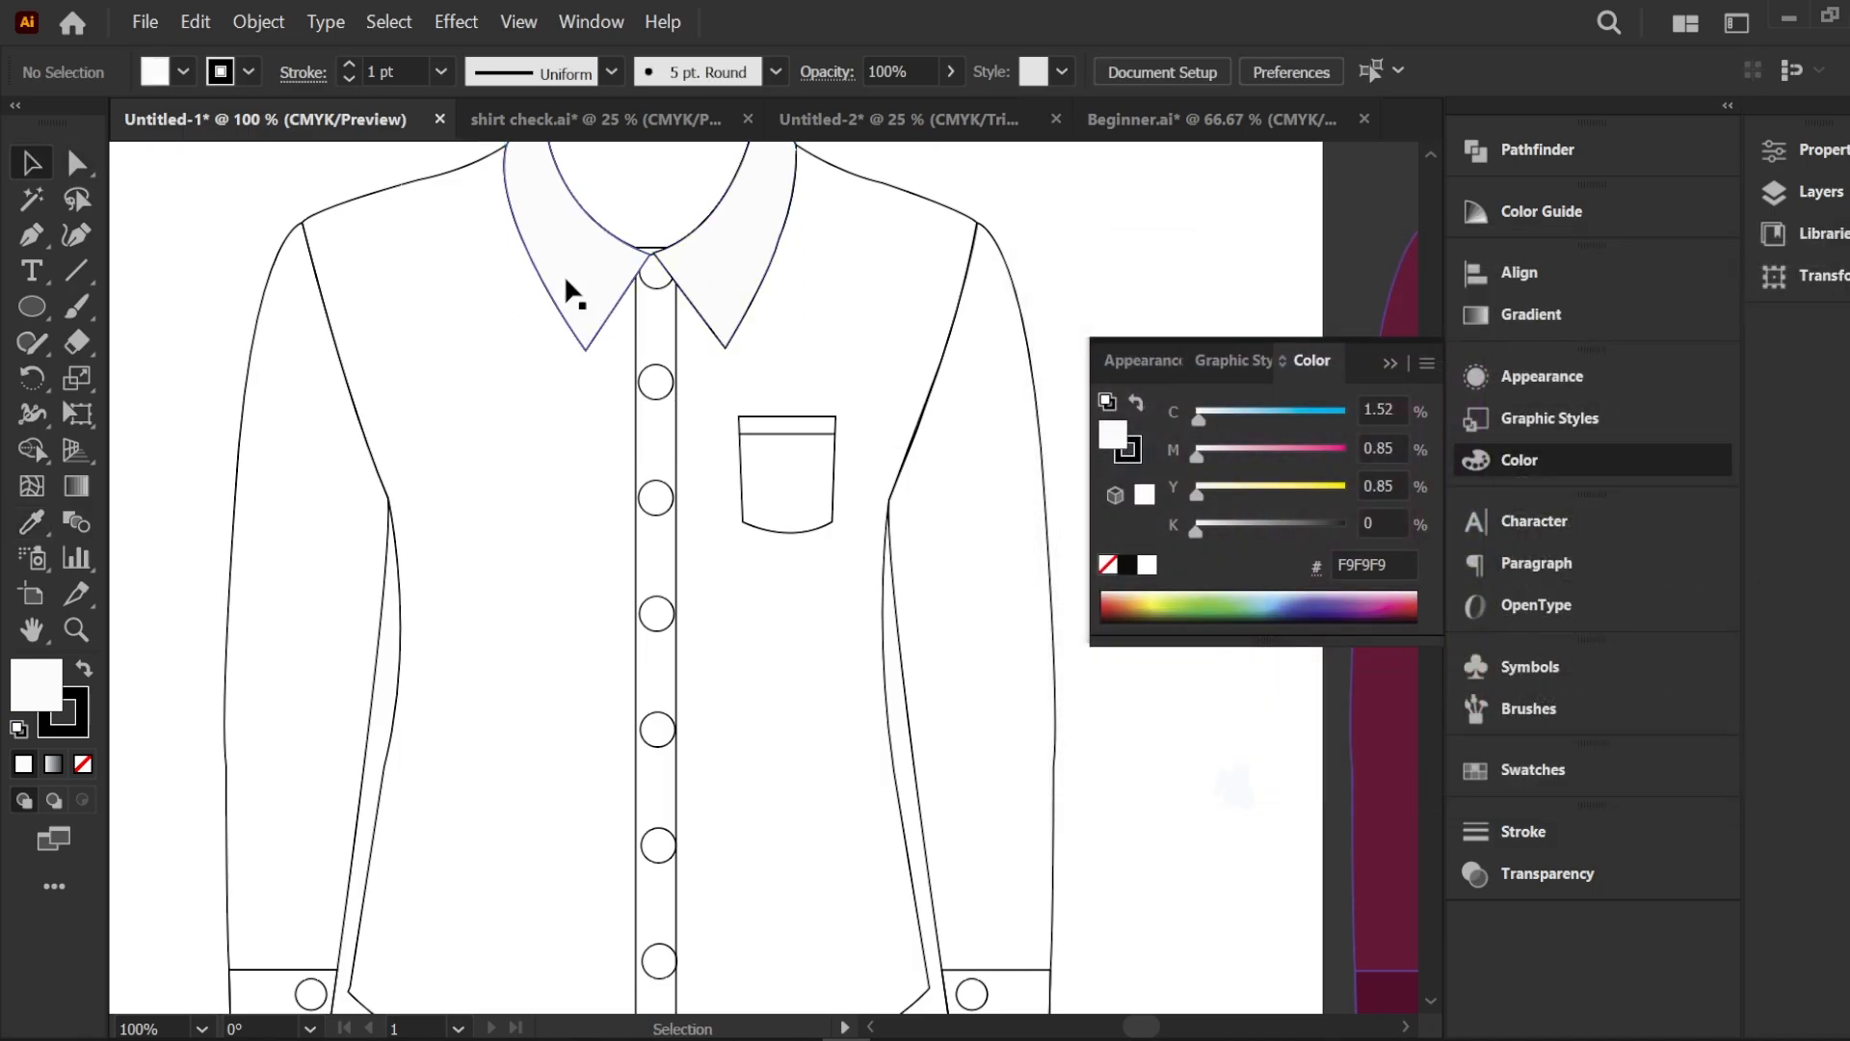
Bend the placket's straight top edge down to the point where the collar pieces meet, using the Curvature tool
{"action": "scroll", "coordinate": [700, 229], "scroll_direction": "up", "scroll_amount": 6}
{"action": "scroll", "coordinate": [533, 310], "scroll_direction": "up", "scroll_amount": 1}
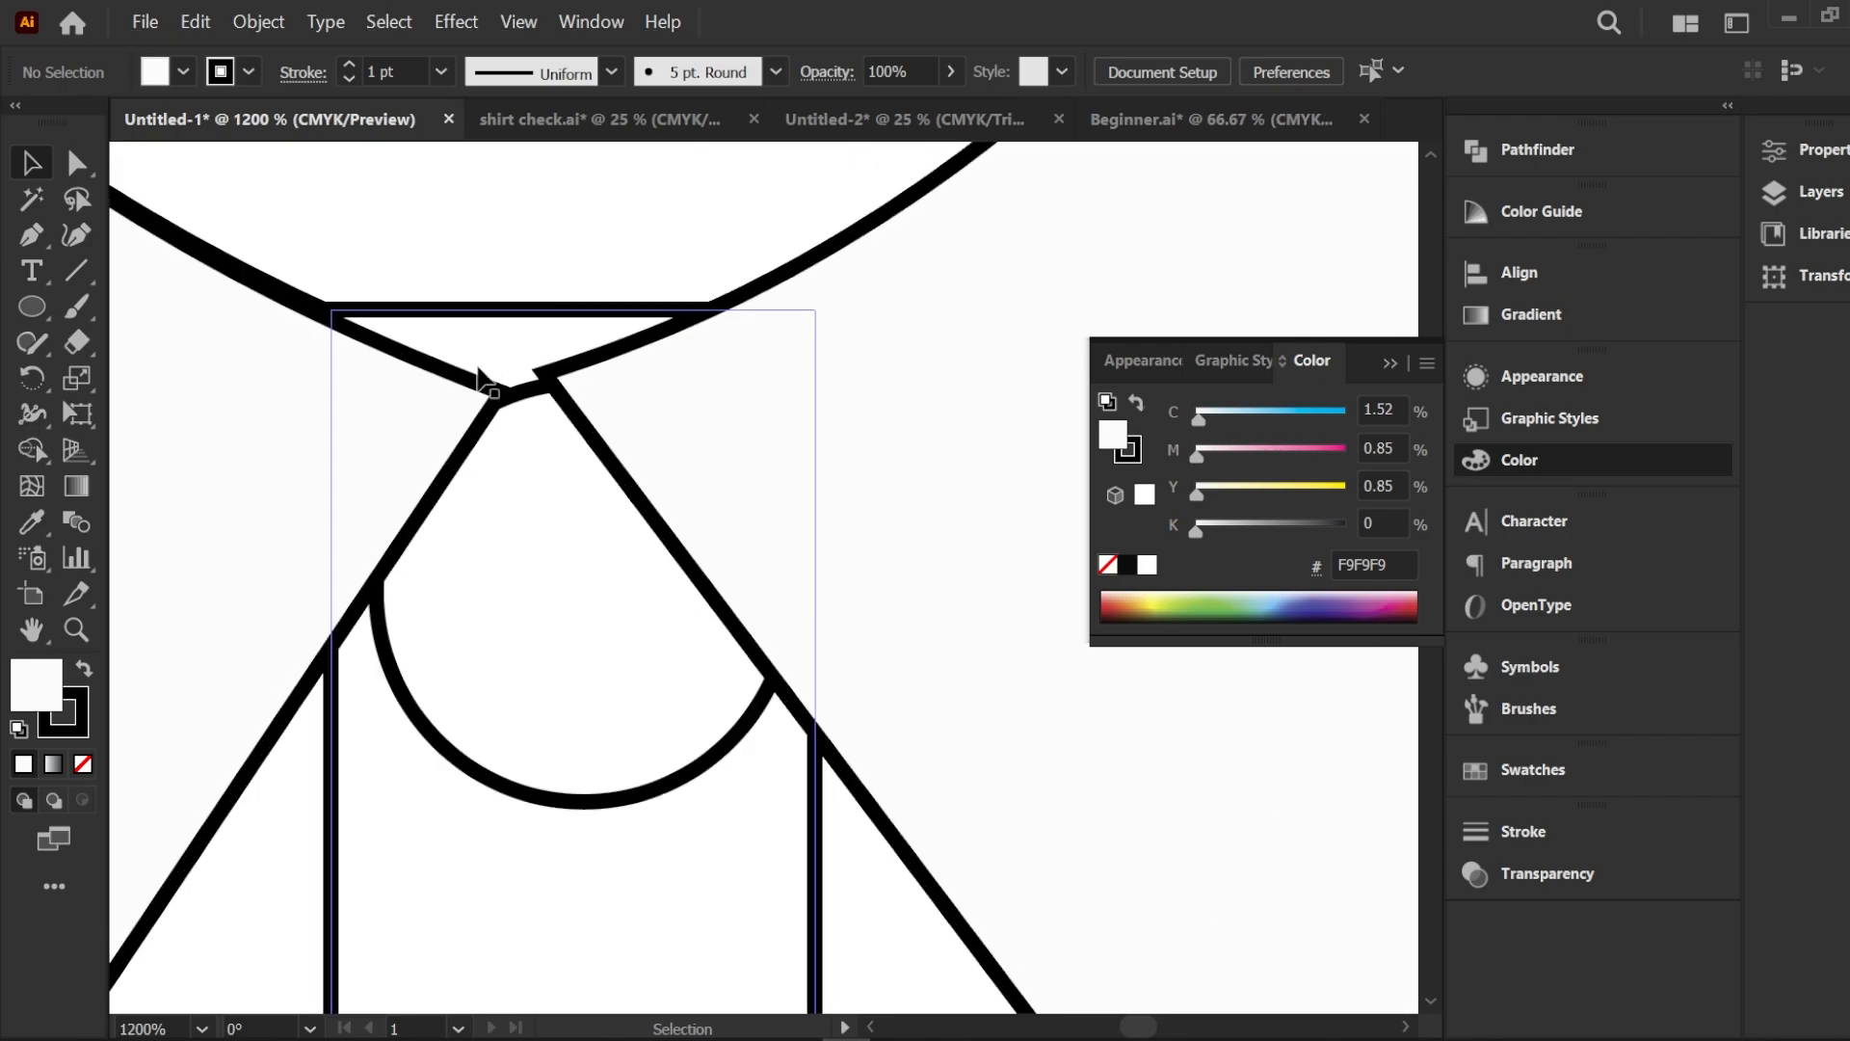
{"action": "left_click", "coordinate": [76, 164]}
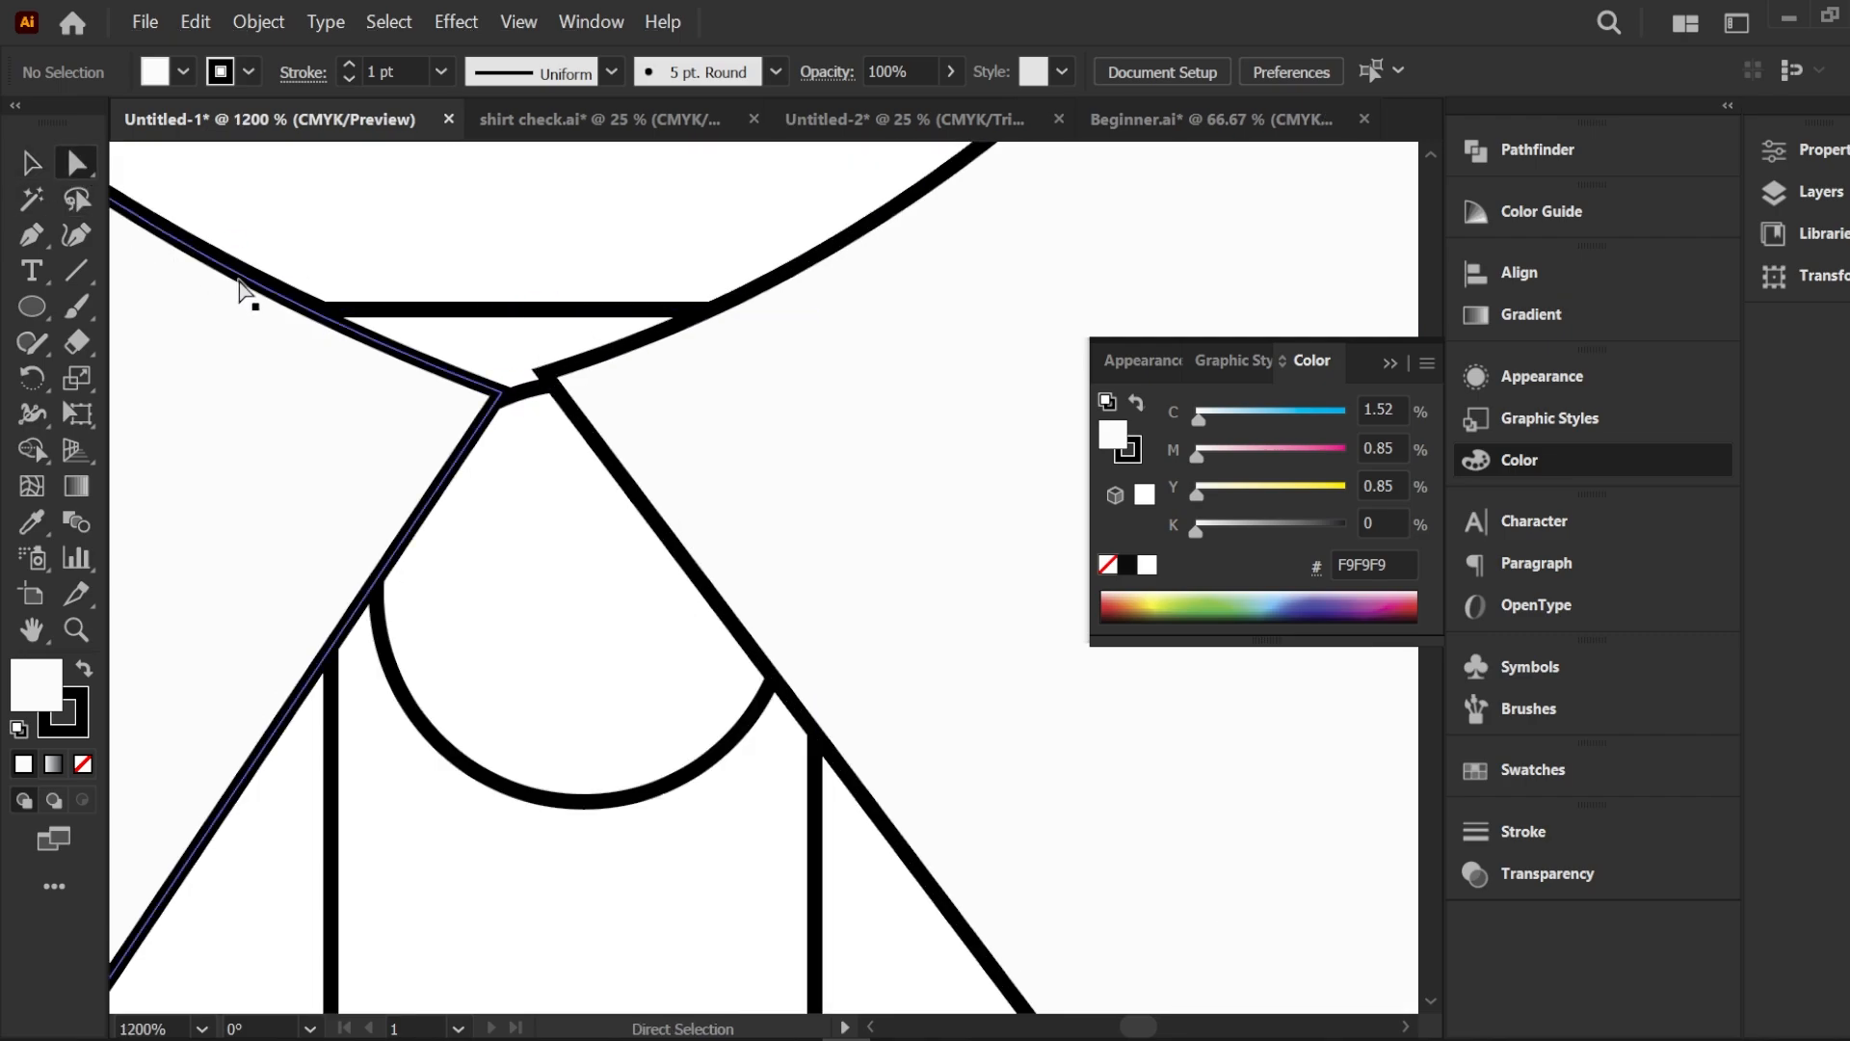
{"action": "left_click", "coordinate": [377, 310]}
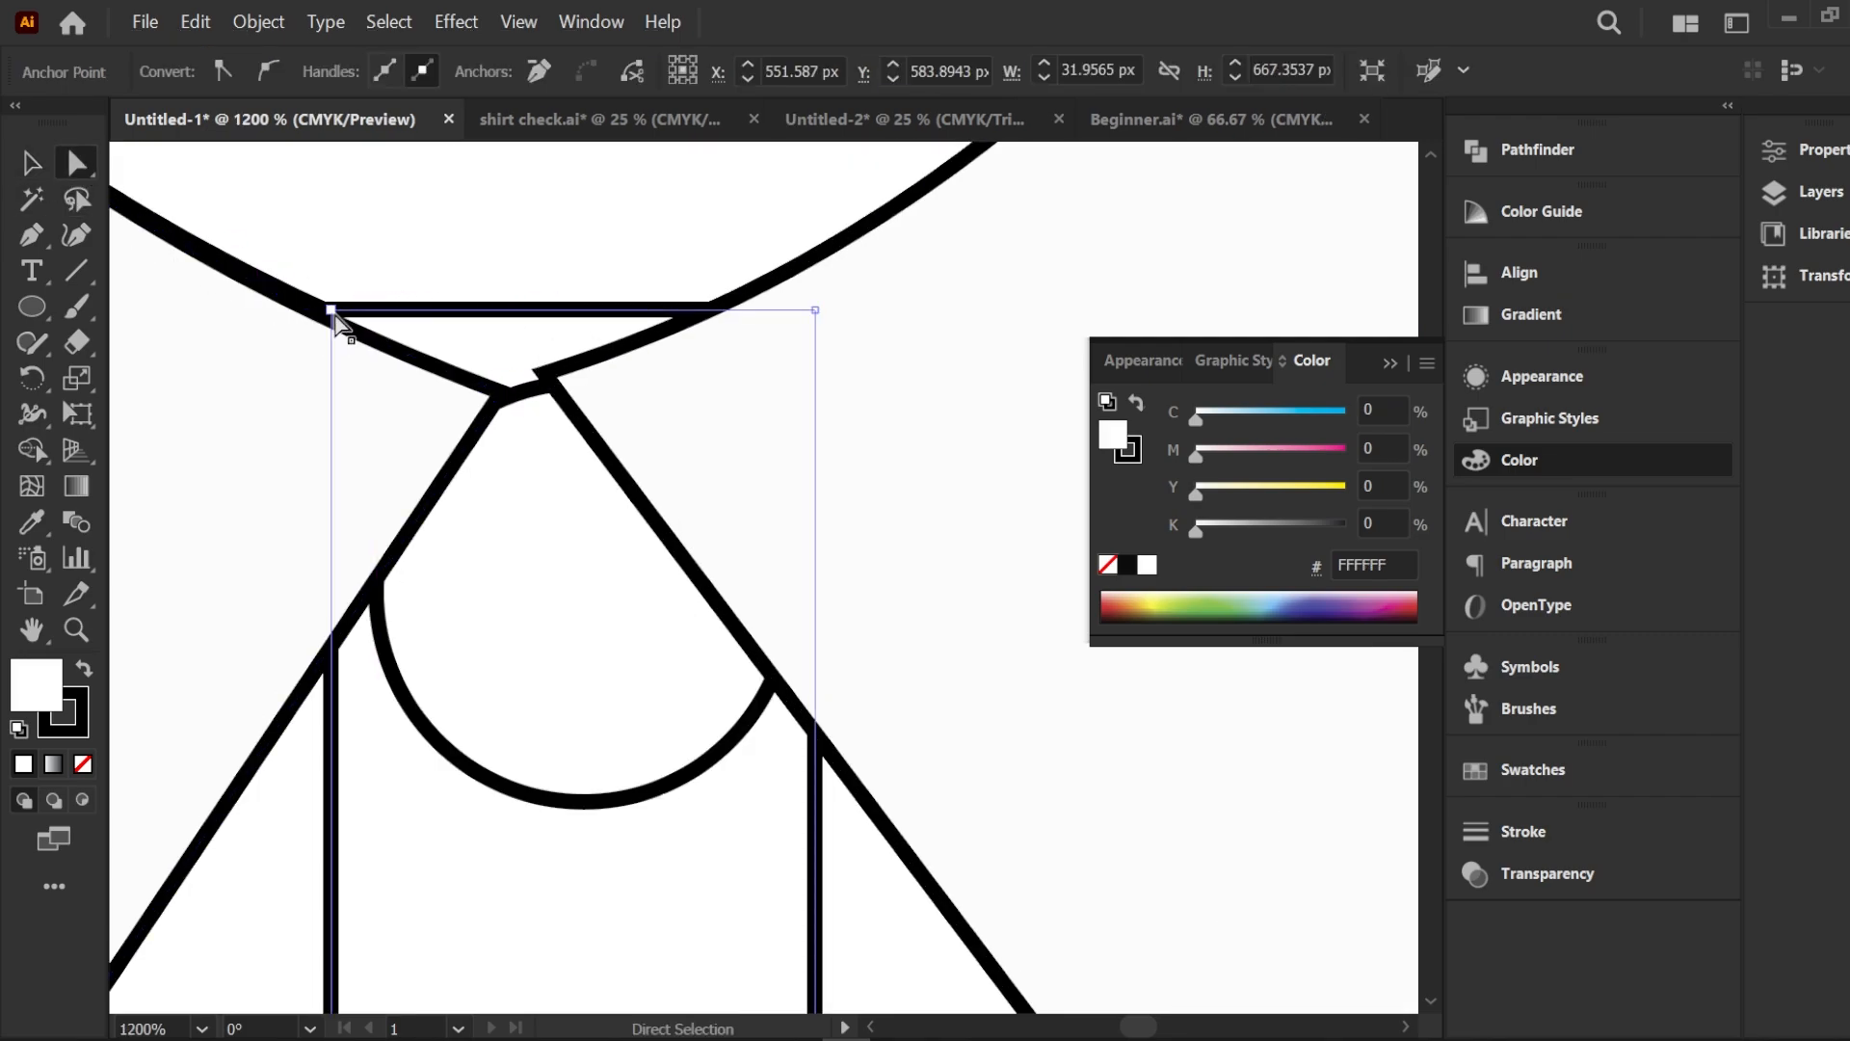
{"action": "left_click_drag", "start_coordinate": [331, 310], "coordinate": [331, 309]}
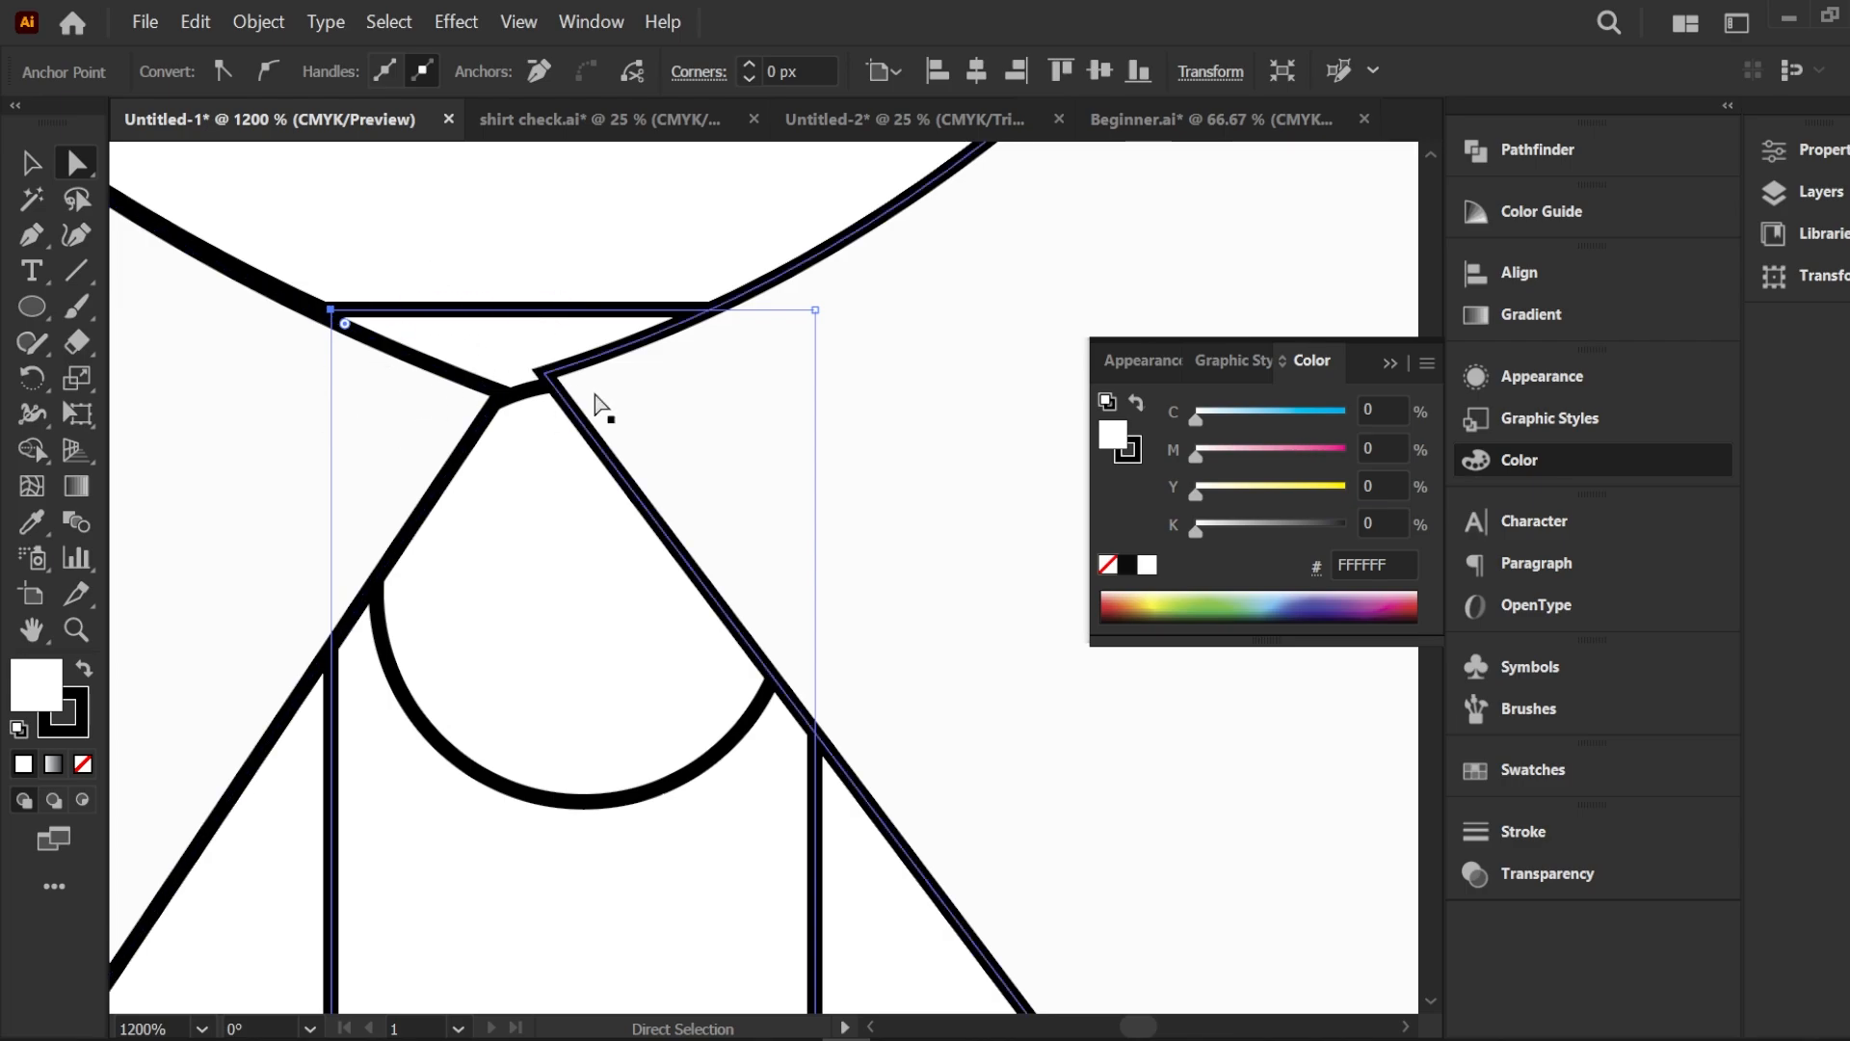
{"action": "left_click", "coordinate": [36, 202]}
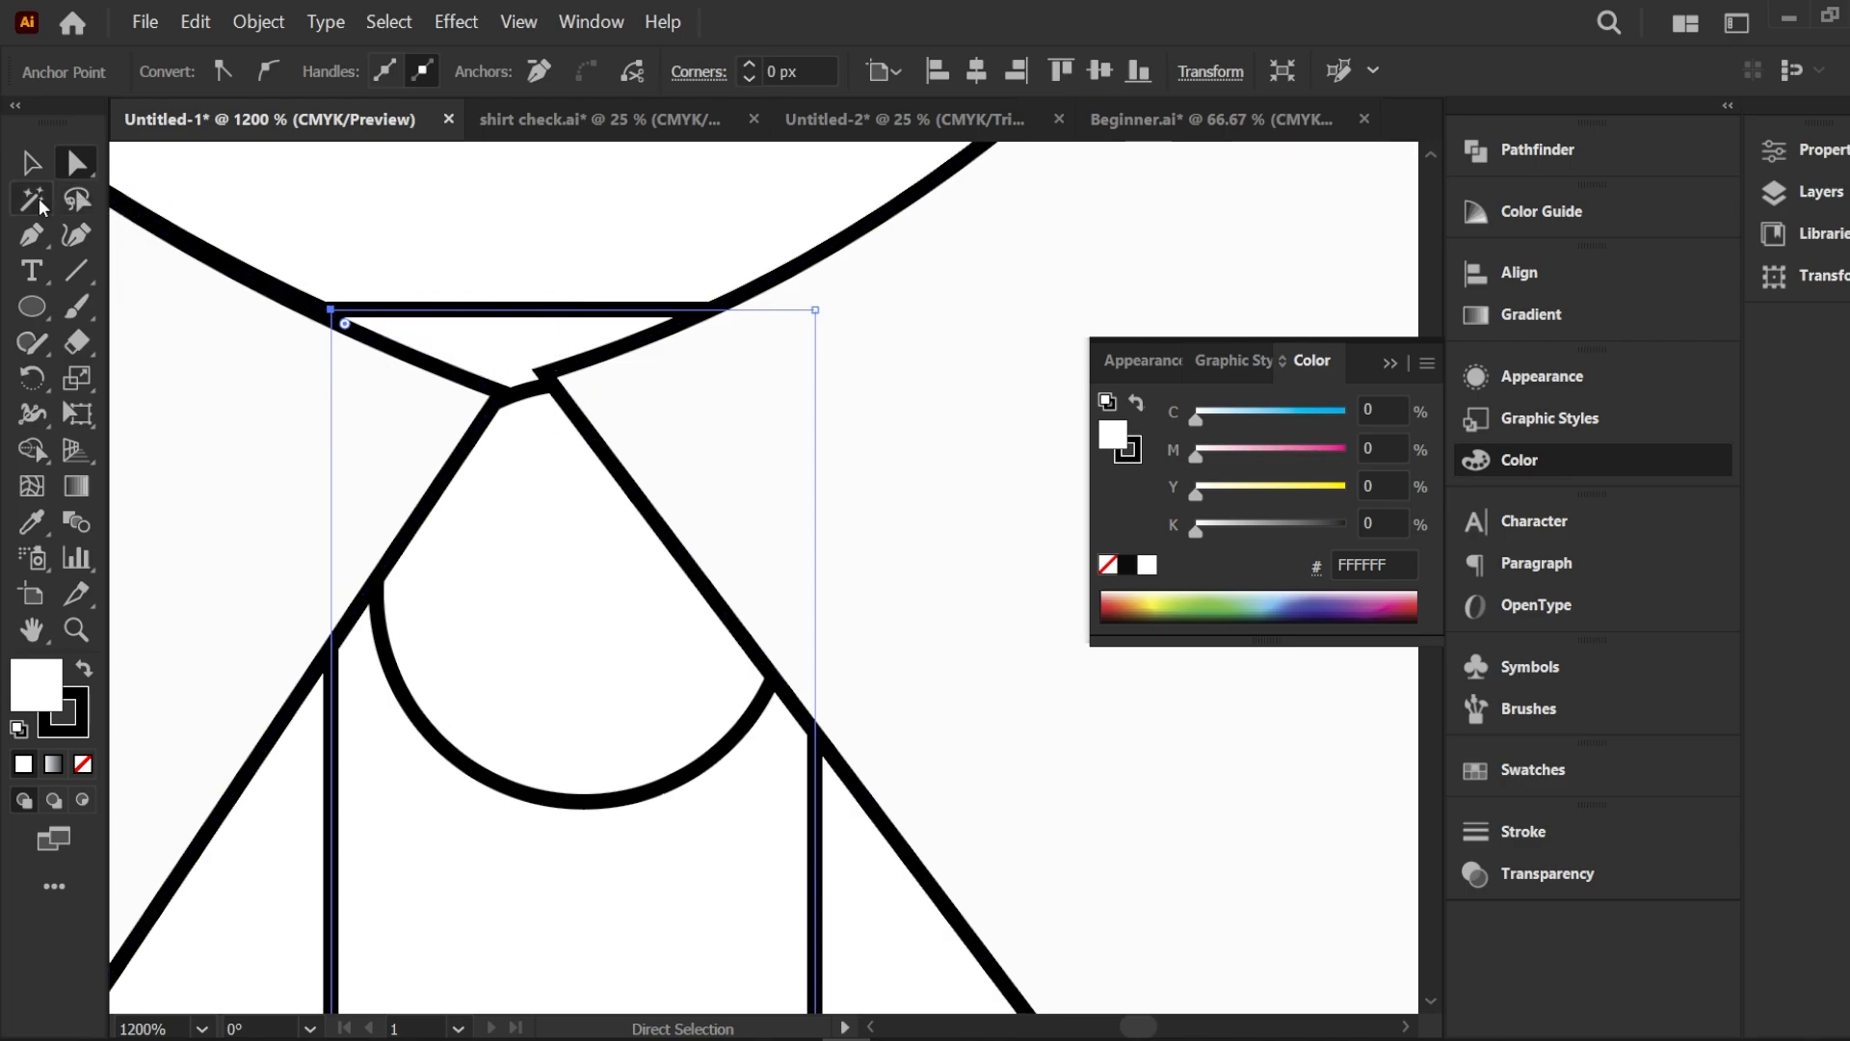
{"action": "left_click_drag", "start_coordinate": [39, 234], "coordinate": [112, 339]}
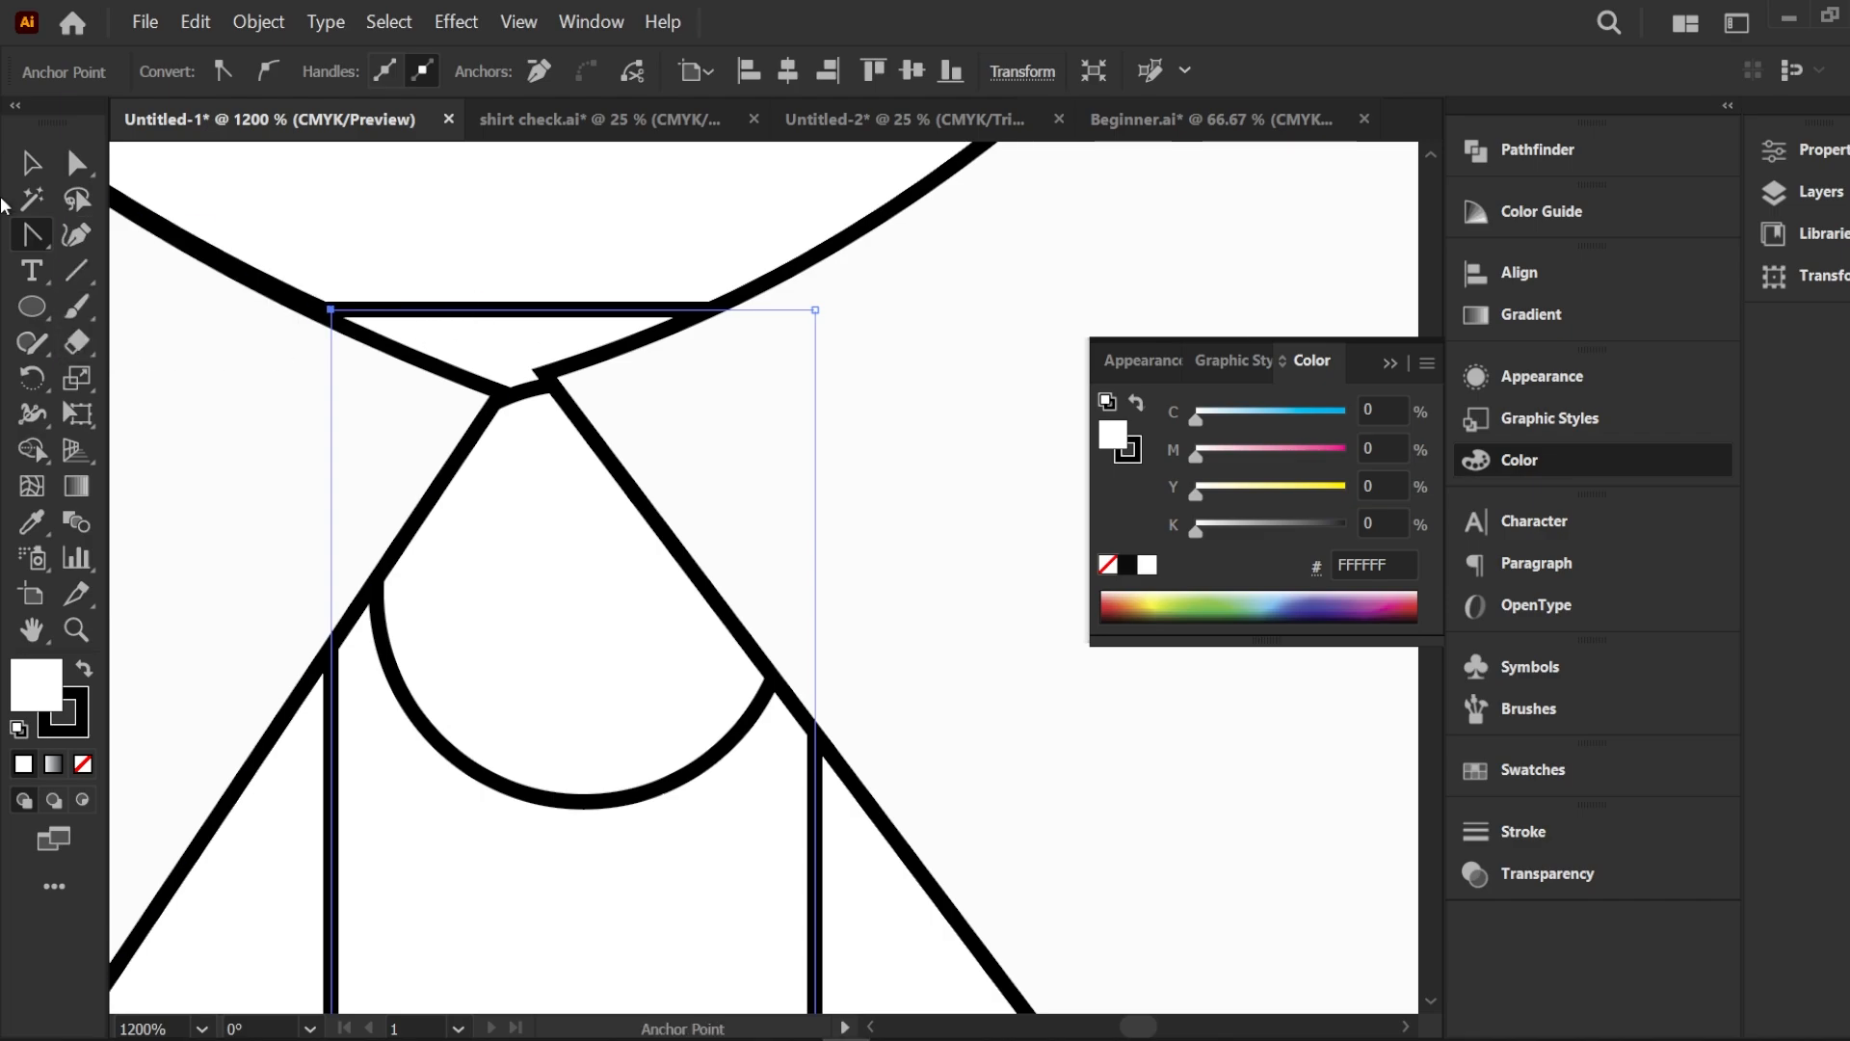
{"action": "left_click", "coordinate": [79, 241]}
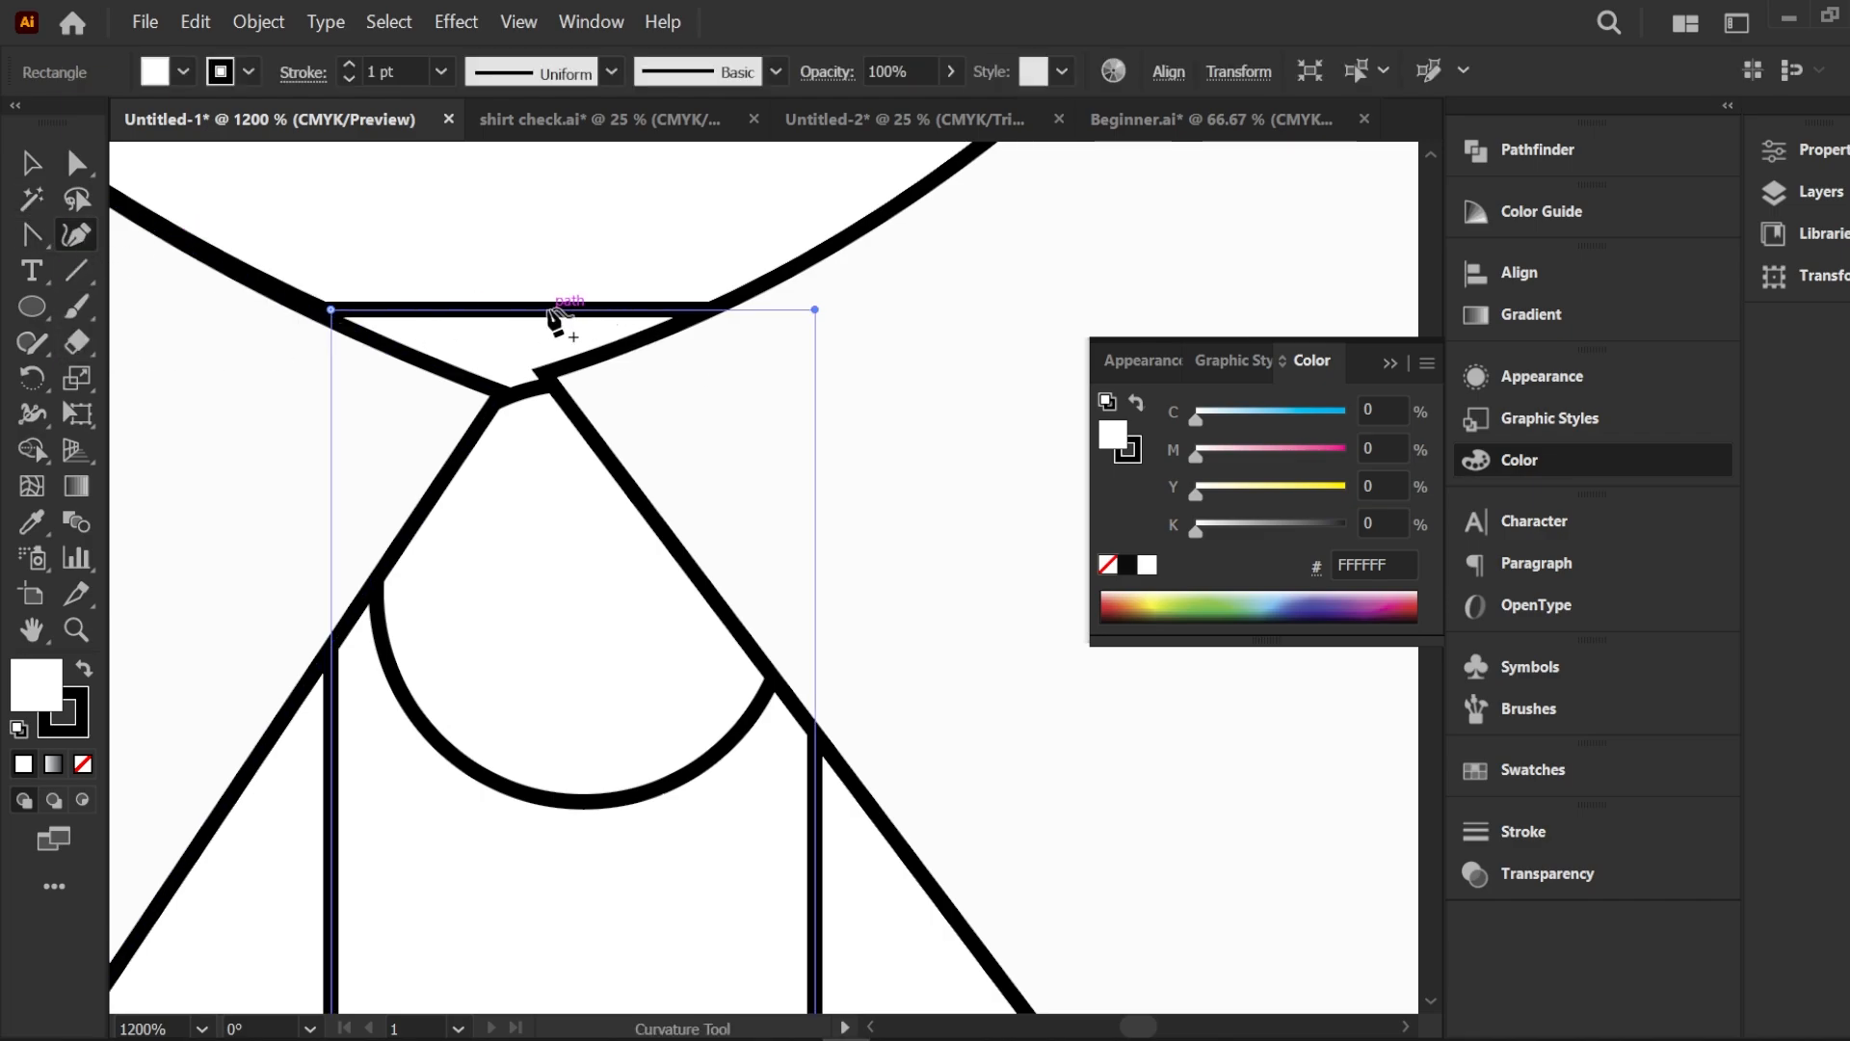
{"action": "left_click_drag", "start_coordinate": [551, 310], "coordinate": [536, 392]}
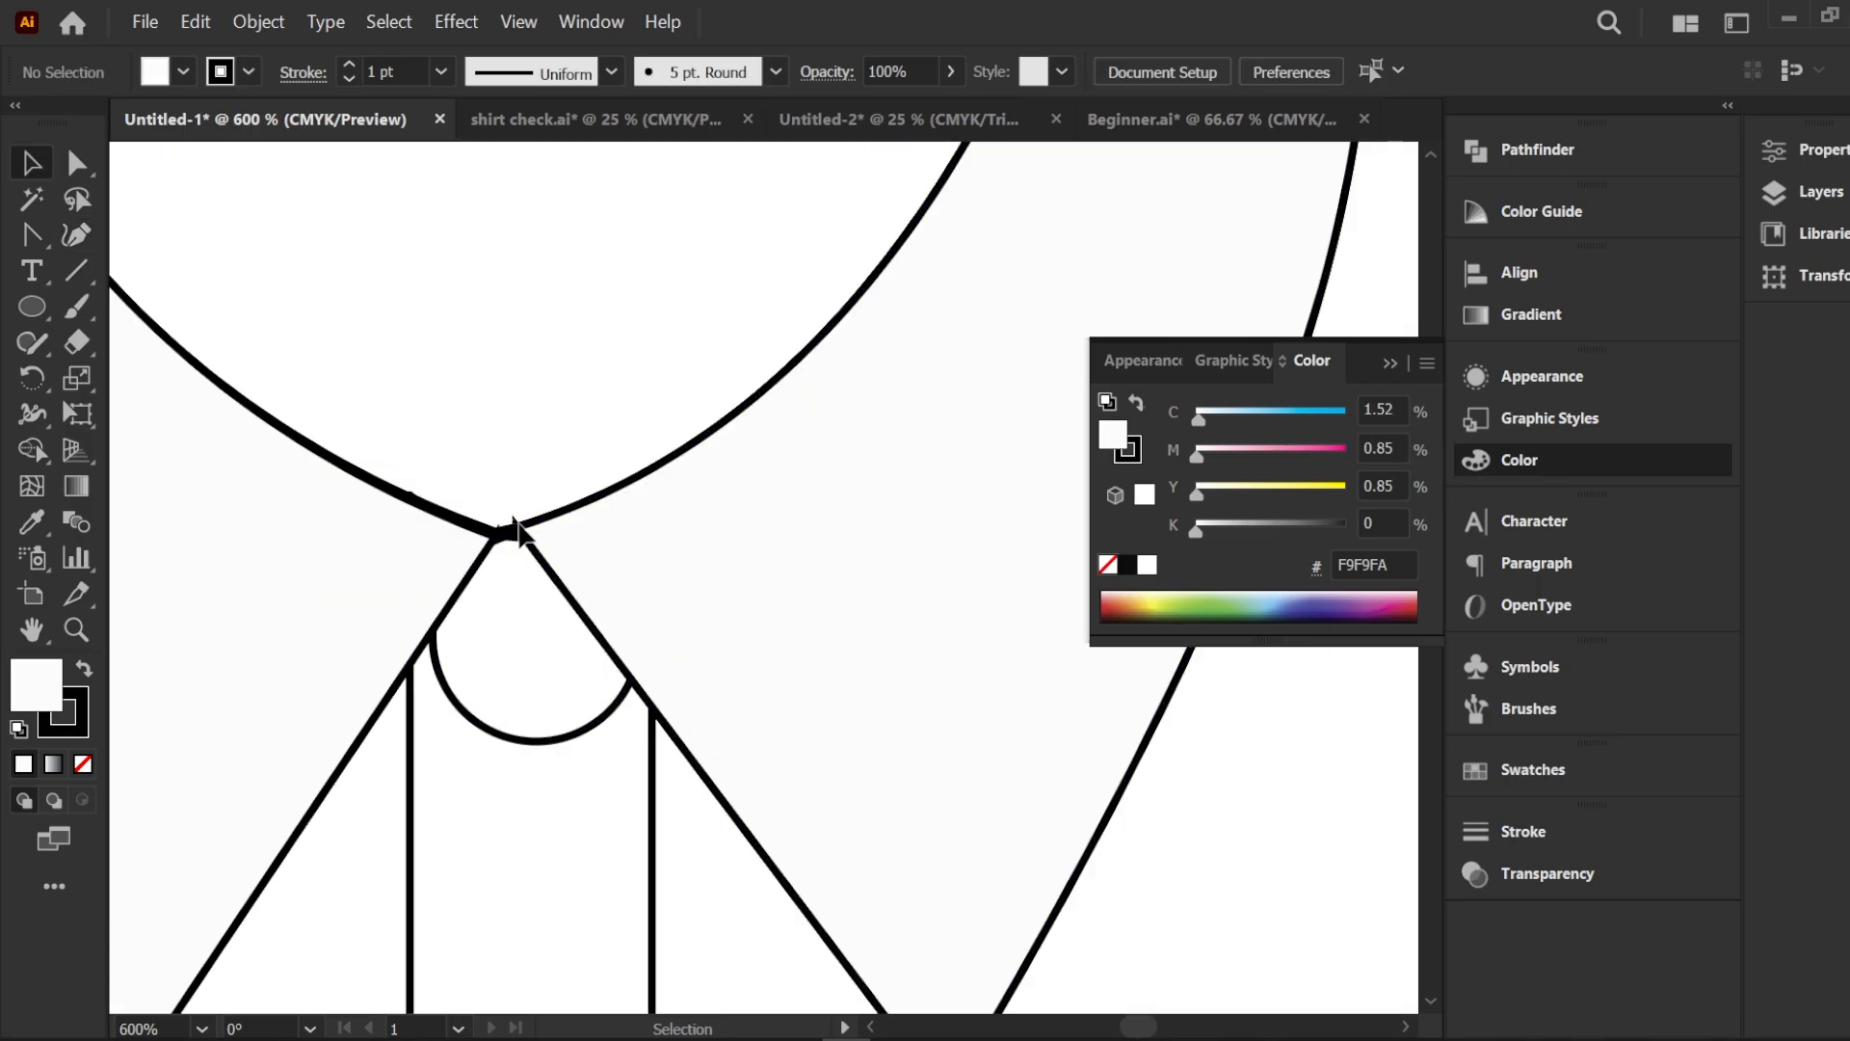
Select all shapes meeting at the collar's front point, open their stroke options, and deselect them
{"action": "left_click", "coordinate": [516, 528]}
{"action": "left_click", "coordinate": [477, 474]}
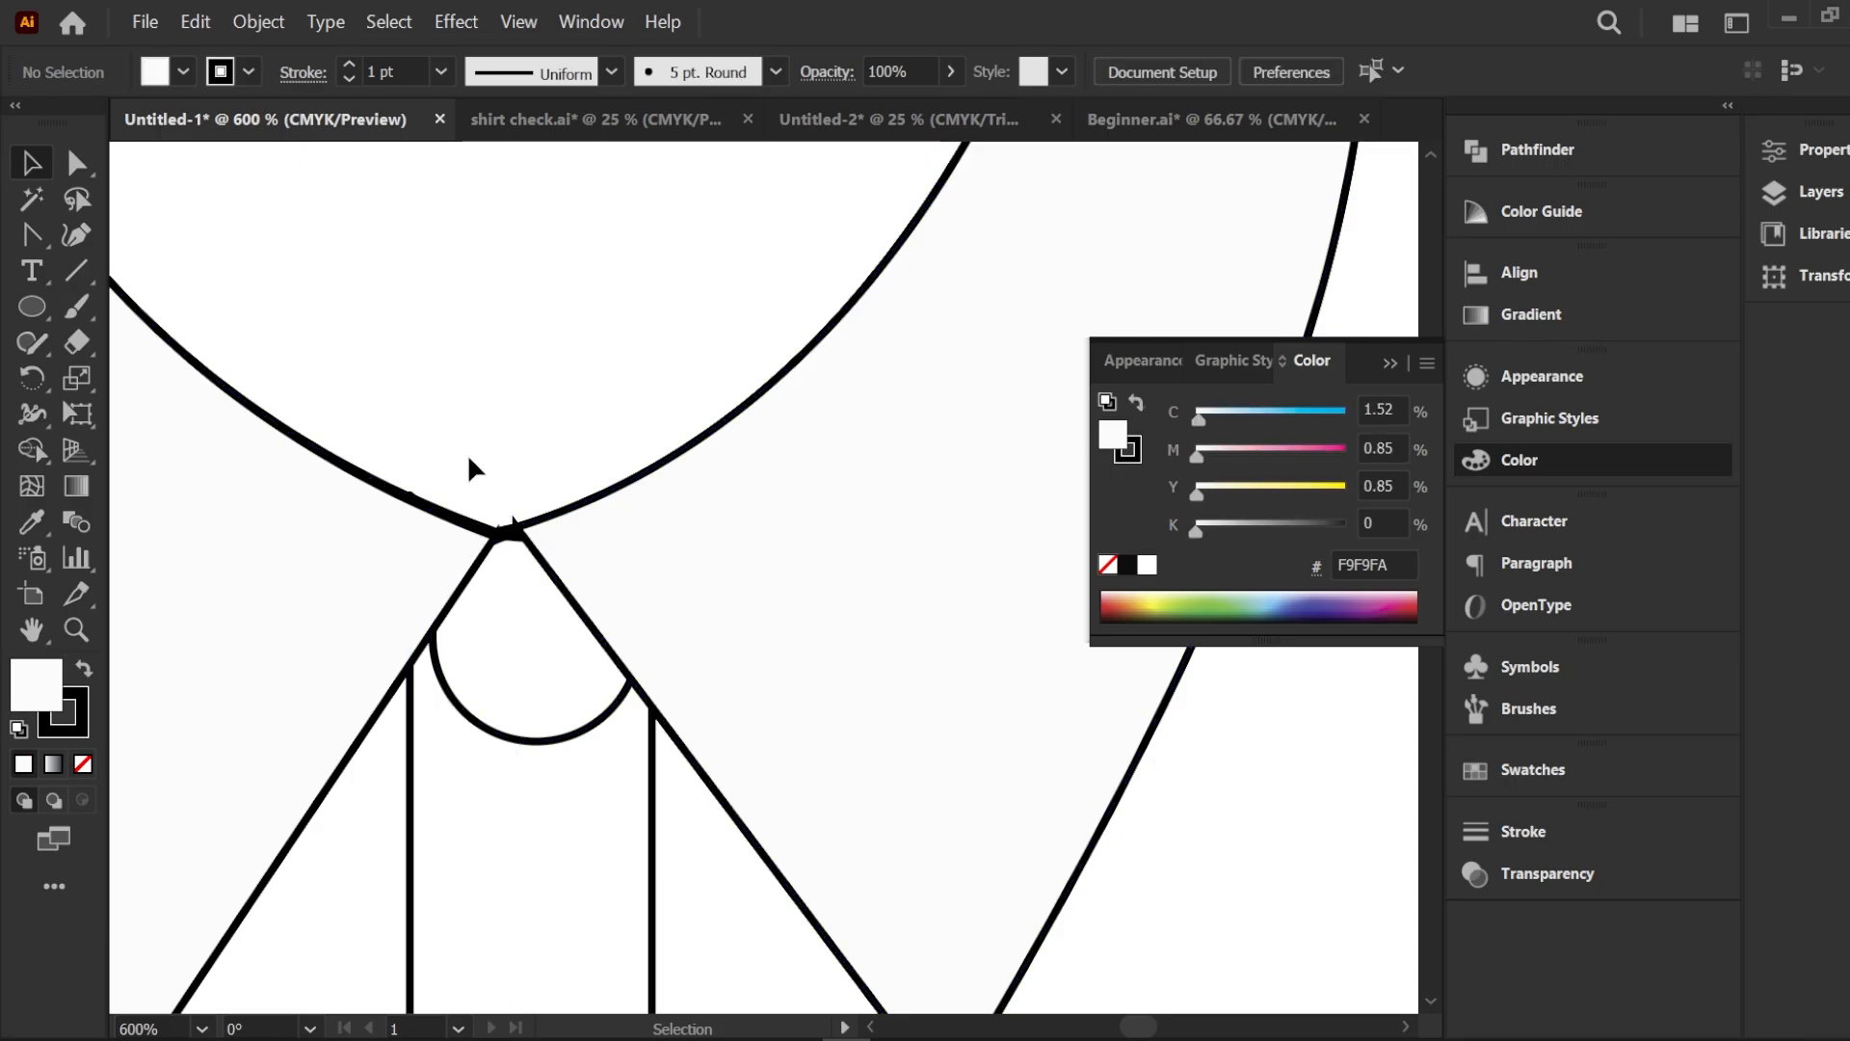
{"action": "left_click_drag", "start_coordinate": [470, 468], "coordinate": [576, 605]}
{"action": "left_click", "coordinate": [291, 73]}
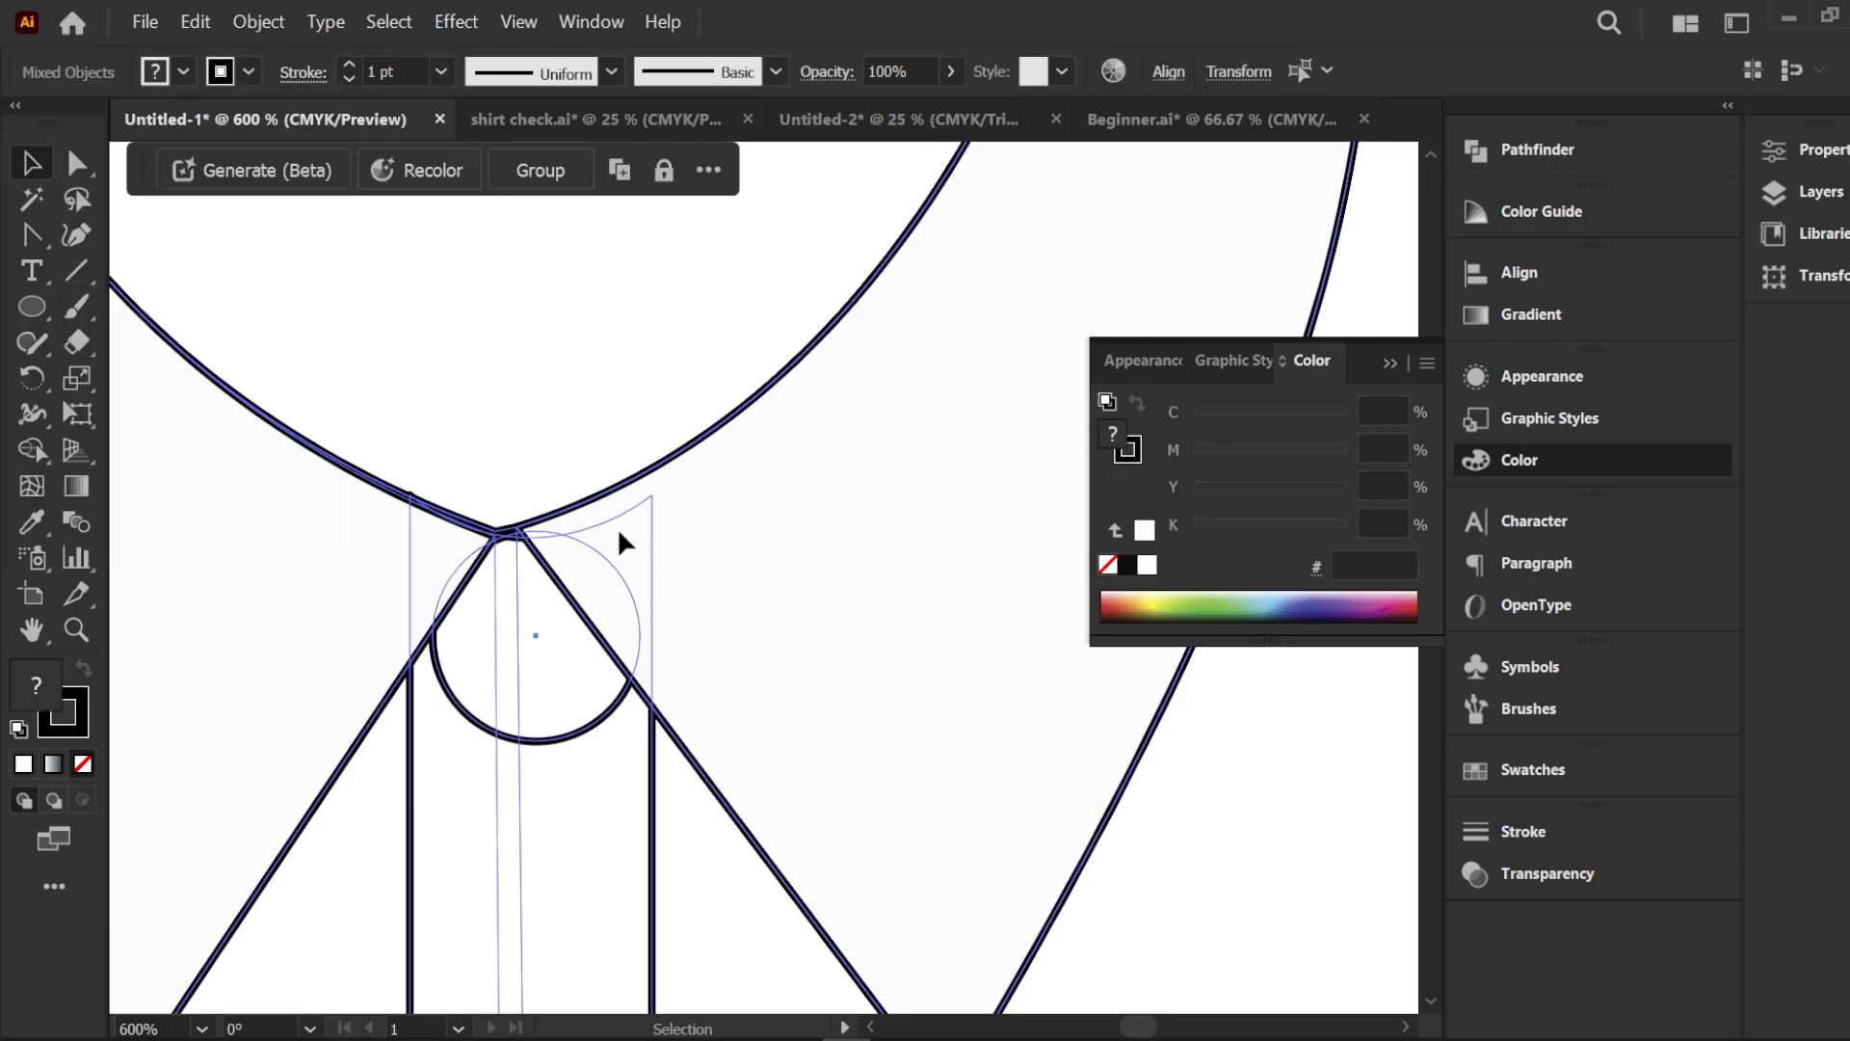
{"action": "scroll", "coordinate": [652, 536], "scroll_direction": "down", "scroll_amount": 2}
{"action": "scroll", "coordinate": [655, 547], "scroll_direction": "down", "scroll_amount": 3}
{"action": "left_click", "coordinate": [950, 412]}
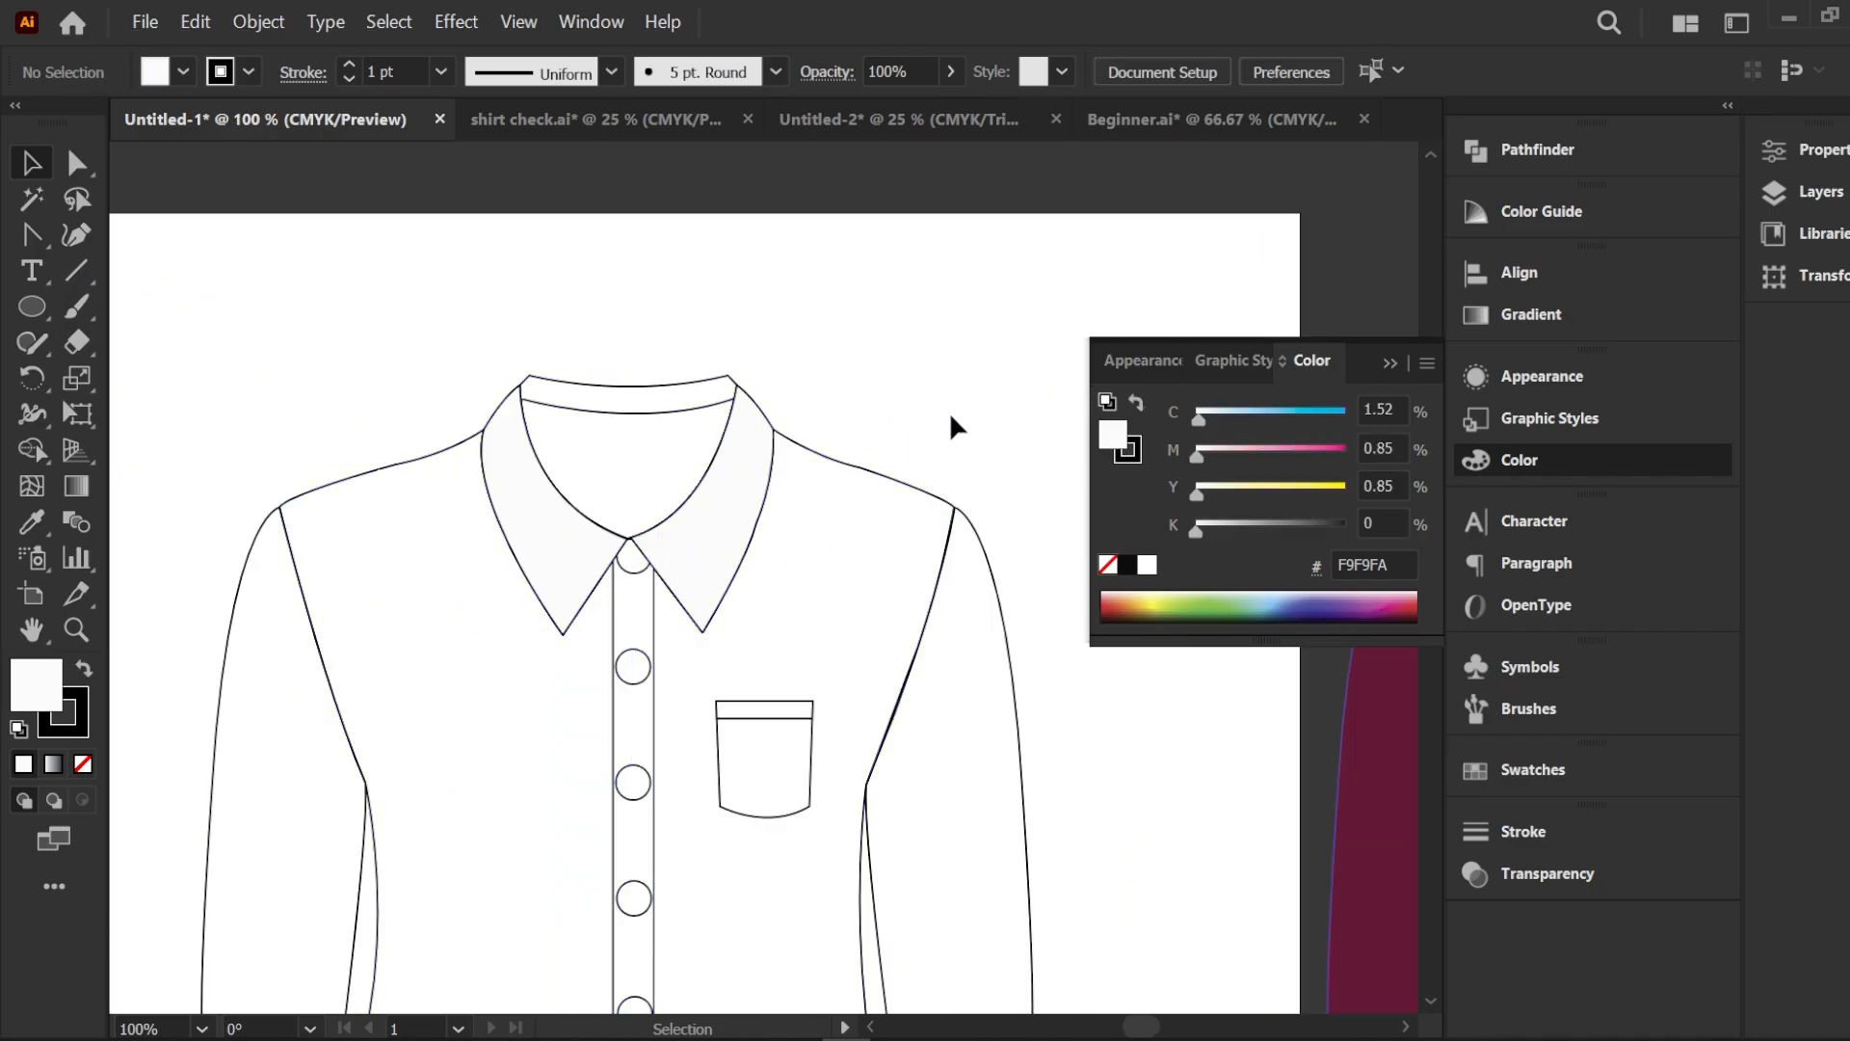
Collapse the floating color controls and bring the whole shirt artboard into view
{"action": "scroll", "coordinate": [921, 401], "scroll_direction": "down", "scroll_amount": 2}
{"action": "scroll", "coordinate": [873, 627], "scroll_direction": "up", "scroll_amount": 1}
{"action": "scroll", "coordinate": [773, 561], "scroll_direction": "down", "scroll_amount": 1}
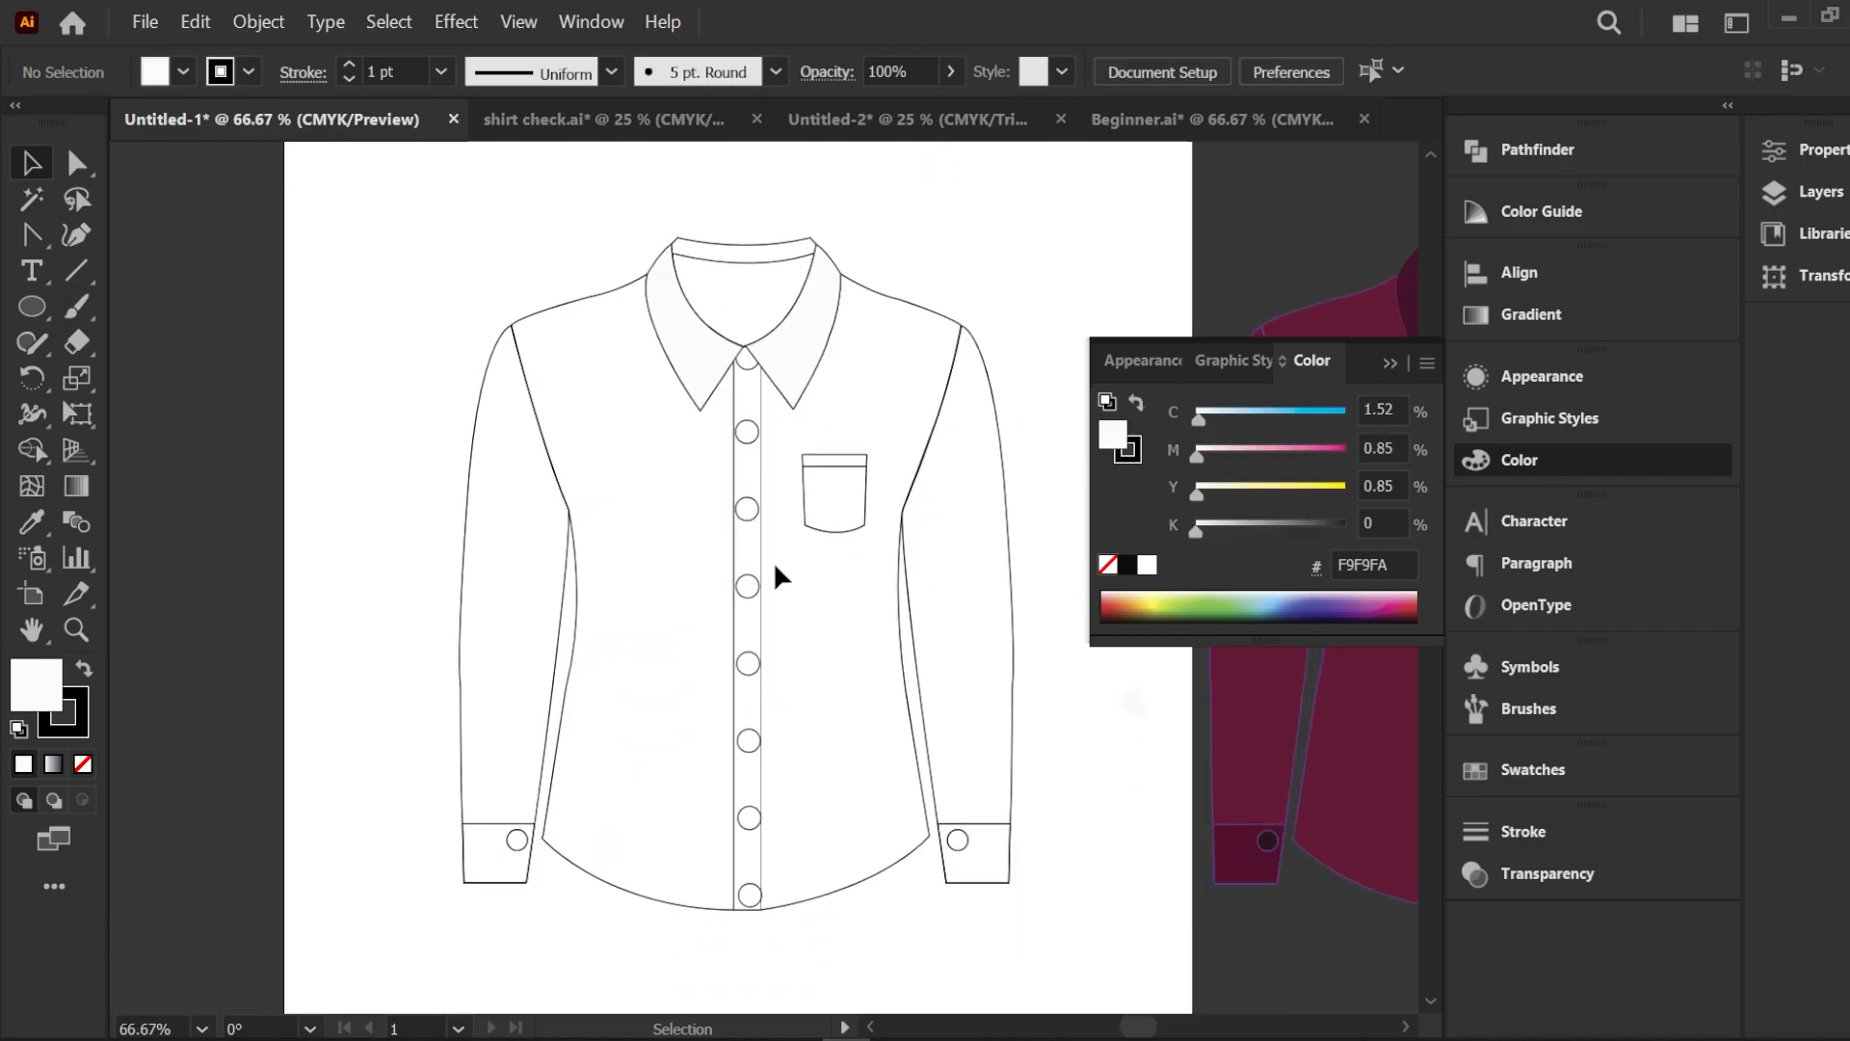
{"action": "scroll", "coordinate": [888, 549], "scroll_direction": "right", "scroll_amount": 1}
{"action": "left_click", "coordinate": [1391, 366]}
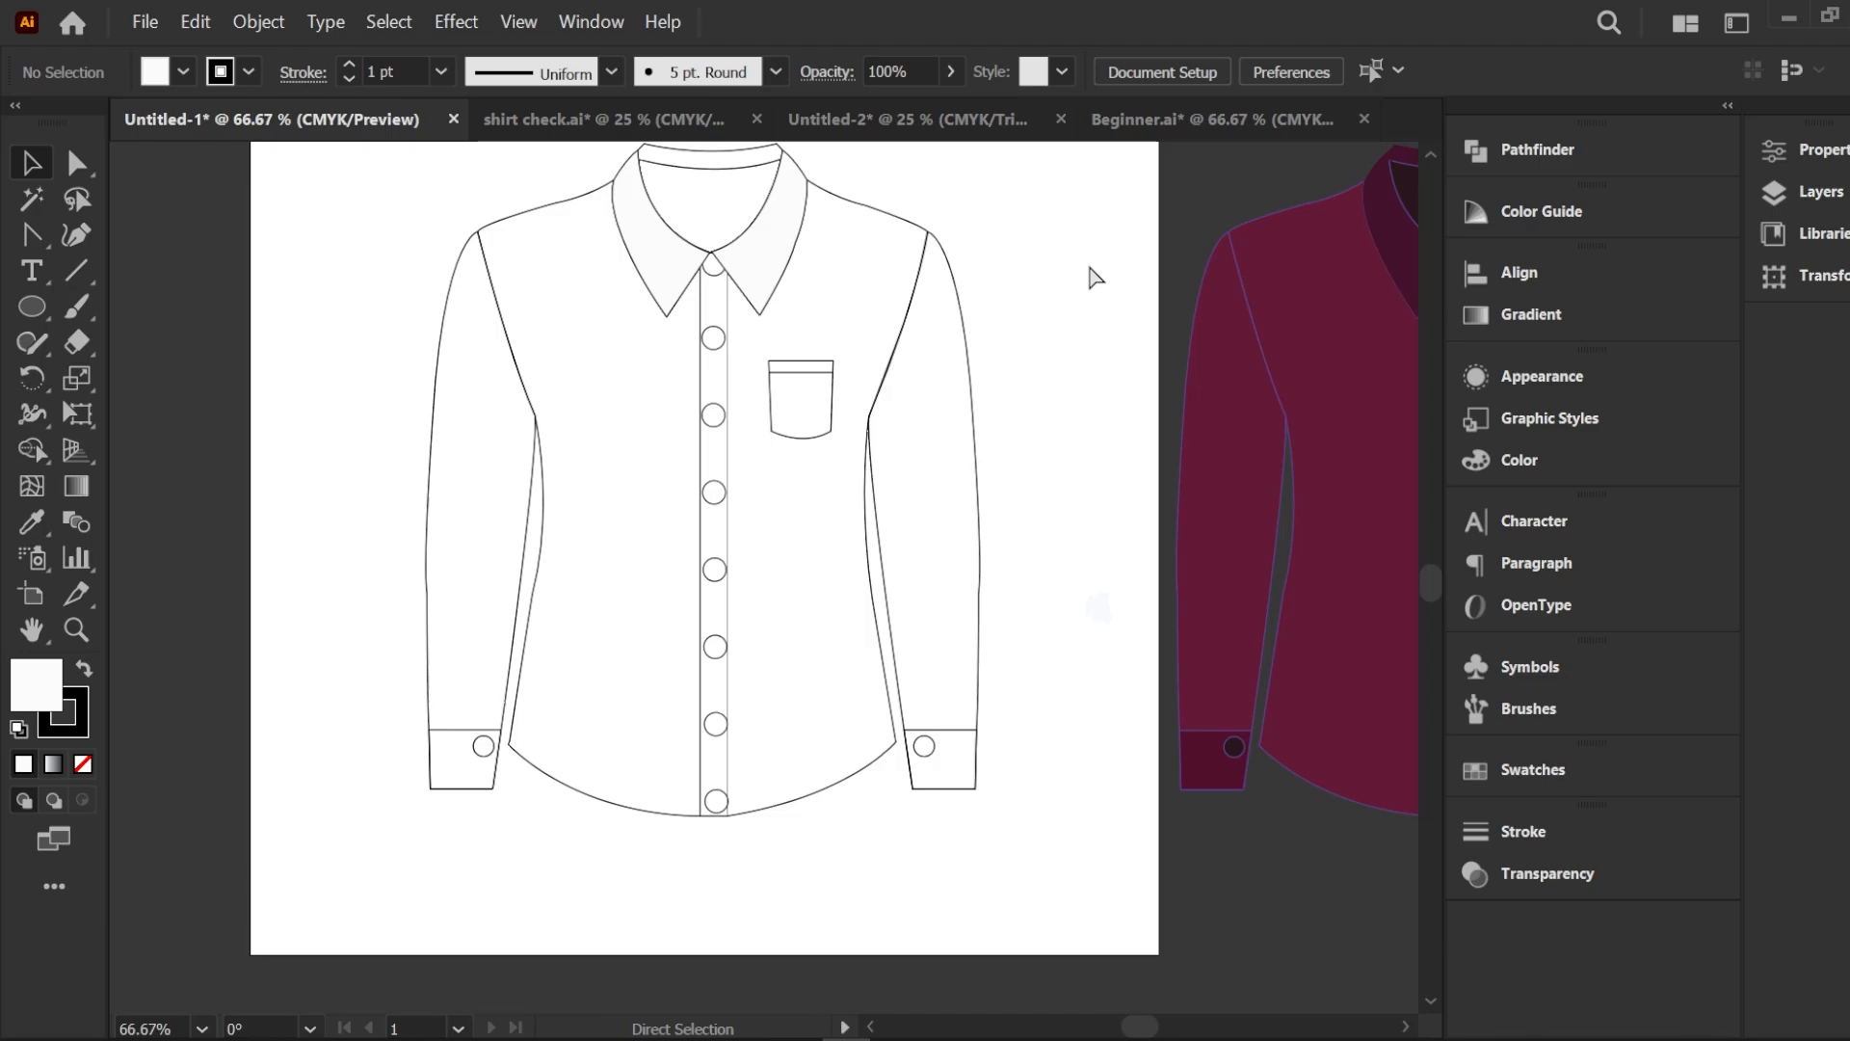
{"action": "scroll", "coordinate": [1087, 262], "scroll_direction": "down", "scroll_amount": 1}
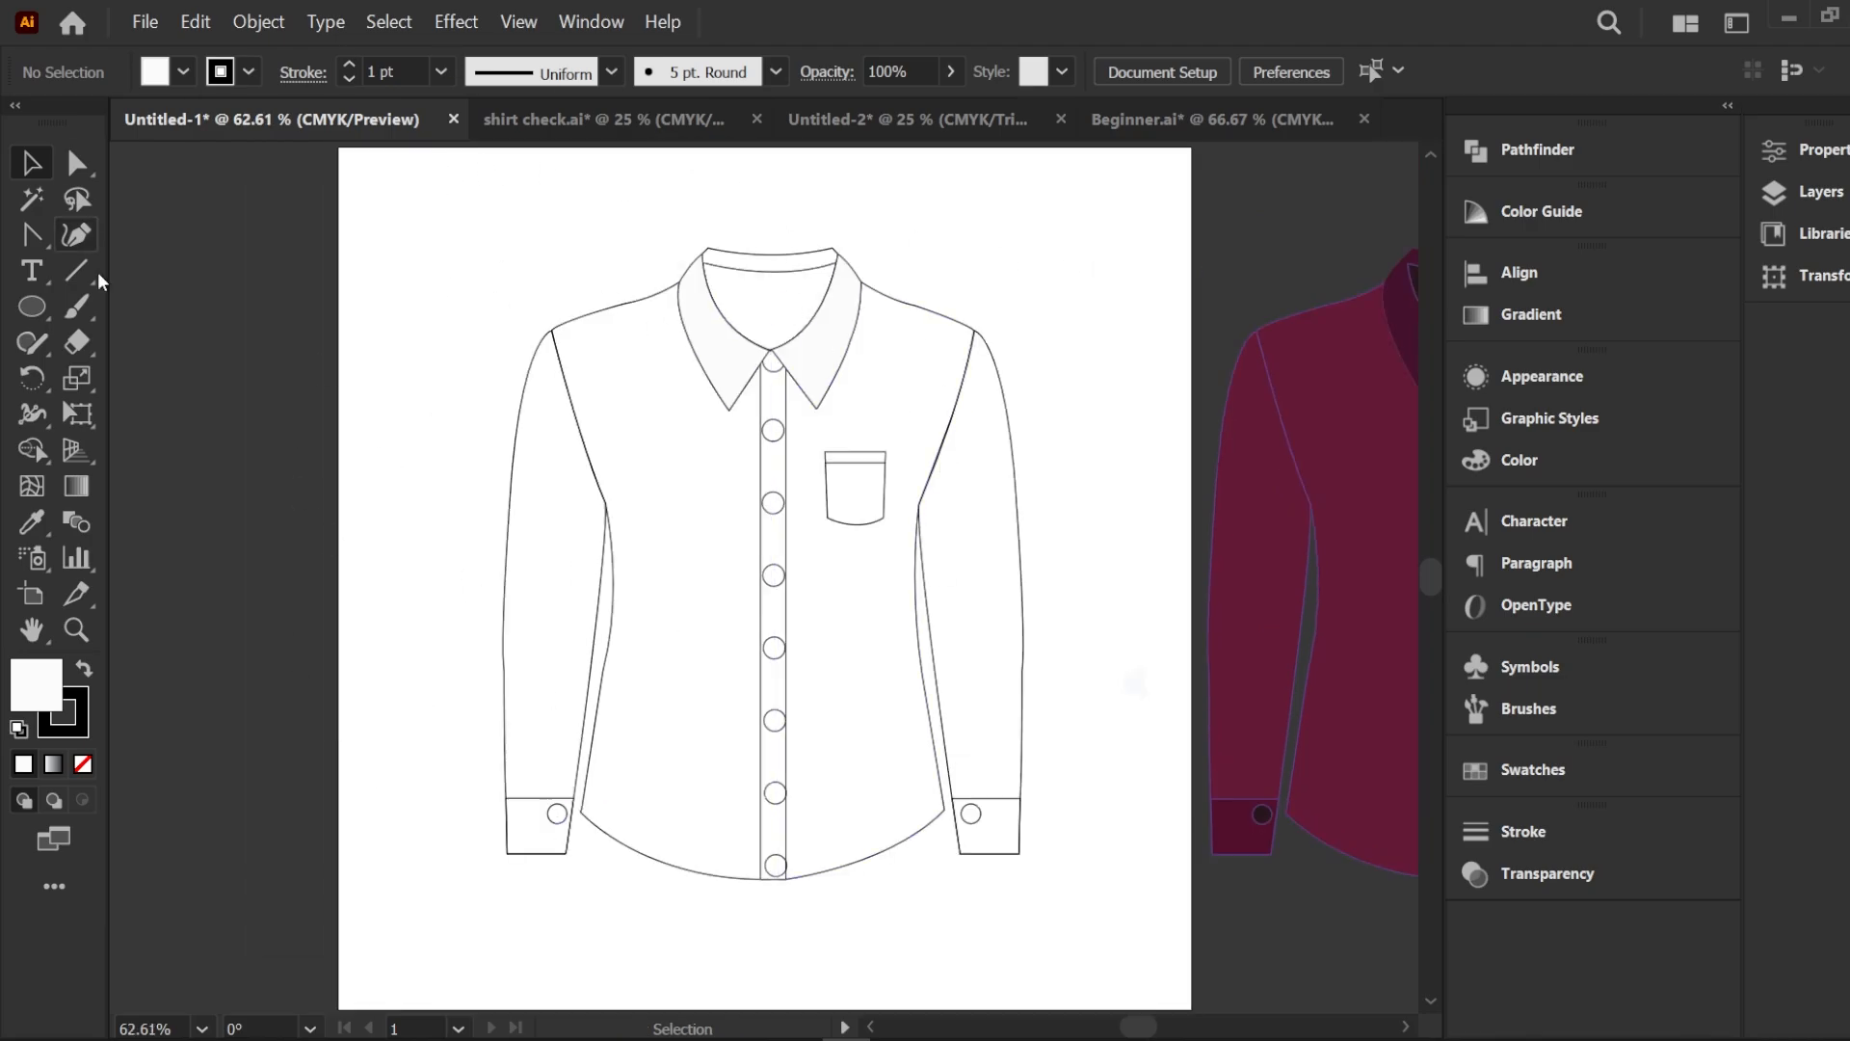